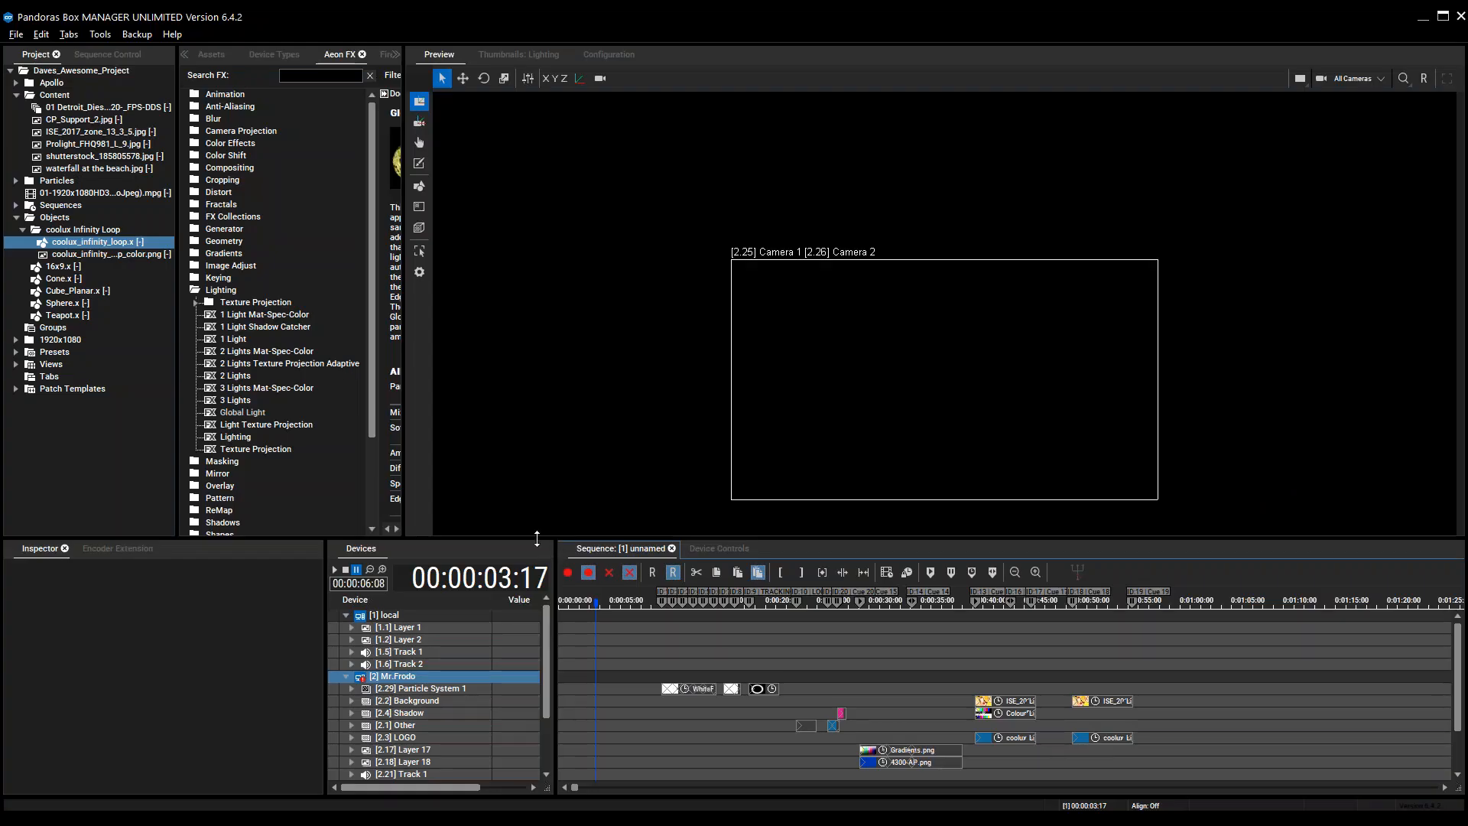
# Enlarge the devices and sequence area to show all tracks, and move the playhead to 00:00:08:03
pyautogui.moveTo(542, 446); pyautogui.dragTo(543, 447)
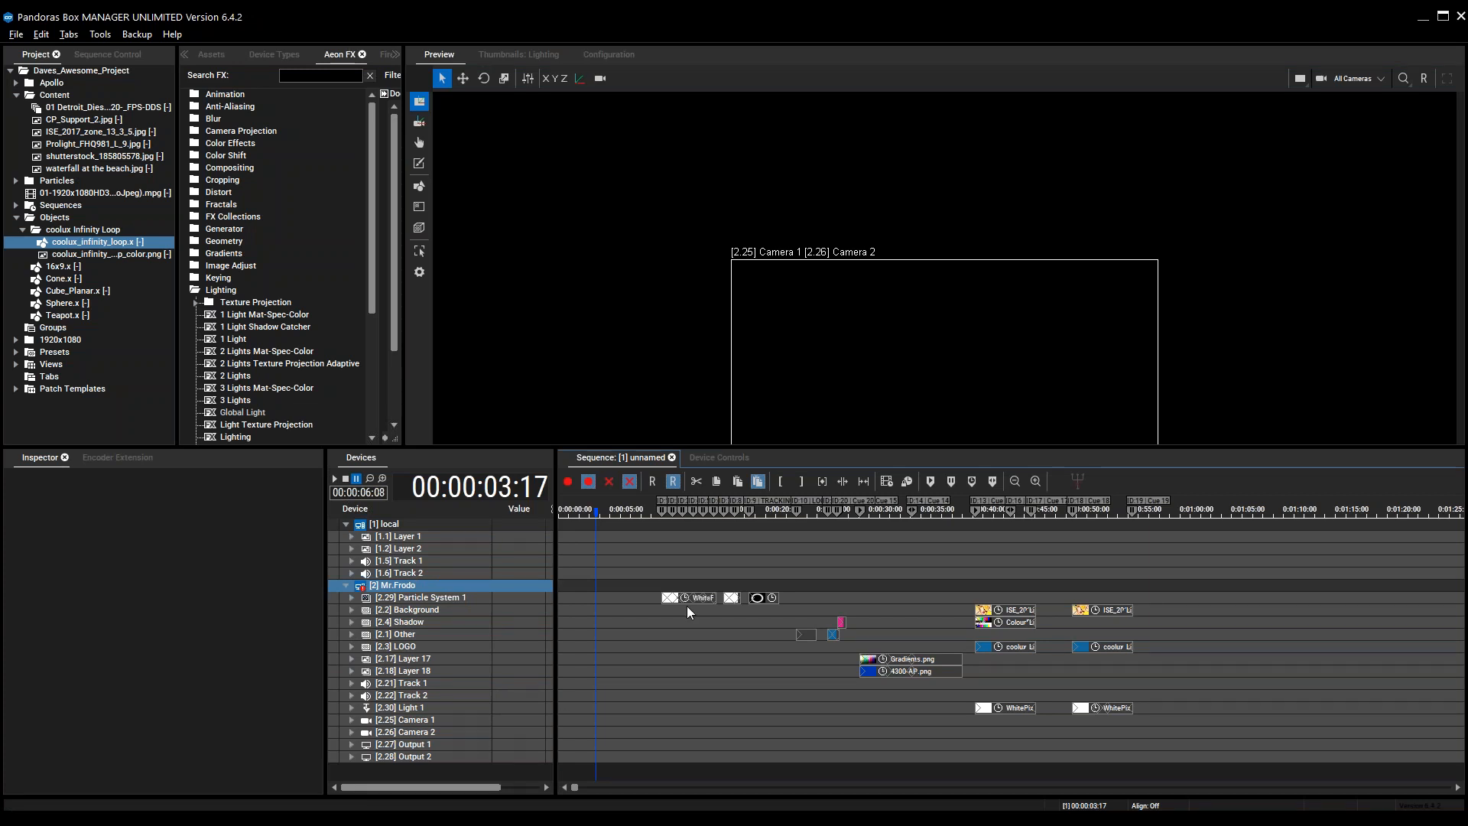
pyautogui.click(643, 508)
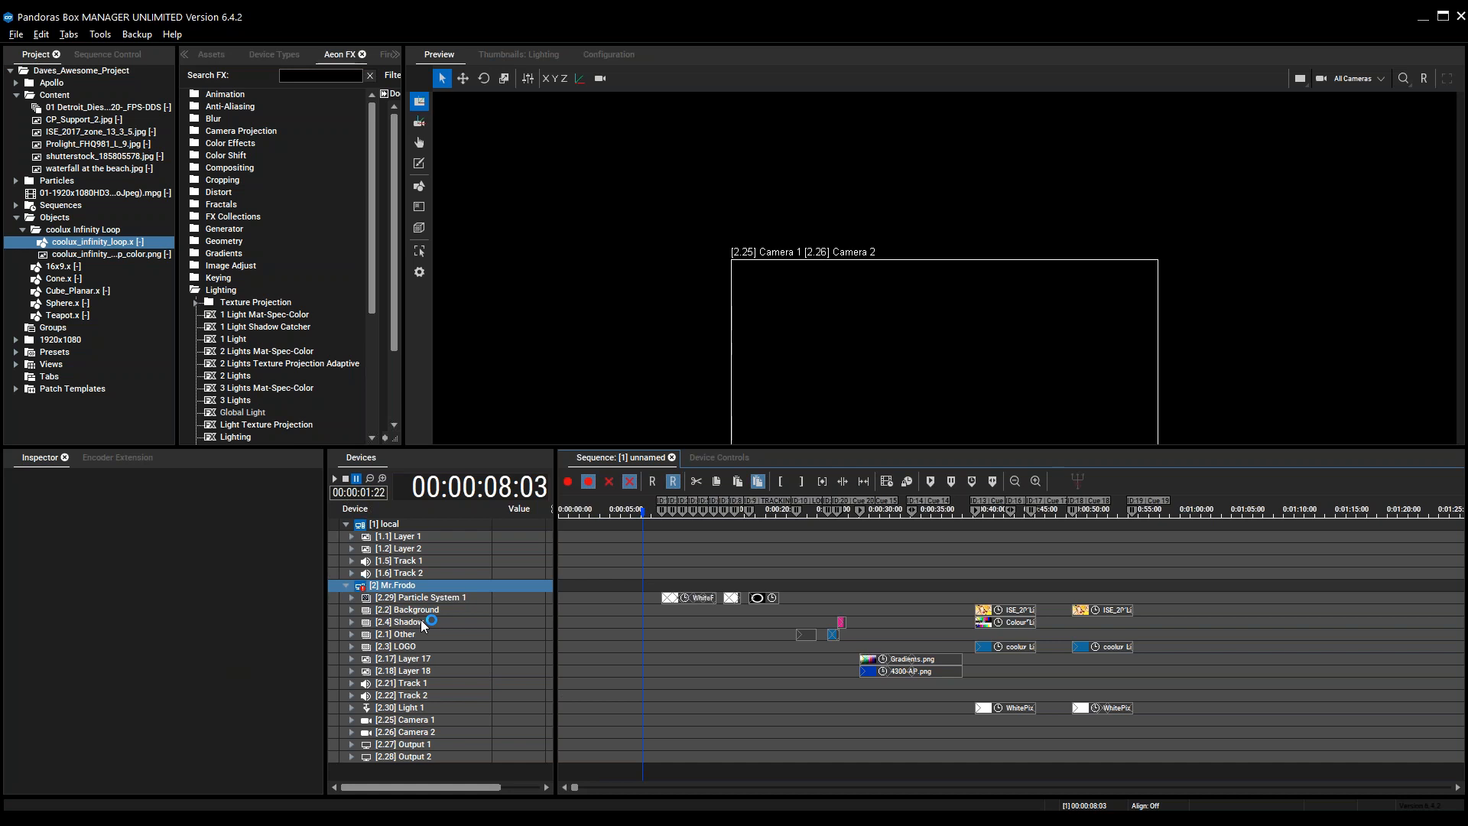
# Look up the device types that can be added to the Mr.Frodo site
pyautogui.rightClick(401, 588)
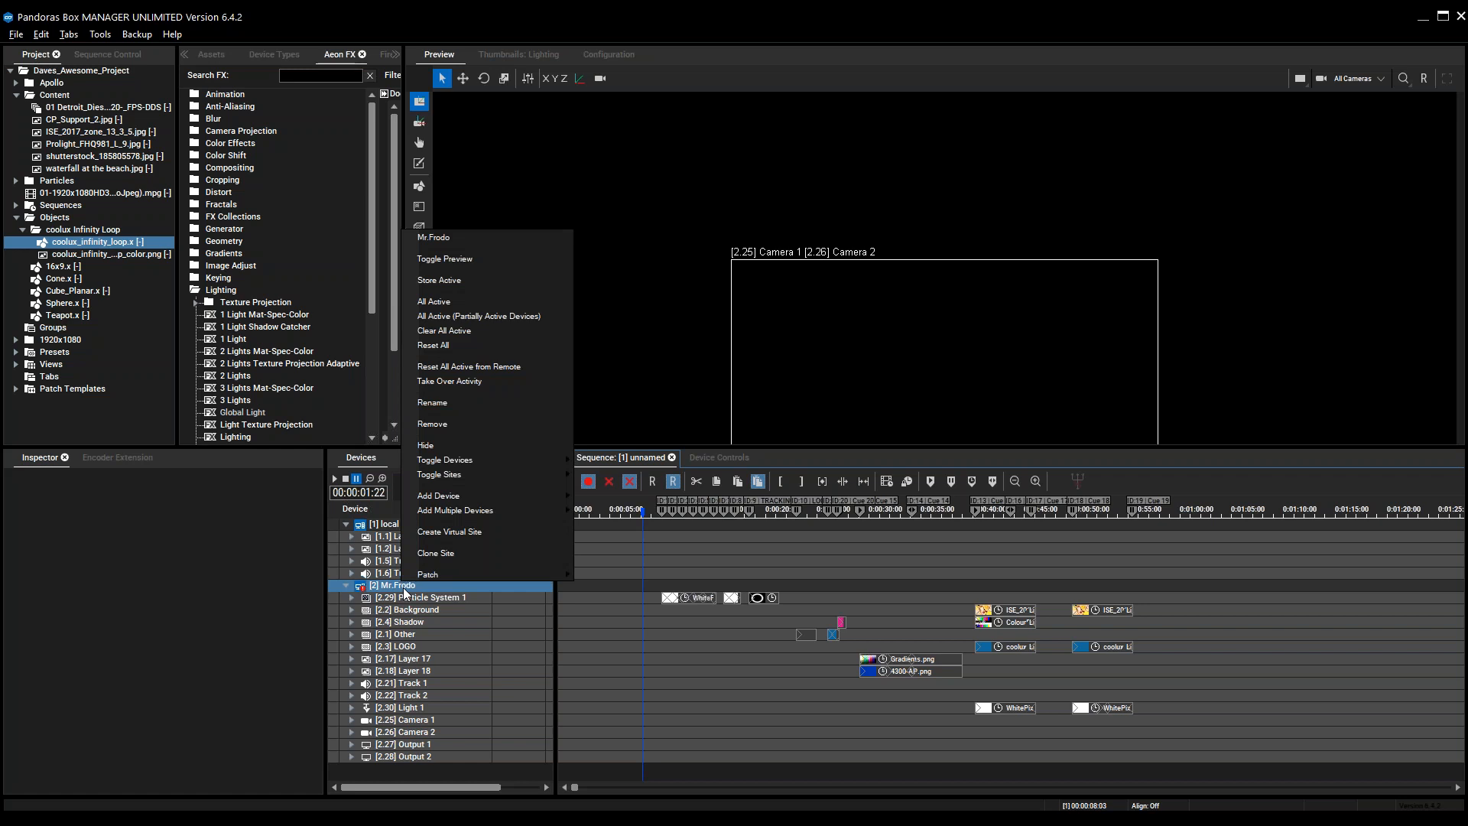
pyautogui.moveTo(478, 495)
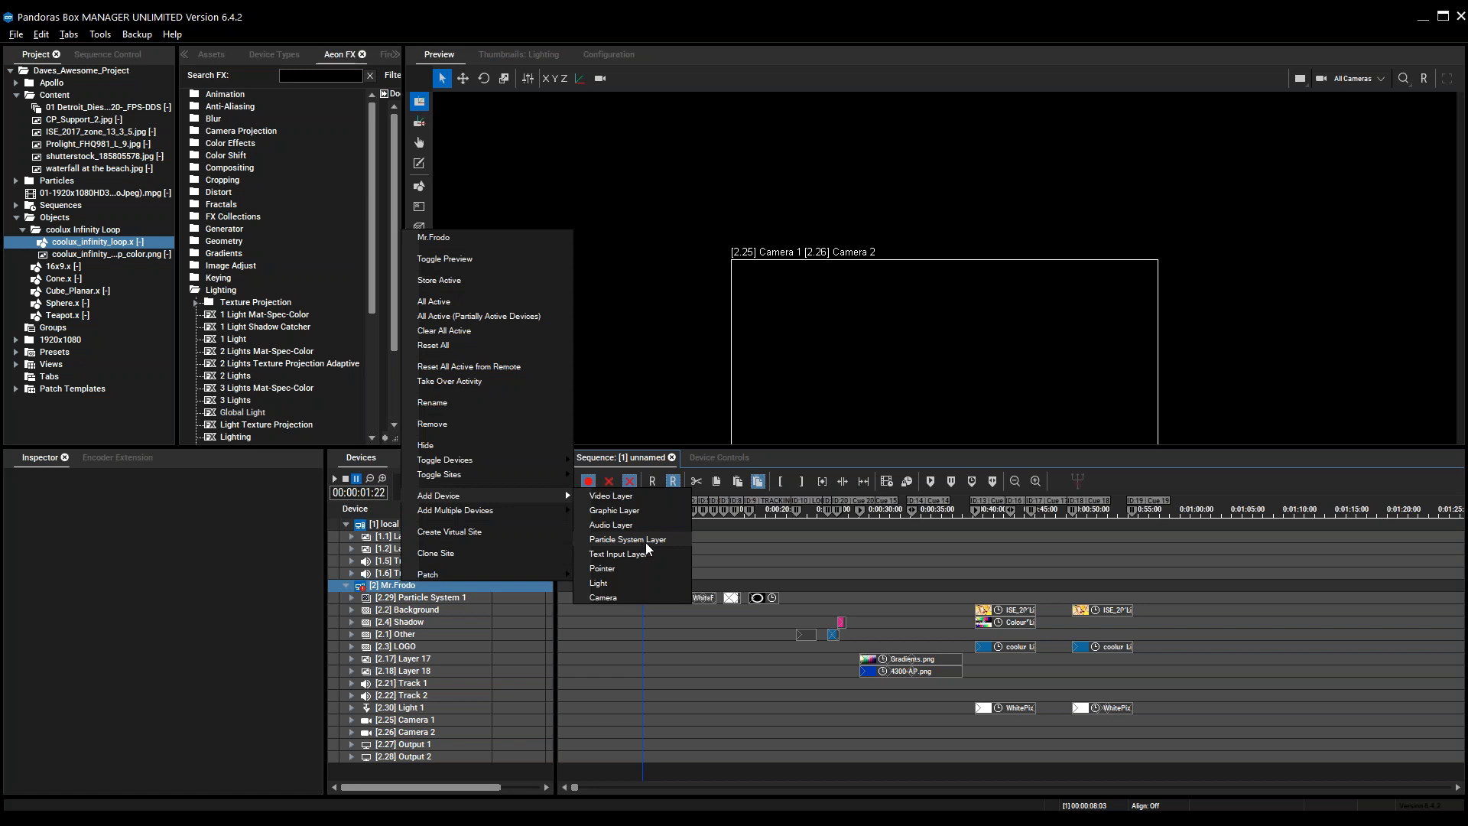
pyautogui.click(681, 655)
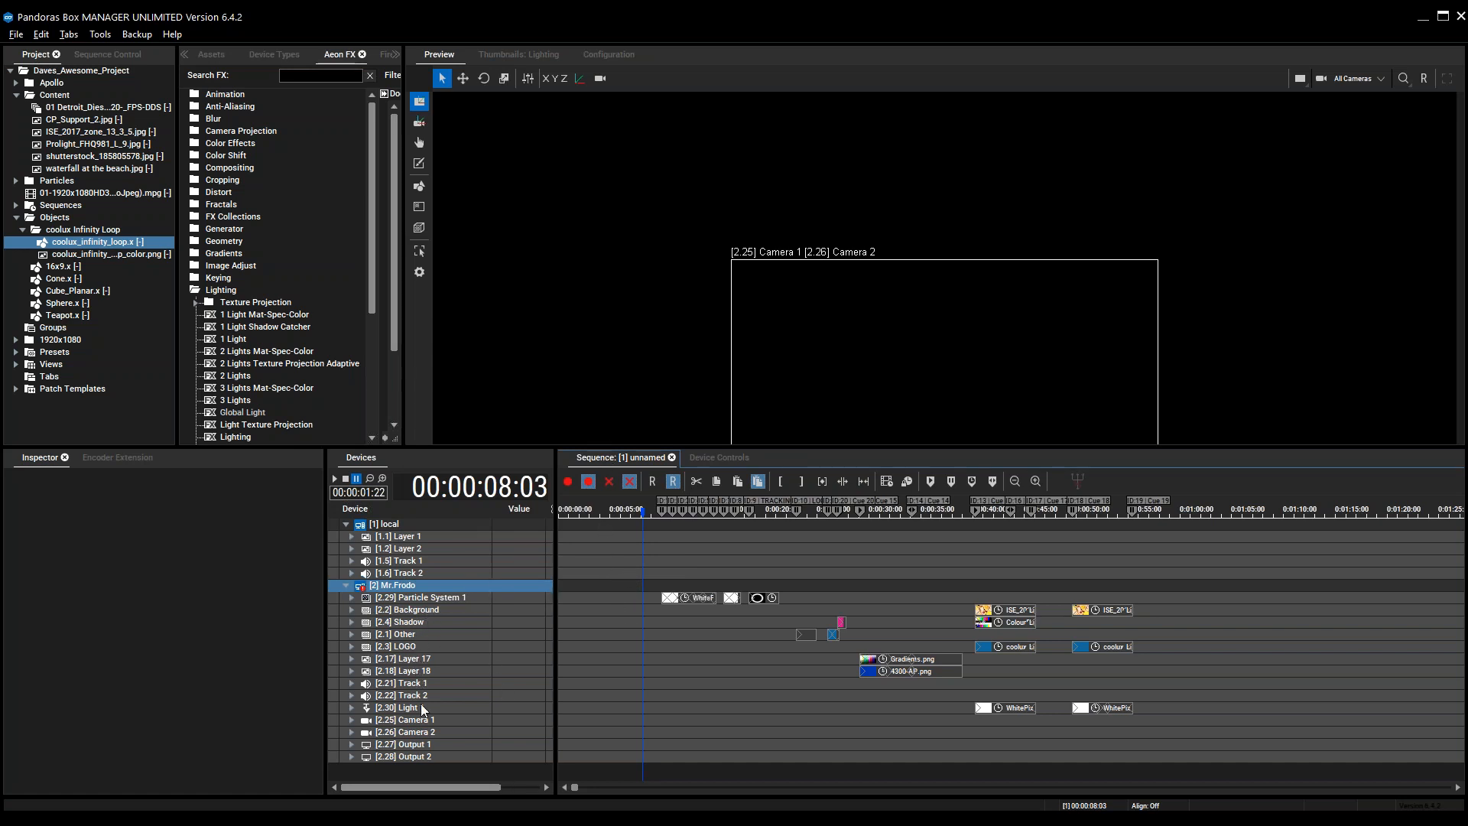
# Display the FireFly Particles effects in a wider panel and expand the Emitters and Systems folders
pyautogui.click(384, 55)
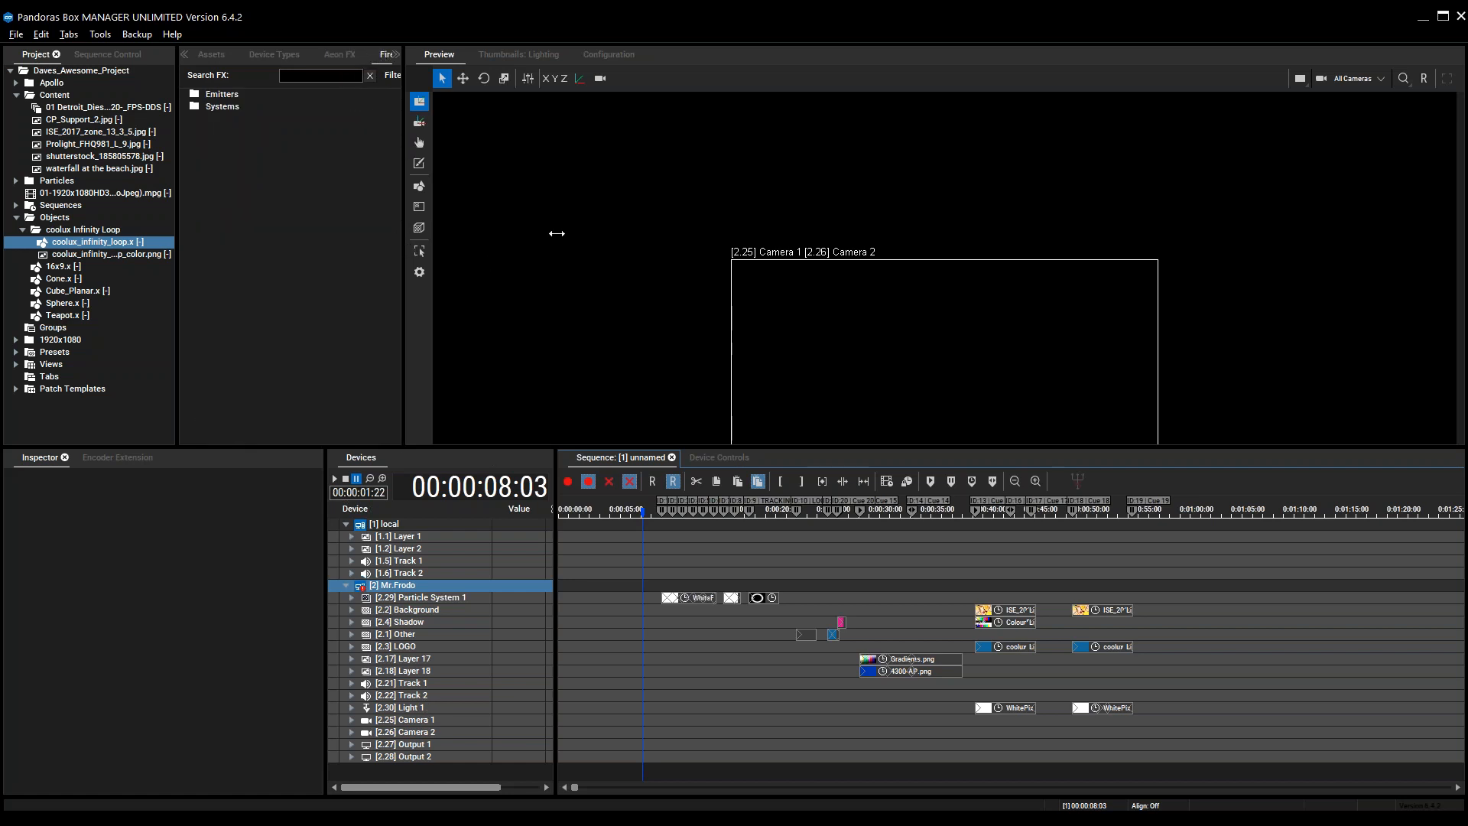
pyautogui.moveTo(571, 239); pyautogui.dragTo(572, 239)
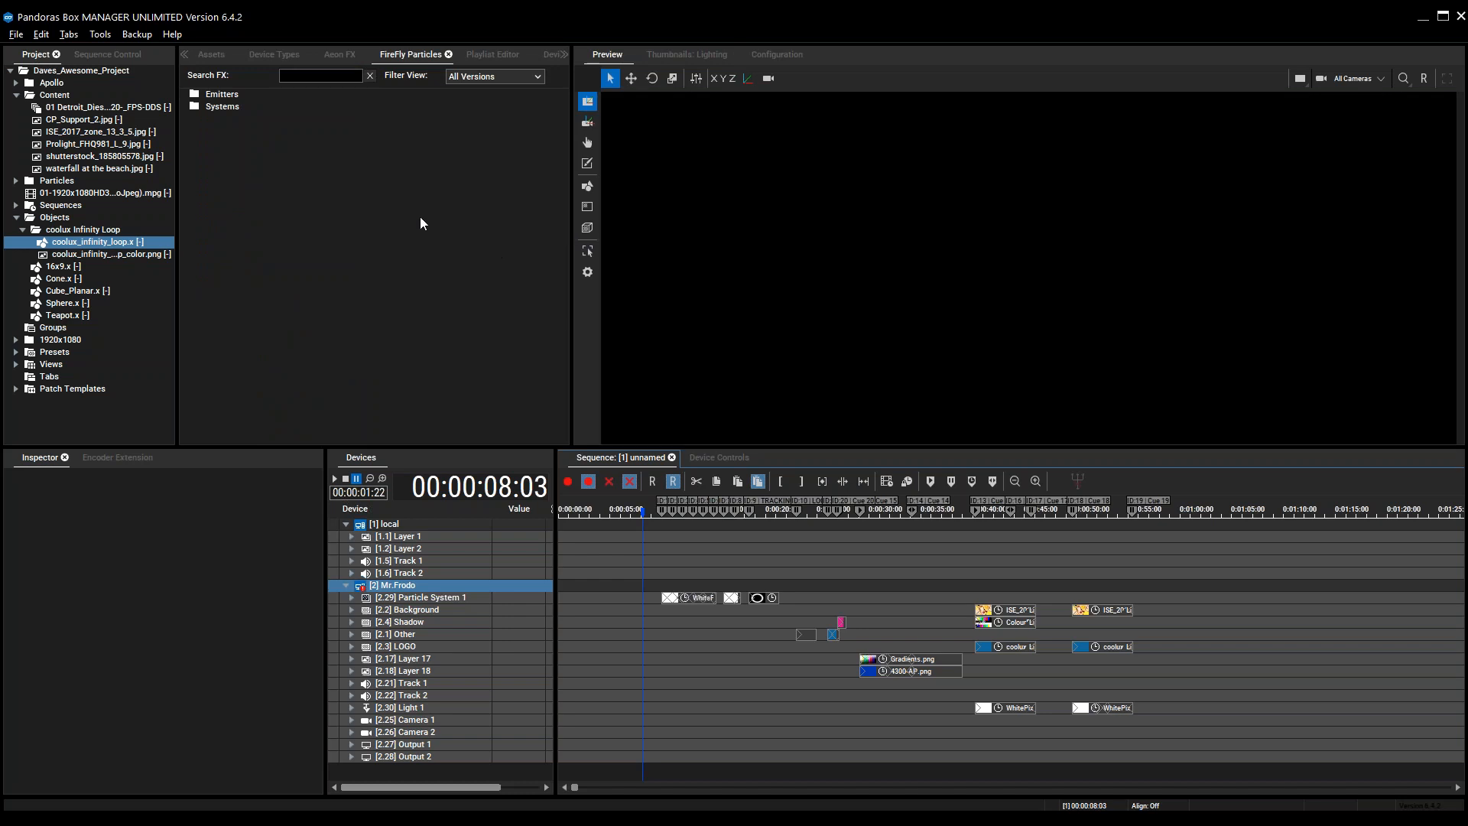
pyautogui.doubleClick(224, 95)
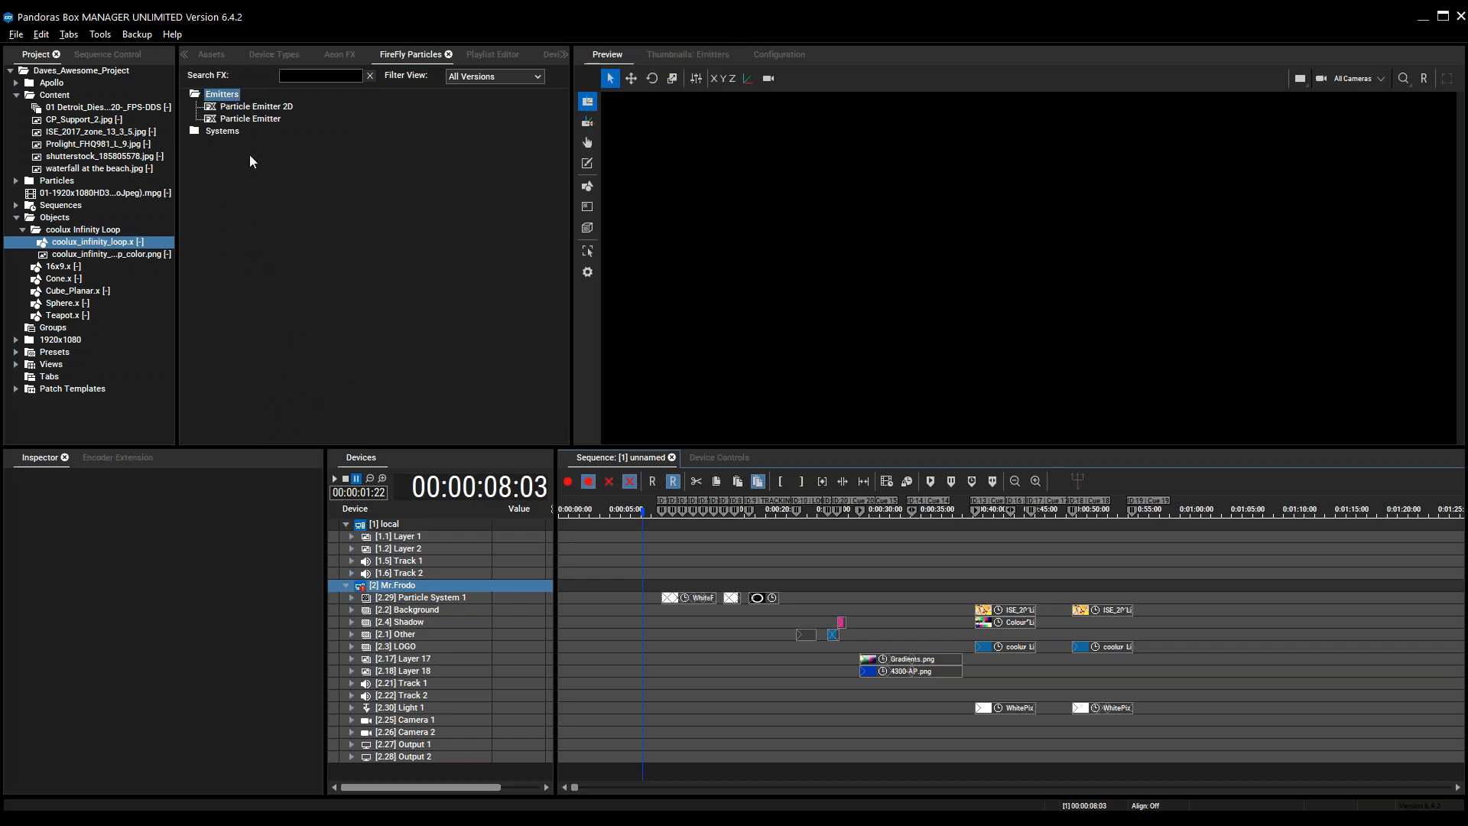
pyautogui.doubleClick(231, 132)
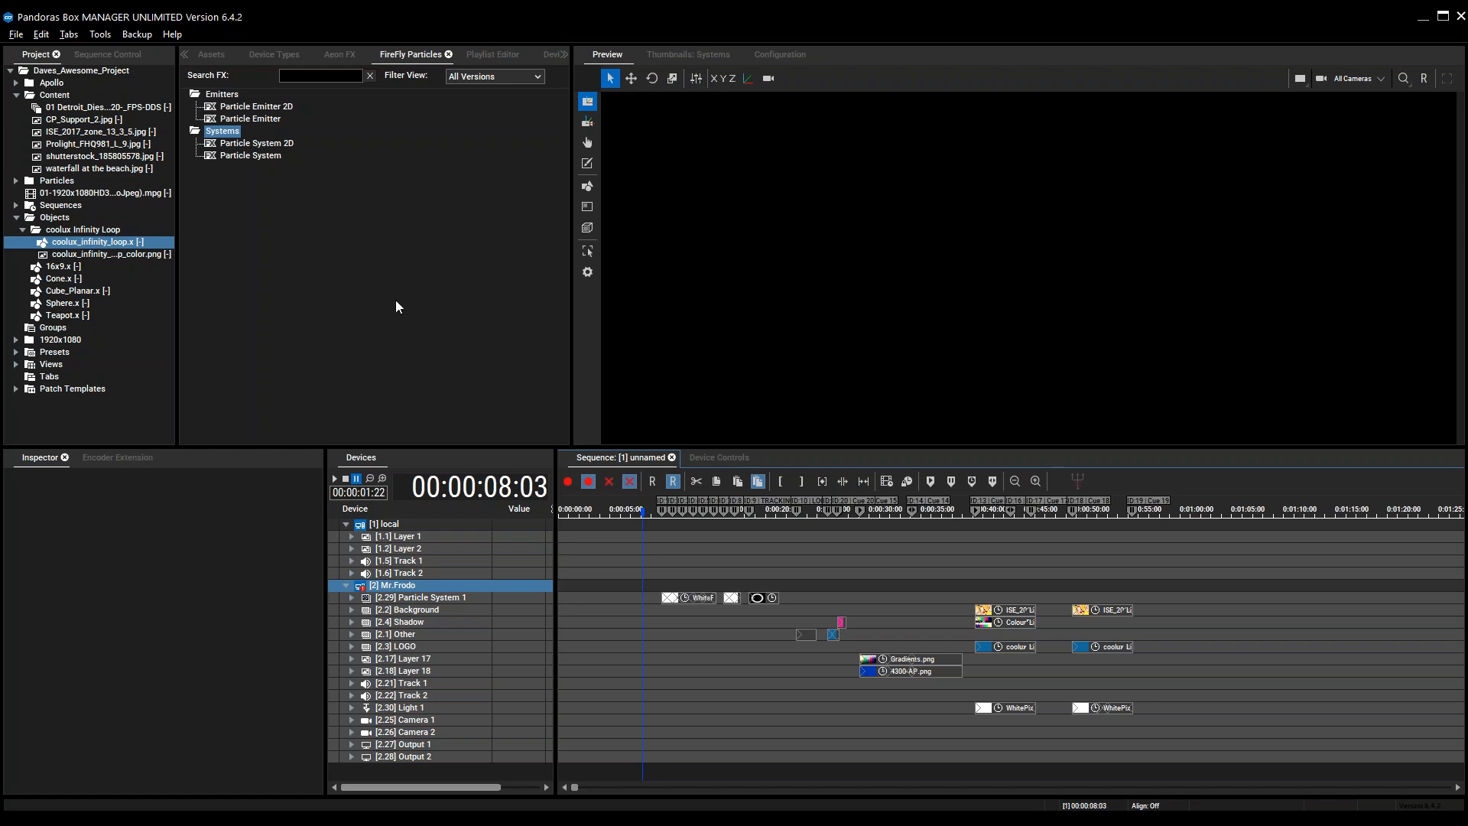
# Show the device controls of Particle System 1 and set the preview to All Cameras
pyautogui.click(502, 601)
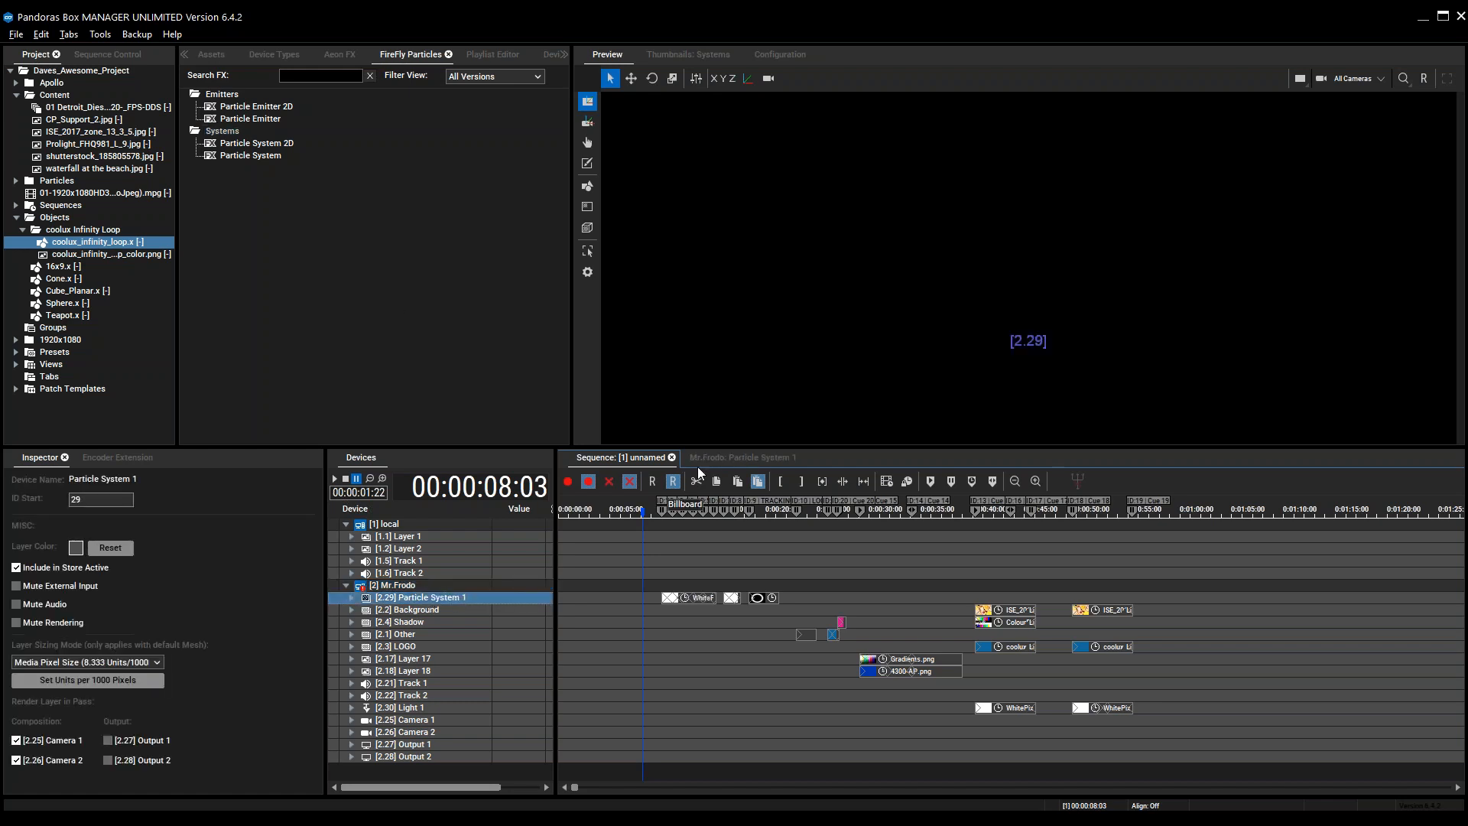
pyautogui.click(722, 457)
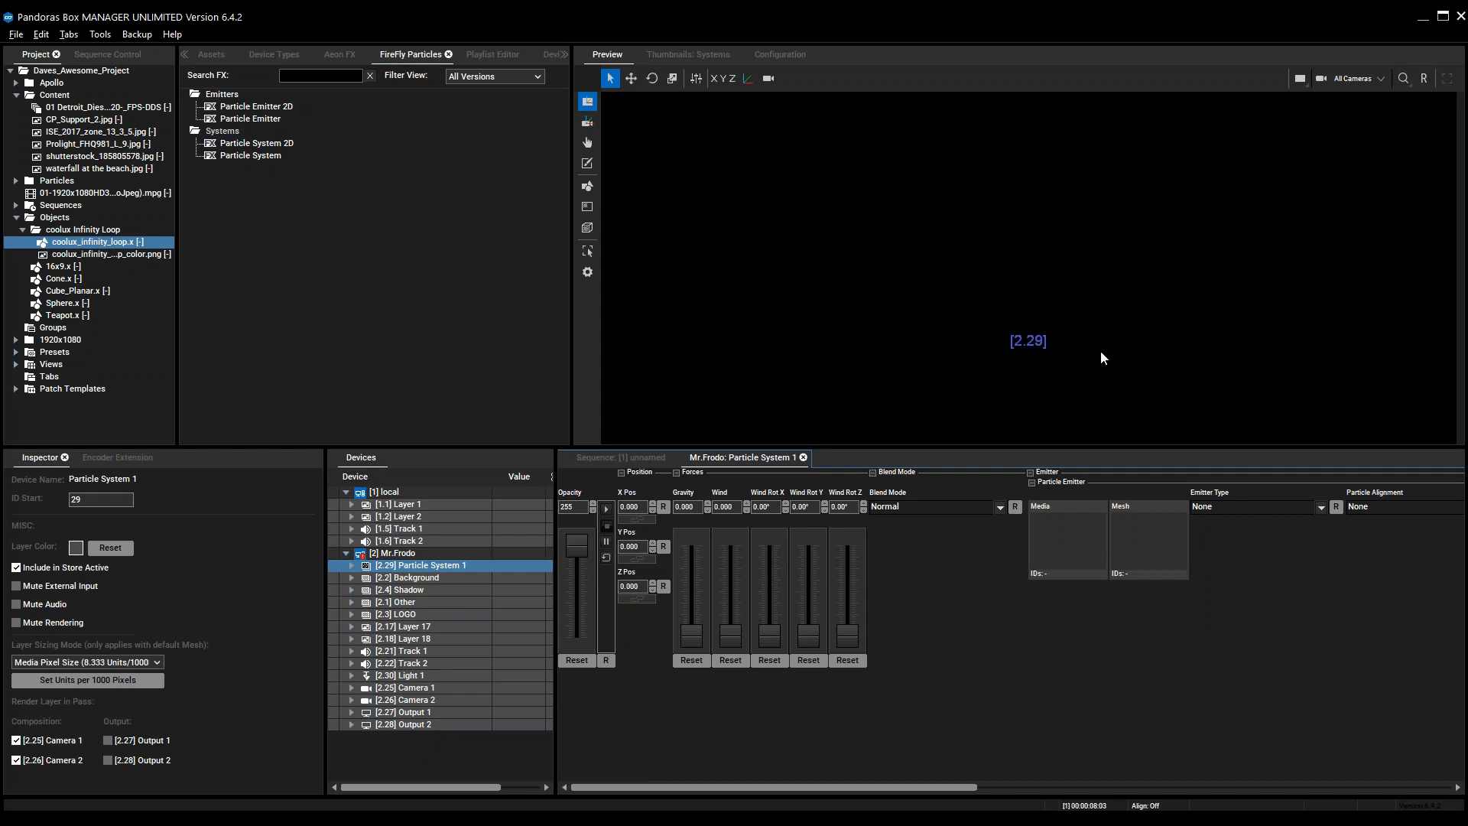
pyautogui.scroll(-5, 1104, 354)
pyautogui.moveTo(1058, 317); pyautogui.dragTo(1057, 252, button='middle')
pyautogui.click(1380, 80)
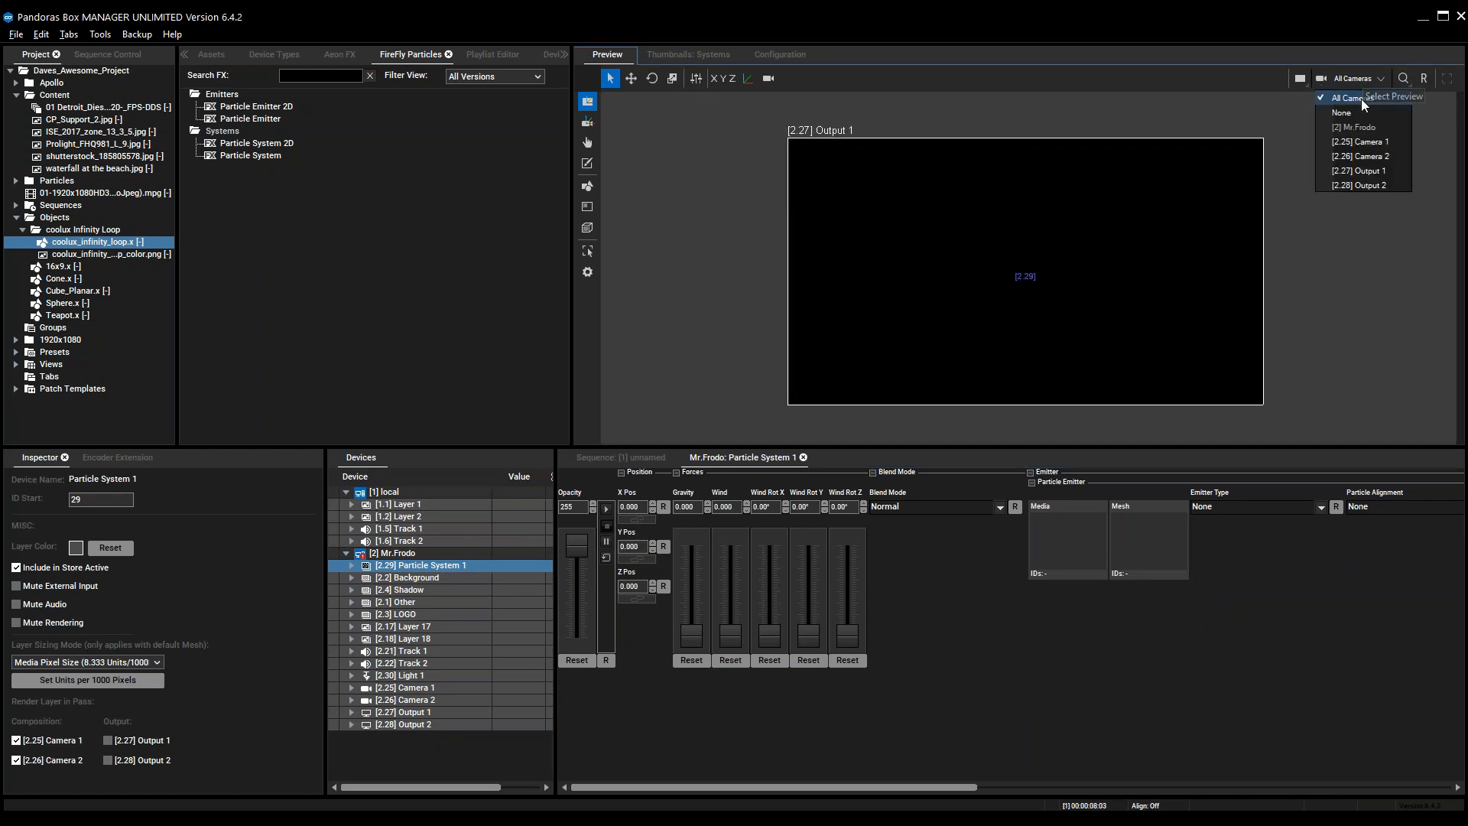
pyautogui.click(1369, 100)
pyautogui.scroll(3, 1083, 338)
pyautogui.moveTo(1078, 338); pyautogui.dragTo(1075, 298, button='middle')
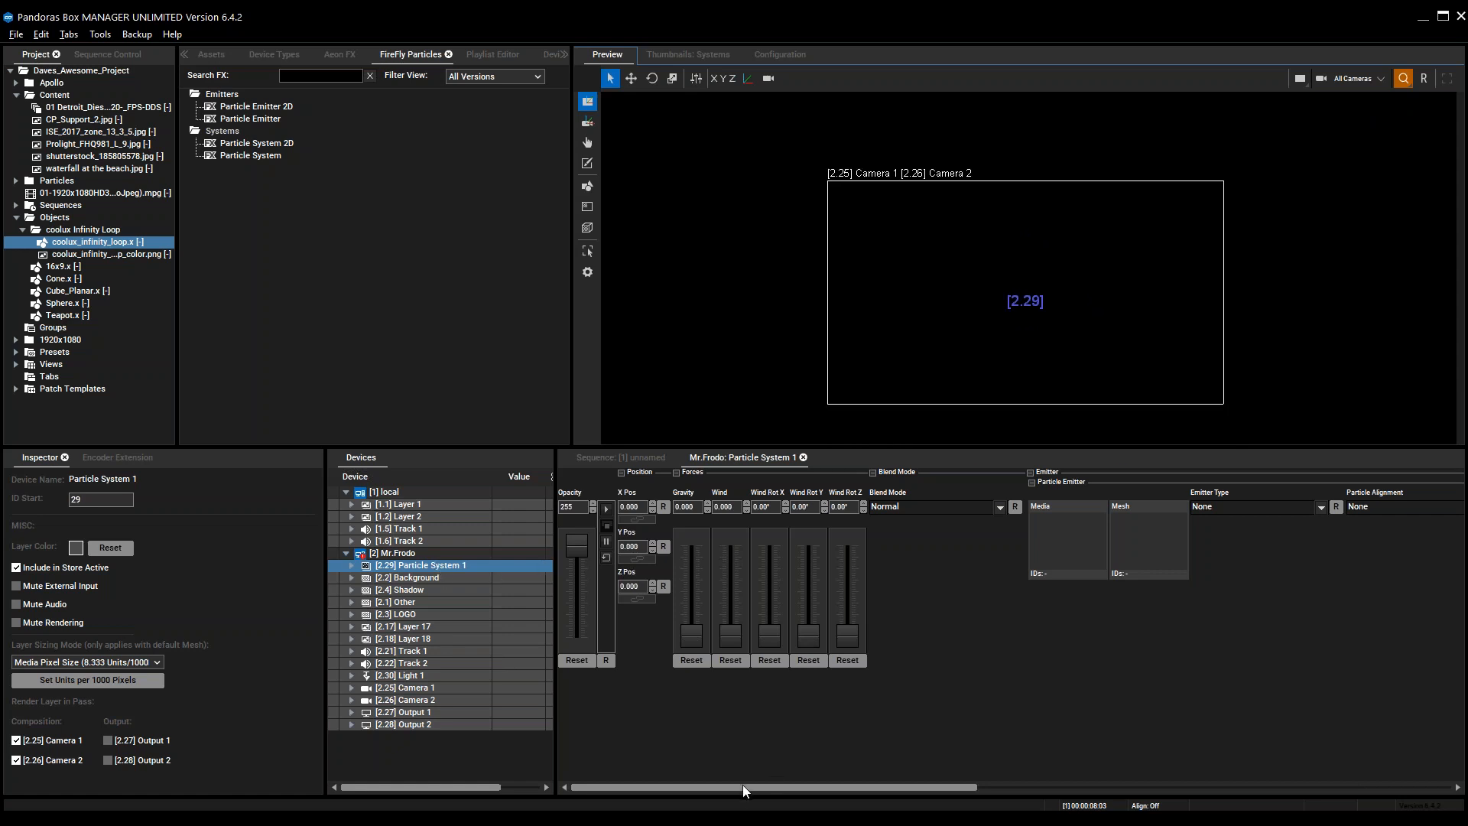
# Jump the sequence to the cue at 00:00:10:00 and bring up the Particle System 1 controls
pyautogui.moveTo(743, 795)
pyautogui.mouseDown()
pyautogui.moveTo(901, 784)
pyautogui.moveTo(745, 788)
pyautogui.mouseUp()
pyautogui.click(608, 458)
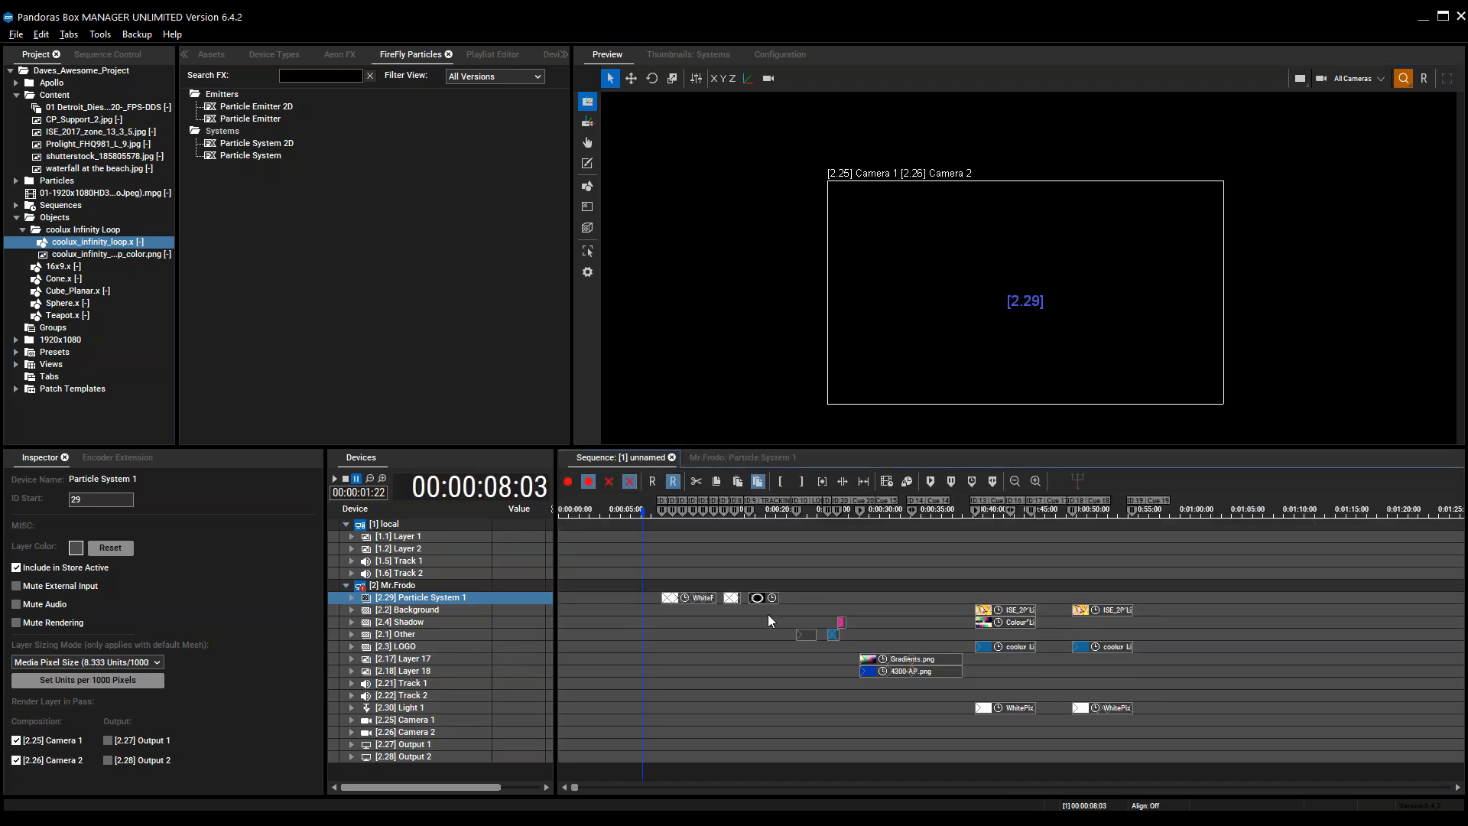
pyautogui.press('pagedown')
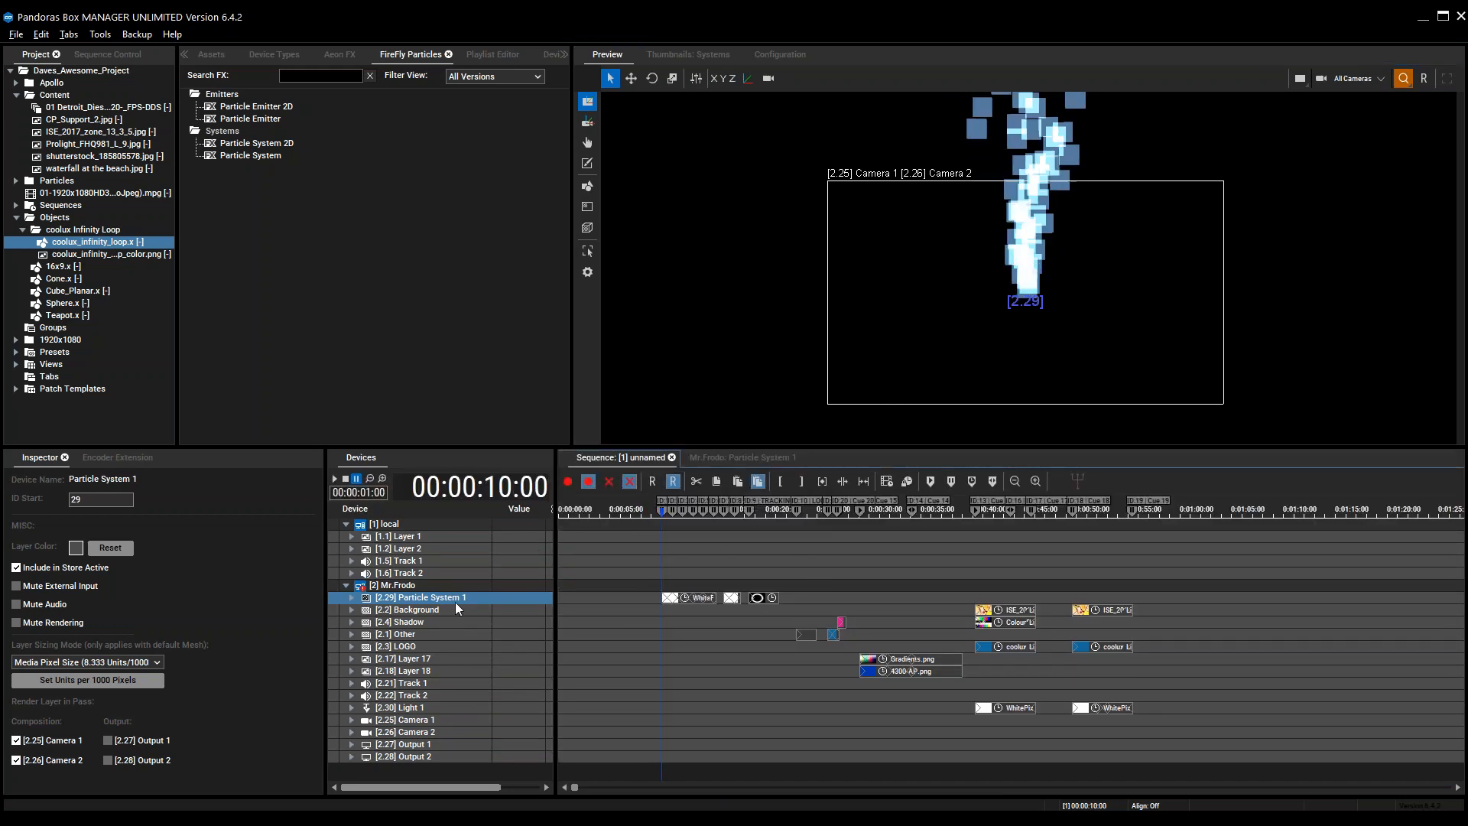
pyautogui.click(727, 462)
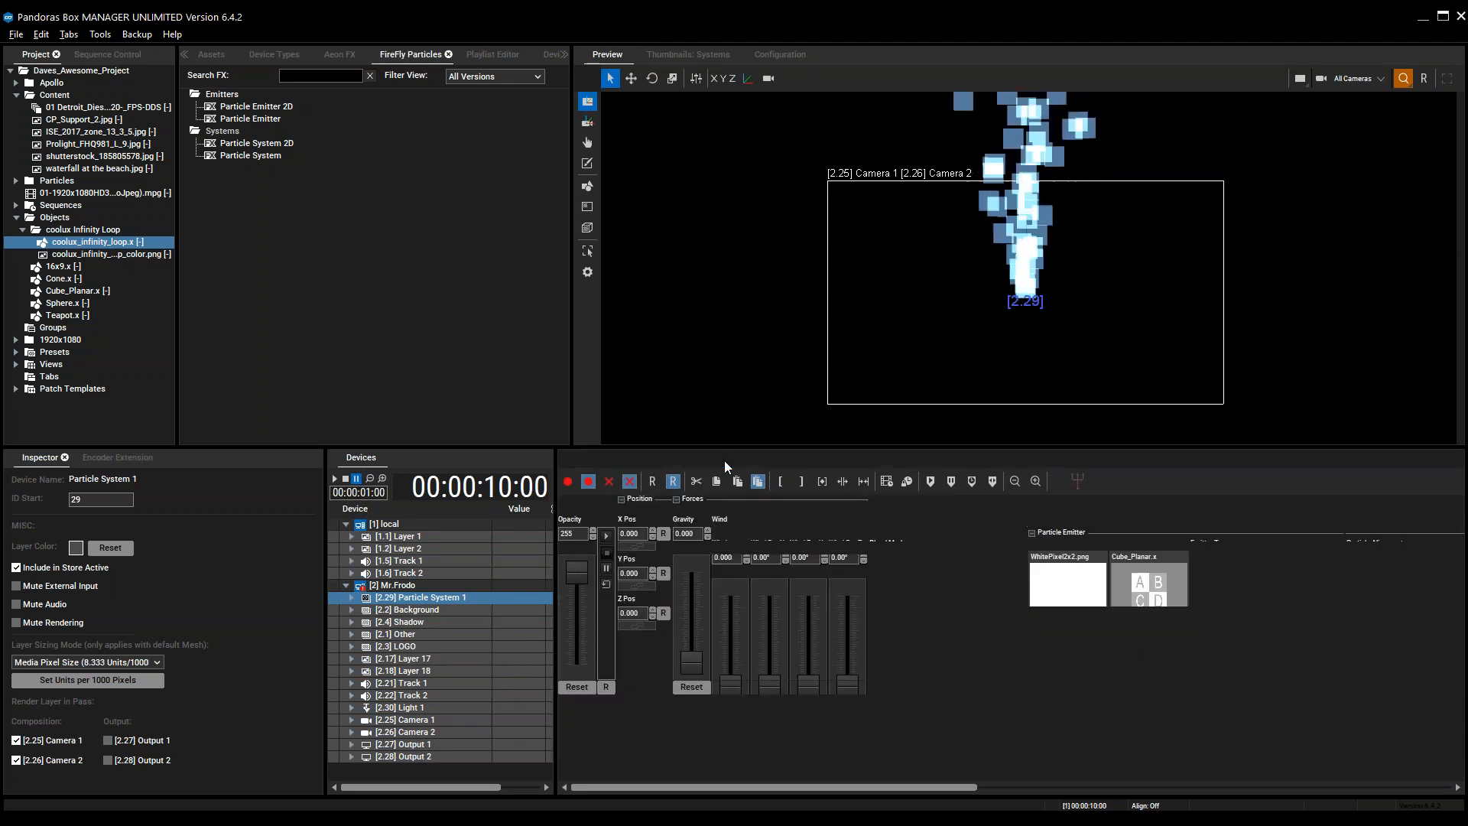
pyautogui.moveTo(1086, 232); pyautogui.dragTo(1083, 287, button='middle')
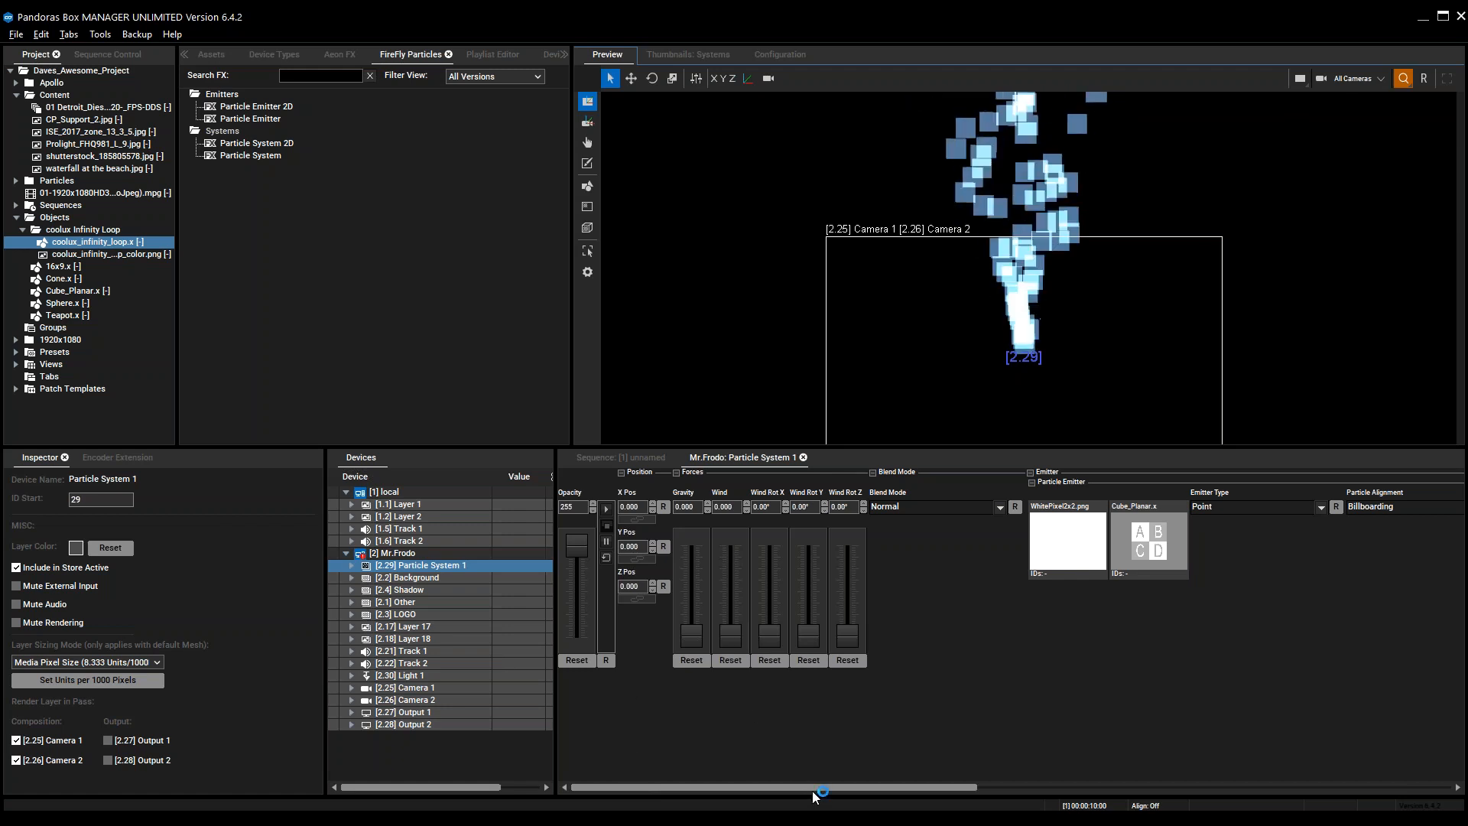
pyautogui.moveTo(827, 791)
pyautogui.mouseDown()
pyautogui.moveTo(957, 794)
pyautogui.moveTo(817, 795)
pyautogui.mouseUp()
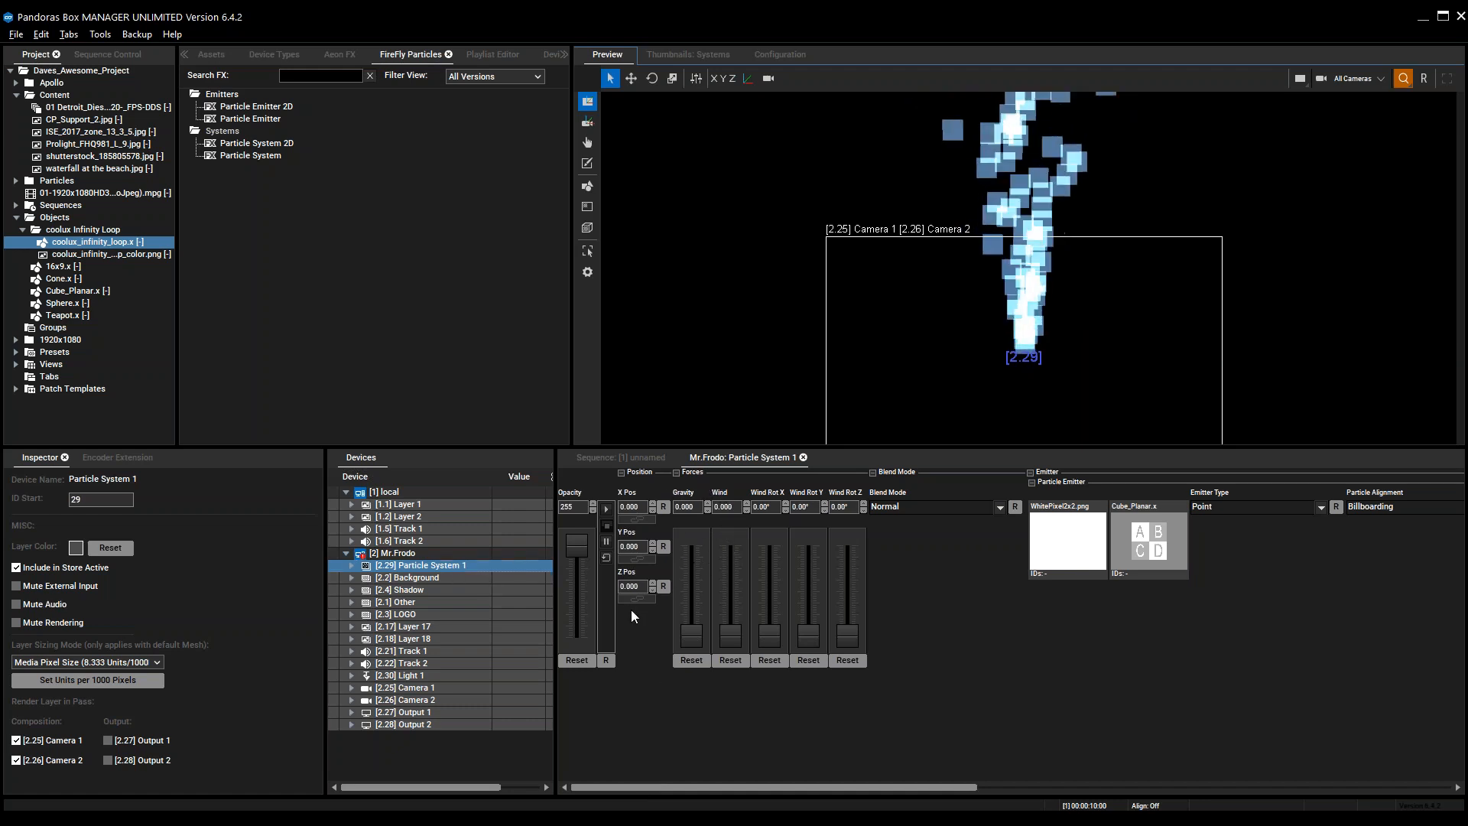
# Try an X position of -6.600 for Particle System 1 and reset it
pyautogui.moveTo(638, 509)
pyautogui.mouseDown()
pyautogui.moveTo(631, 464)
pyautogui.moveTo(639, 506)
pyautogui.moveTo(662, 518)
pyautogui.mouseUp()
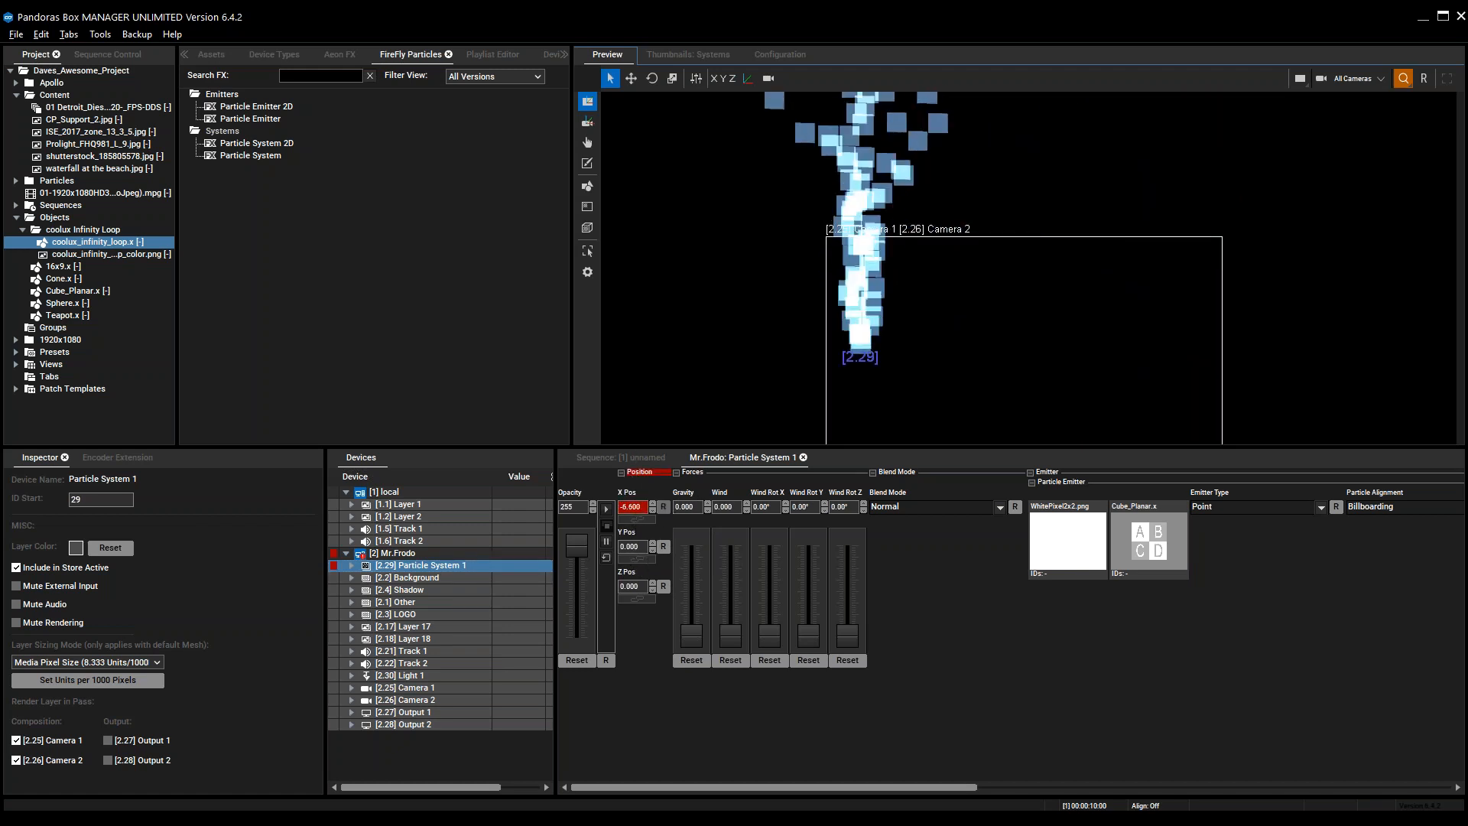
pyautogui.click(663, 507)
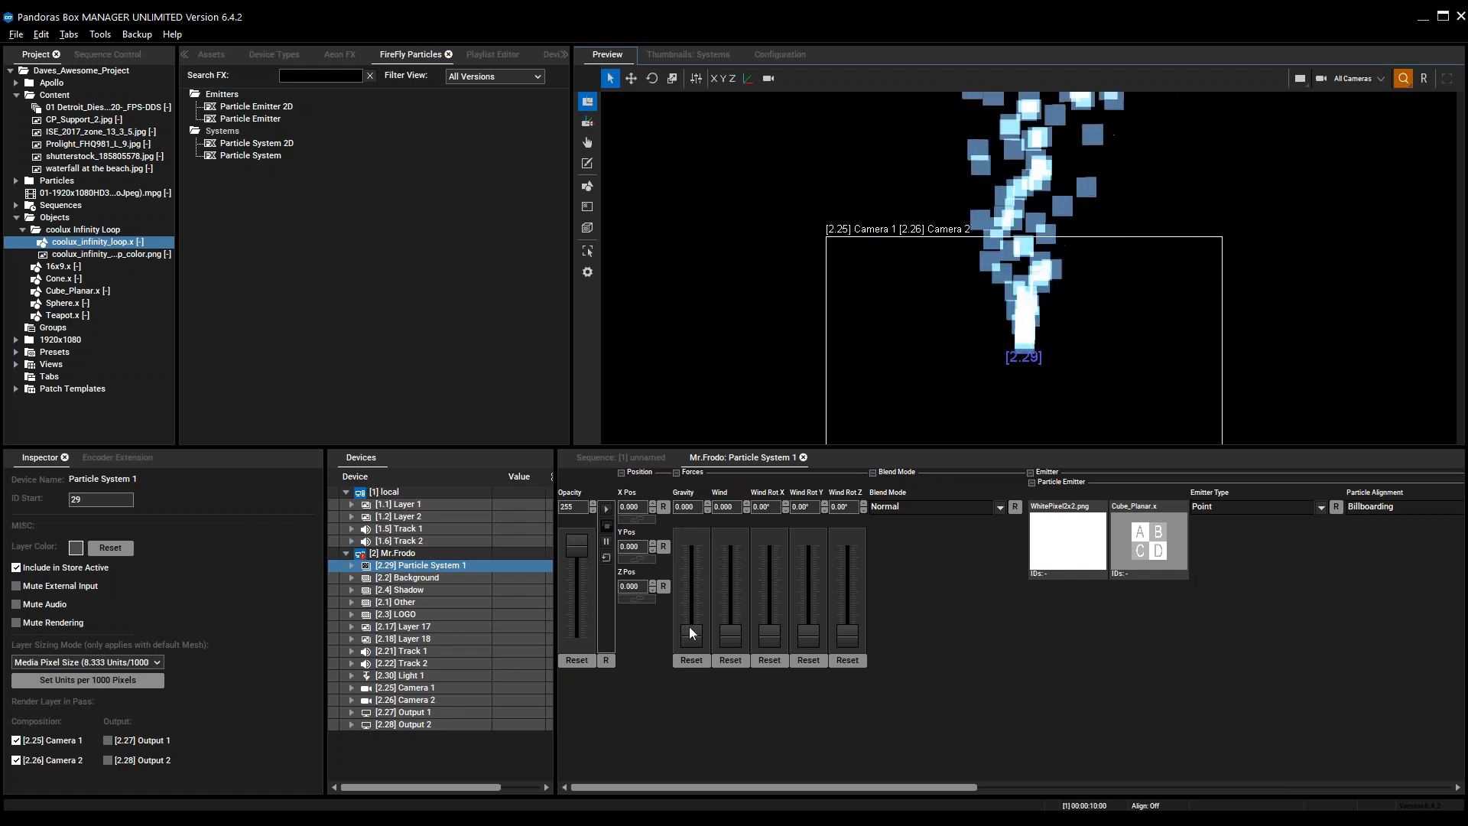
# Try out the Gravity and Wind forces on Particle System 1 and reset both
pyautogui.moveTo(691, 636); pyautogui.dragTo(732, 638)
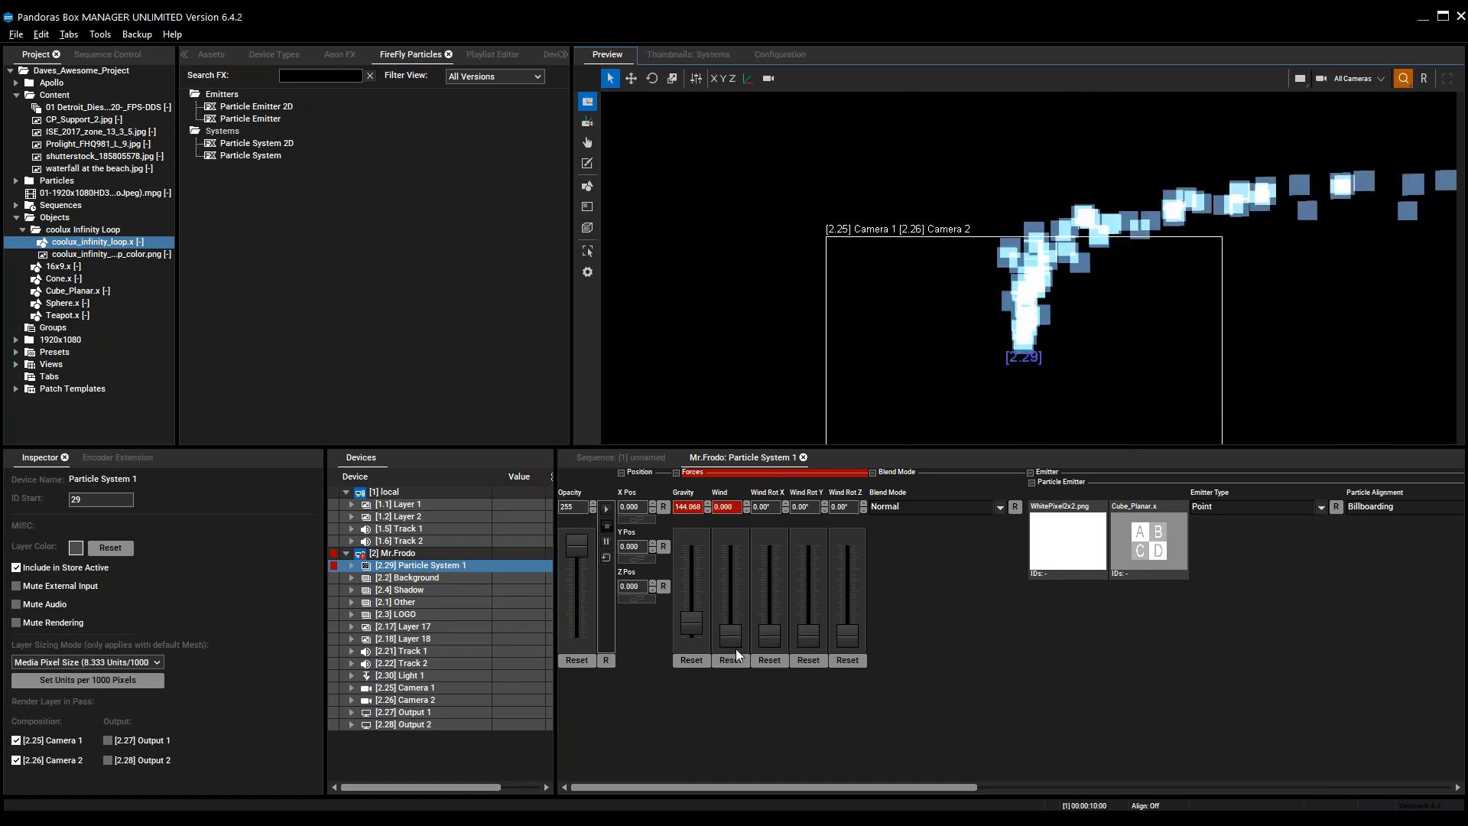
pyautogui.click(732, 660)
pyautogui.click(691, 660)
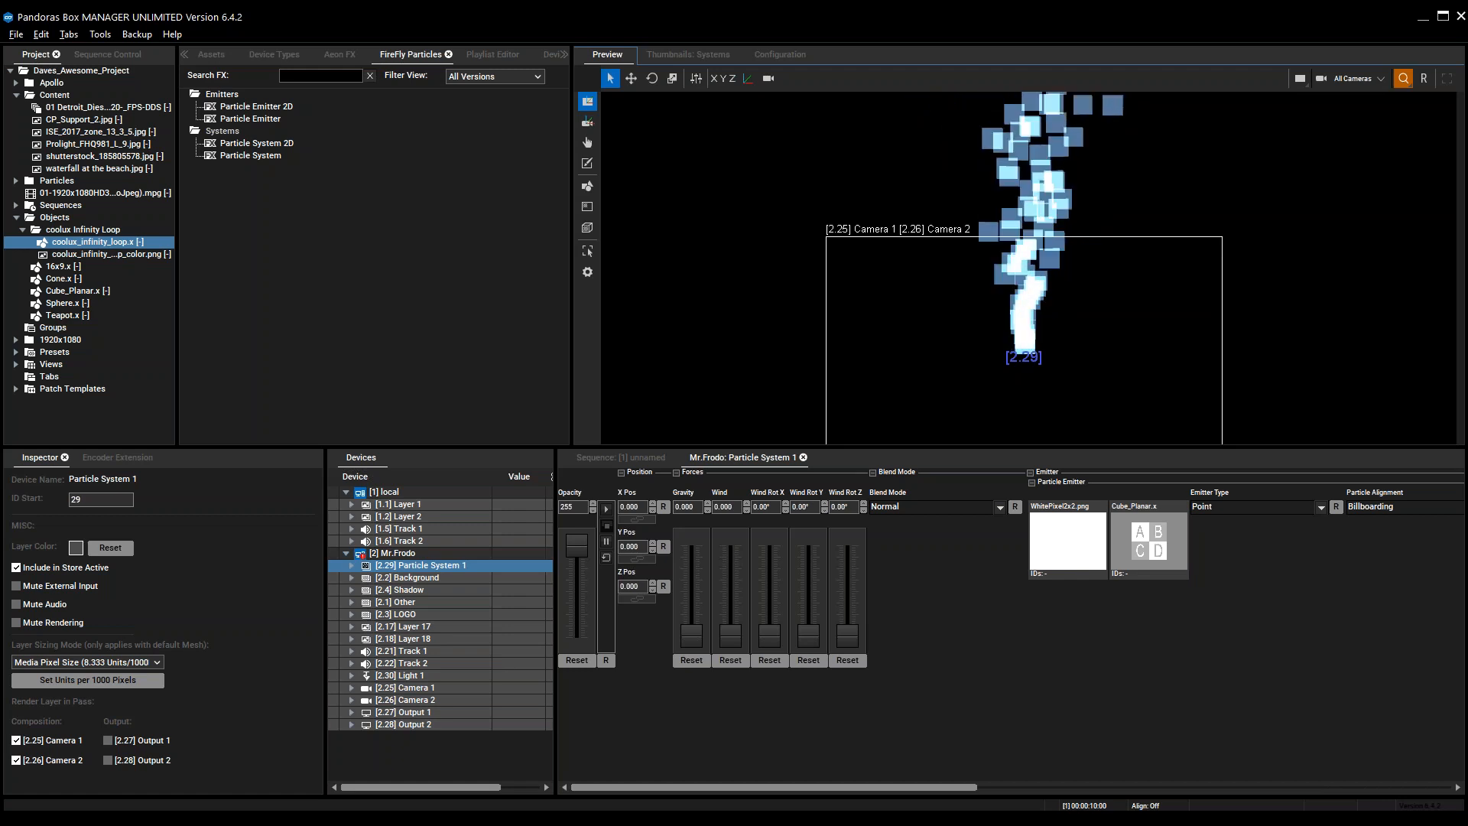
# Widen the preview area beside the effects library and reselect All Cameras as the preview view
pyautogui.moveTo(962, 790); pyautogui.dragTo(1131, 792)
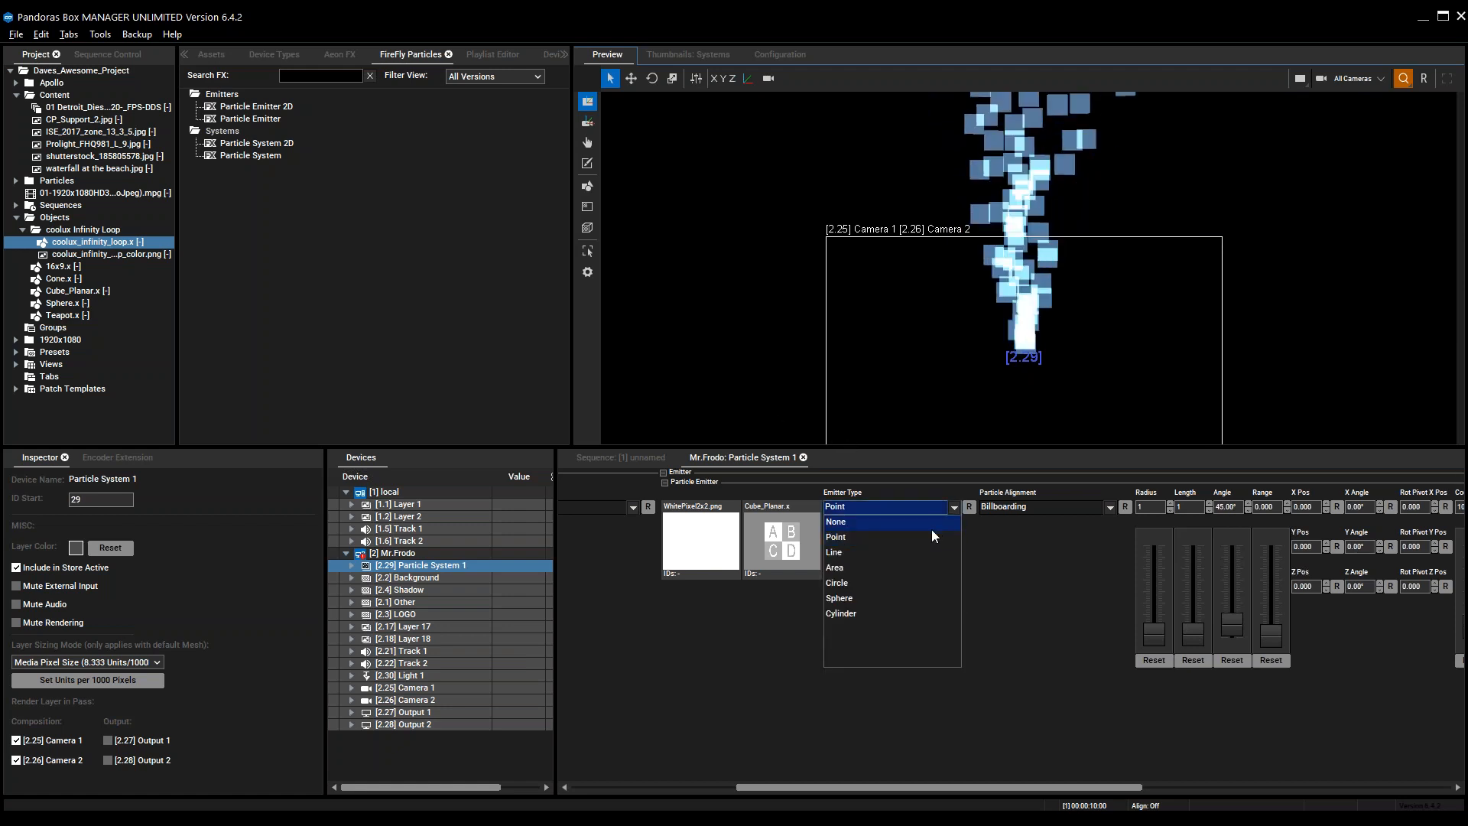
pyautogui.moveTo(1046, 351); pyautogui.dragTo(1056, 280, button='middle')
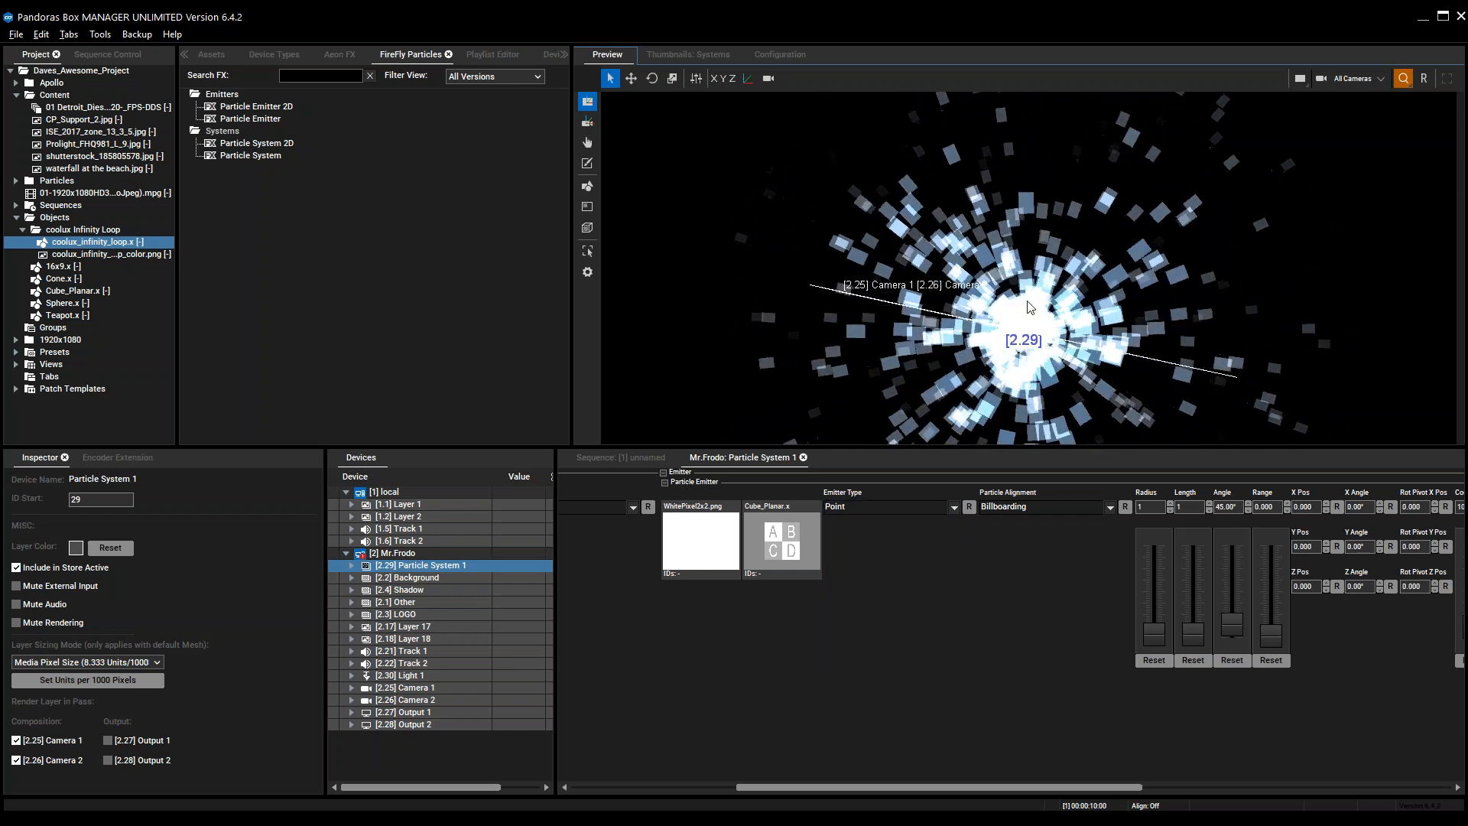
pyautogui.moveTo(571, 347); pyautogui.dragTo(341, 347)
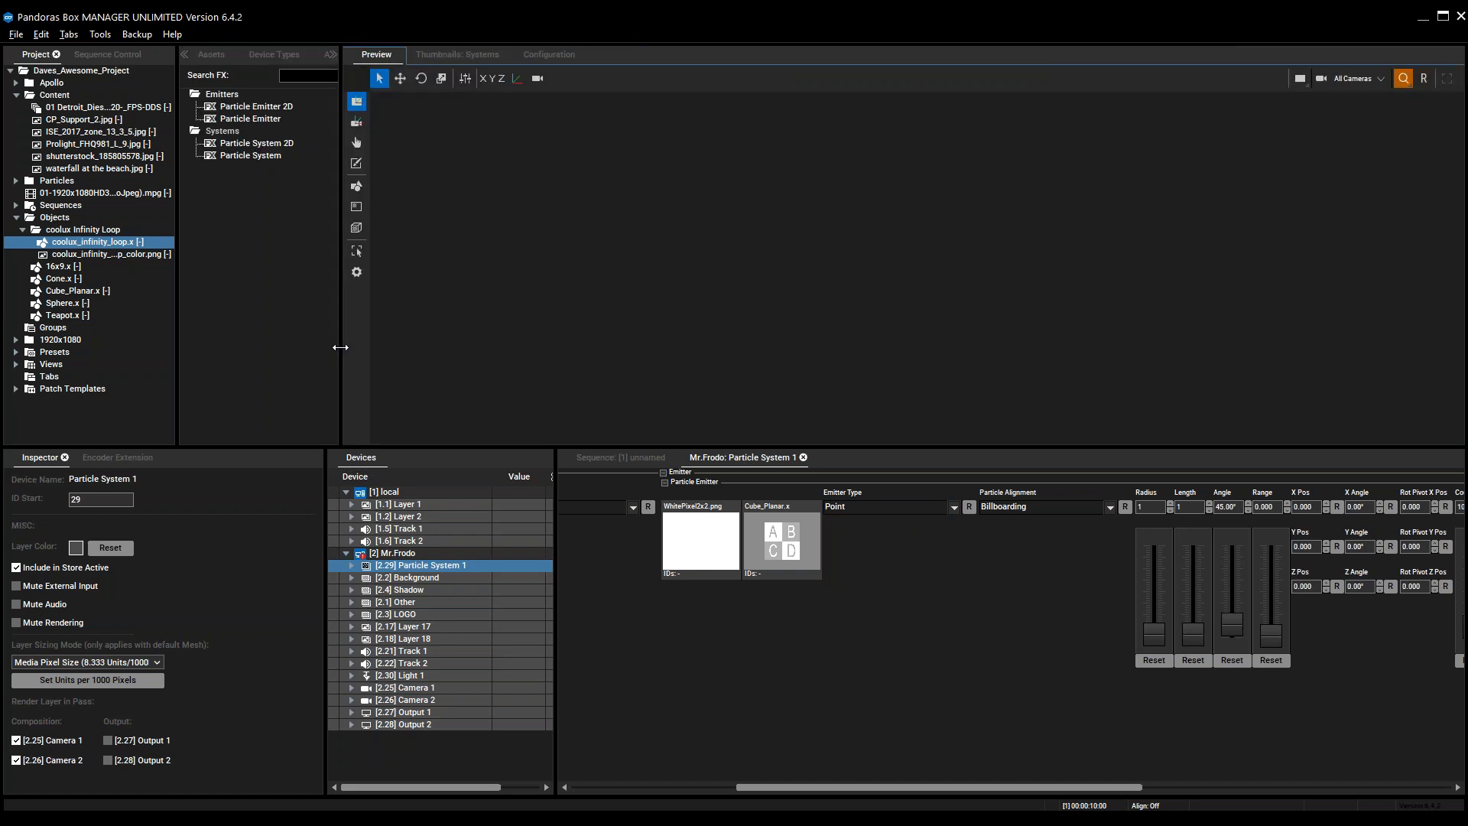
pyautogui.click(1354, 79)
pyautogui.click(1352, 97)
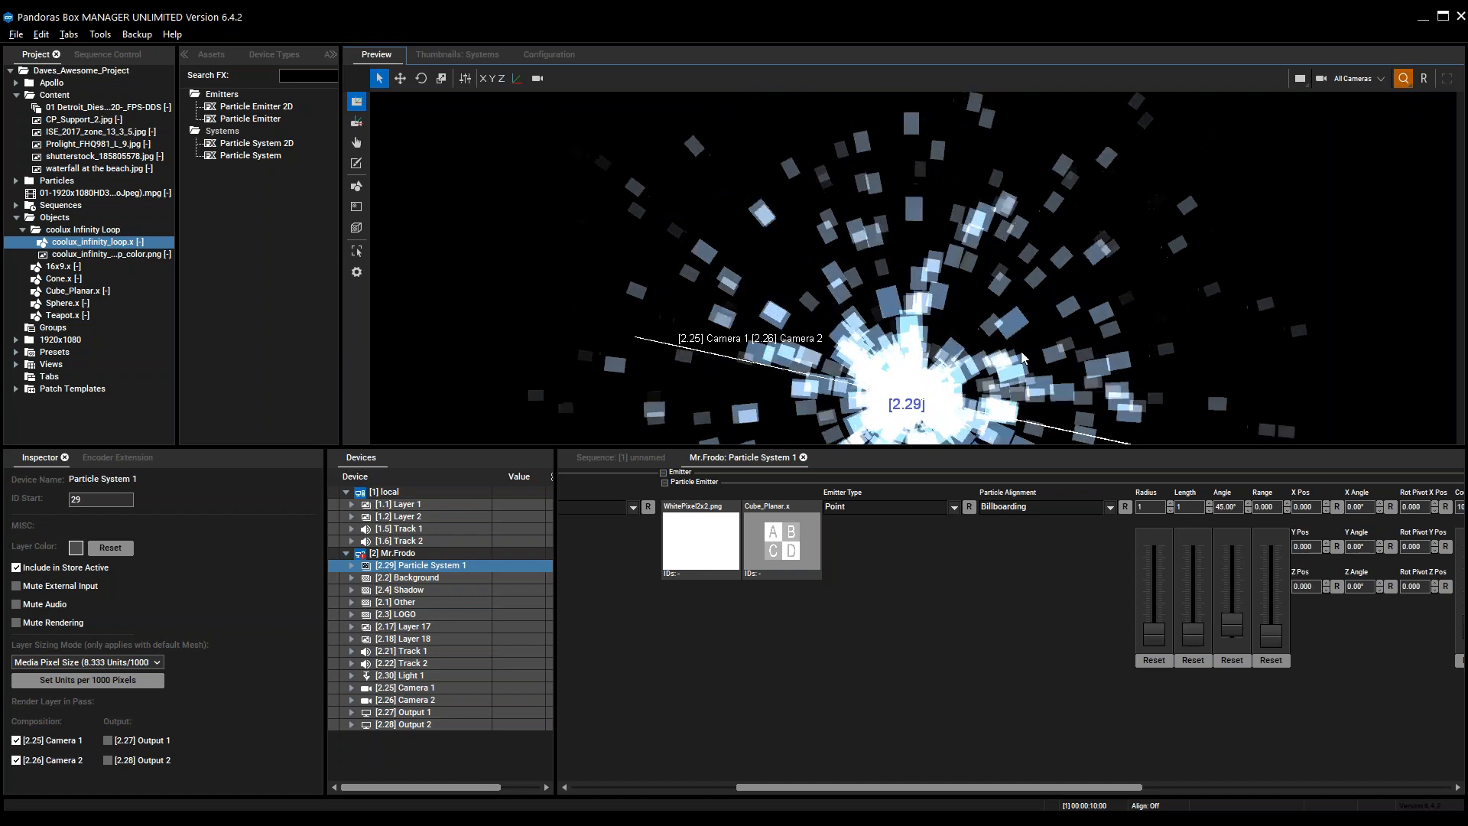
# Set the particle emitter's Emitter Type to Line, and change it to Sphere
pyautogui.click(881, 507)
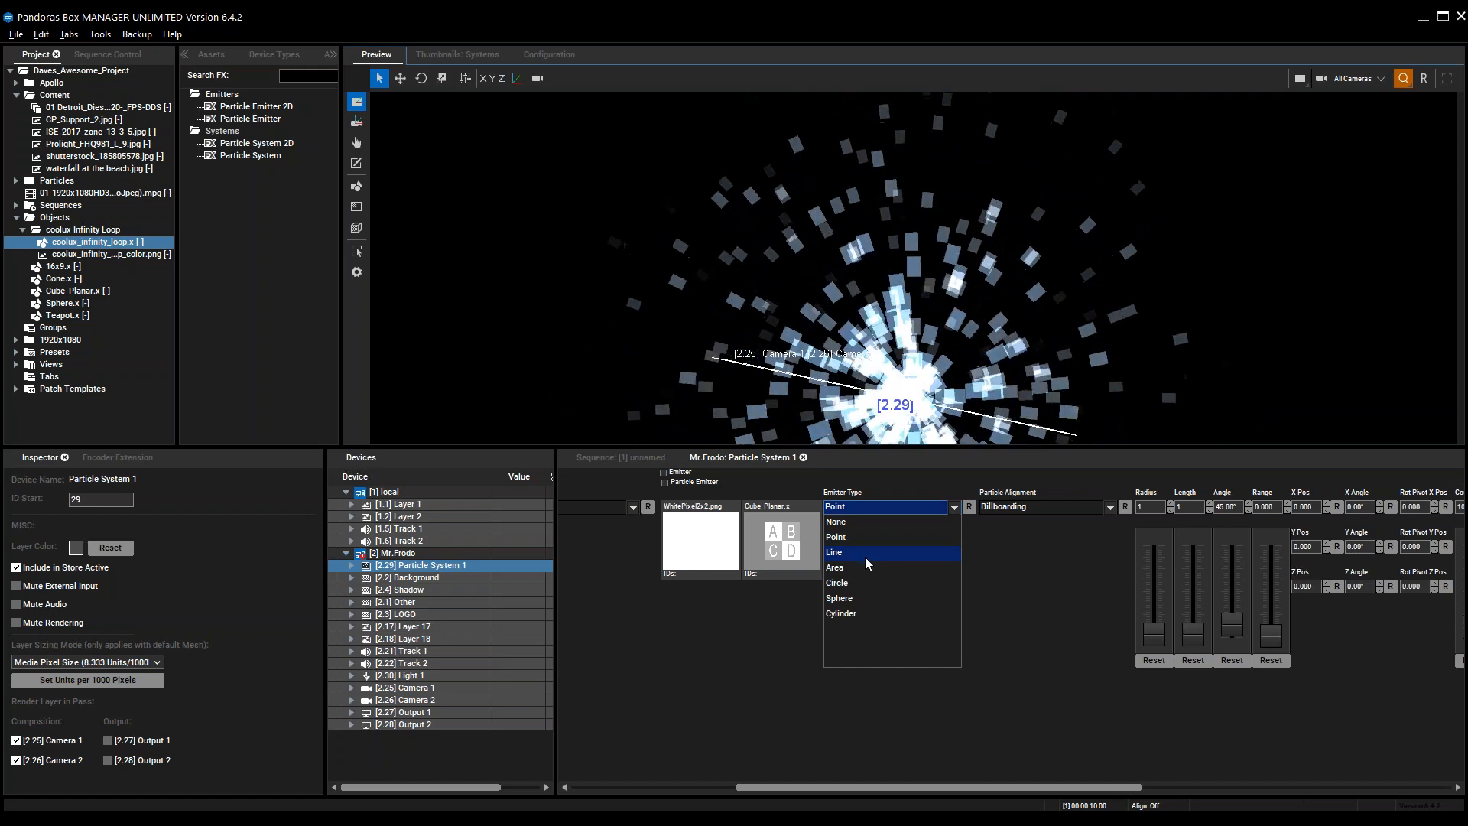
pyautogui.click(834, 552)
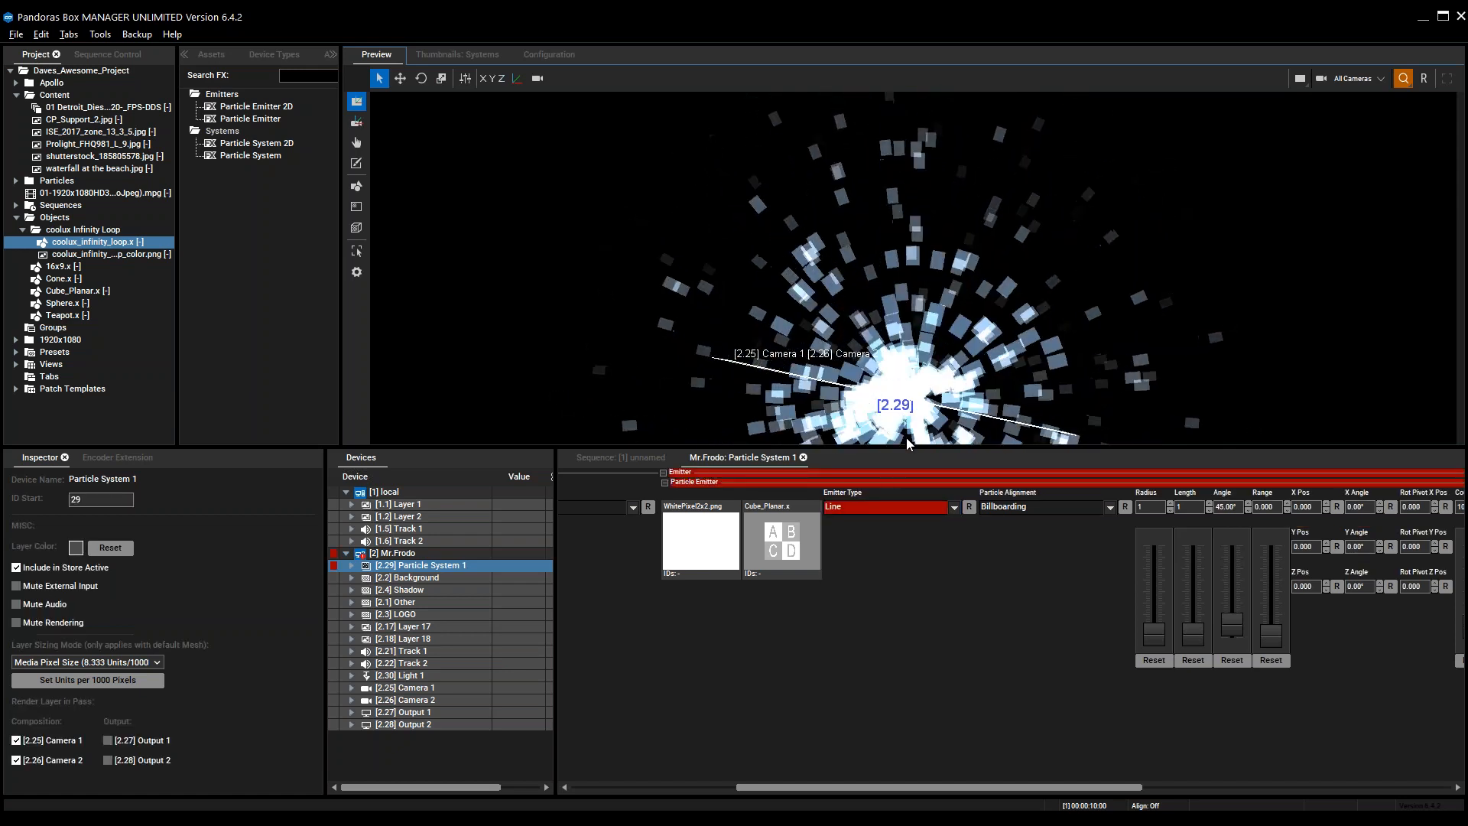
pyautogui.click(955, 509)
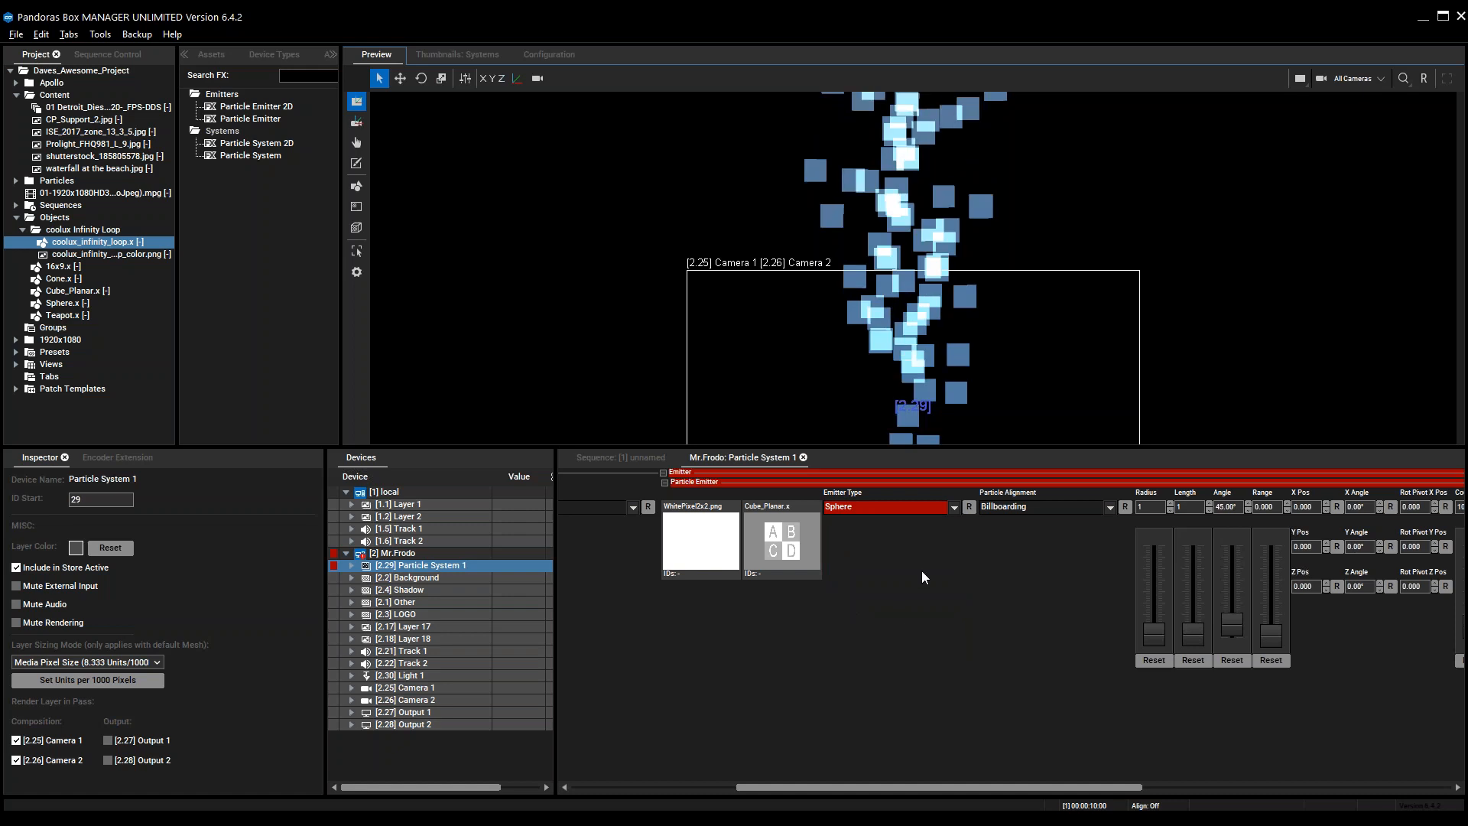
pyautogui.scroll(-1, 976, 415)
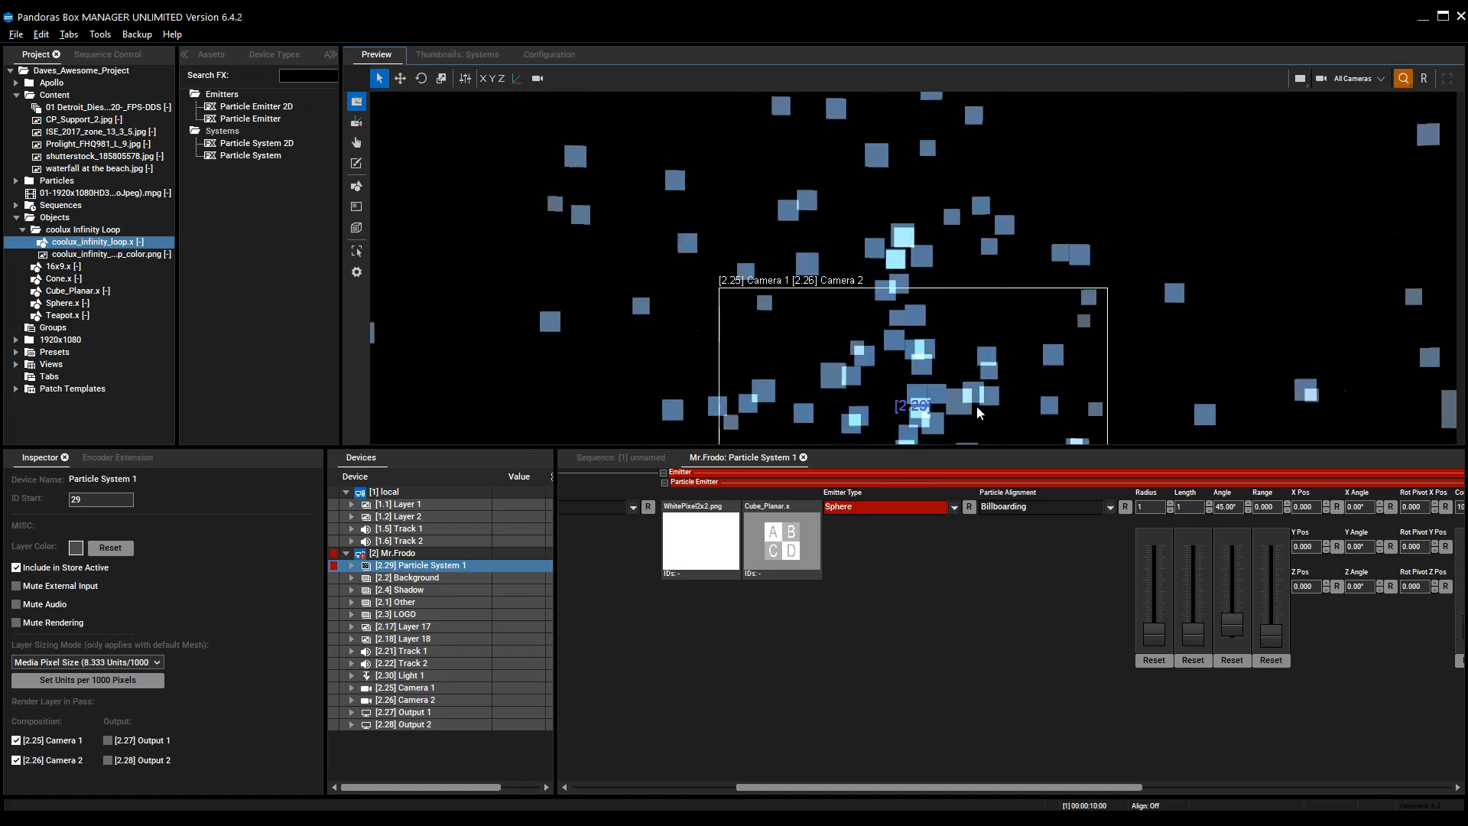
pyautogui.scroll(-4, 1050, 336)
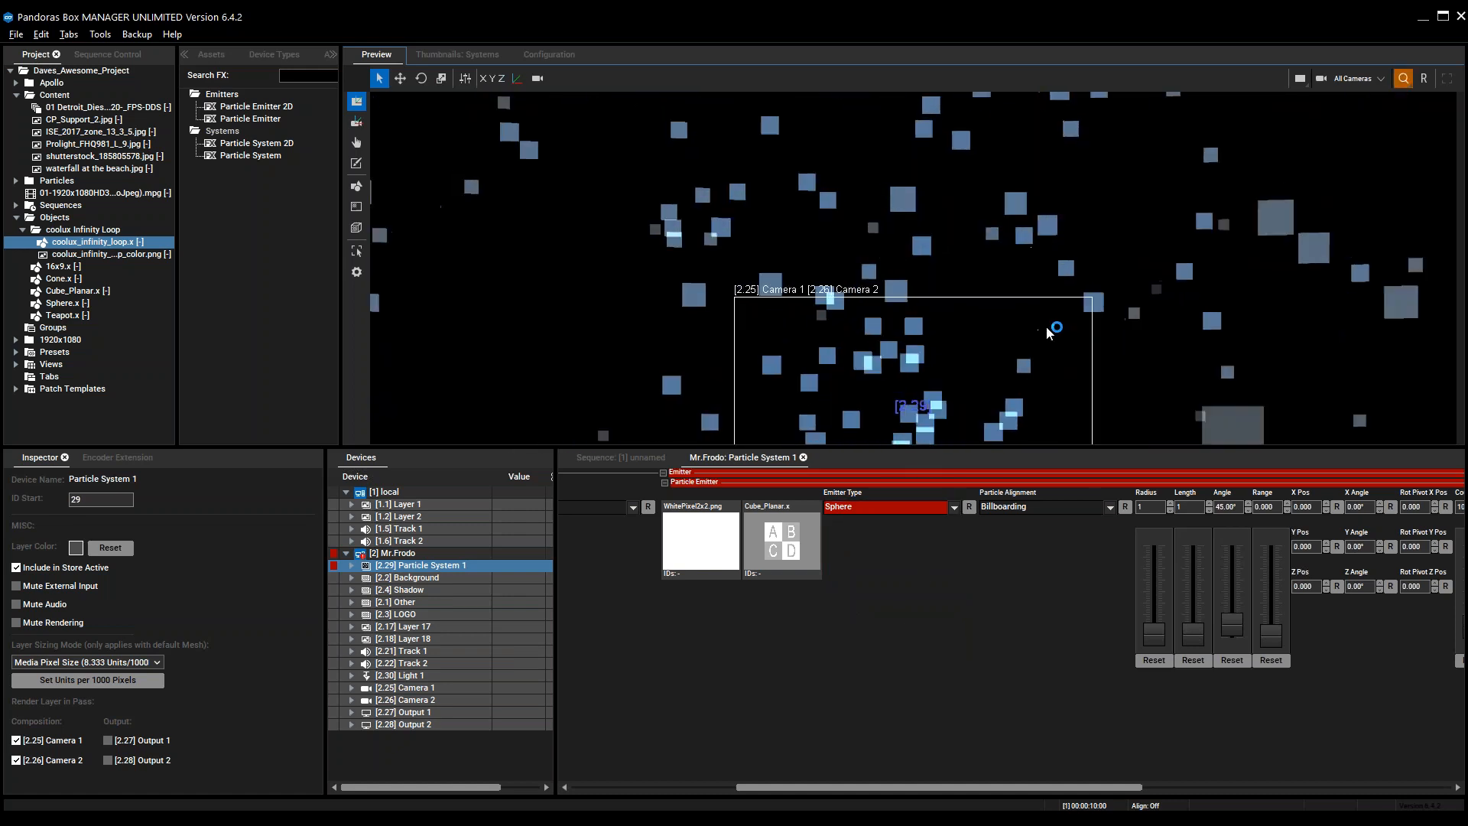
pyautogui.scroll(-2, 1049, 350)
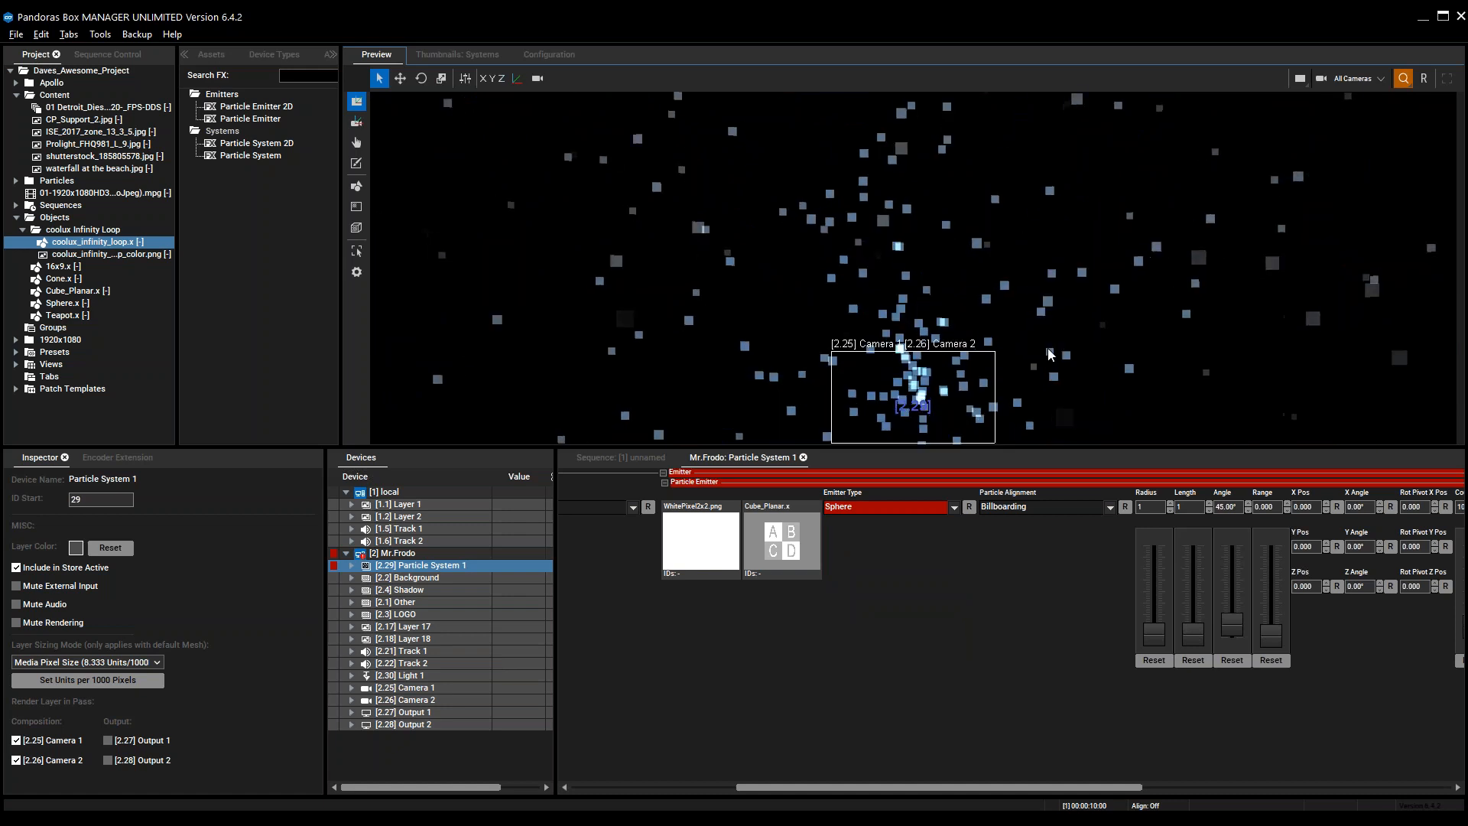
# Review the Particle Alignment options of the particle emitter
pyautogui.click(1023, 508)
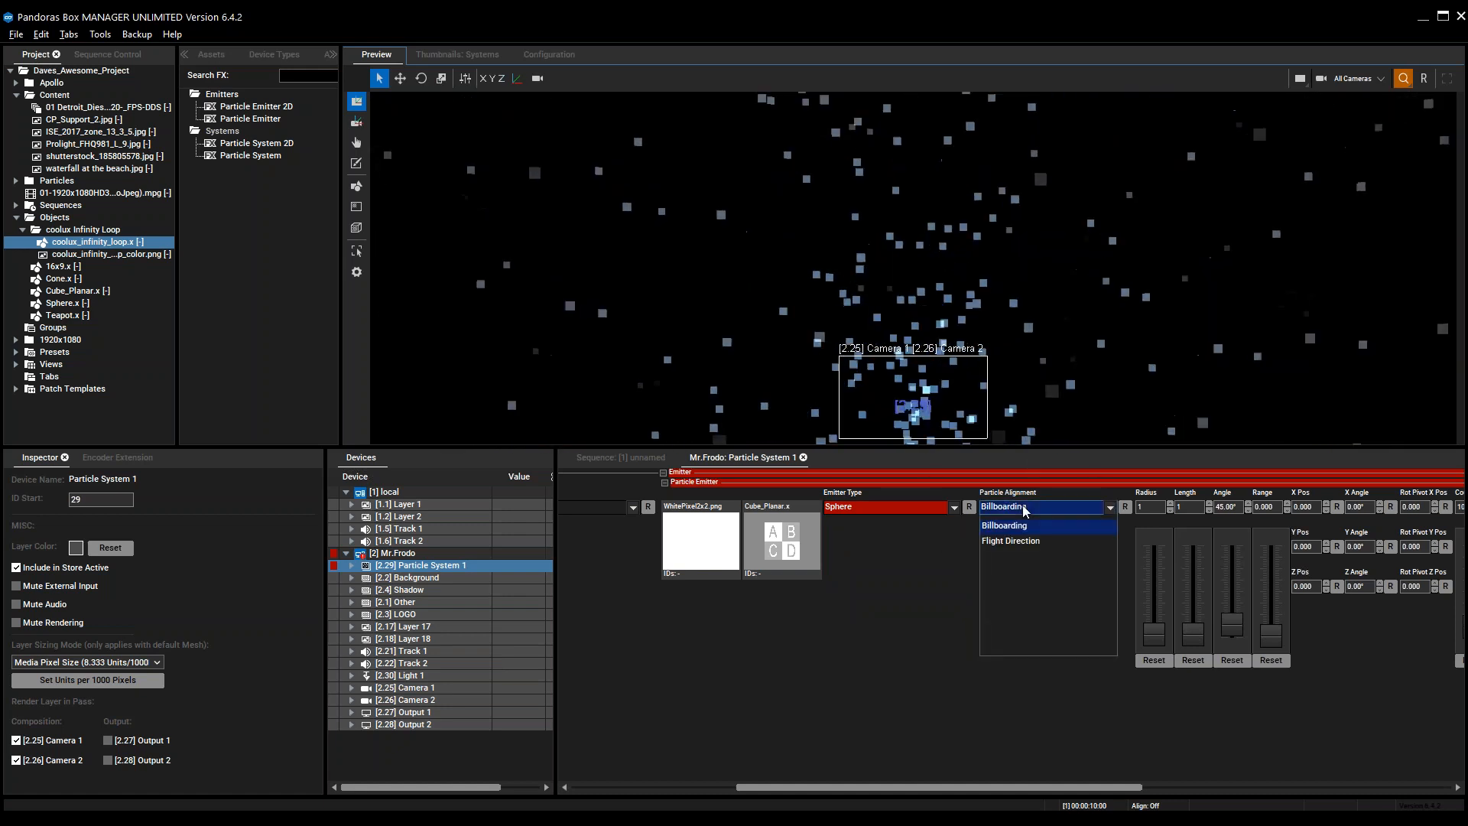
pyautogui.scroll(2, 1022, 342)
pyautogui.scroll(1, 1025, 347)
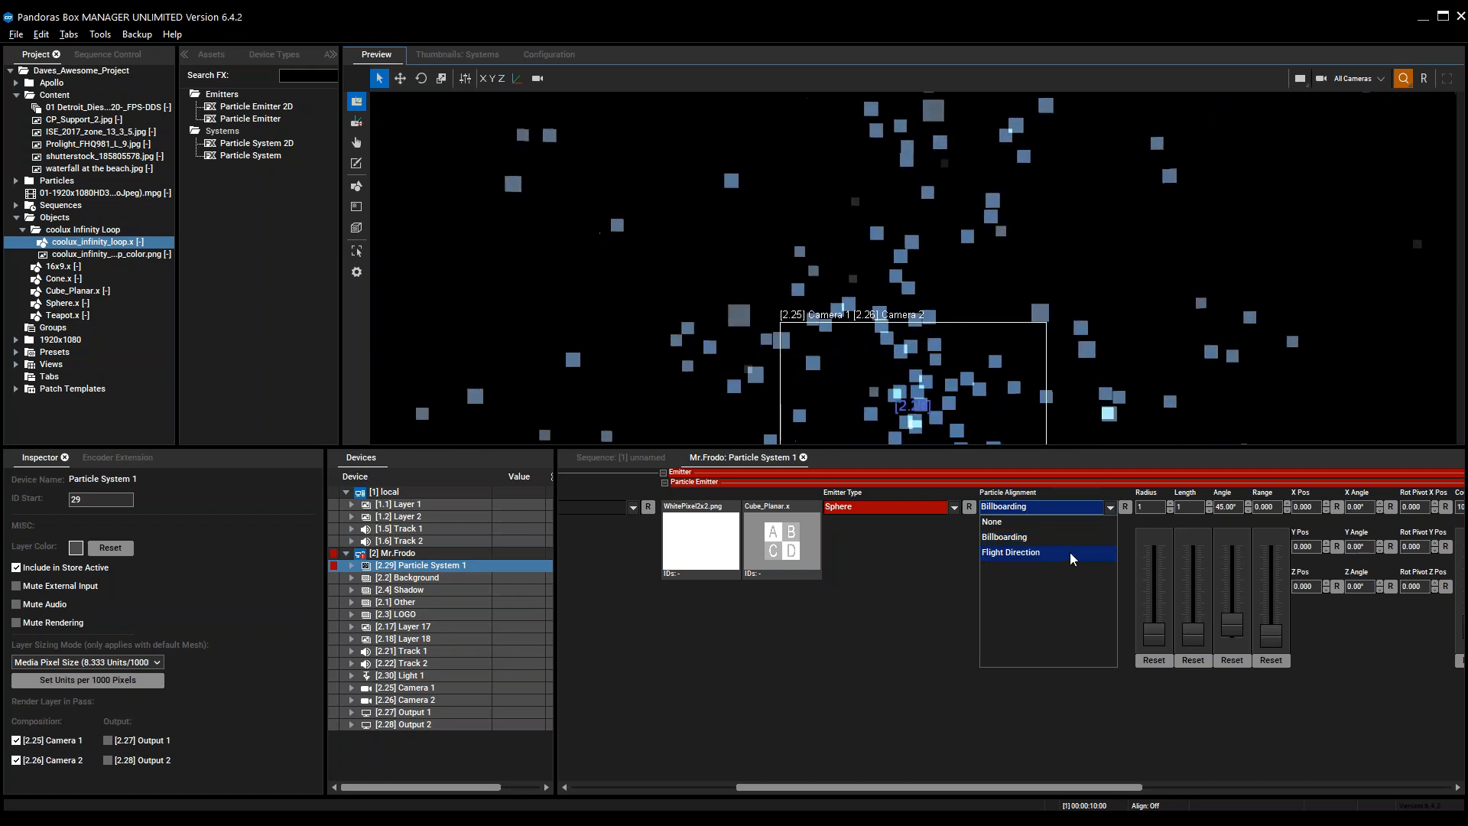
# Set the particle emitter's Emitter Type to Cylinder and review the remaining emitter types
pyautogui.click(954, 507)
pyautogui.click(955, 507)
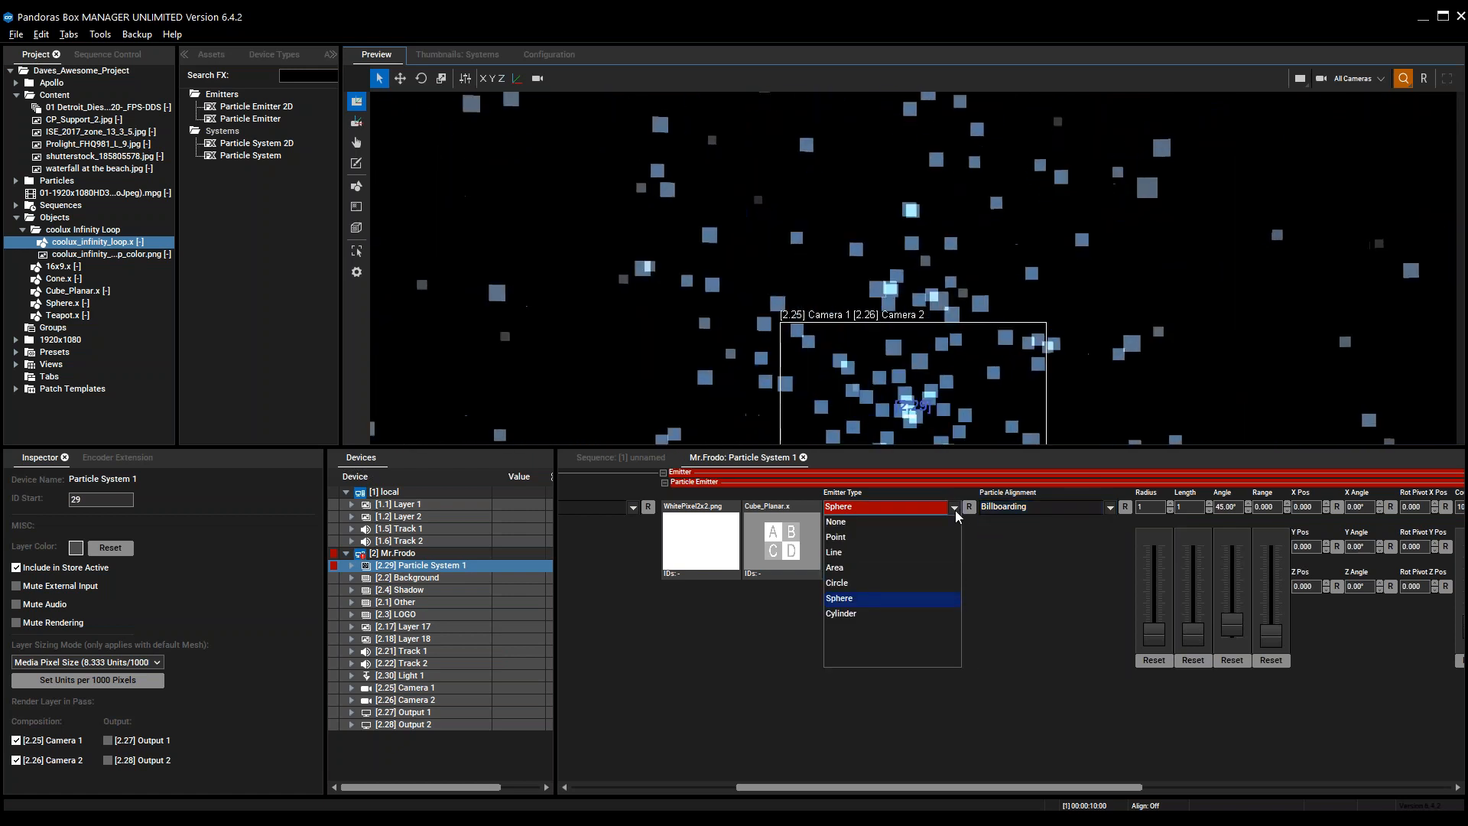
pyautogui.click(887, 616)
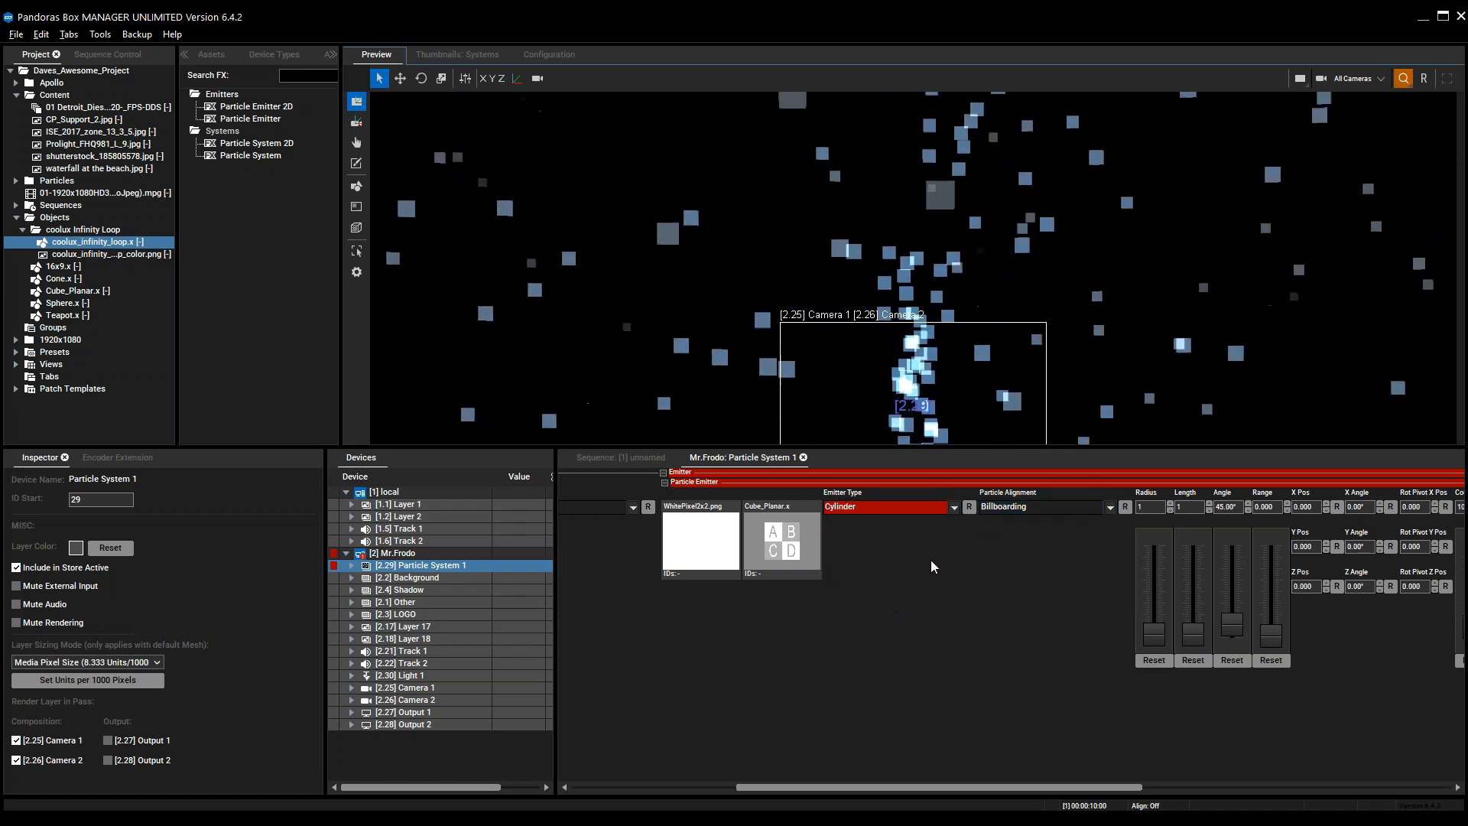
pyautogui.click(954, 508)
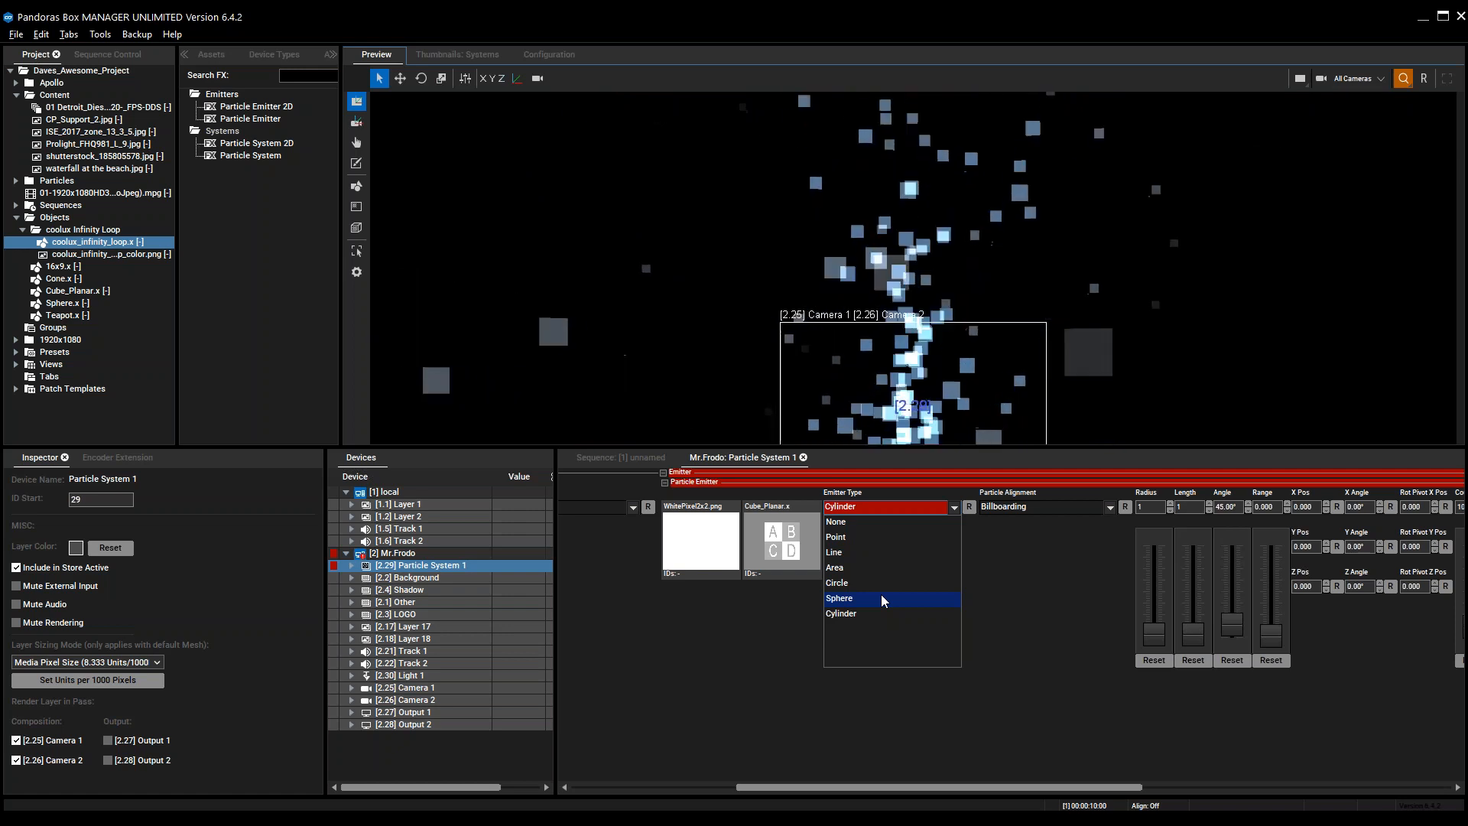
# Change the emitter's Particle Alignment from Billboarding to Flight Direction
pyautogui.click(1043, 507)
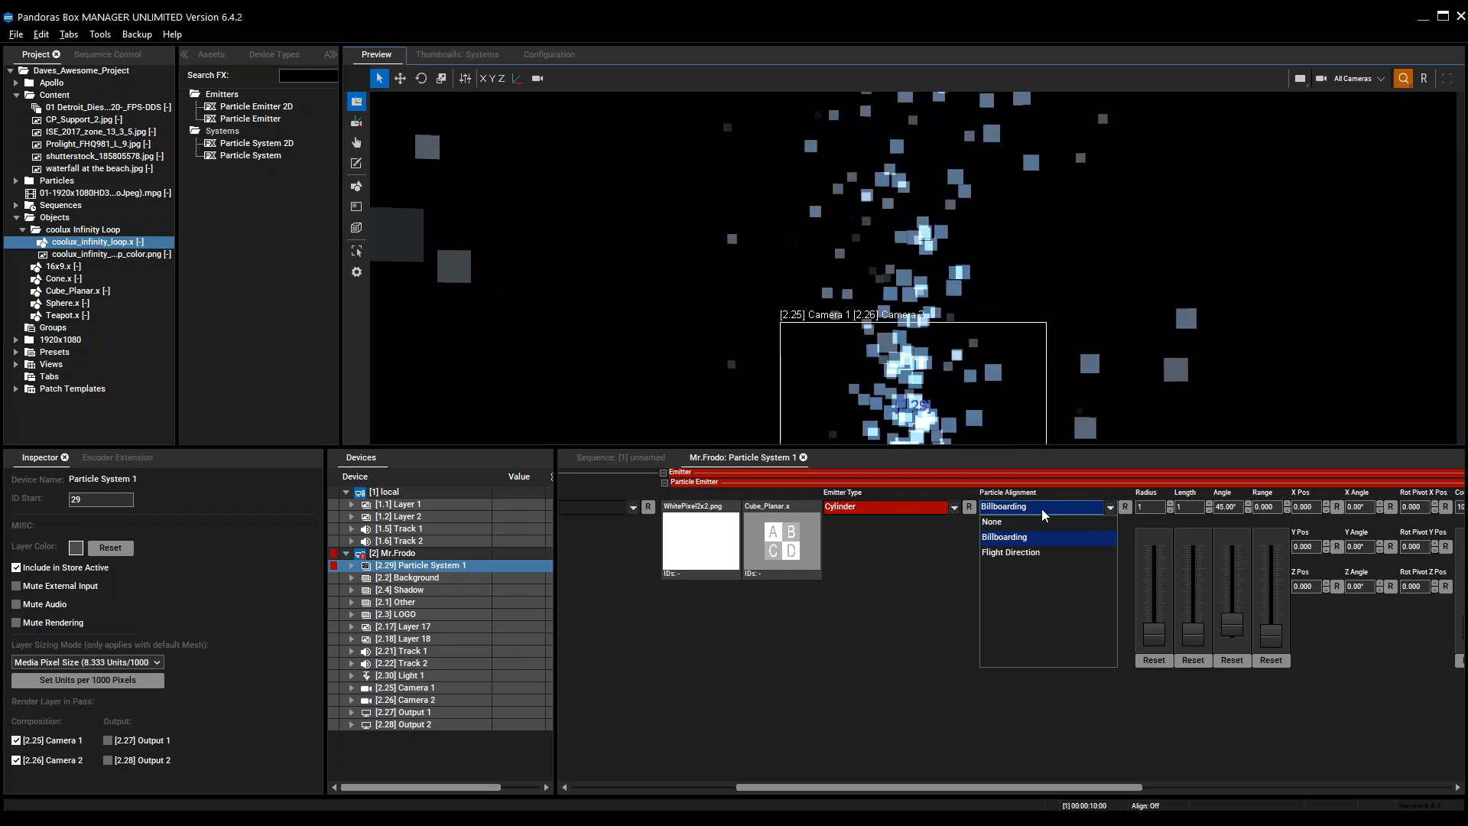
pyautogui.click(1040, 748)
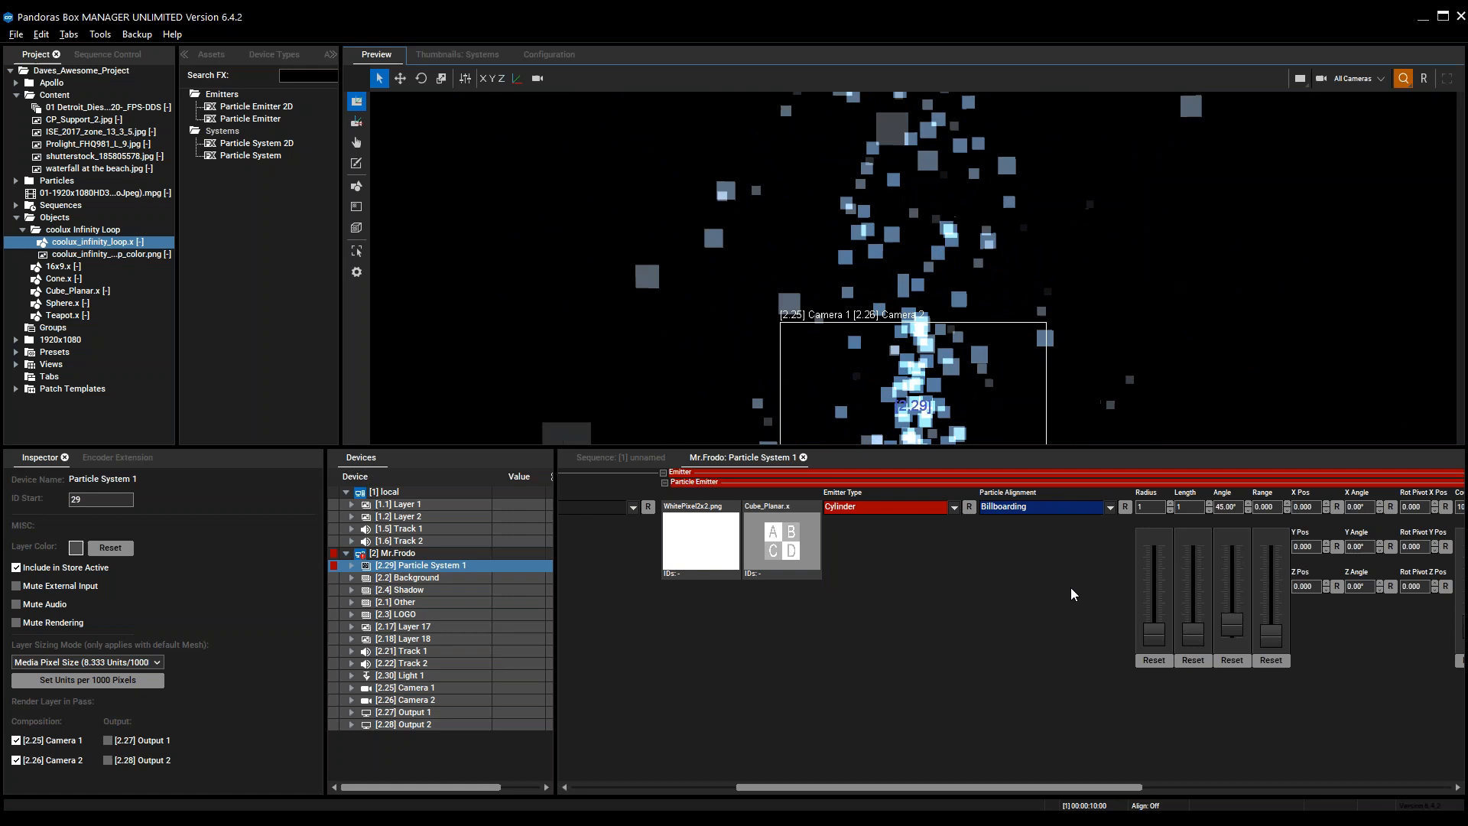
pyautogui.click(1111, 507)
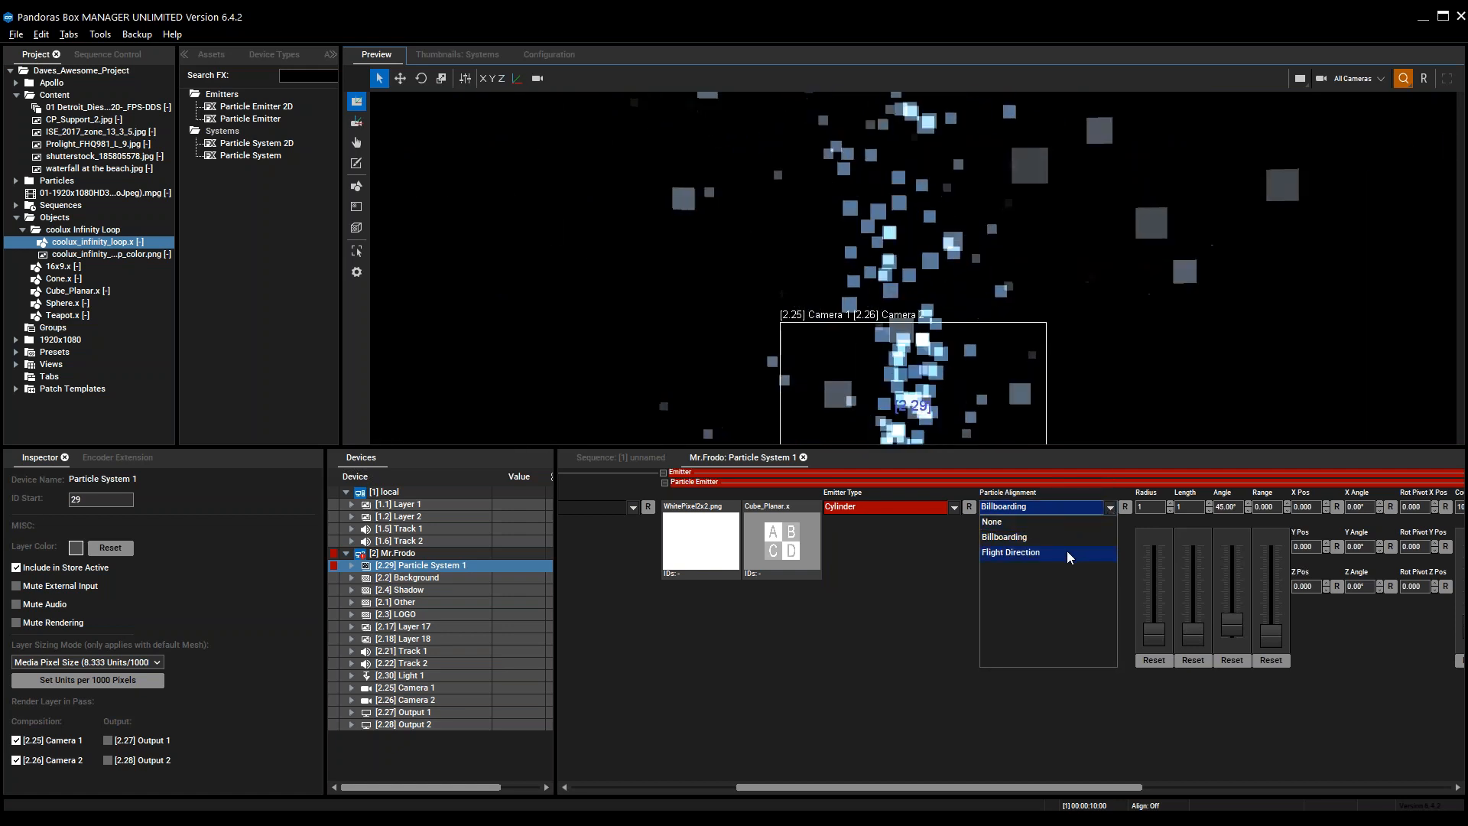
pyautogui.click(1069, 558)
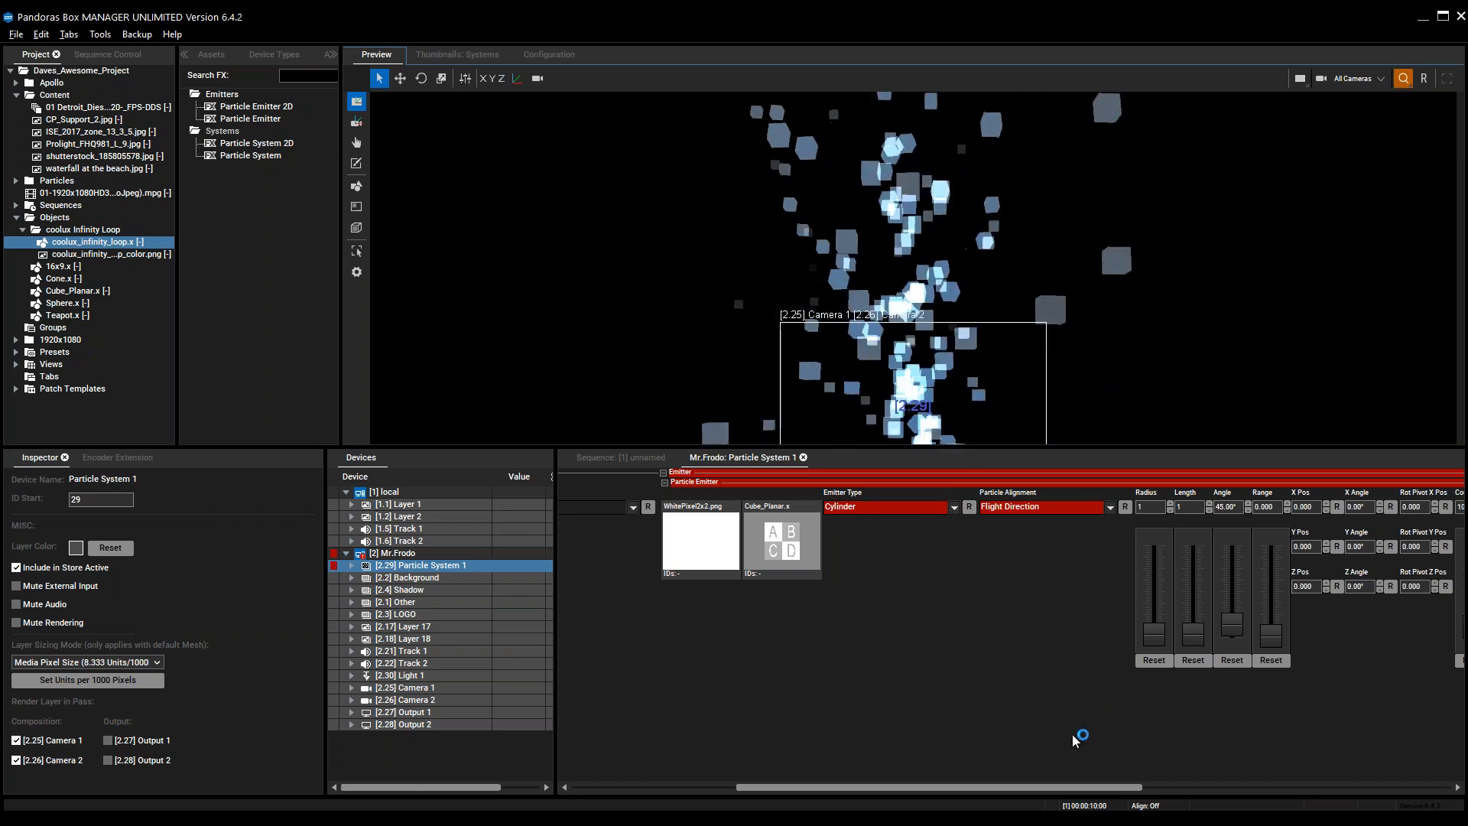
# Try out a Length of about 30 and an Angle of 115.93° on the cylinder emitter, and reset both
pyautogui.moveTo(1057, 787); pyautogui.dragTo(1207, 788)
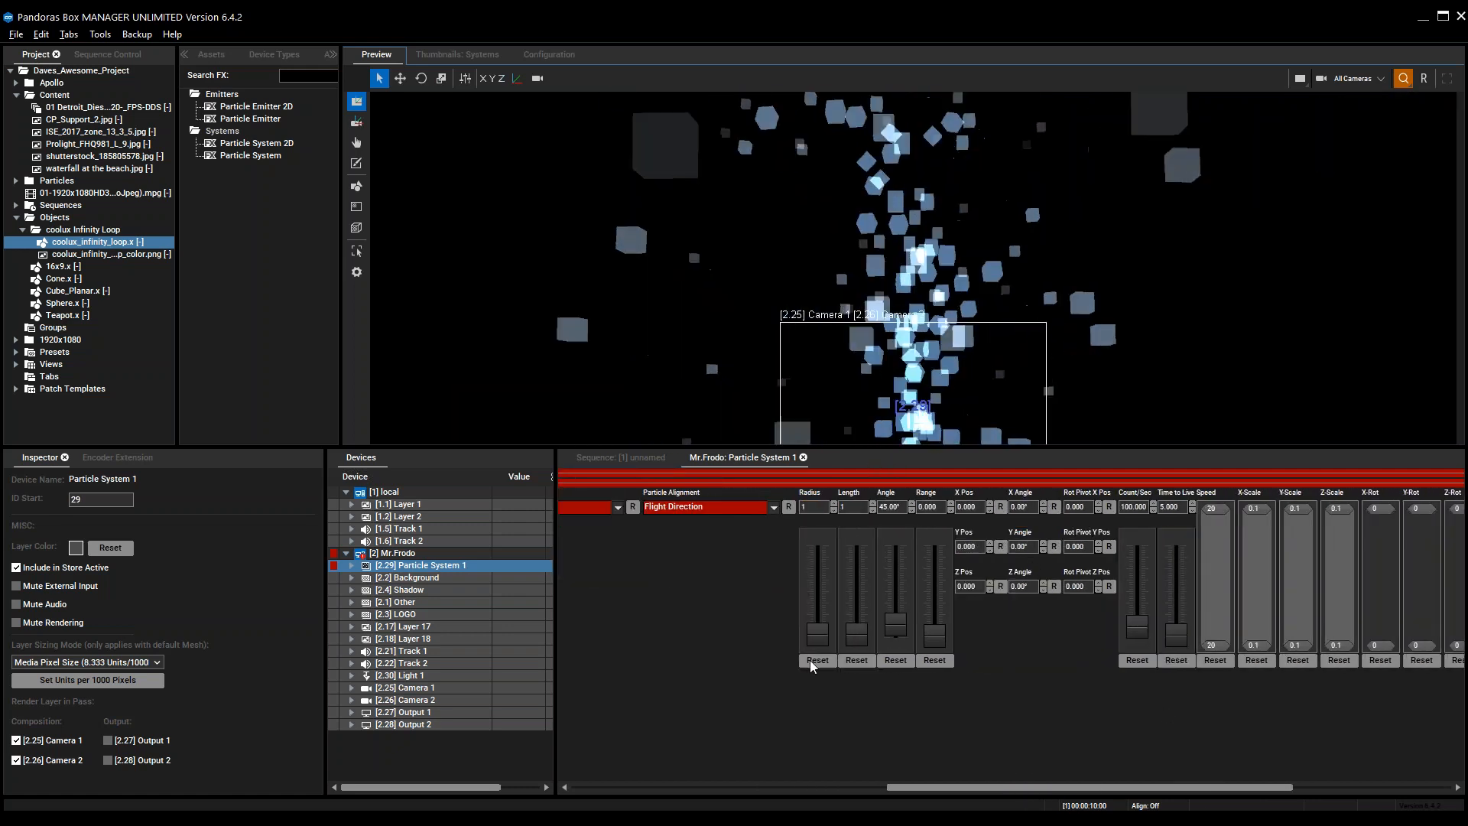
pyautogui.moveTo(826, 641); pyautogui.dragTo(865, 612)
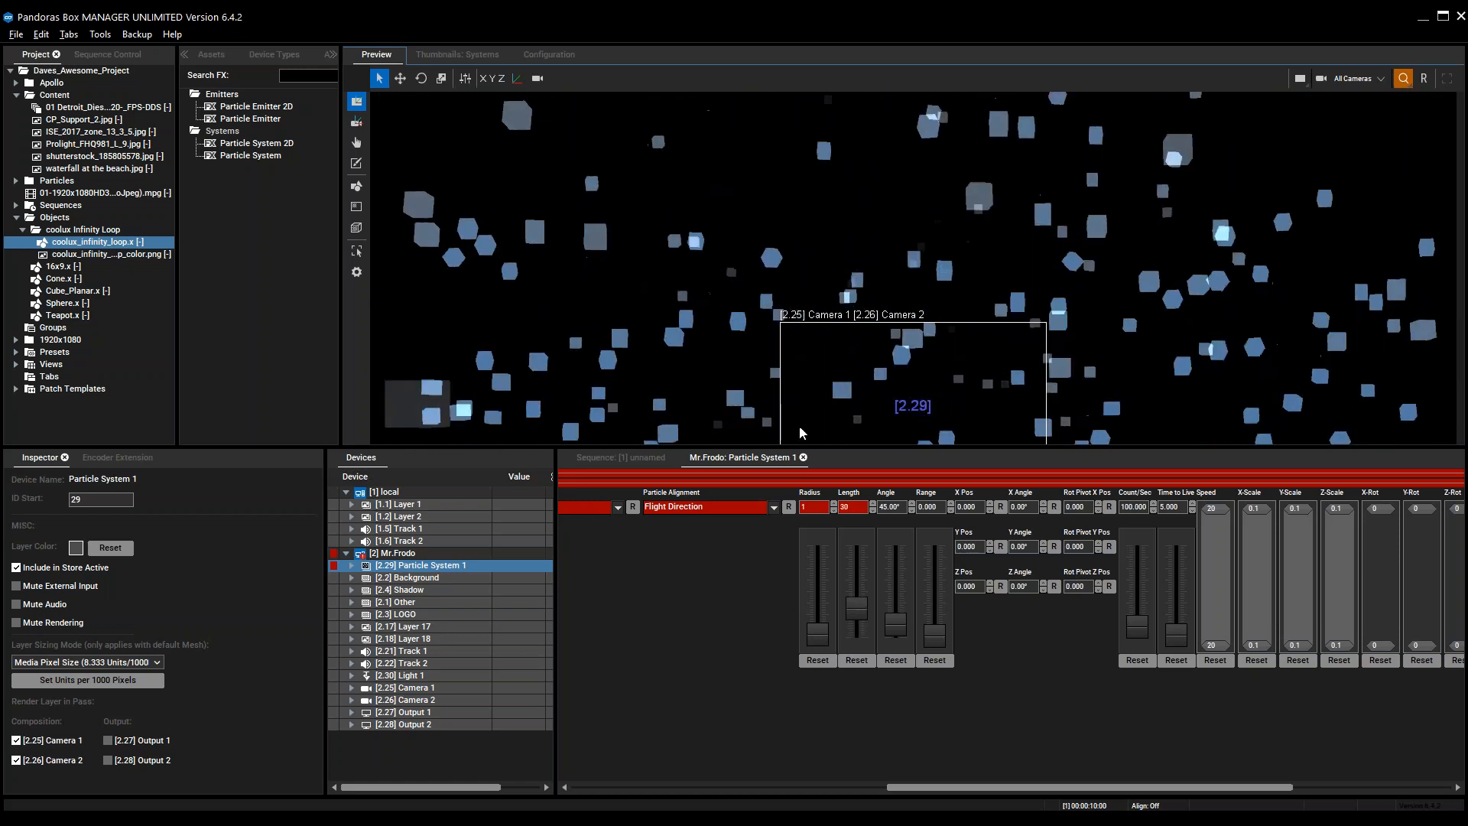
pyautogui.moveTo(977, 390); pyautogui.dragTo(993, 296, button='middle')
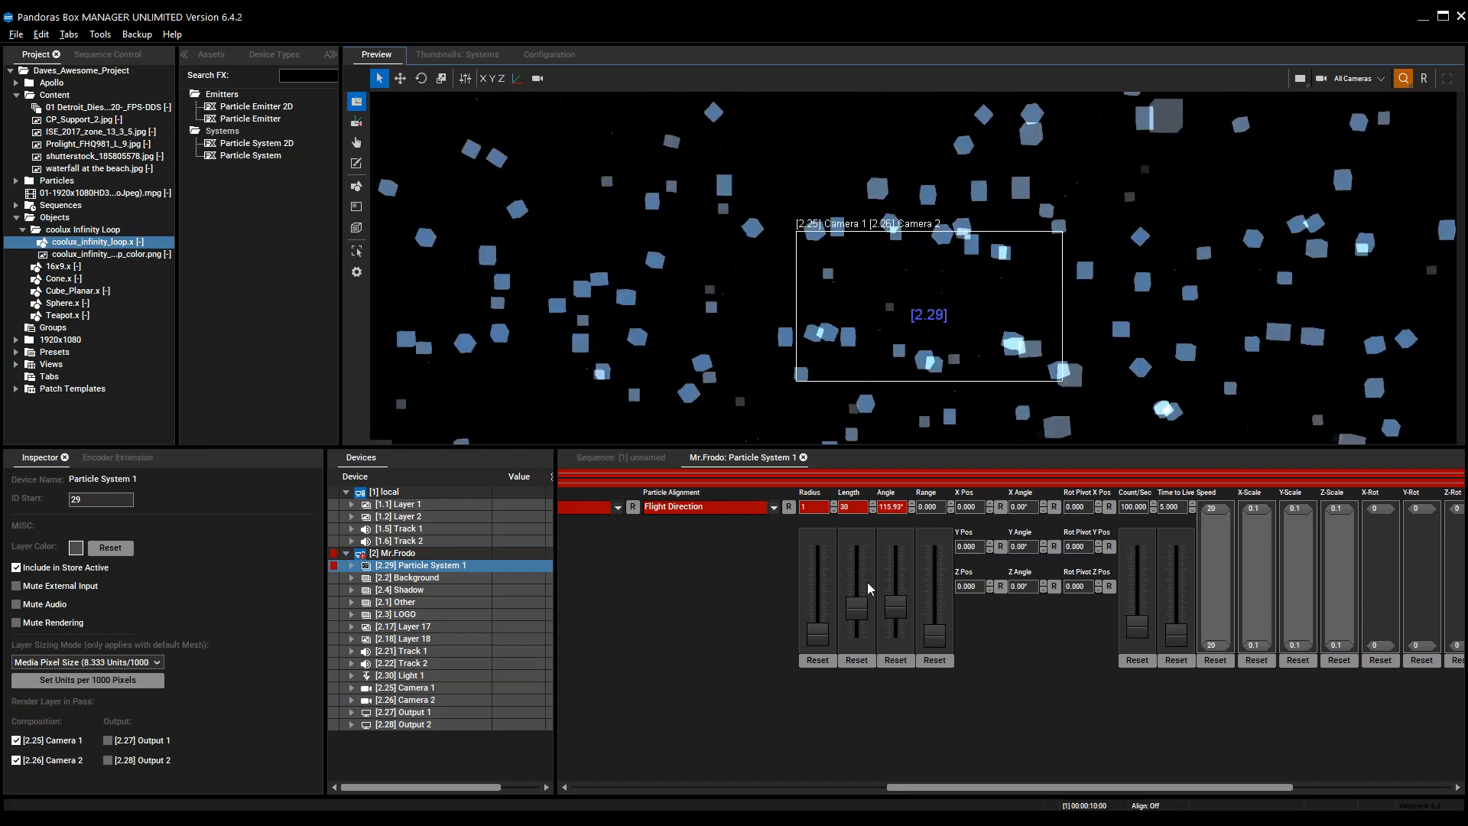
pyautogui.click(896, 659)
pyautogui.click(856, 660)
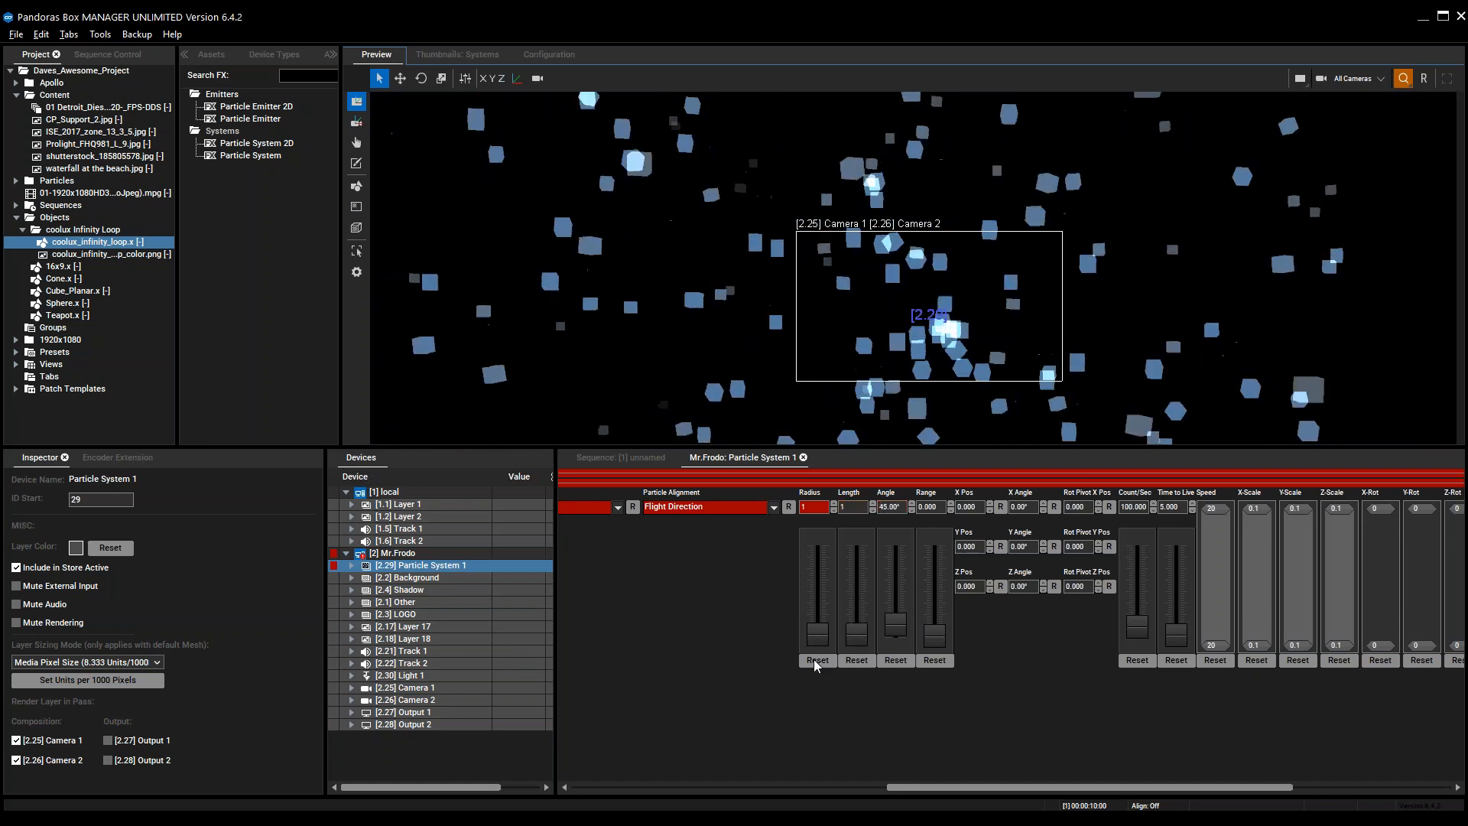
# Reset the Particle Alignment and the Emitter Type of Particle System 1 to their defaults
pyautogui.click(789, 507)
pyautogui.moveTo(898, 794); pyautogui.dragTo(696, 793)
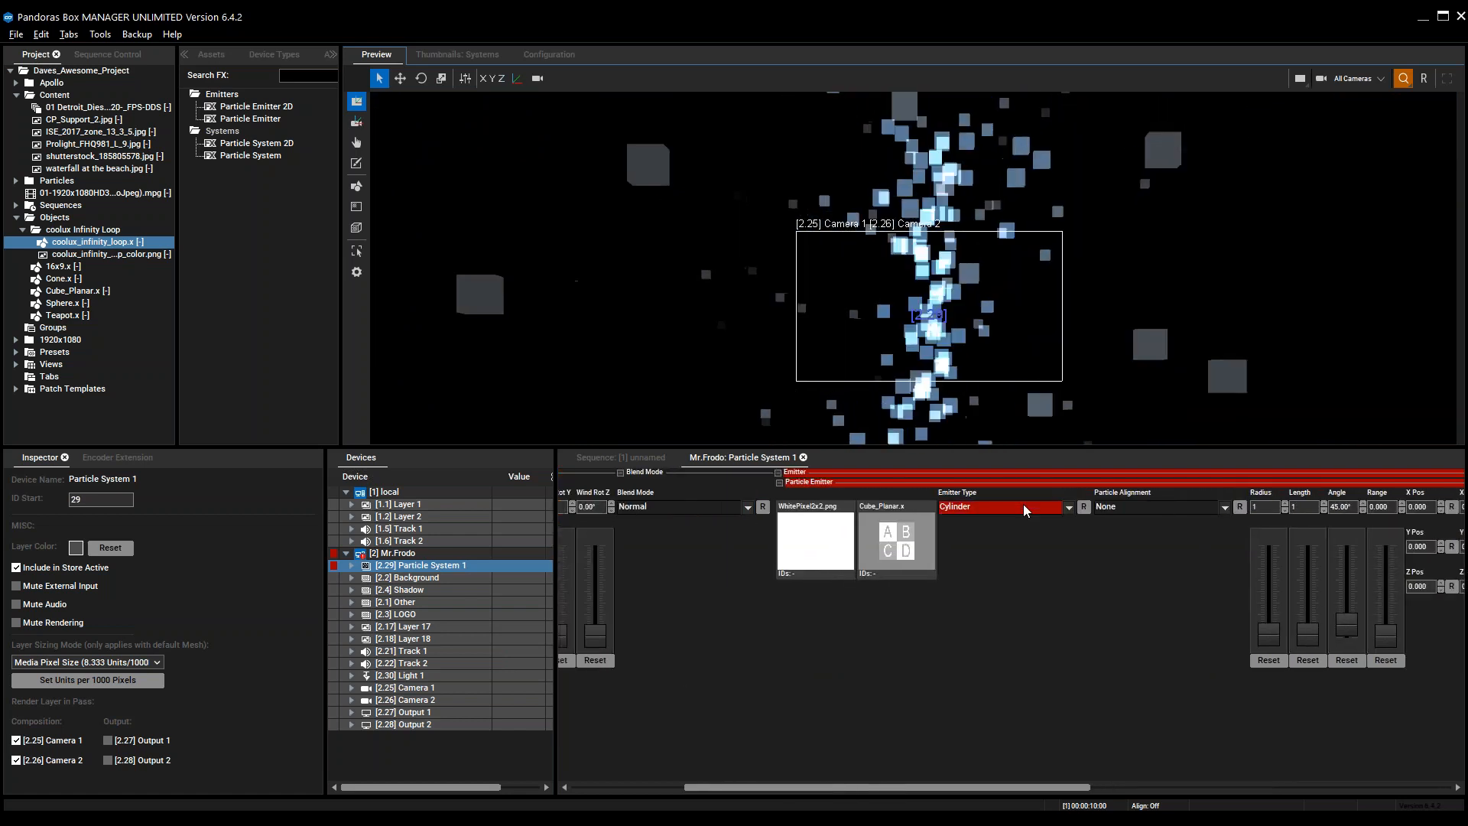
pyautogui.click(1084, 507)
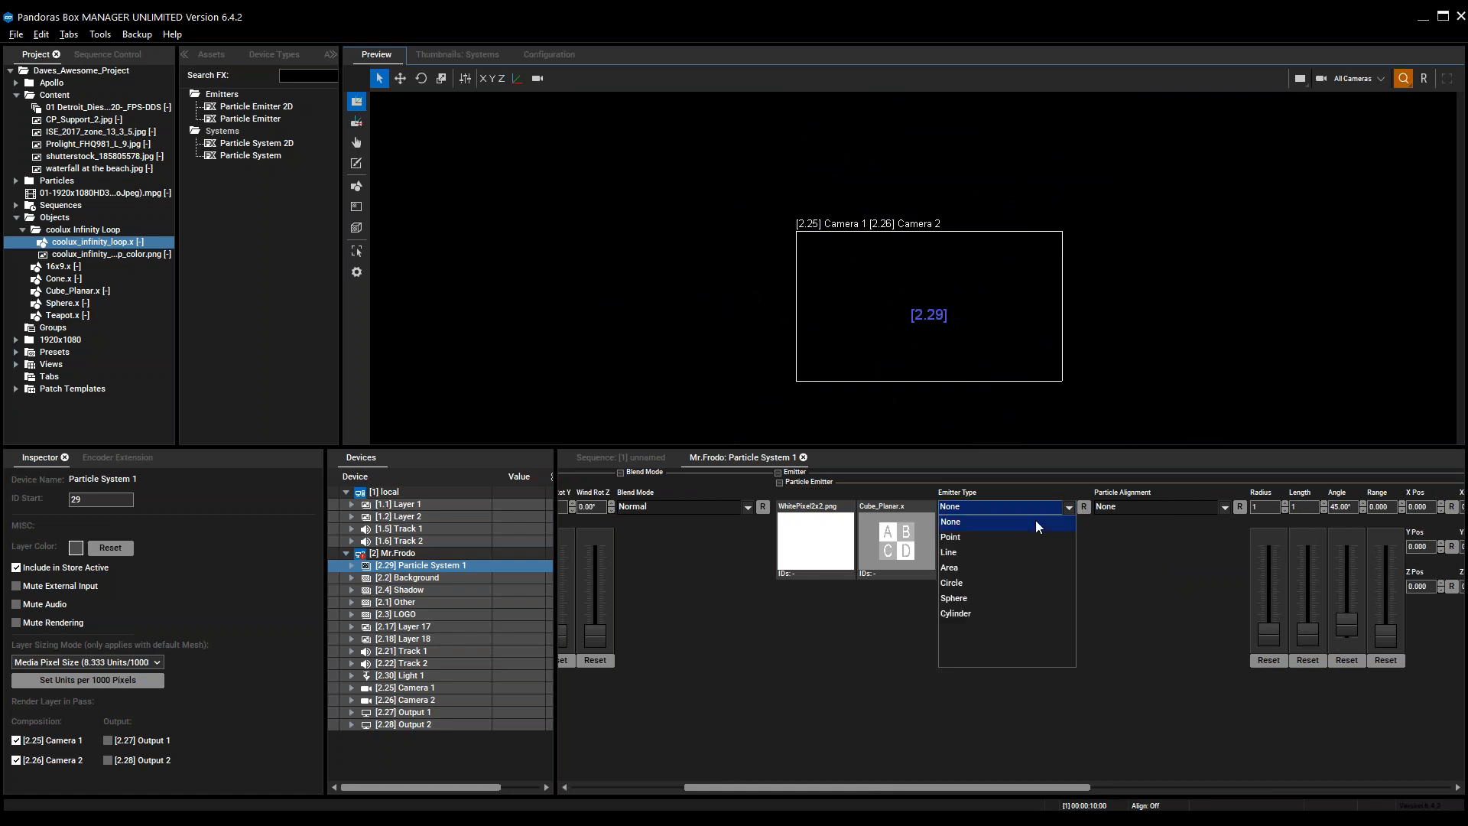
# Set the Emitter Type to Point and adjust its Radius to 17, Length to 10 and Angle to 21.36°
pyautogui.click(998, 557)
pyautogui.moveTo(994, 787); pyautogui.dragTo(1060, 787)
pyautogui.click(924, 509)
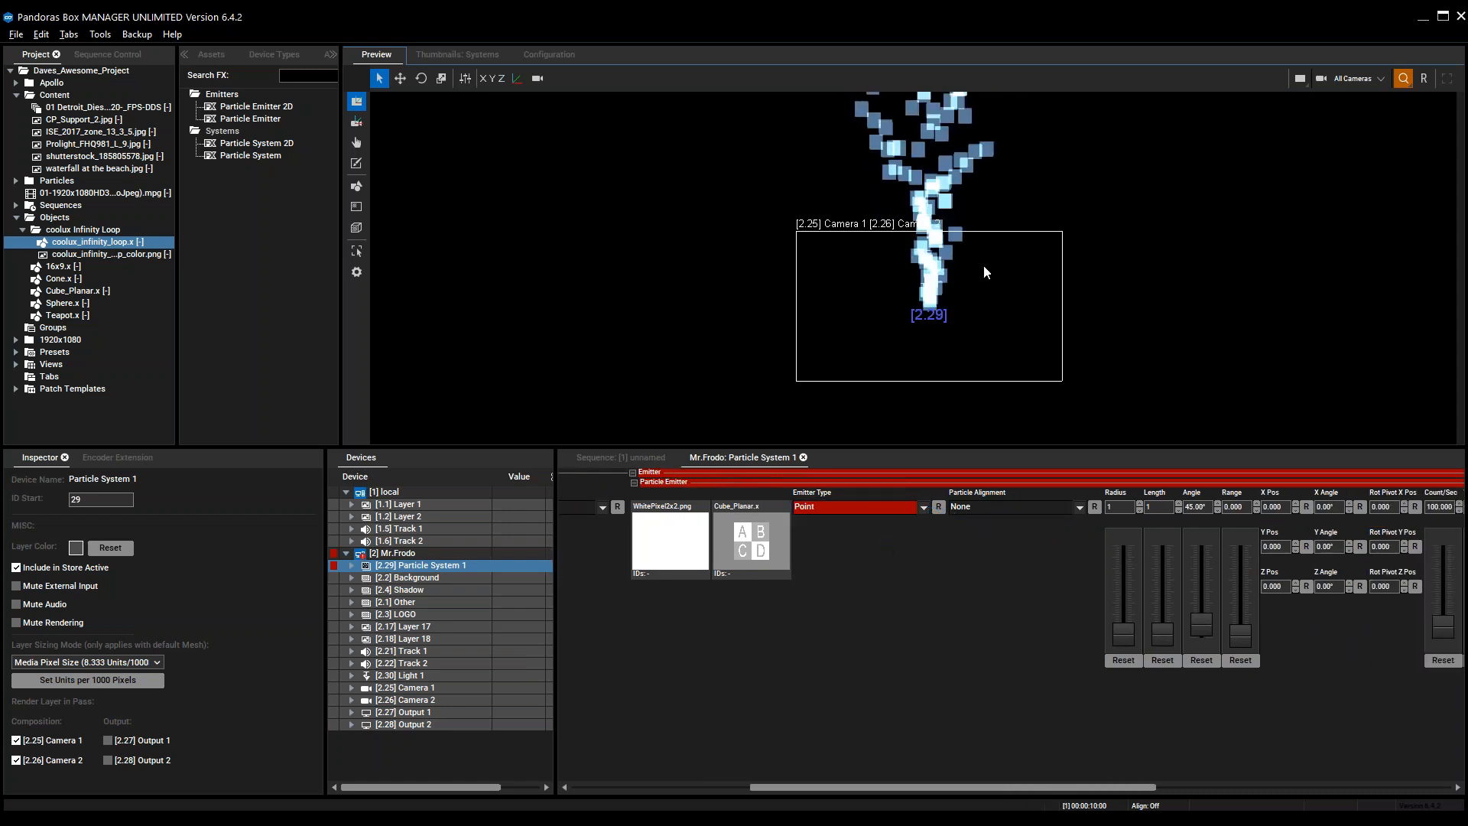
pyautogui.moveTo(984, 265); pyautogui.dragTo(972, 350, button='middle')
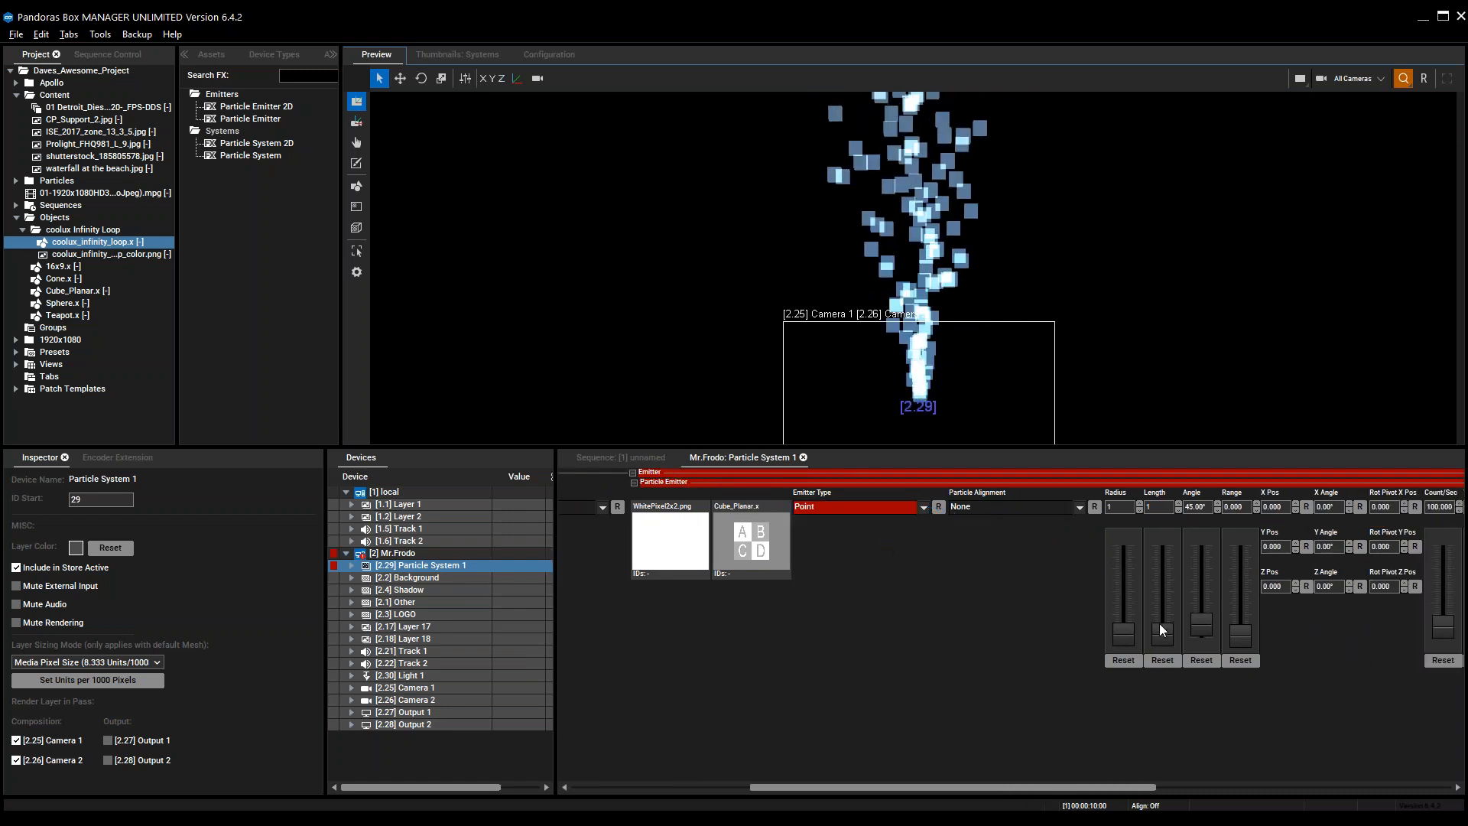
pyautogui.moveTo(1160, 632); pyautogui.dragTo(1199, 632)
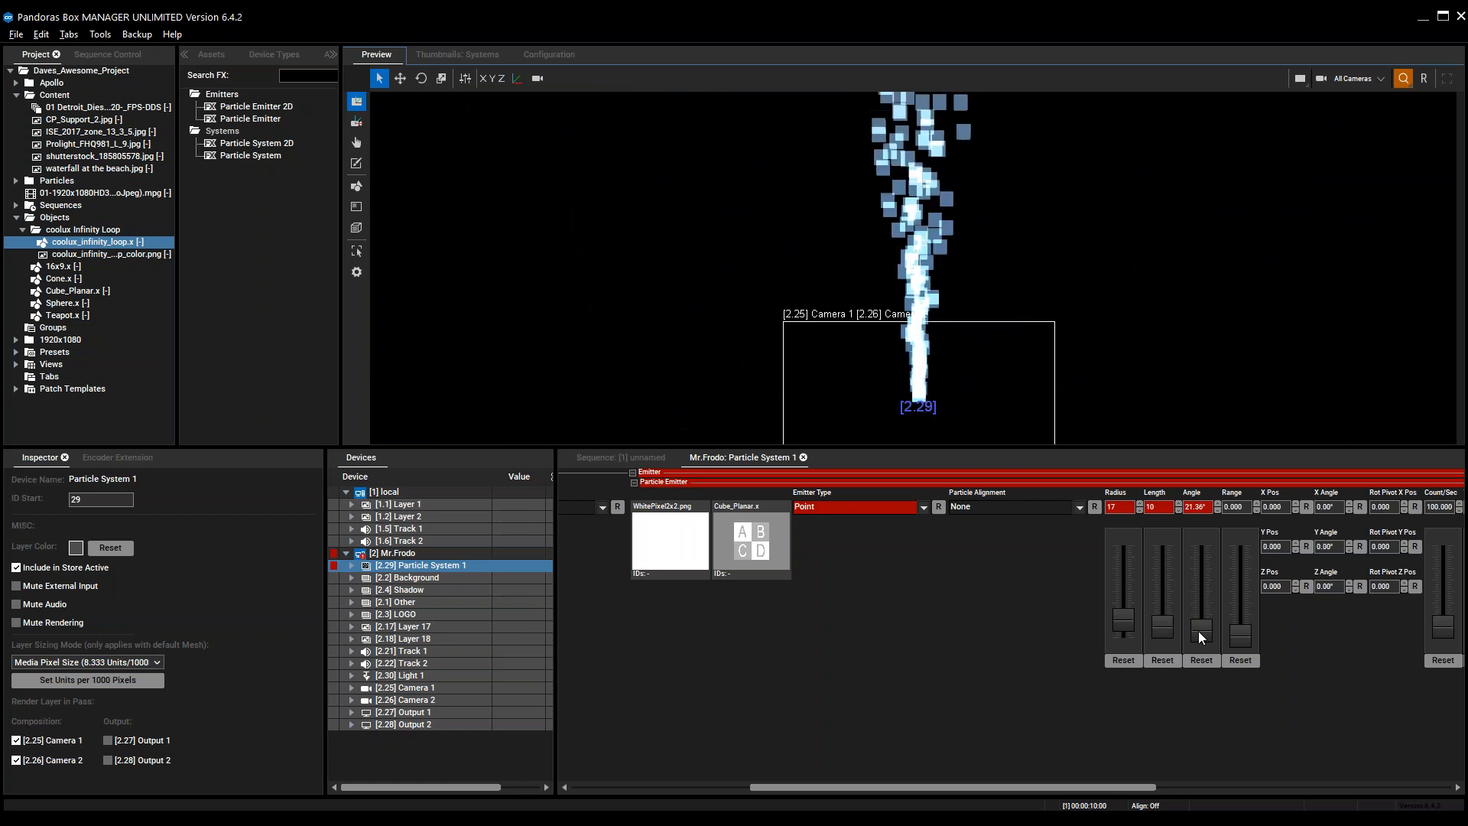
# Try a Count/Sec of 1 on the point emitter, and raise it to 300
pyautogui.moveTo(1111, 786); pyautogui.dragTo(1292, 778)
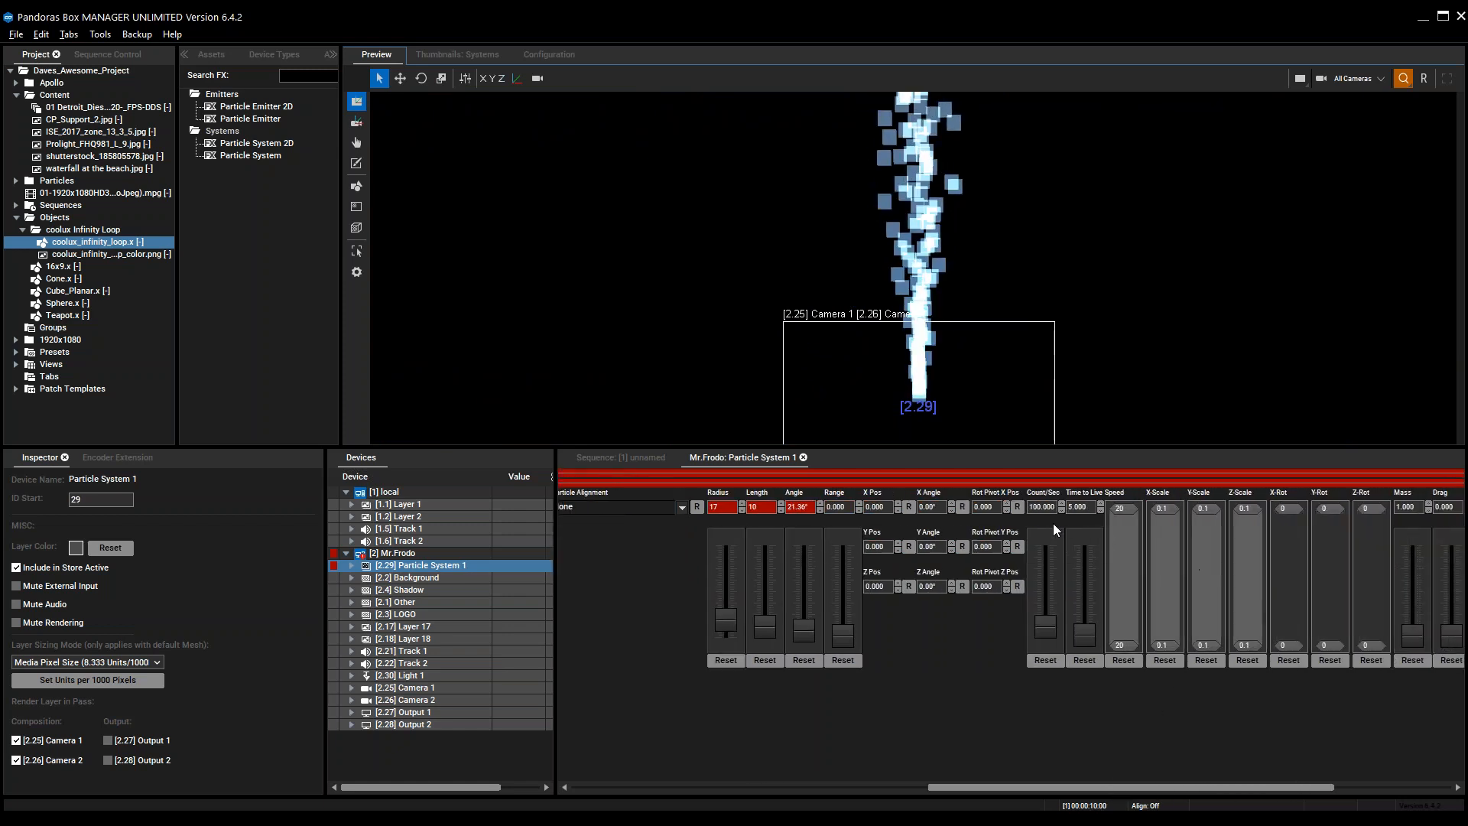
pyautogui.scroll(-1, 971, 341)
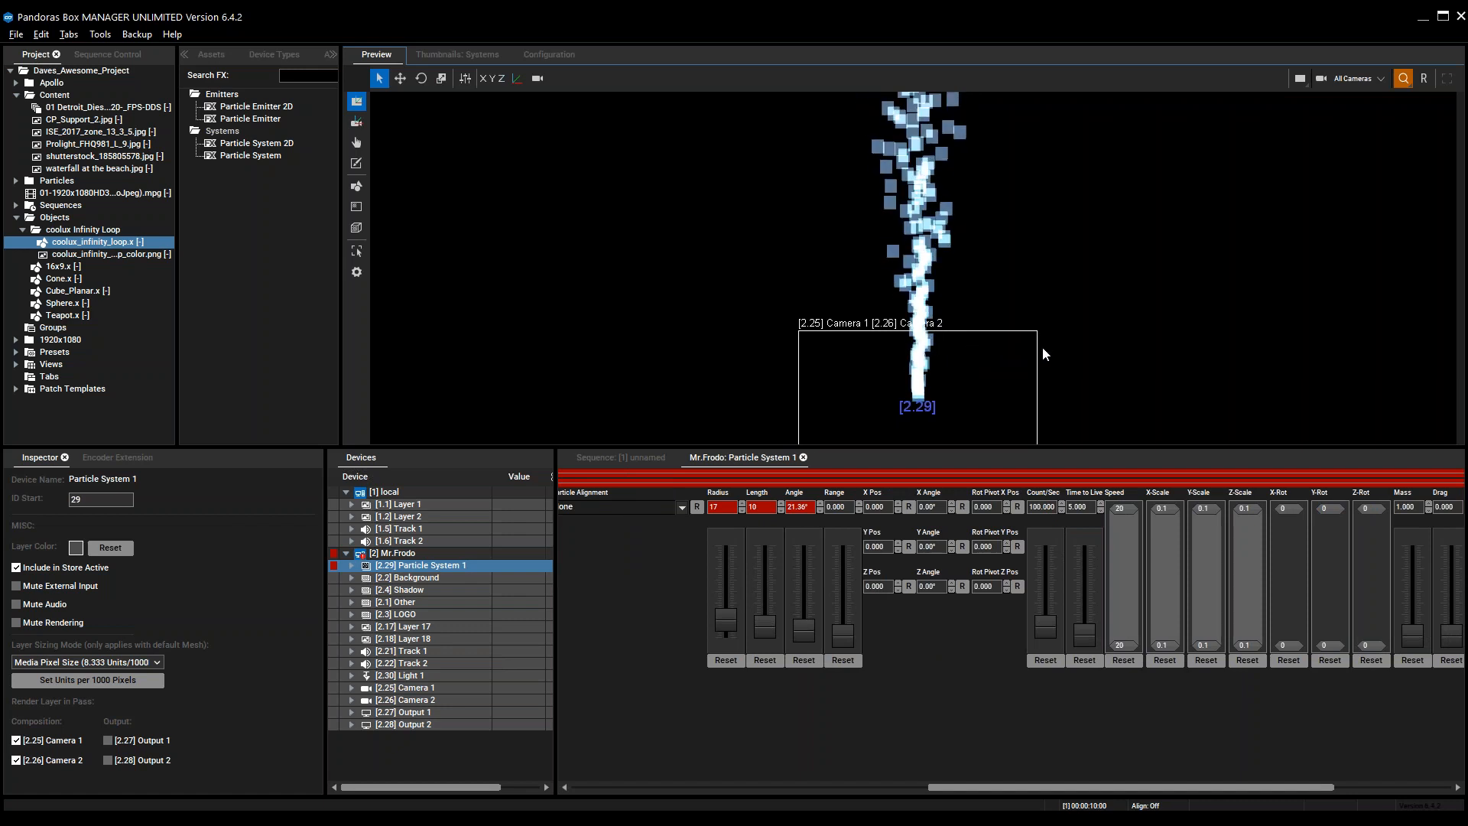
pyautogui.moveTo(1043, 348); pyautogui.dragTo(1037, 295, button='middle')
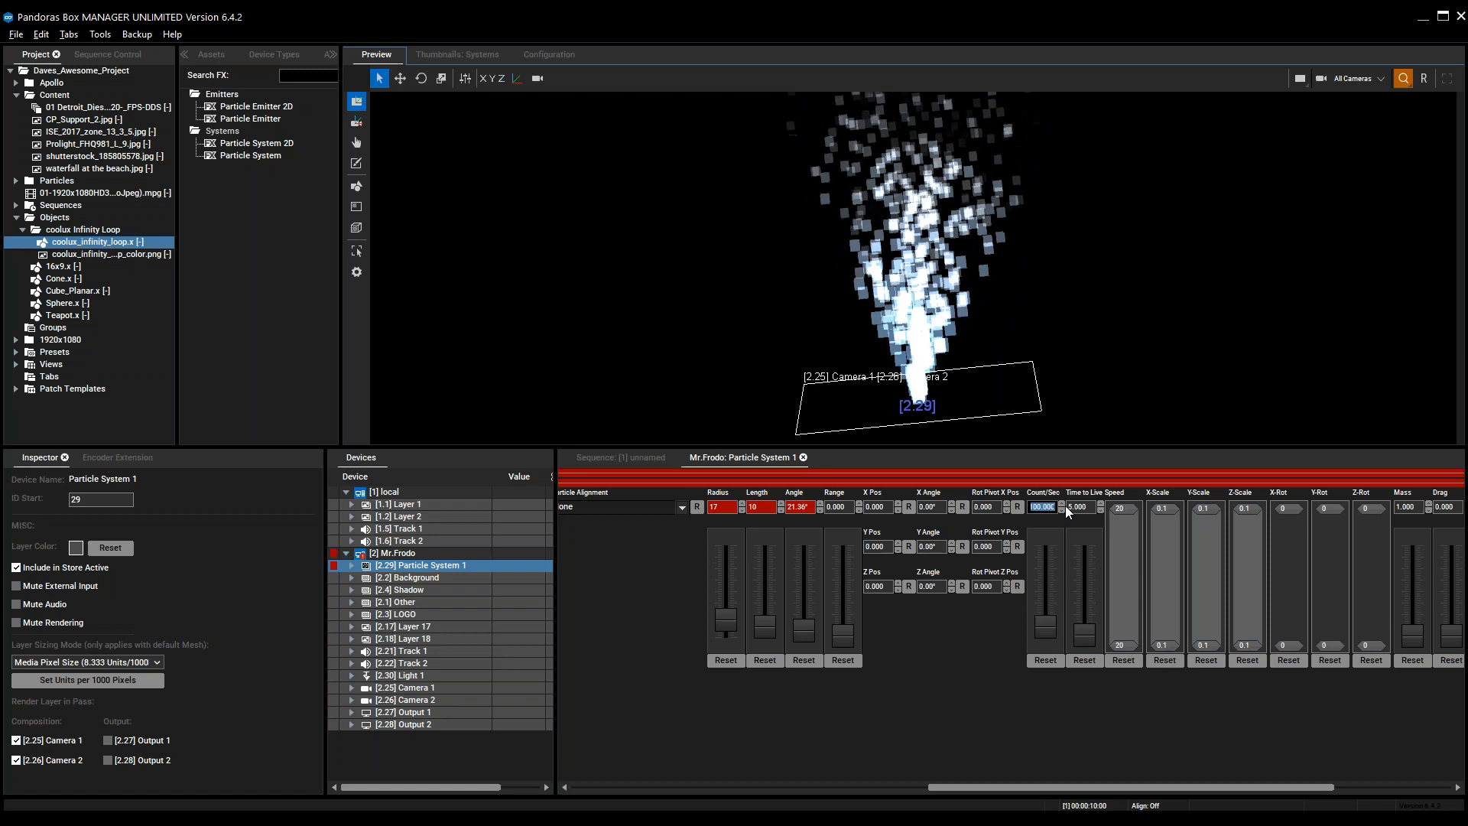
pyautogui.press('Return')
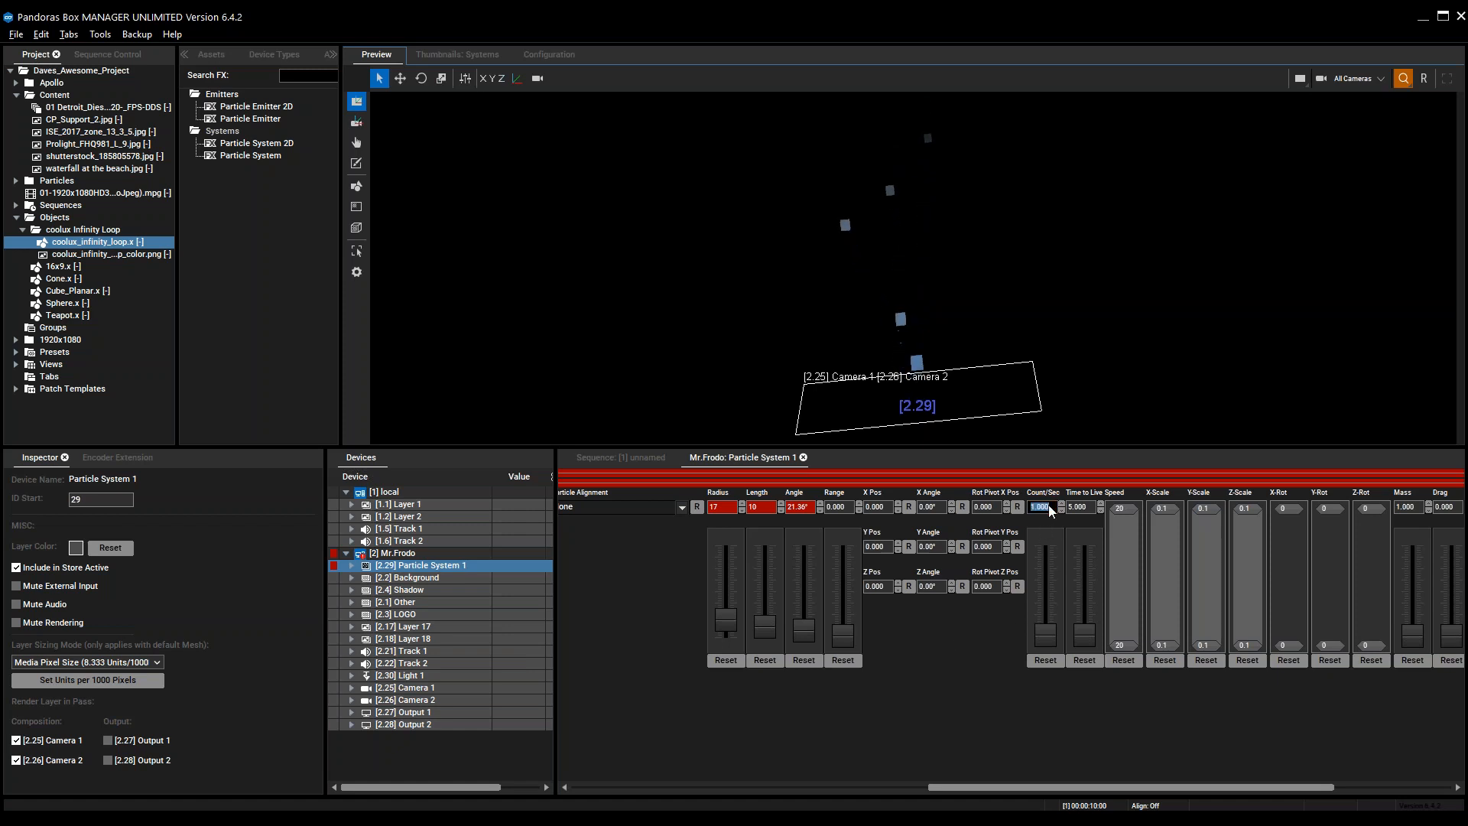
pyautogui.press('Return')
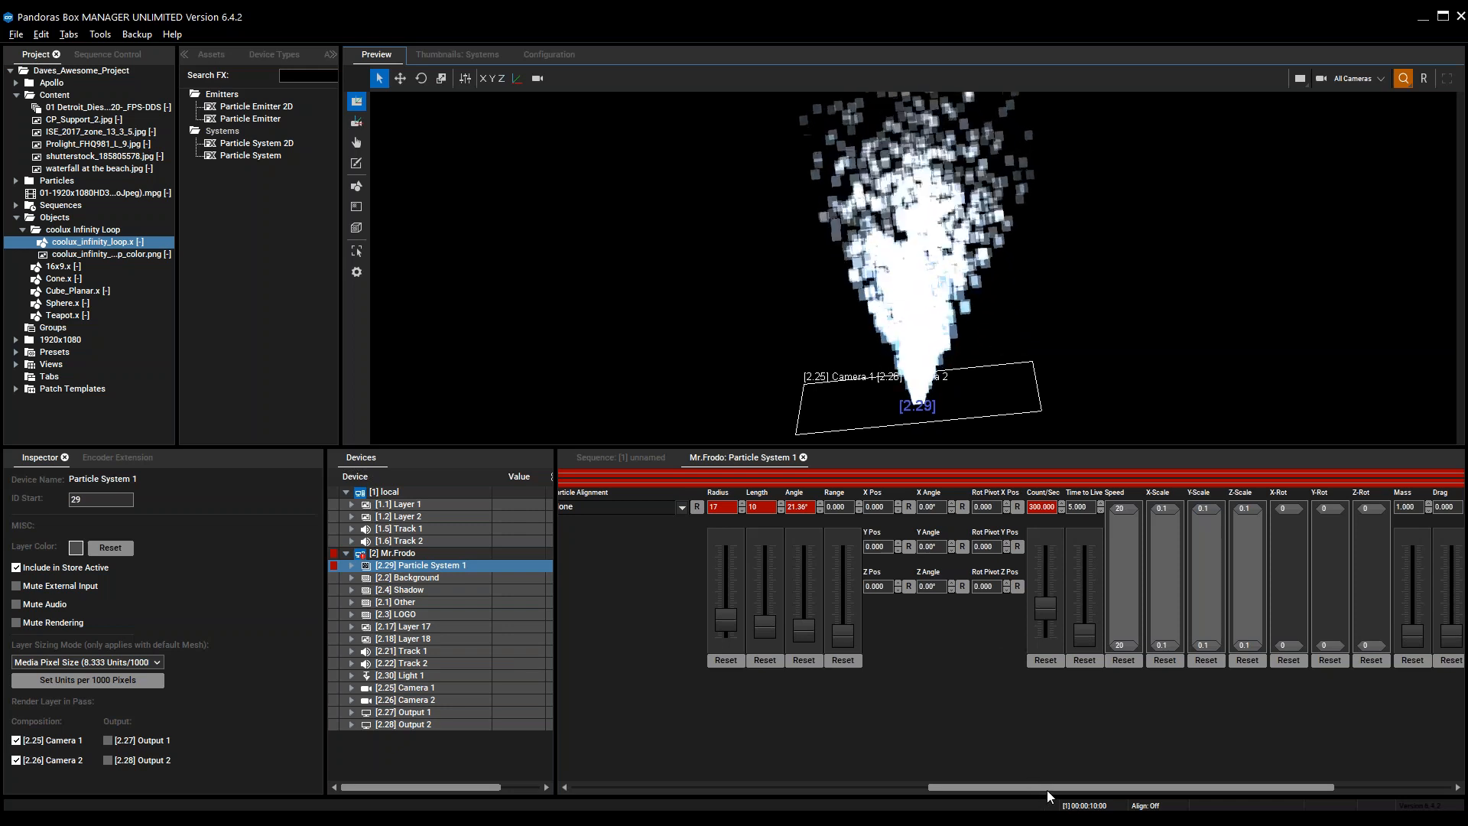
# Turn off the particle emission by setting the Emitter Type to None
pyautogui.moveTo(1048, 788)
pyautogui.mouseDown()
pyautogui.moveTo(994, 791)
pyautogui.moveTo(985, 774)
pyautogui.moveTo(1042, 788)
pyautogui.mouseUp()
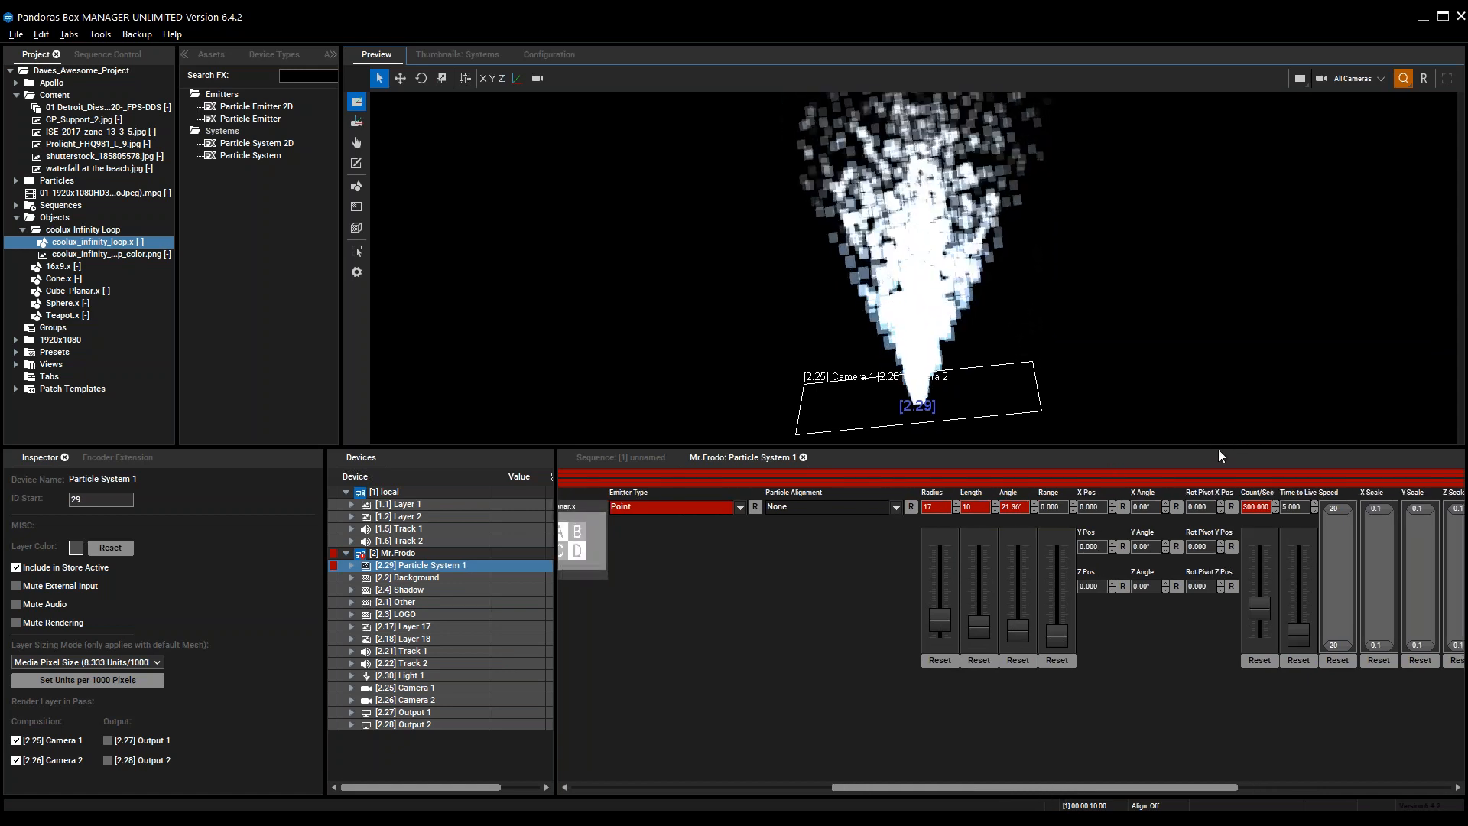
pyautogui.click(740, 508)
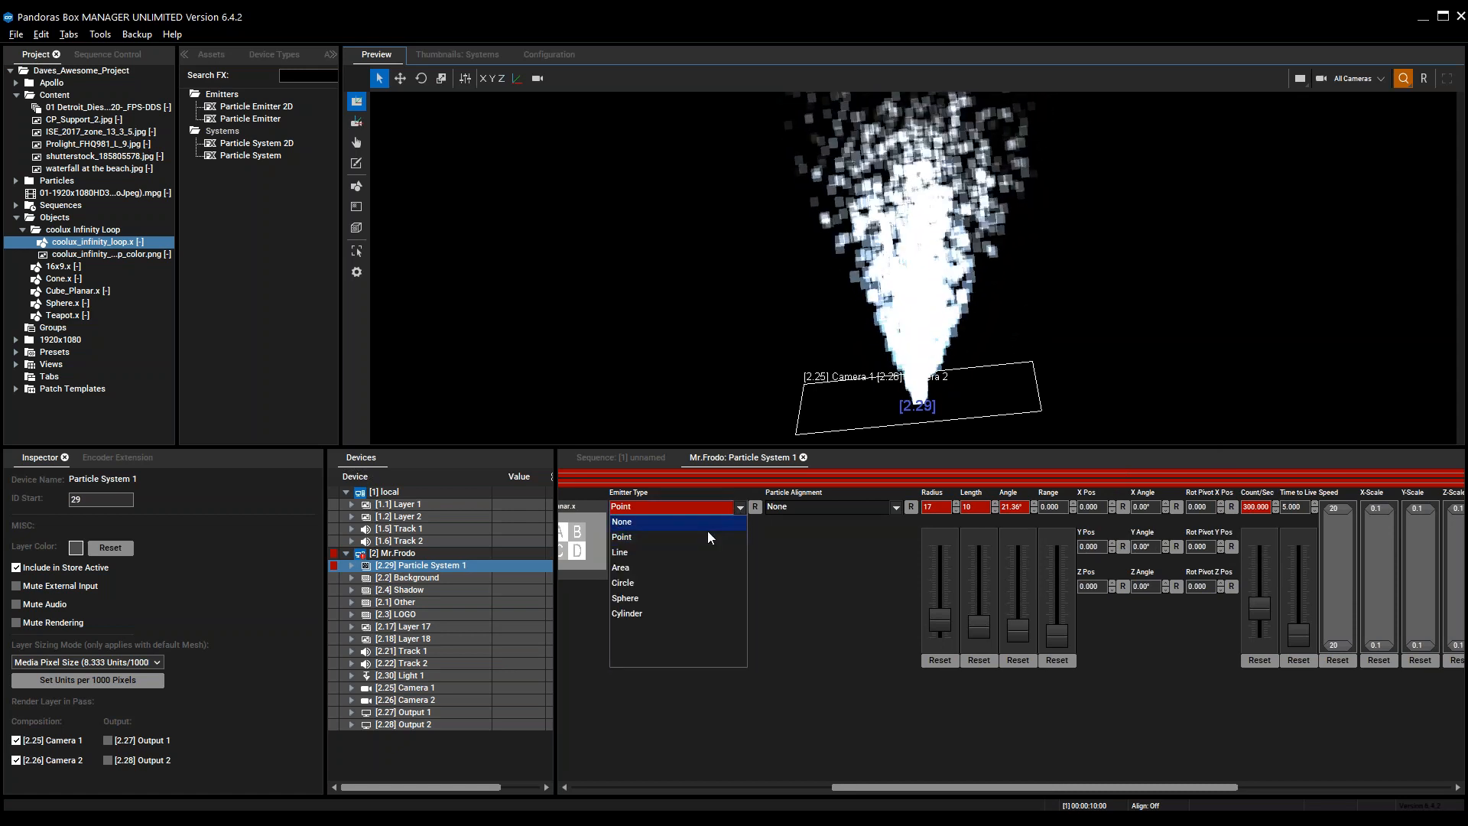
pyautogui.click(704, 523)
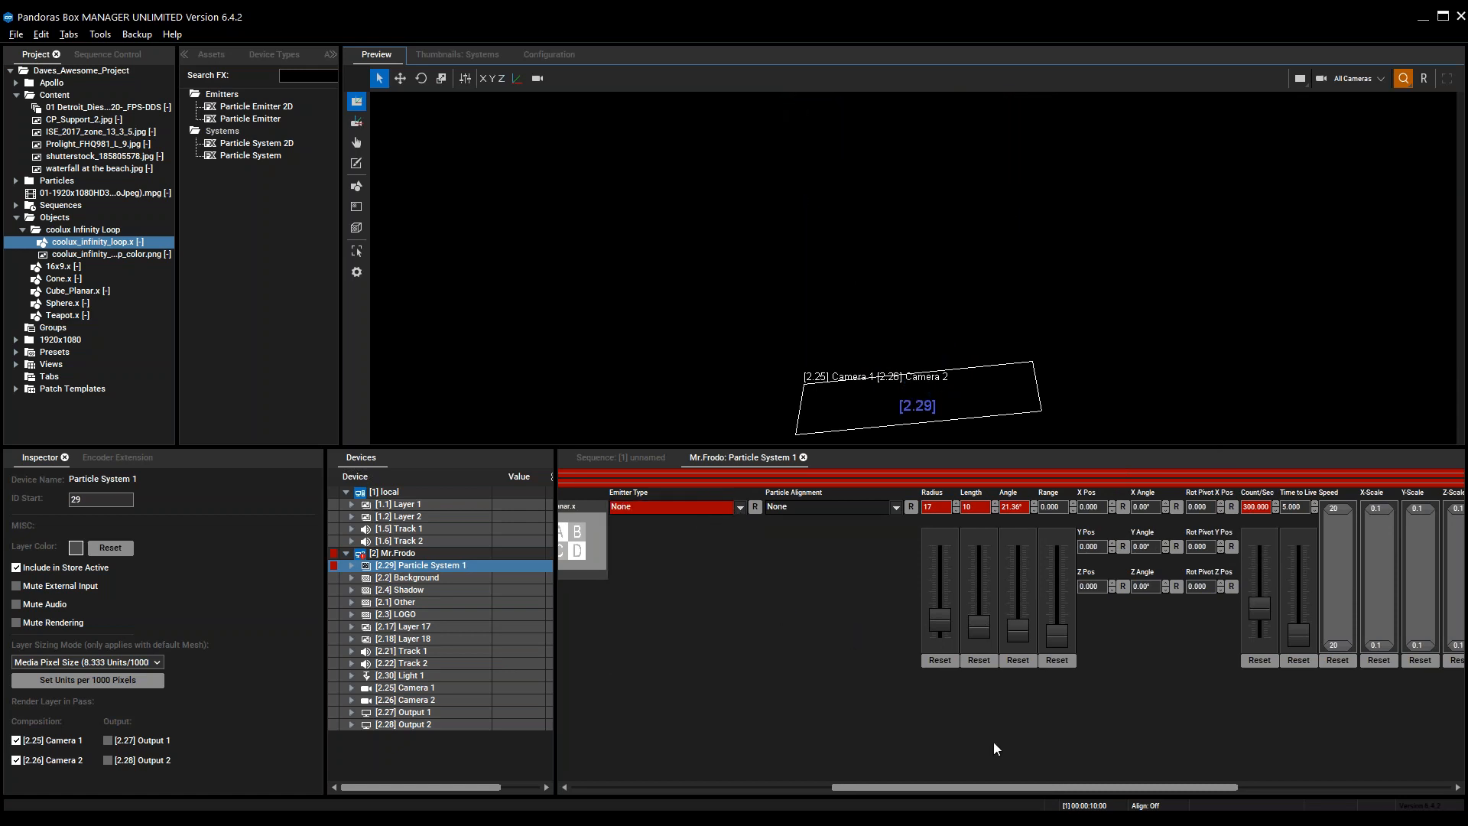
# Reset the emitter's Count/Sec, Angle, Length, Radius and Emitter Type to their defaults
pyautogui.moveTo(1025, 787); pyautogui.dragTo(1155, 786)
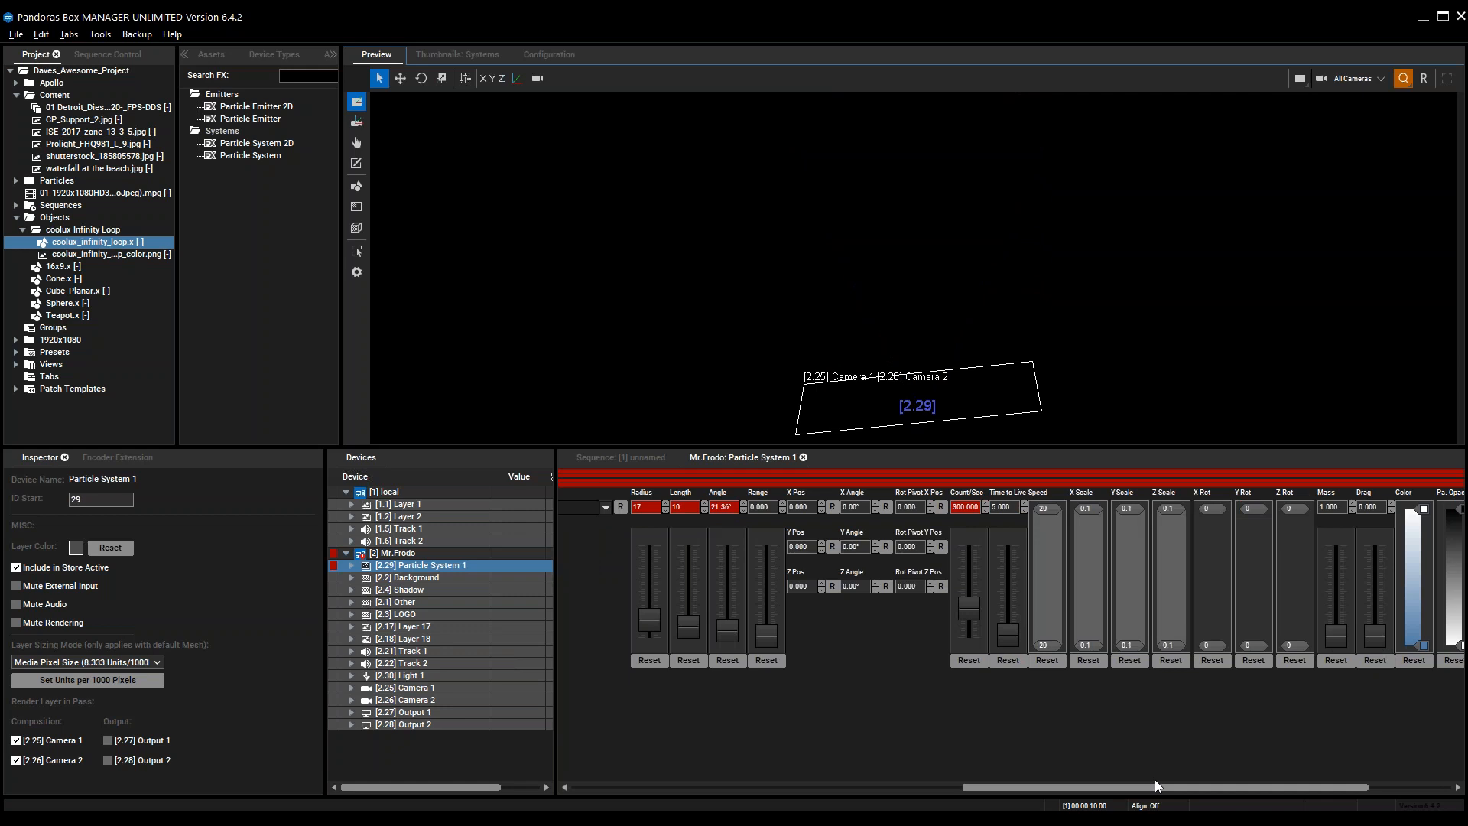
pyautogui.click(973, 661)
pyautogui.click(729, 660)
pyautogui.click(689, 660)
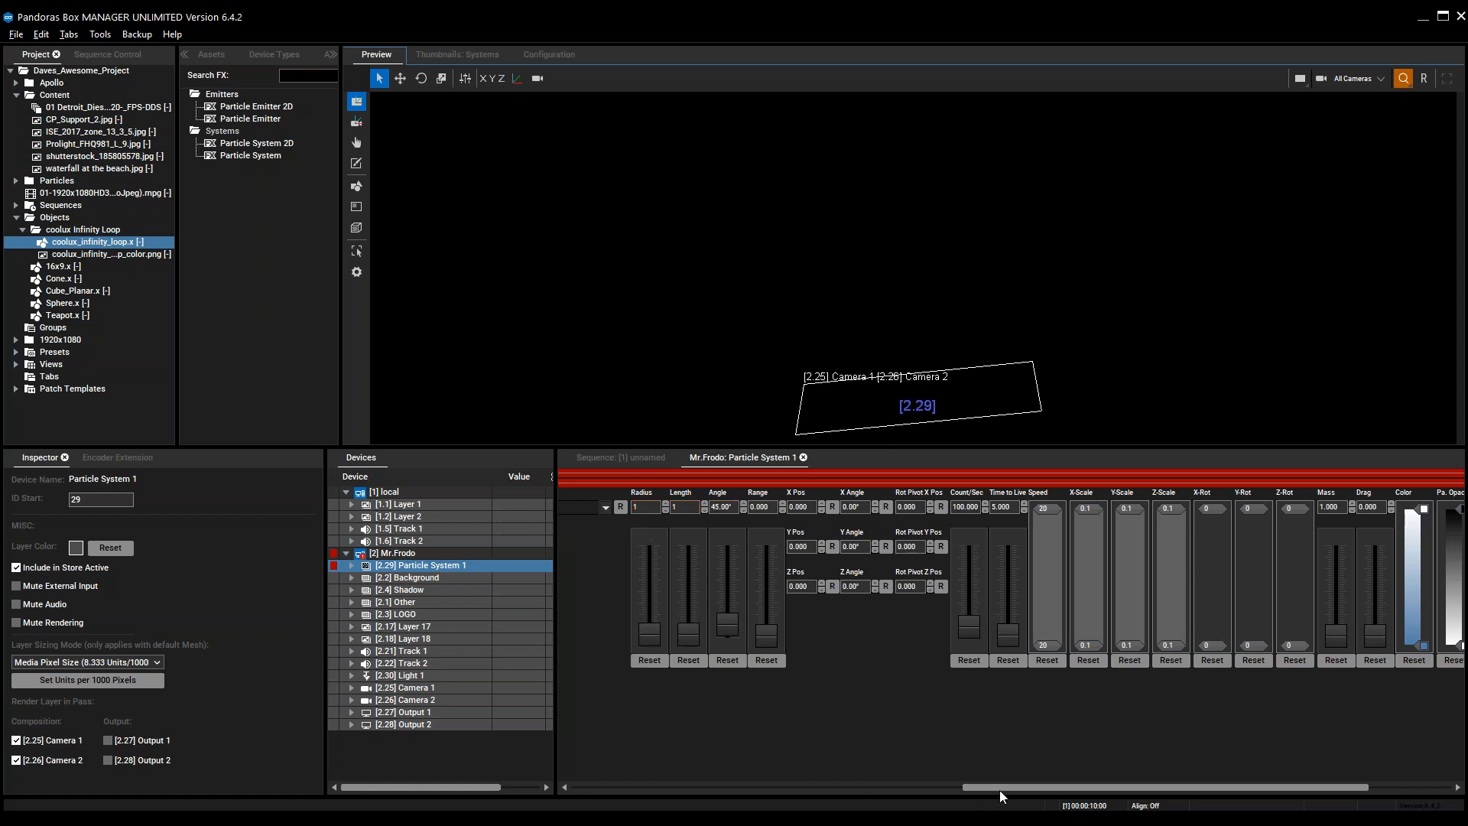
pyautogui.moveTo(986, 786); pyautogui.dragTo(781, 788)
pyautogui.click(946, 507)
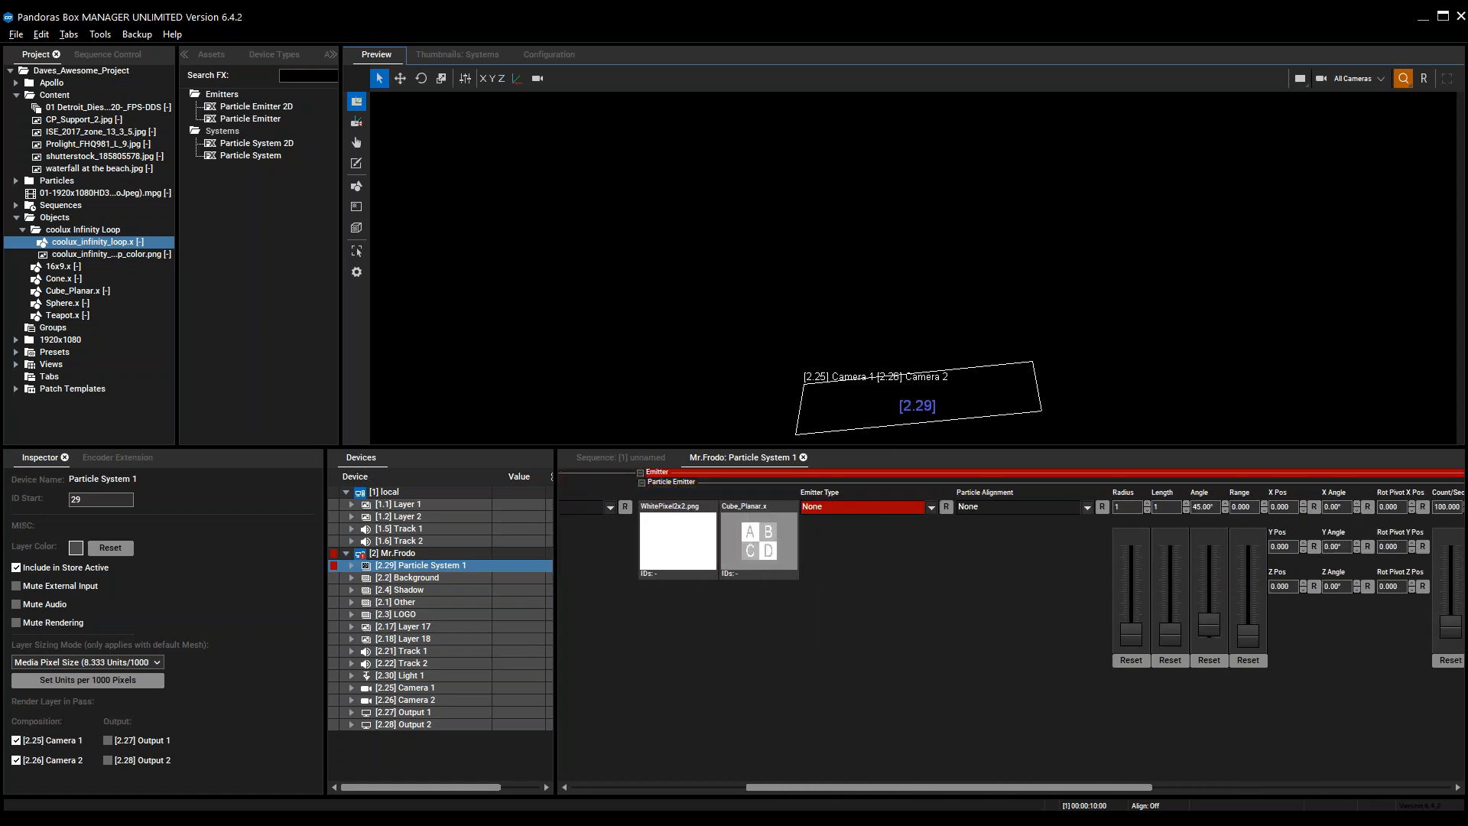
# Play the sequence to the cue at 00:00:11:00 and reframe the preview on the particle system from the front
pyautogui.click(633, 459)
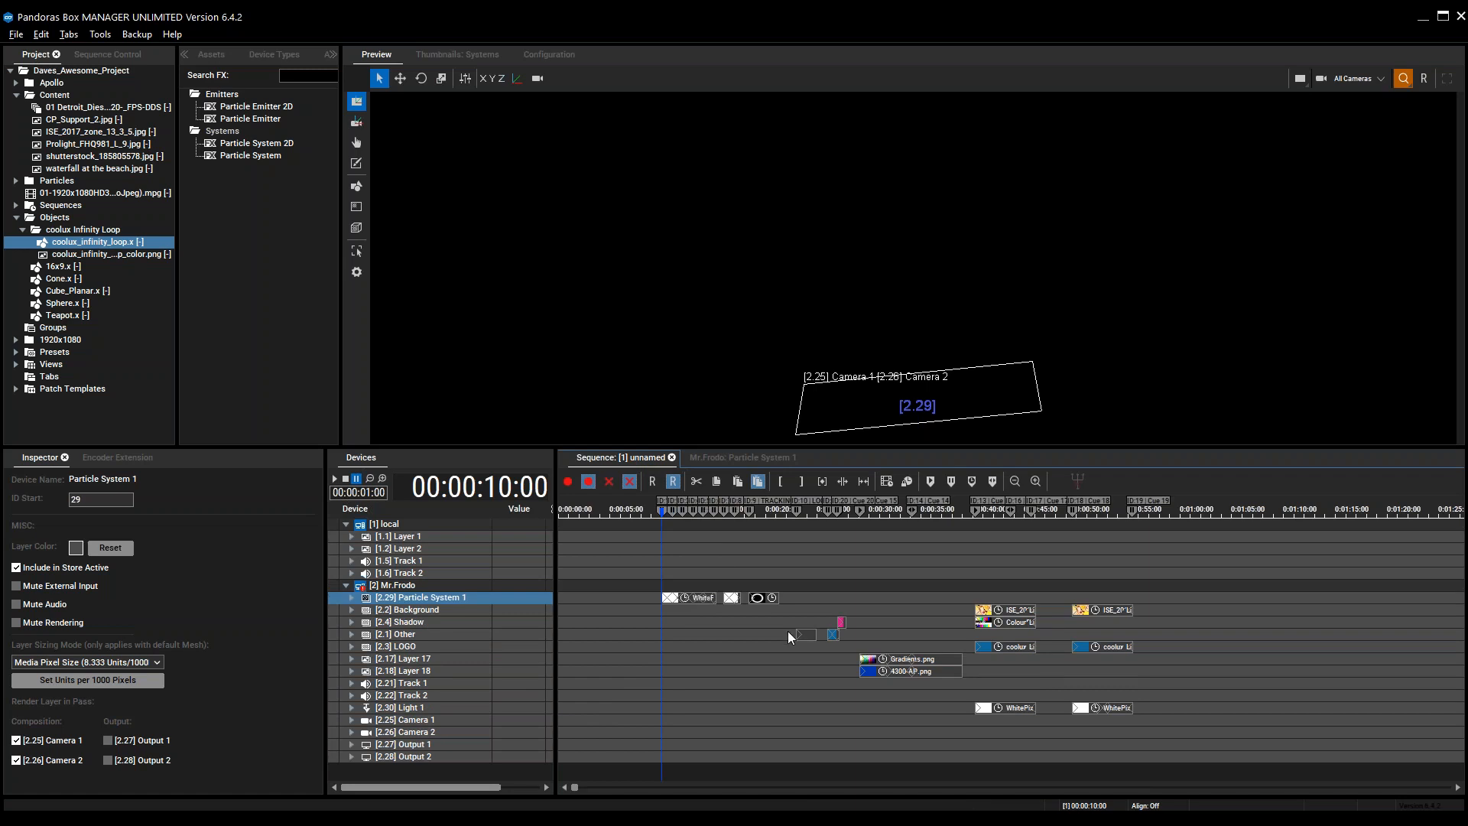
pyautogui.press('space')
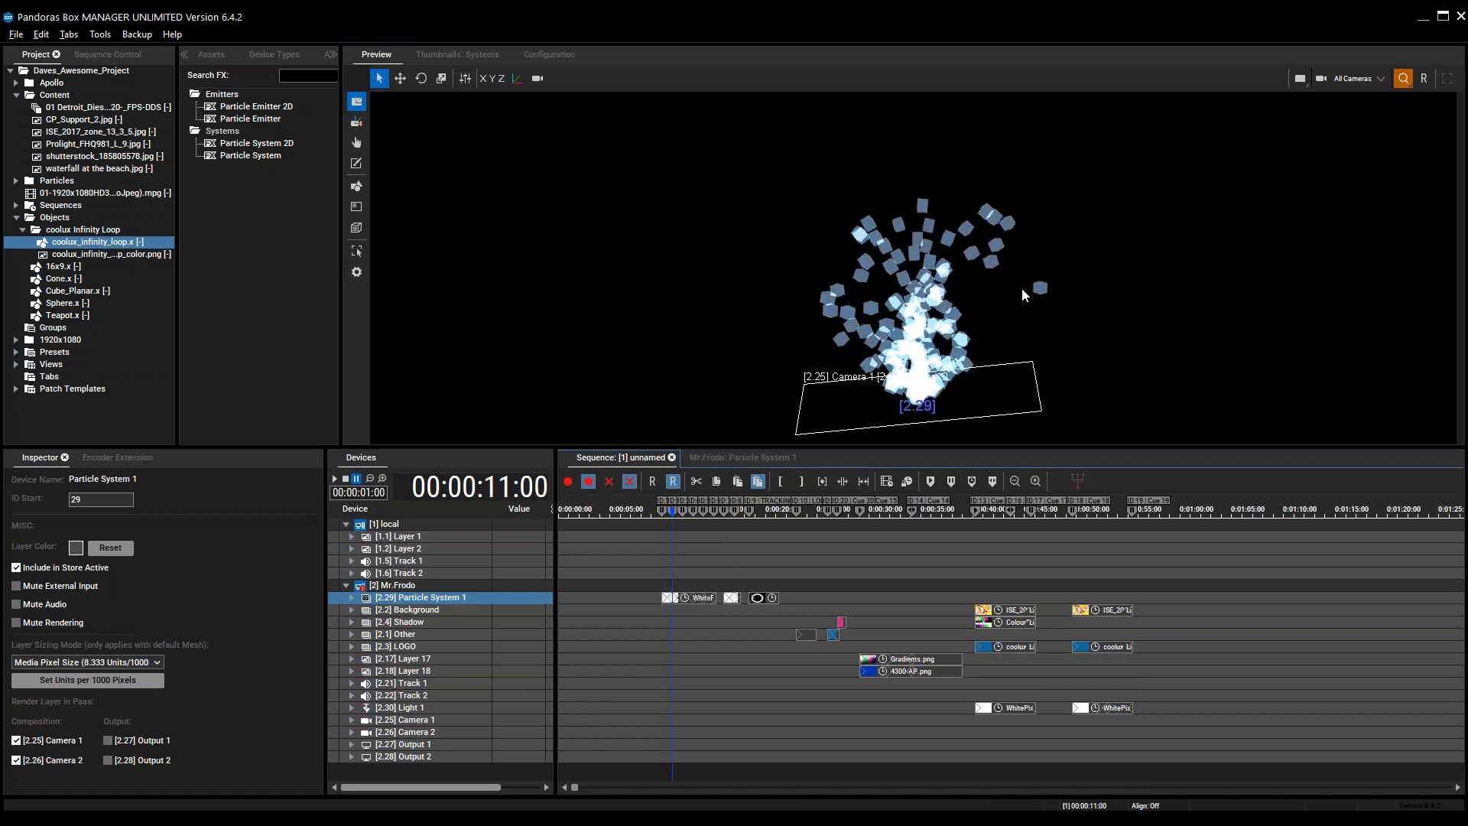
pyautogui.click(1408, 79)
pyautogui.scroll(-5, 954, 341)
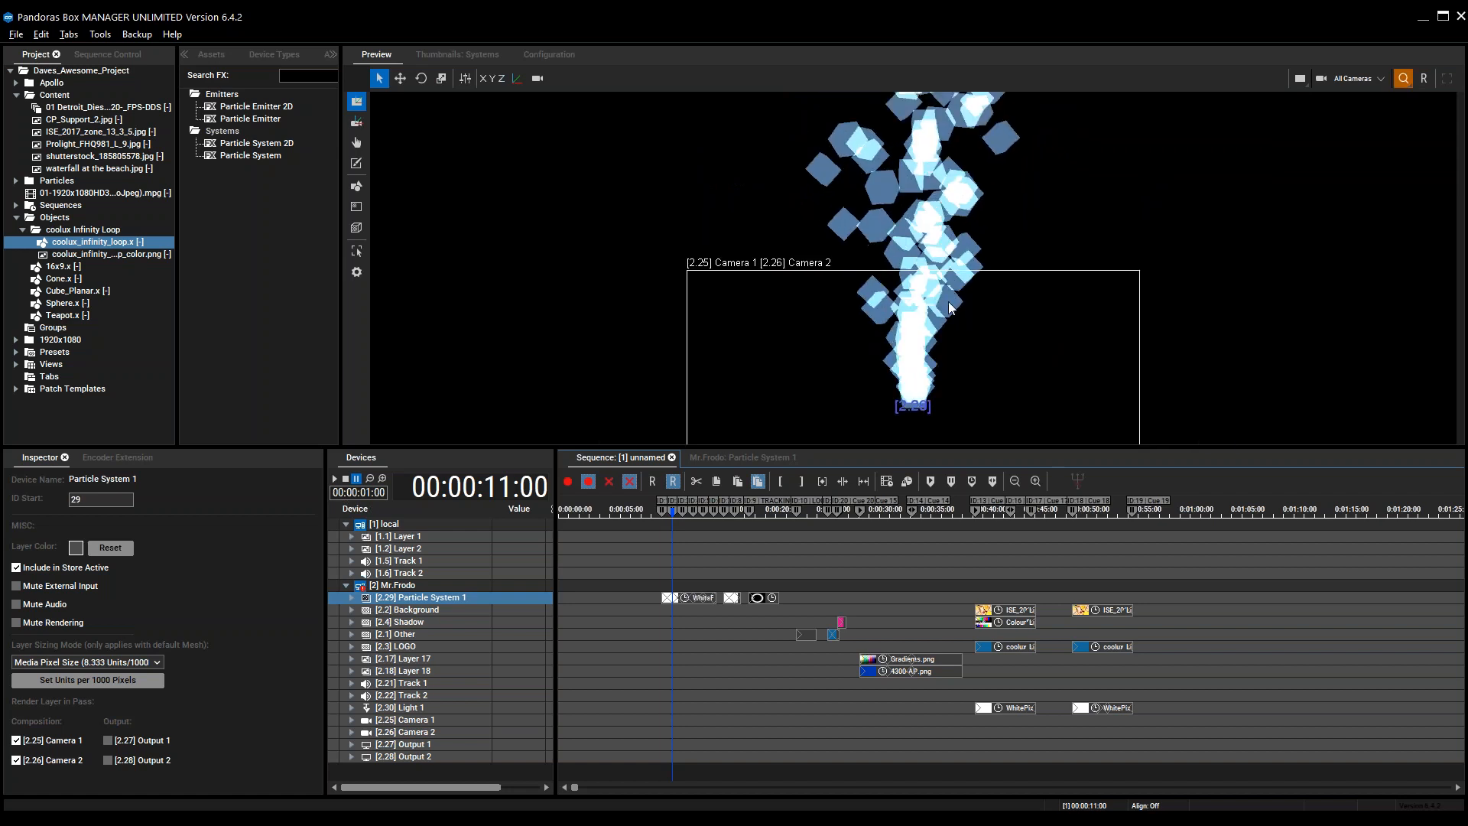
pyautogui.moveTo(971, 253)
pyautogui.mouseDown(button='middle')
pyautogui.moveTo(975, 280)
pyautogui.moveTo(976, 247)
pyautogui.mouseUp(button='middle')
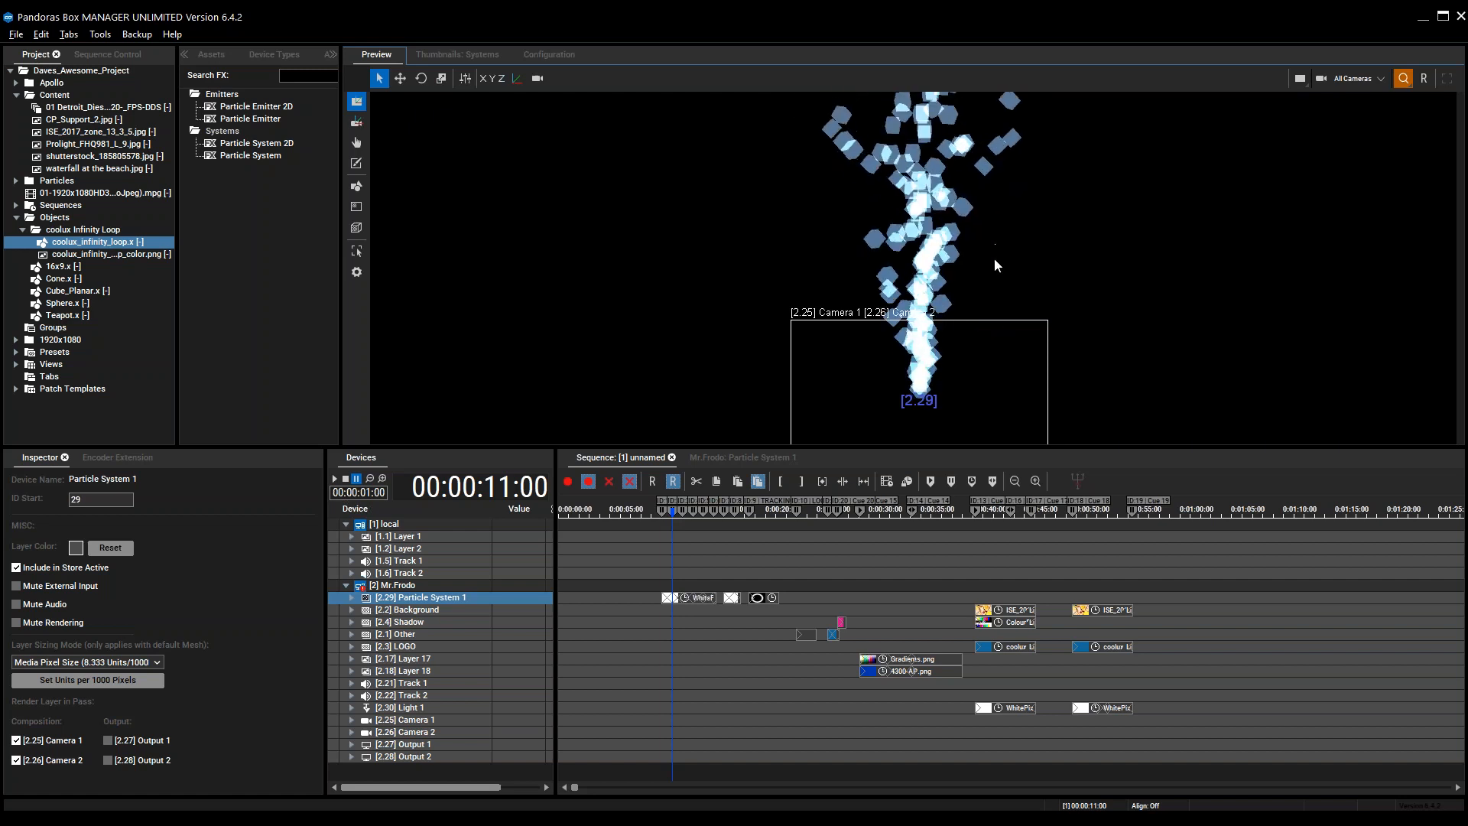
# Advance the sequence through the 00:00:12:00 cue to the one at 00:00:13:00, viewing more of the particle stream
pyautogui.press('space')
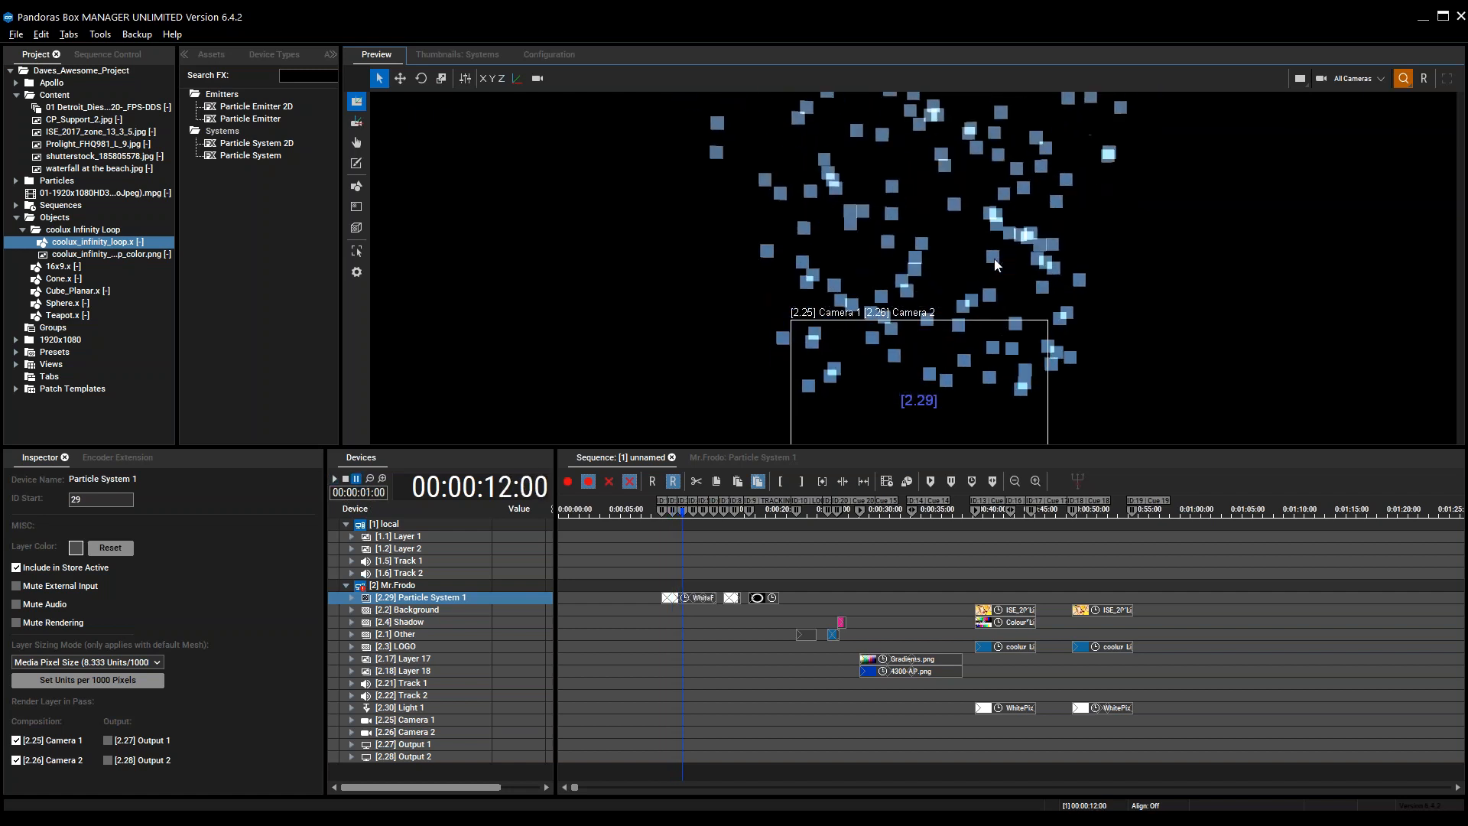
pyautogui.press('space')
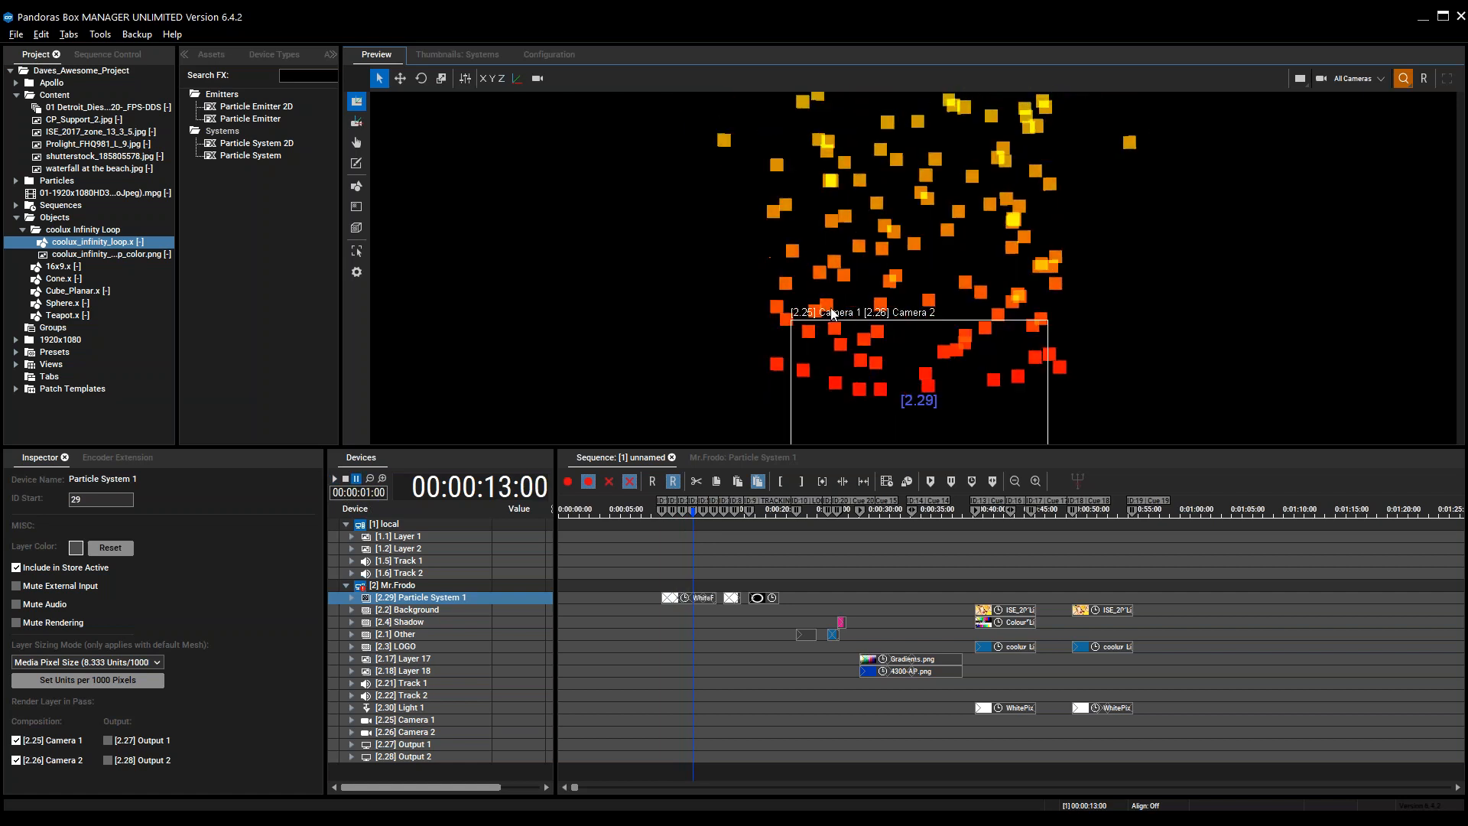
pyautogui.scroll(-1, 909, 254)
pyautogui.scroll(-2, 908, 259)
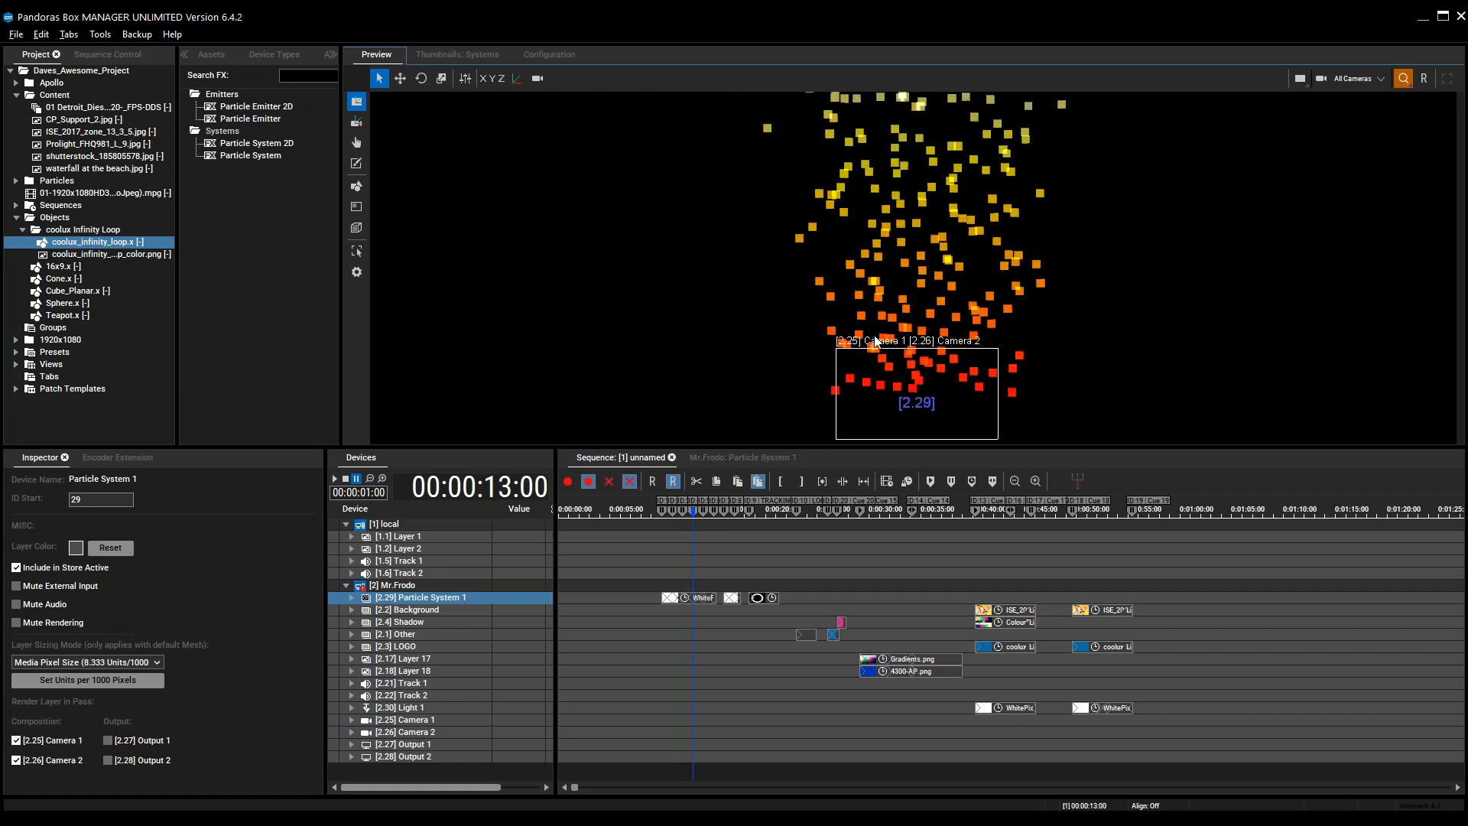
# Show the parameters of Particle System 1 and shift its three inner Color gradient keys further up the ramp
pyautogui.click(755, 459)
pyautogui.moveTo(898, 786); pyautogui.dragTo(1240, 769)
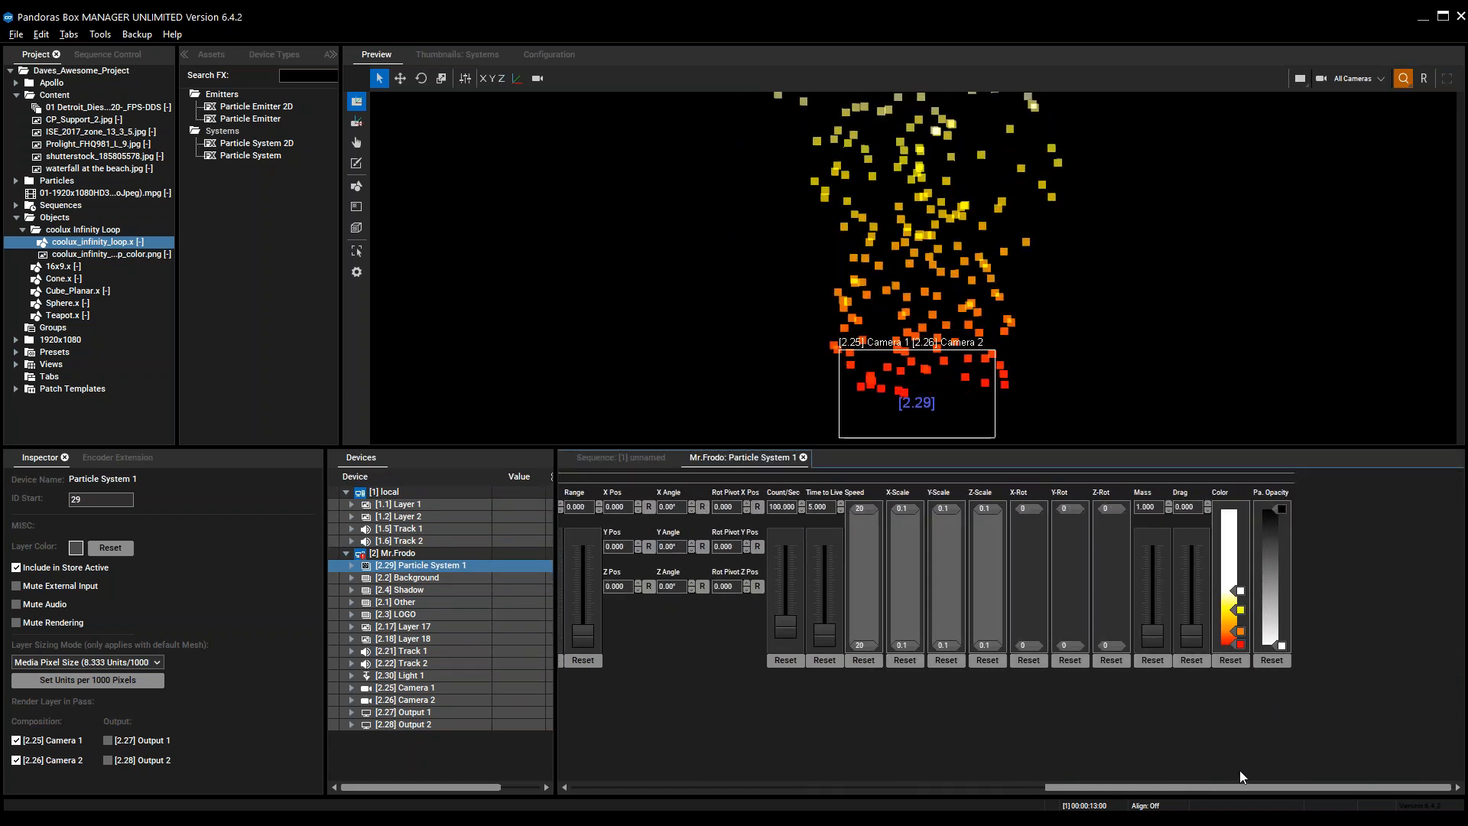
pyautogui.moveTo(1240, 593); pyautogui.dragTo(1242, 544)
pyautogui.moveTo(1245, 609); pyautogui.dragTo(1241, 578)
pyautogui.moveTo(1241, 634); pyautogui.dragTo(1243, 605)
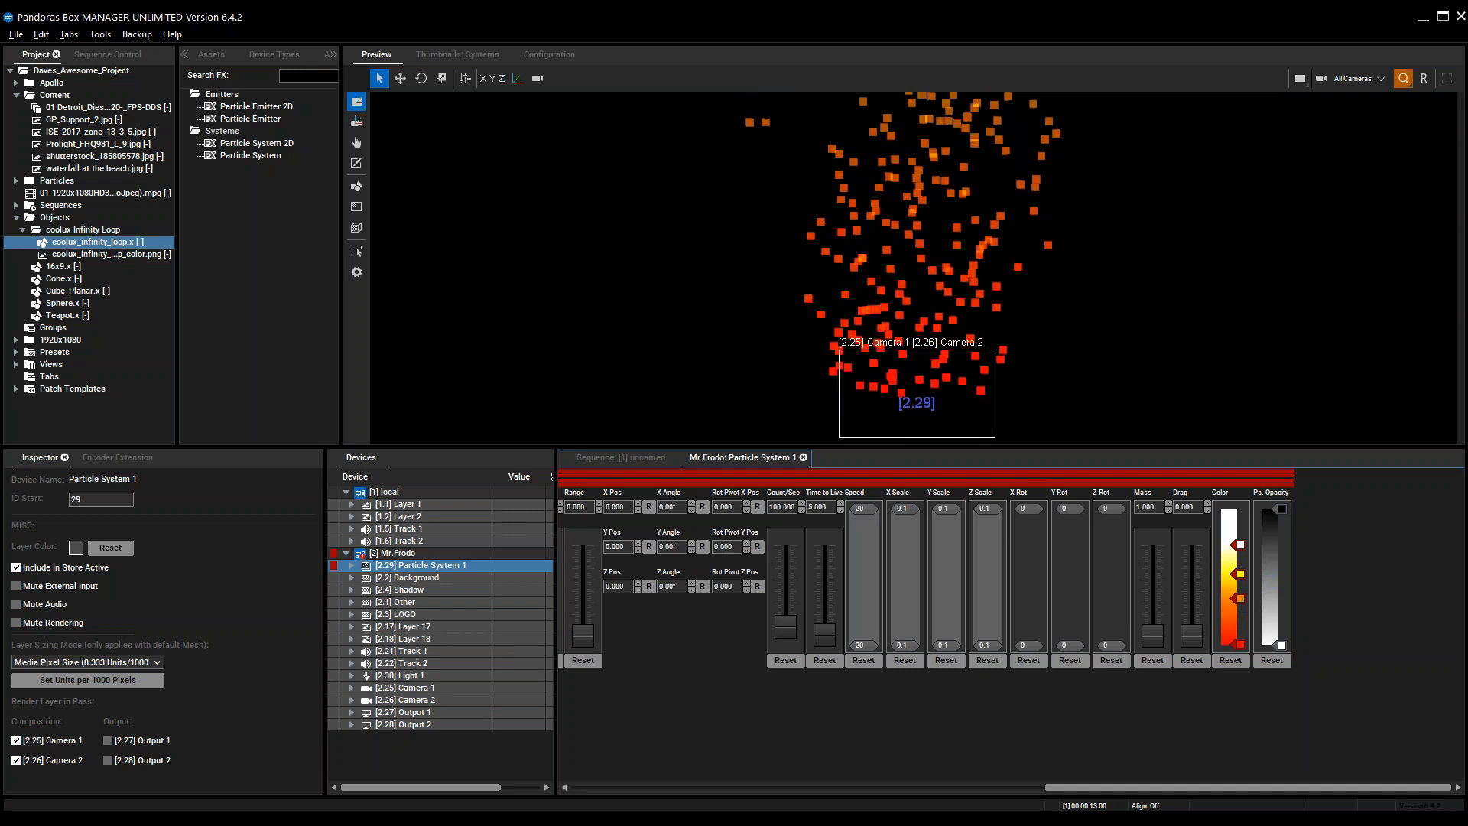
# Recolour the third key of the particle Color gradient, just above the red one, to blue
pyautogui.doubleClick(1240, 598)
pyautogui.click(1340, 665)
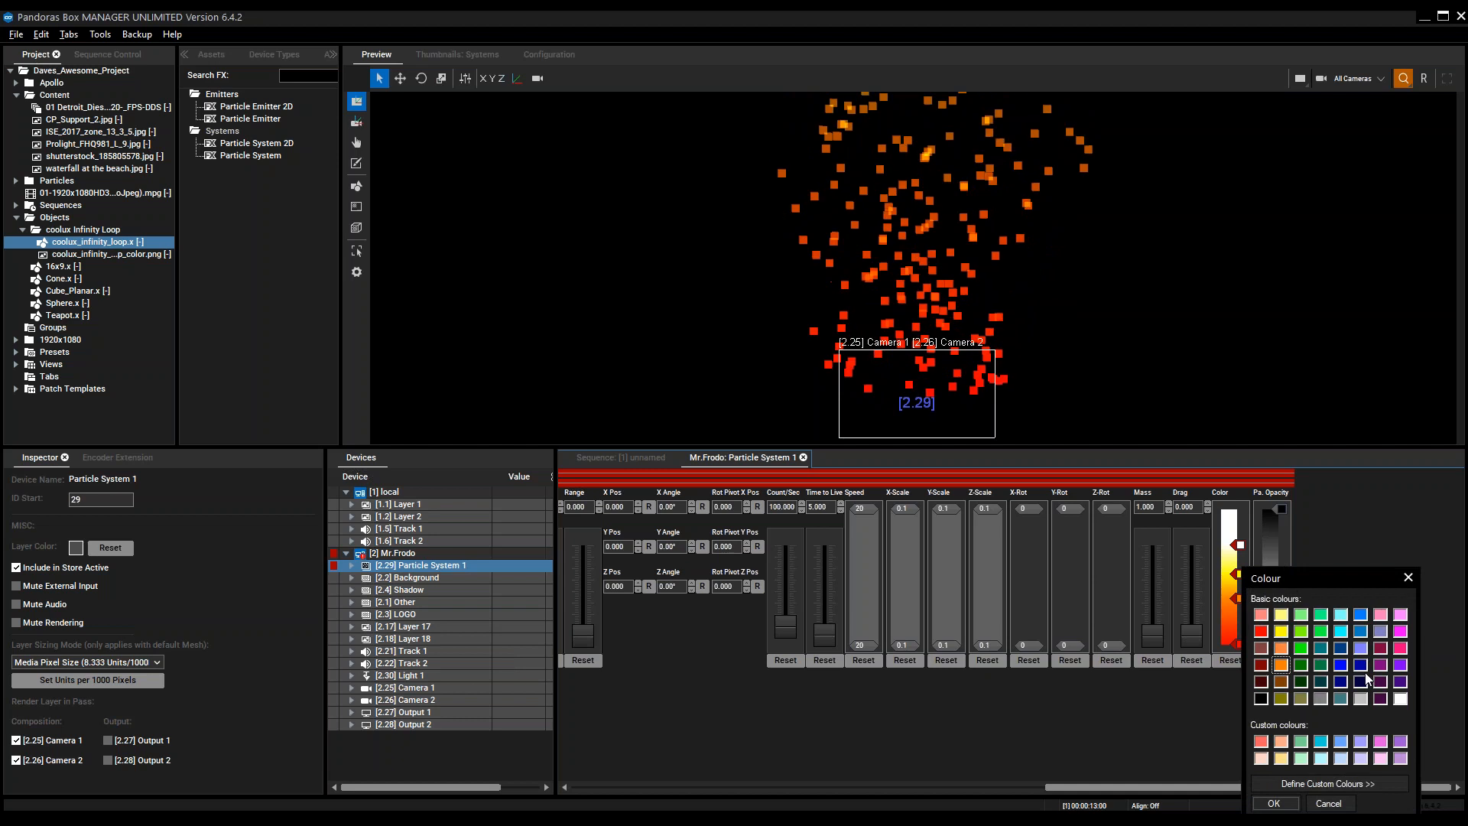
pyautogui.click(1257, 804)
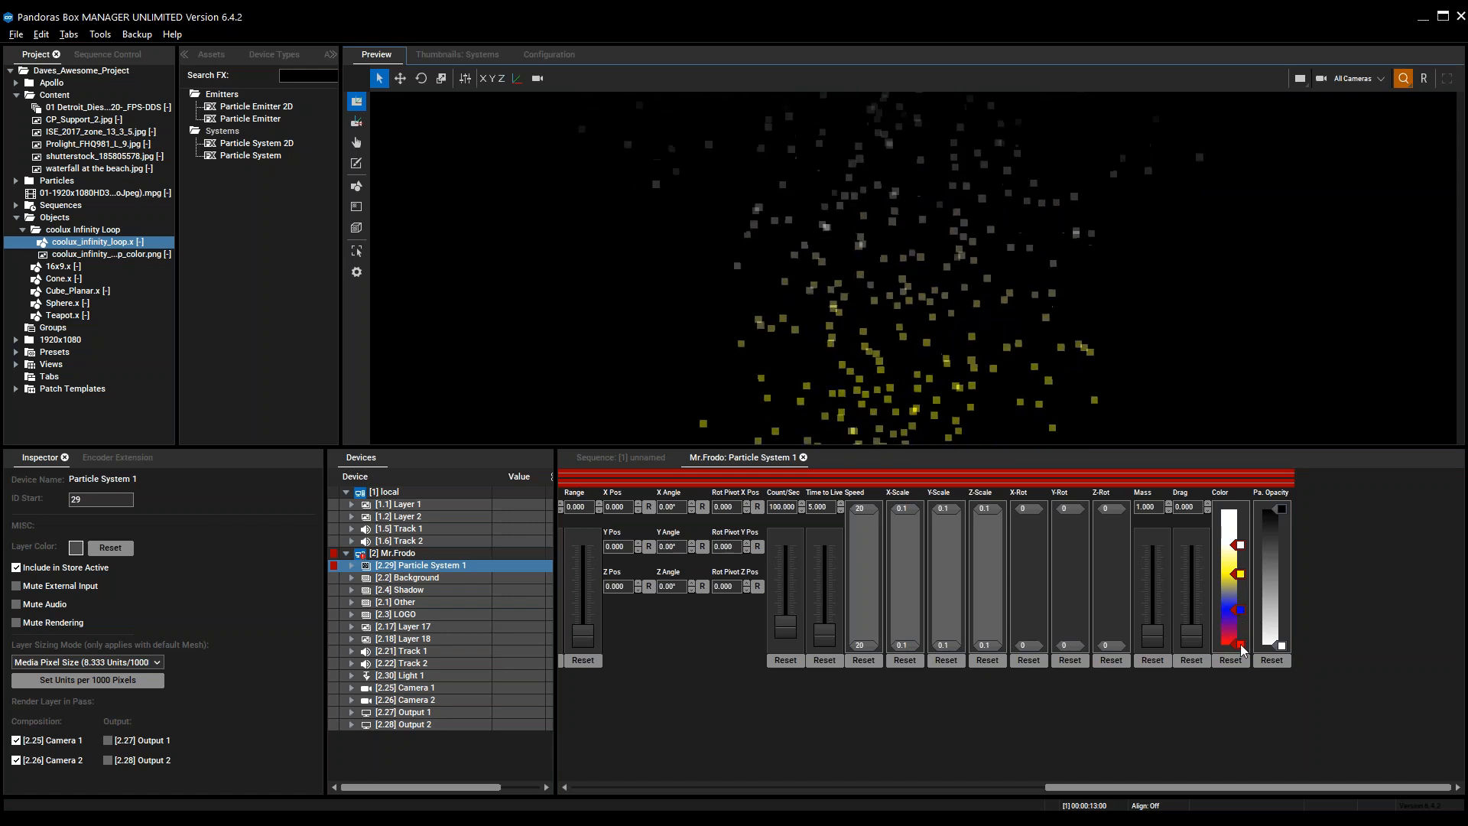
# Remove the red key from the particle Color gradient and shift the yellow key slightly down the ramp
pyautogui.rightClick(1233, 647)
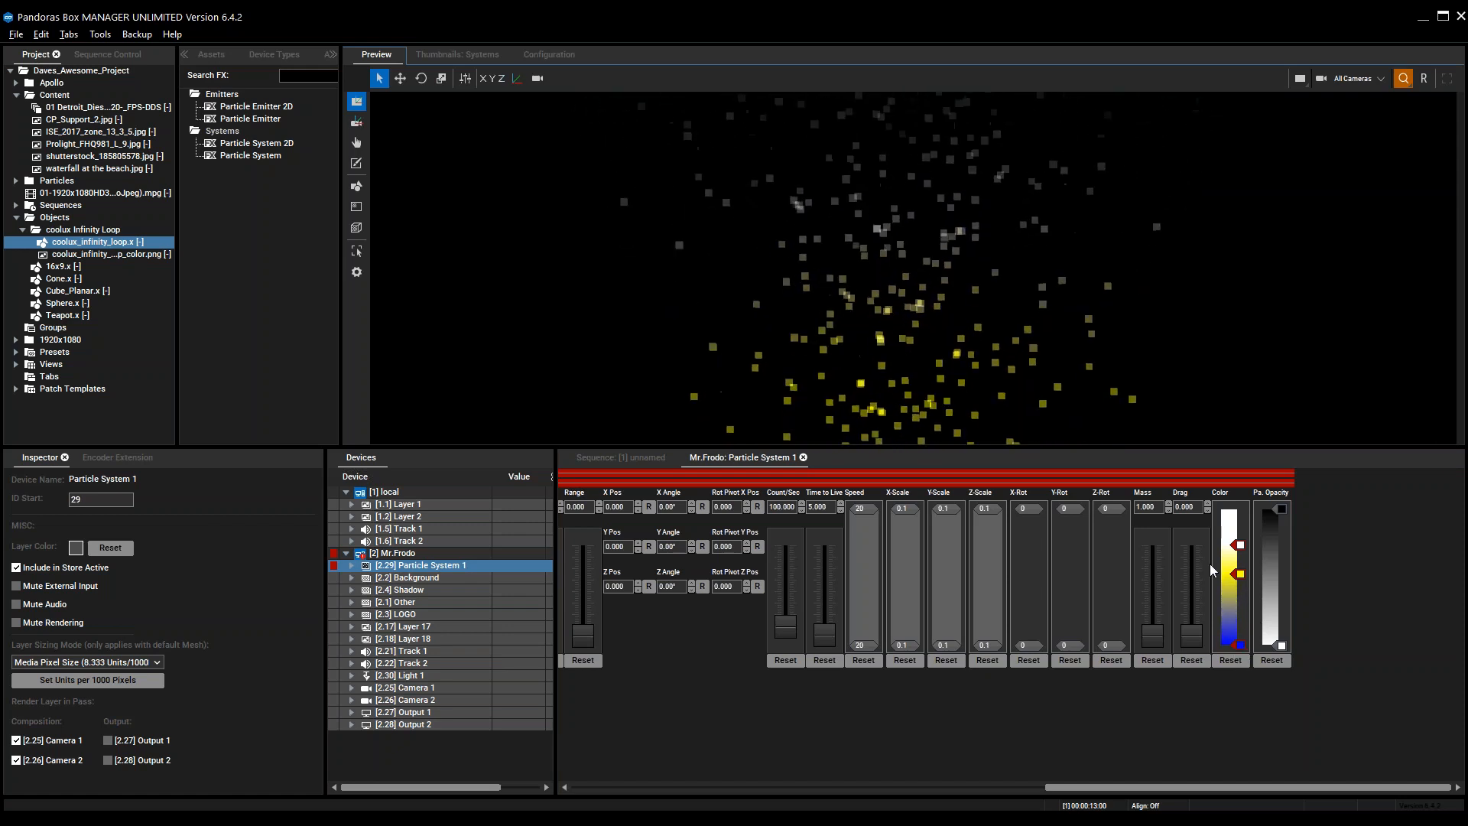
pyautogui.moveTo(1077, 410); pyautogui.dragTo(1049, 355, button='middle')
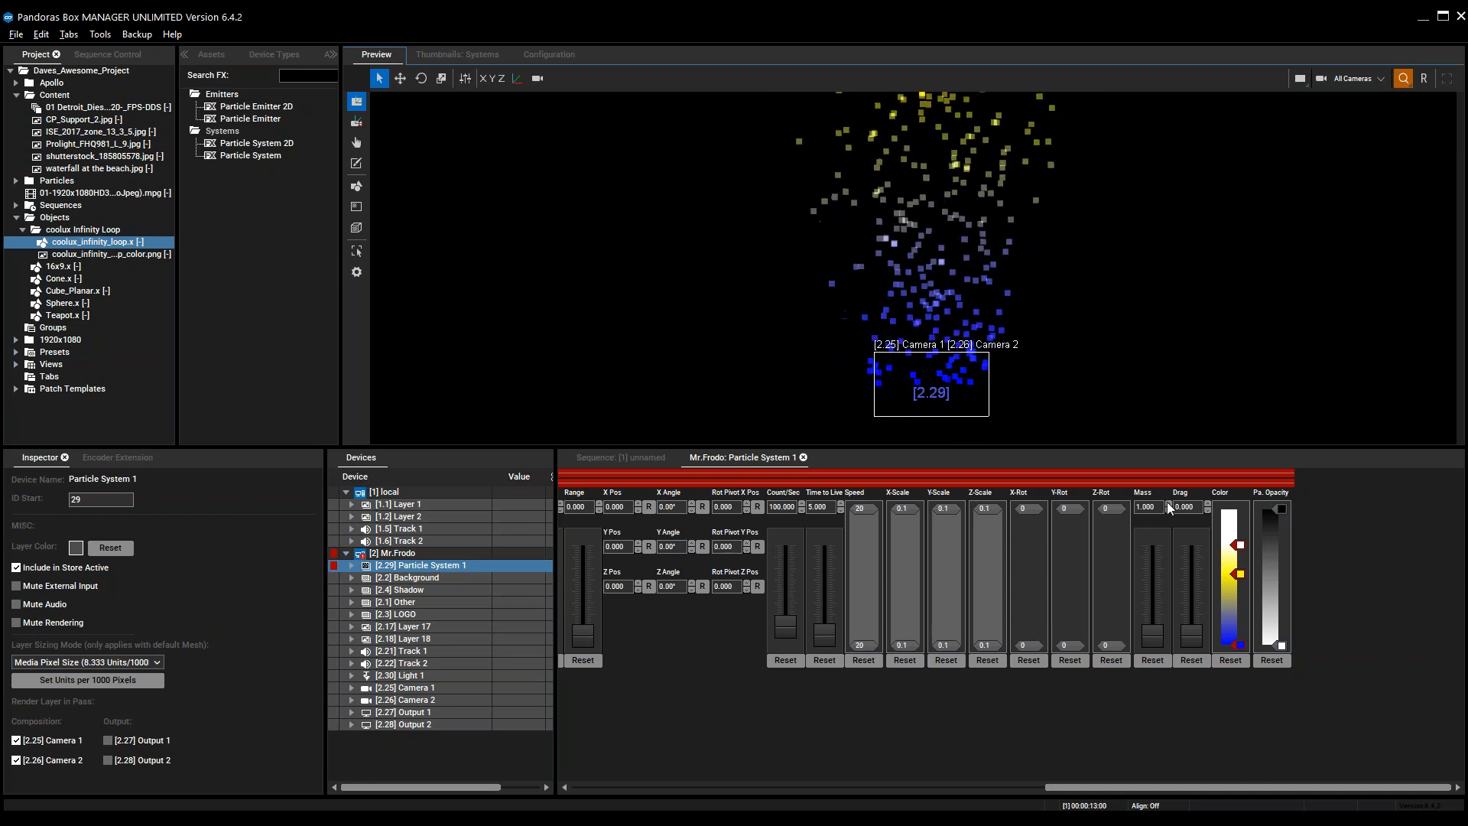
pyautogui.moveTo(1240, 575); pyautogui.dragTo(1240, 587)
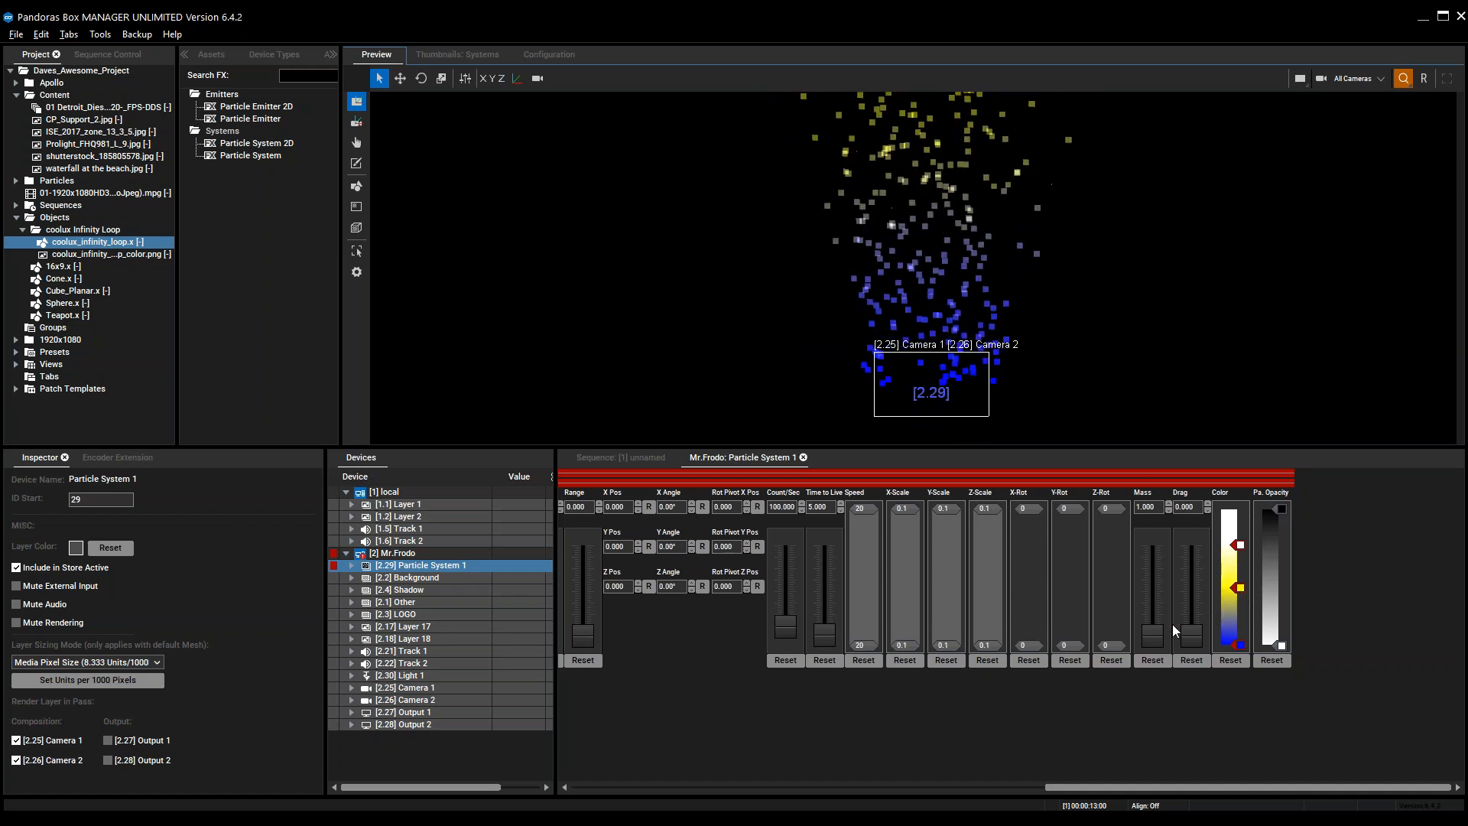
# Set Mass to about 32.9 and Drag to about 322, and apply forces of Gravity 50.847, Wind 135.593 and Wind Rot X 40.50°
pyautogui.moveTo(1154, 625); pyautogui.dragTo(1191, 606)
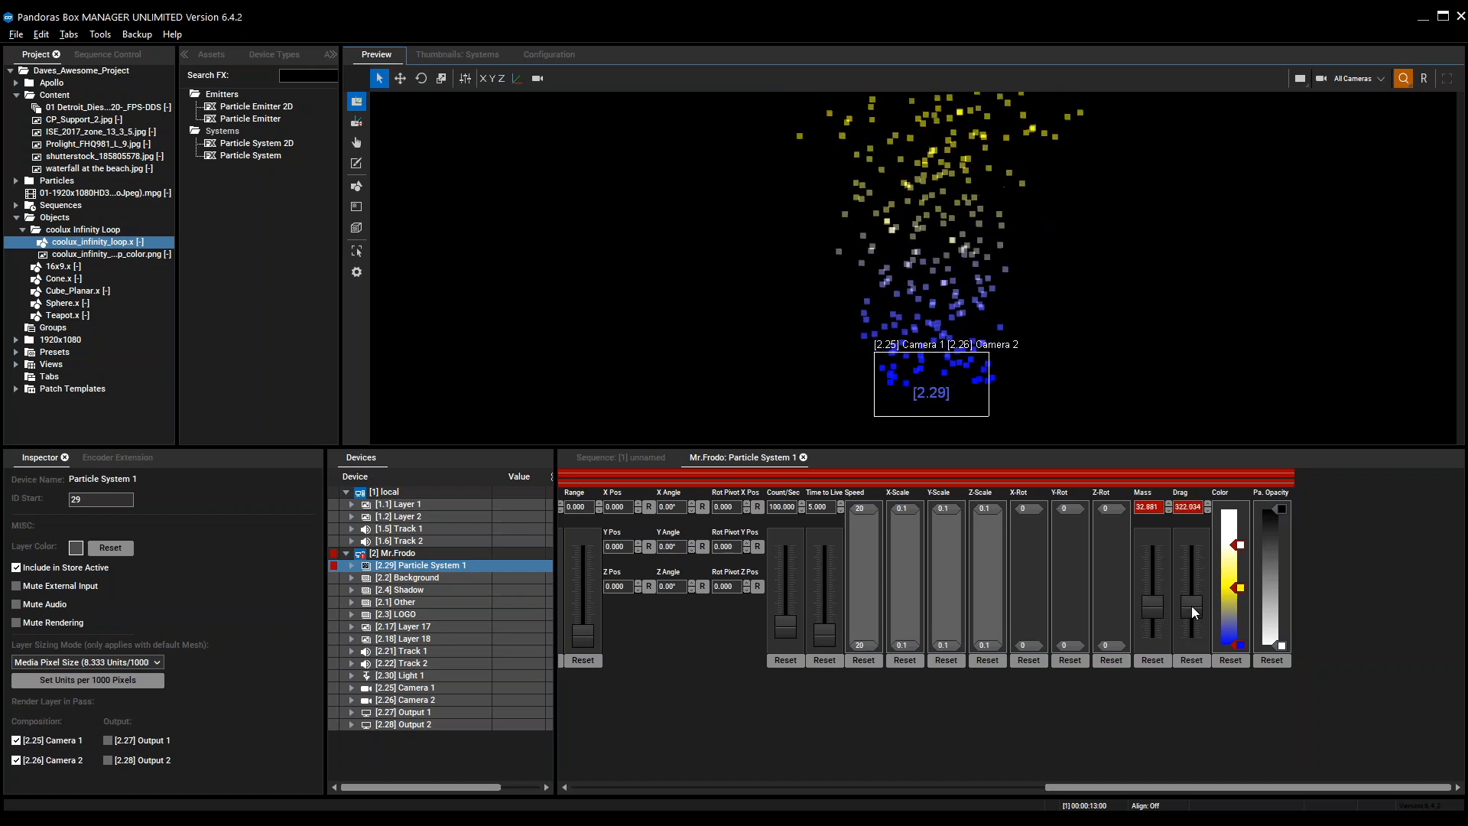
pyautogui.moveTo(1144, 787); pyautogui.dragTo(685, 794)
pyautogui.moveTo(623, 634); pyautogui.dragTo(622, 628)
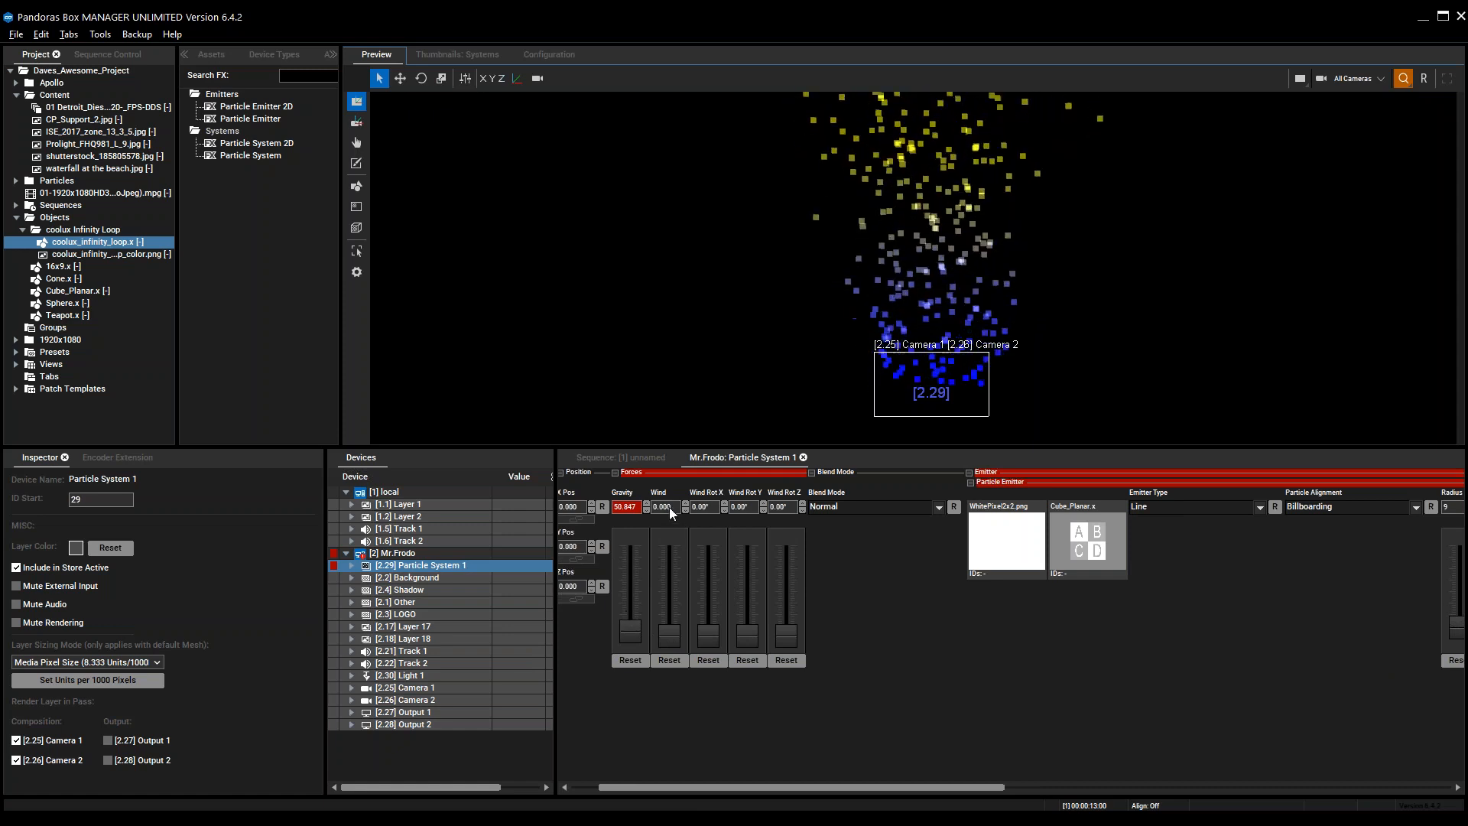
pyautogui.moveTo(666, 628); pyautogui.dragTo(665, 622)
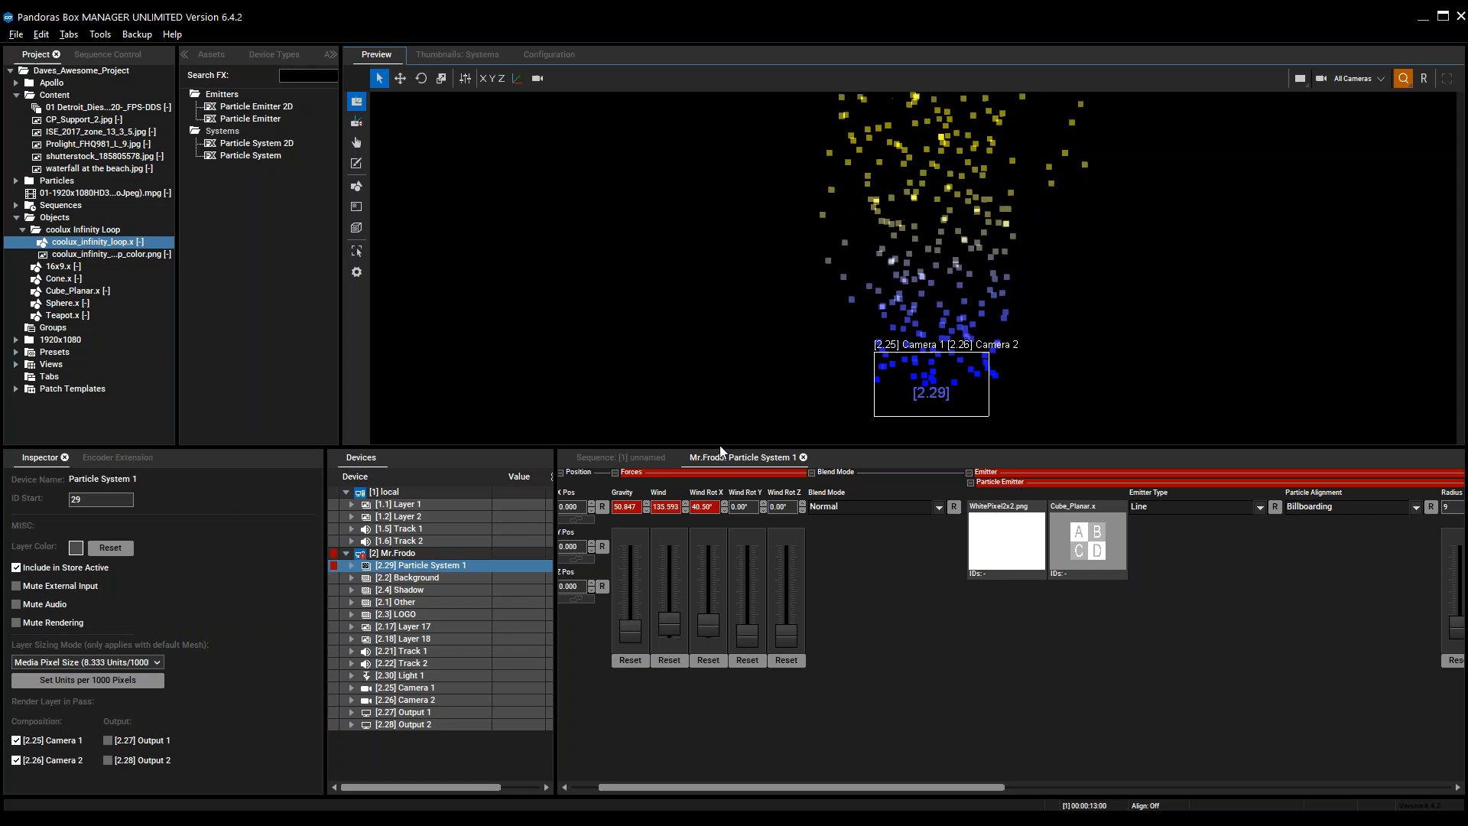
# Reset the particle Mass to its default, raise it to 8.551 and set Drag to about 220.3
pyautogui.moveTo(980, 788); pyautogui.dragTo(1403, 789)
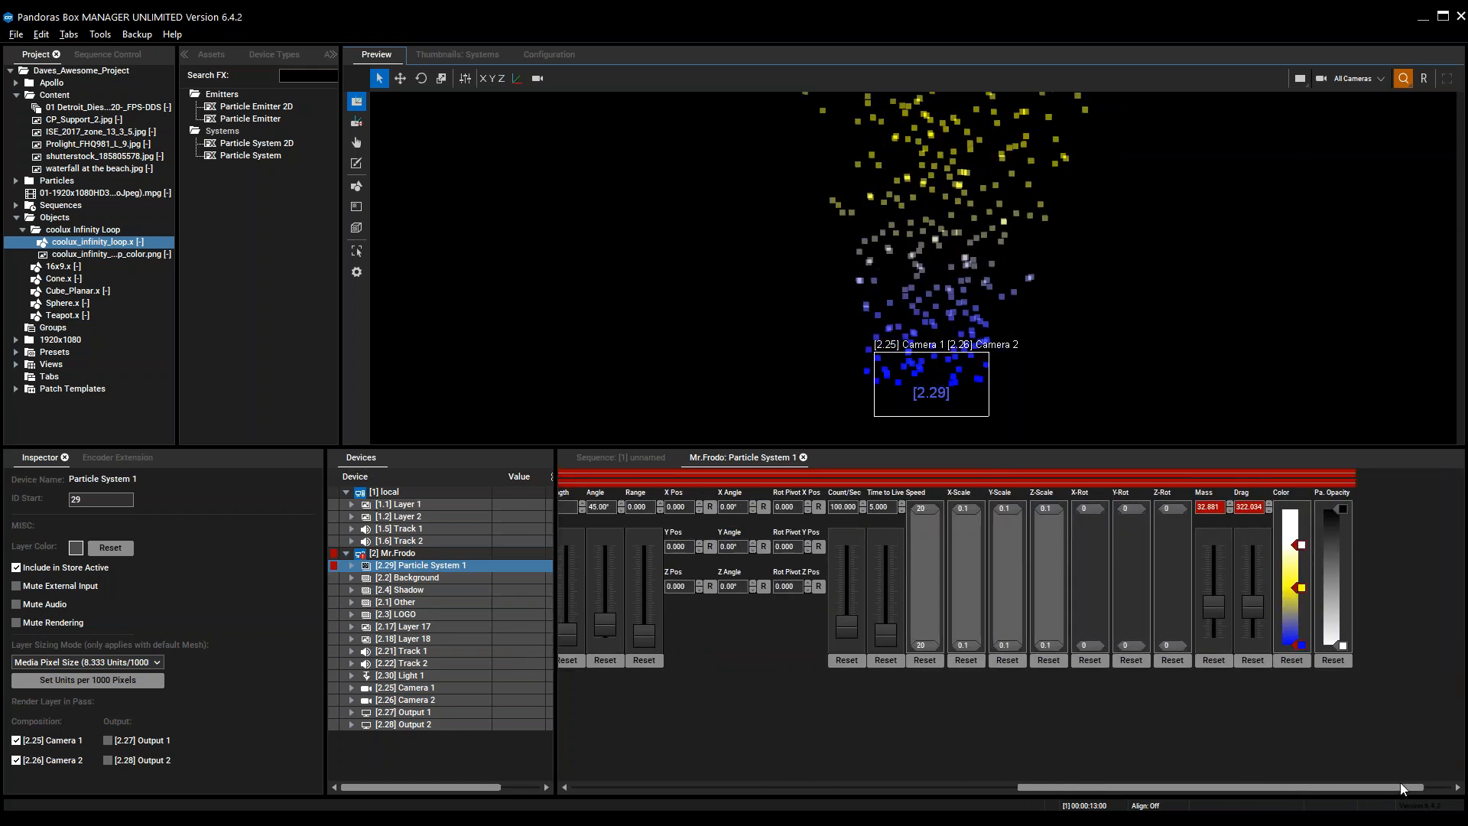
pyautogui.click(1214, 661)
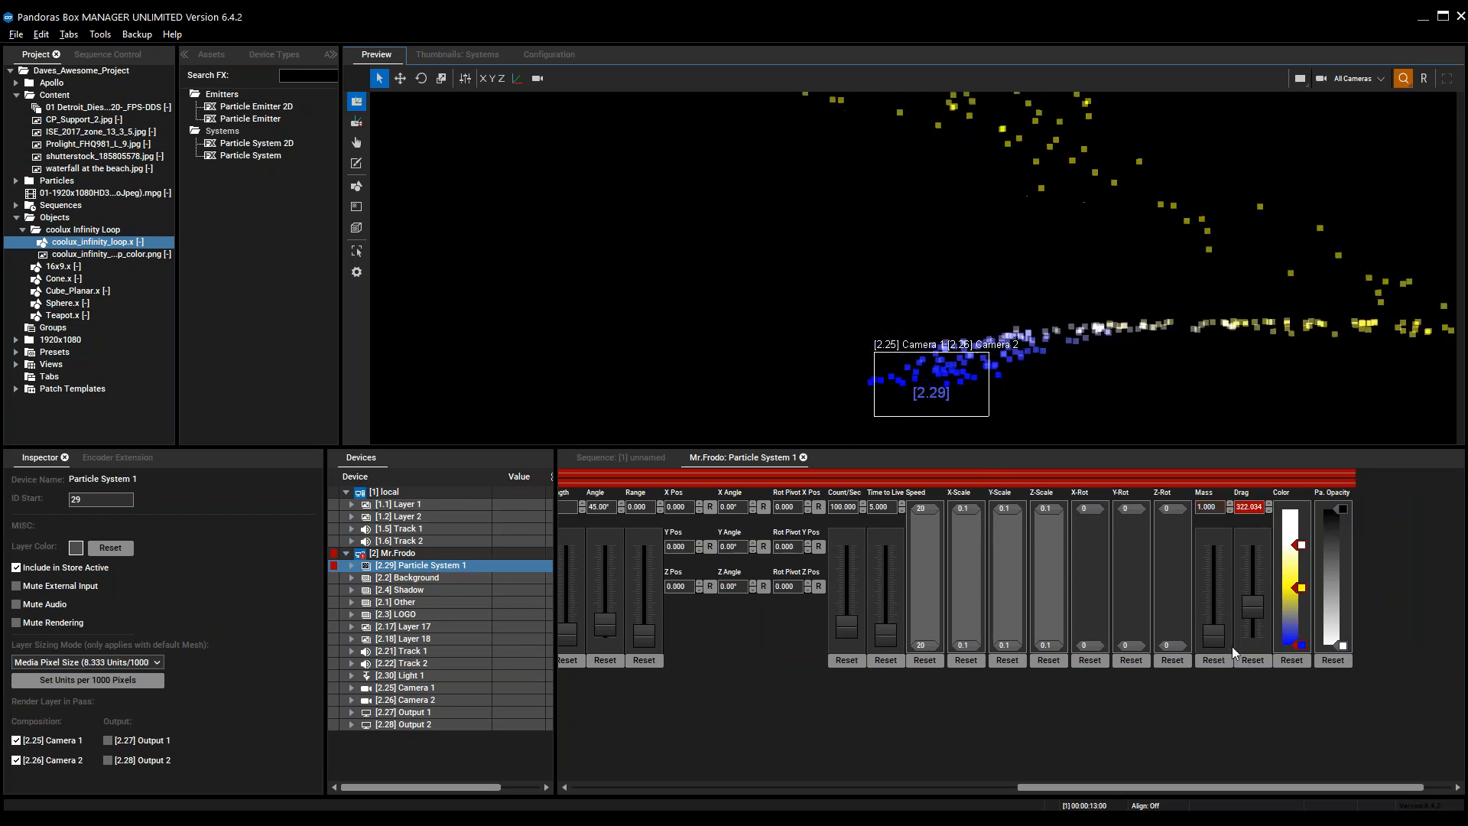
pyautogui.moveTo(1212, 632); pyautogui.dragTo(1214, 626)
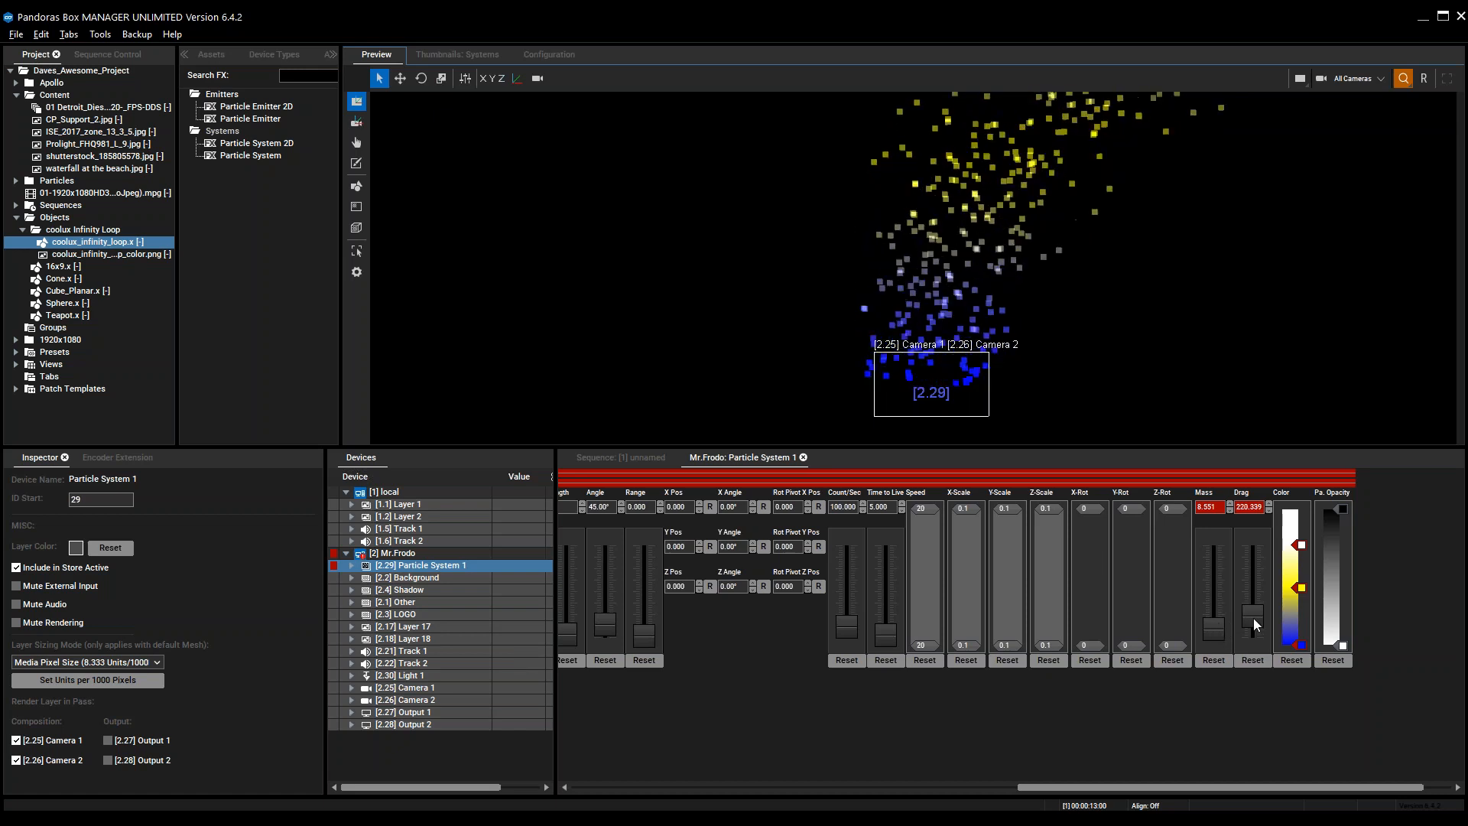
# Reset the particle Color, Mass and Drag and the Gravity and Wind forces to their defaults
pyautogui.click(1300, 659)
pyautogui.click(1222, 659)
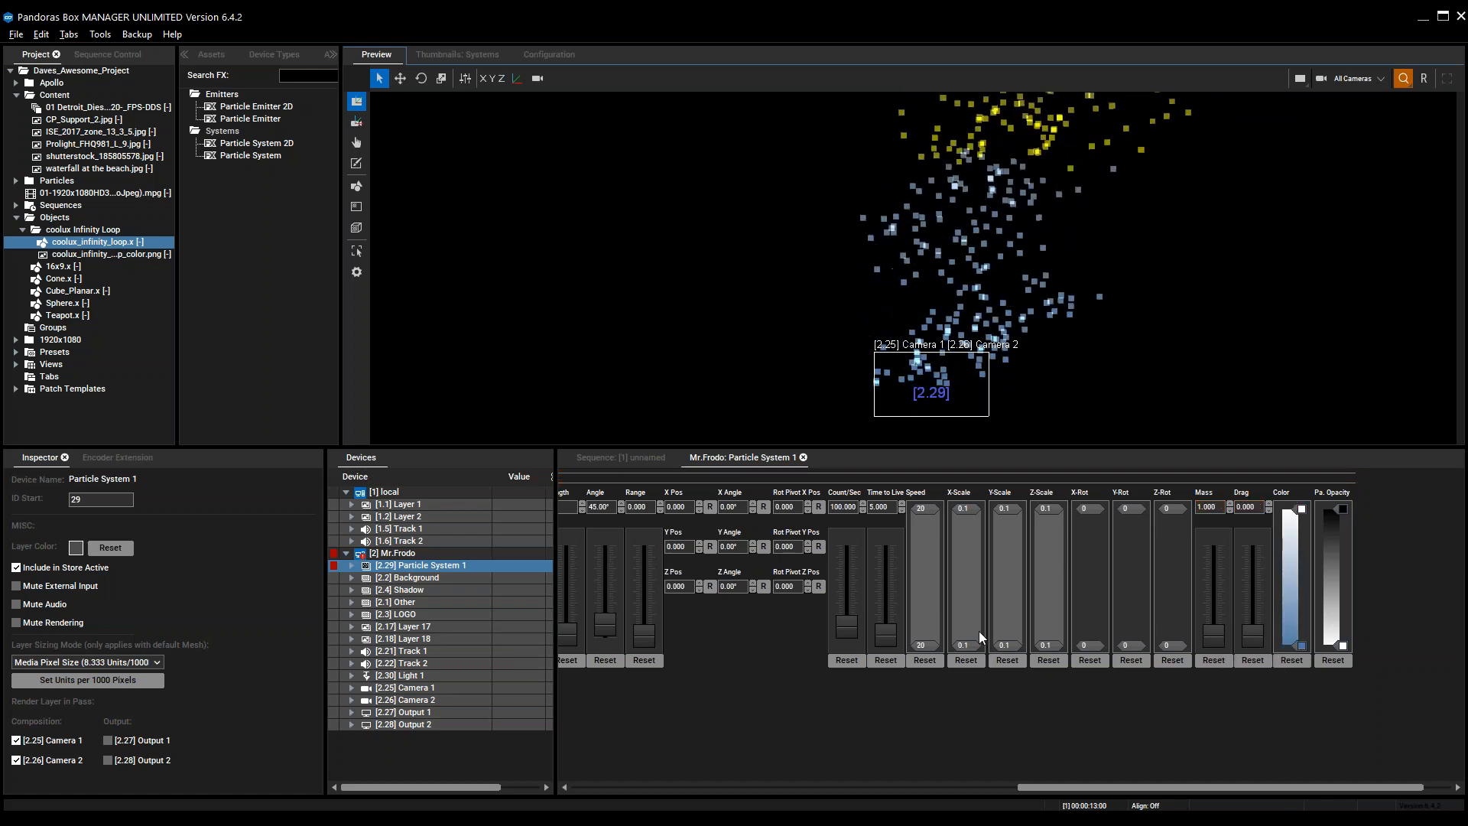
pyautogui.moveTo(1029, 784); pyautogui.dragTo(508, 792)
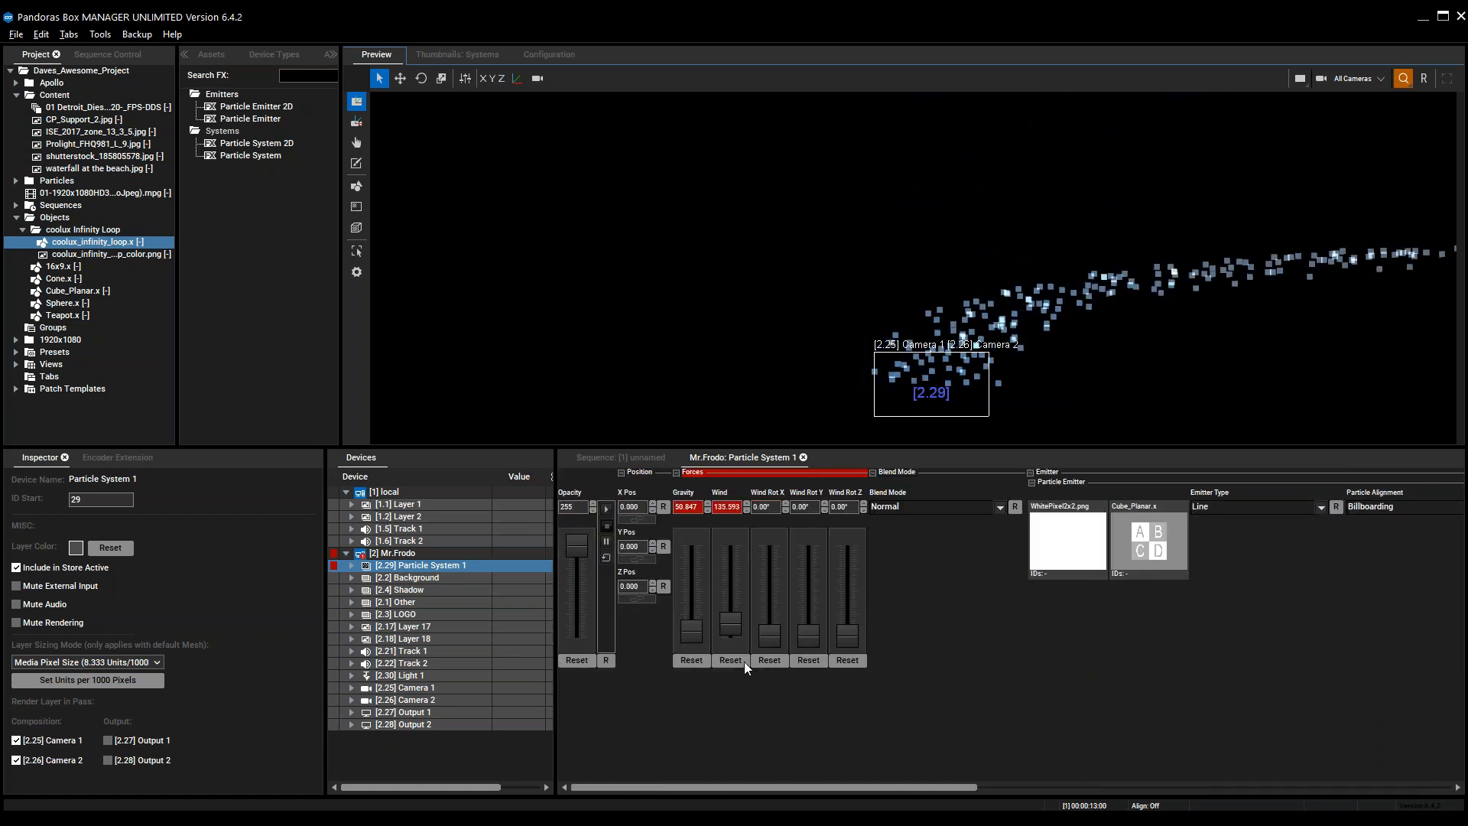
pyautogui.click(689, 659)
# Play the sequence to the cue at 00:00:16:00 and frame the particle trails up close in the preview
pyautogui.click(613, 455)
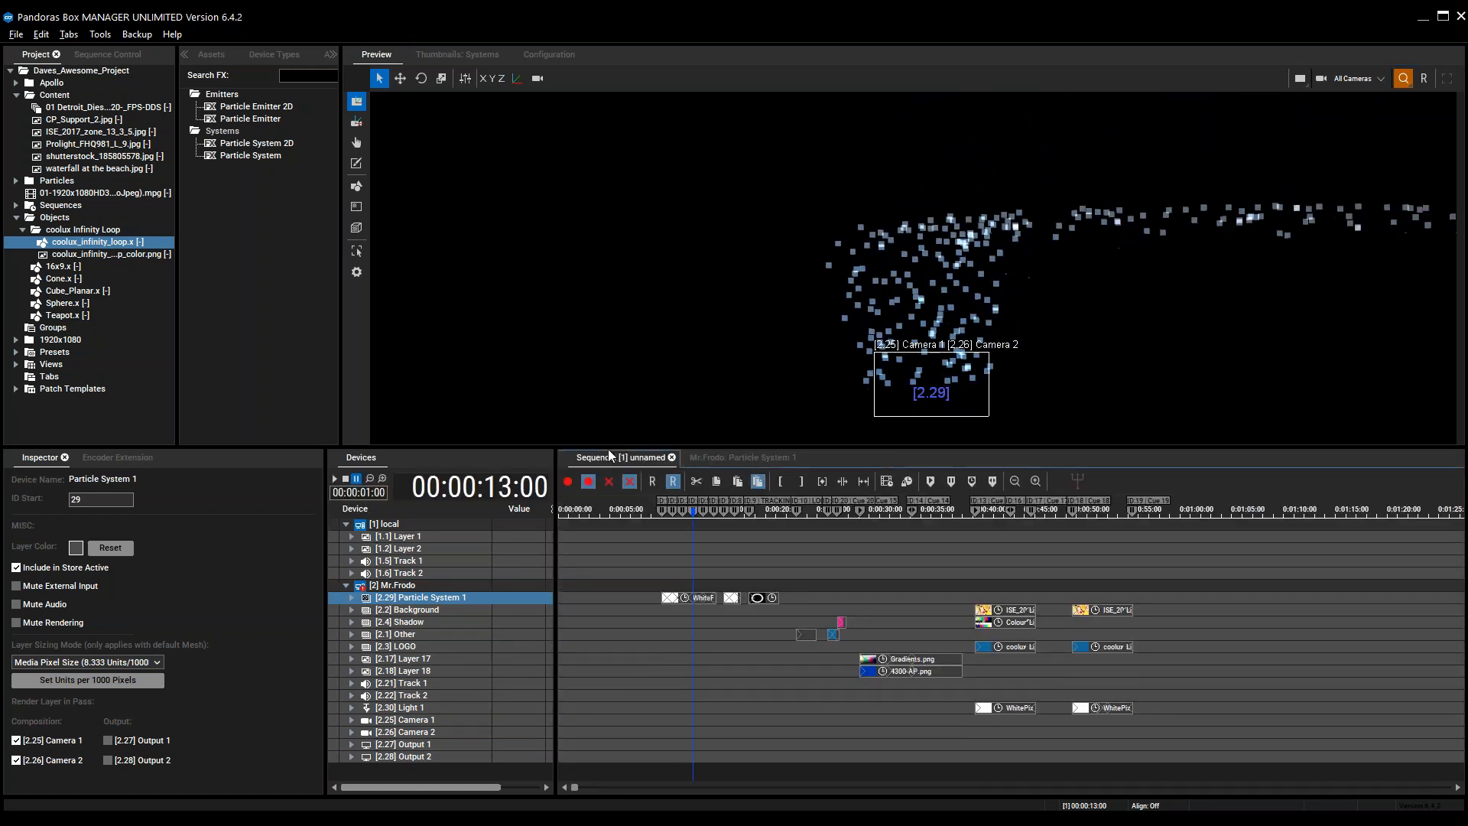
pyautogui.press('space')
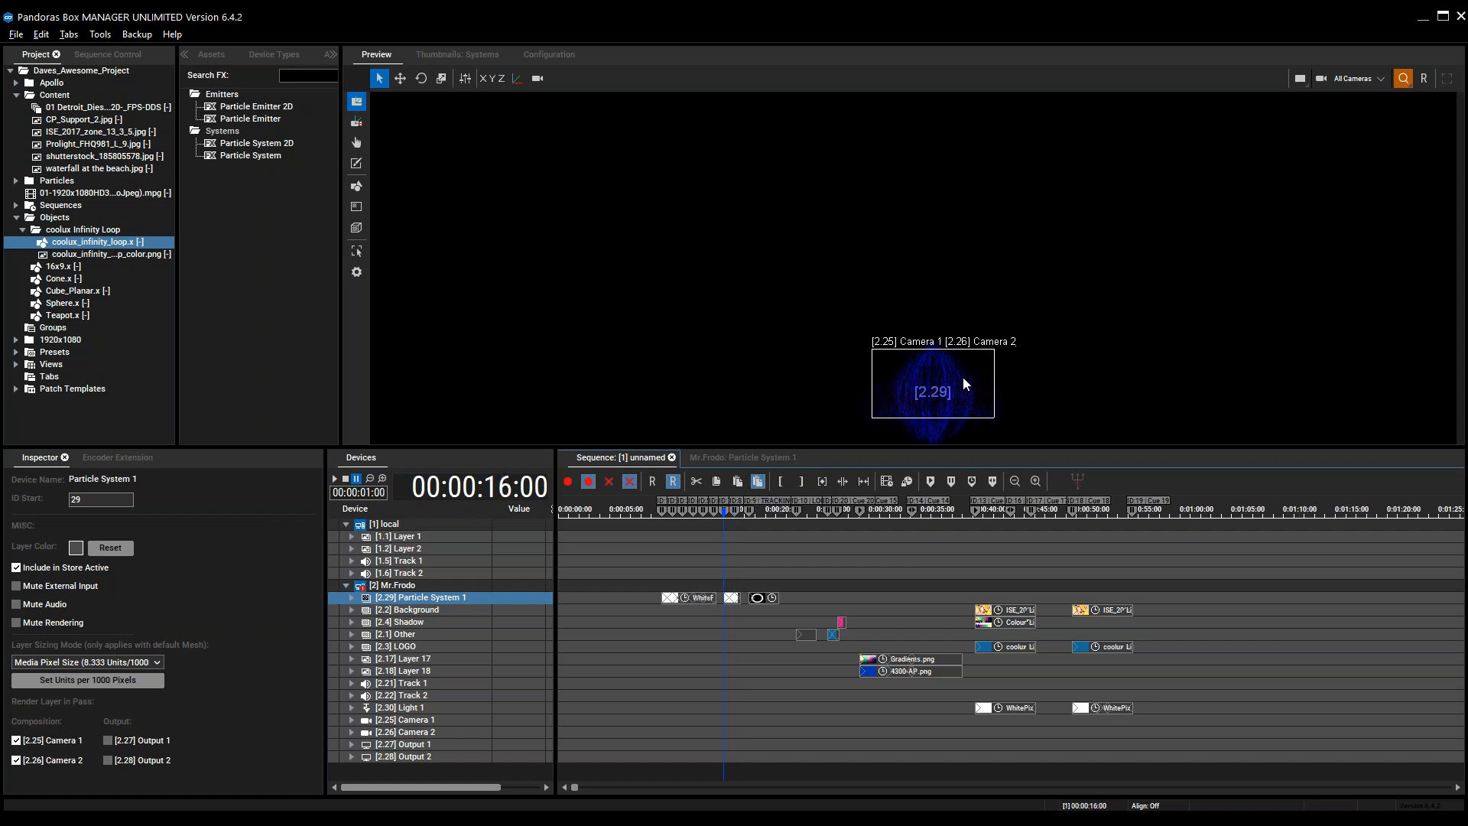
pyautogui.moveTo(969, 388); pyautogui.dragTo(974, 253)
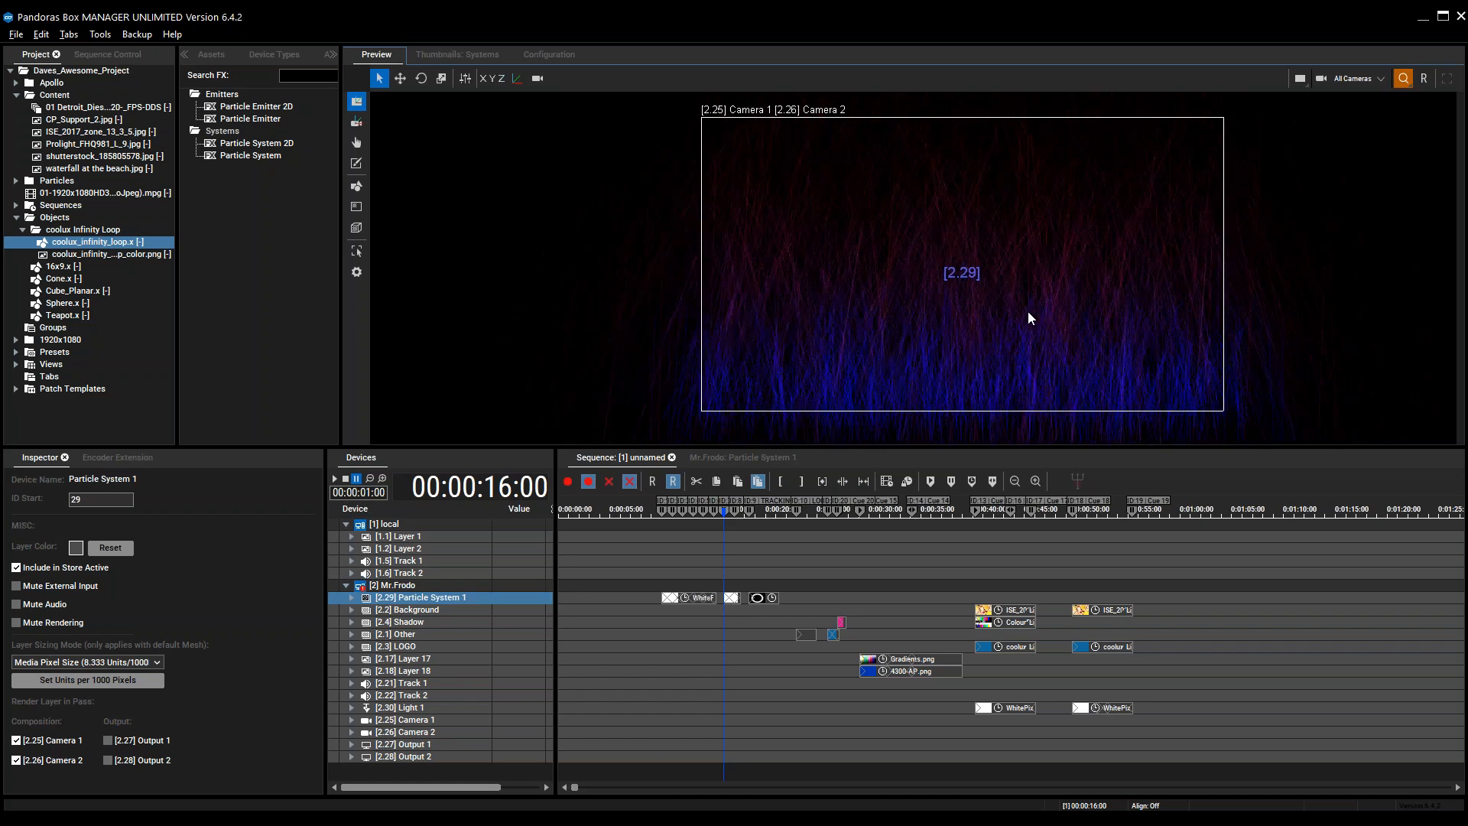
pyautogui.scroll(2, 1034, 314)
pyautogui.scroll(2, 1063, 282)
pyautogui.scroll(-3, 1058, 268)
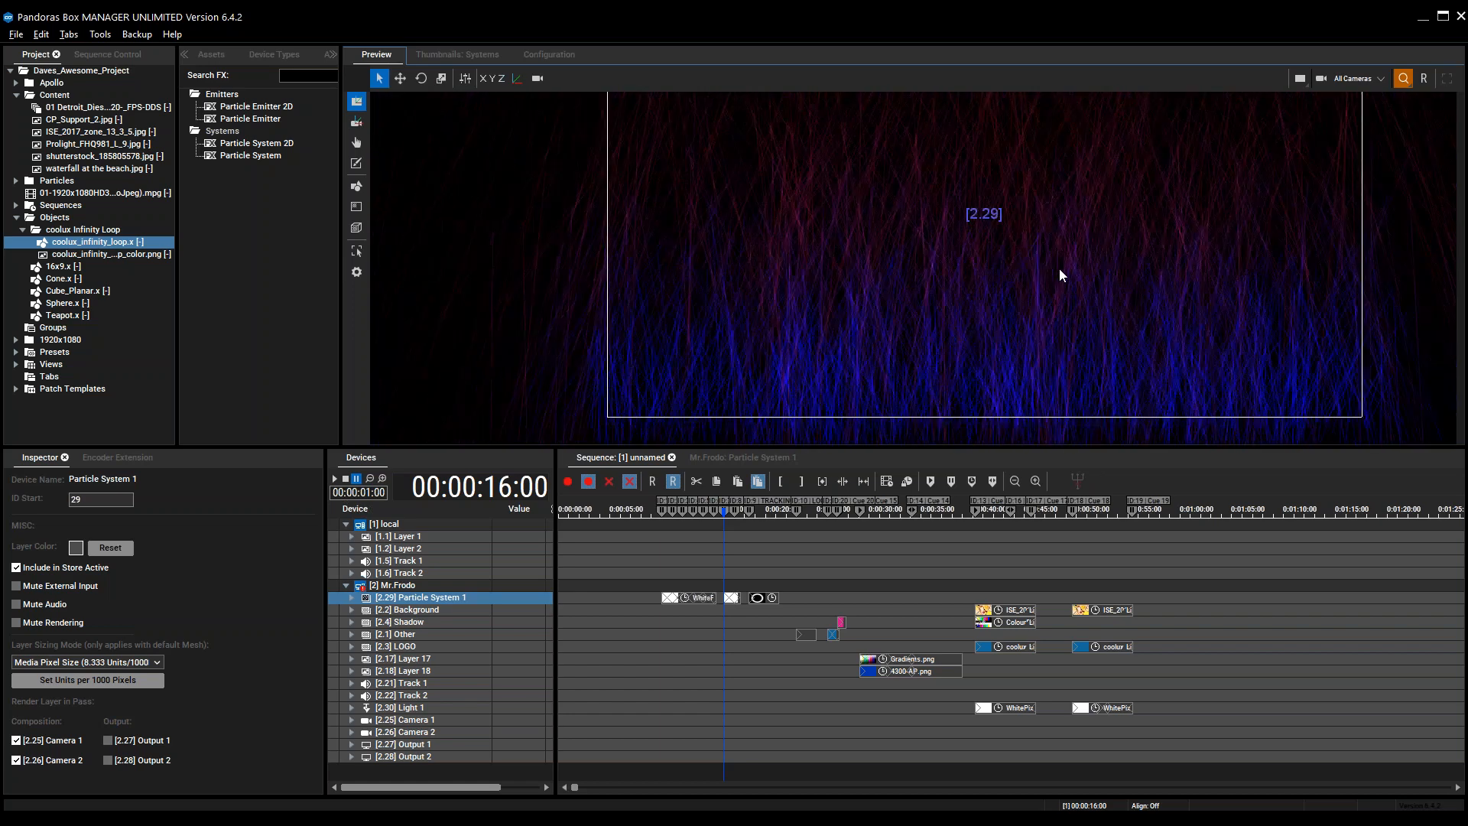
pyautogui.moveTo(1049, 276); pyautogui.dragTo(1023, 284, button='middle')
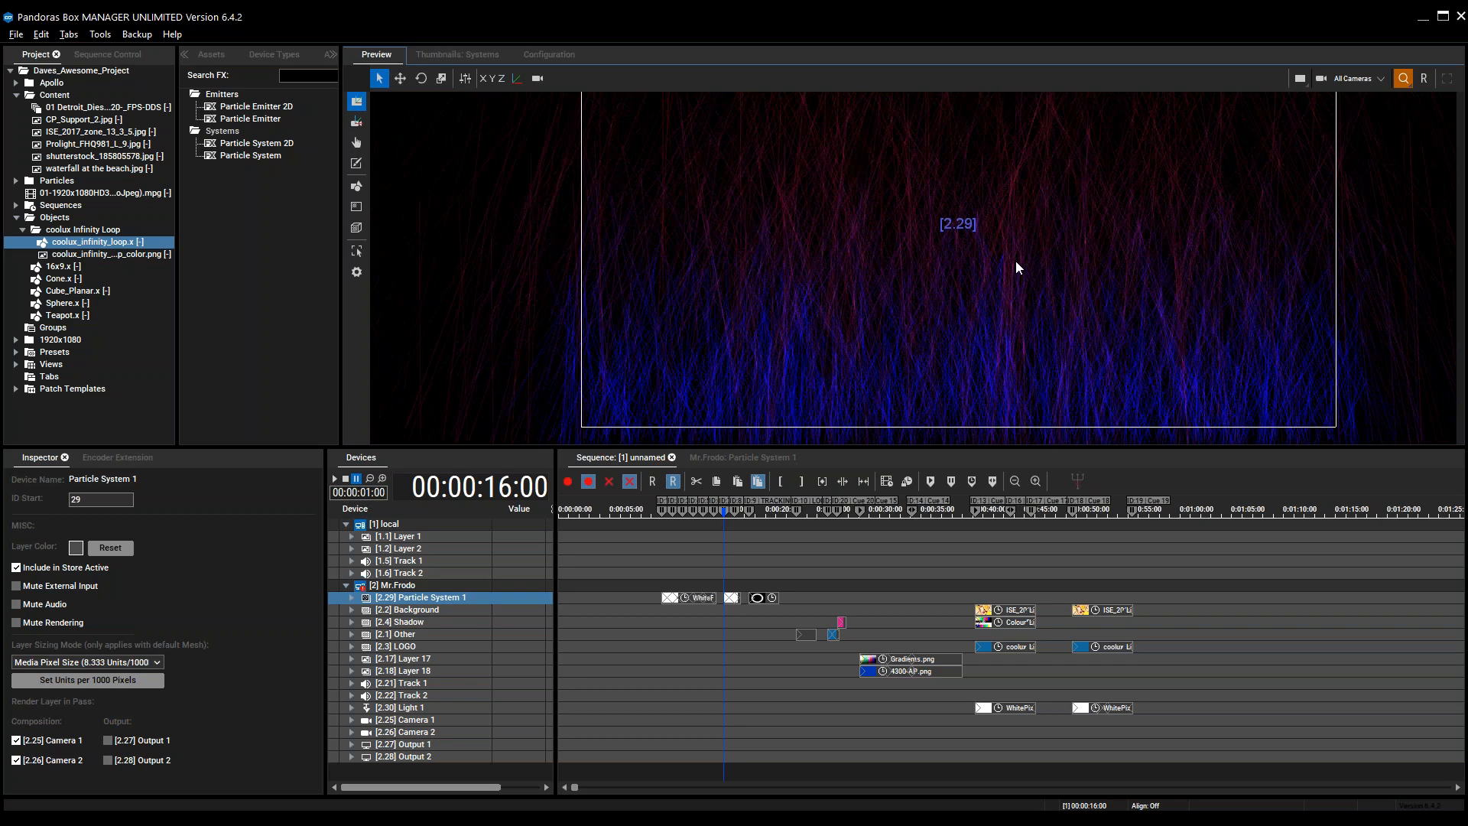
# Advance the sequence to the cue at 00:00:17:00 and fit the camera frame and its trails in the preview
pyautogui.scroll(-2, 967, 337)
pyautogui.scroll(1, 906, 406)
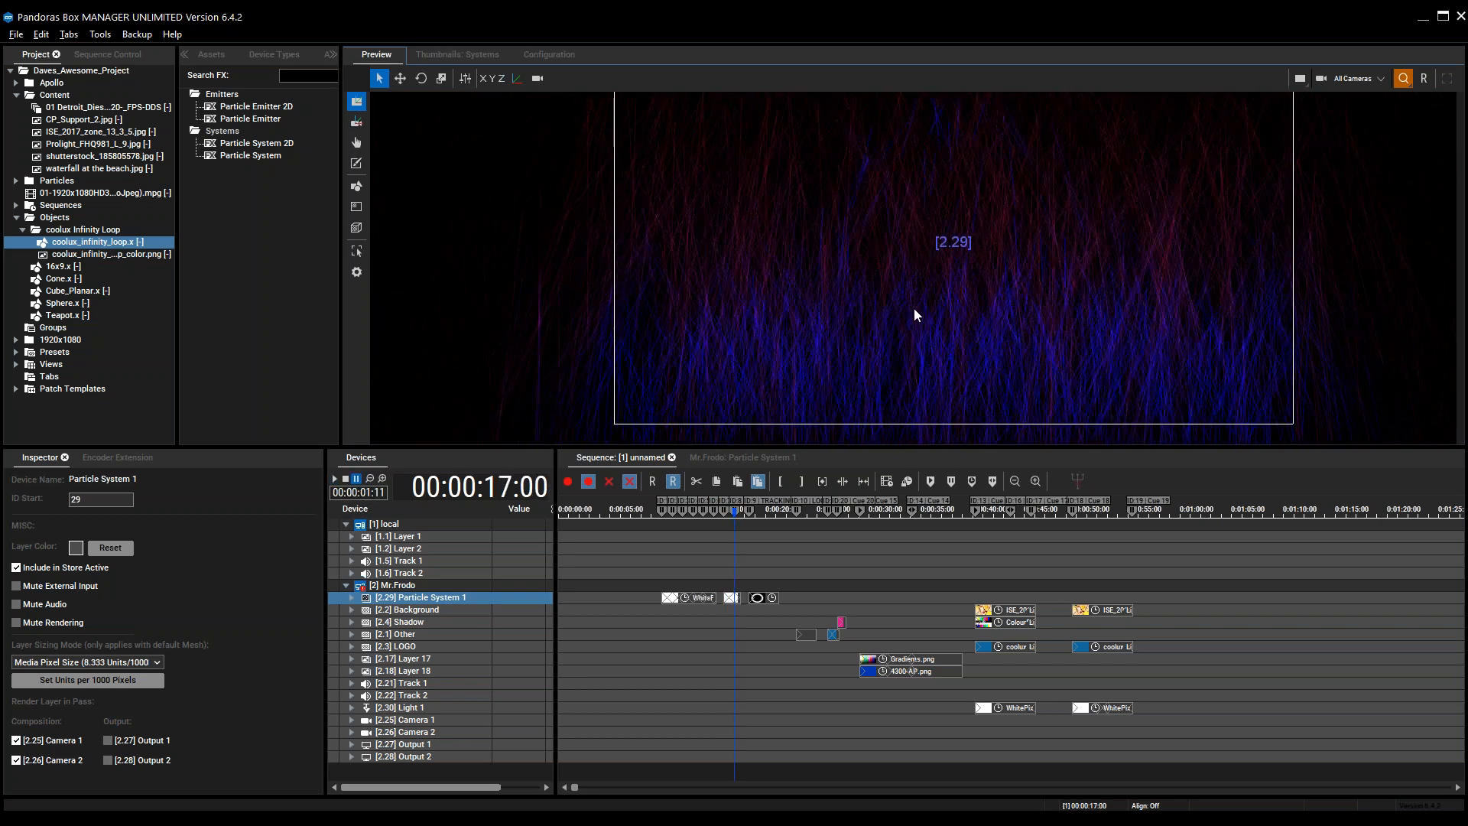
pyautogui.moveTo(955, 237); pyautogui.dragTo(956, 269, button='middle')
pyautogui.scroll(-1, 956, 270)
pyautogui.scroll(-1, 956, 276)
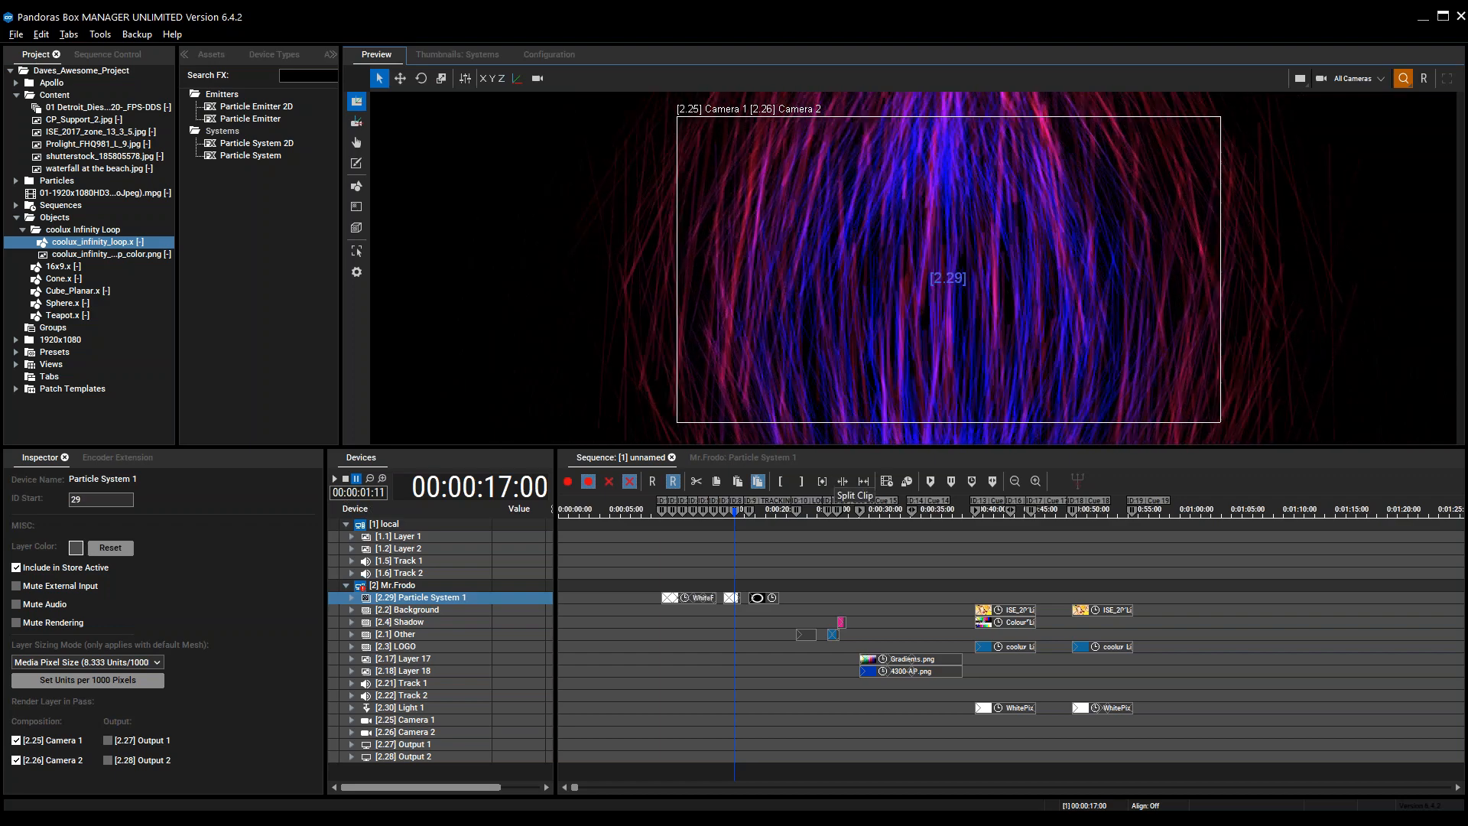
# Examine the trail effect's forces, emitter and particle speed, scale, rotation and color settings in Particle System 1
pyautogui.click(729, 461)
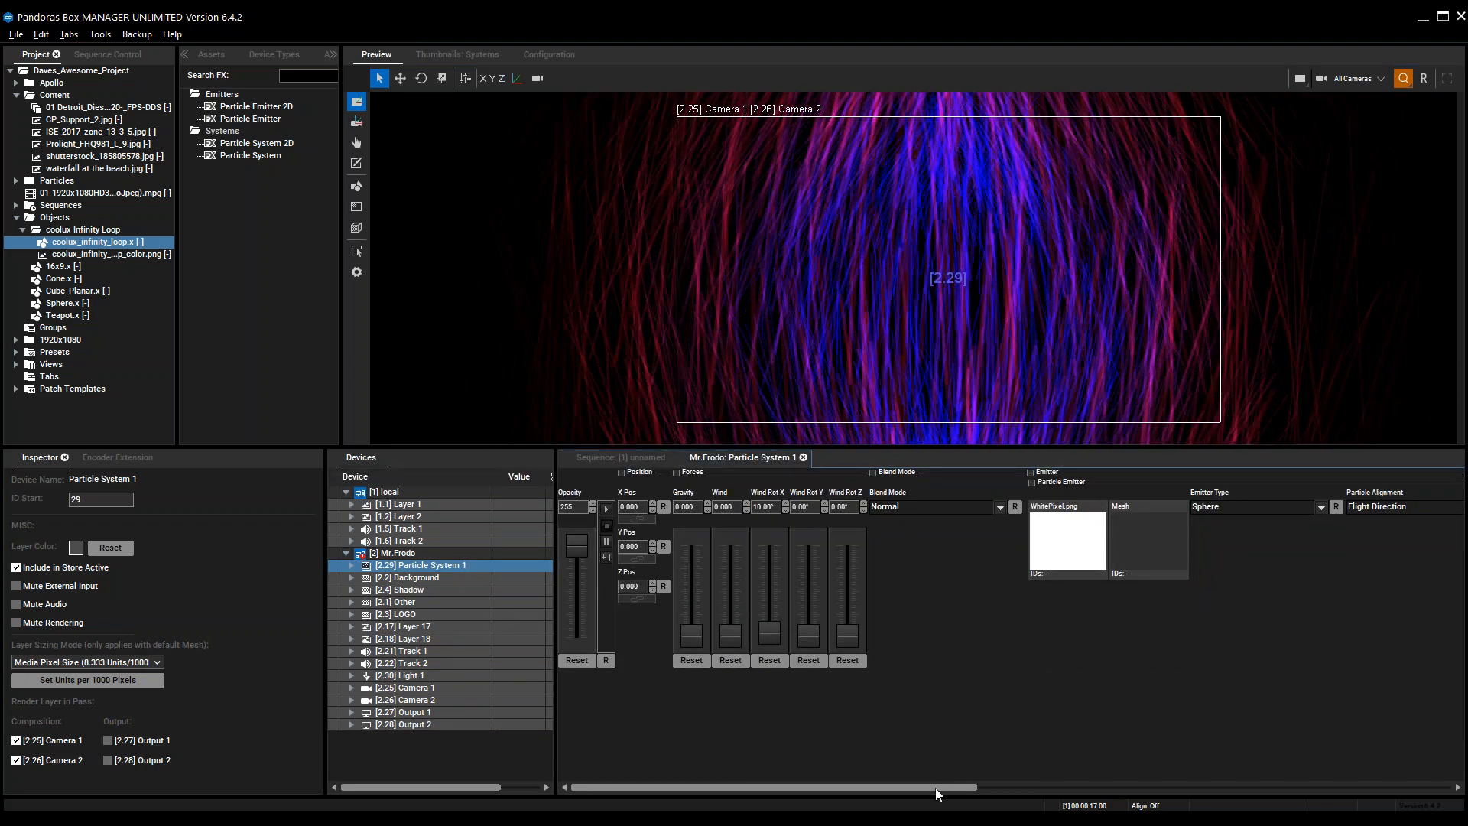
pyautogui.moveTo(967, 788); pyautogui.dragTo(1375, 776)
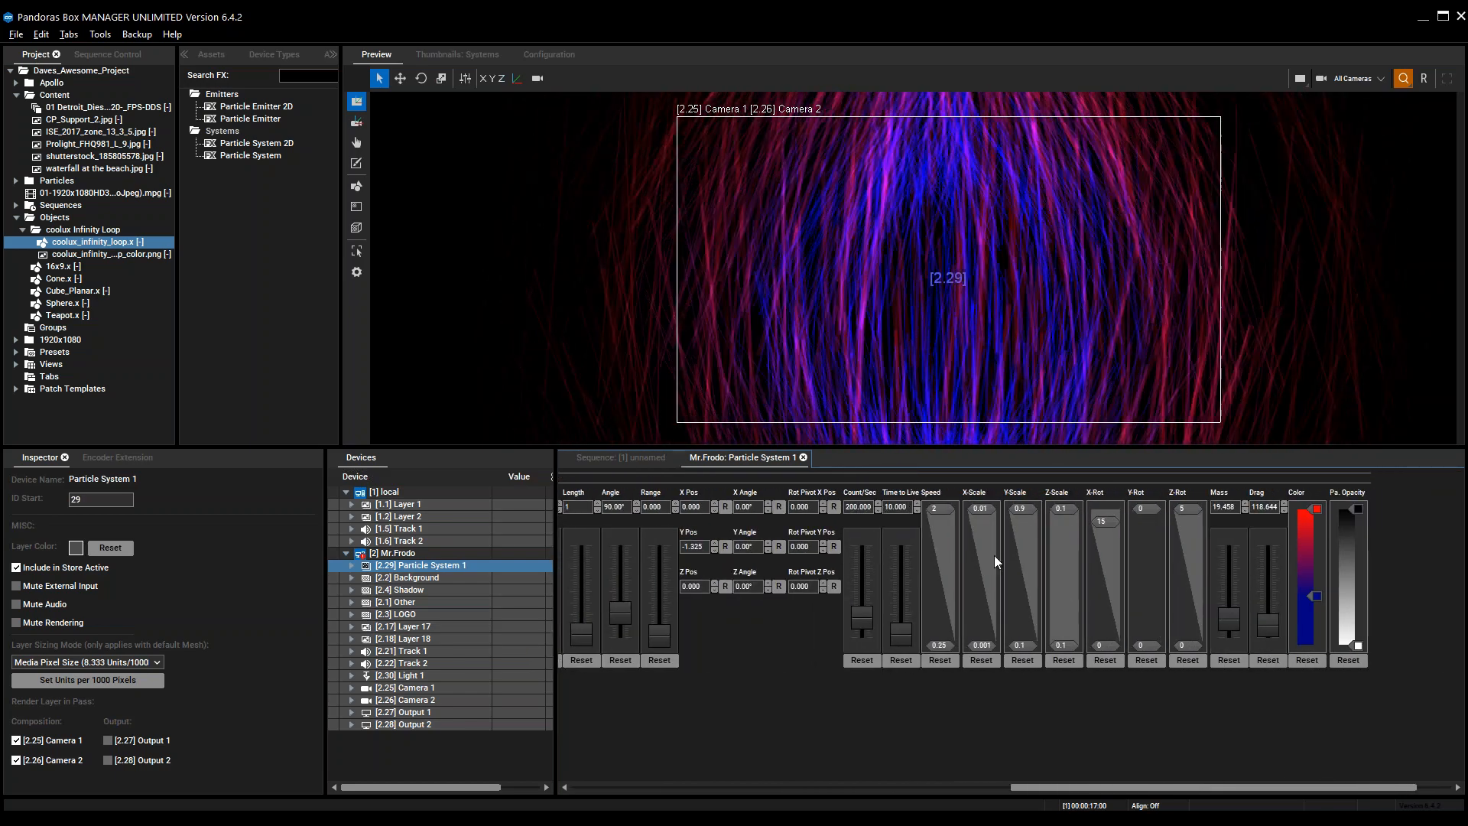
pyautogui.moveTo(1113, 791); pyautogui.dragTo(1124, 772)
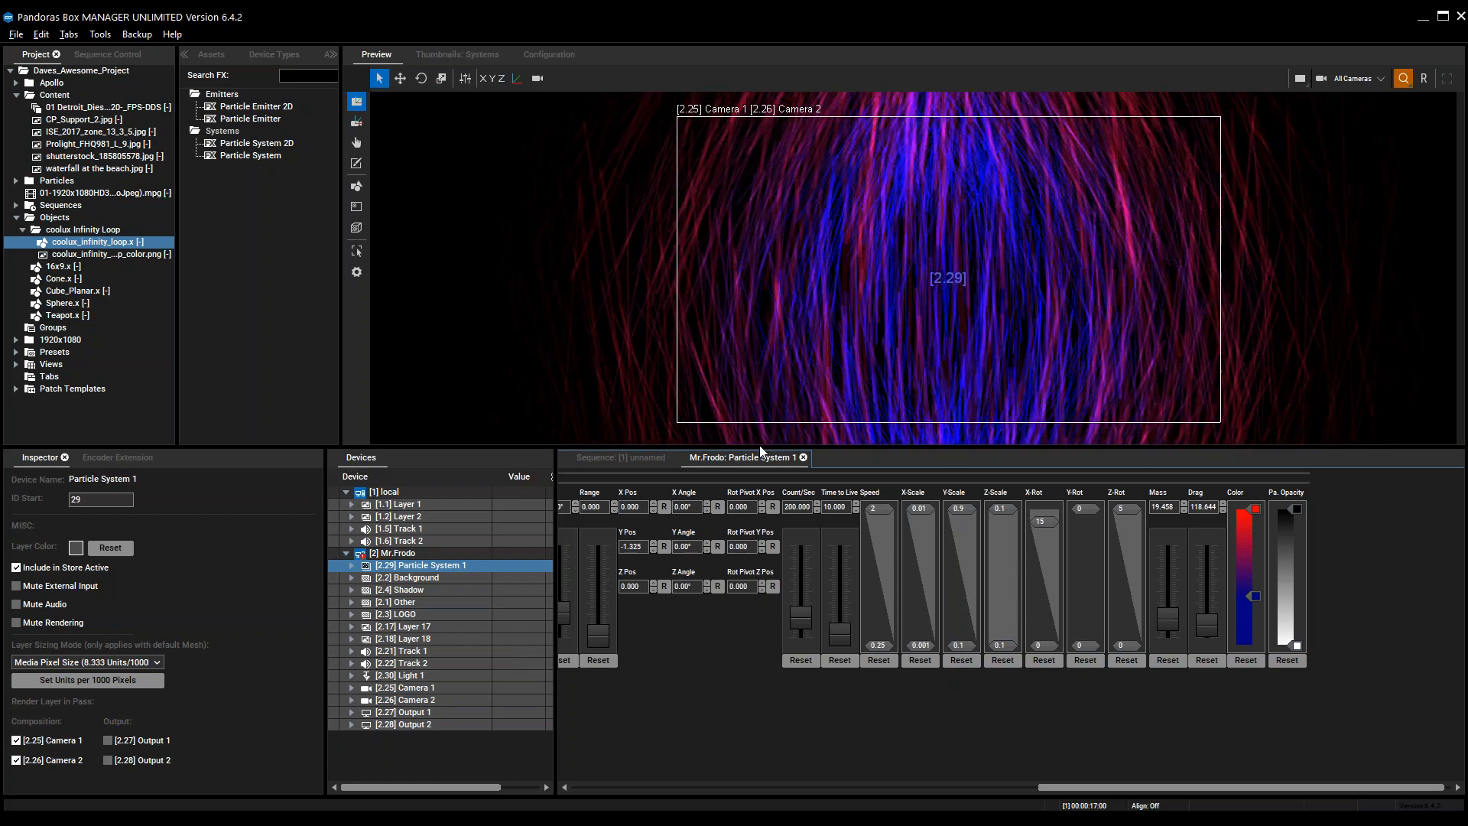
pyautogui.moveTo(996, 324); pyautogui.dragTo(976, 359, button='middle')
pyautogui.scroll(5, 970, 358)
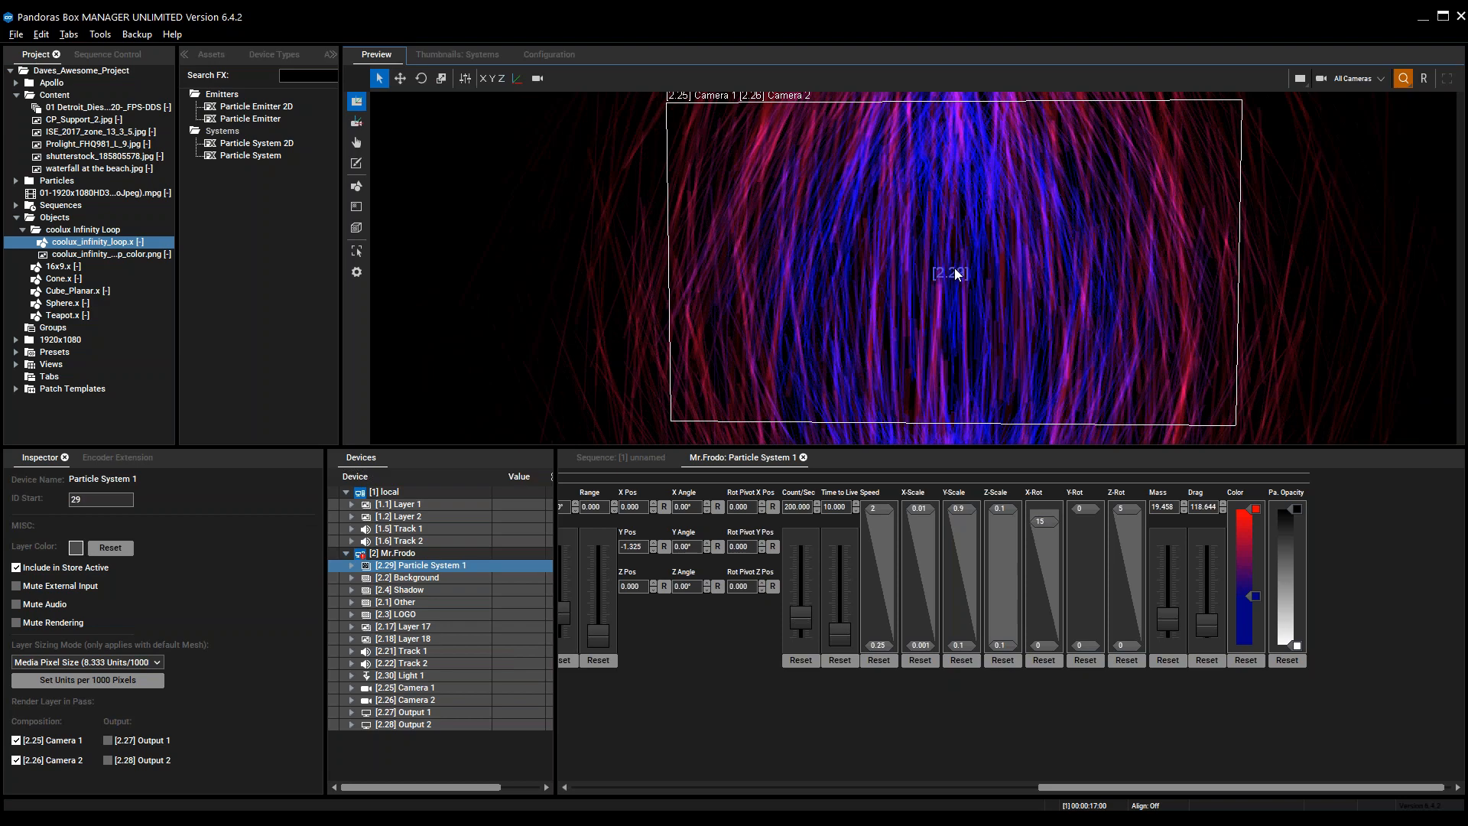
pyautogui.moveTo(942, 282); pyautogui.dragTo(924, 282, button='middle')
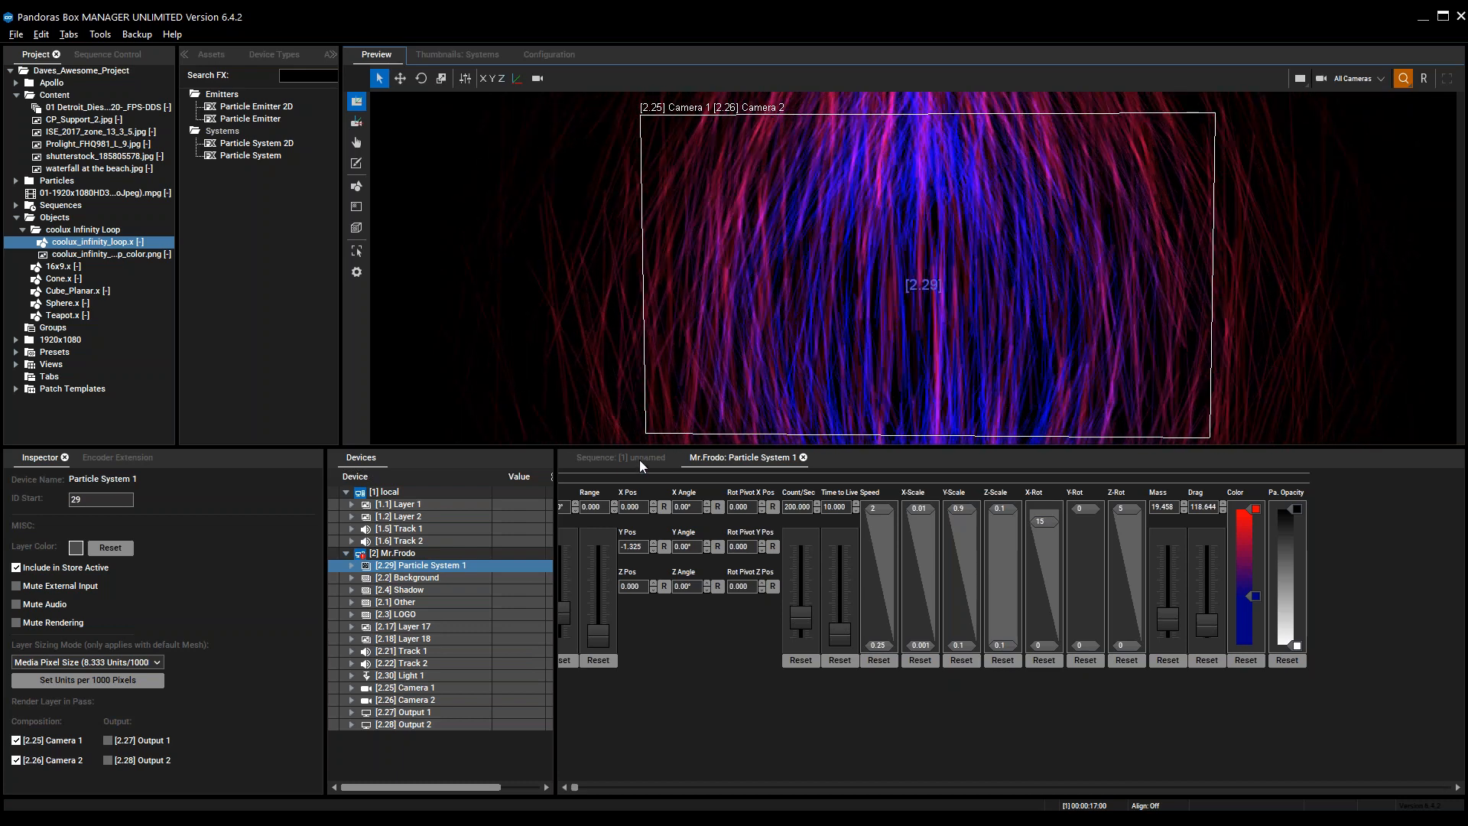
pyautogui.click(640, 461)
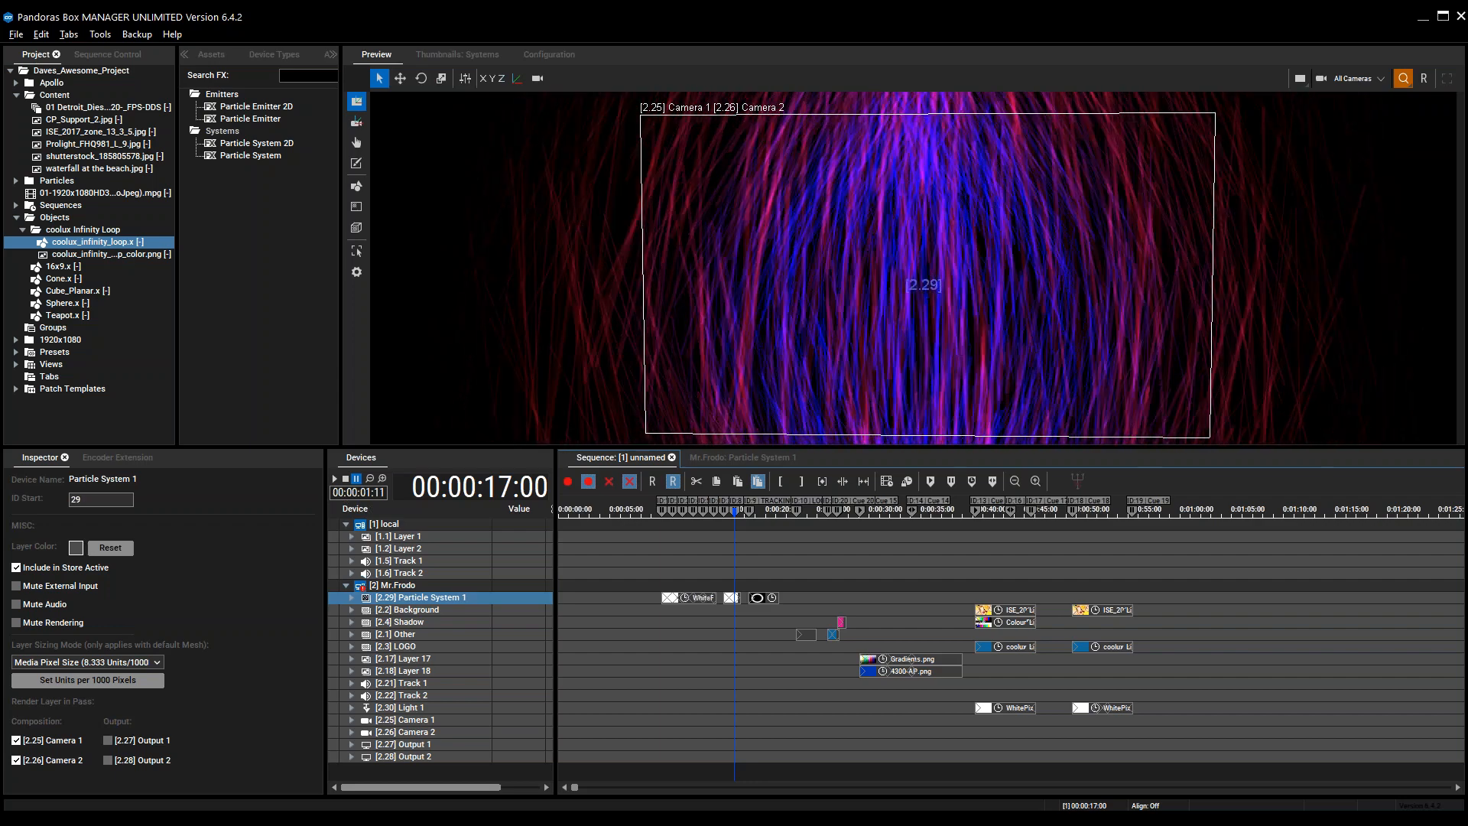
pyautogui.click(718, 456)
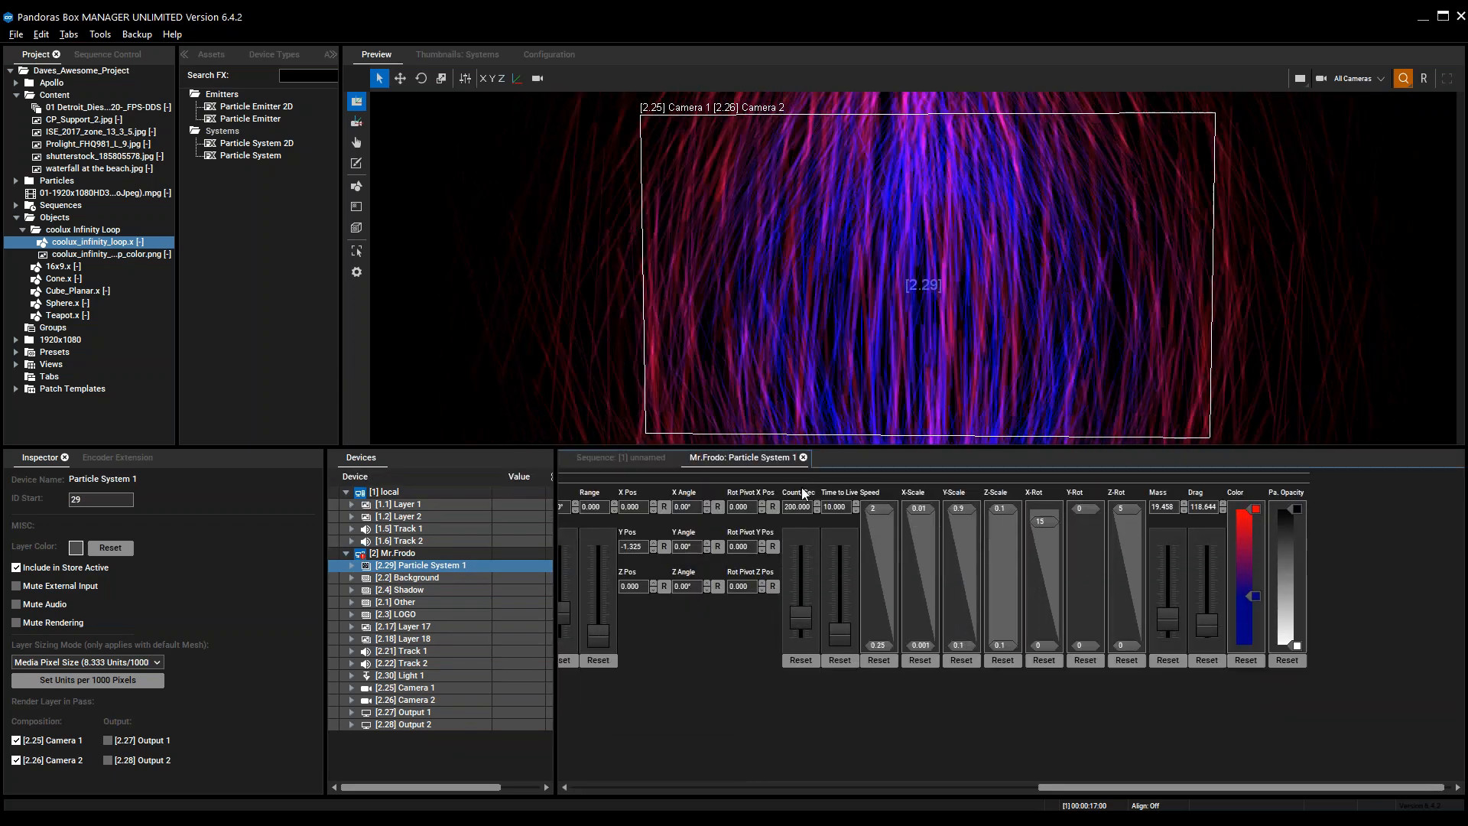
pyautogui.moveTo(1140, 791); pyautogui.dragTo(675, 771)
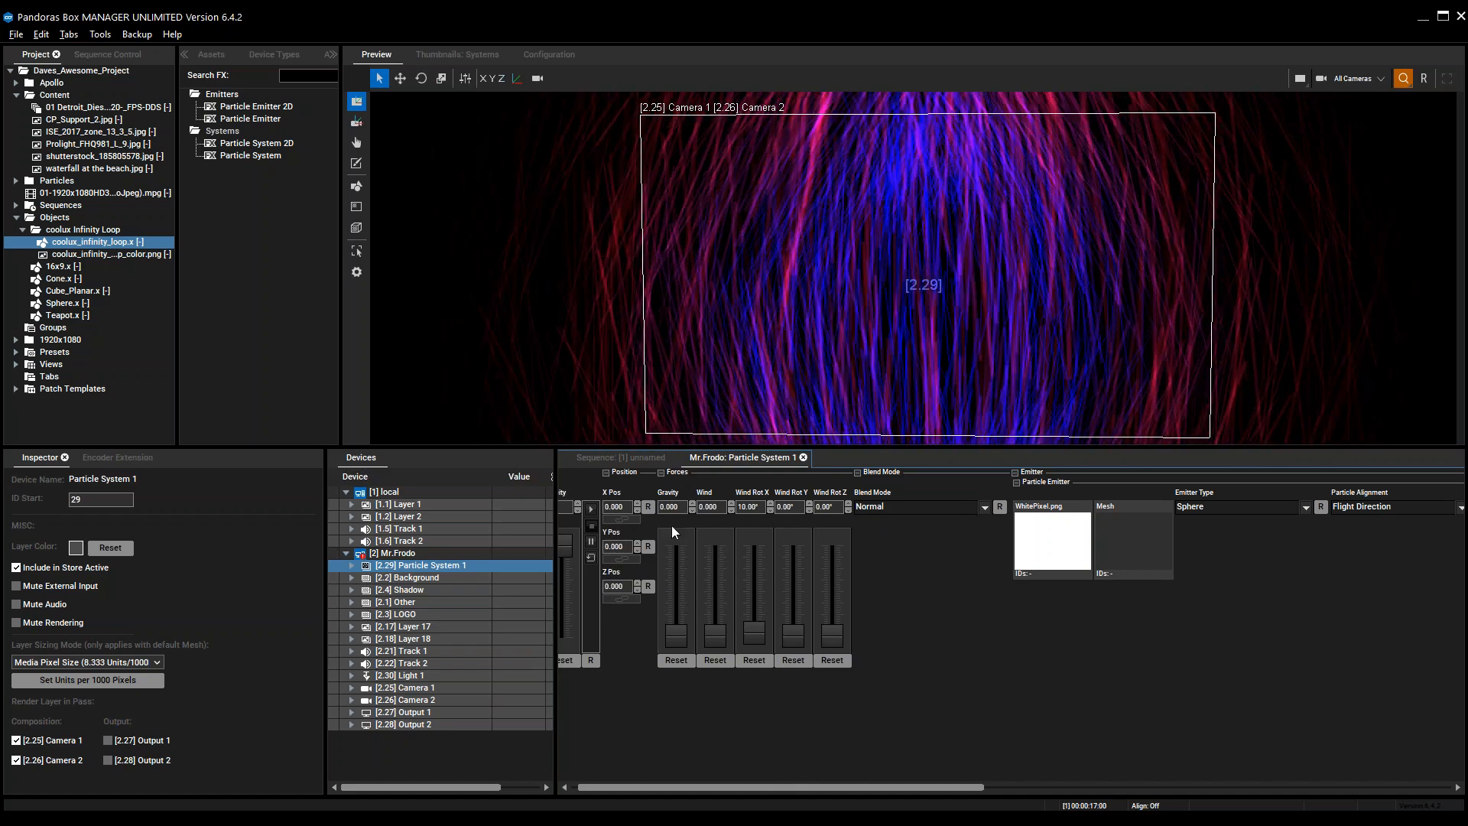
pyautogui.click(646, 458)
pyautogui.click(728, 457)
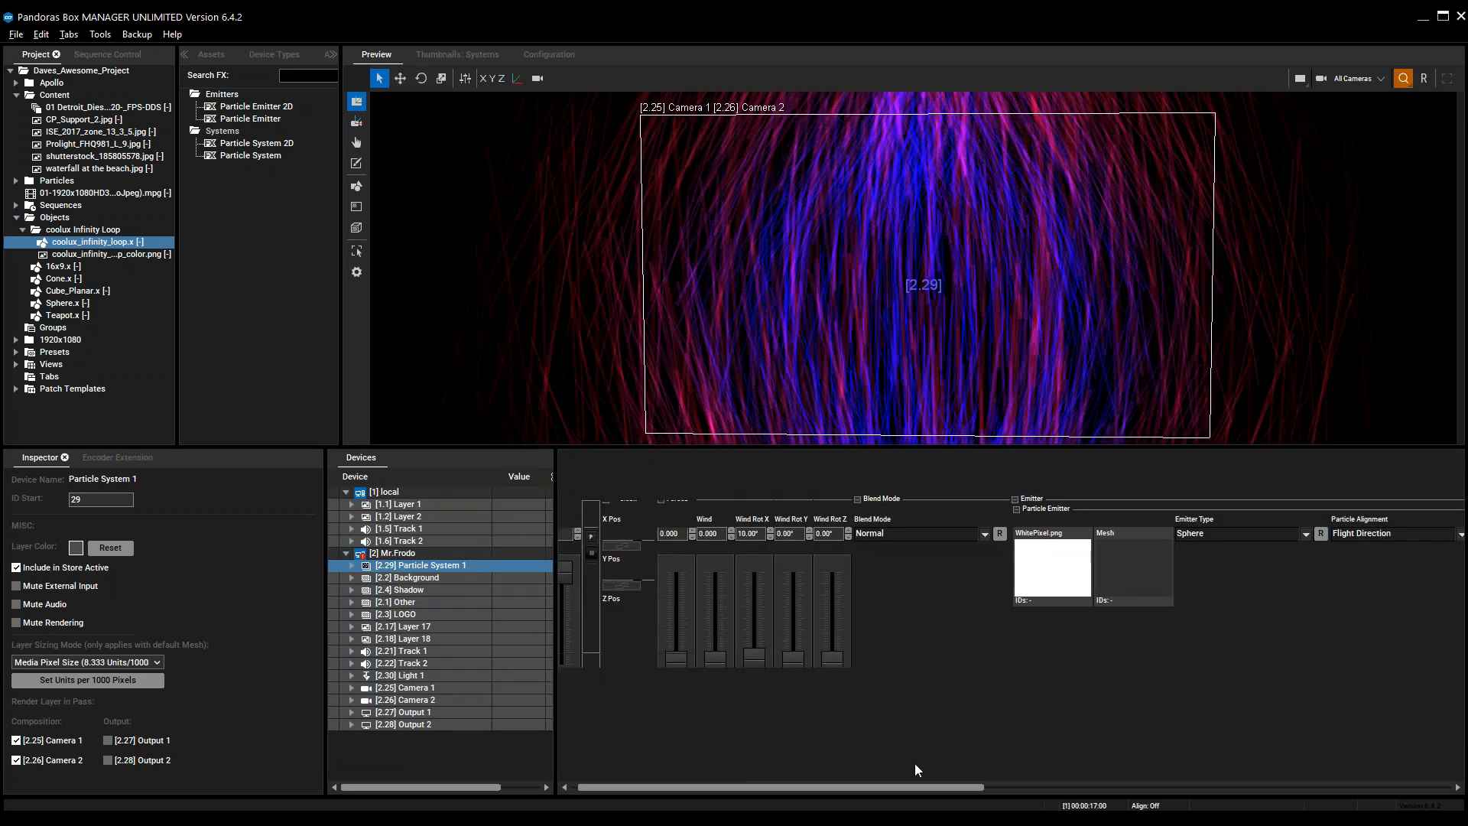
pyautogui.moveTo(901, 789); pyautogui.dragTo(1388, 791)
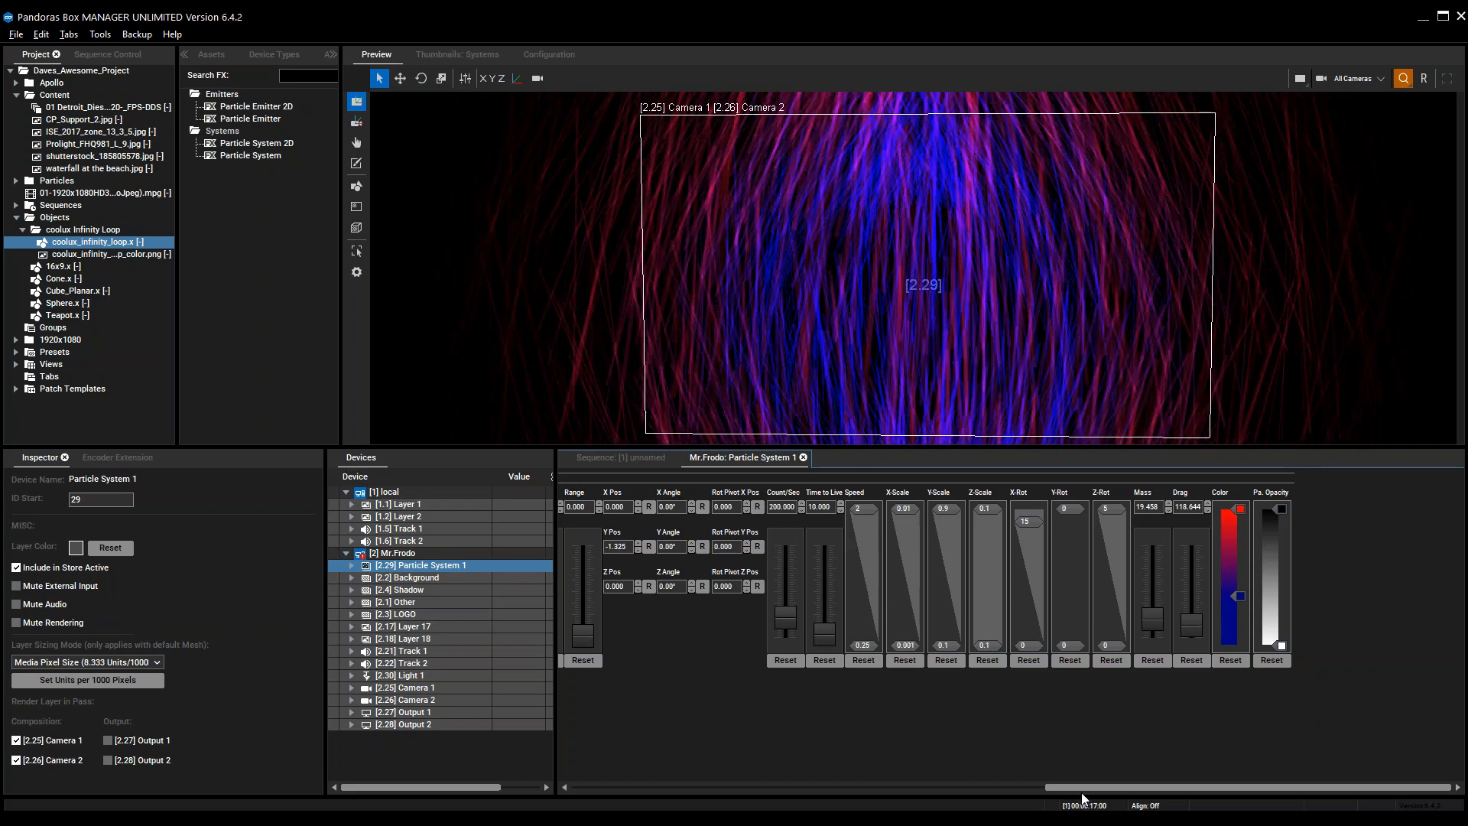
# Set the starting particle Speed of Particle System 1 to 10
pyautogui.moveTo(1081, 788); pyautogui.dragTo(1003, 734)
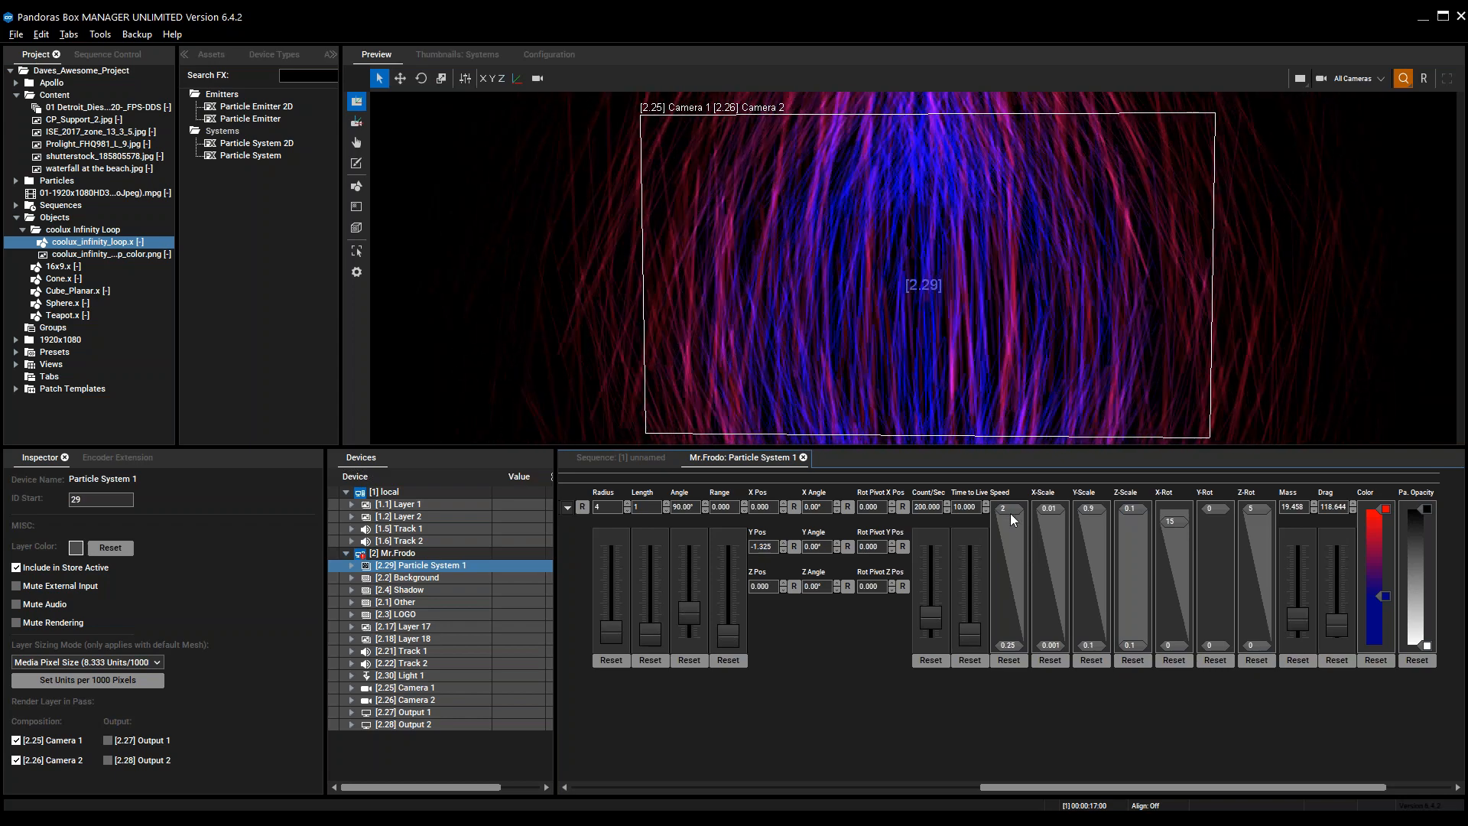
pyautogui.doubleClick(1008, 509)
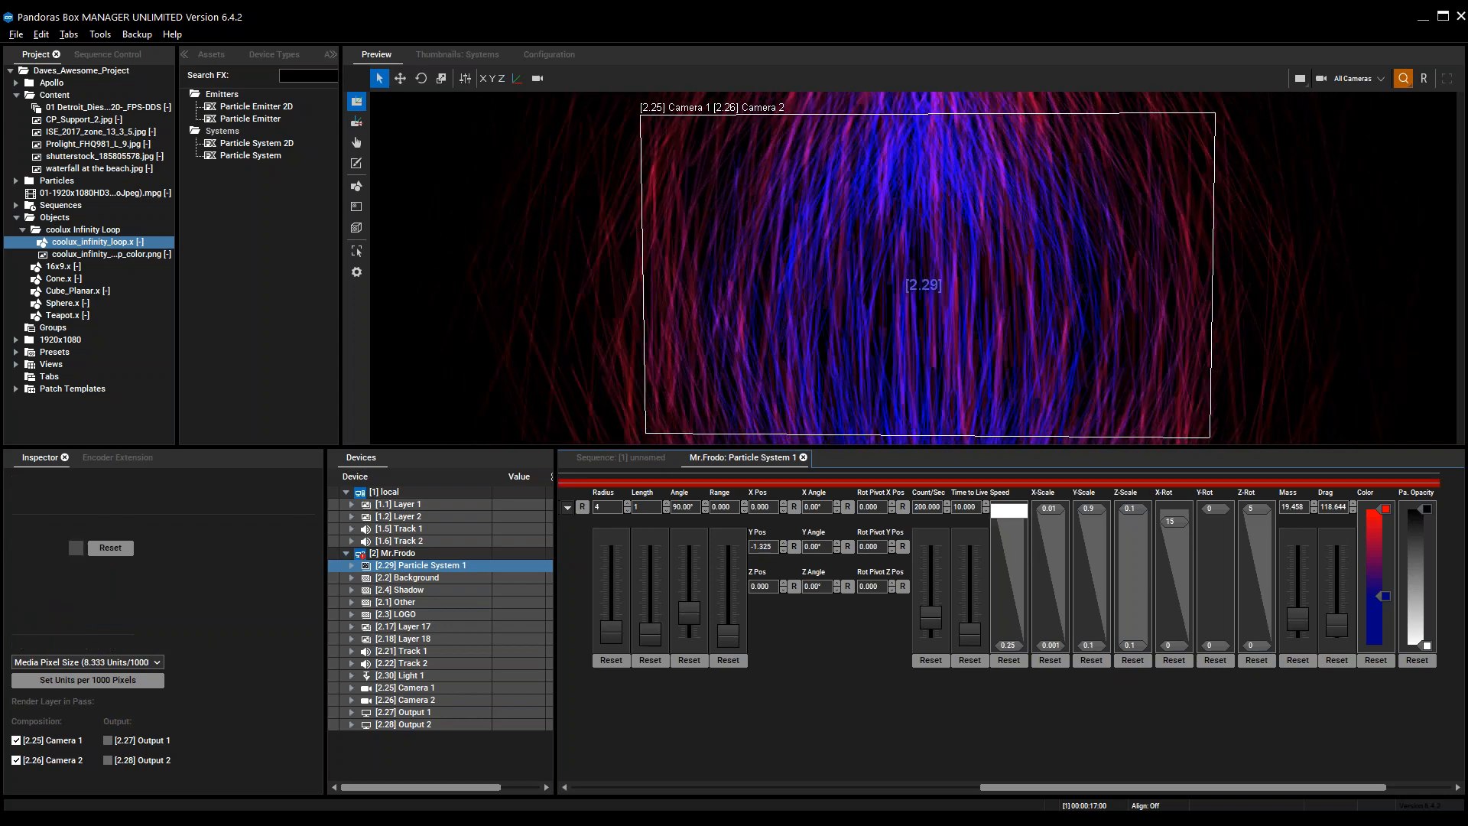
pyautogui.write('10')
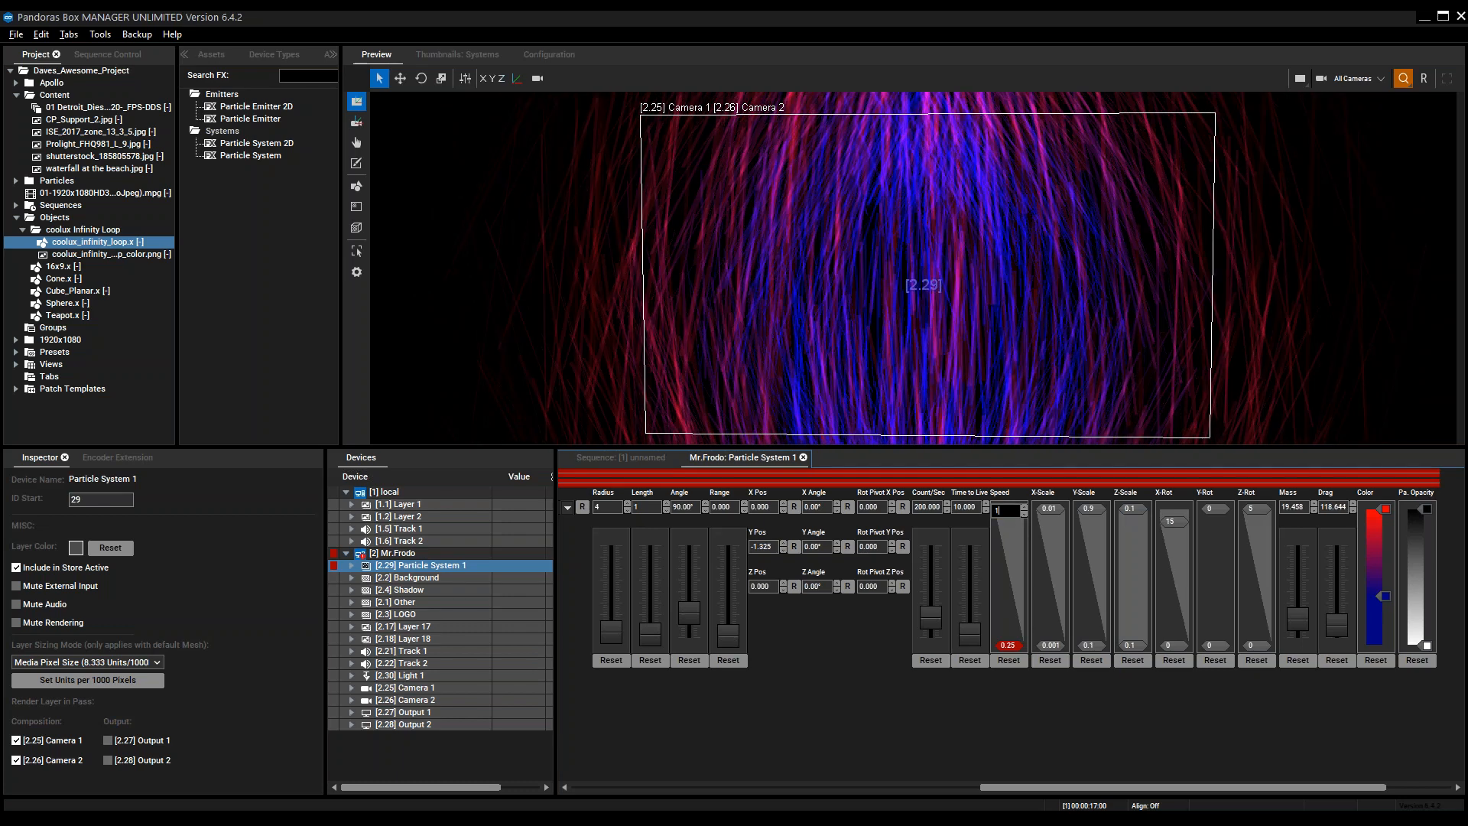
pyautogui.press('Return')
# Try shifting the 10 and 0.25 keys along the particle Speed gradient, and return the 0.25 key to the gradient's end
pyautogui.moveTo(1008, 506); pyautogui.dragTo(1012, 548)
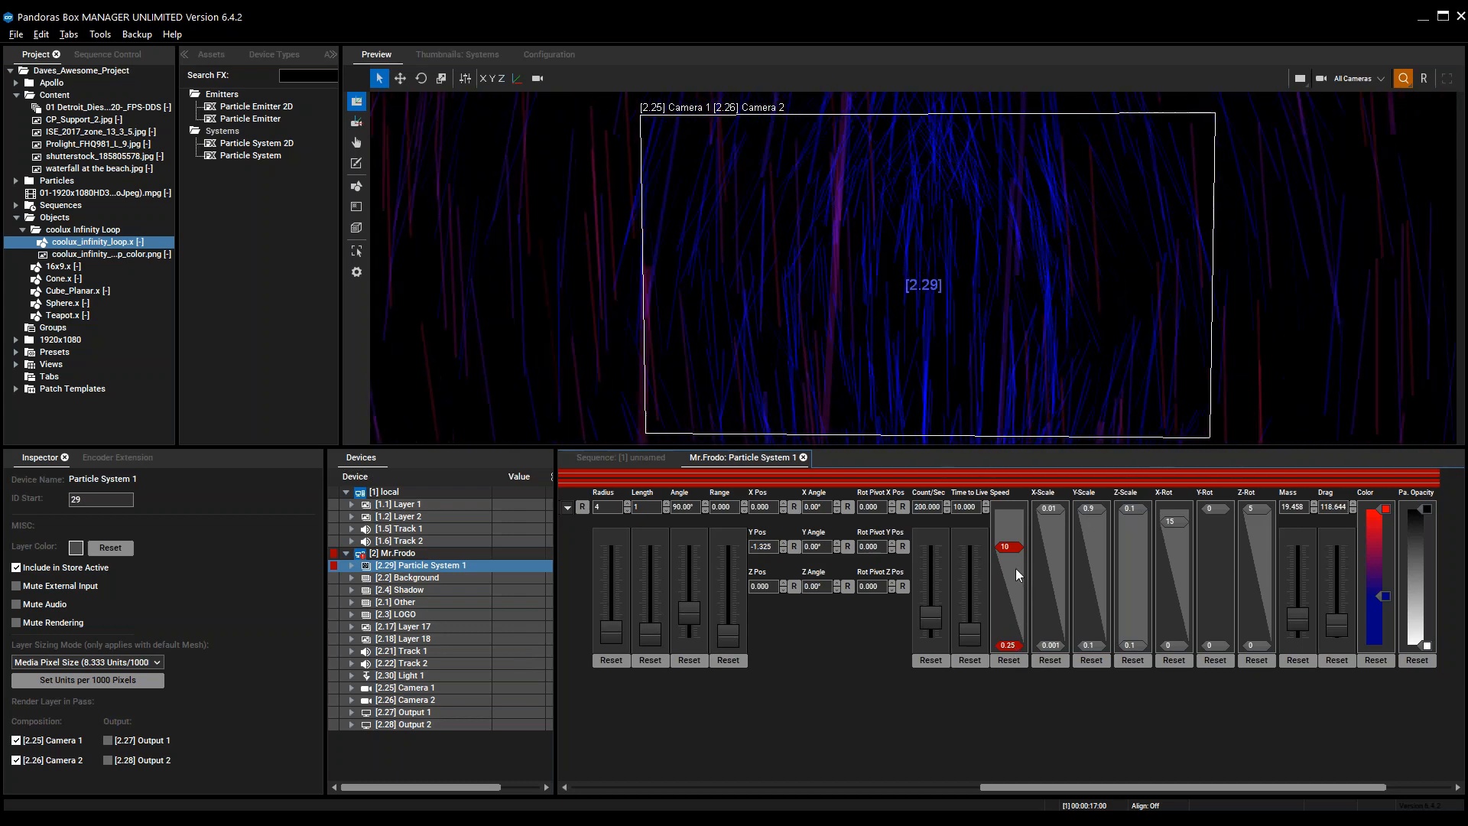
pyautogui.moveTo(1008, 546); pyautogui.dragTo(1010, 528)
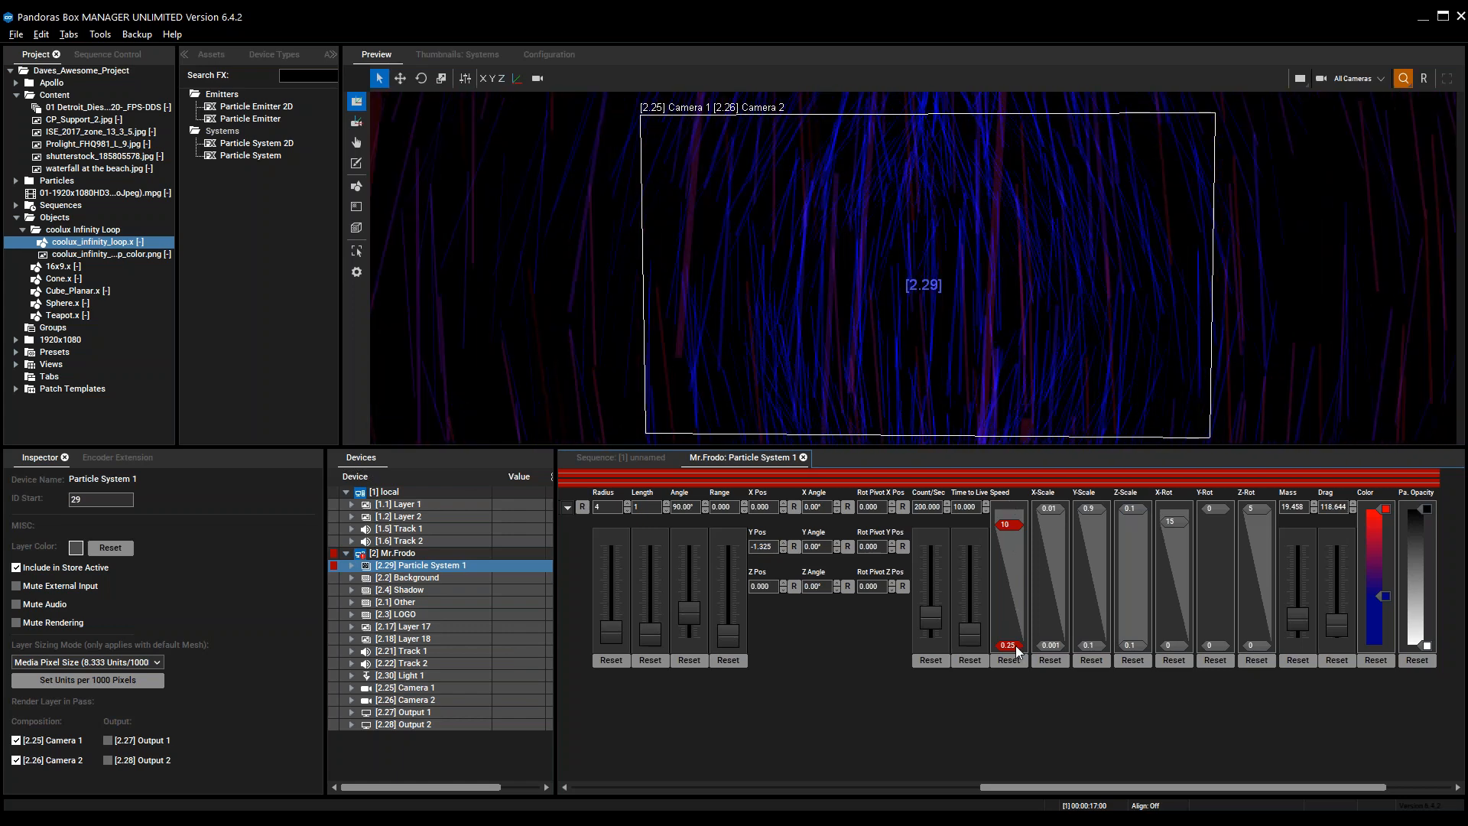
pyautogui.moveTo(1017, 648); pyautogui.dragTo(1015, 601)
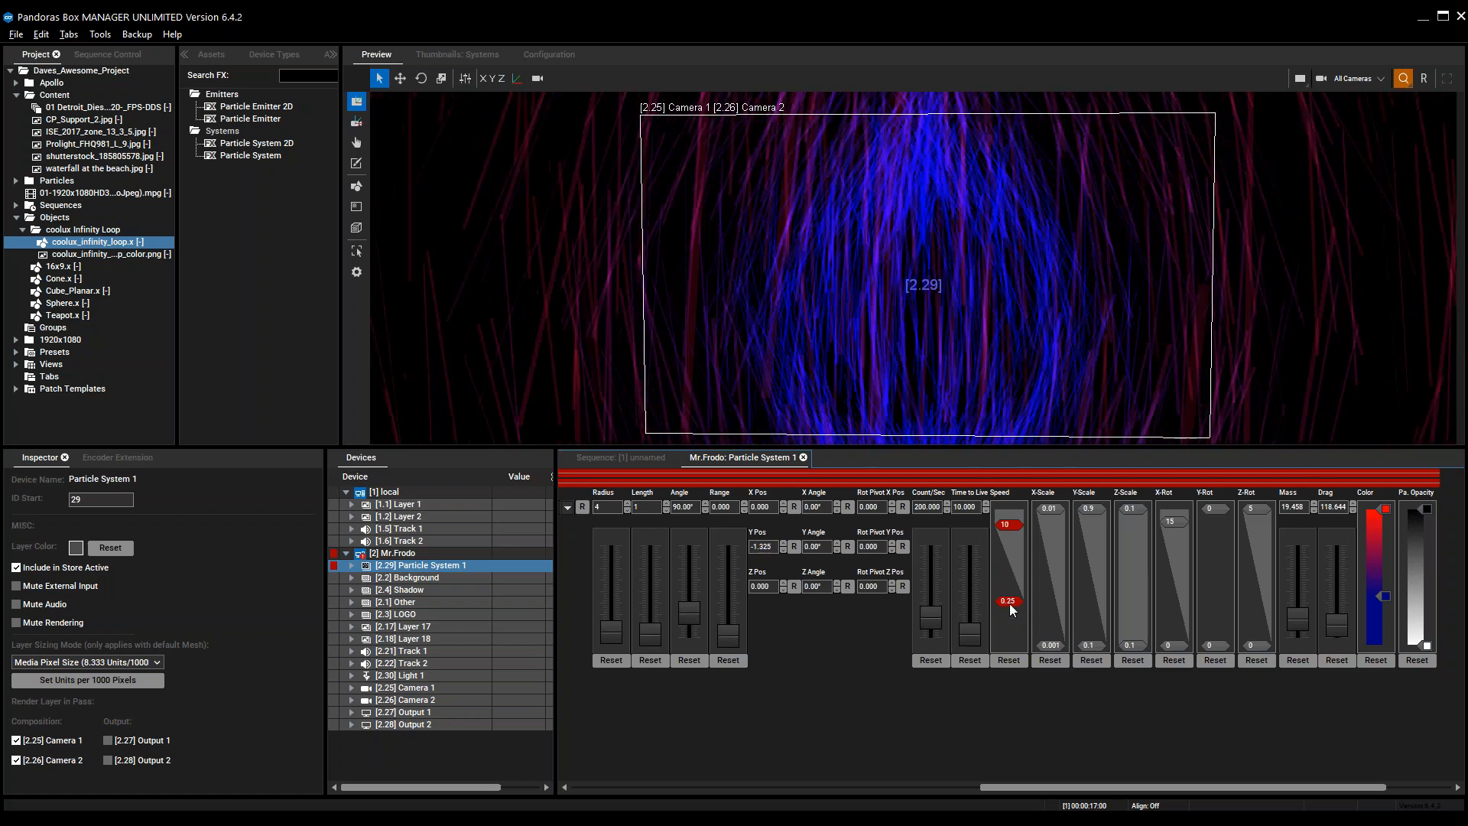
pyautogui.moveTo(1009, 602); pyautogui.dragTo(1012, 654)
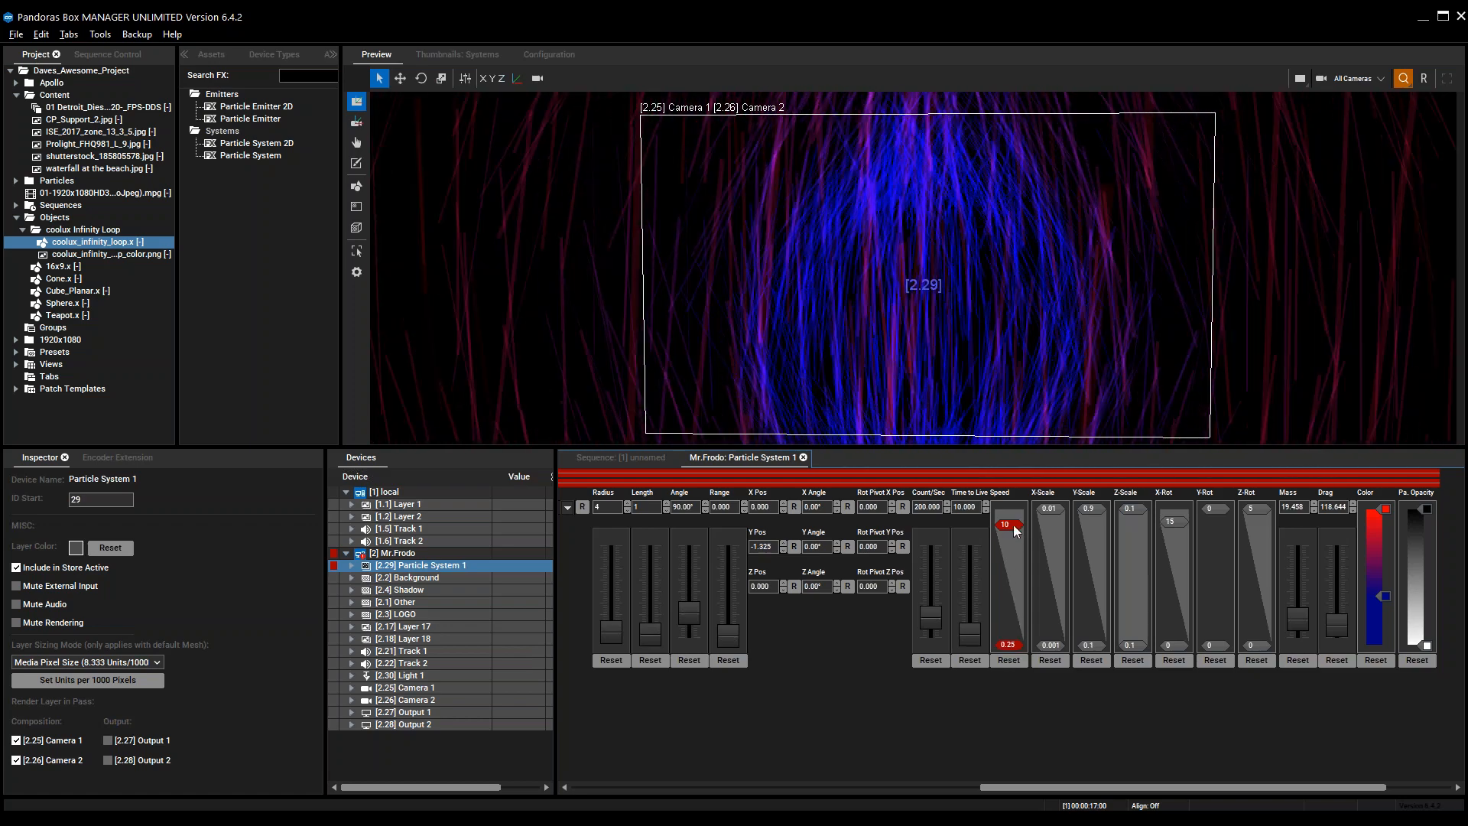
# Try holding Speed 10 for most of the particle lifetime, return that key to the start, and add and remove a middle Speed key
pyautogui.moveTo(1012, 525); pyautogui.dragTo(1017, 601)
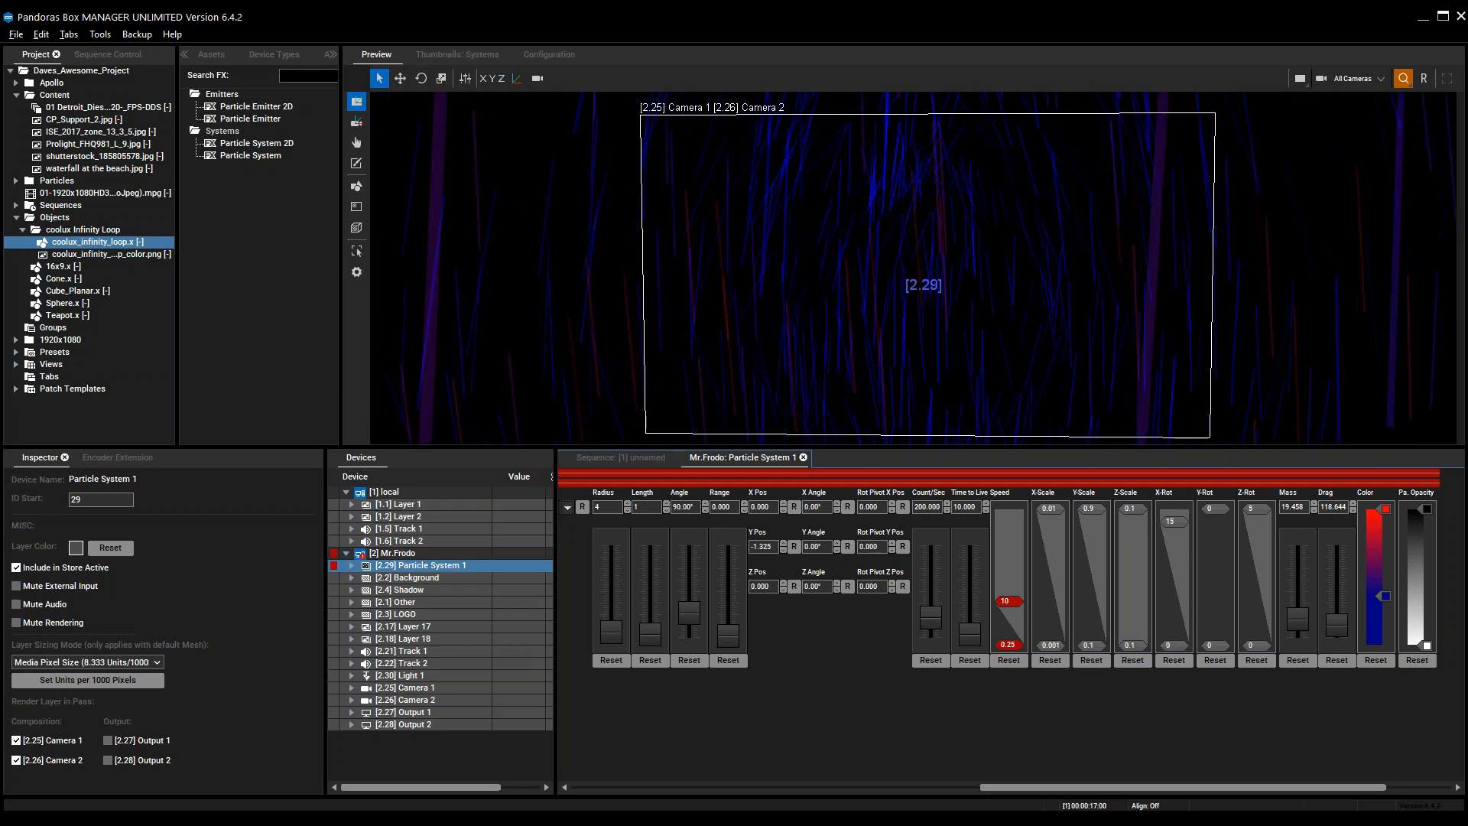
pyautogui.scroll(-10, 954, 308)
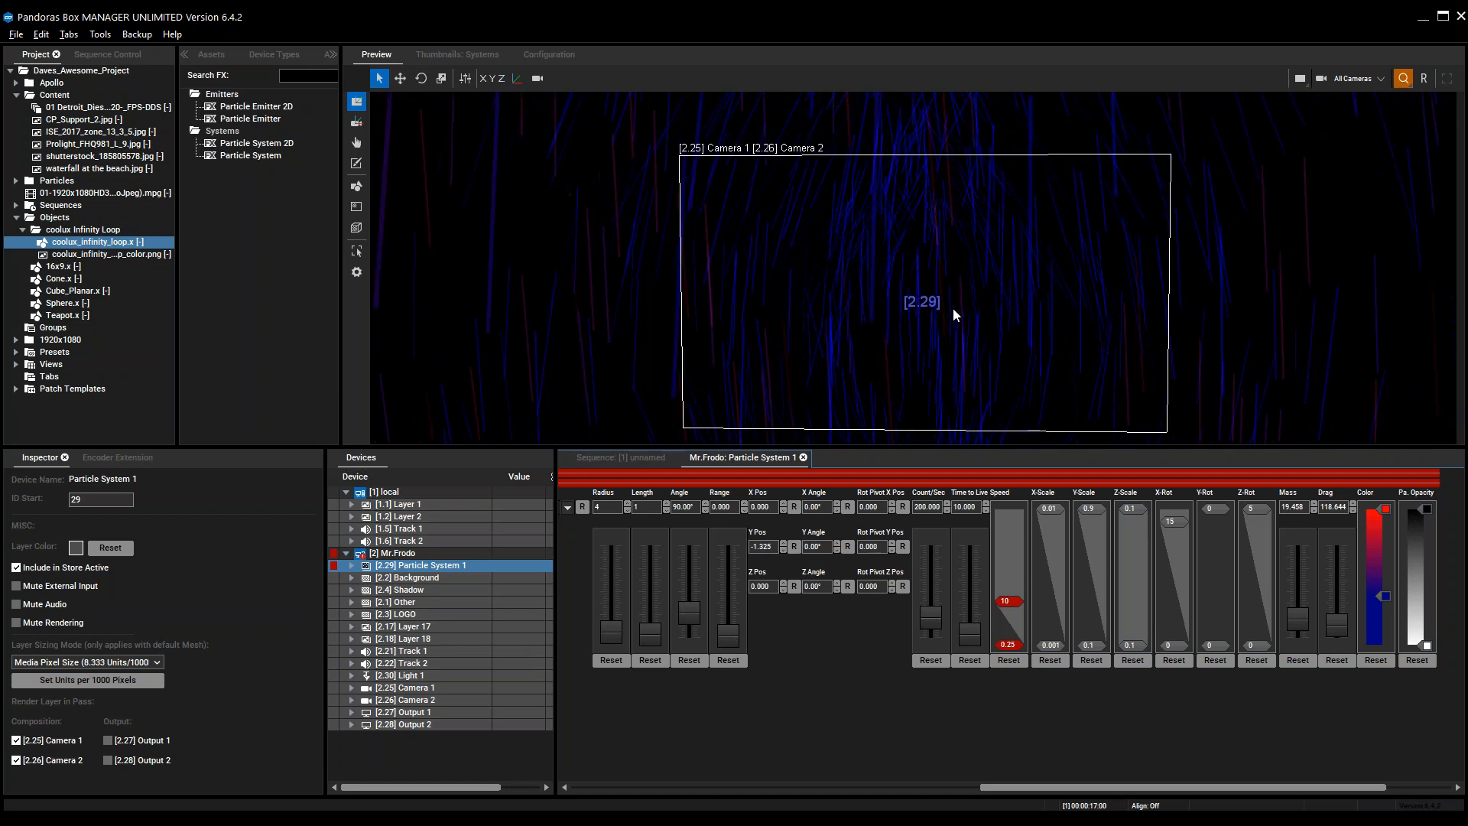
pyautogui.scroll(-6, 963, 315)
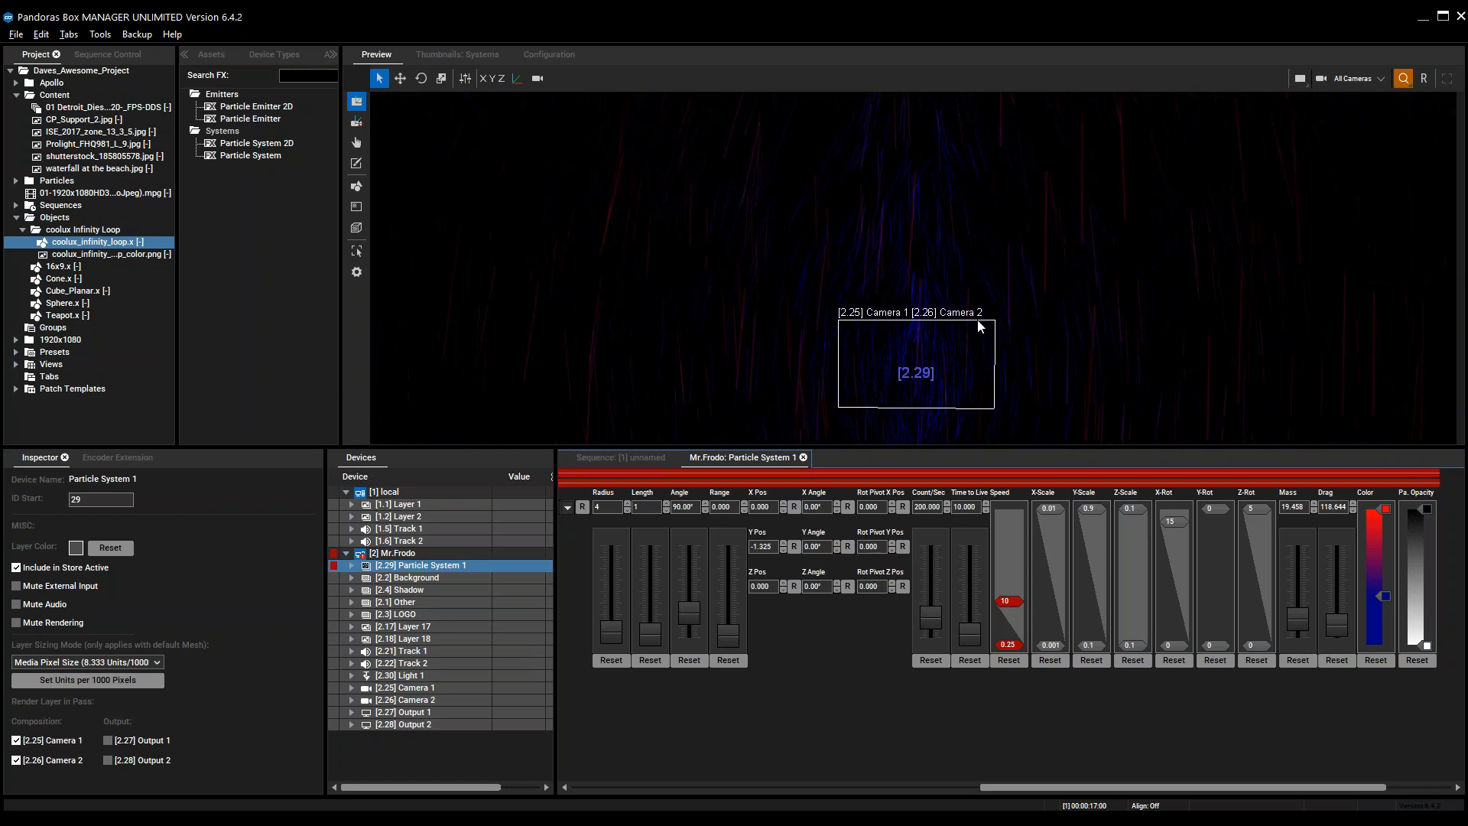
pyautogui.scroll(-4, 980, 319)
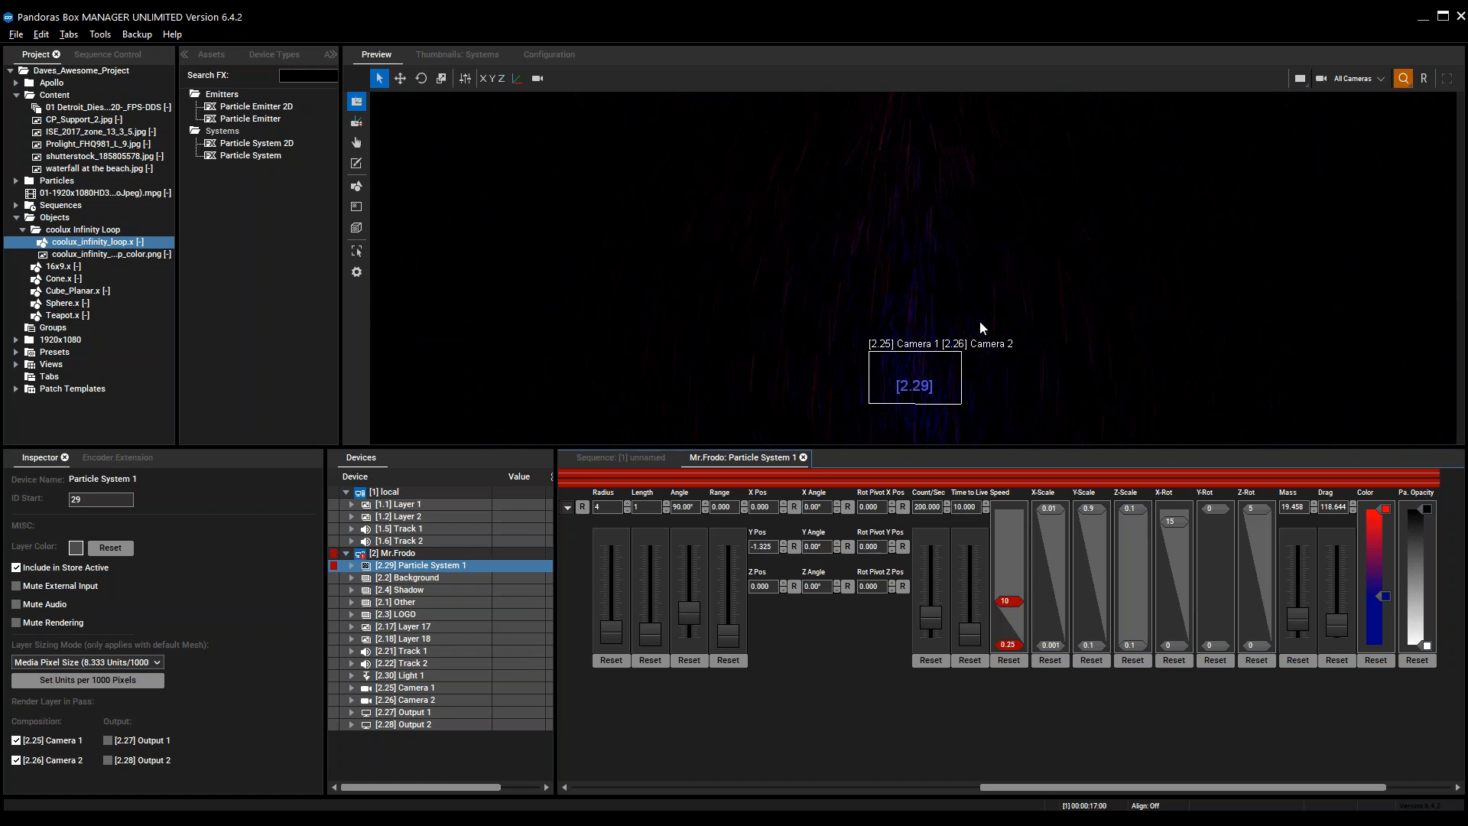
pyautogui.scroll(-1, 979, 331)
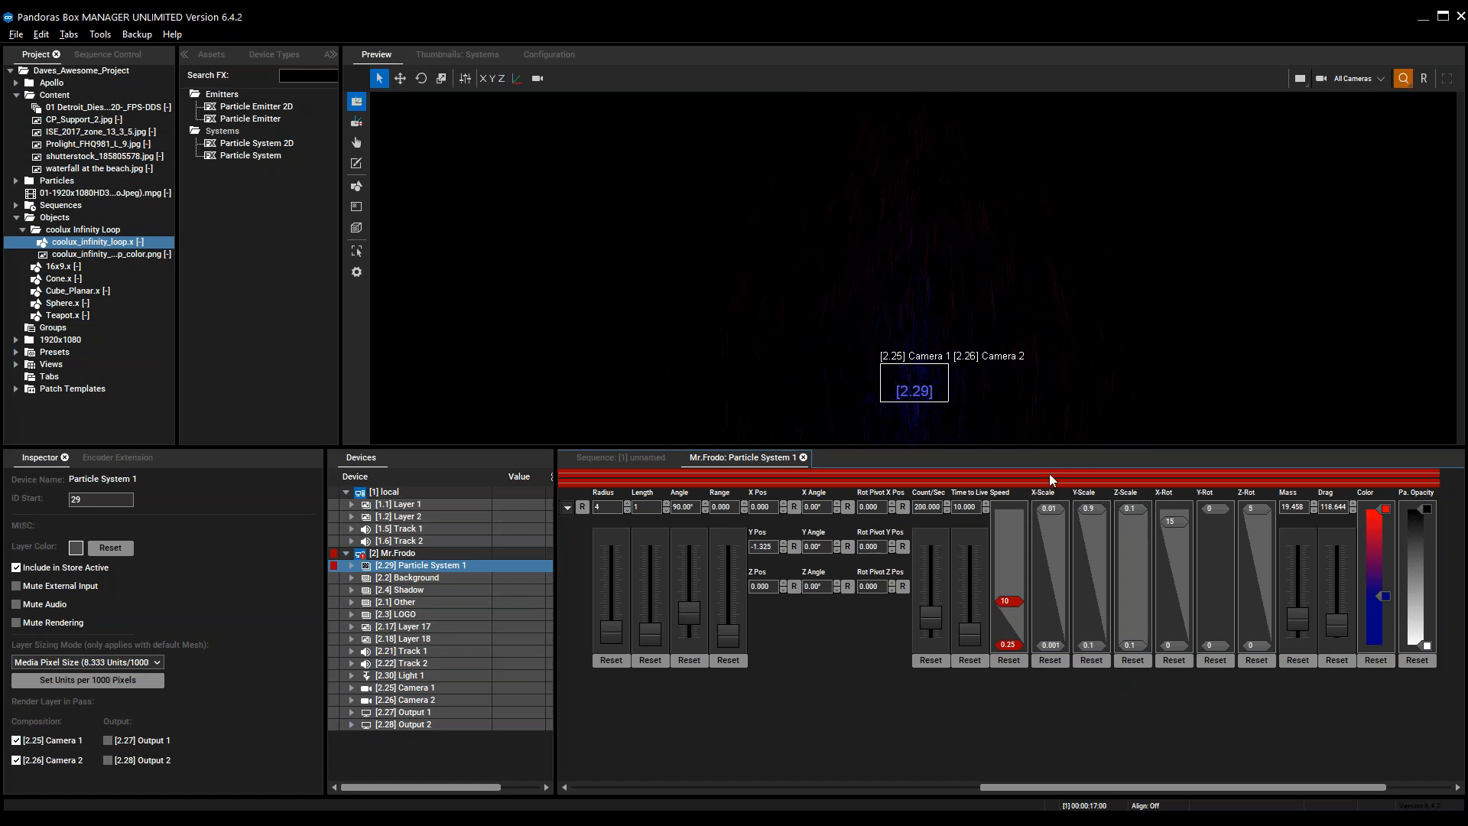
pyautogui.moveTo(1010, 541); pyautogui.dragTo(1010, 514)
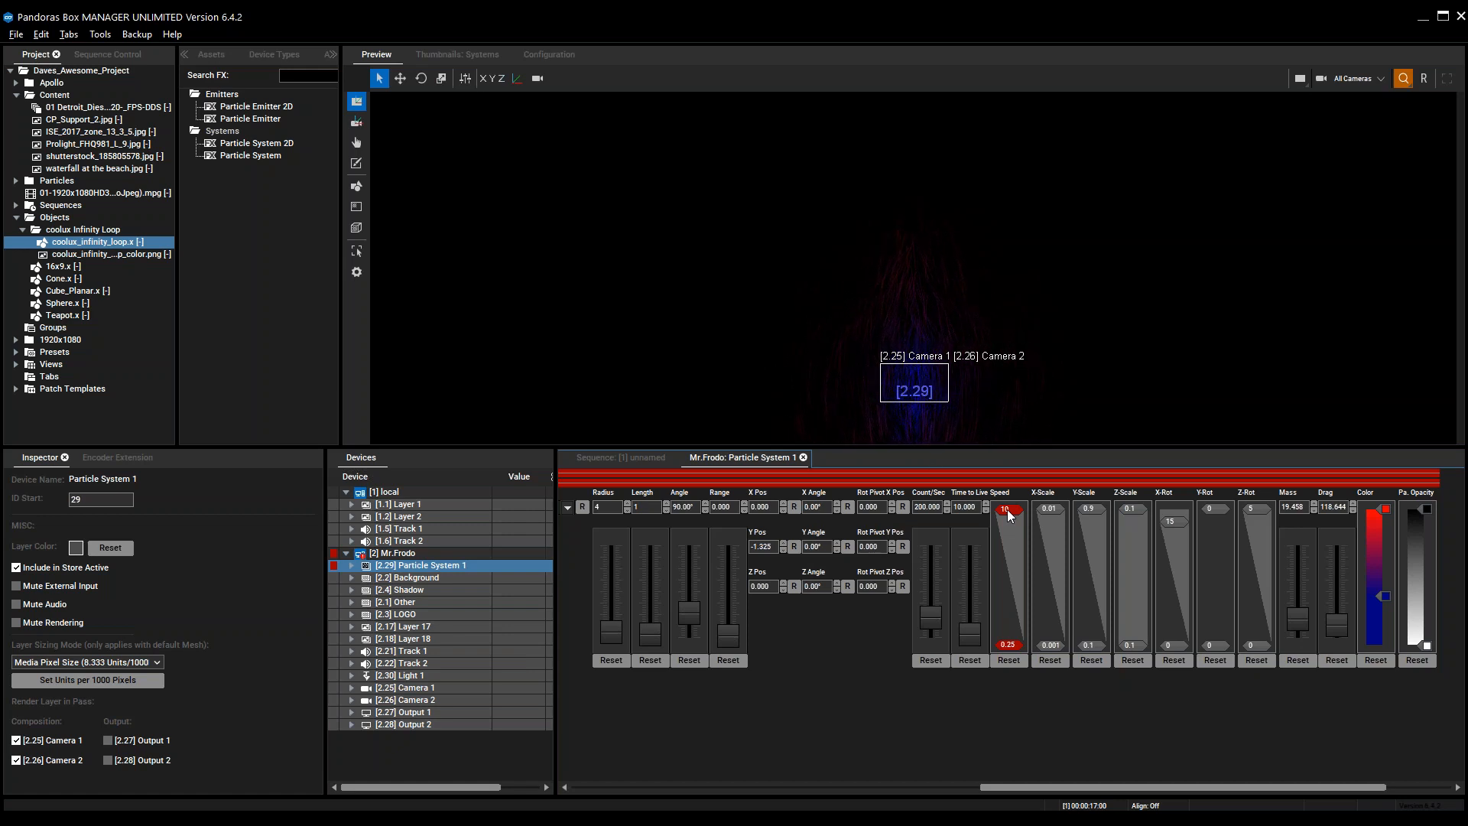
pyautogui.click(1008, 579)
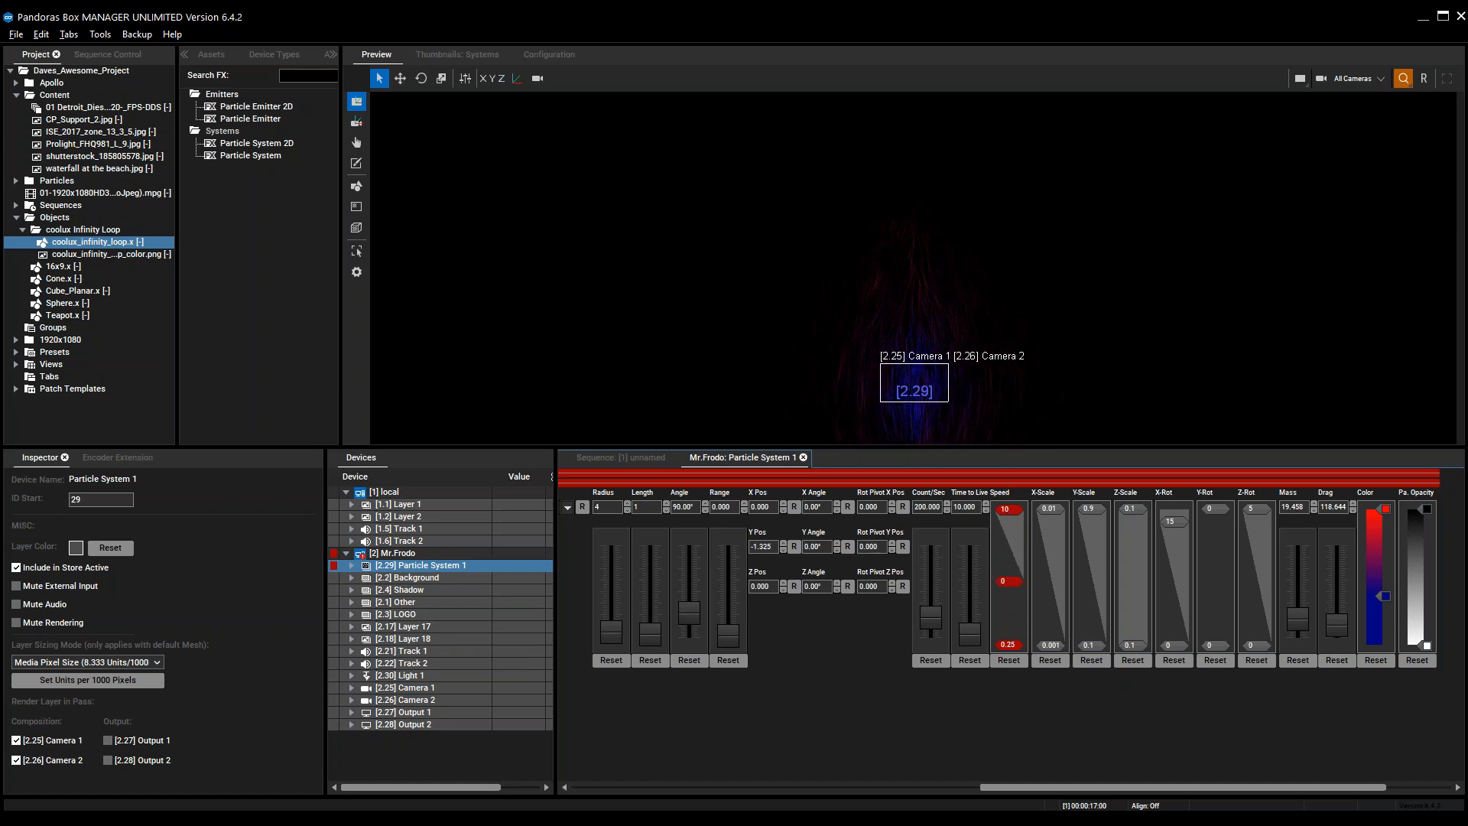
pyautogui.rightClick(1025, 585)
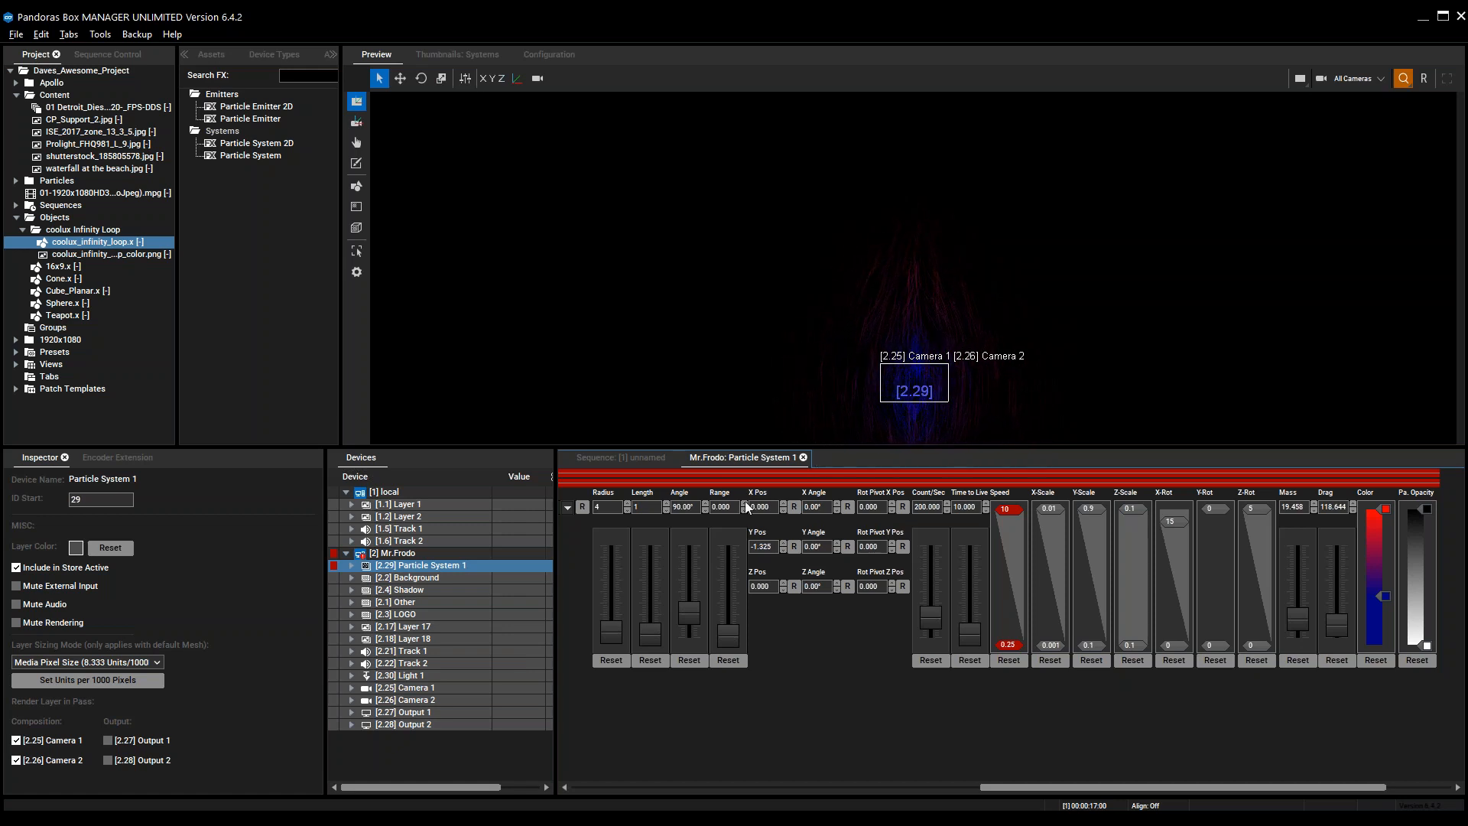
# Advance the sequence to 00:00:18:11 with the camera frame centered in the preview, and move the ring particle emitter around
pyautogui.click(627, 458)
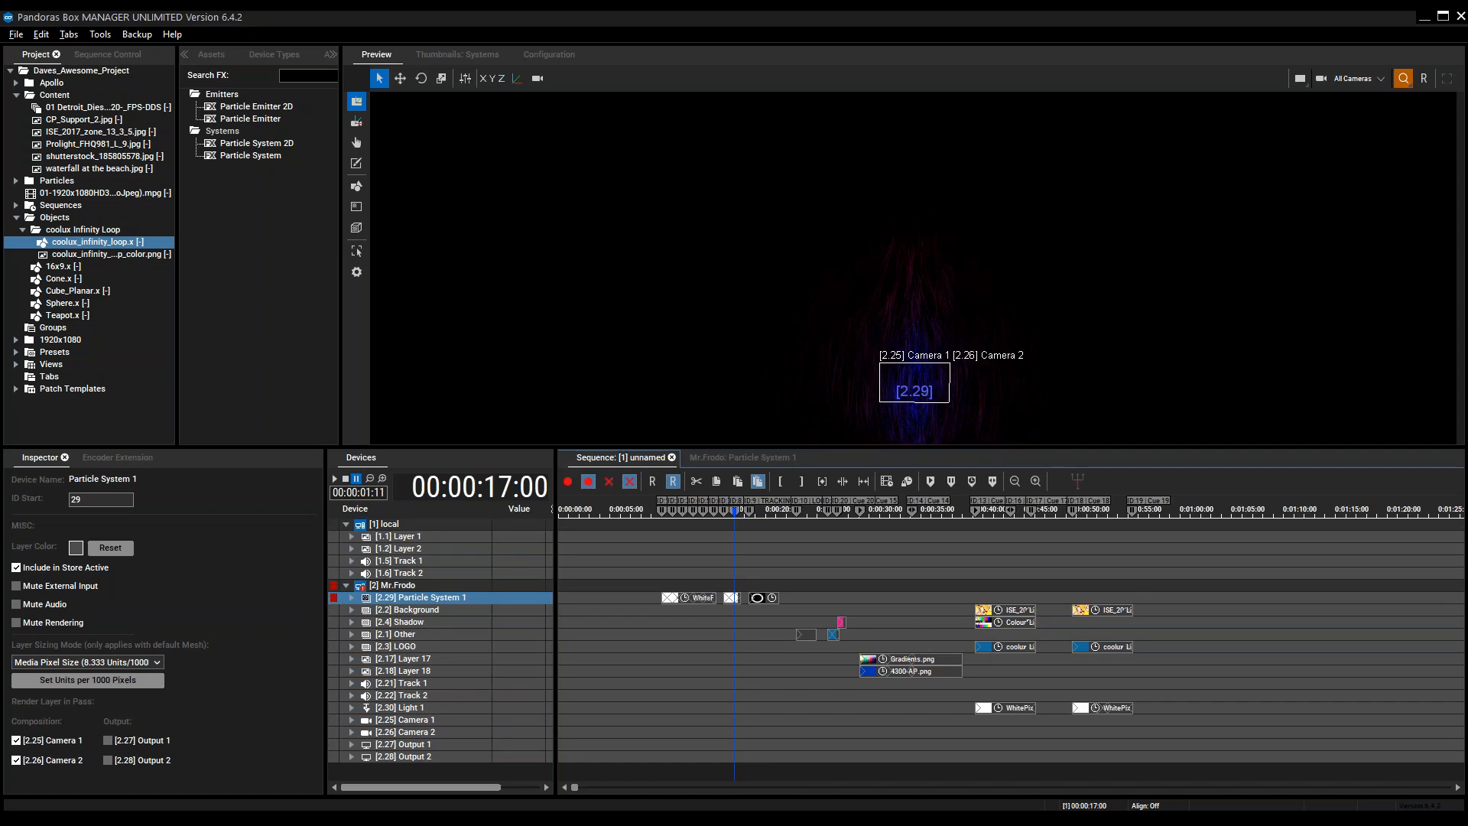
pyautogui.click(1424, 78)
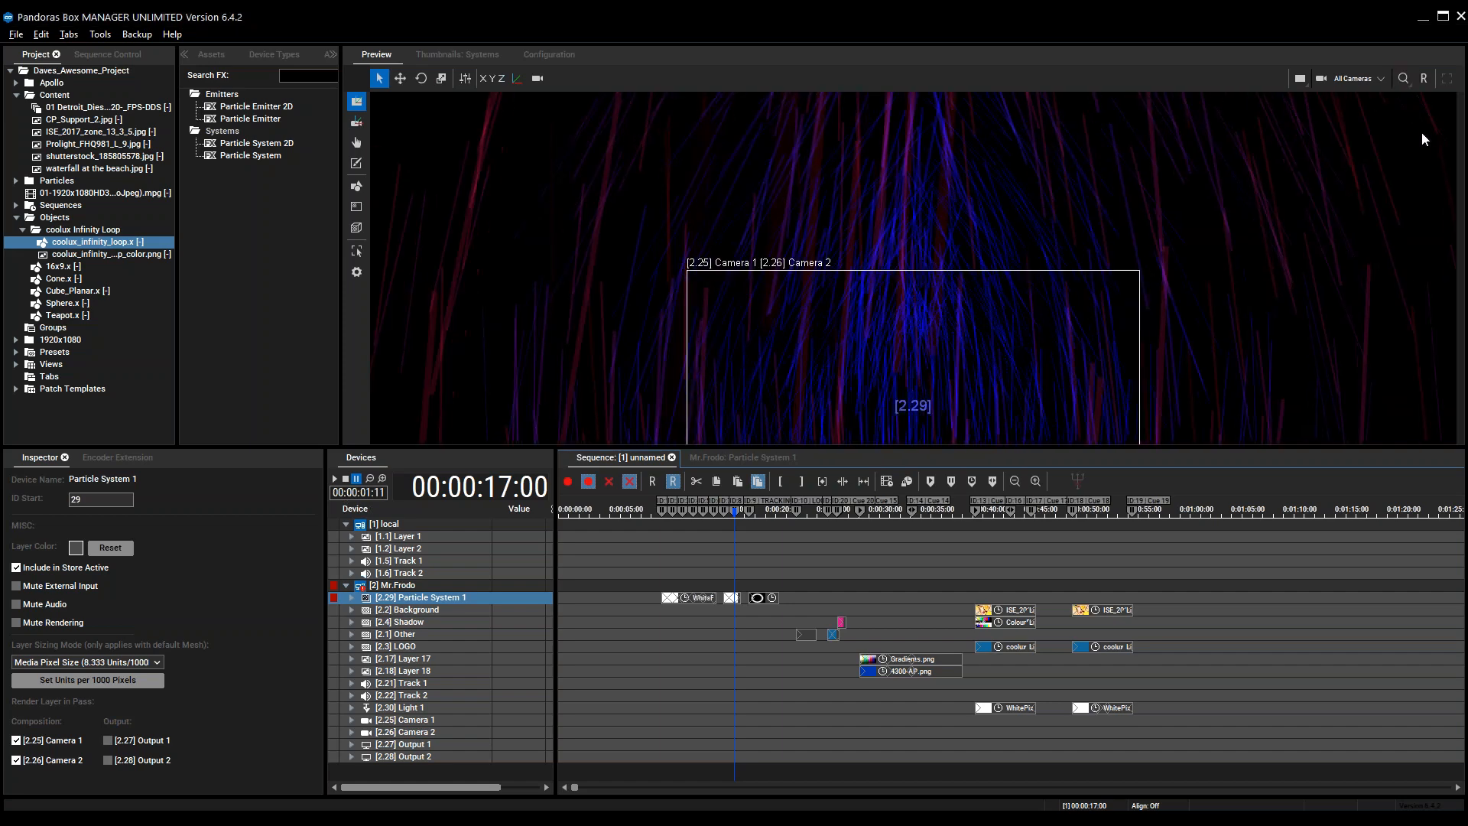
pyautogui.scroll(4, 995, 387)
pyautogui.moveTo(994, 387); pyautogui.dragTo(1027, 273, button='middle')
pyautogui.scroll(-3, 1028, 273)
pyautogui.moveTo(1017, 366); pyautogui.dragTo(1029, 320, button='middle')
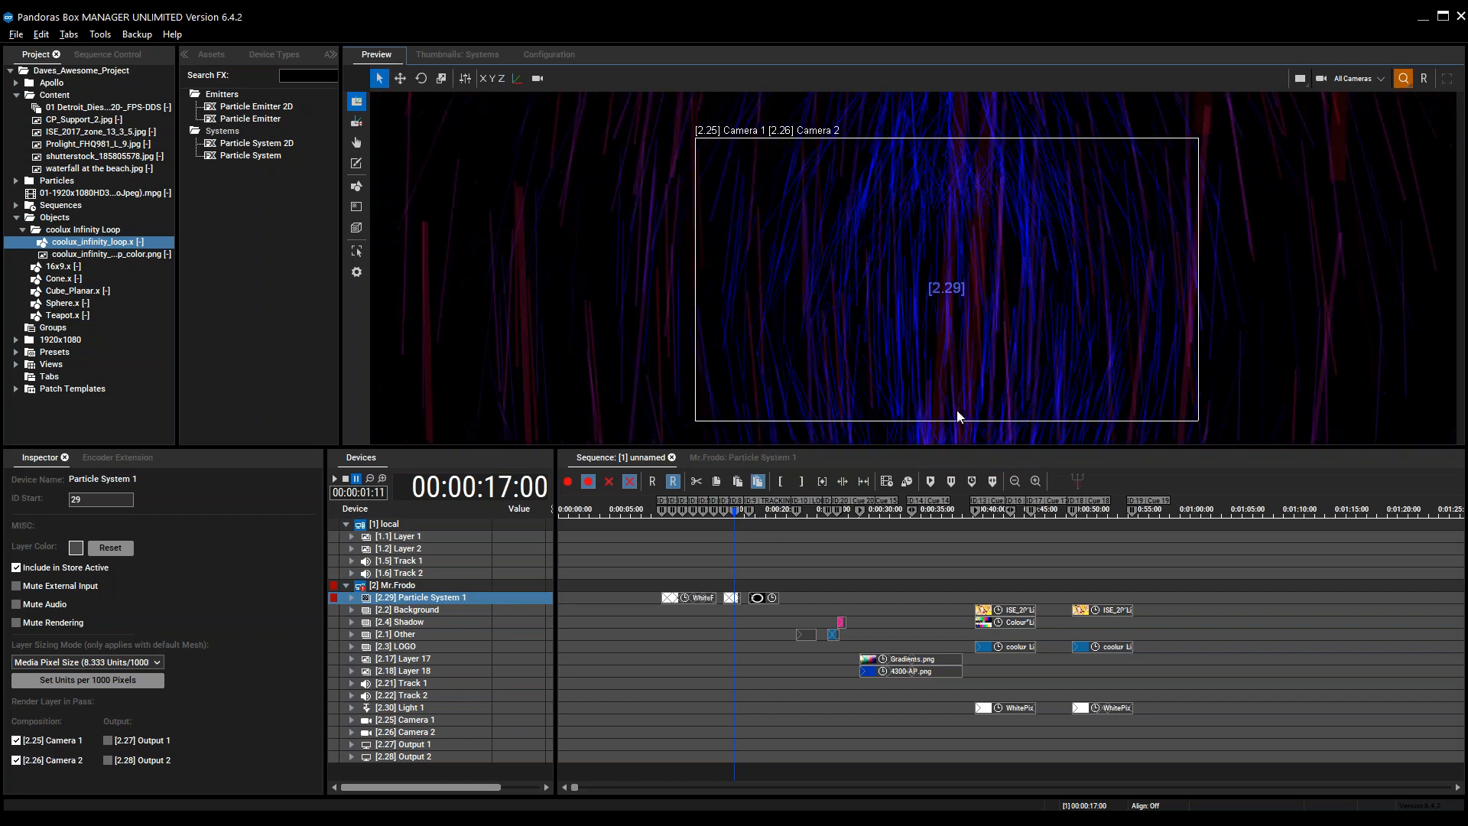
pyautogui.click(635, 462)
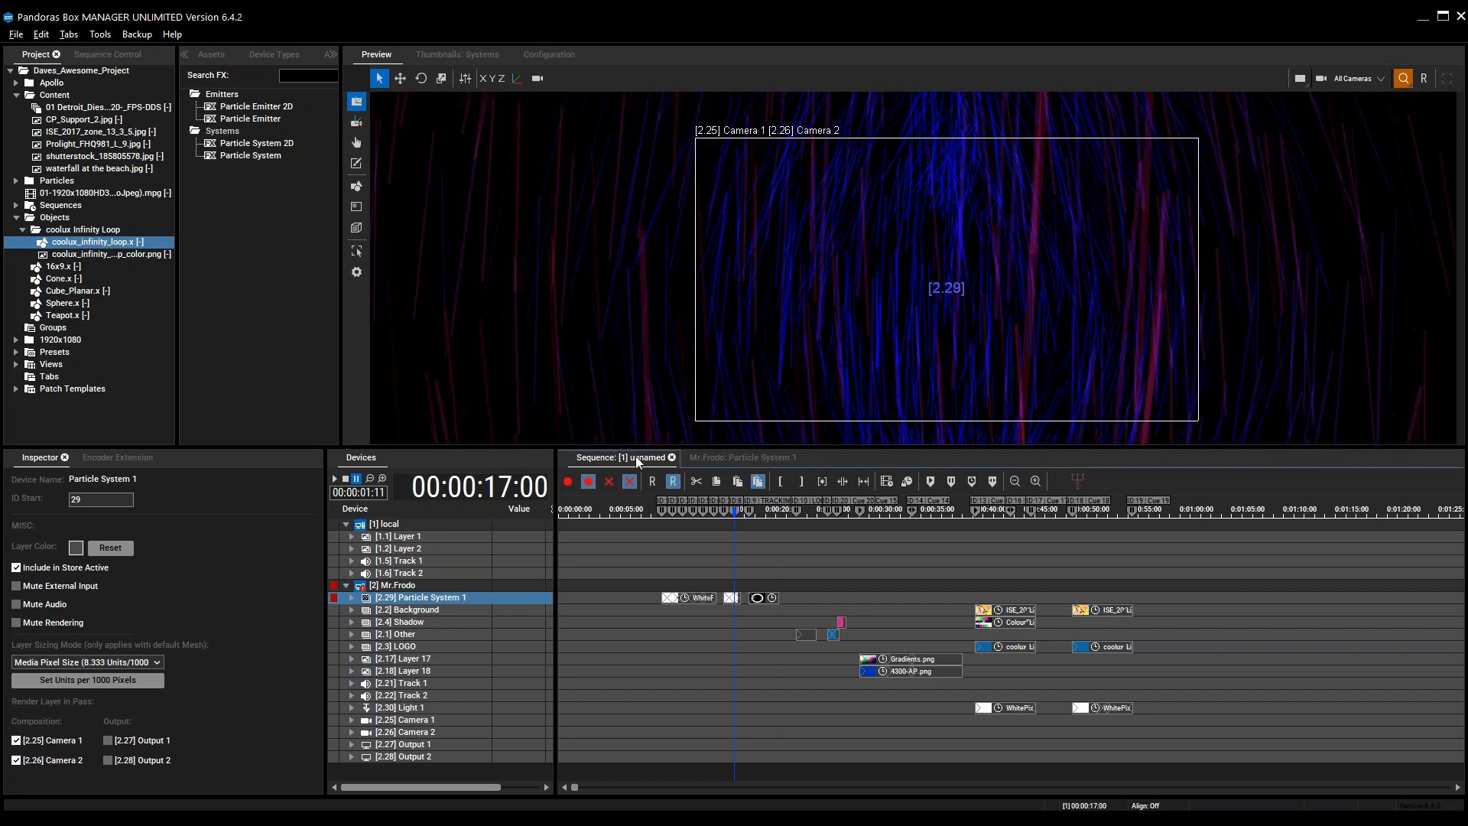
pyautogui.press('pagedown')
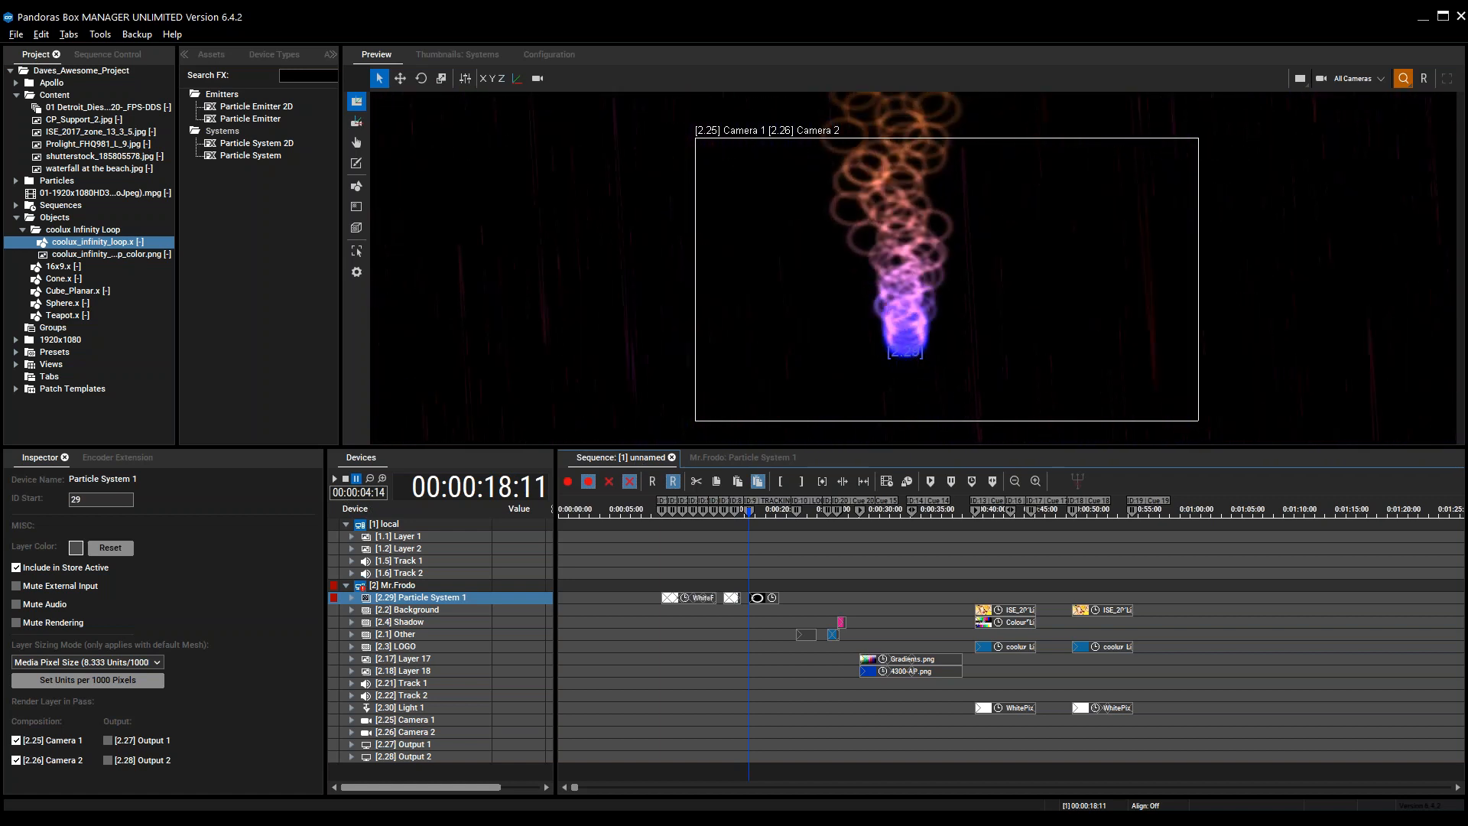
pyautogui.moveTo(907, 336); pyautogui.dragTo(538, 214)
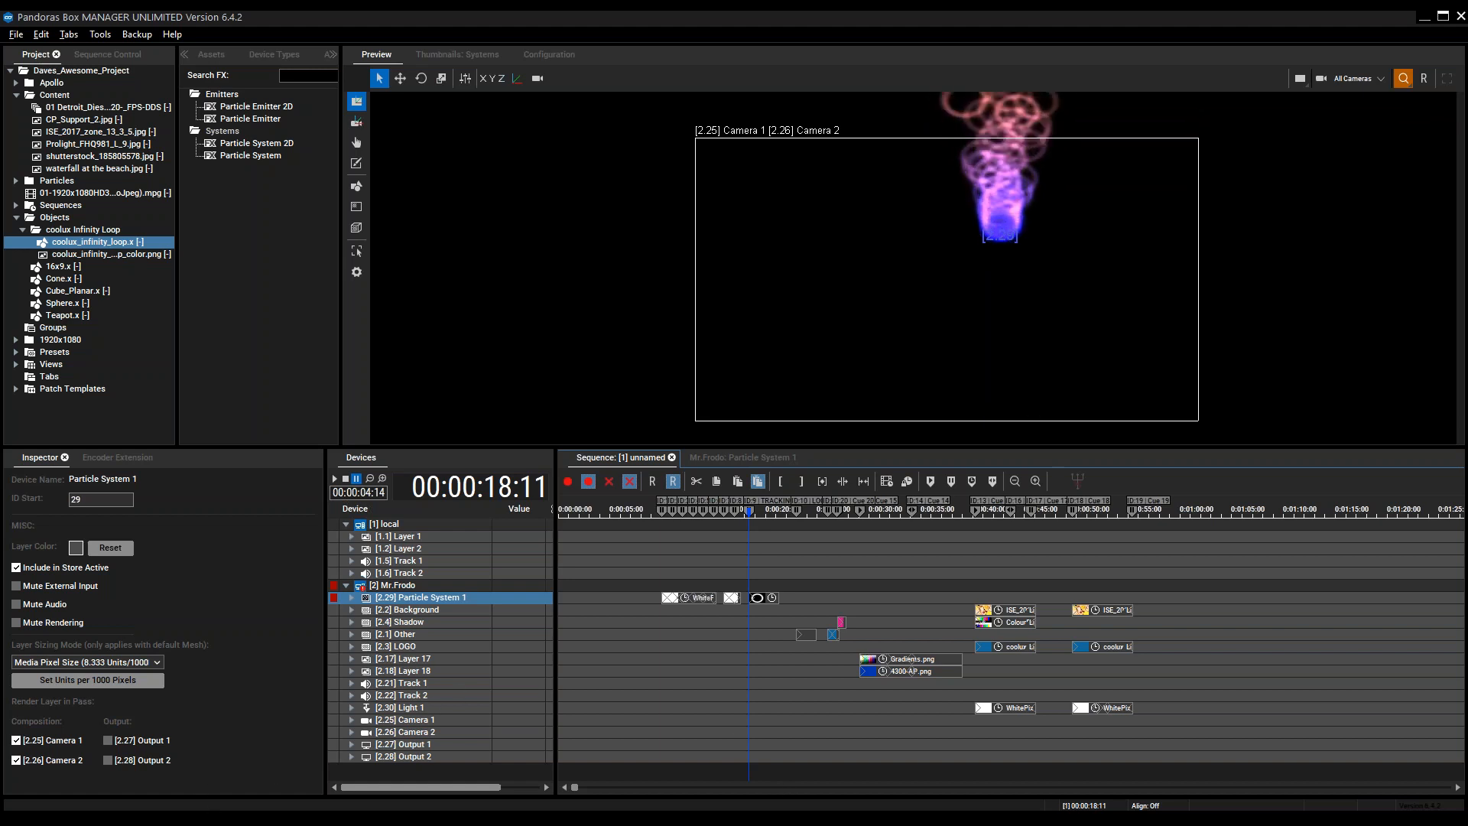
# Switch to the PowerPoint slide show and advance to the Questions slide
pyautogui.moveTo(210, 819)
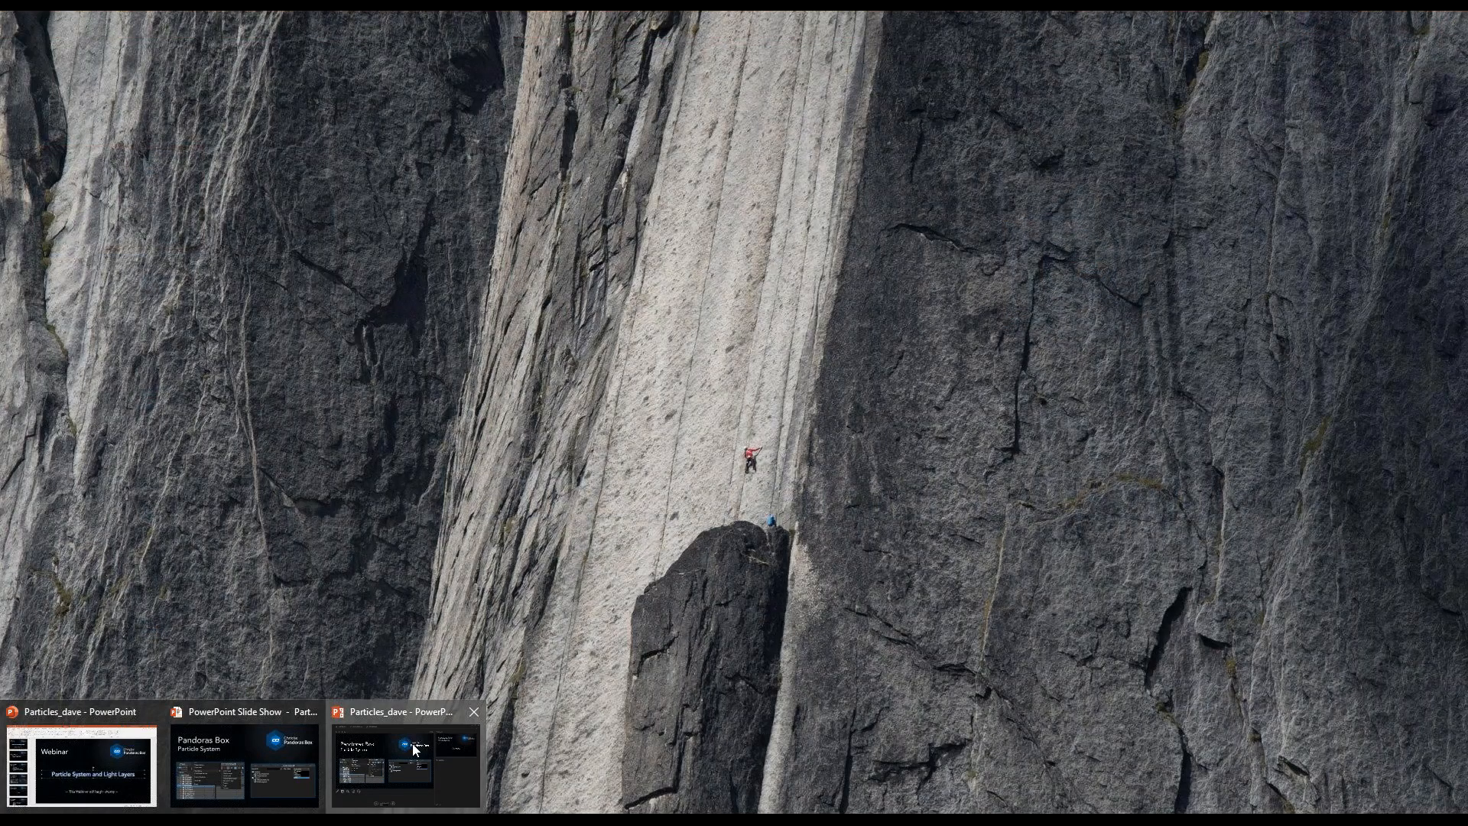
pyautogui.click(413, 750)
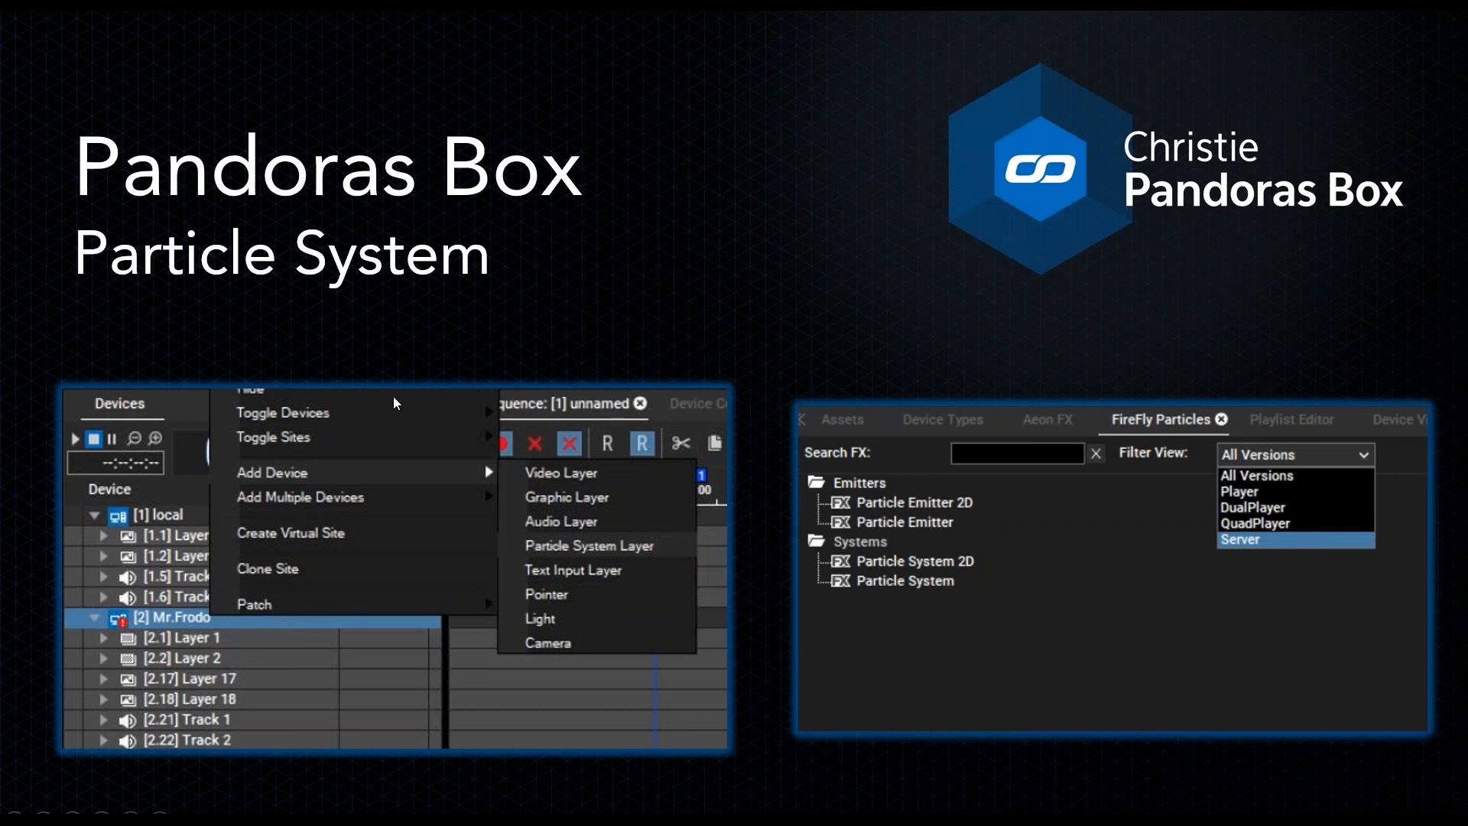
pyautogui.press('Right')
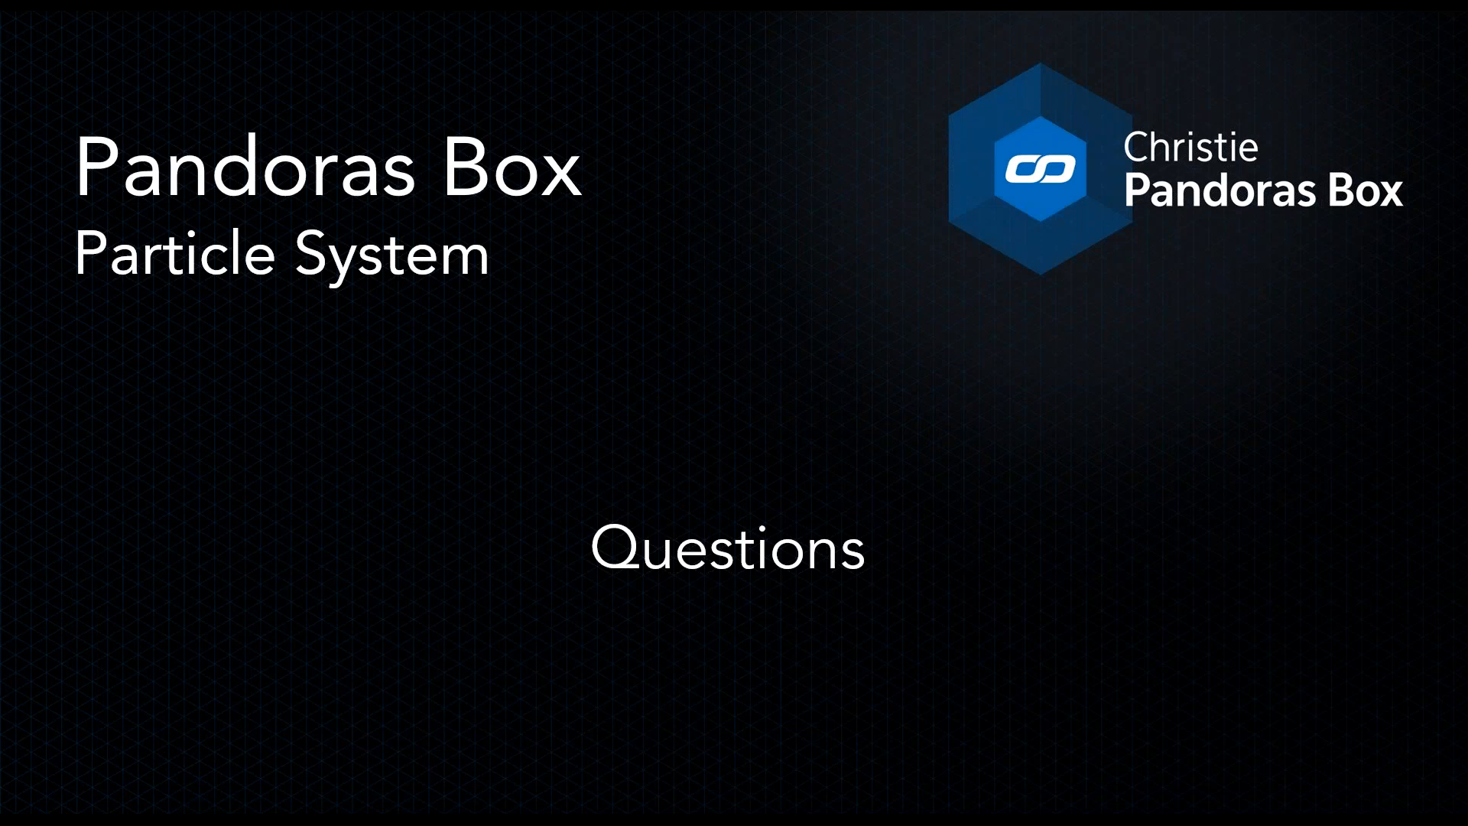
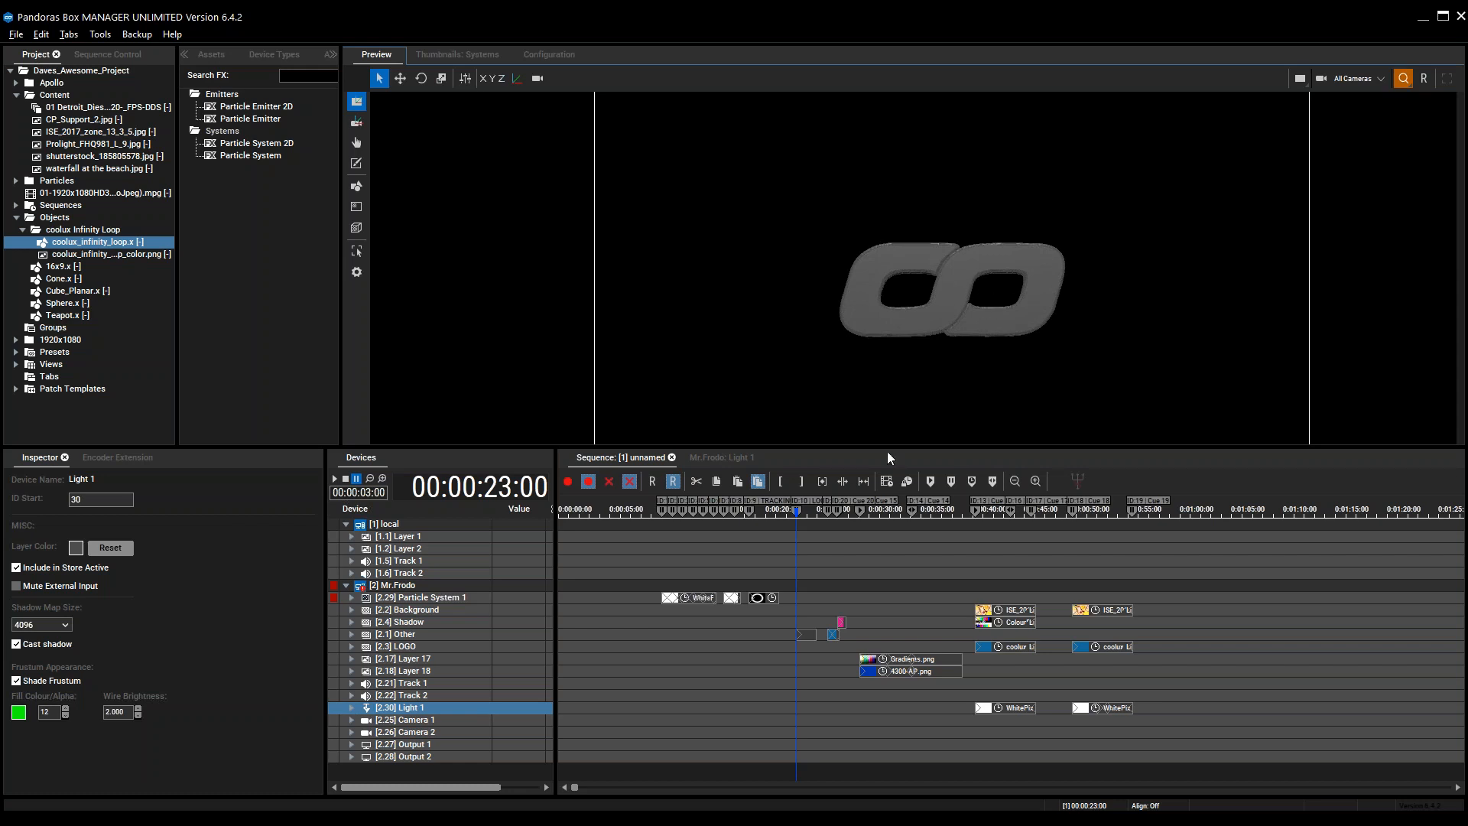
# Examine the media and mesh assigned to the Other layer, and return to the sequence timeline
pyautogui.click(405, 643)
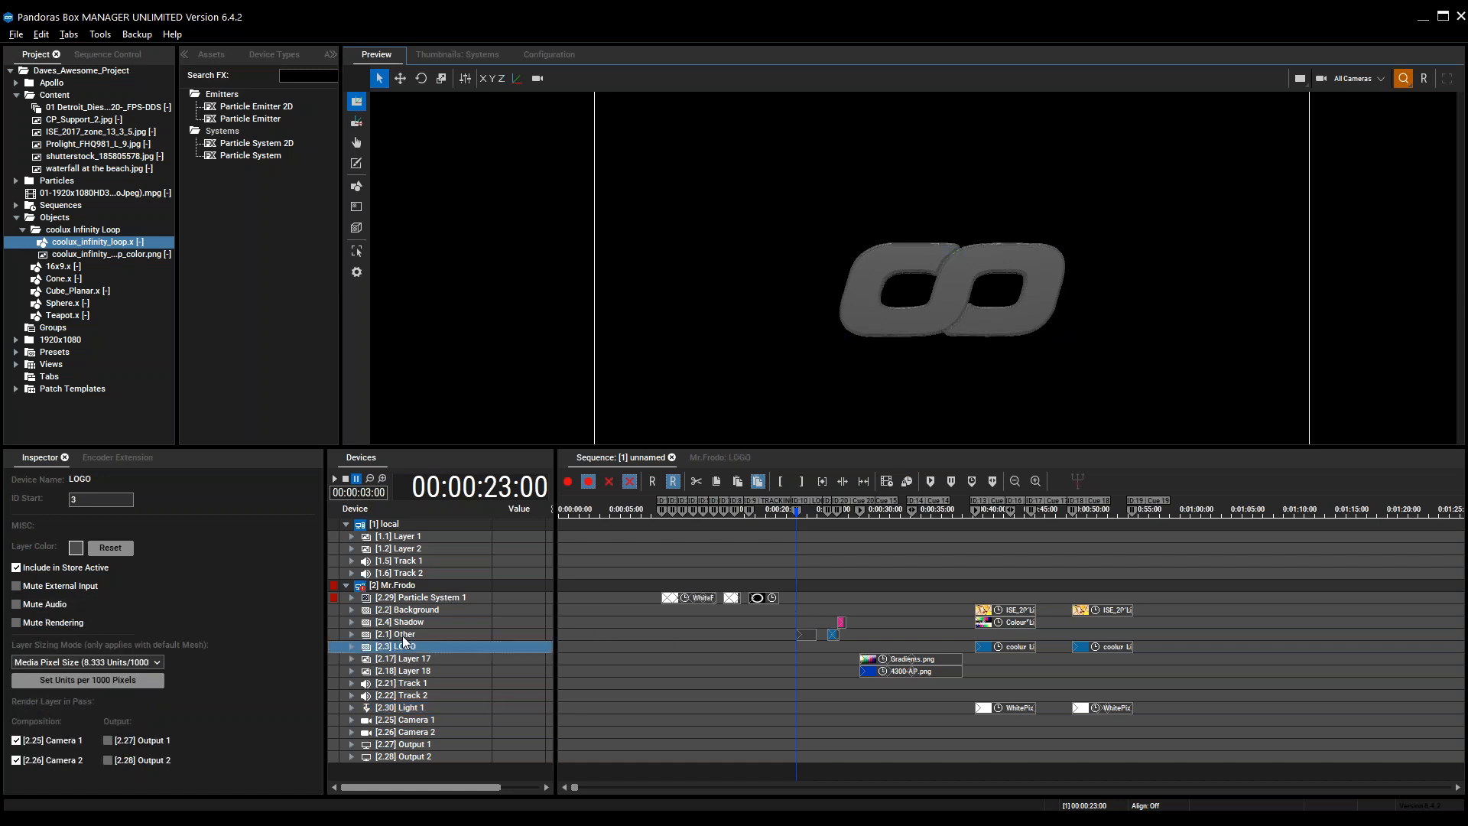
pyautogui.doubleClick(404, 635)
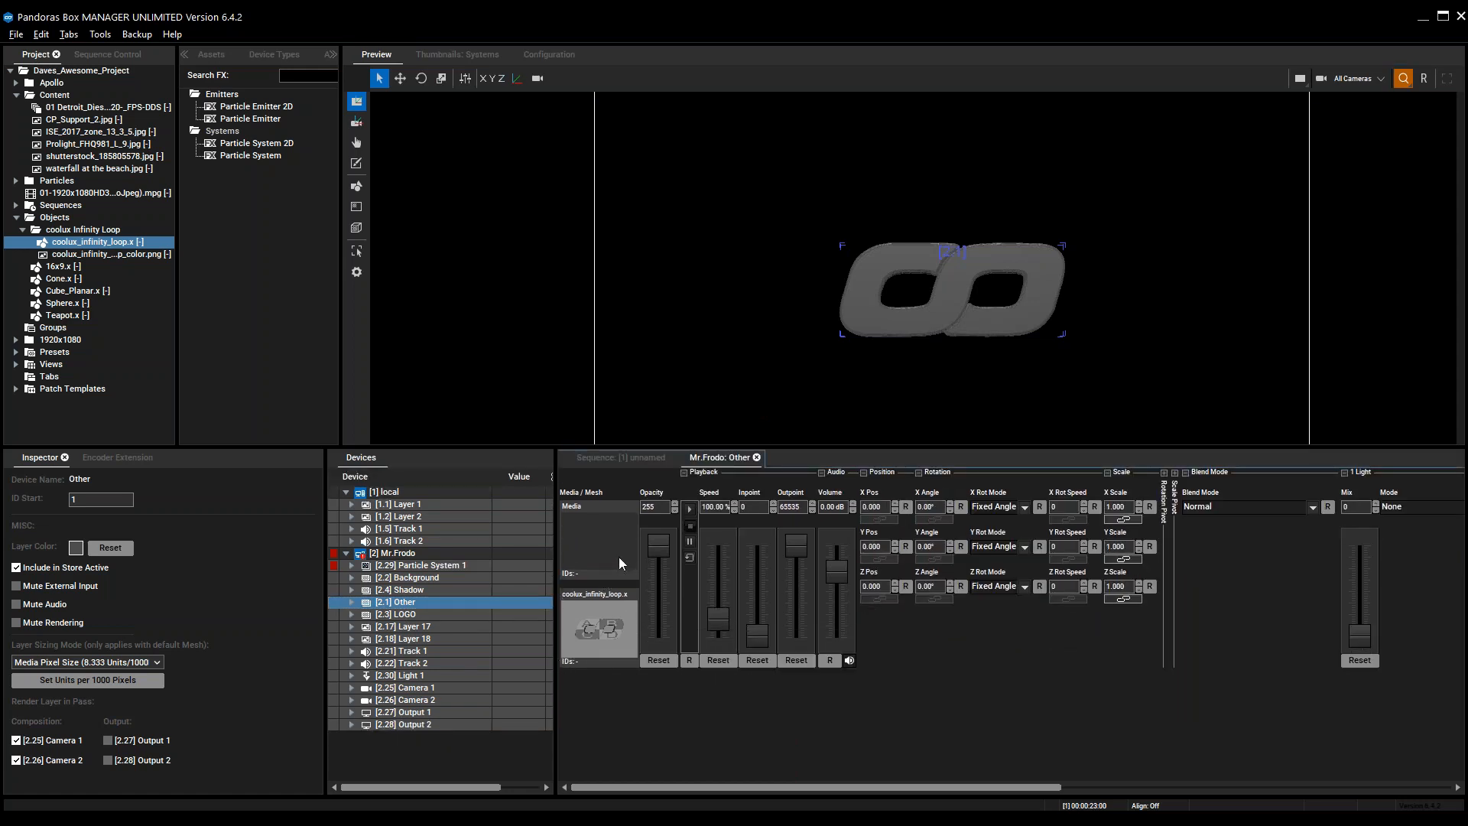
pyautogui.click(611, 459)
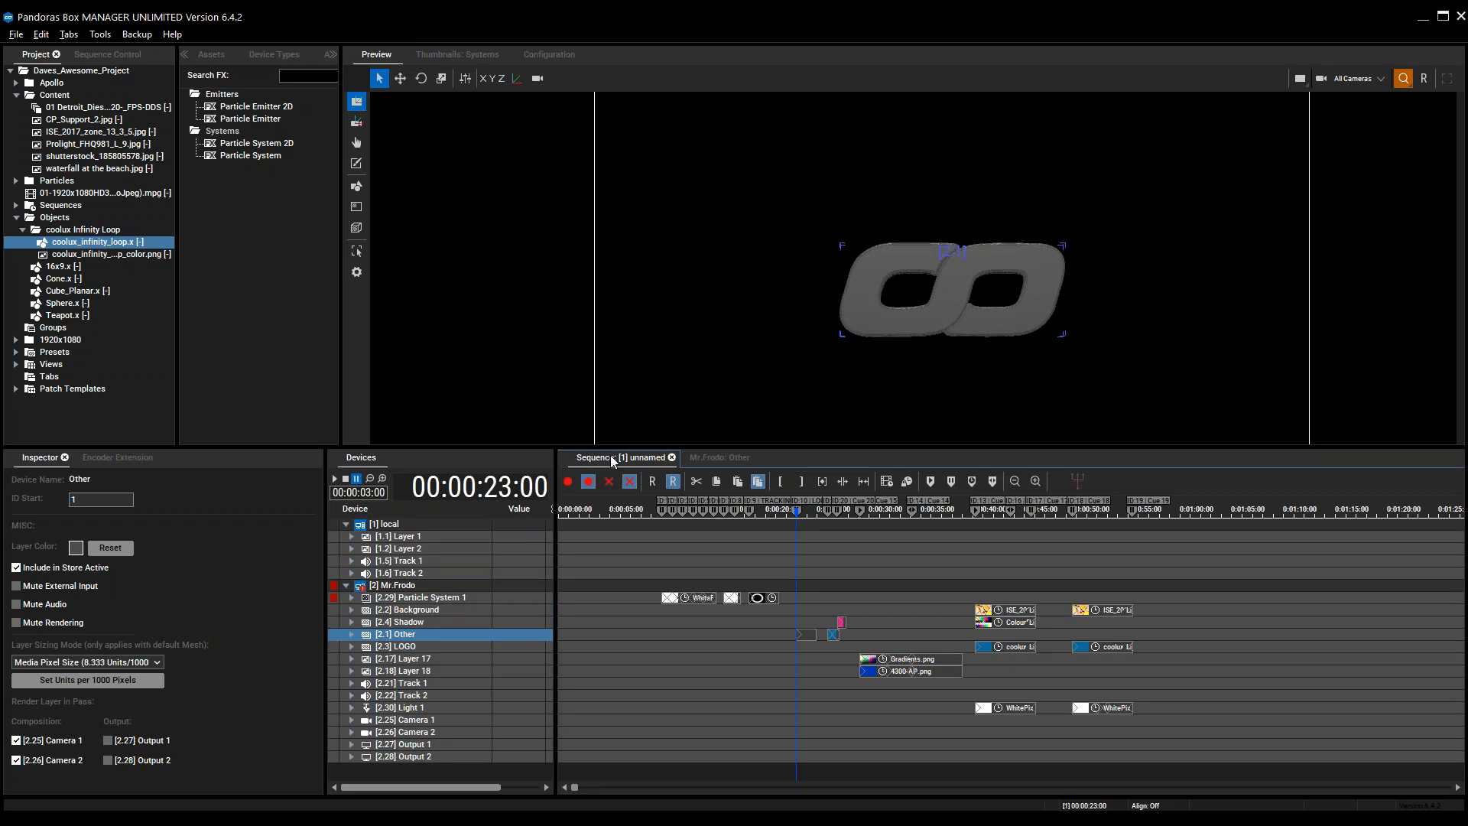
# Advance the sequence to the cue at 00:00:26:00 and show the Other layer's 1 Light and Global Light parameters
pyautogui.press('pagedown')
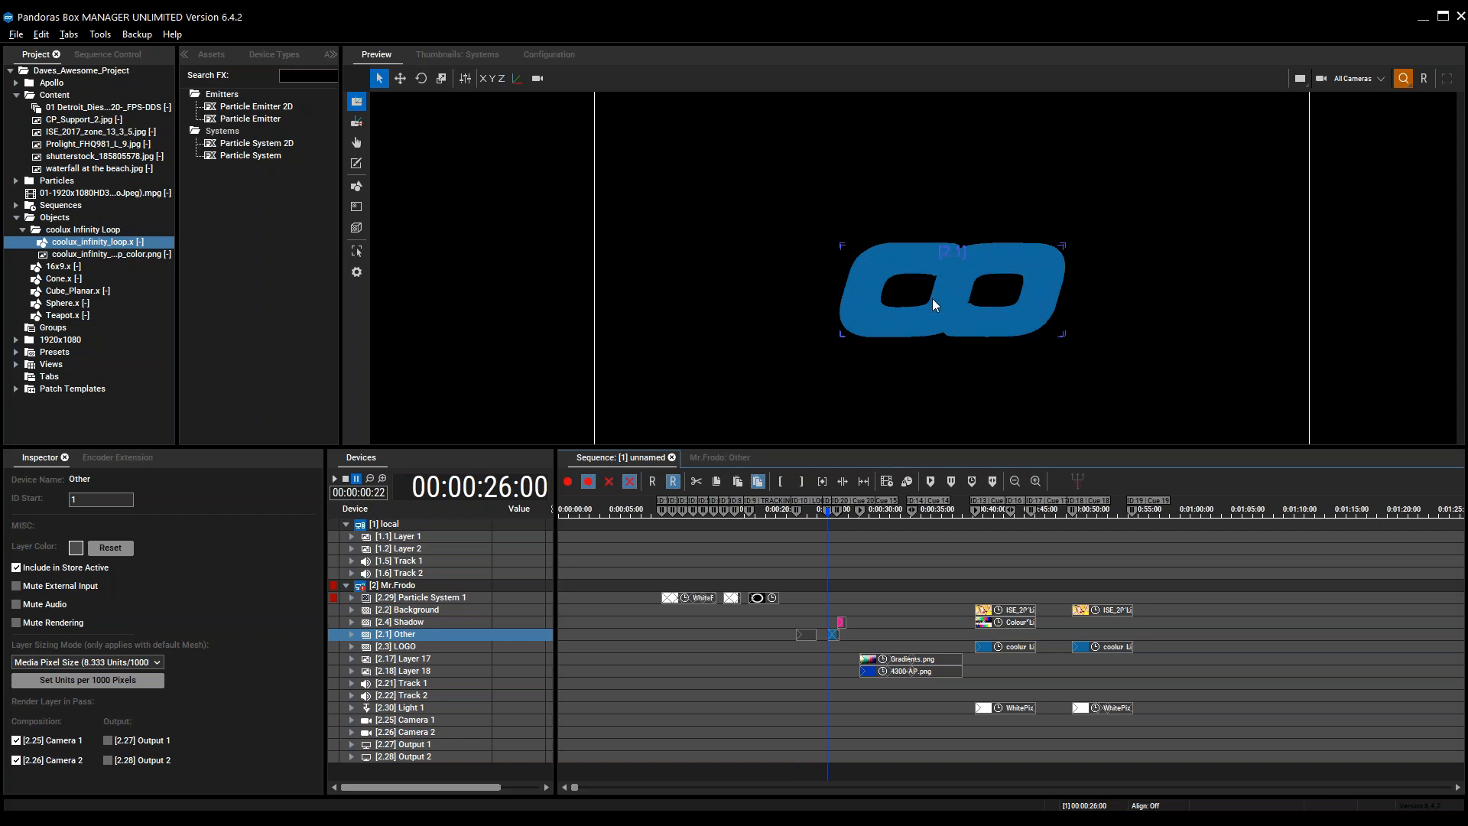
pyautogui.moveTo(933, 299); pyautogui.dragTo(992, 238, button='middle')
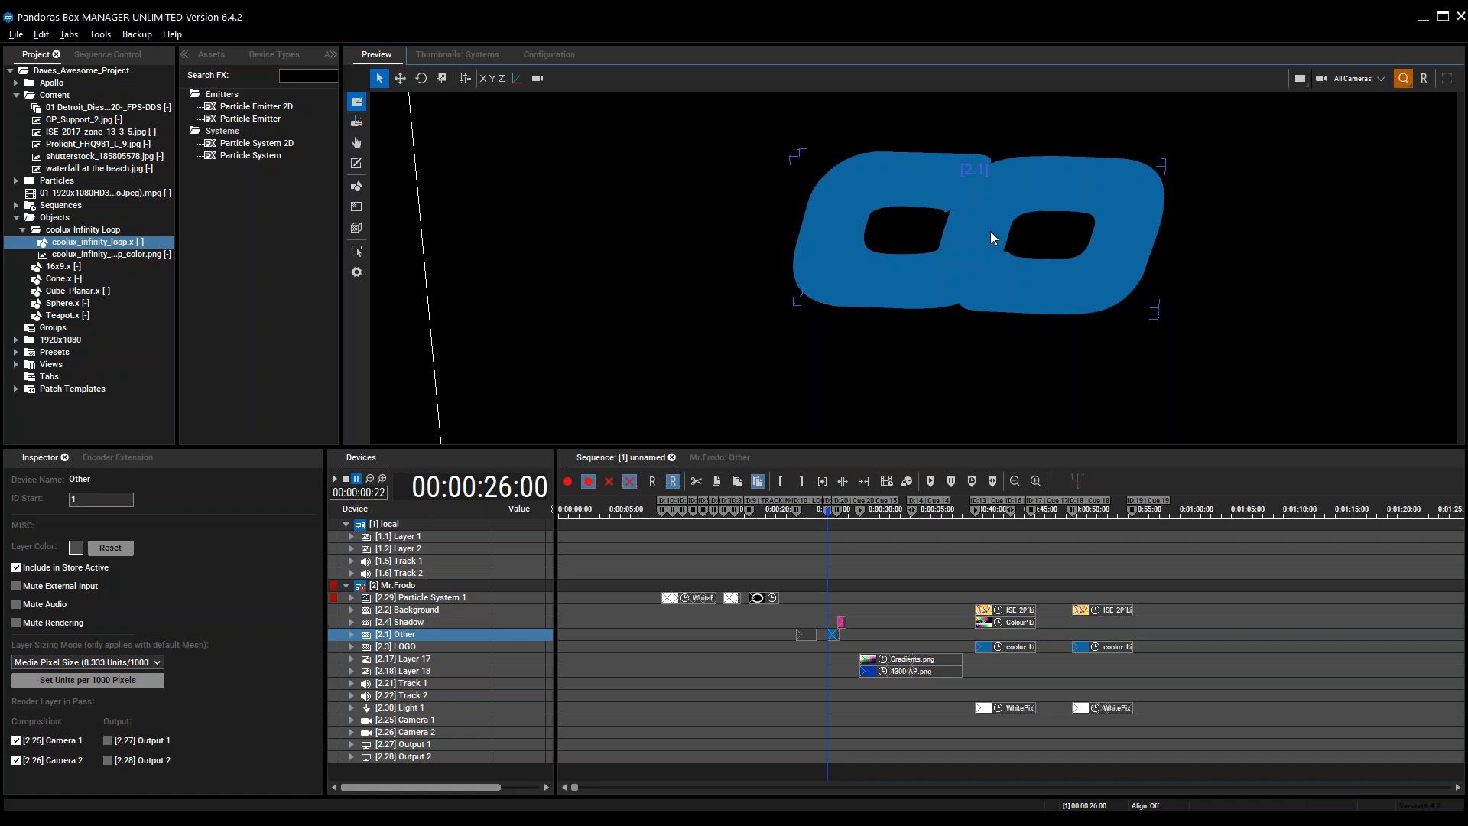
pyautogui.click(720, 458)
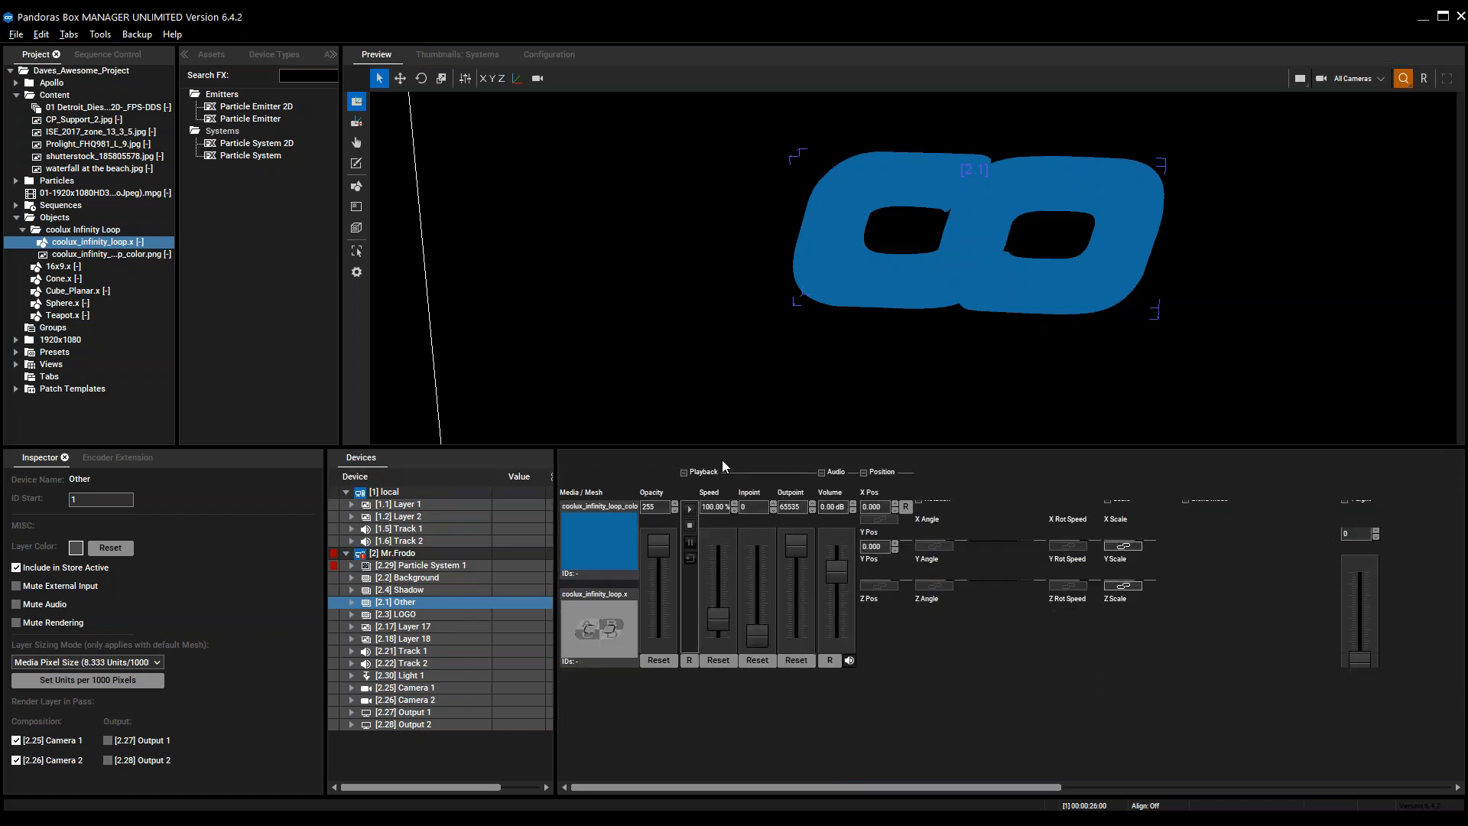
pyautogui.moveTo(854, 788); pyautogui.dragTo(1284, 752)
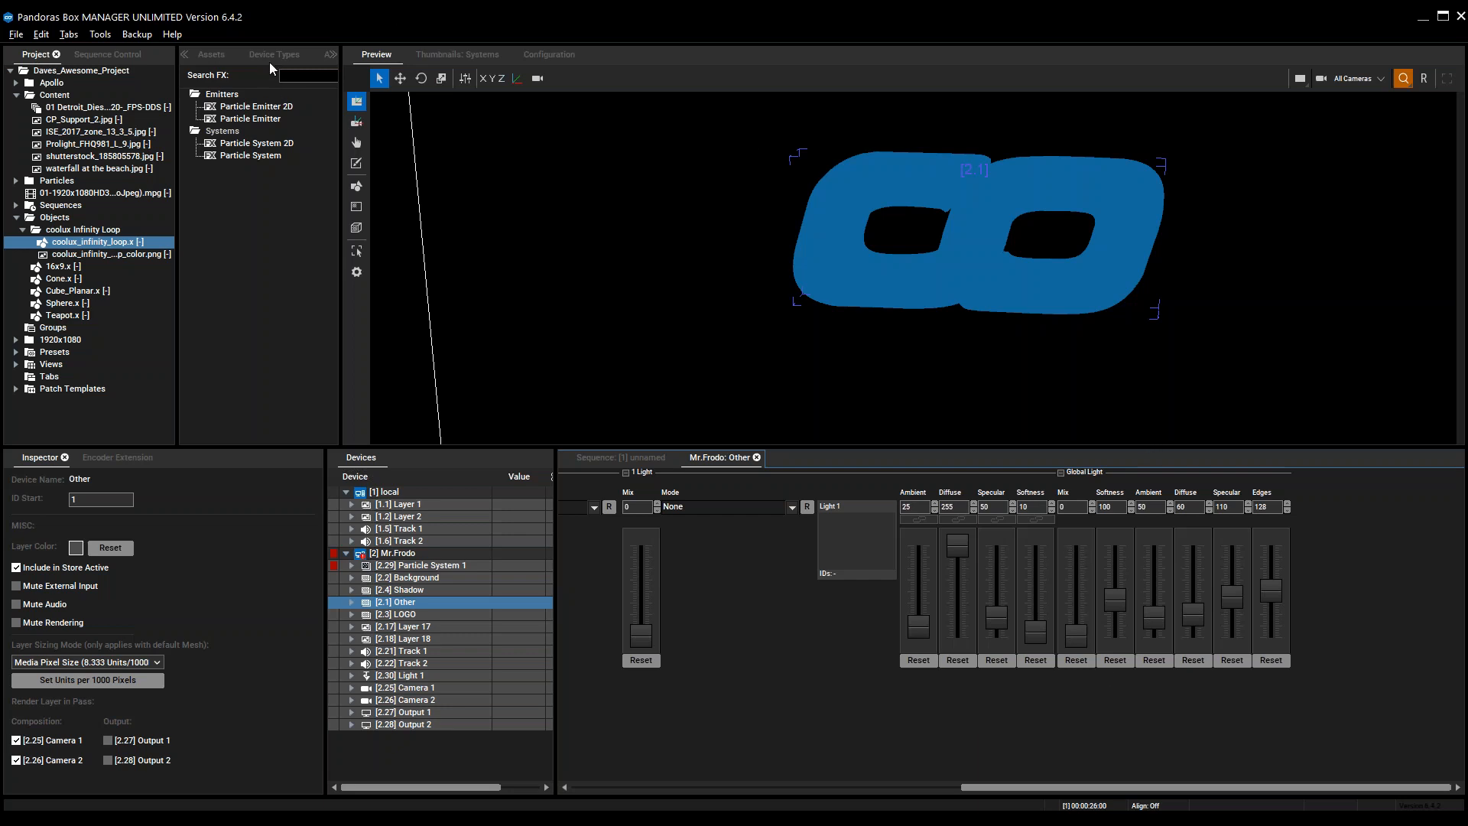
# Open the documentation of the Global Light effect in the Aeon FX Lighting folder, with the effects area widened
pyautogui.click(327, 55)
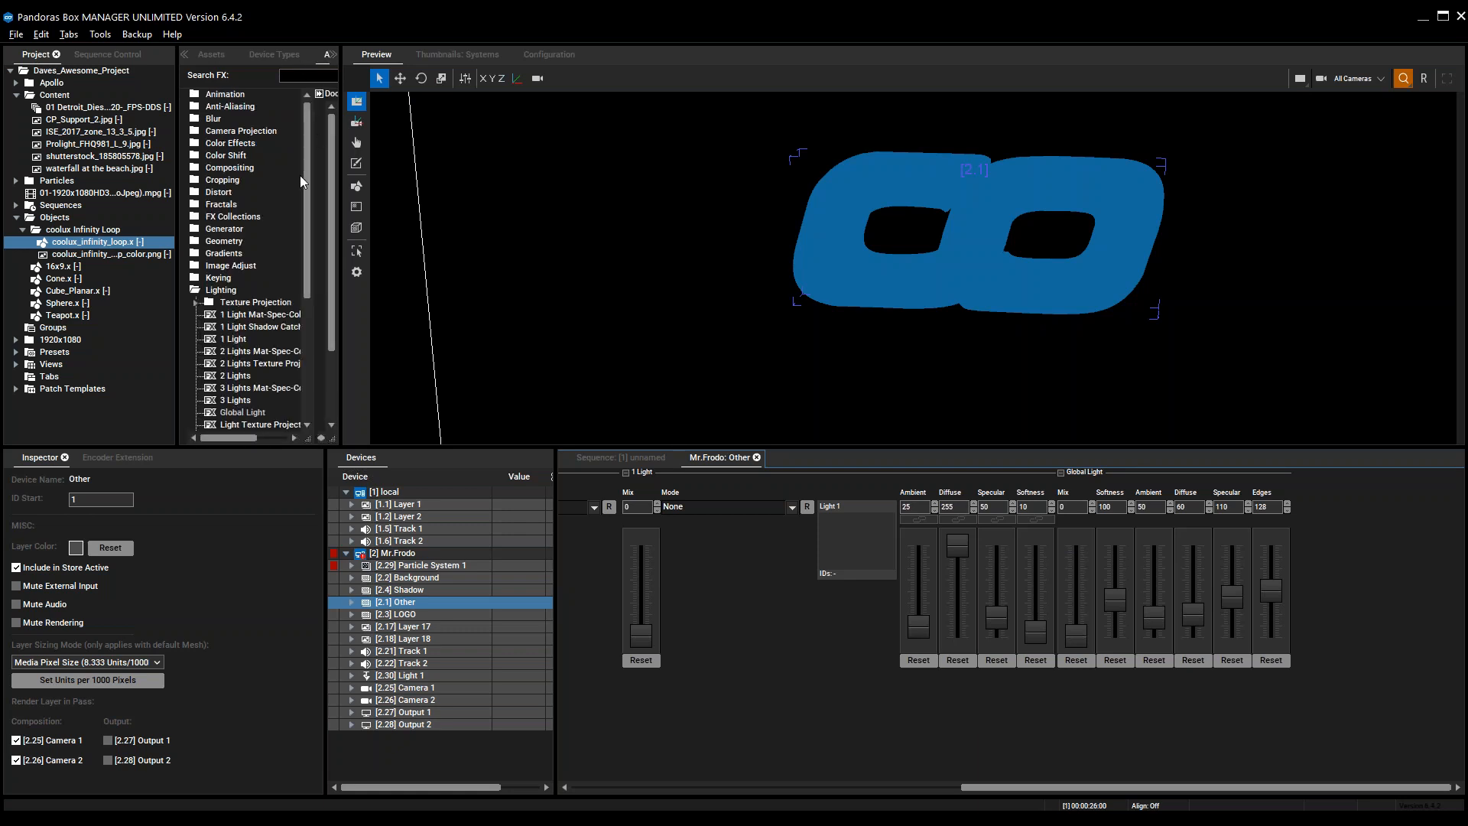
pyautogui.click(223, 291)
pyautogui.scroll(-3, 306, 274)
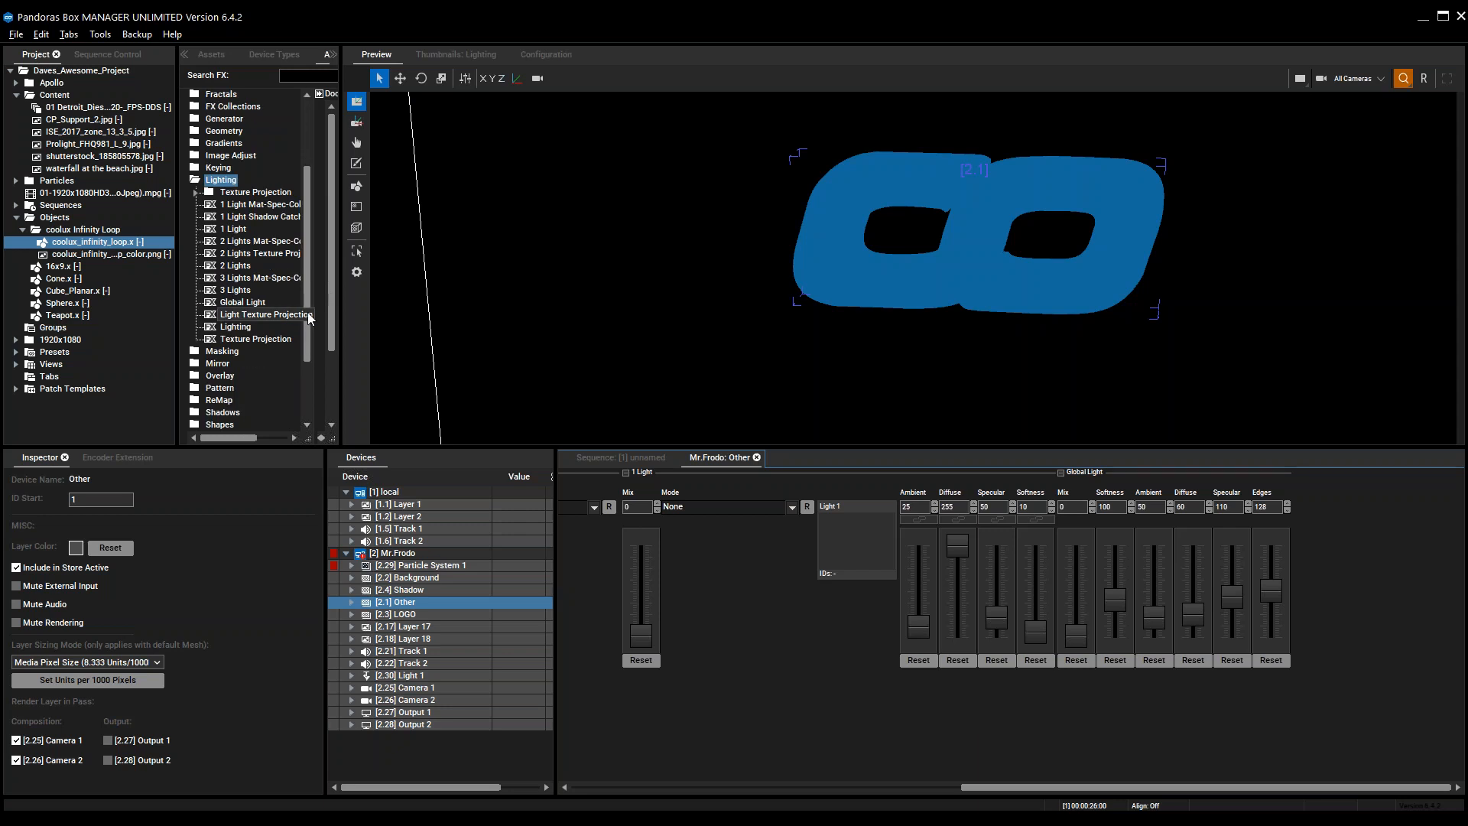
pyautogui.moveTo(340, 374); pyautogui.dragTo(341, 374)
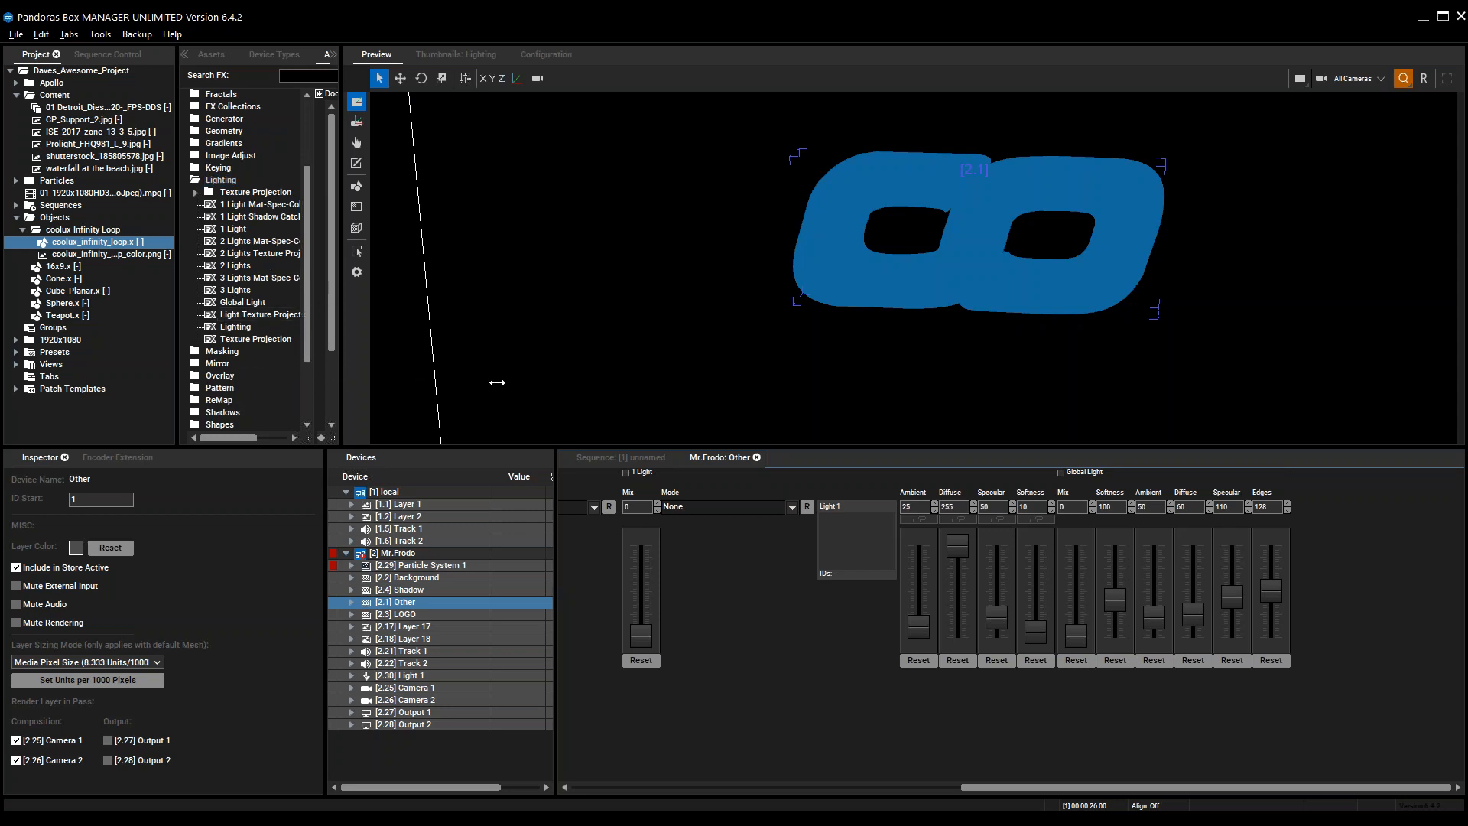
pyautogui.moveTo(497, 382); pyautogui.dragTo(497, 382)
pyautogui.click(243, 302)
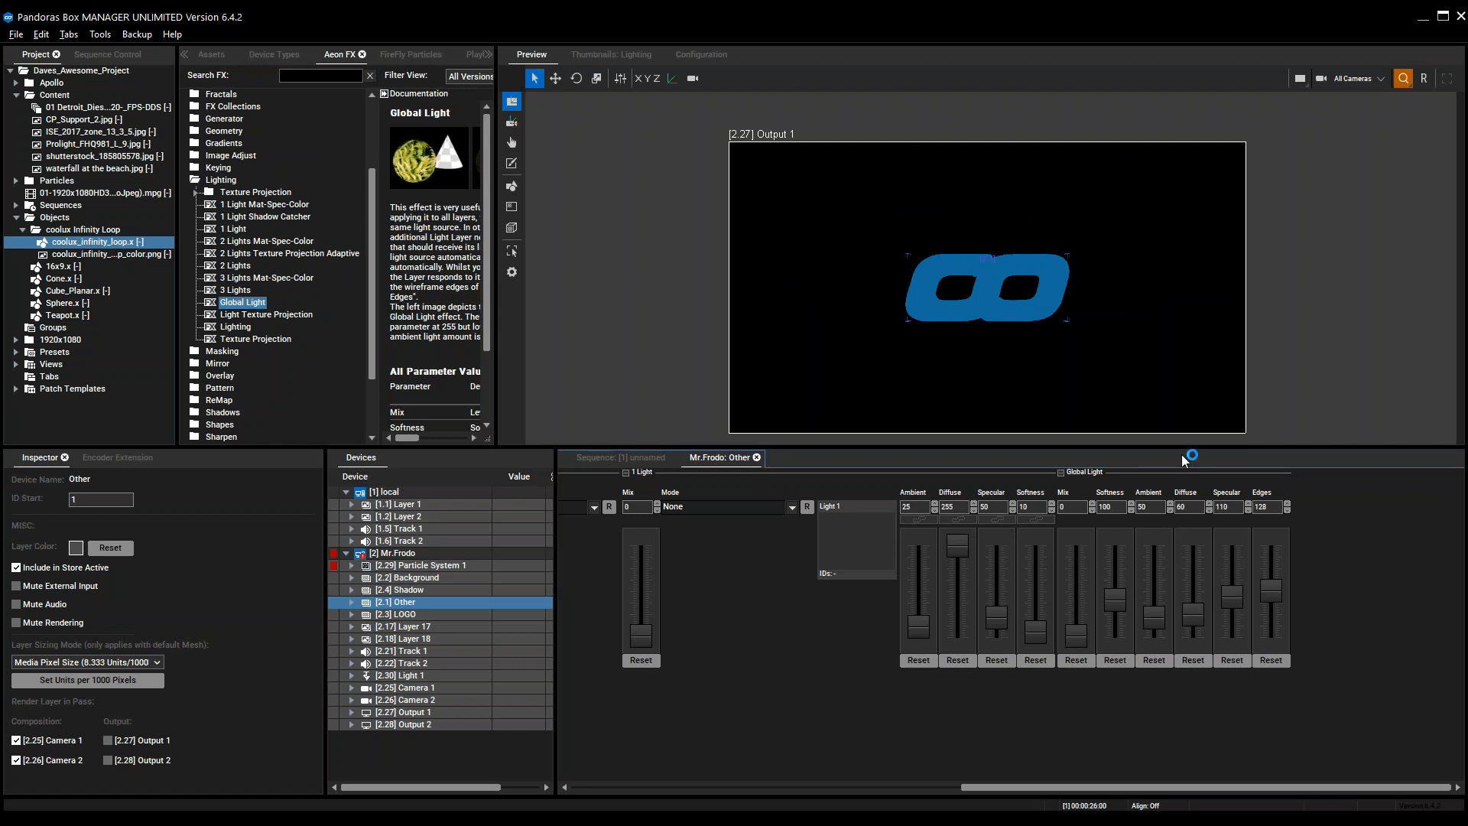
# Set the Other layer's Global Light Mix to 255 and frame the infinity loop in close-up in the preview
pyautogui.click(1360, 82)
pyautogui.click(1361, 102)
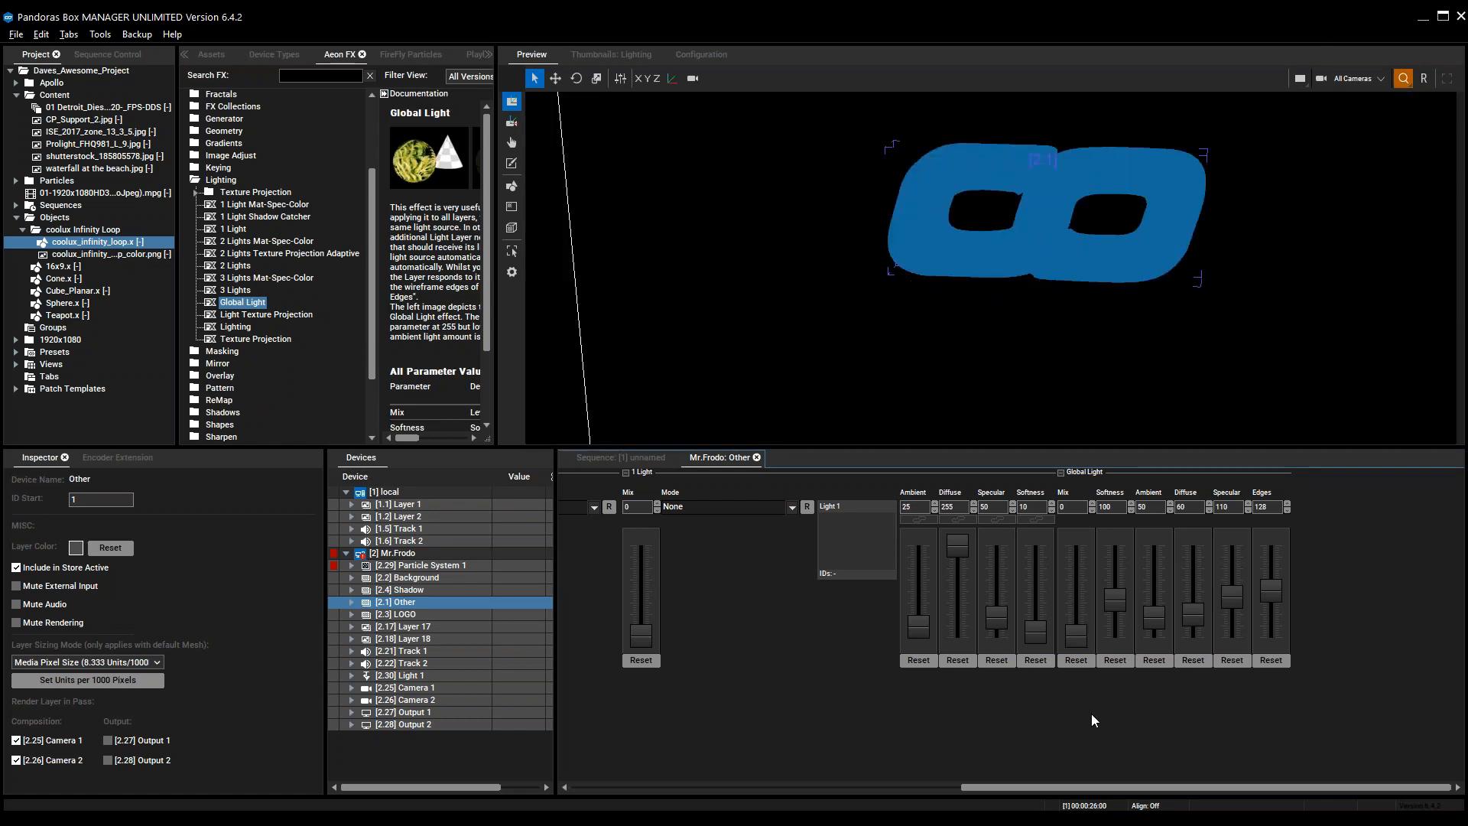
pyautogui.moveTo(1078, 636); pyautogui.dragTo(1072, 539)
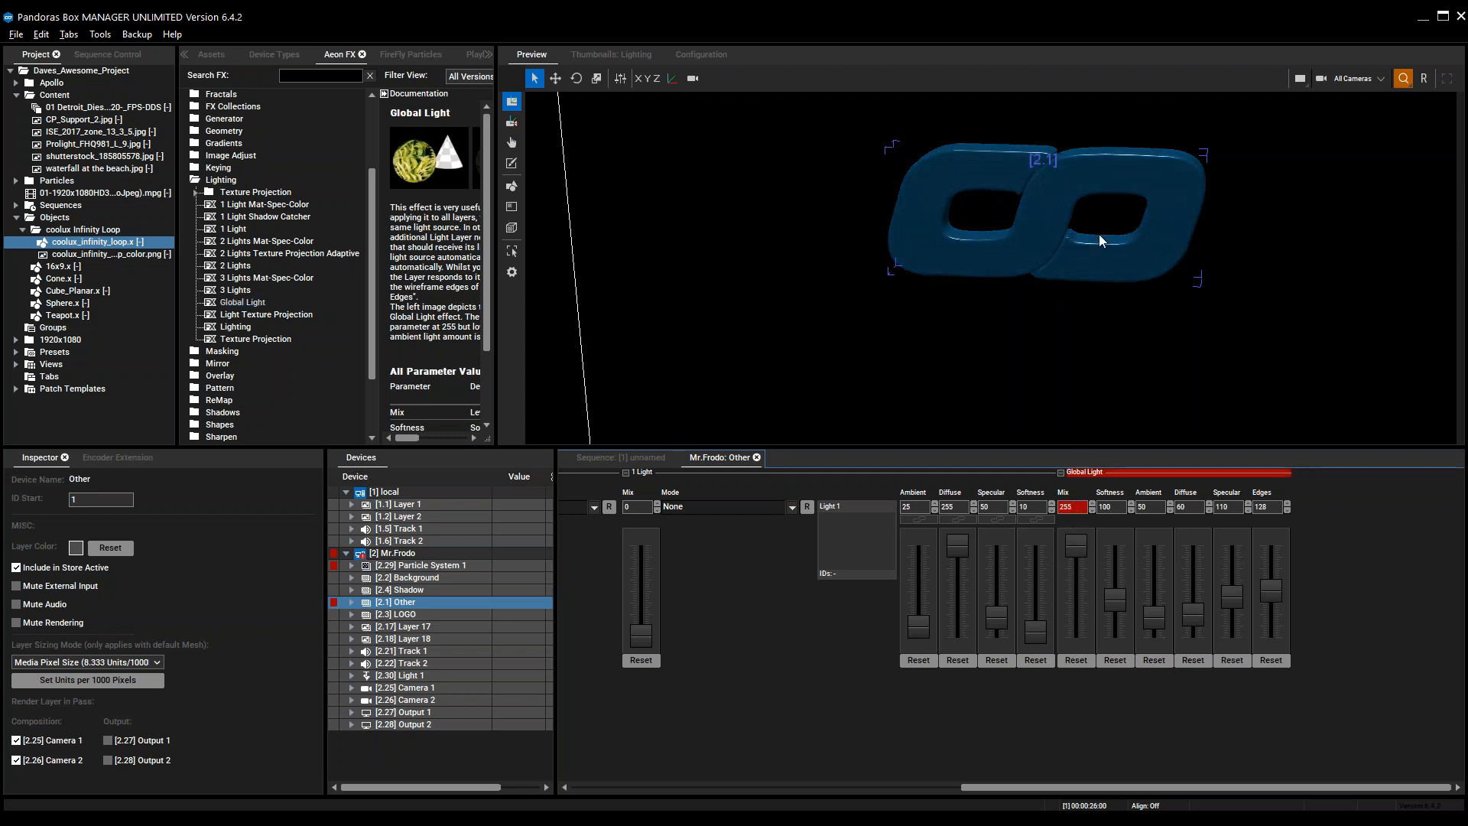
pyautogui.moveTo(1071, 208); pyautogui.dragTo(1016, 288, button='middle')
pyautogui.scroll(-3, 955, 348)
pyautogui.moveTo(893, 388); pyautogui.dragTo(1018, 287, button='middle')
pyautogui.scroll(3, 989, 360)
pyautogui.scroll(3, 955, 422)
pyautogui.moveTo(985, 407); pyautogui.dragTo(1061, 273, button='middle')
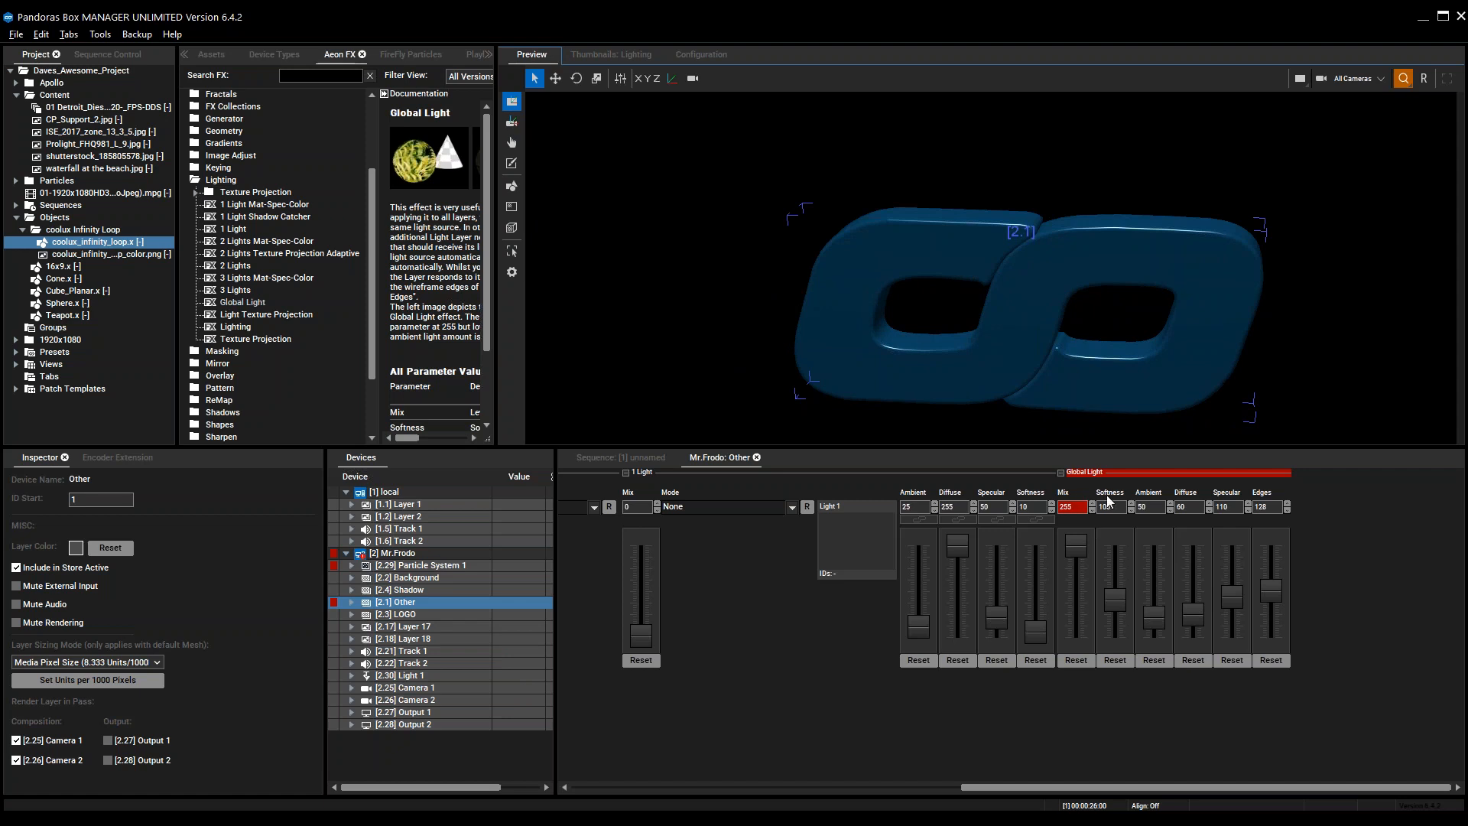
# Set the Other layer's Global Light to Softness 95, Ambient 112, Diffuse 101 and Specular 103
pyautogui.moveTo(1118, 602); pyautogui.dragTo(1194, 618)
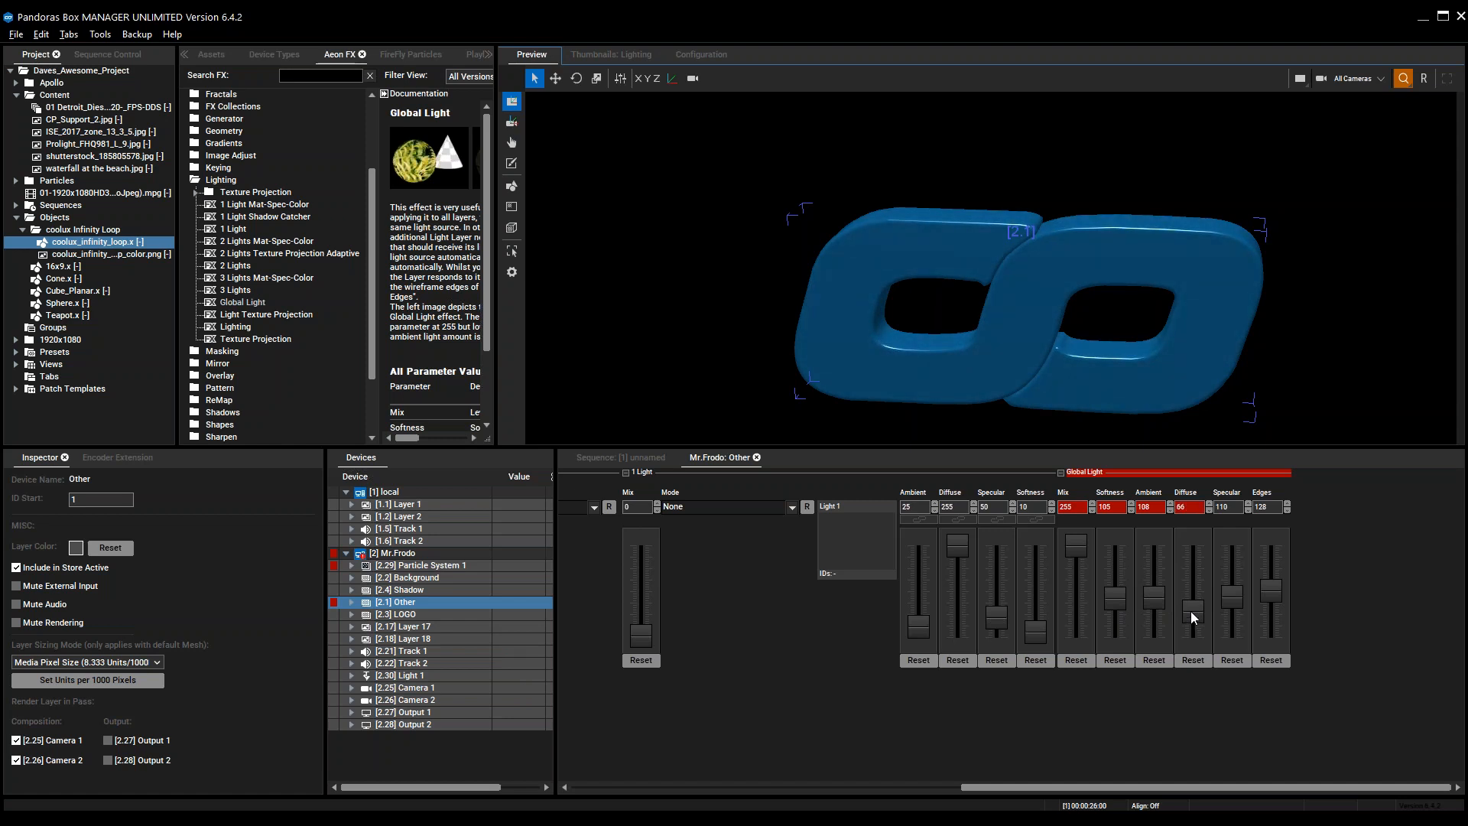
pyautogui.moveTo(1241, 599); pyautogui.dragTo(1238, 591)
pyautogui.moveTo(1155, 600); pyautogui.dragTo(1234, 595)
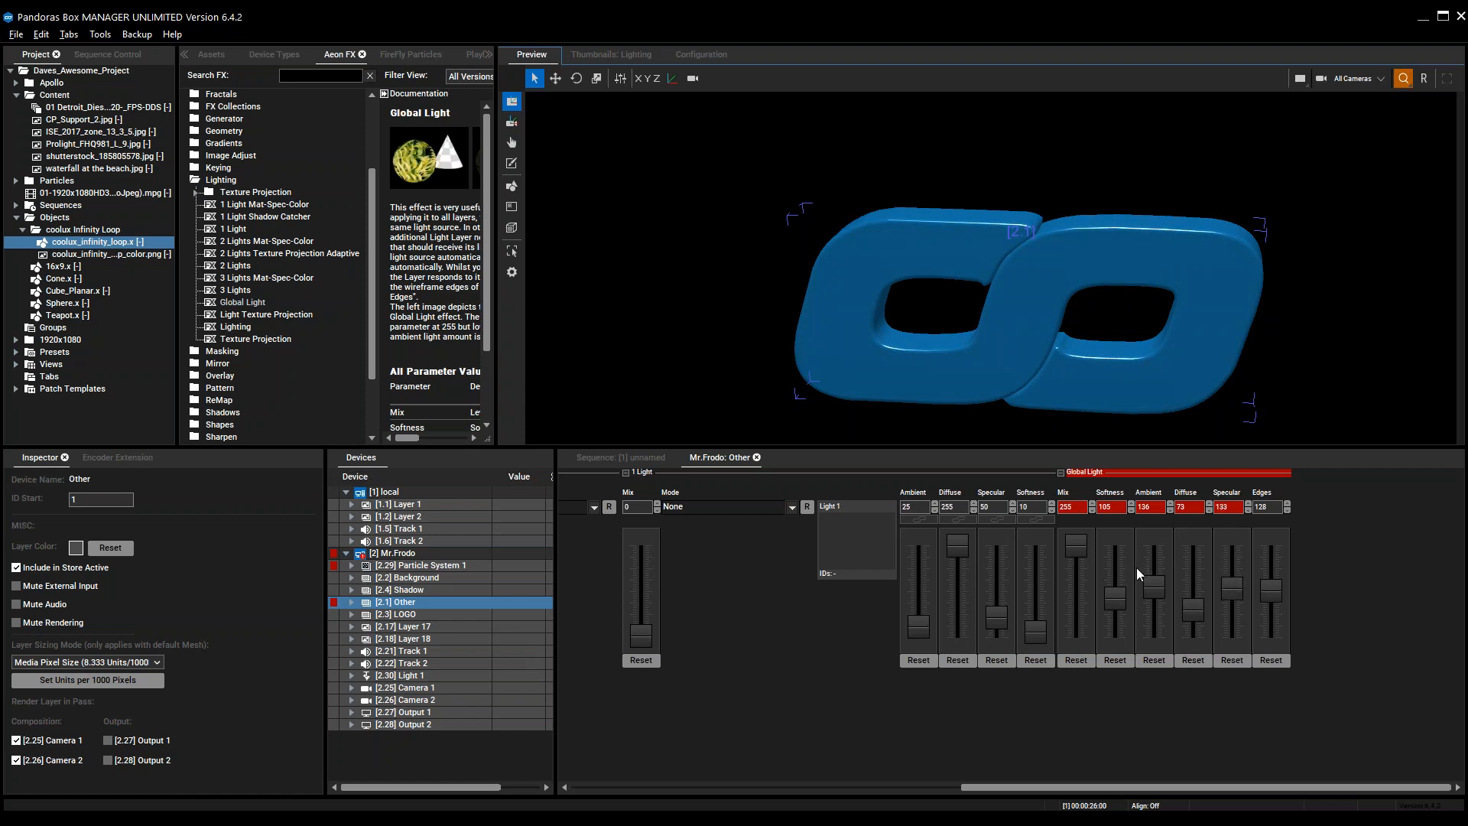
pyautogui.moveTo(1124, 601); pyautogui.dragTo(1235, 603)
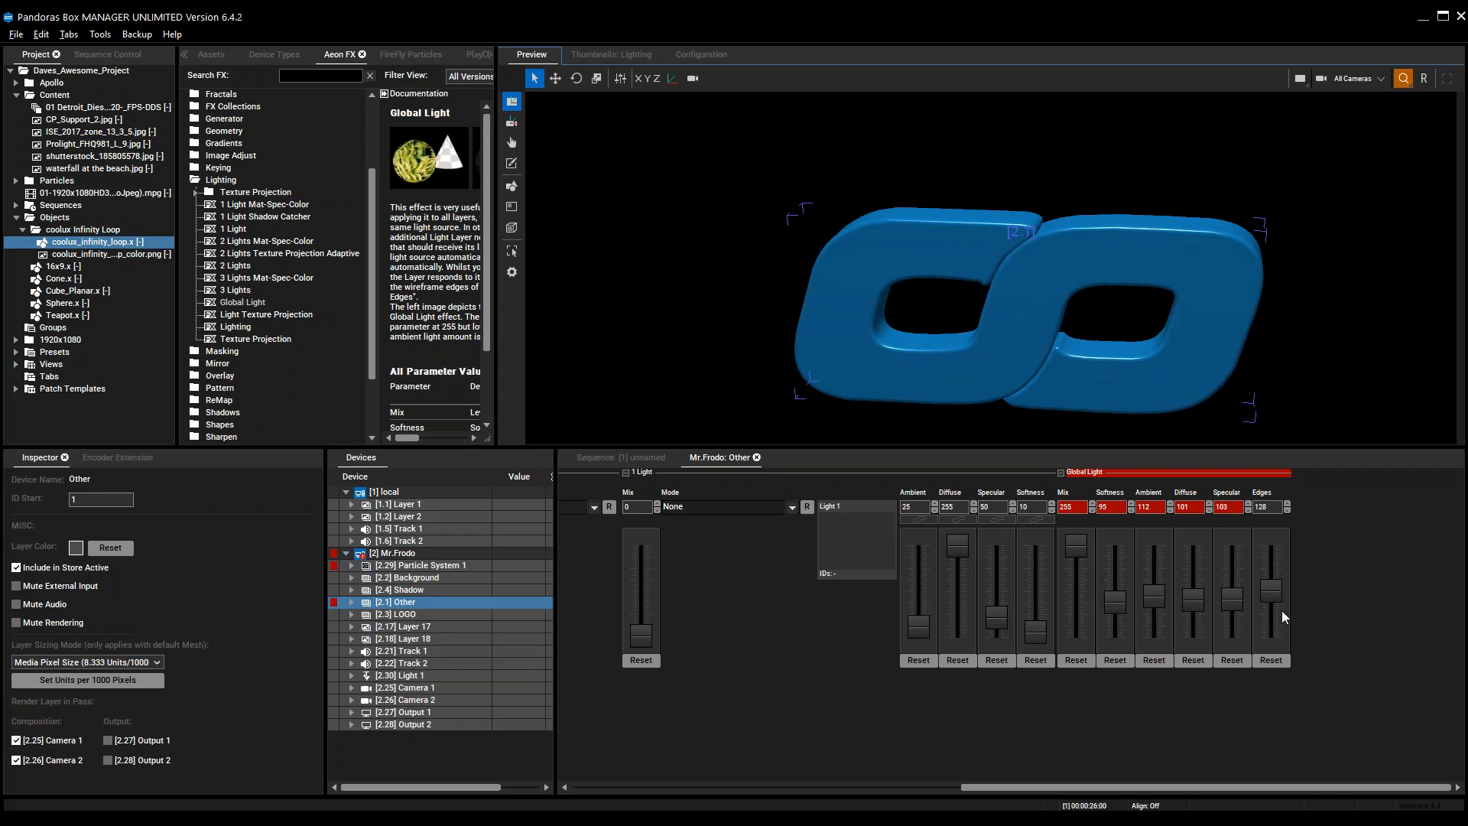
# Examine the material and Global Point Light position settings for default mesh shading in the Client Display configuration, and return to the preview
pyautogui.click(703, 60)
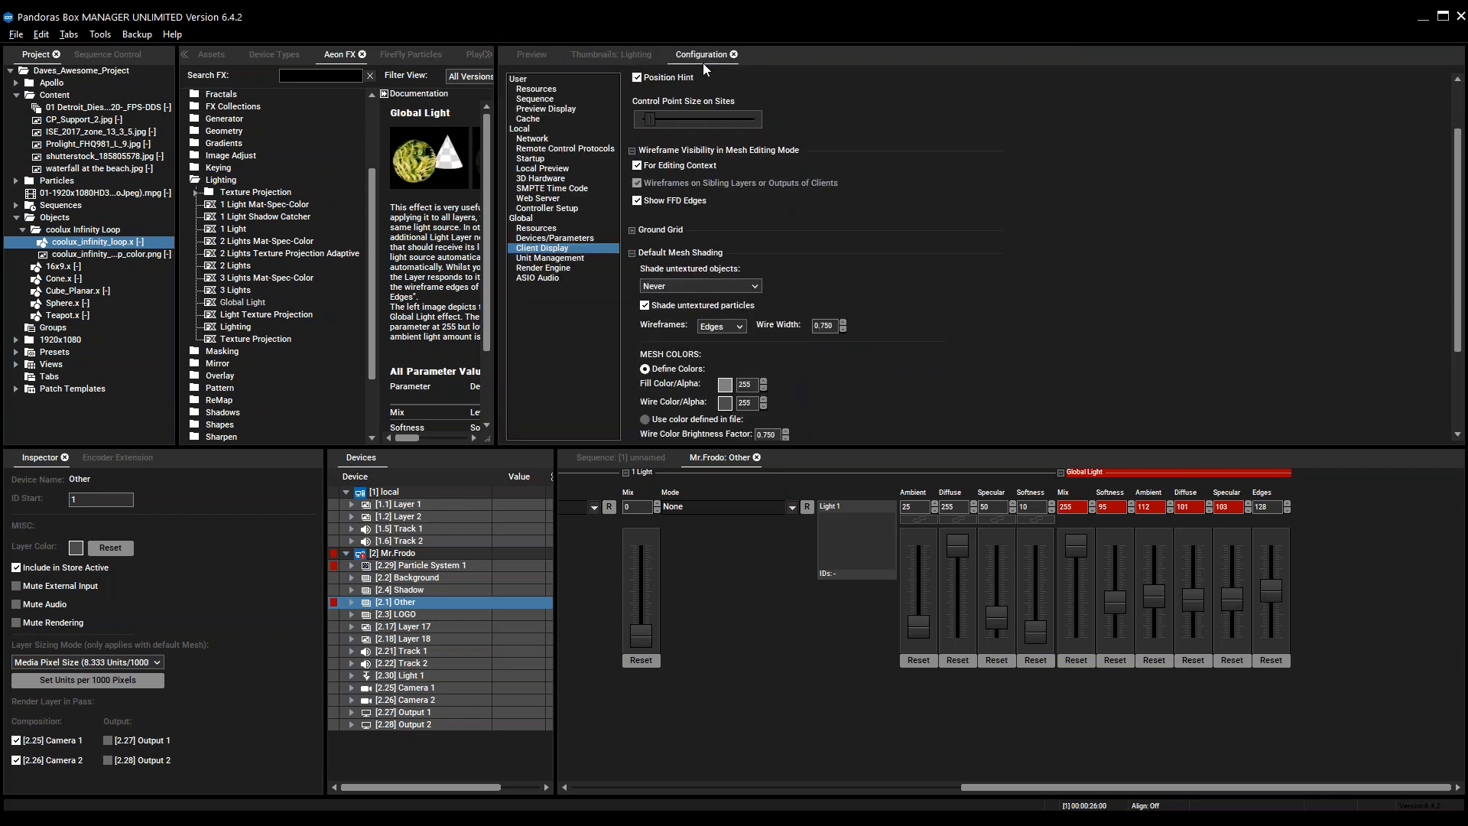
pyautogui.scroll(-3, 1120, 274)
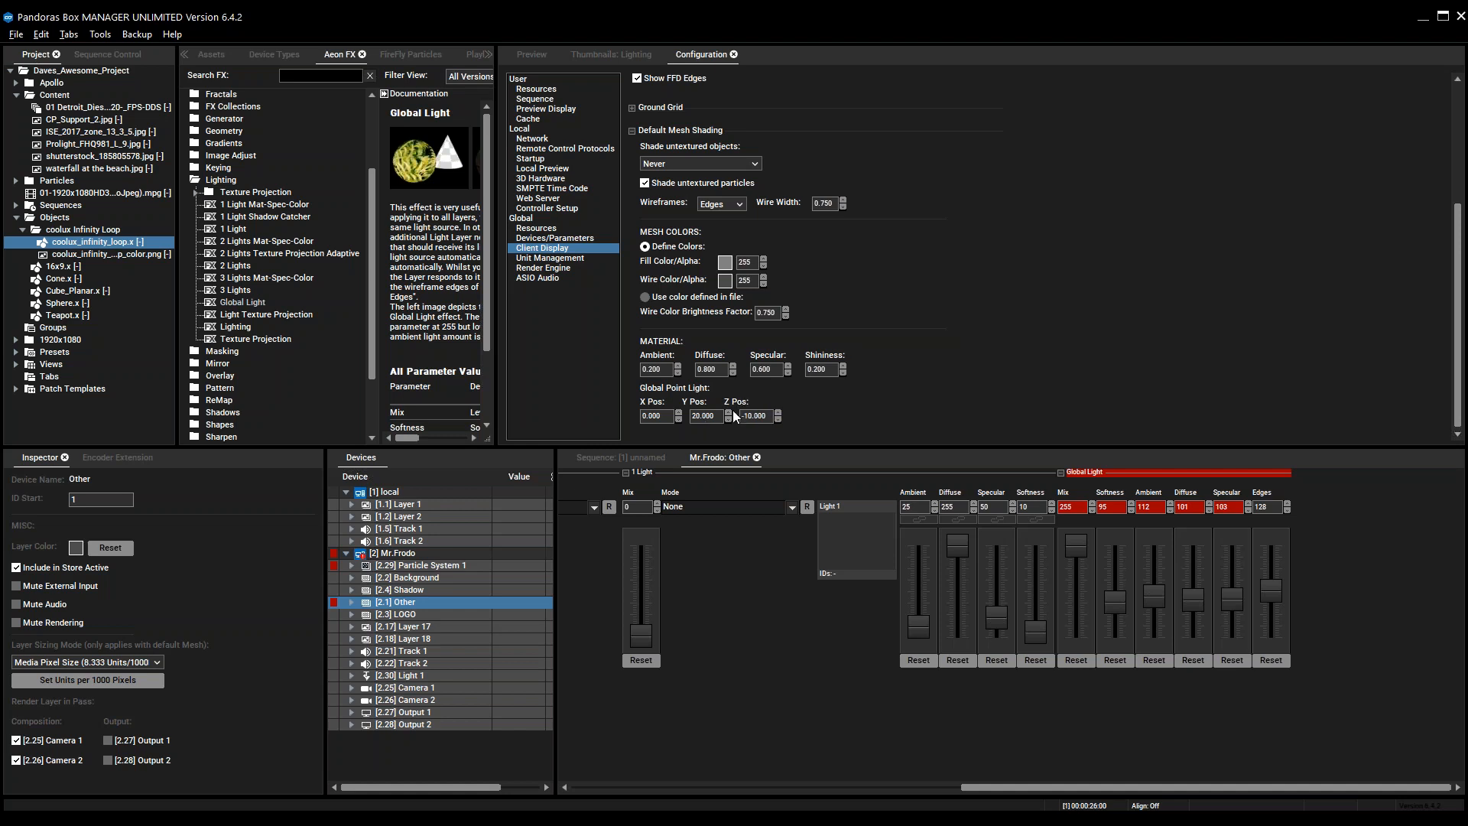
pyautogui.click(533, 54)
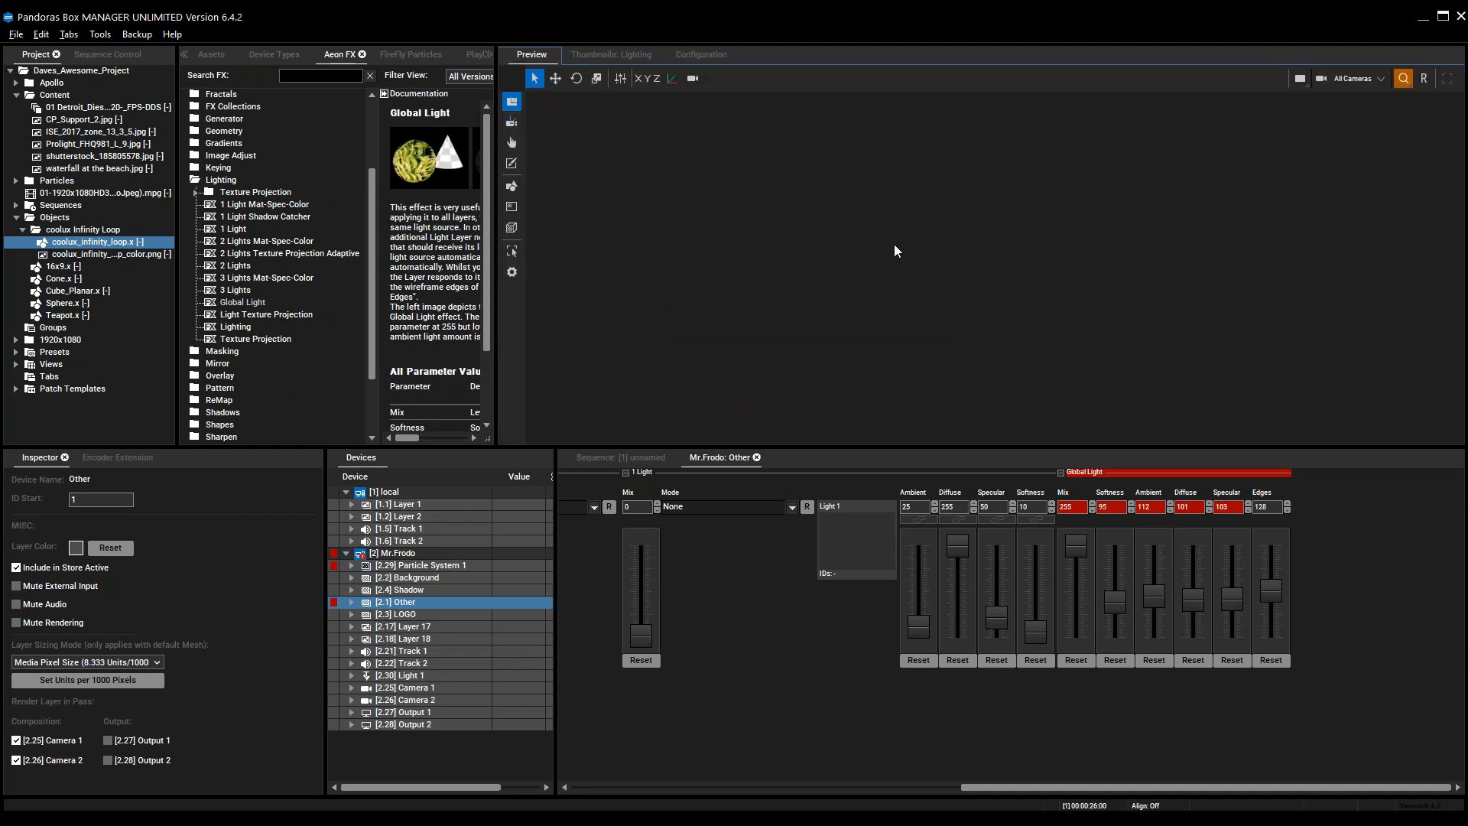
pyautogui.click(1353, 78)
pyautogui.click(1358, 100)
pyautogui.scroll(-3, 1172, 329)
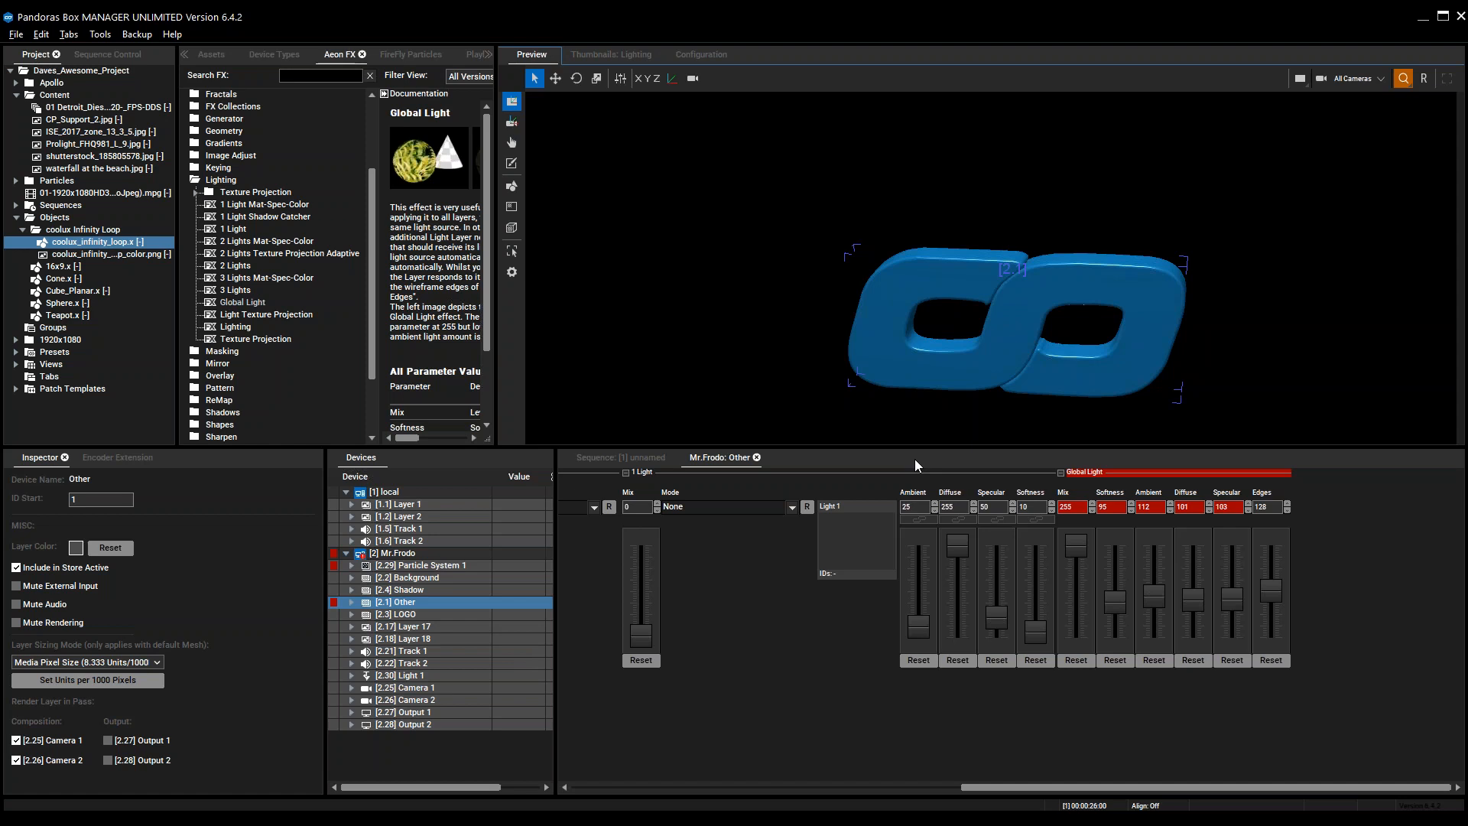
# Return to the sequence timeline and play the sequence to 00:00:26:22, keeping the infinity loop in view in the preview
pyautogui.click(628, 458)
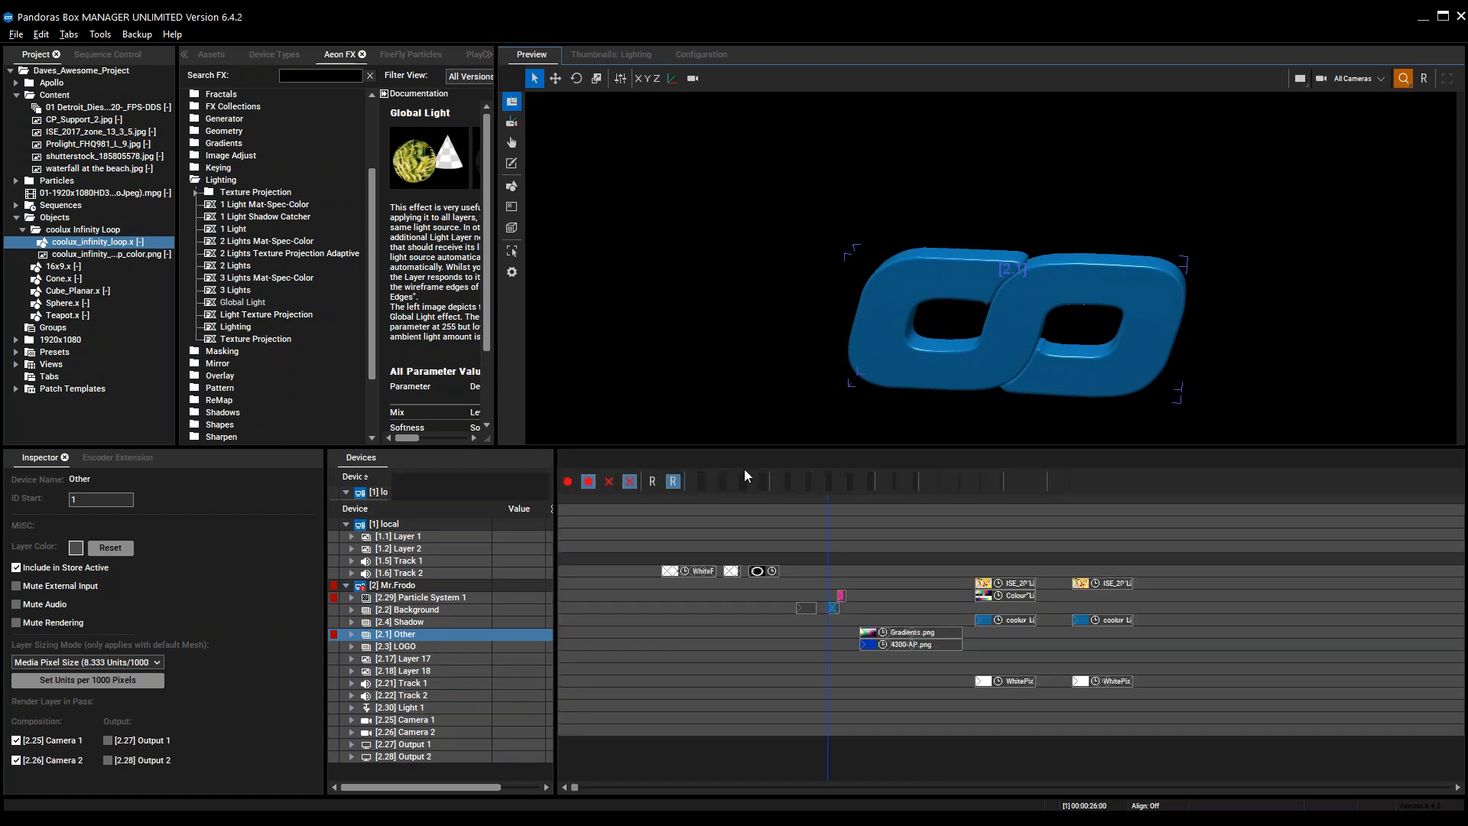
pyautogui.scroll(3, 1043, 376)
pyautogui.scroll(-3, 1043, 376)
pyautogui.scroll(2, 1043, 376)
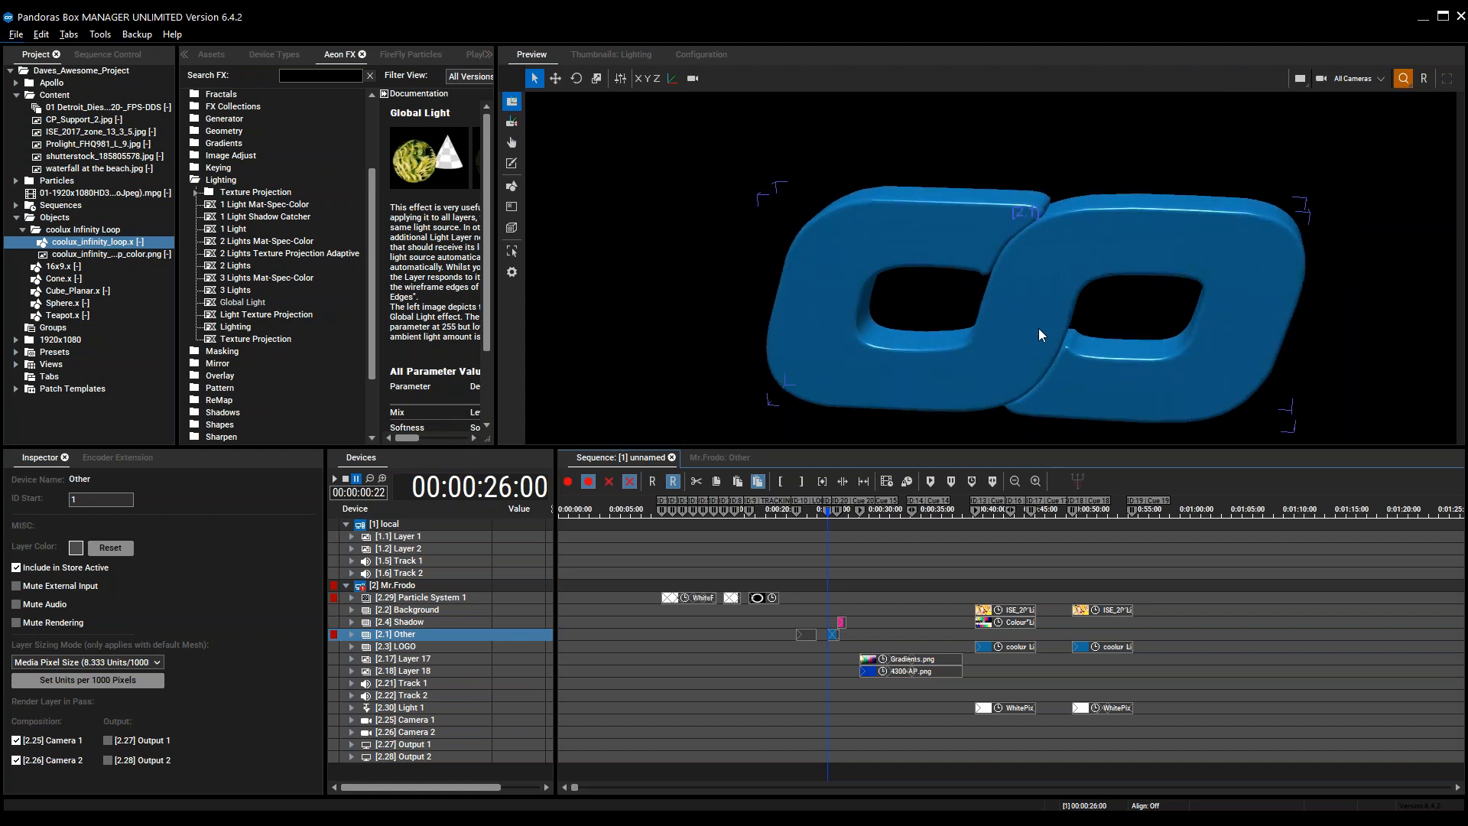
pyautogui.moveTo(1038, 329); pyautogui.dragTo(1081, 351, button='middle')
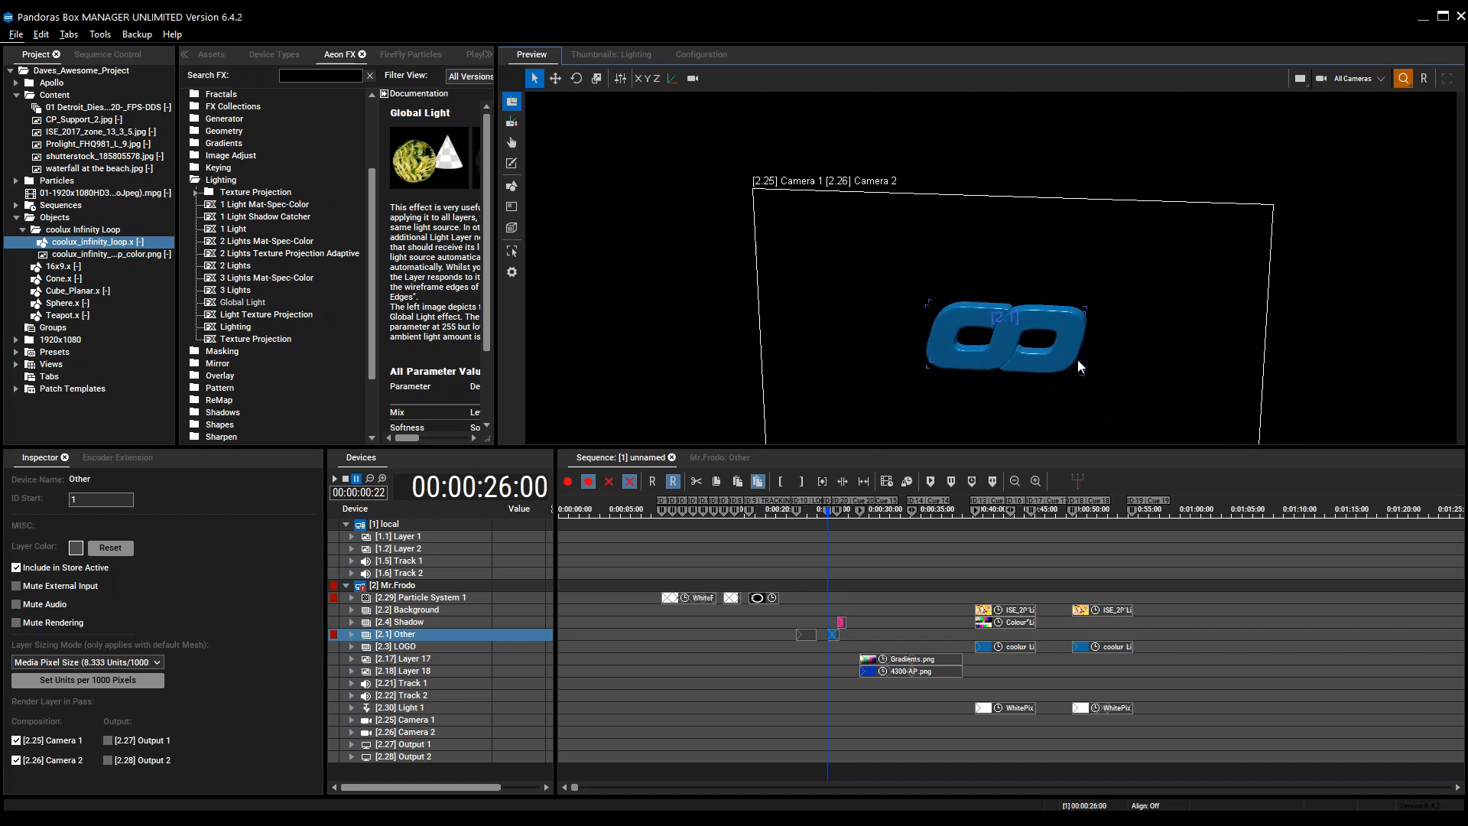
pyautogui.scroll(1, 1079, 361)
pyautogui.press('space')
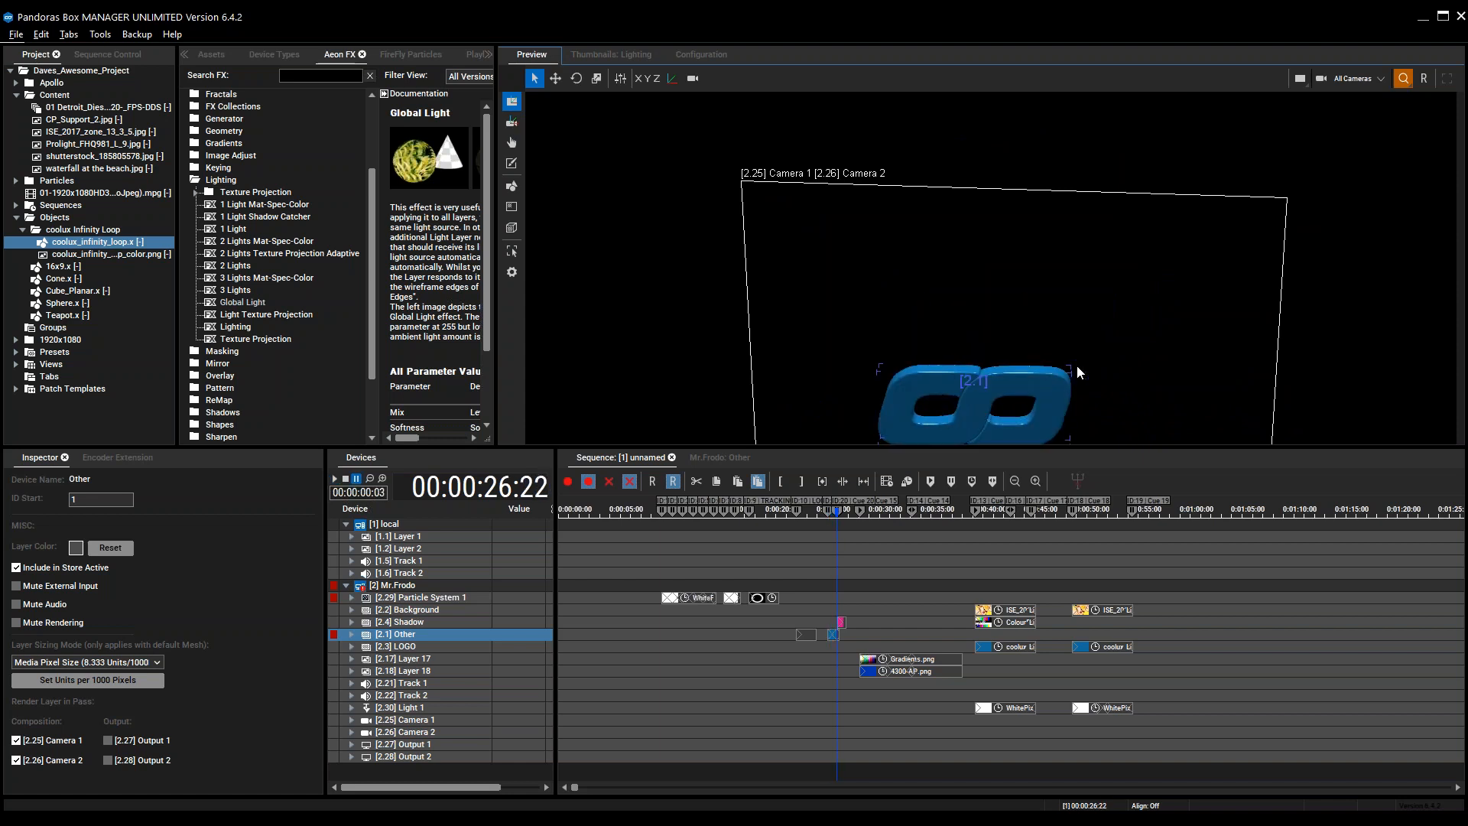
pyautogui.moveTo(1148, 337); pyautogui.dragTo(1160, 256, button='middle')
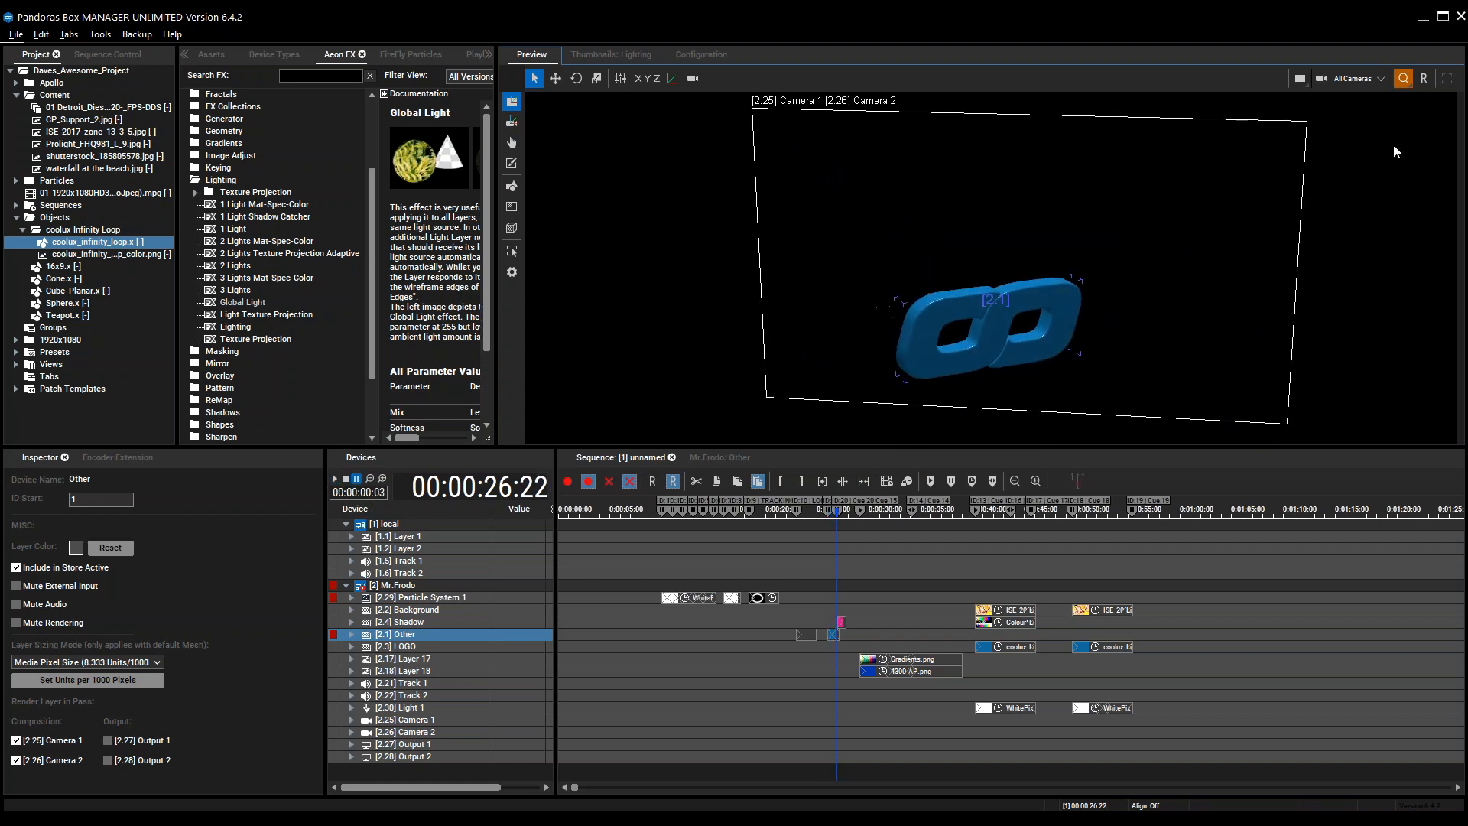
# Reset the preview view in an enlarged preview area and advance the sequence to 00:00:27:00
pyautogui.click(1427, 79)
pyautogui.scroll(2, 1062, 374)
pyautogui.moveTo(1065, 342); pyautogui.dragTo(1073, 308, button='middle')
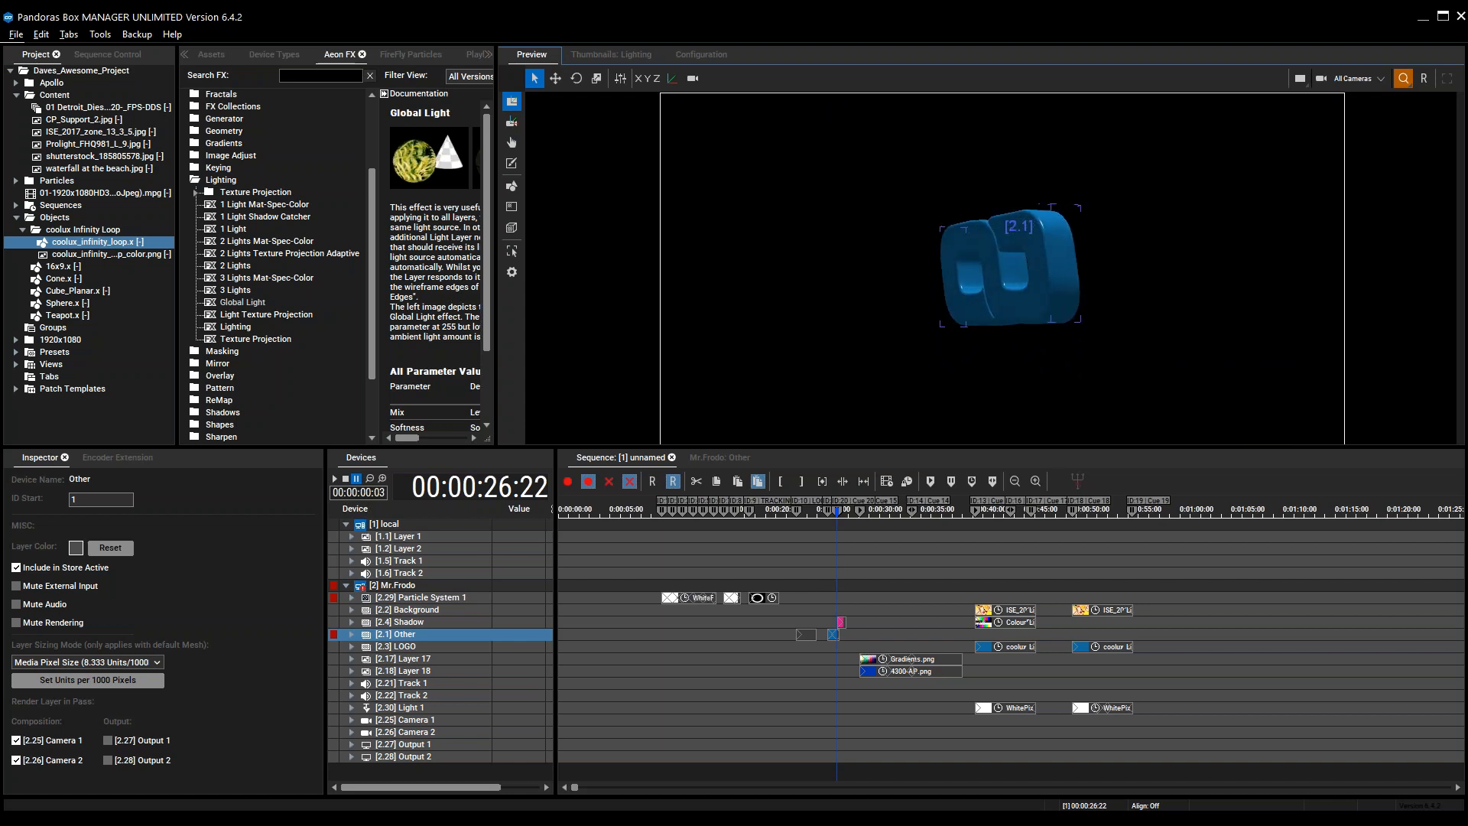
pyautogui.moveTo(1053, 446); pyautogui.dragTo(880, 626)
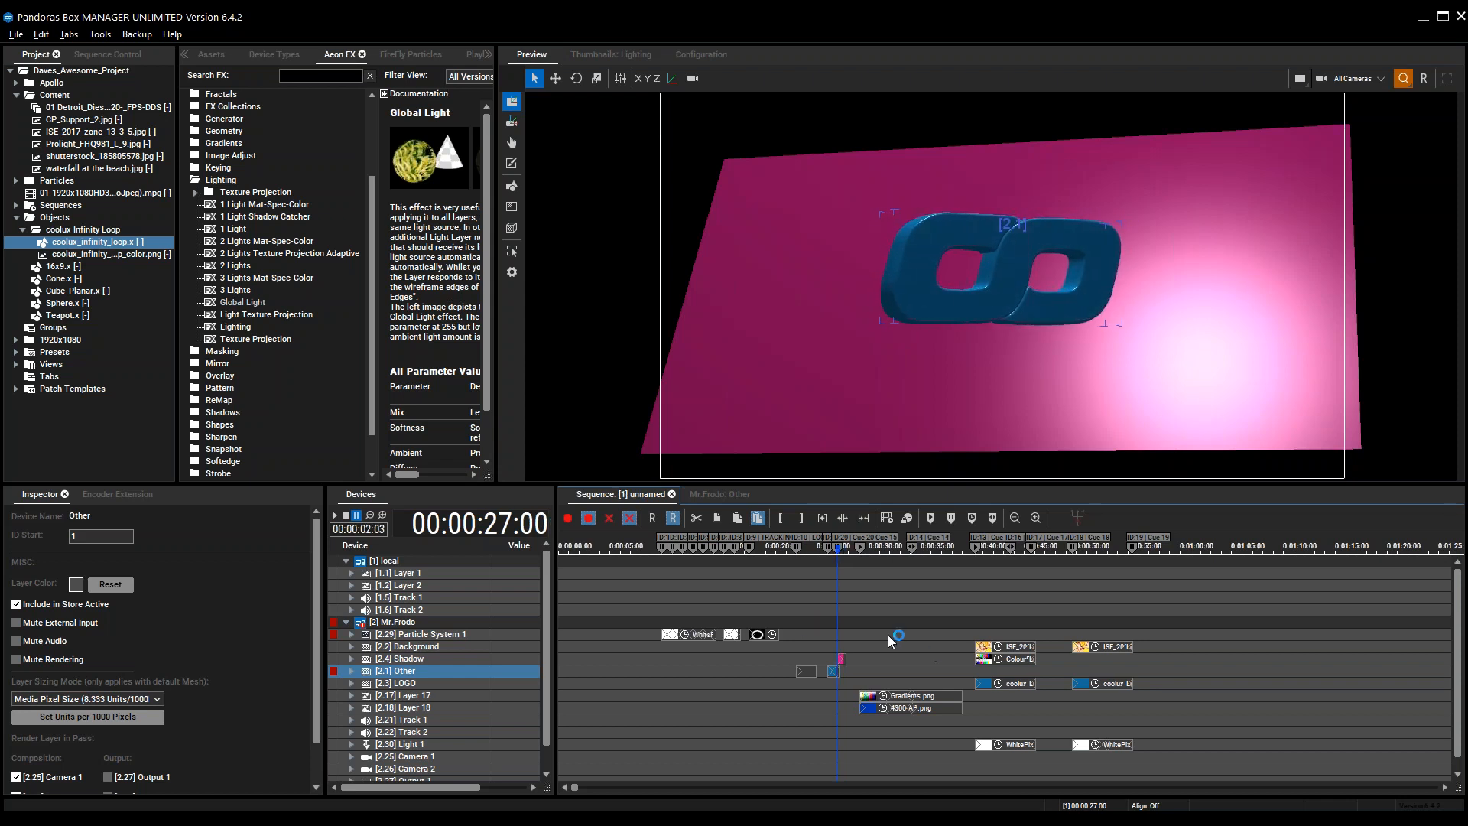
# Rotate the Shadow layer's plane to an X Angle of 29.50° and a Y Angle of -9.00°
pyautogui.click(409, 659)
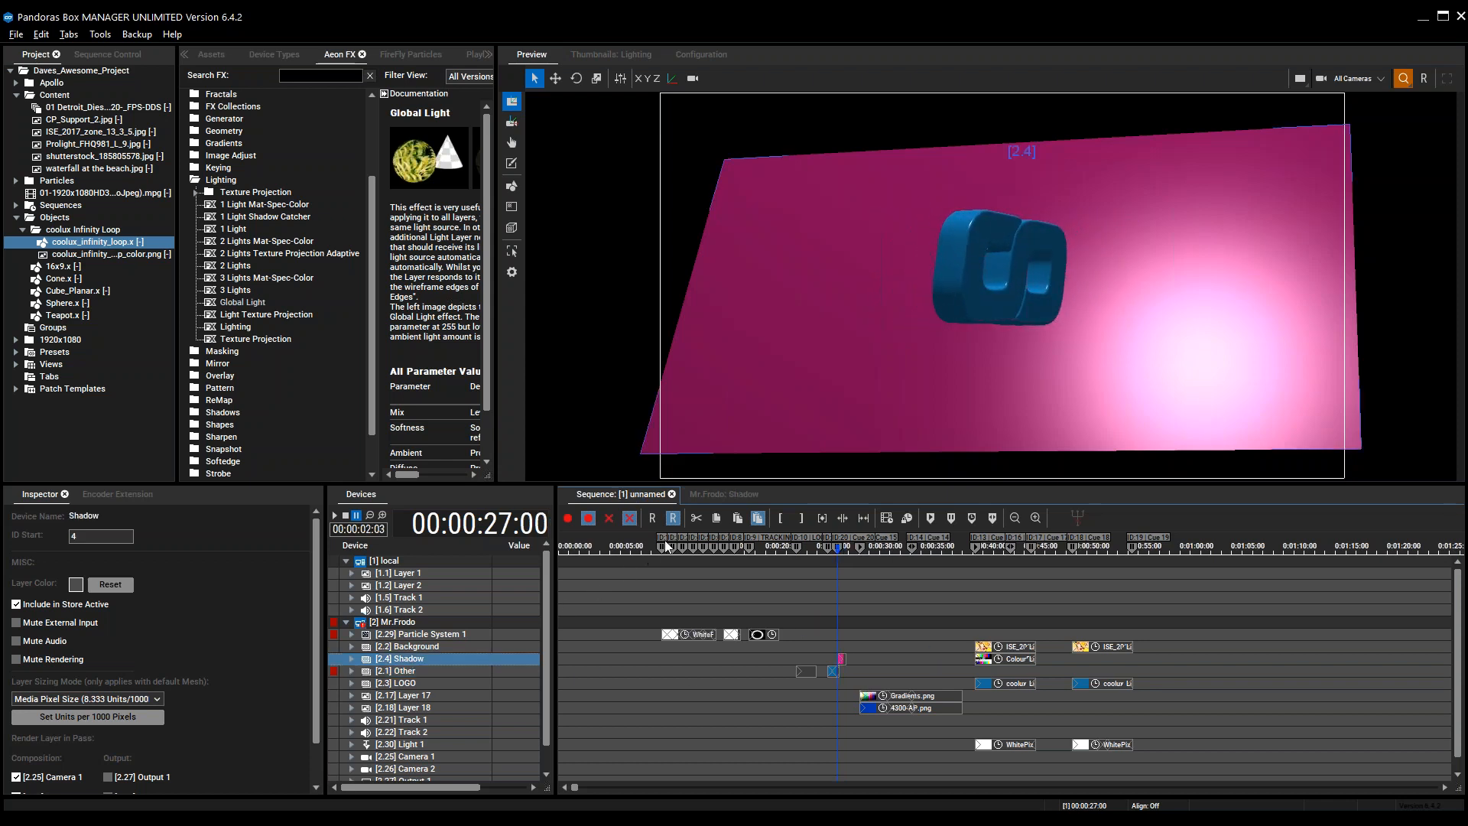
pyautogui.click(705, 493)
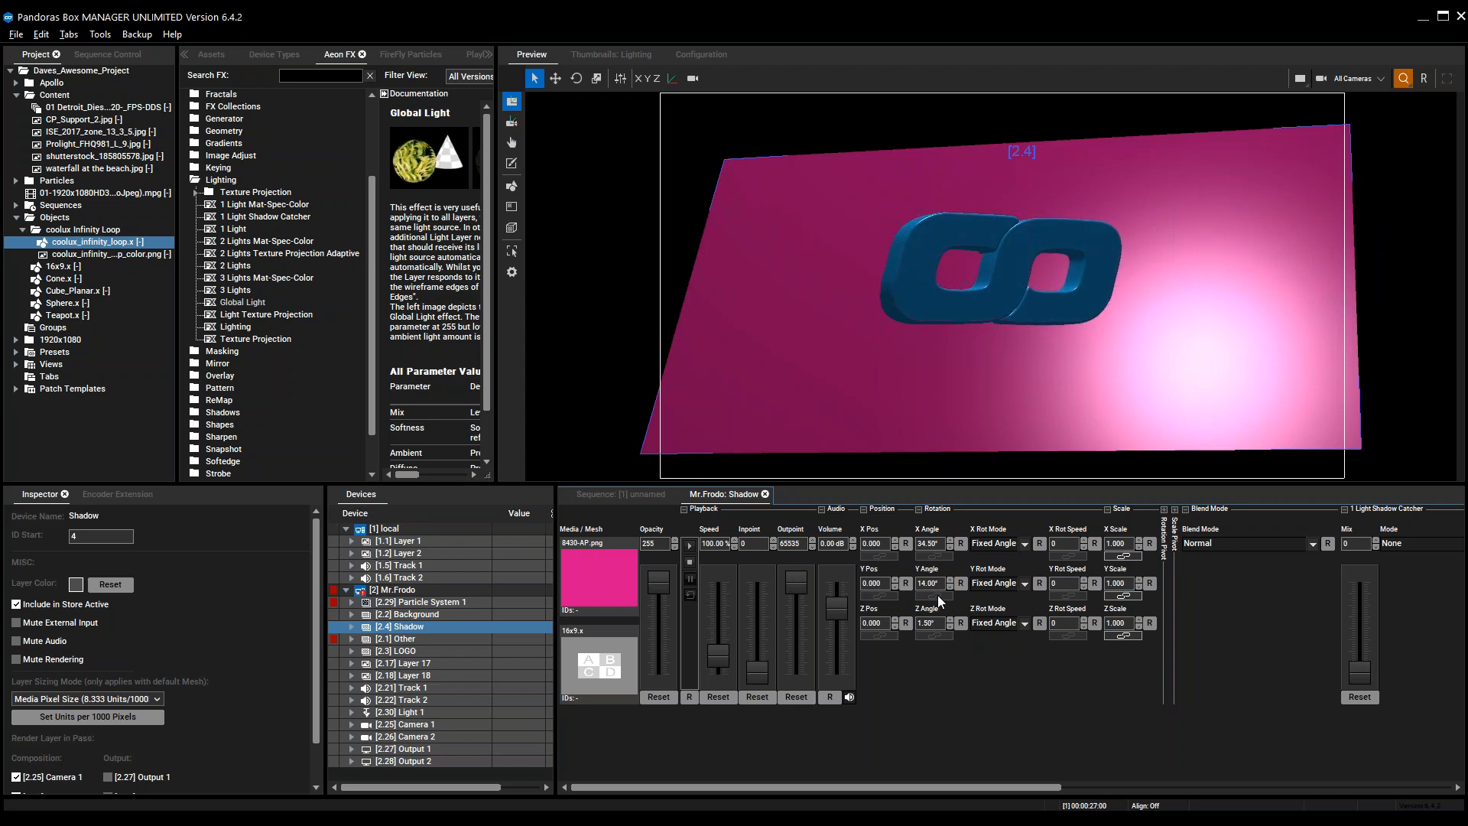
pyautogui.moveTo(932, 586)
pyautogui.mouseDown()
pyautogui.moveTo(947, 626)
pyautogui.moveTo(946, 585)
pyautogui.mouseUp()
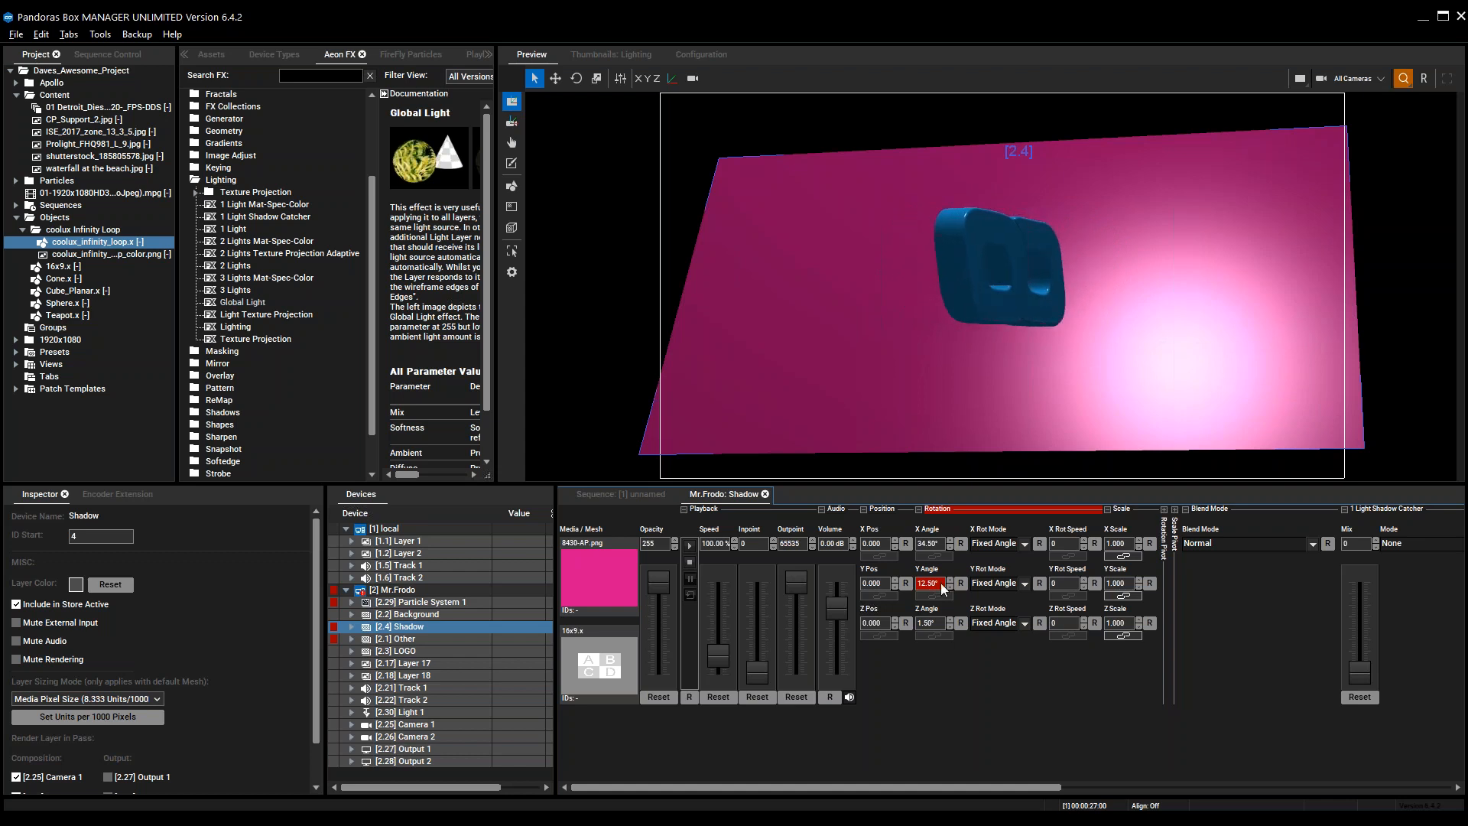
pyautogui.moveTo(938, 543); pyautogui.dragTo(939, 590)
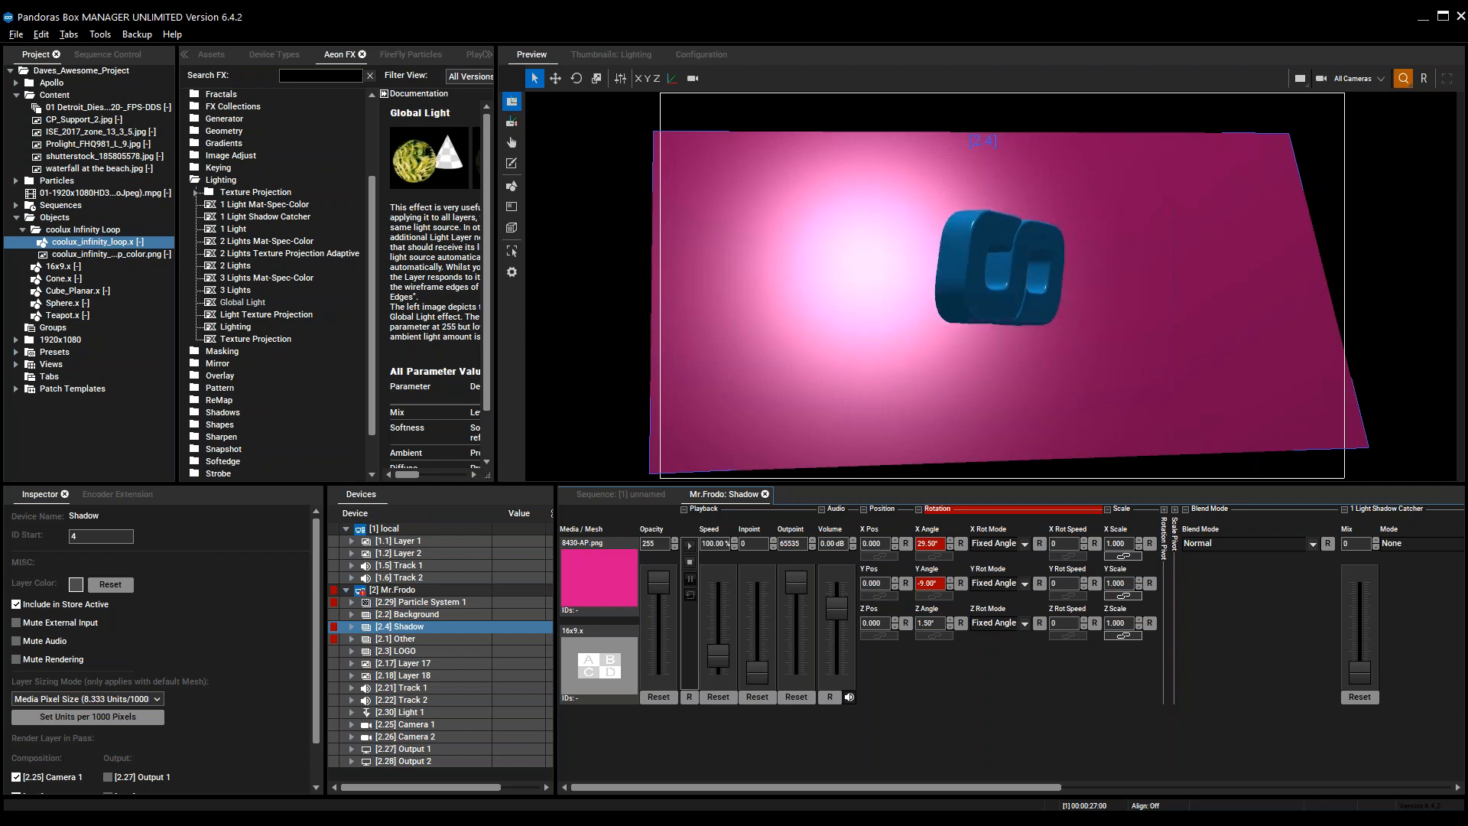
# Lower the Shadow layer's Global Light Mix to 0 and bring it back to 255 to compare the effect
pyautogui.click(609, 494)
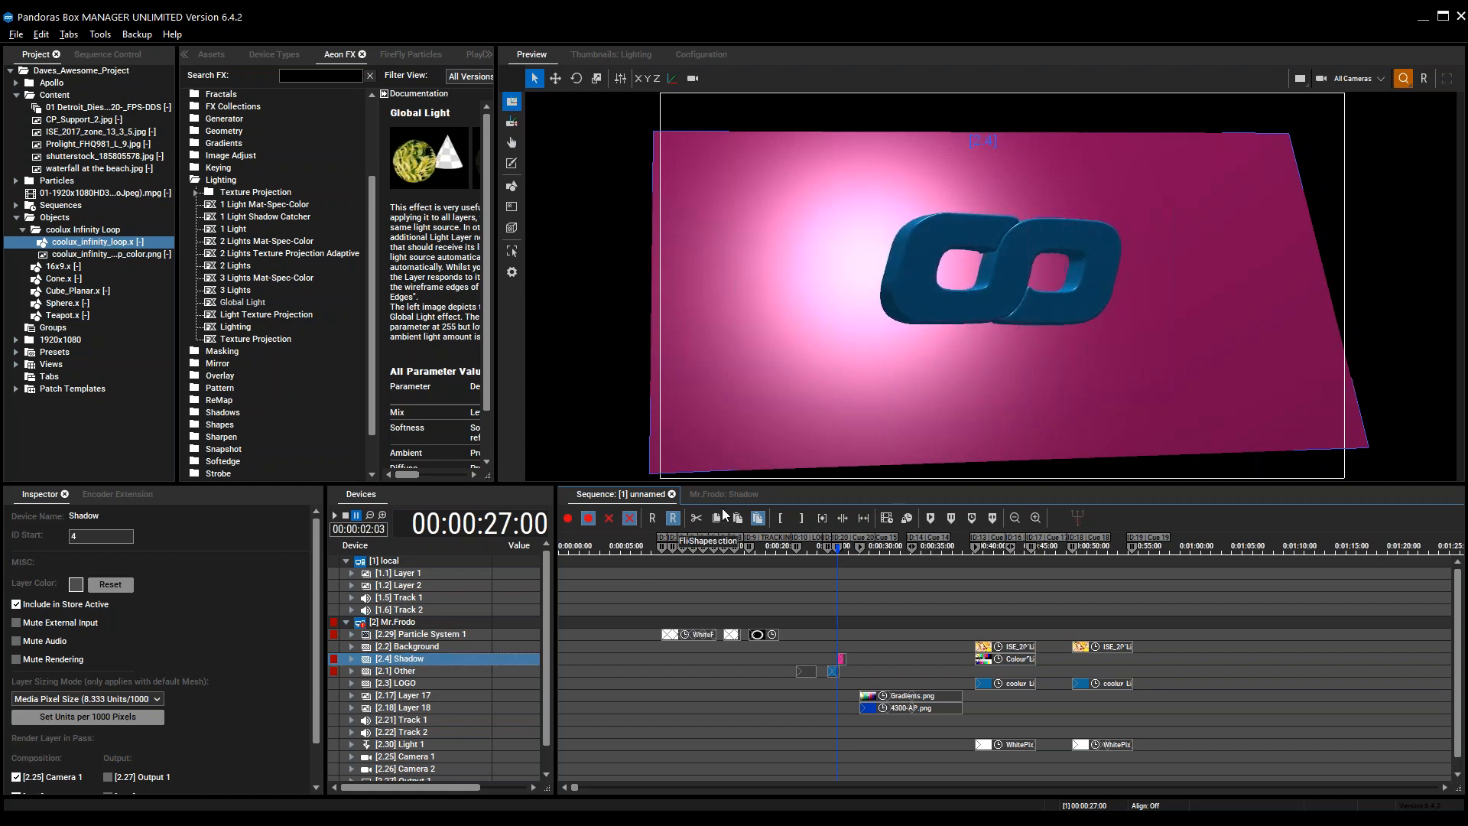
pyautogui.click(724, 494)
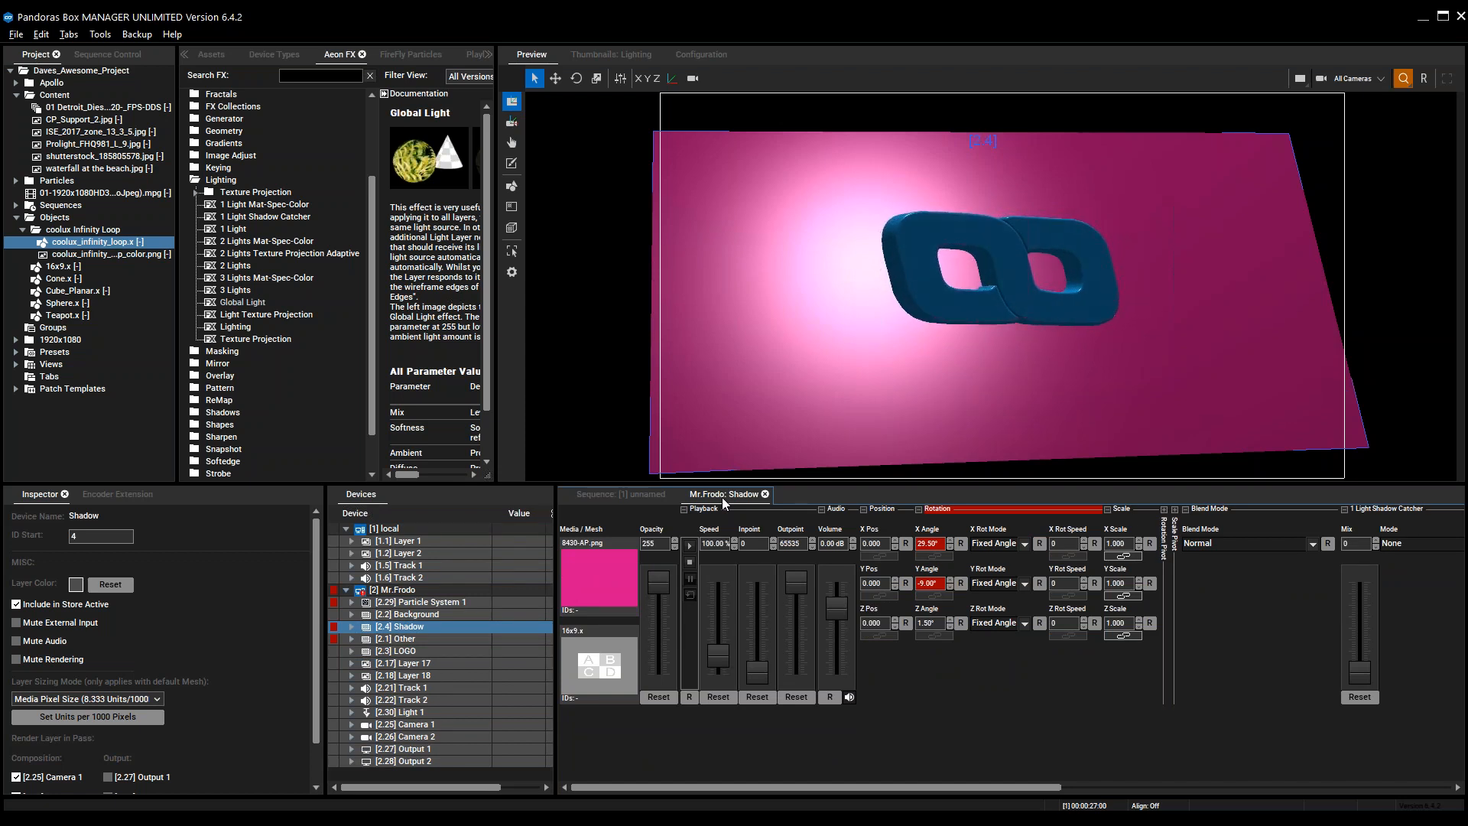
pyautogui.moveTo(864, 786); pyautogui.dragTo(1262, 803)
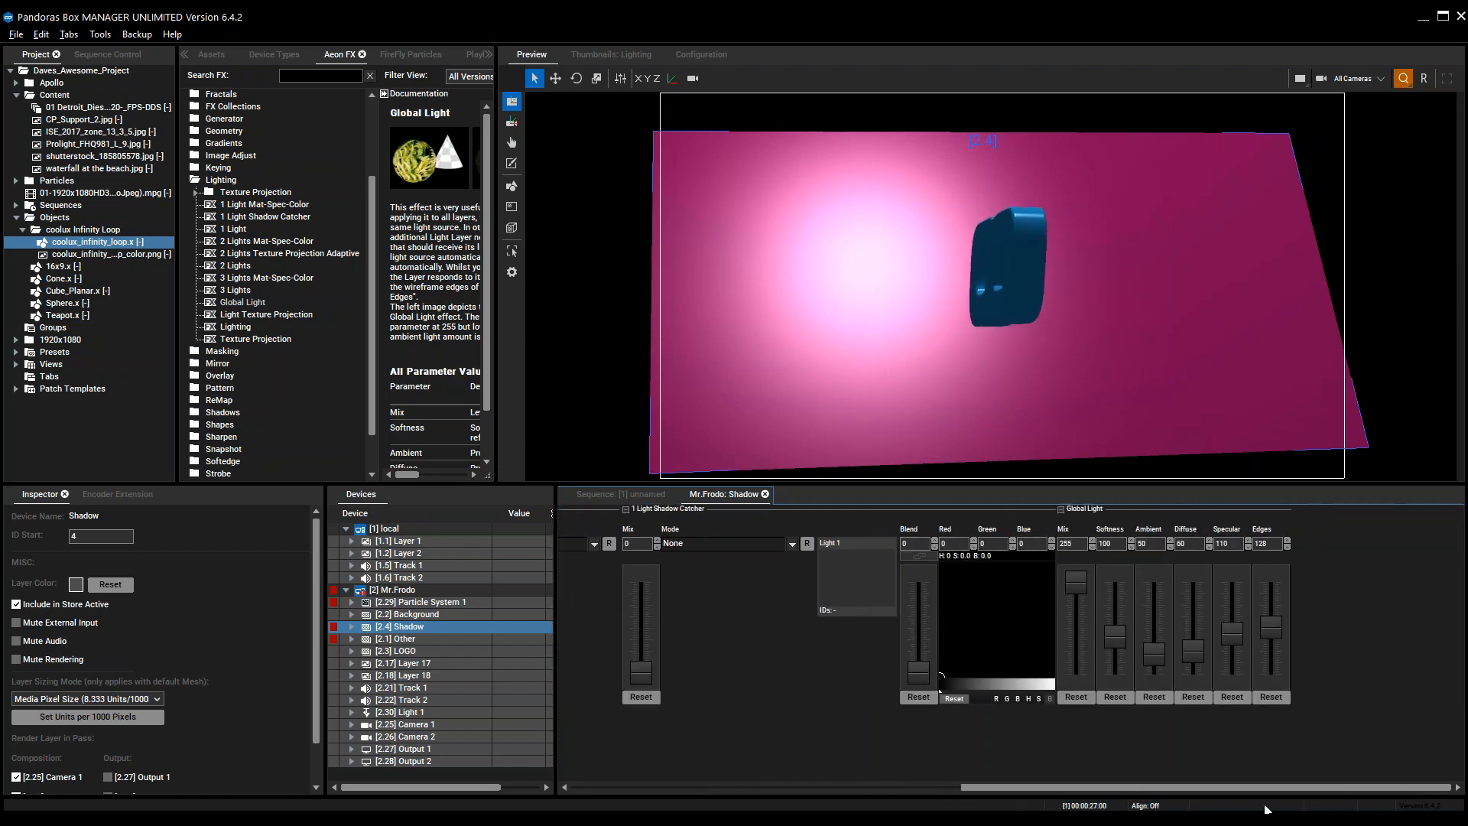
pyautogui.moveTo(1078, 587); pyautogui.dragTo(1078, 680)
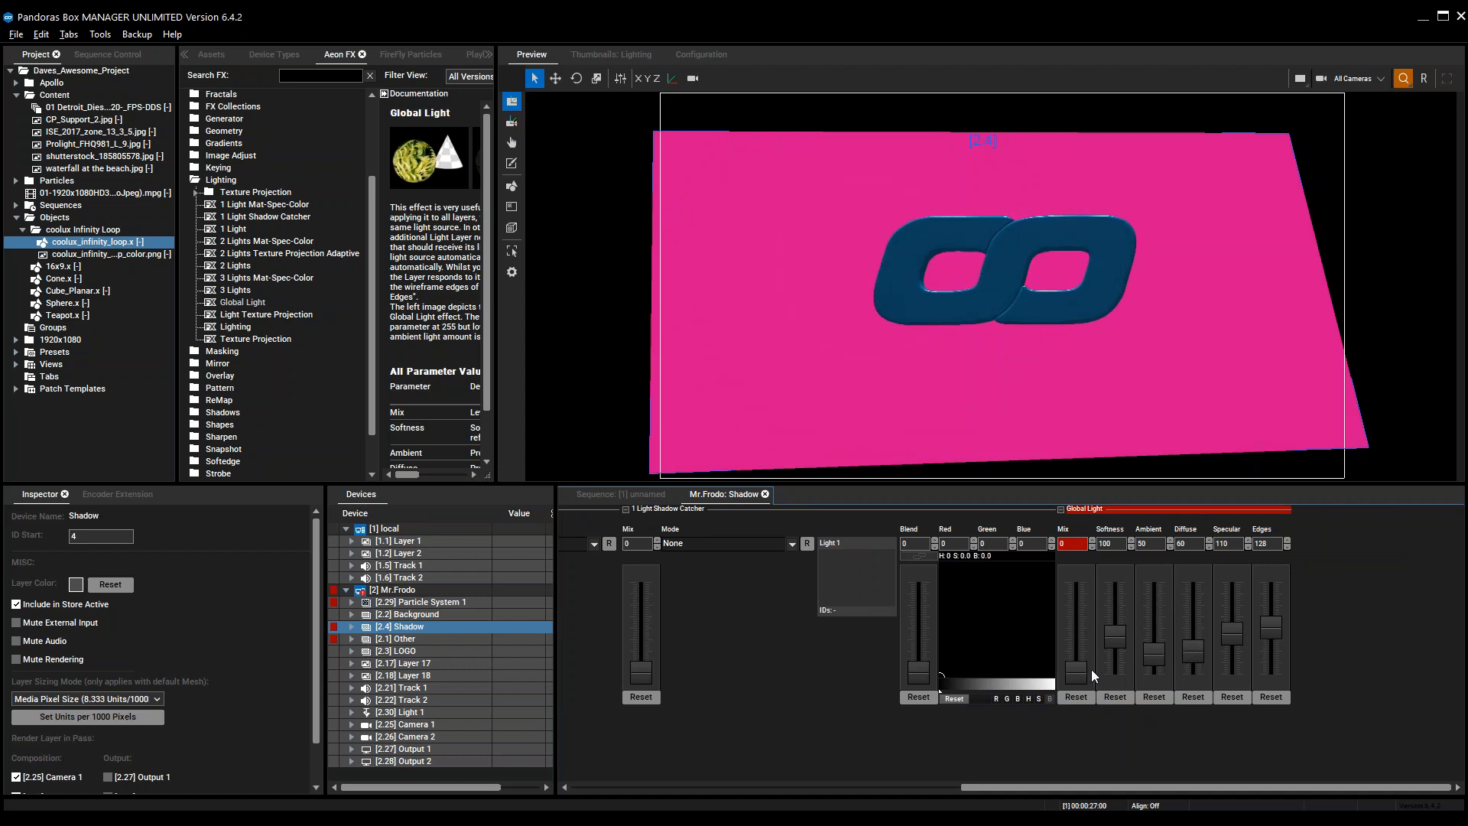
pyautogui.moveTo(1069, 648); pyautogui.dragTo(1065, 565)
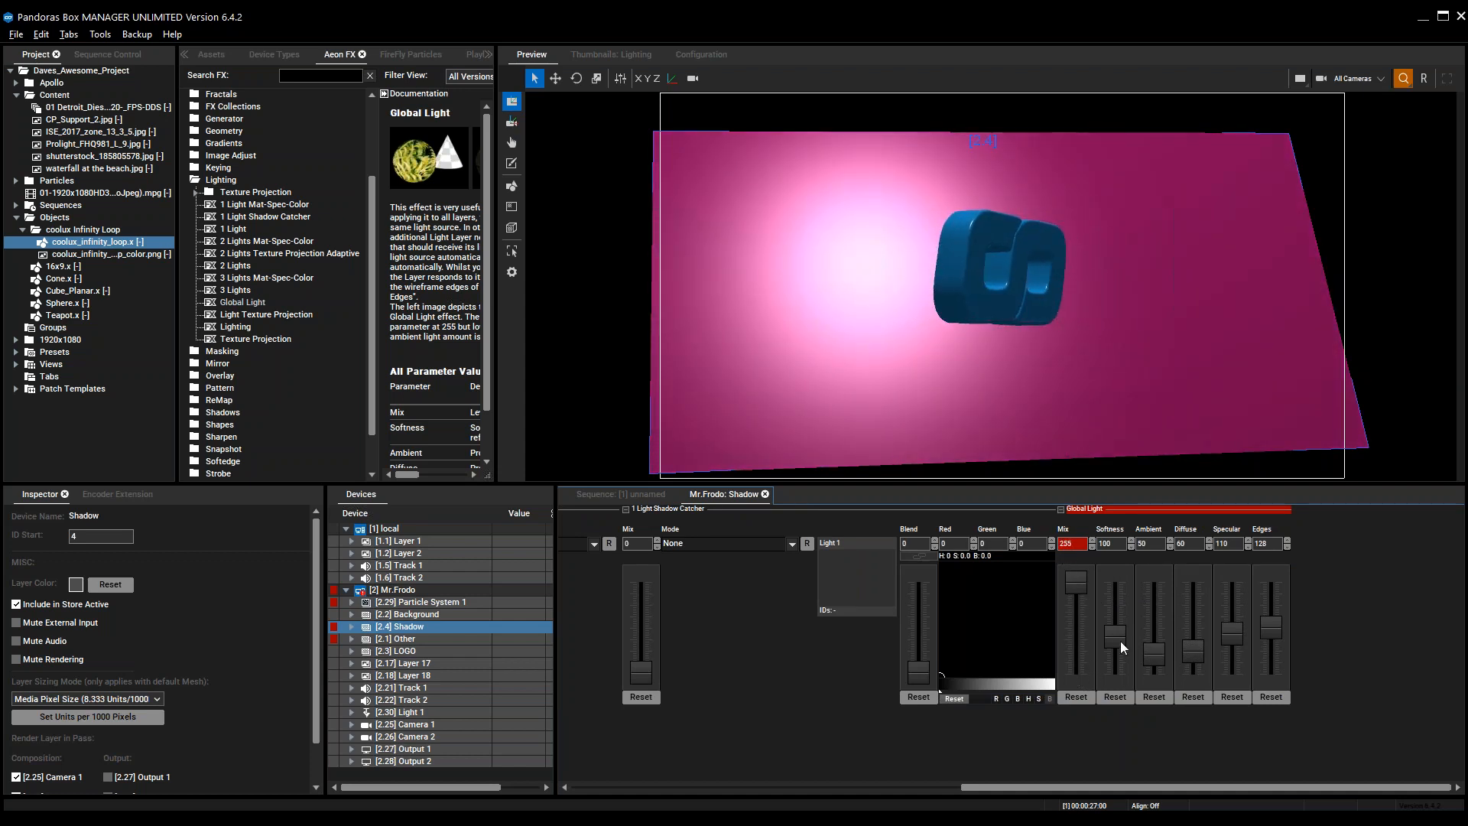
# Set the Shadow layer's Global Light to Softness 75, Ambient 66, Diffuse 75 and Specular 64, and return to the sequence timeline
pyautogui.moveTo(1114, 636); pyautogui.dragTo(1108, 611)
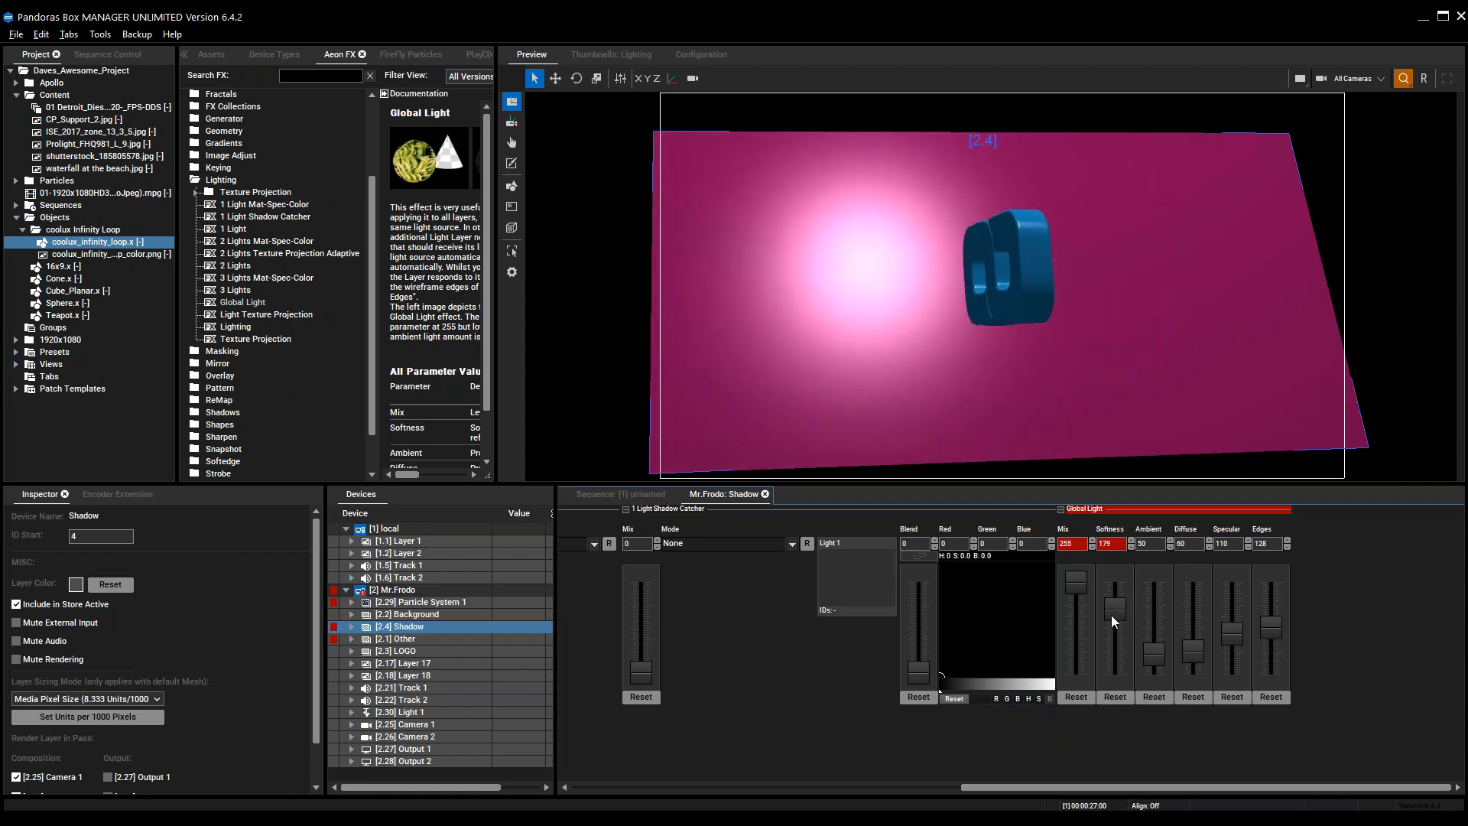
pyautogui.moveTo(1153, 658); pyautogui.dragTo(1188, 636)
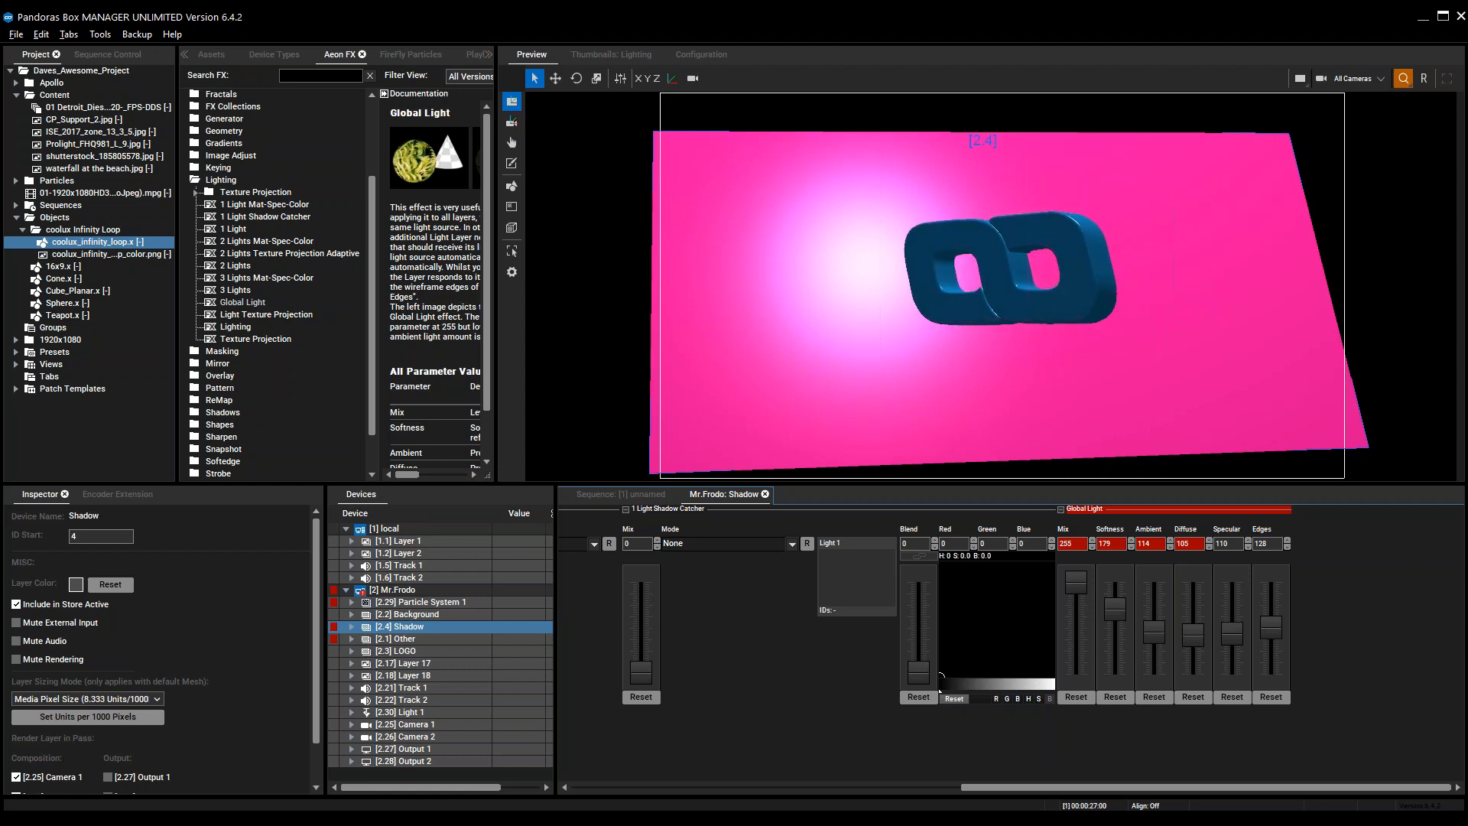
pyautogui.moveTo(1112, 607); pyautogui.dragTo(1219, 560)
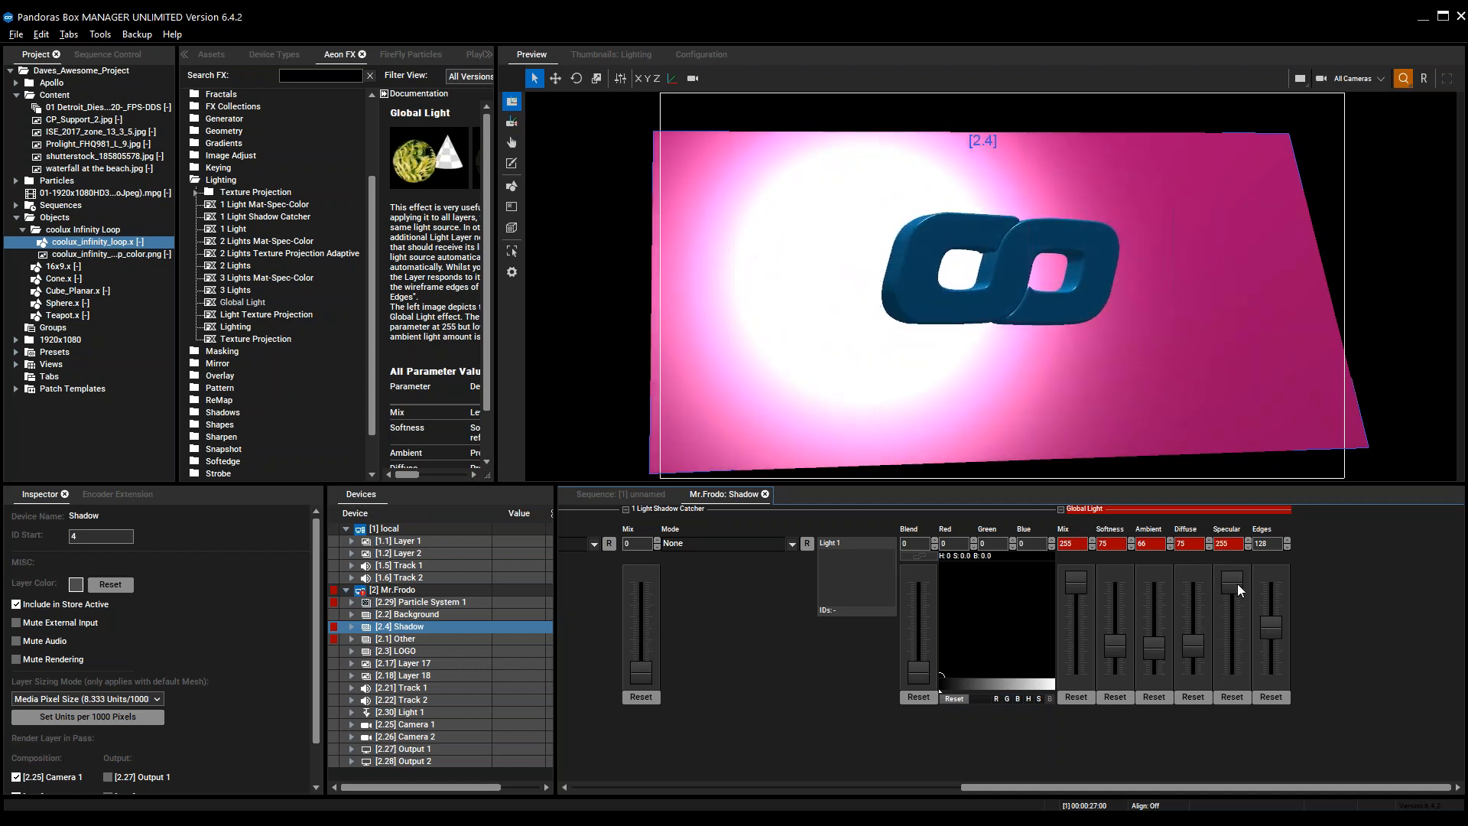
pyautogui.moveTo(1236, 582); pyautogui.dragTo(1244, 662)
pyautogui.scroll(2, 1245, 650)
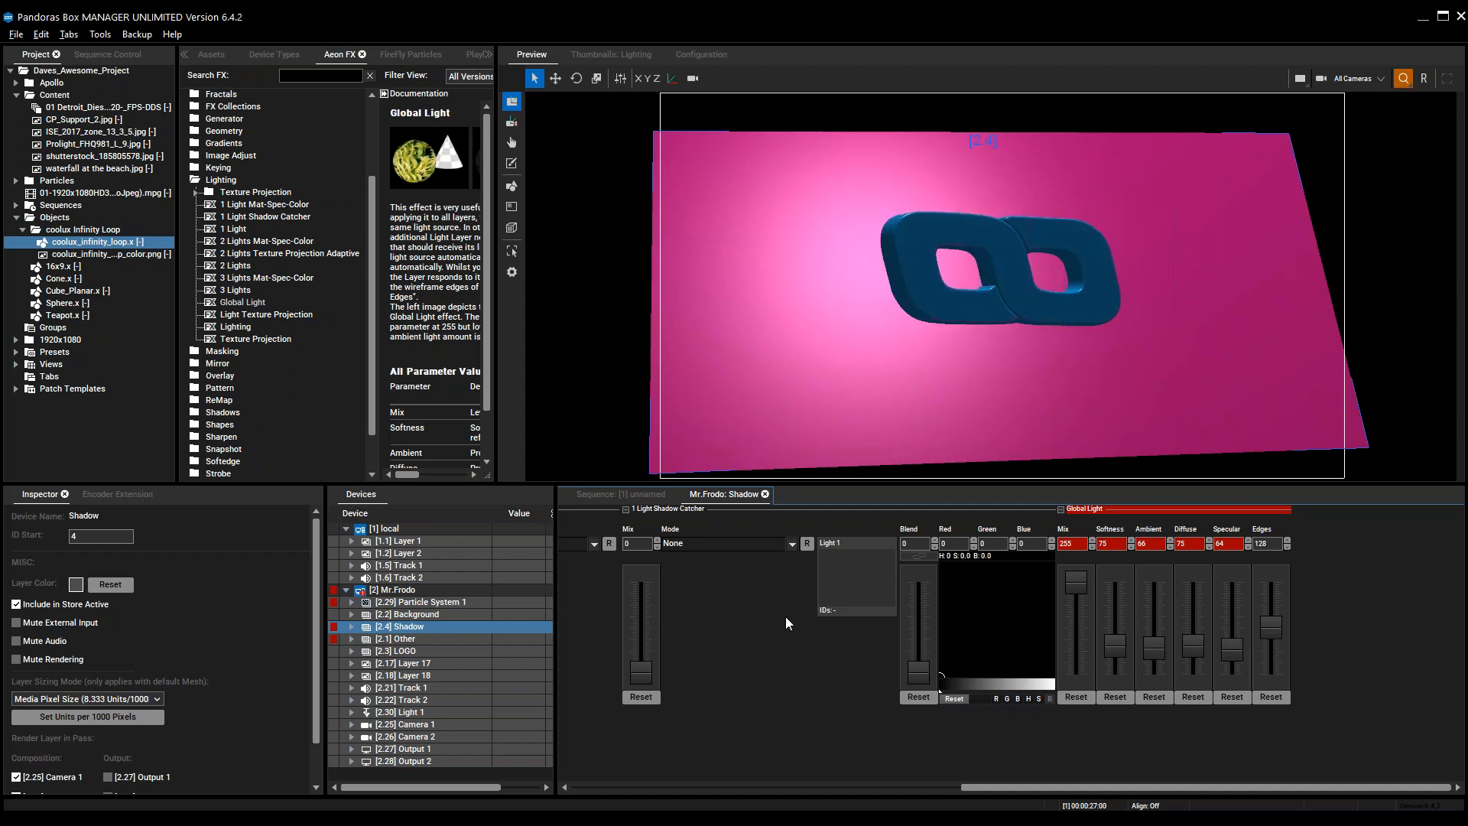
pyautogui.click(645, 495)
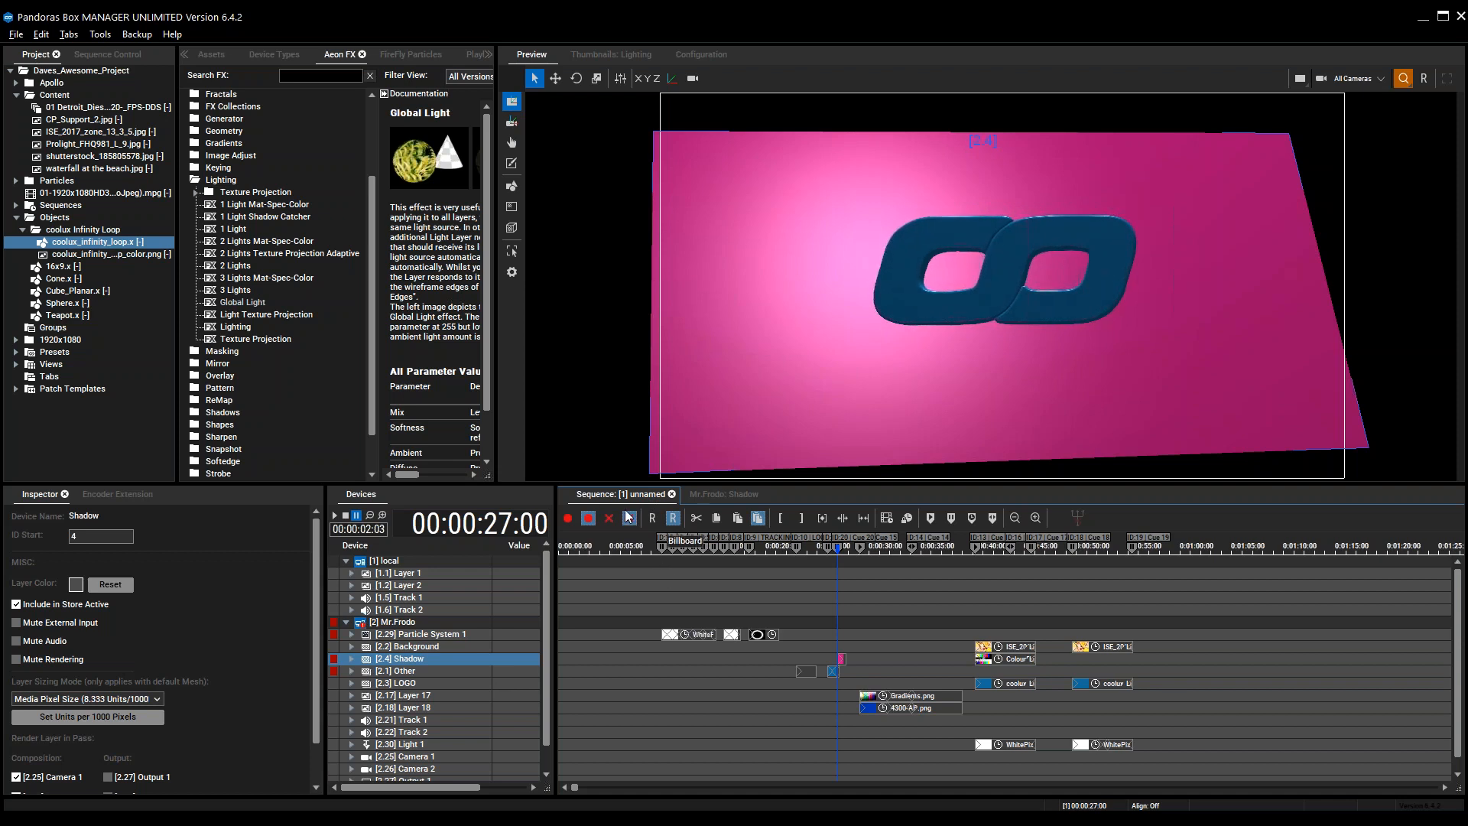
# Advance the sequence to 00:00:29:03 and preview only [2.27] Output 1, enlarged in the preview area
pyautogui.click(673, 519)
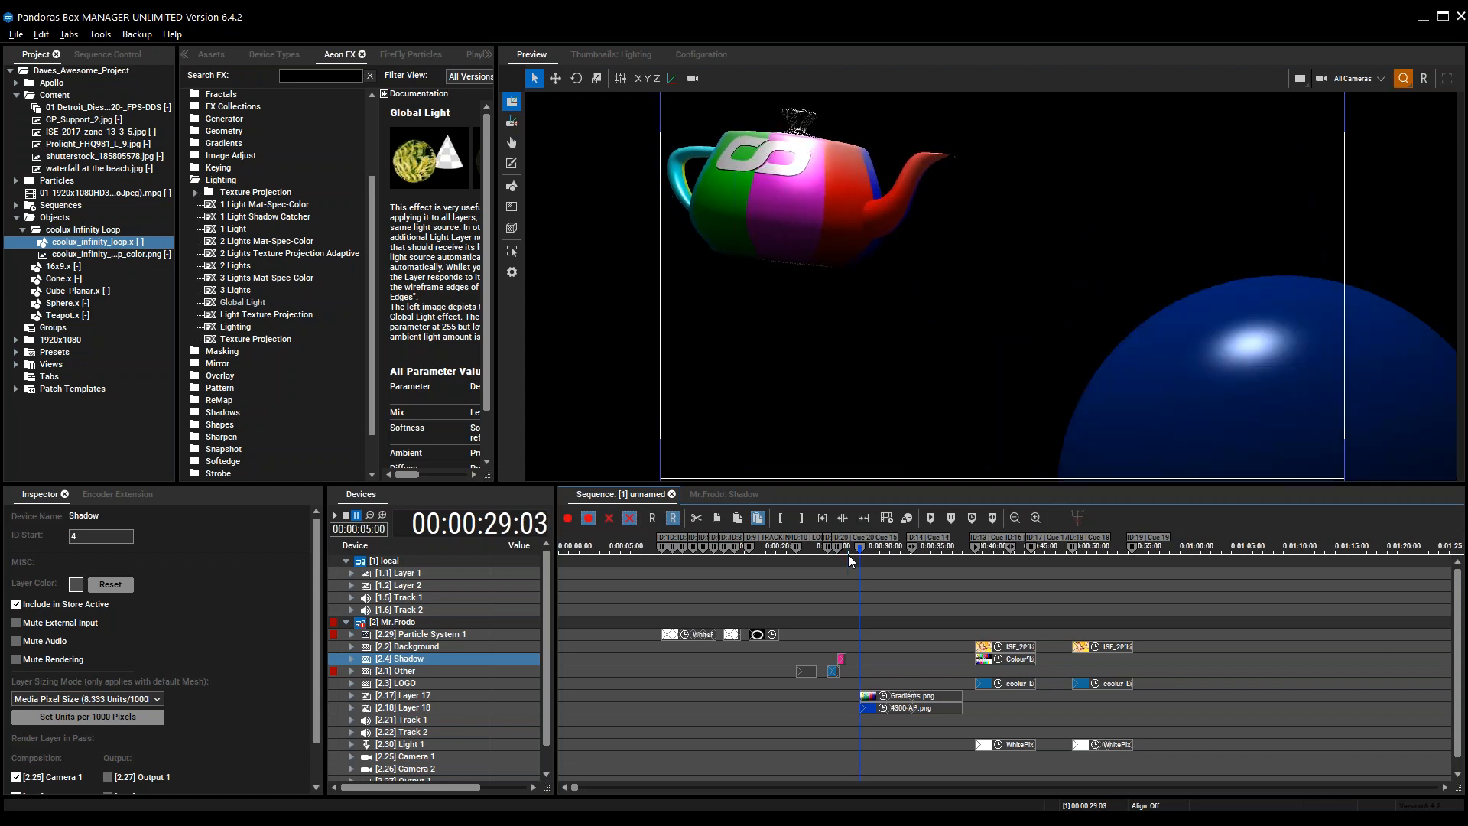
pyautogui.click(1357, 78)
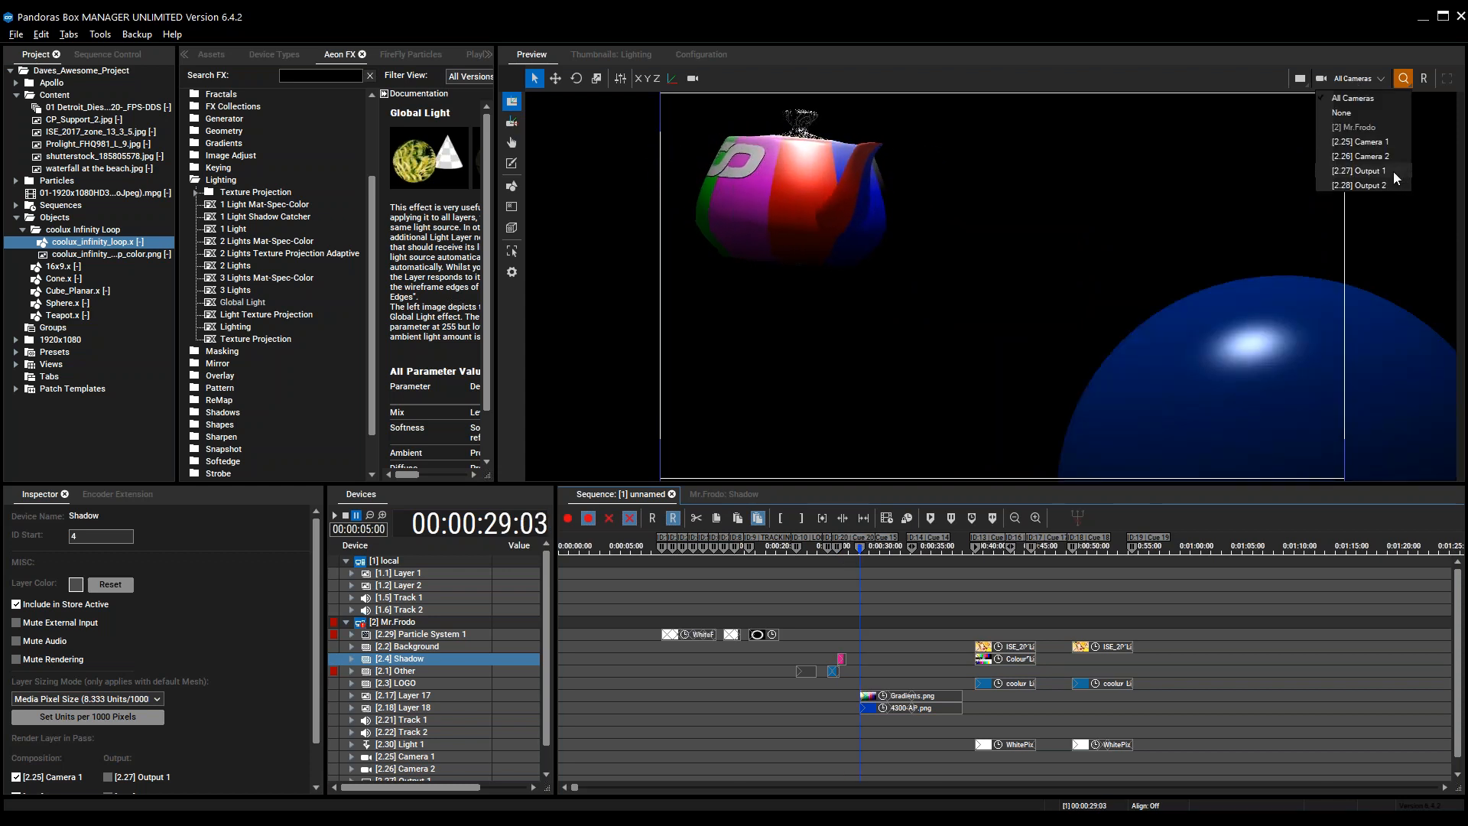
pyautogui.click(1394, 171)
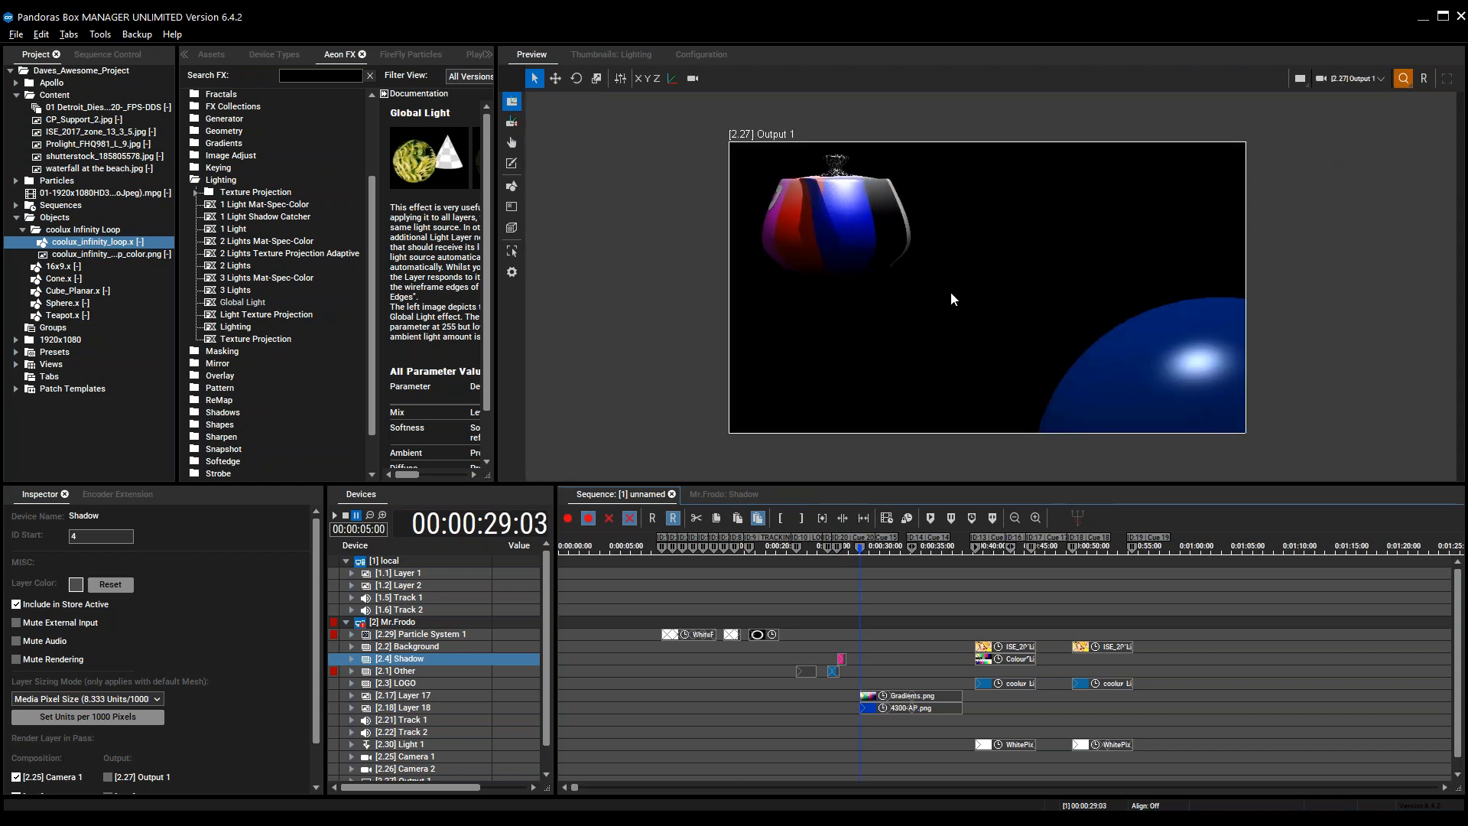
pyautogui.scroll(1, 998, 290)
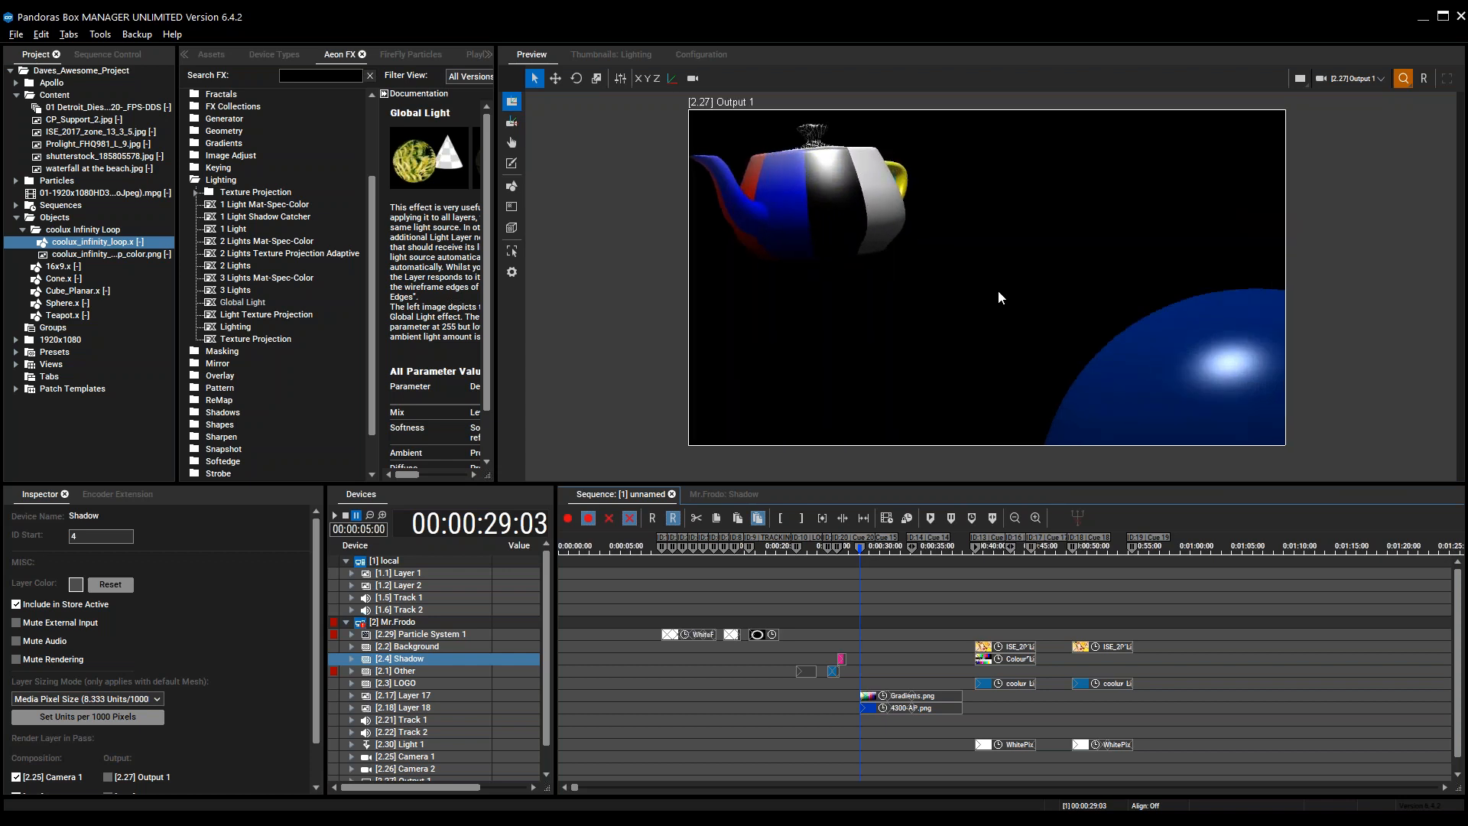
pyautogui.scroll(1, 1003, 298)
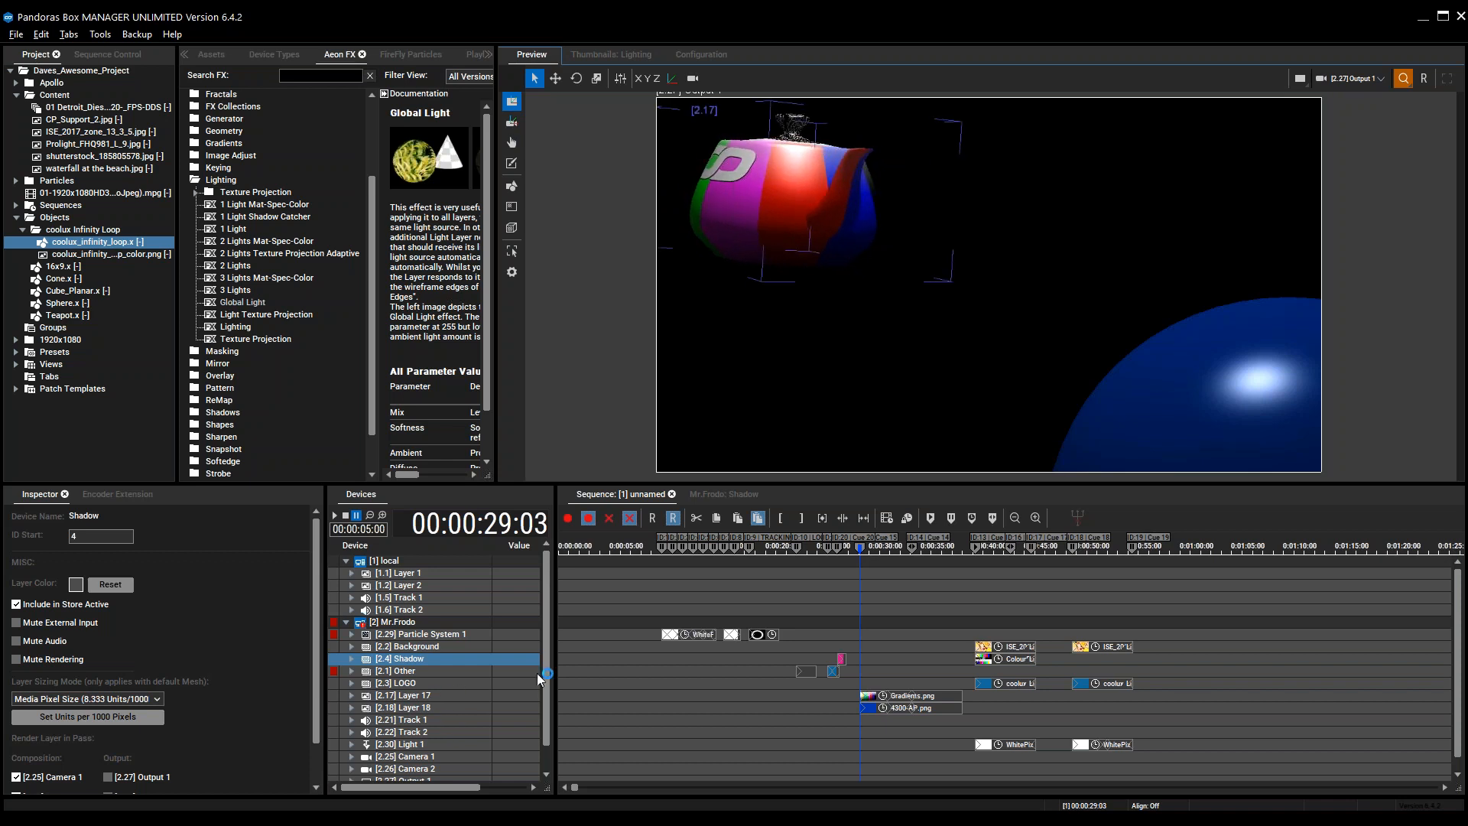
# Lower Layer 17's Global Light Mix to 0 and bring it back to 255 to compare the lighting on the teapot
pyautogui.click(511, 694)
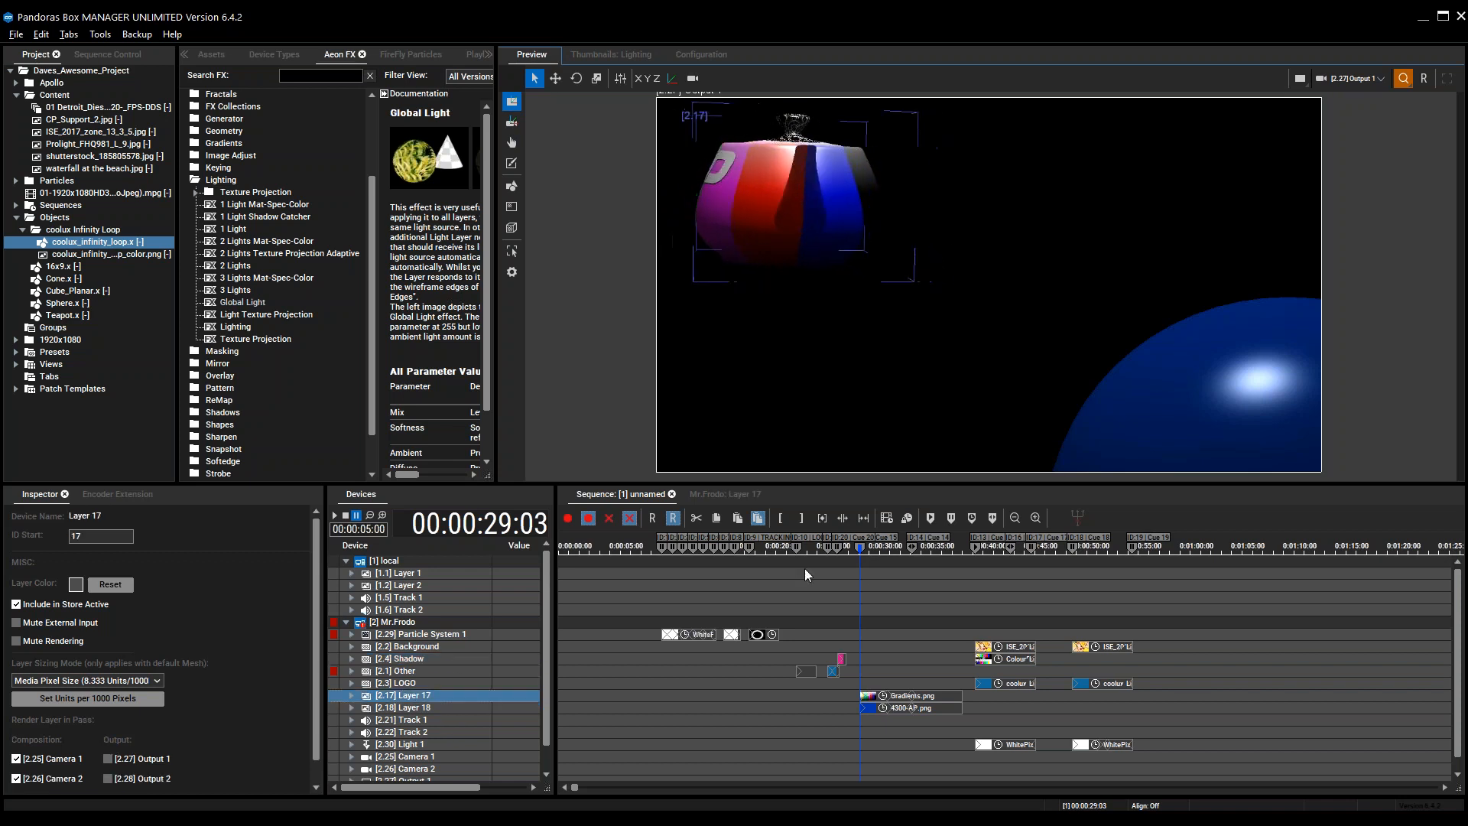
pyautogui.click(719, 498)
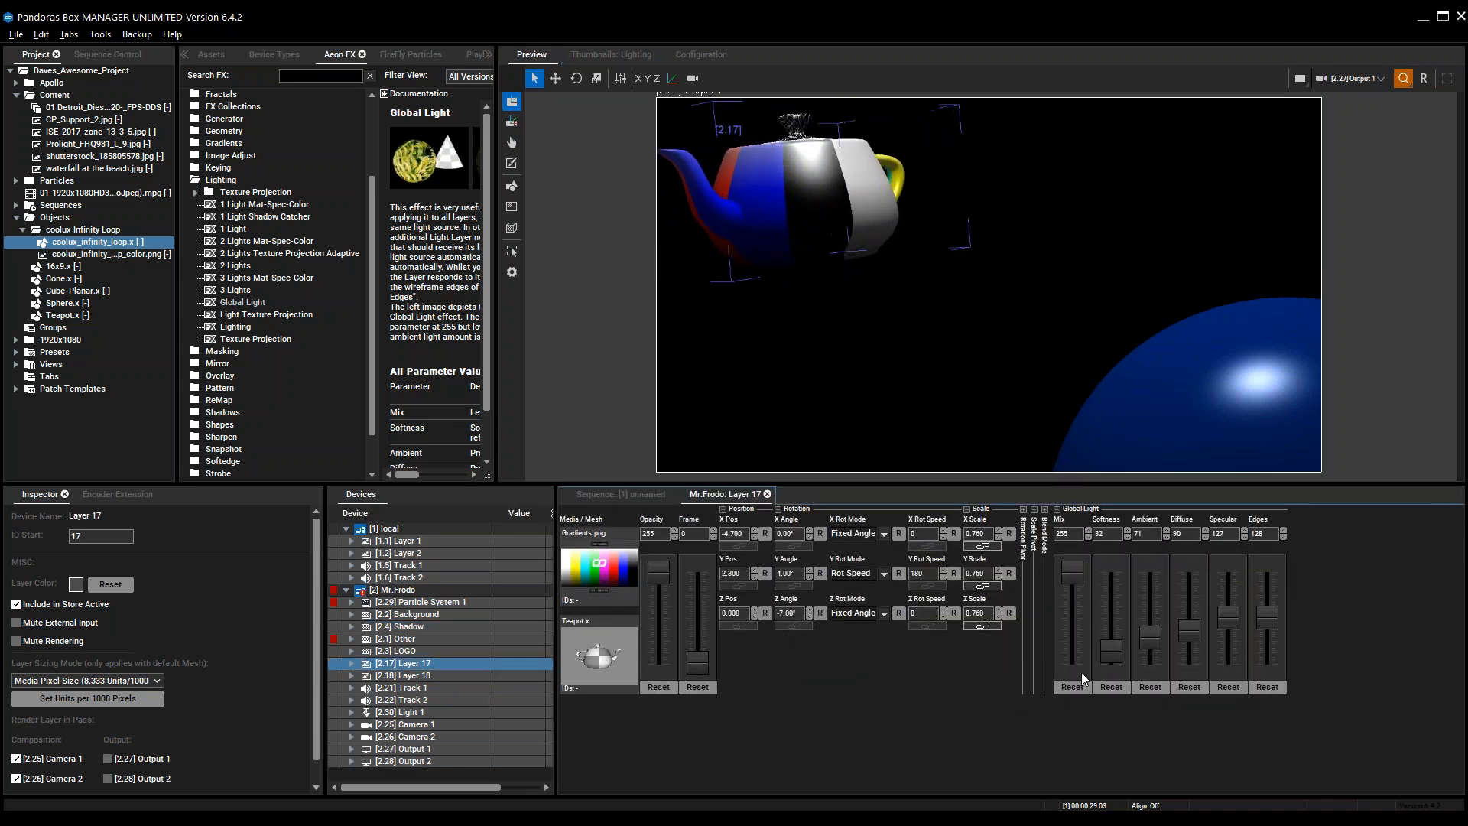
pyautogui.moveTo(1072, 572); pyautogui.dragTo(1077, 772)
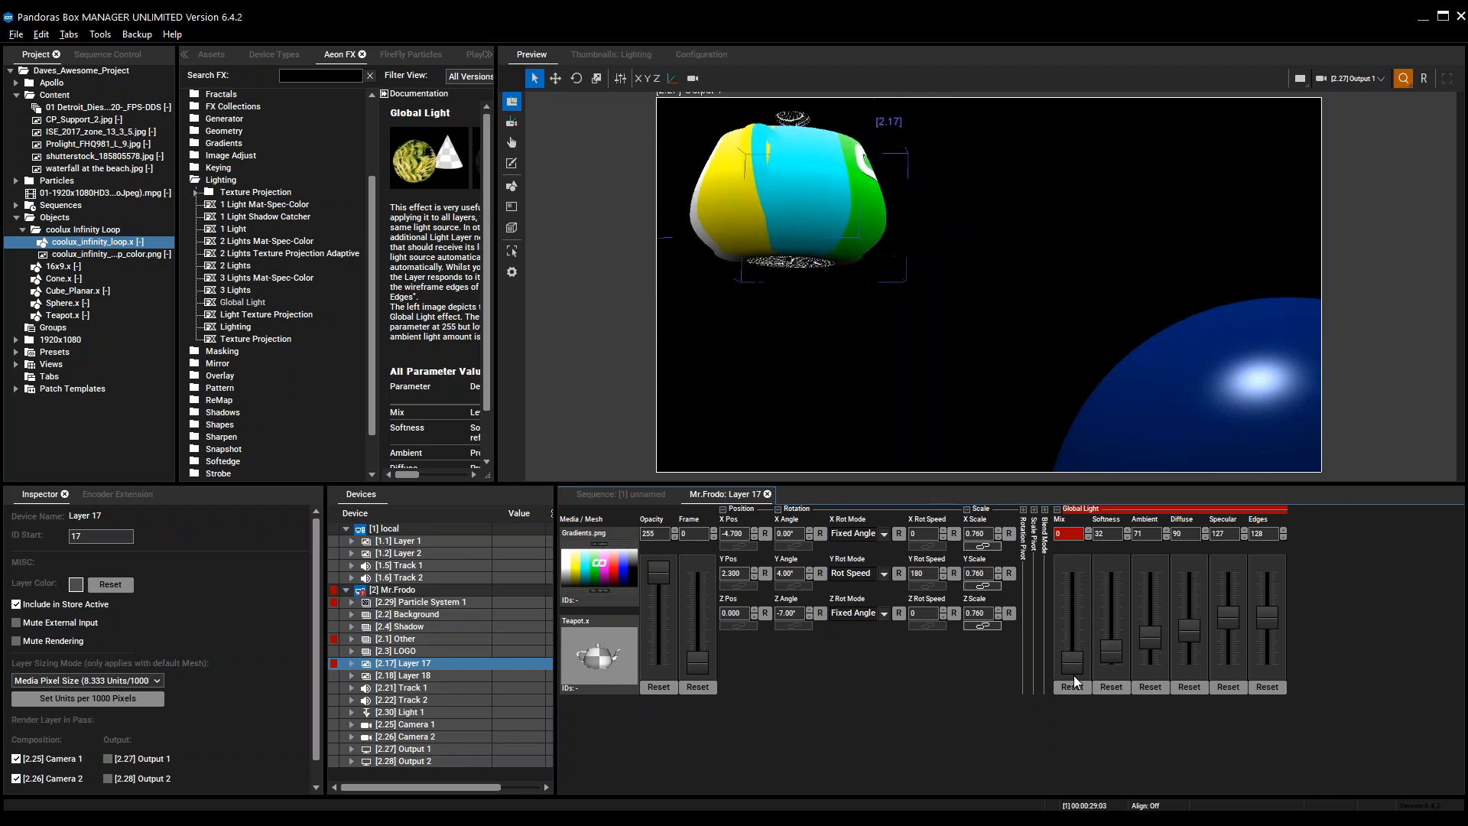
pyautogui.moveTo(1074, 657); pyautogui.dragTo(1074, 532)
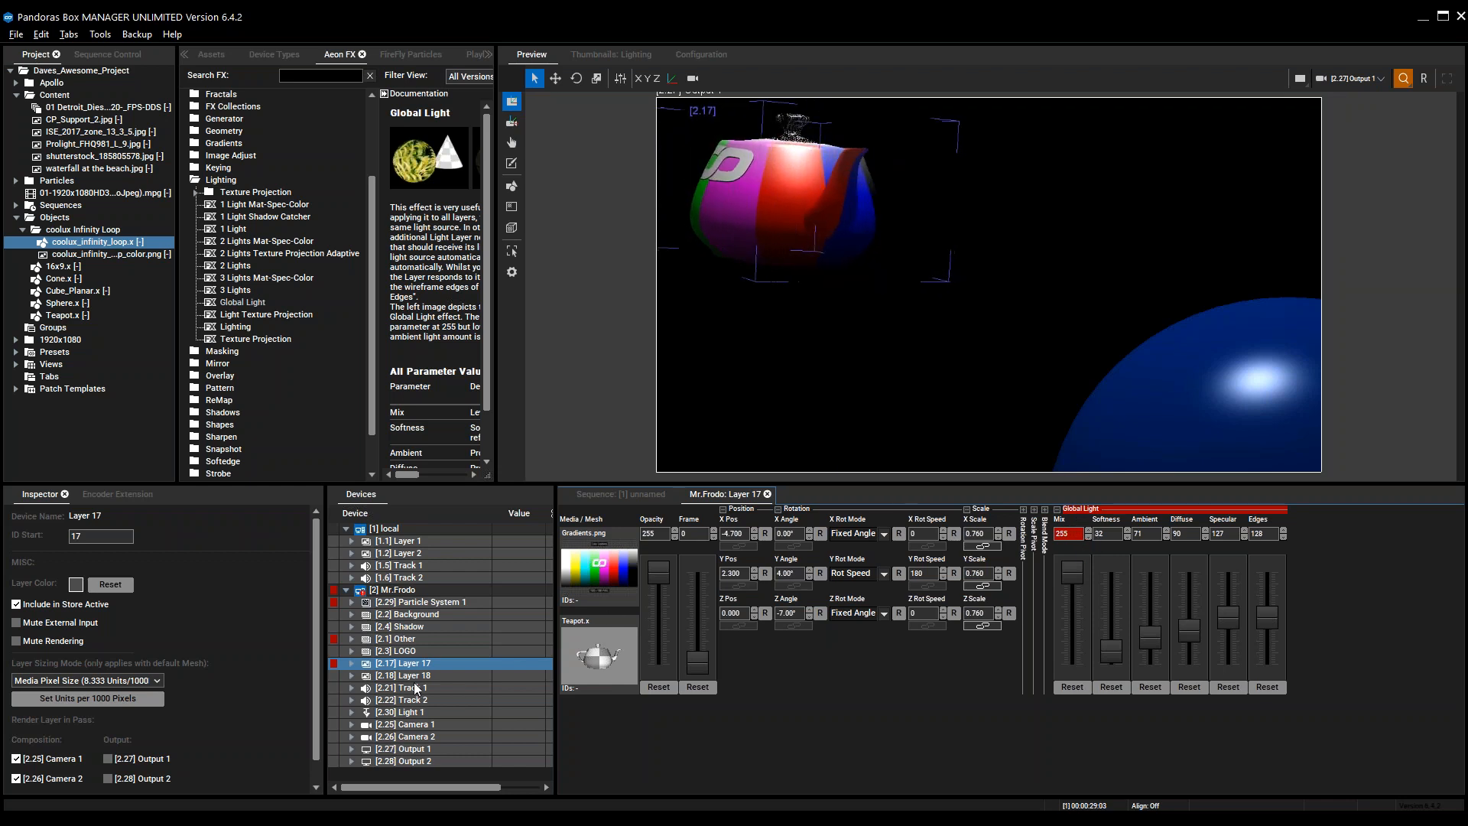
# Compare the sphere on Layer 18 with Global Light Mix at 0 and back at 255 while the sequence plays
pyautogui.click(439, 675)
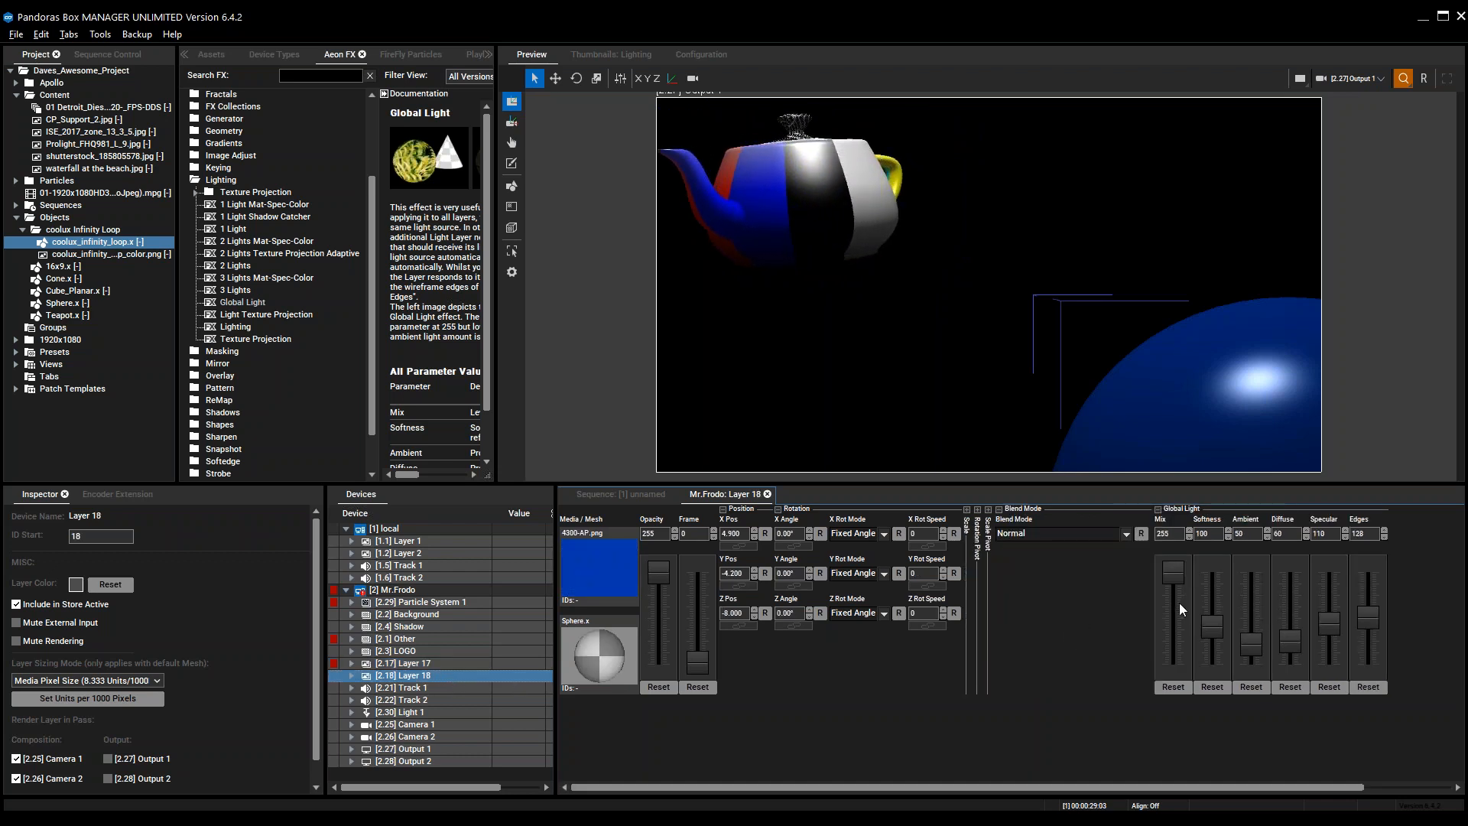
pyautogui.moveTo(1172, 577); pyautogui.dragTo(1172, 768)
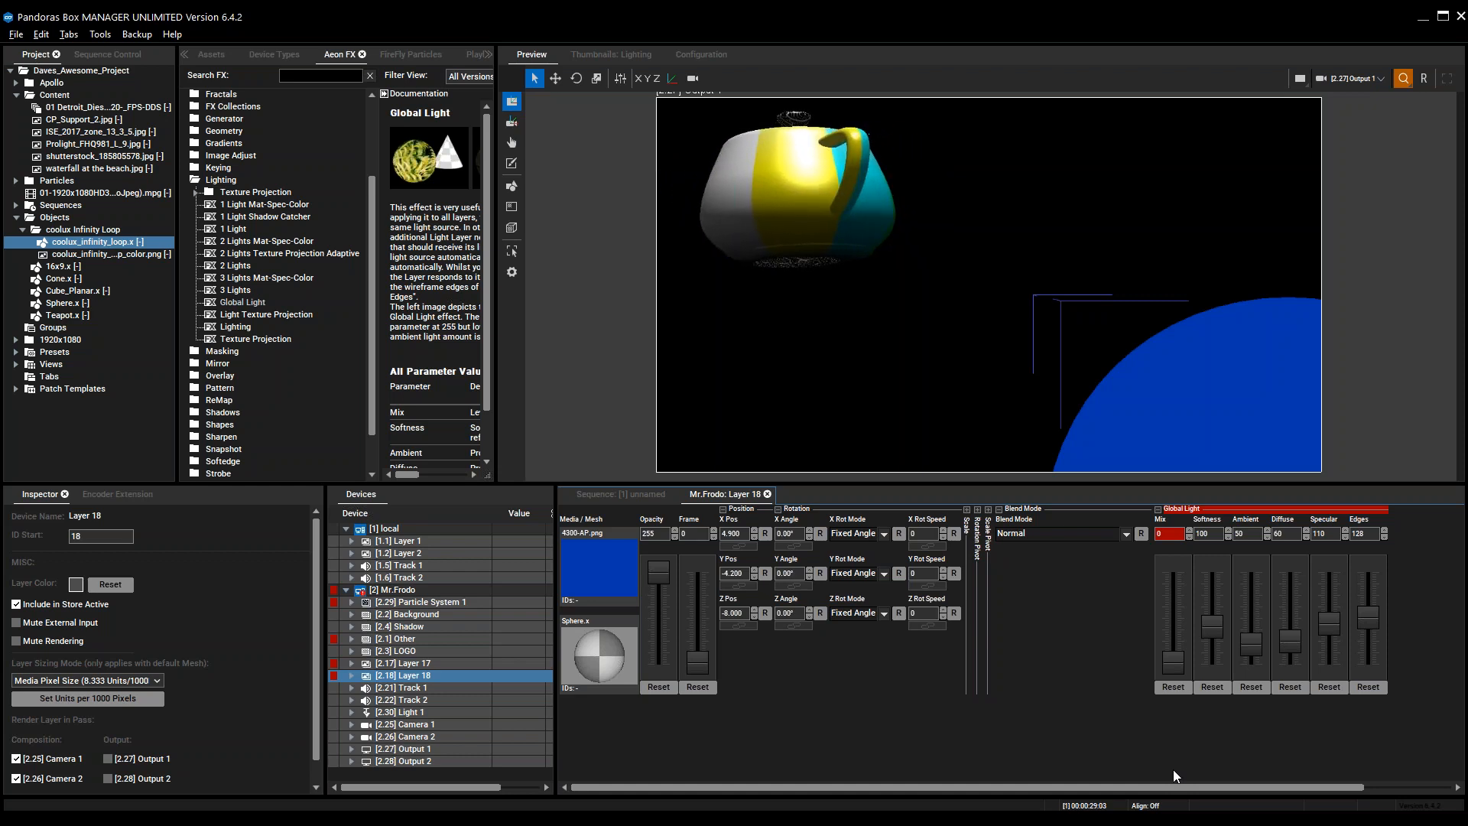
pyautogui.click(636, 493)
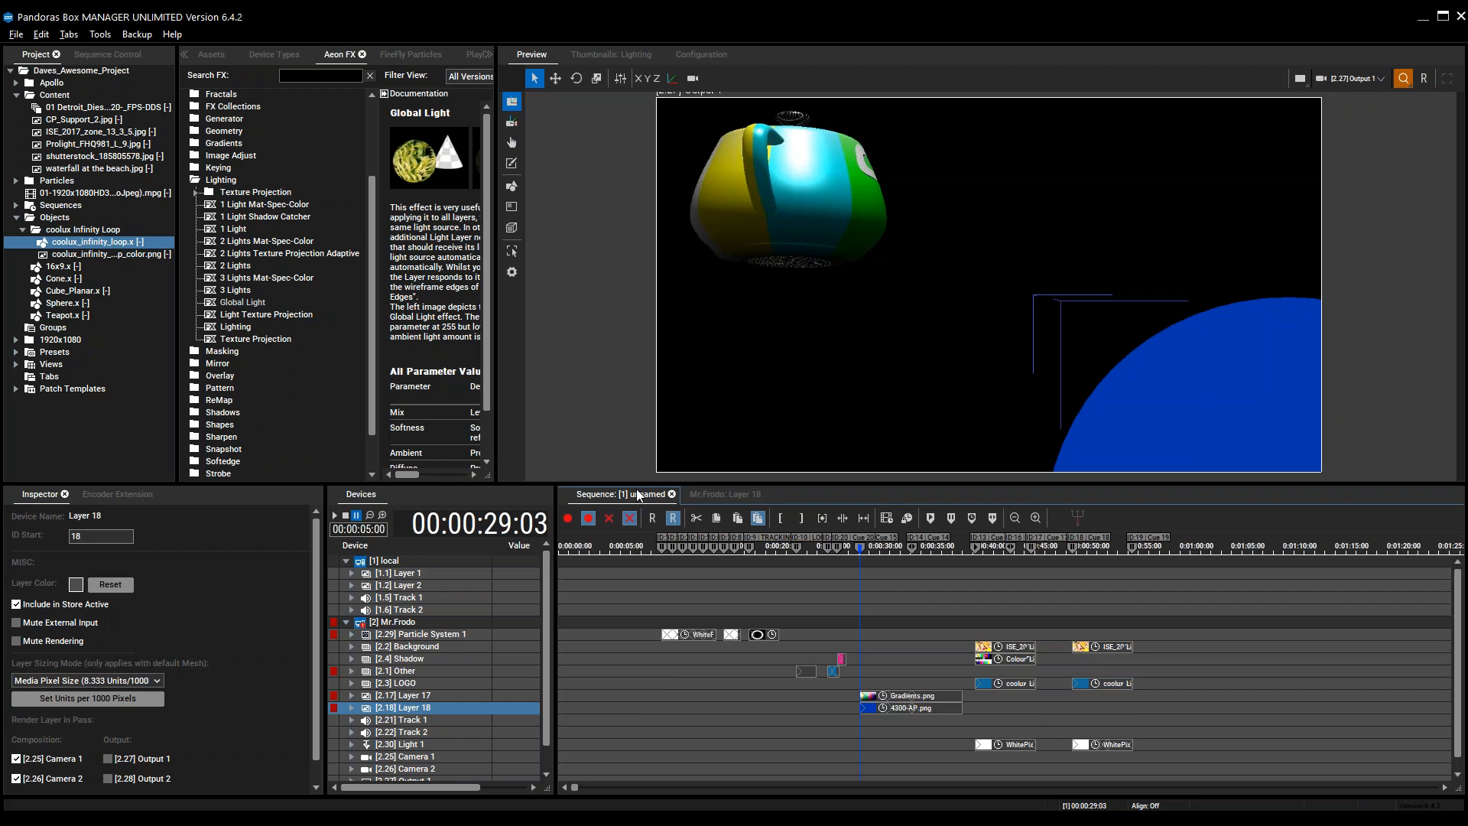
pyautogui.press('space')
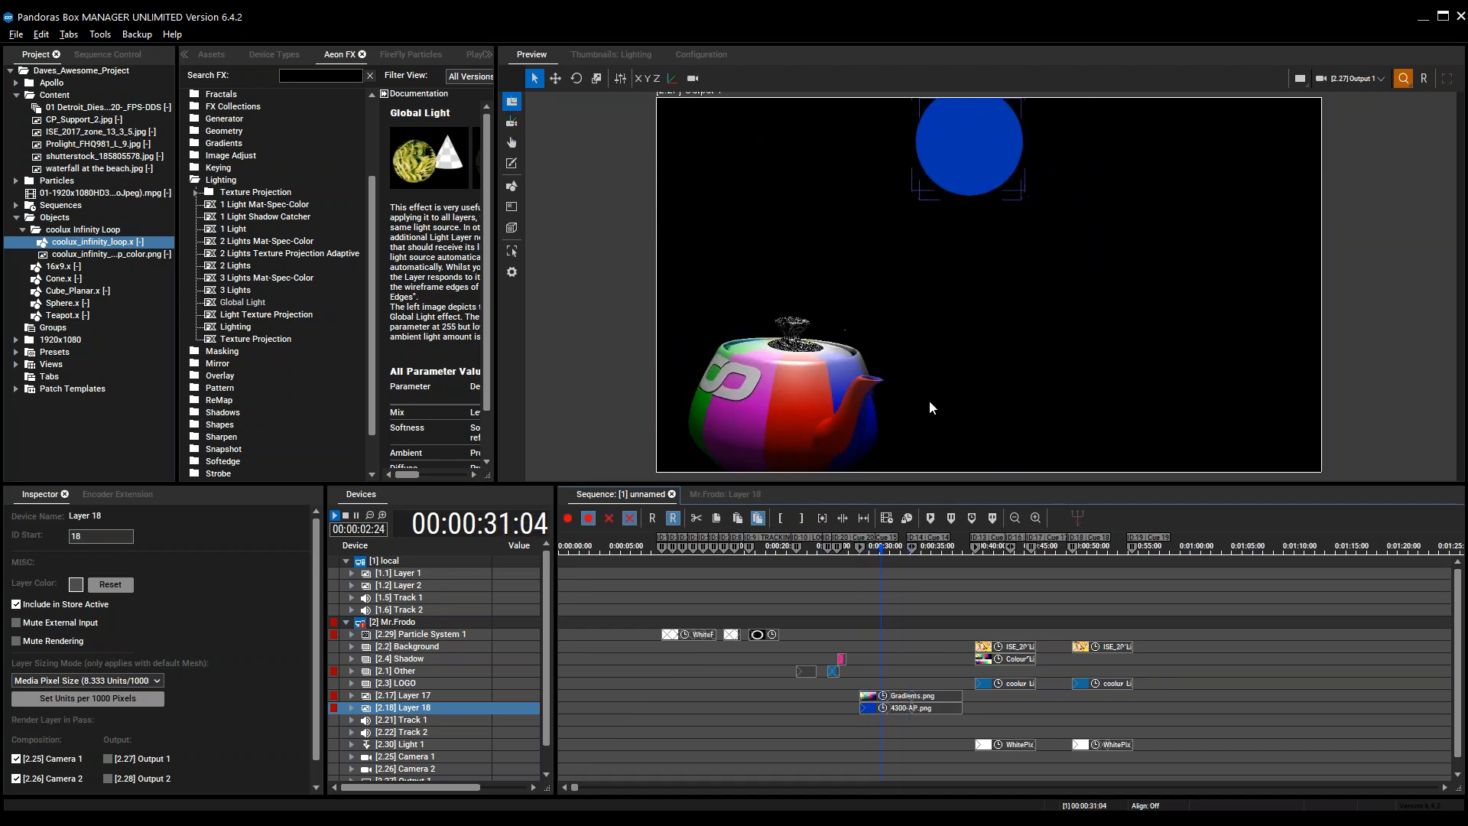
pyautogui.click(736, 494)
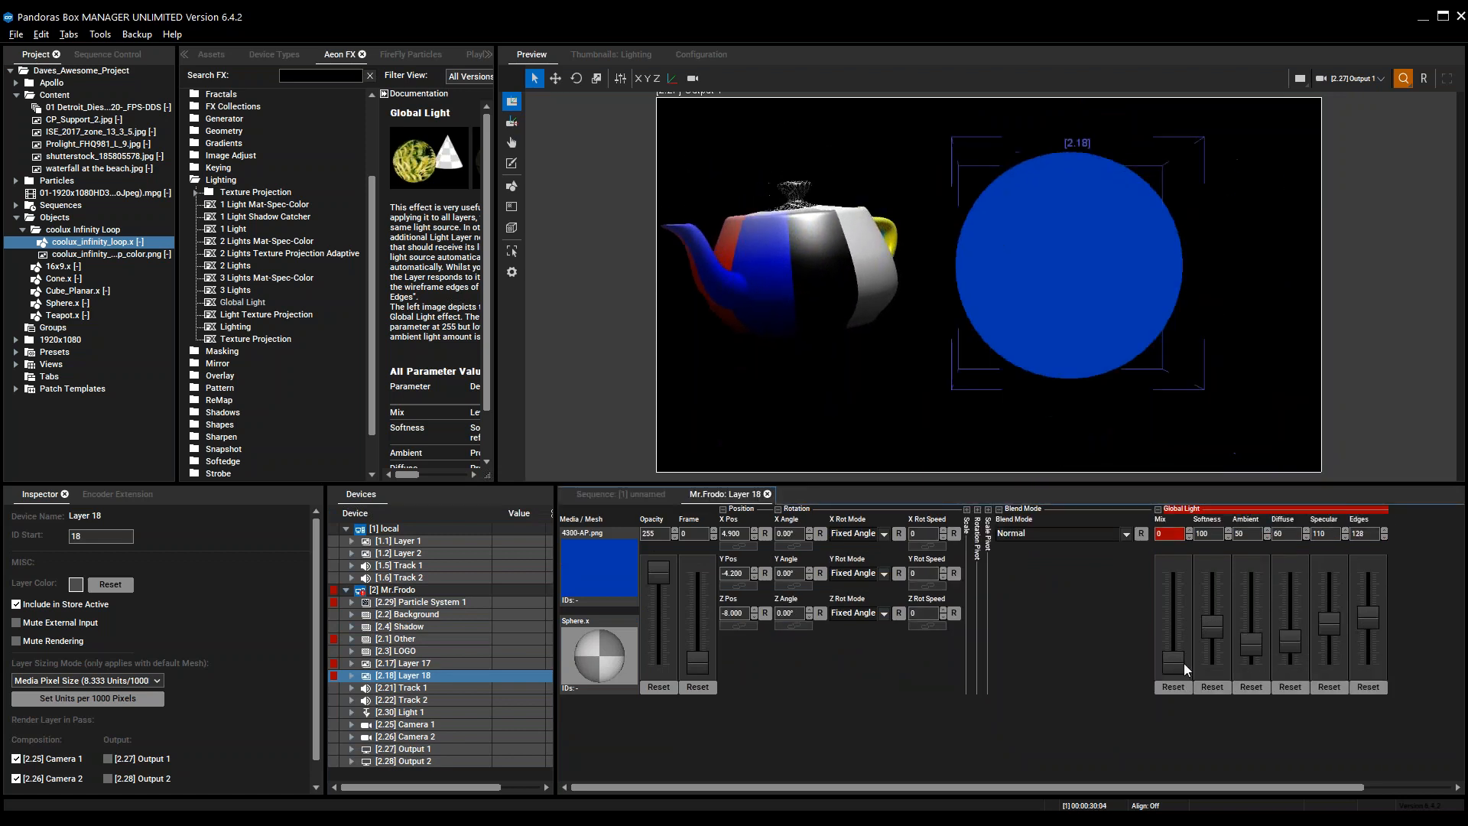
pyautogui.moveTo(1180, 663); pyautogui.dragTo(1196, 531)
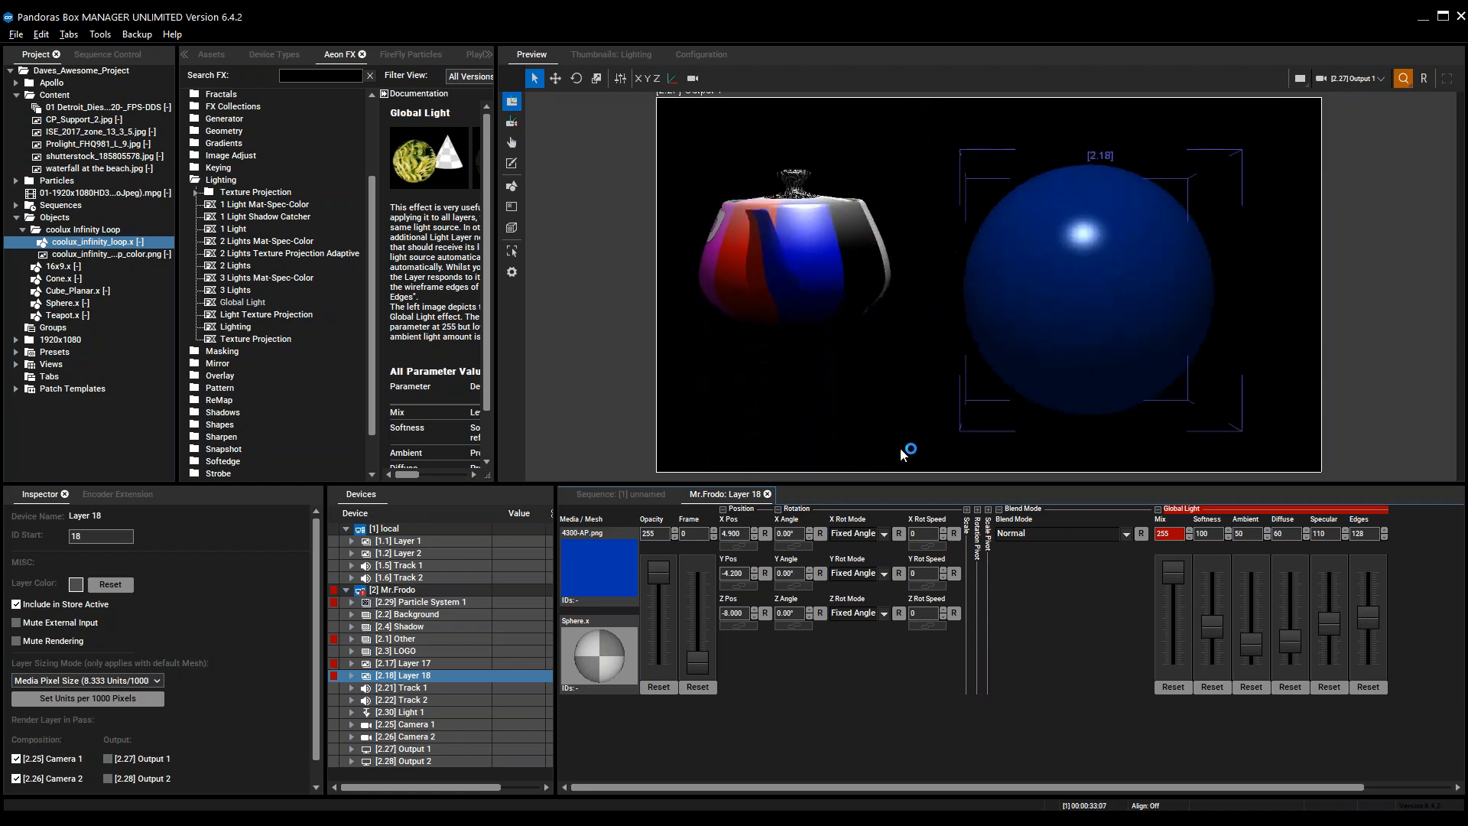
# Move the sequence on to 00:00:40:06 and show All Cameras in the preview
pyautogui.click(627, 495)
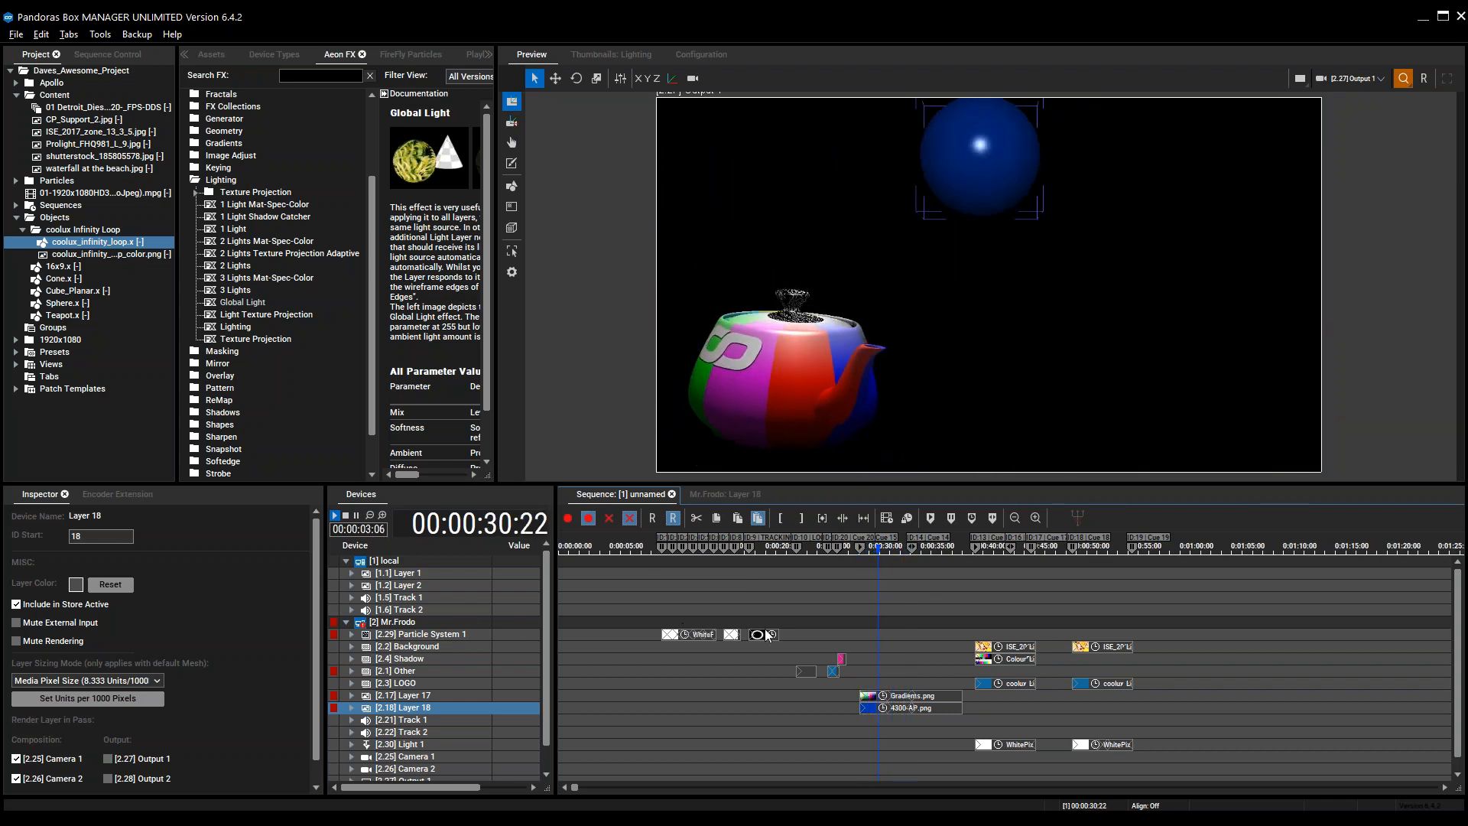
pyautogui.click(939, 549)
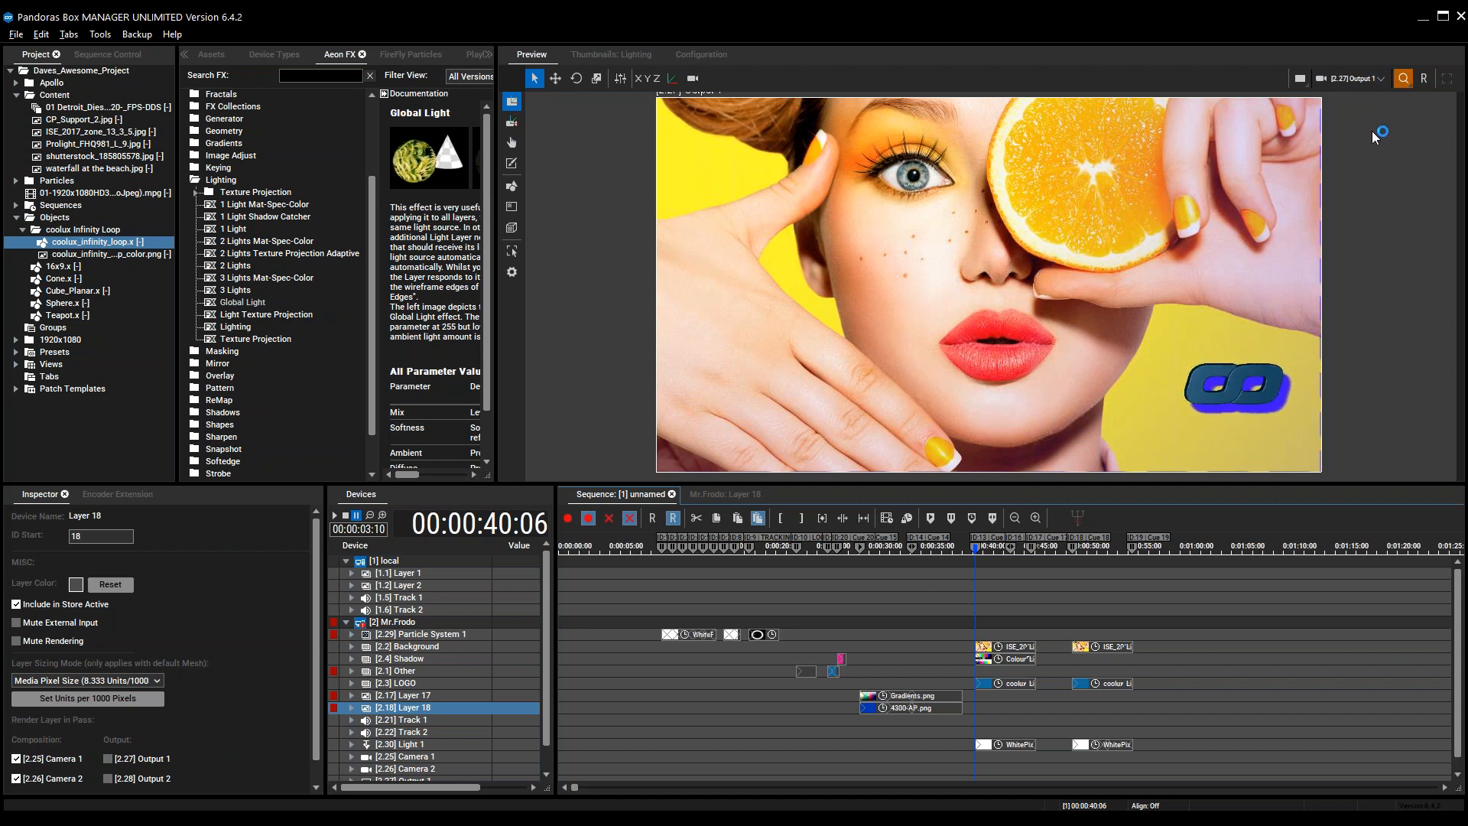
pyautogui.click(1351, 79)
pyautogui.click(1351, 93)
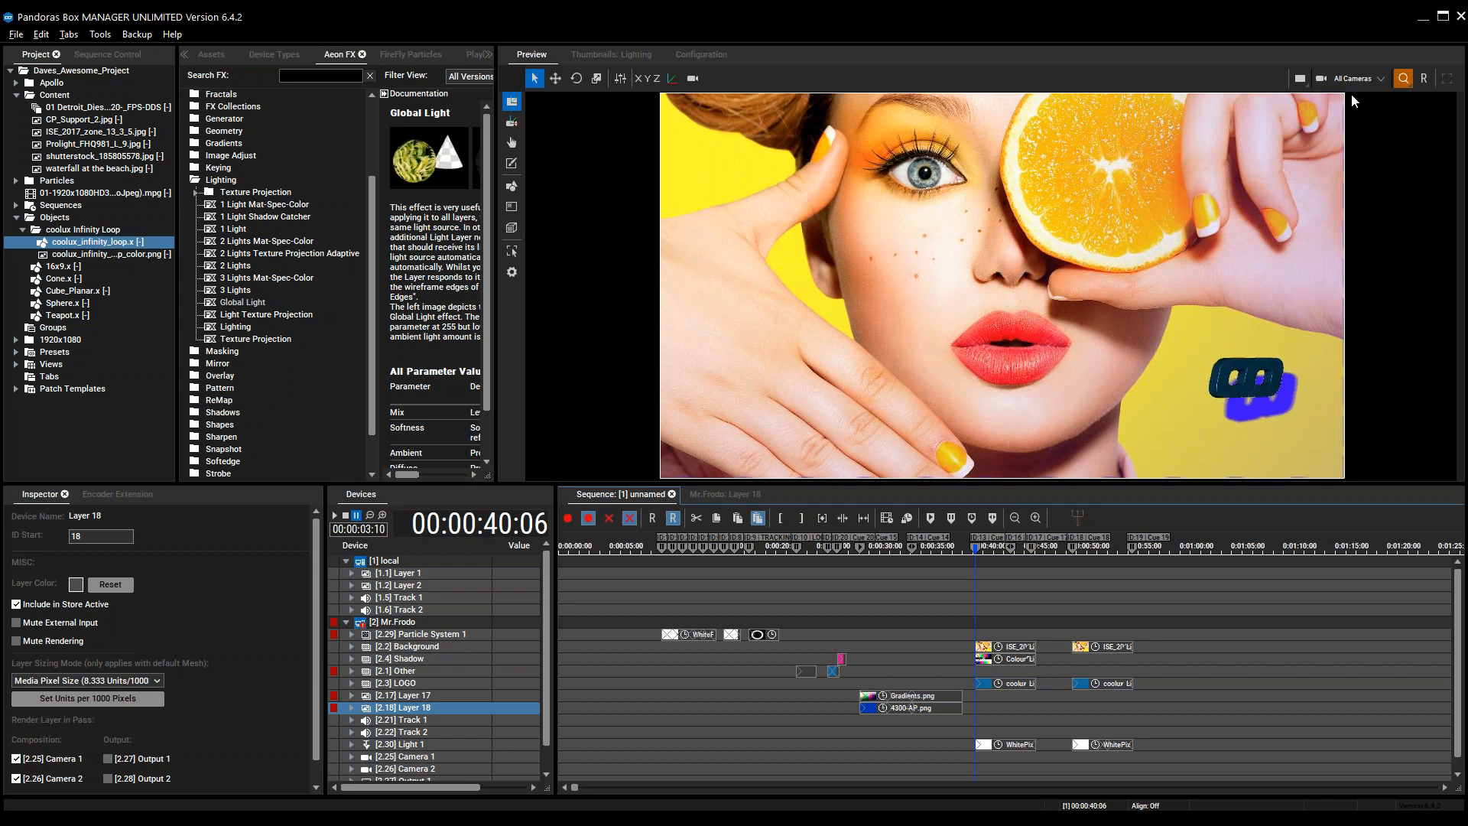
pyautogui.moveTo(1207, 256); pyautogui.dragTo(1150, 257, button='middle')
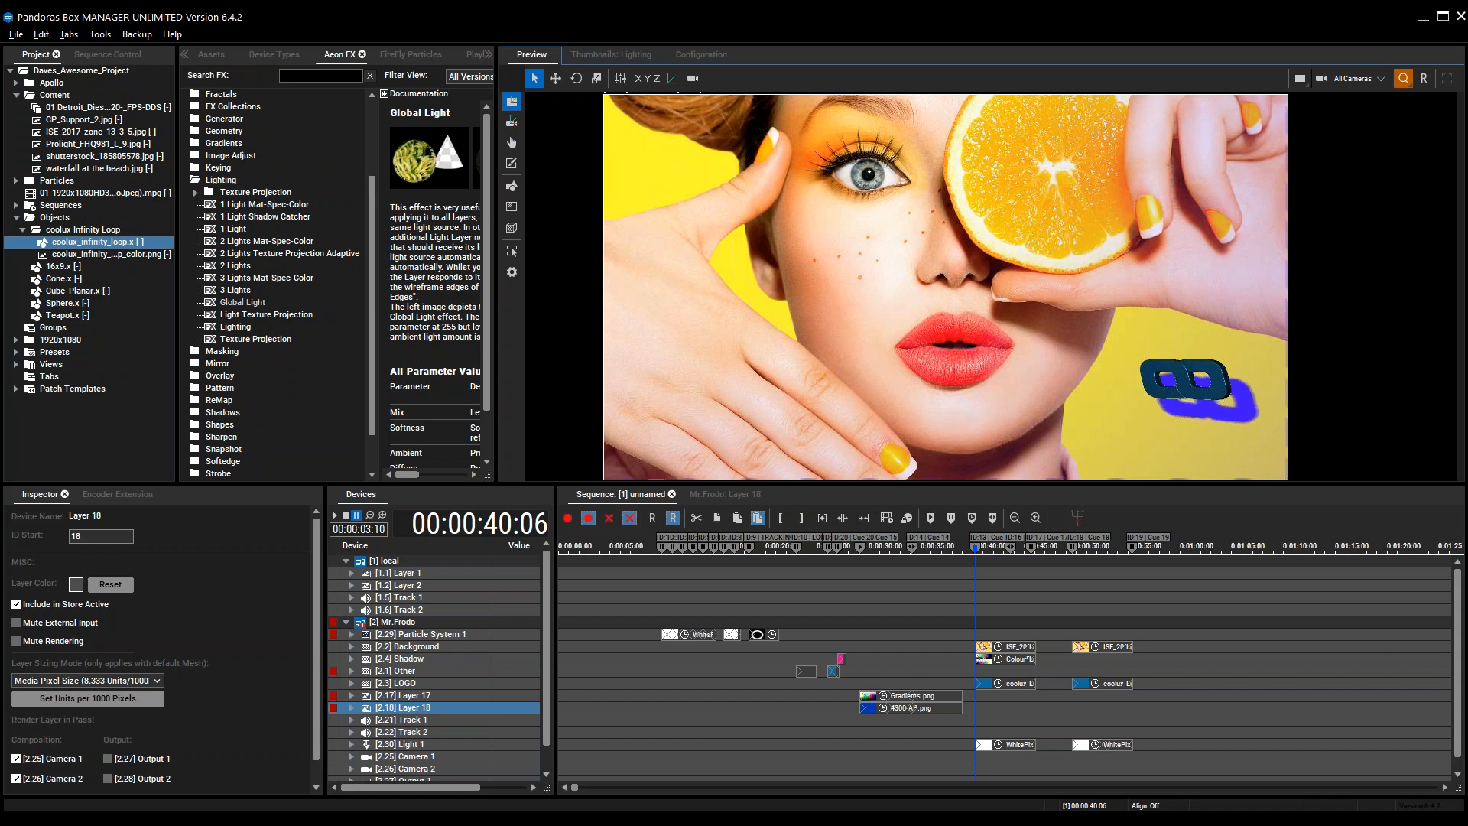
pyautogui.click(1360, 77)
pyautogui.click(1356, 97)
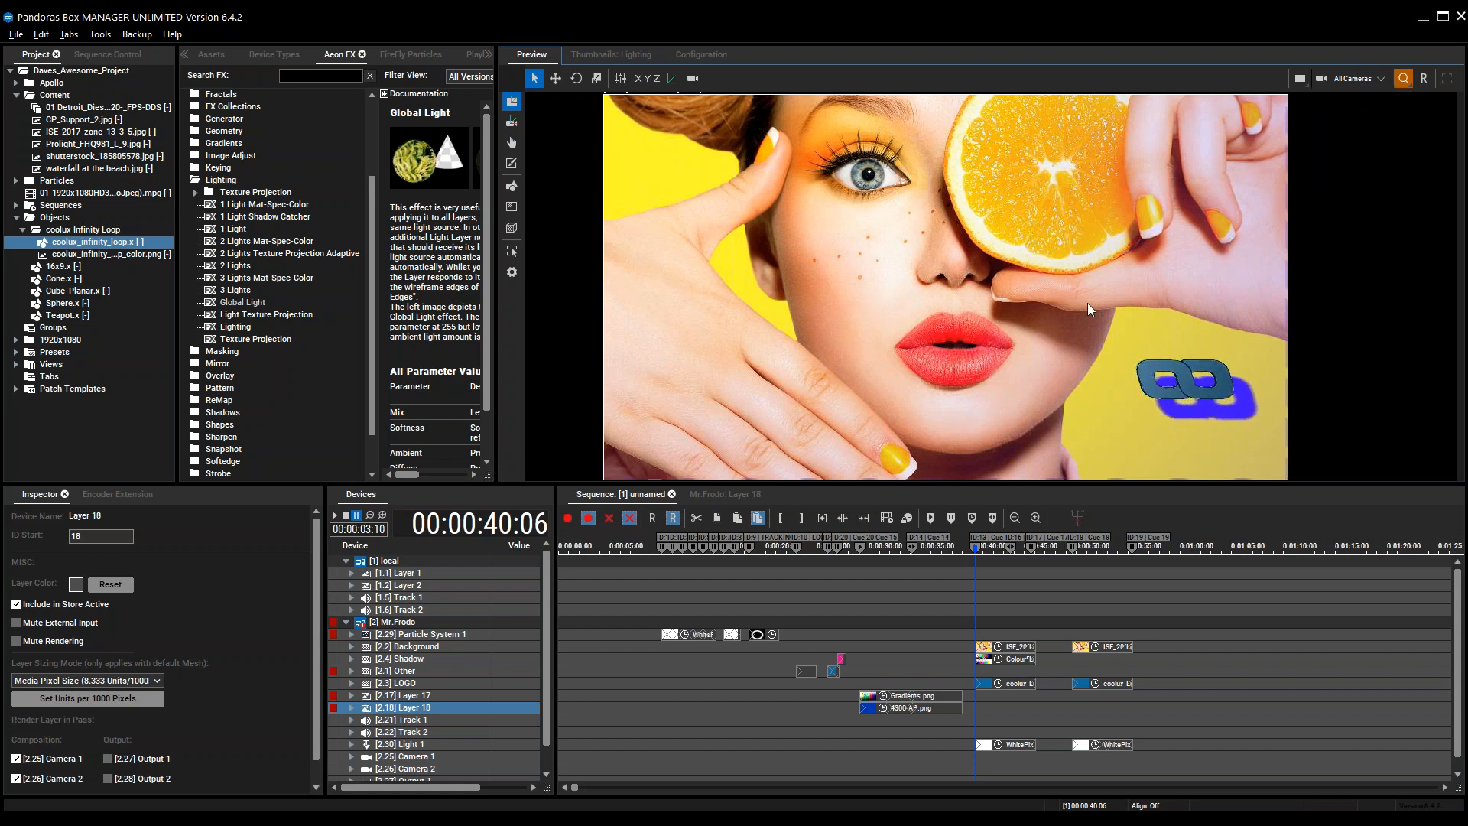
pyautogui.scroll(-2, 1071, 313)
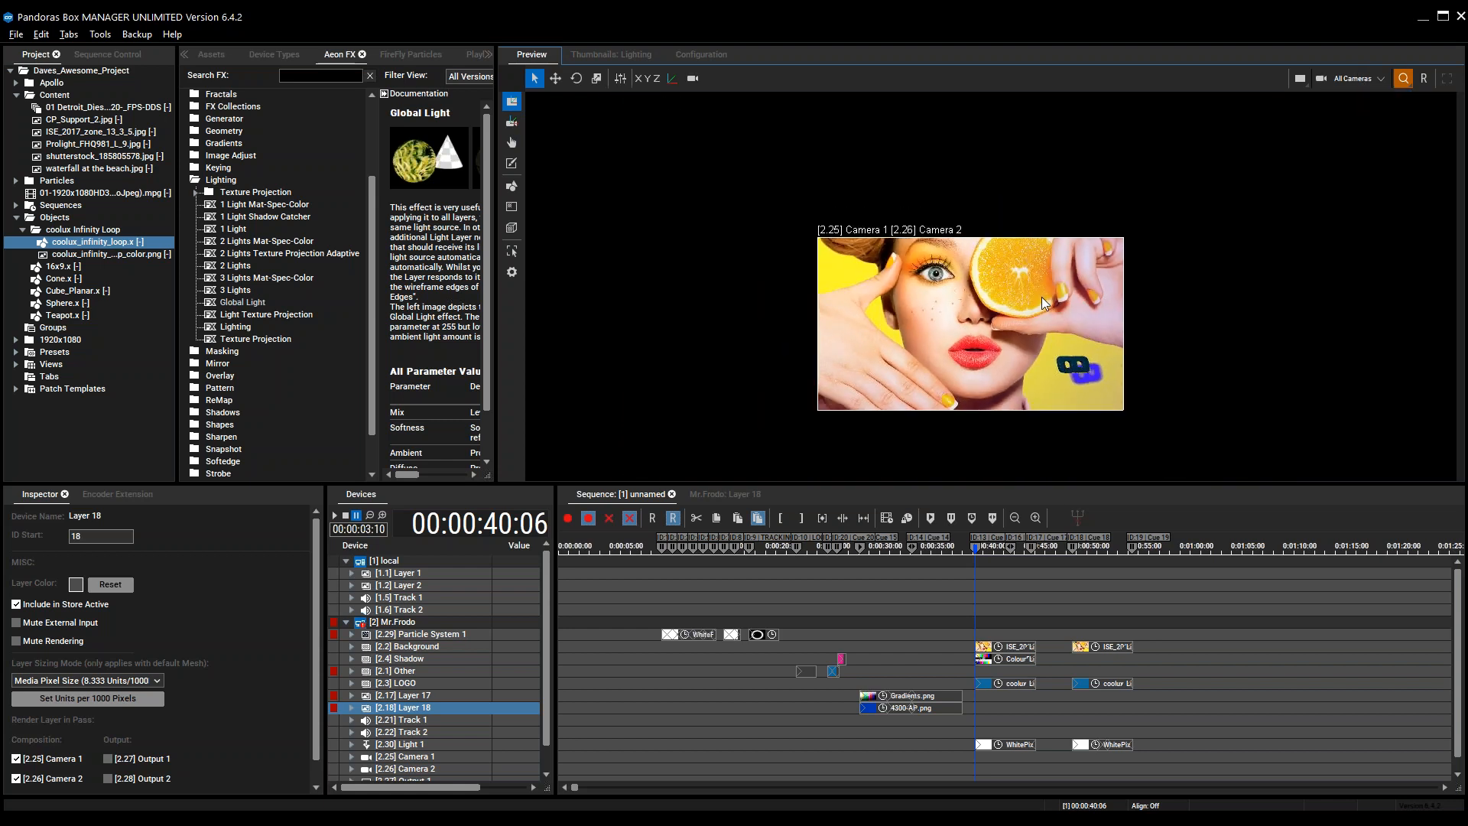
# Enable Light Frustums for the local preview in the Preview Display configuration
pyautogui.rightClick(887, 285)
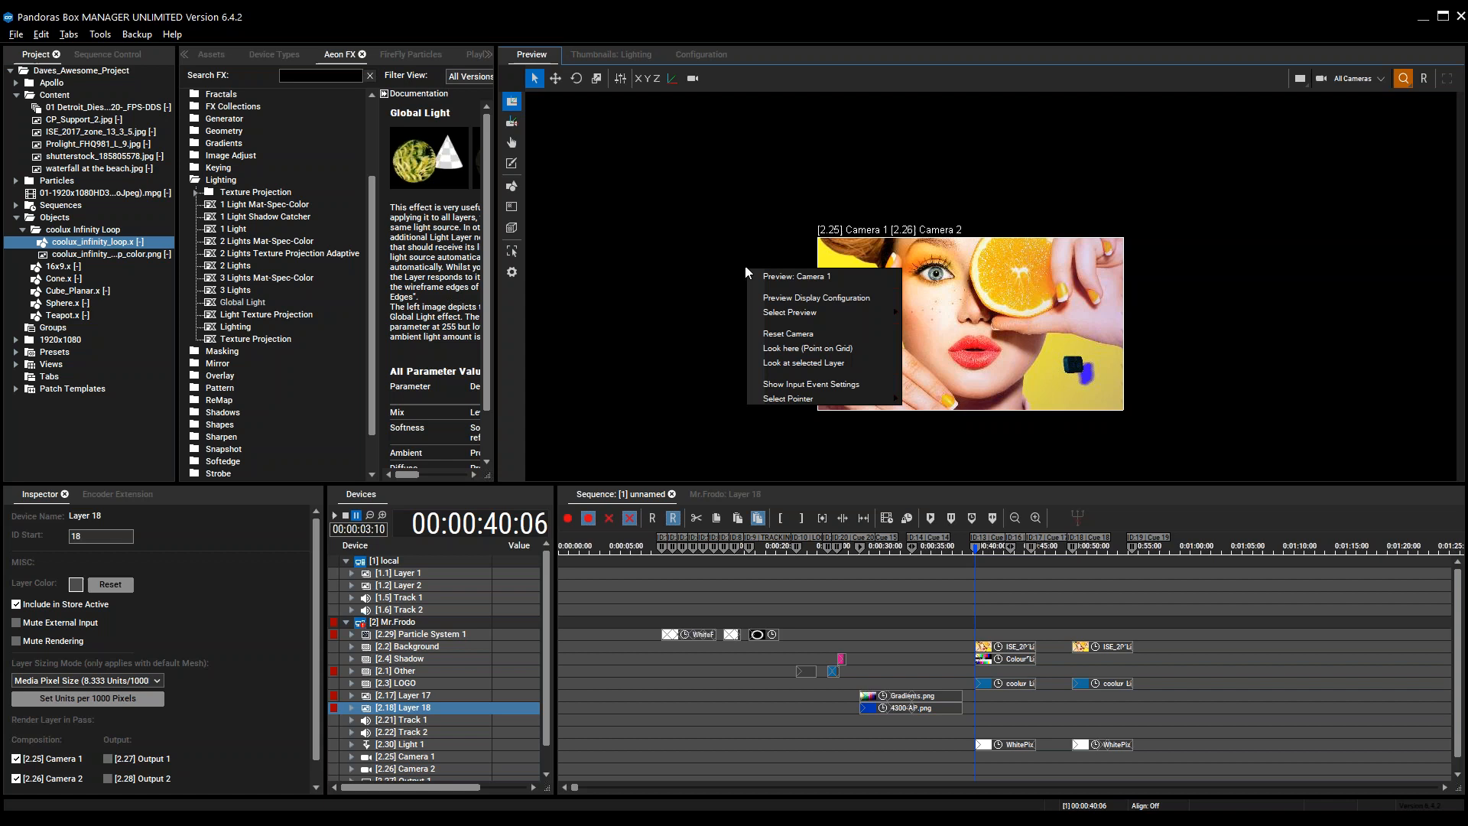
pyautogui.click(833, 299)
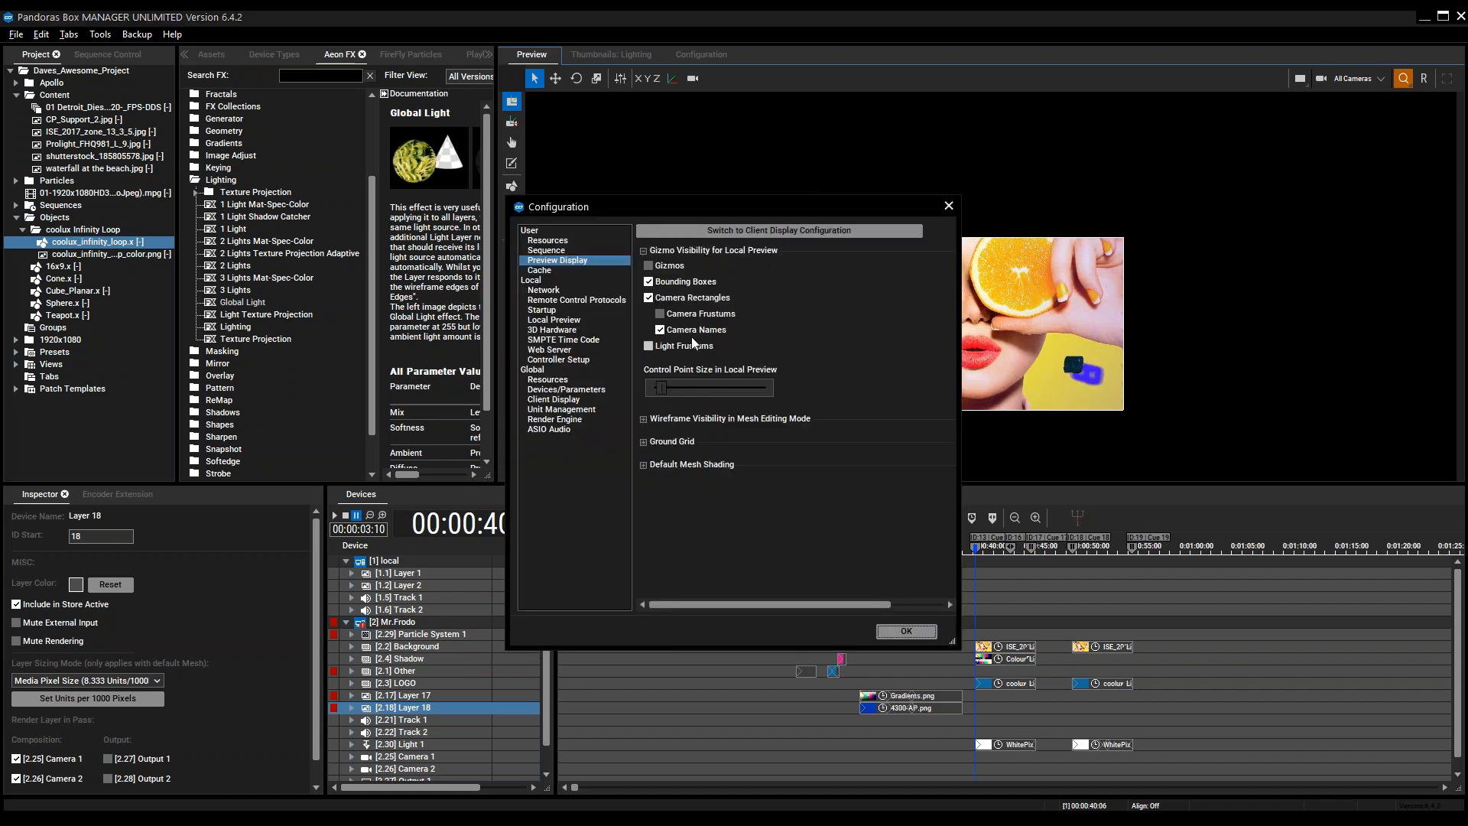
pyautogui.click(649, 346)
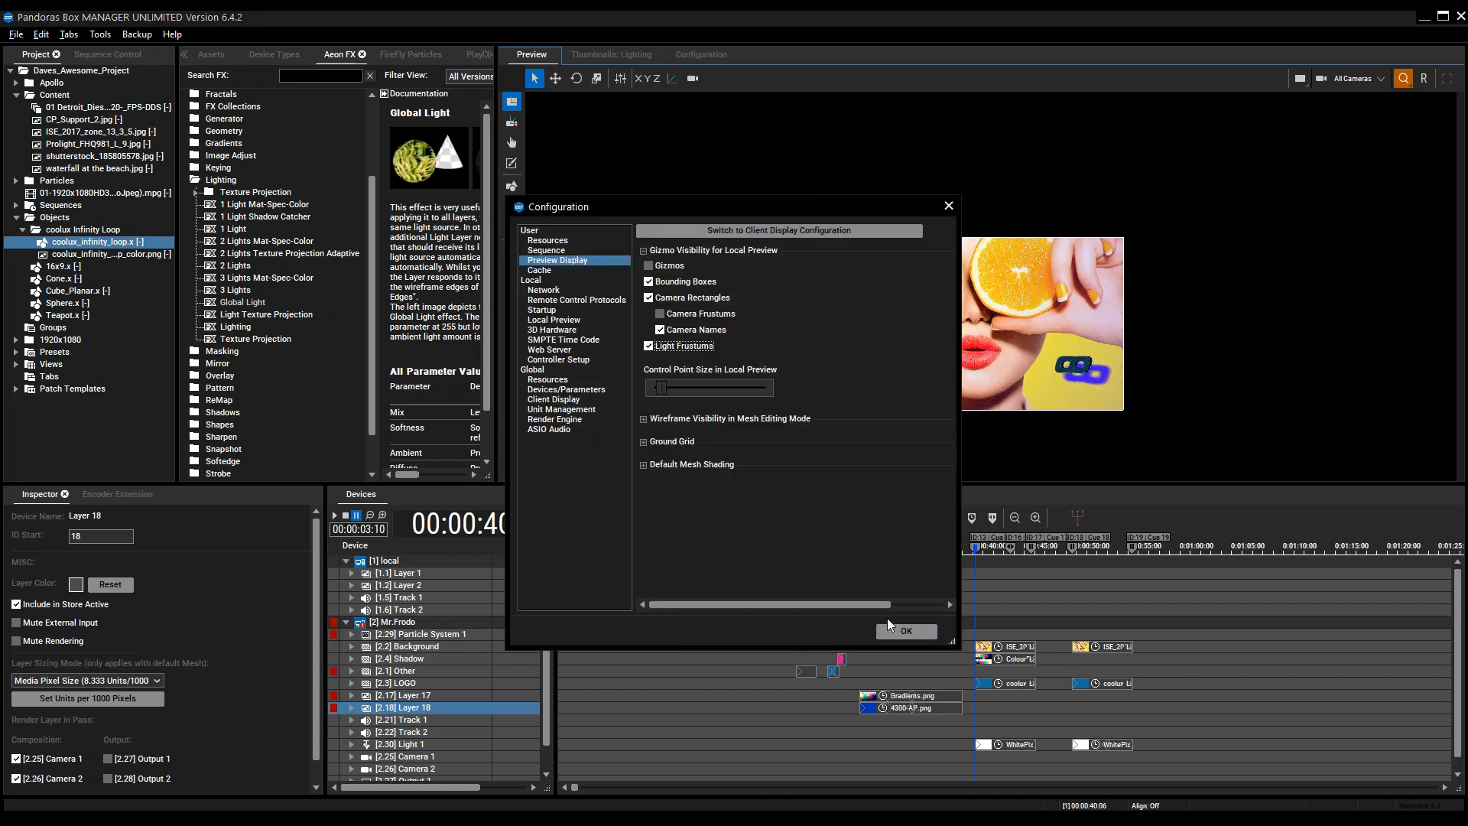
pyautogui.click(906, 630)
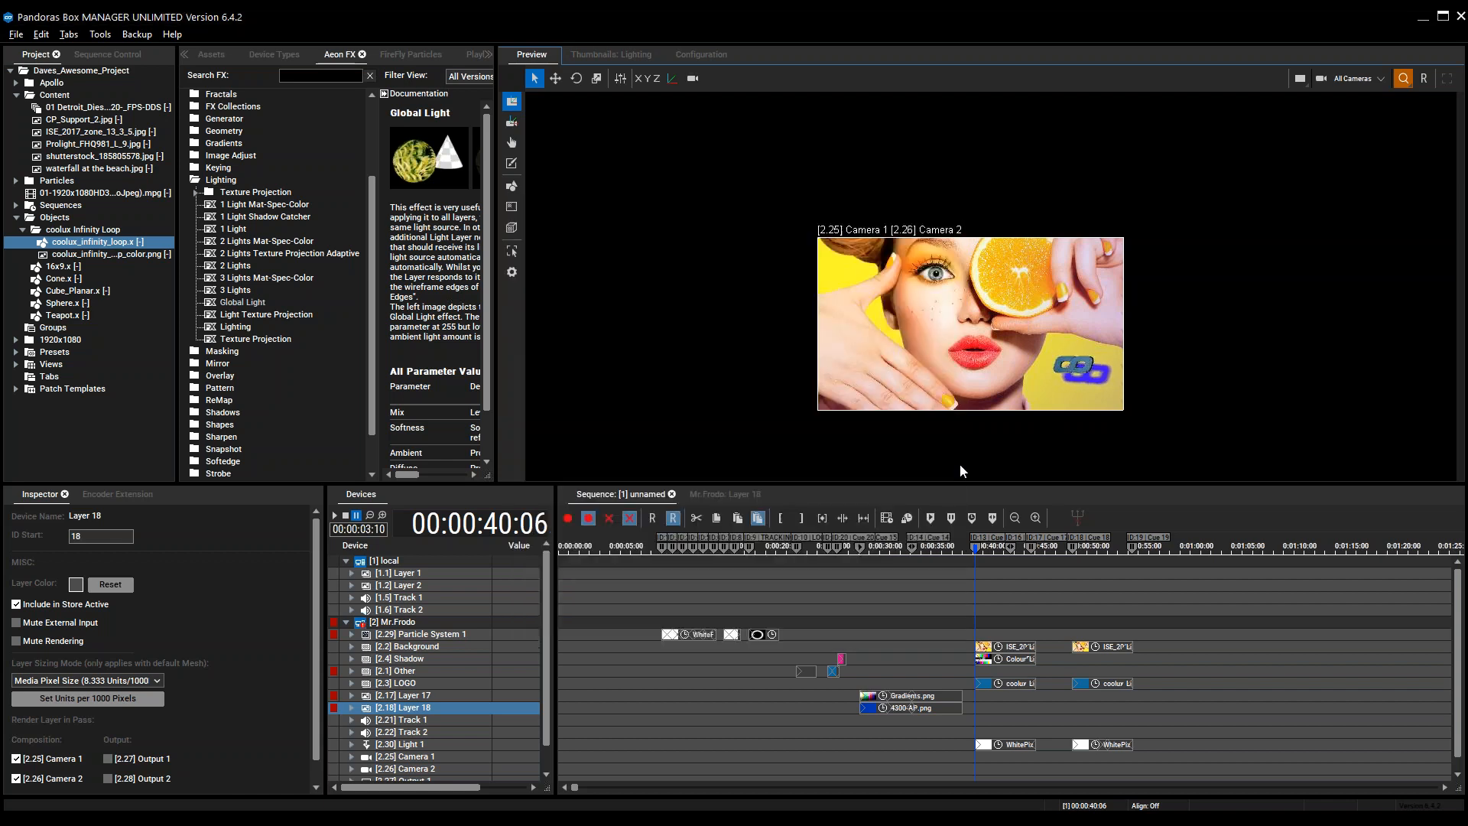
# Toggle the preview of the Mr.Frodo site off and on again to refresh the displayed frustums
pyautogui.rightClick(410, 621)
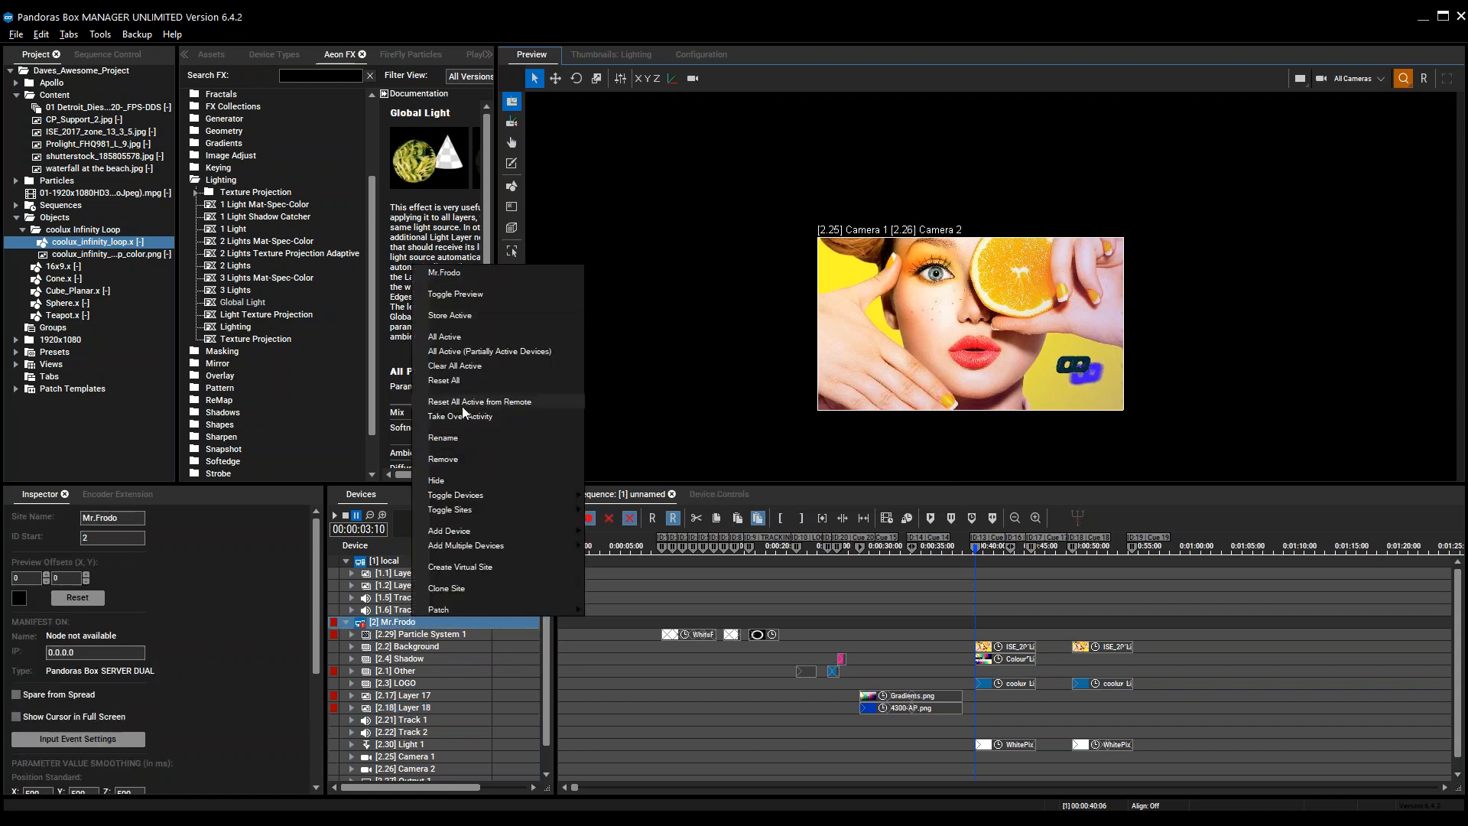
pyautogui.click(456, 293)
pyautogui.rightClick(416, 621)
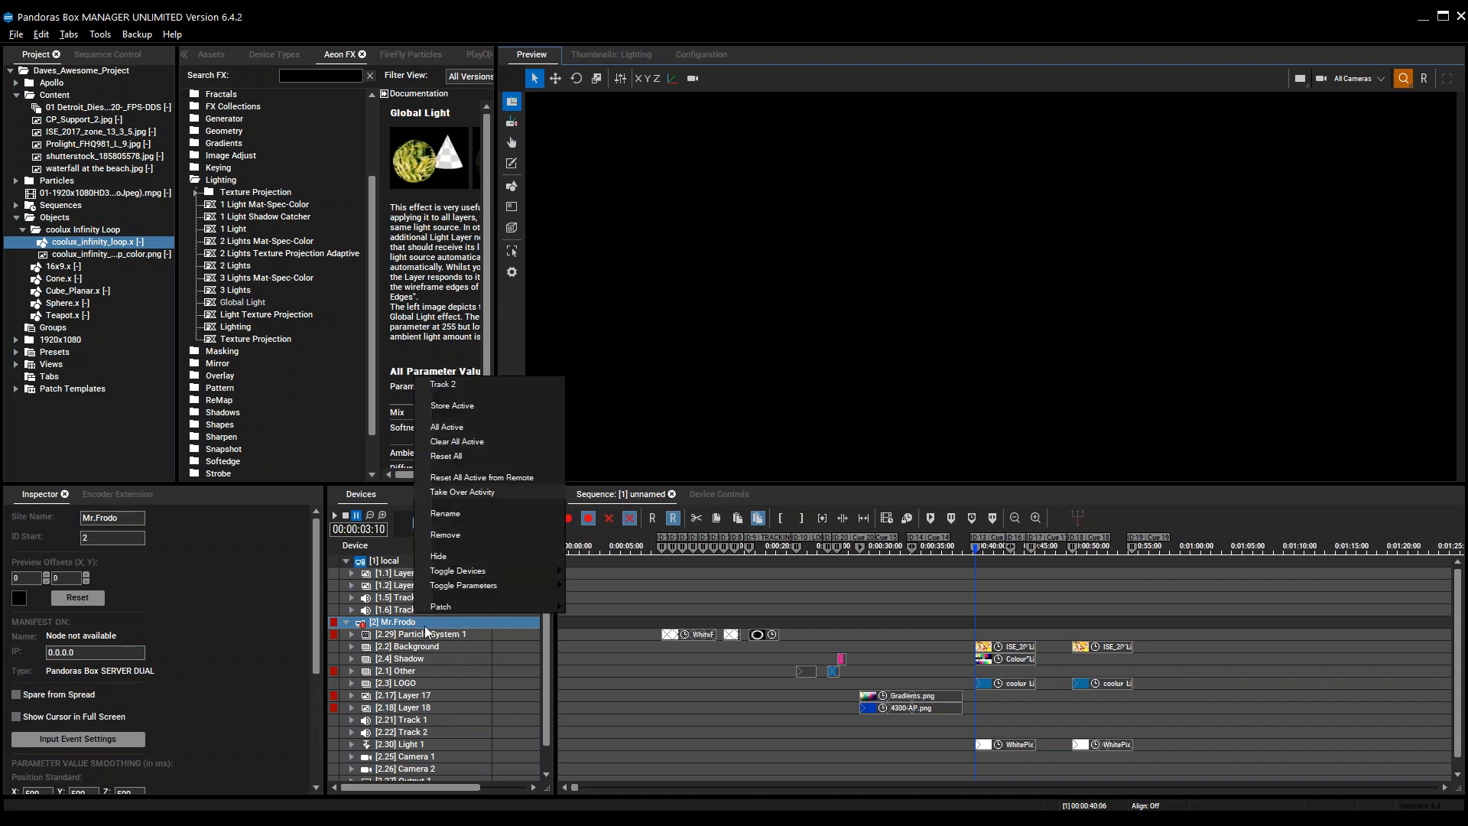
pyautogui.click(396, 623)
pyautogui.press('Up')
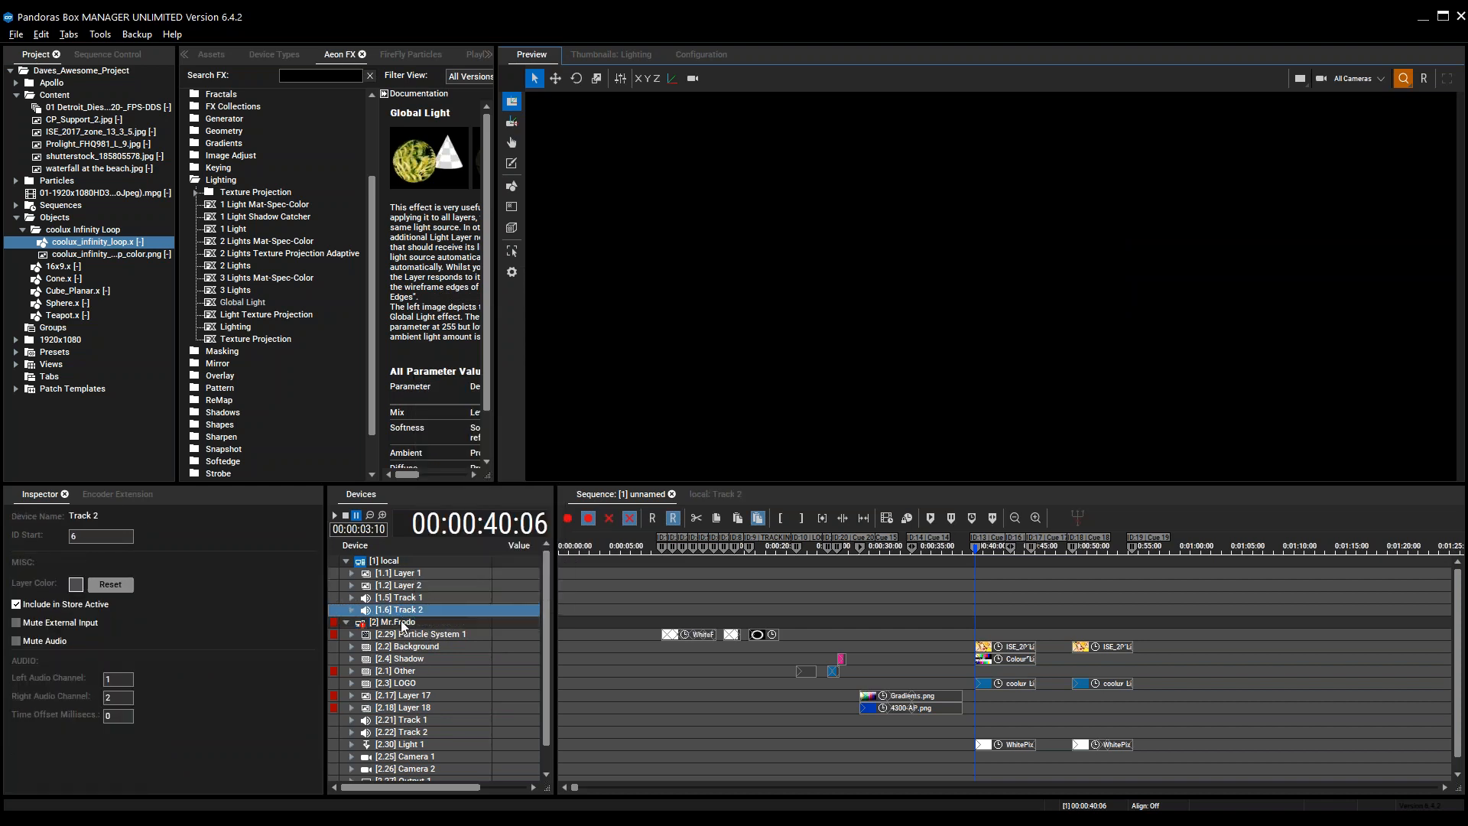
pyautogui.rightClick(403, 624)
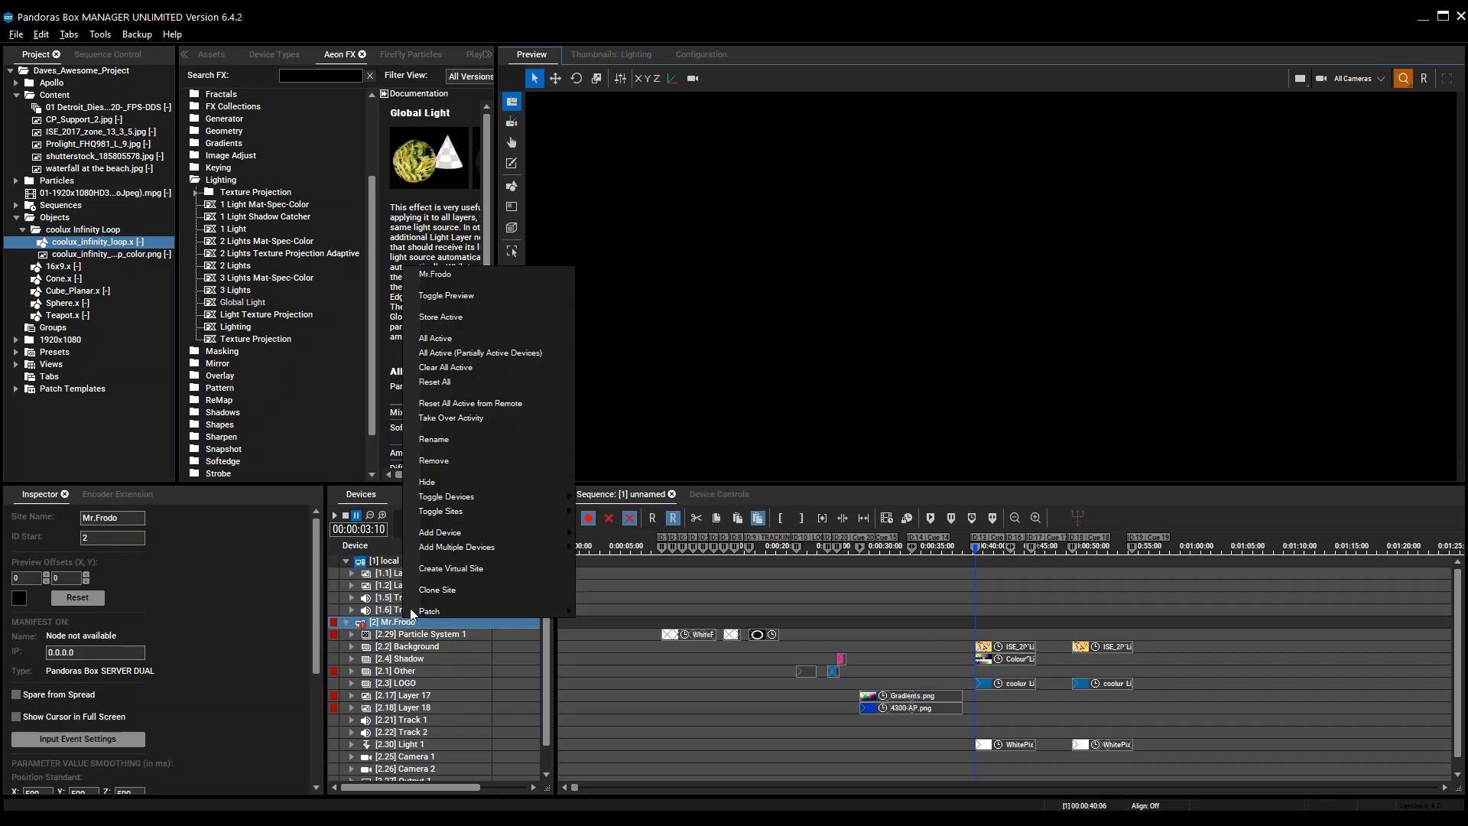
pyautogui.click(498, 296)
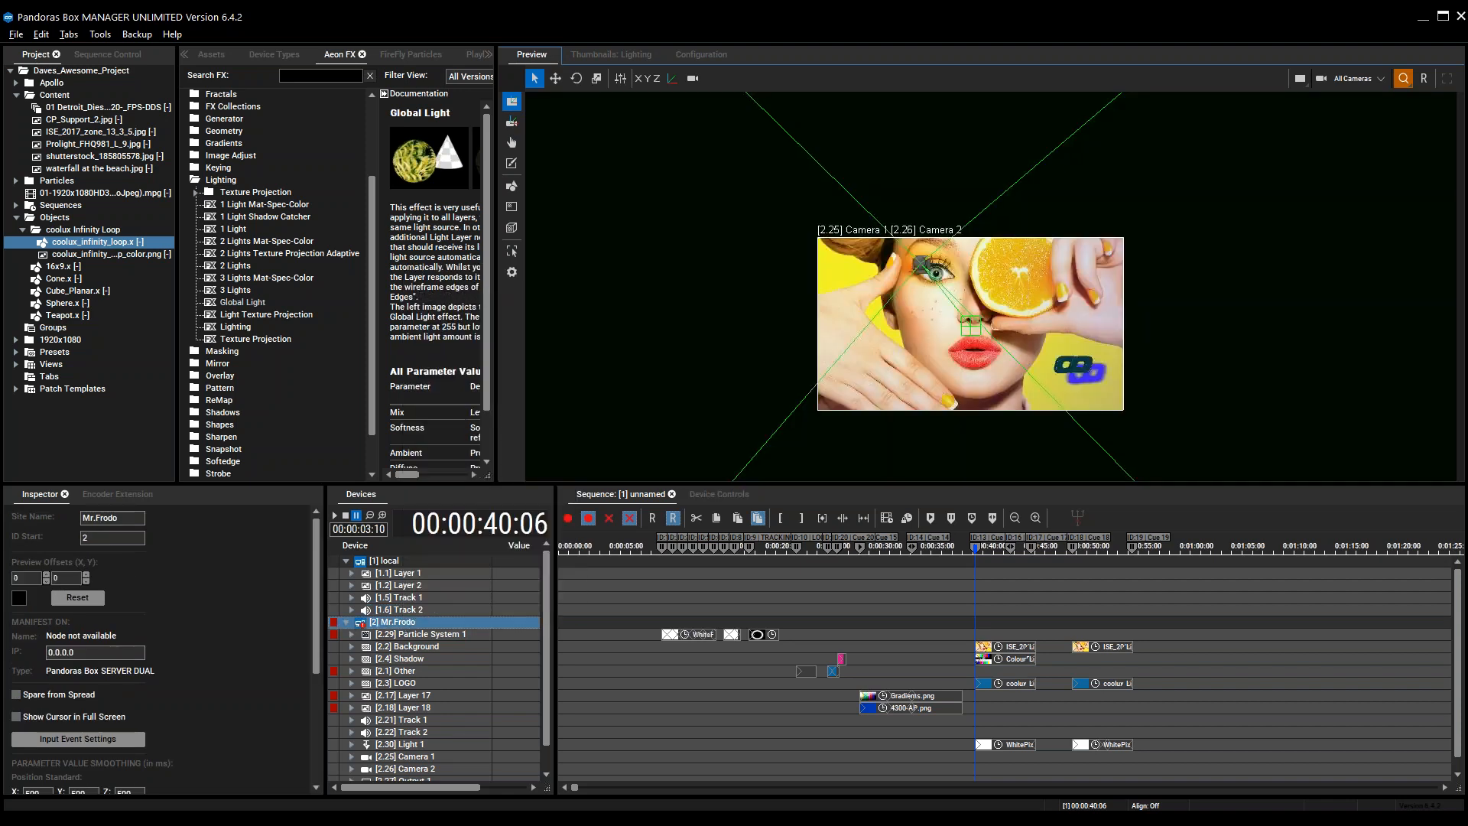
# Show the camera frustums and view the scene from the side to examine the light, camera and layer placement
pyautogui.scroll(-5, 1078, 302)
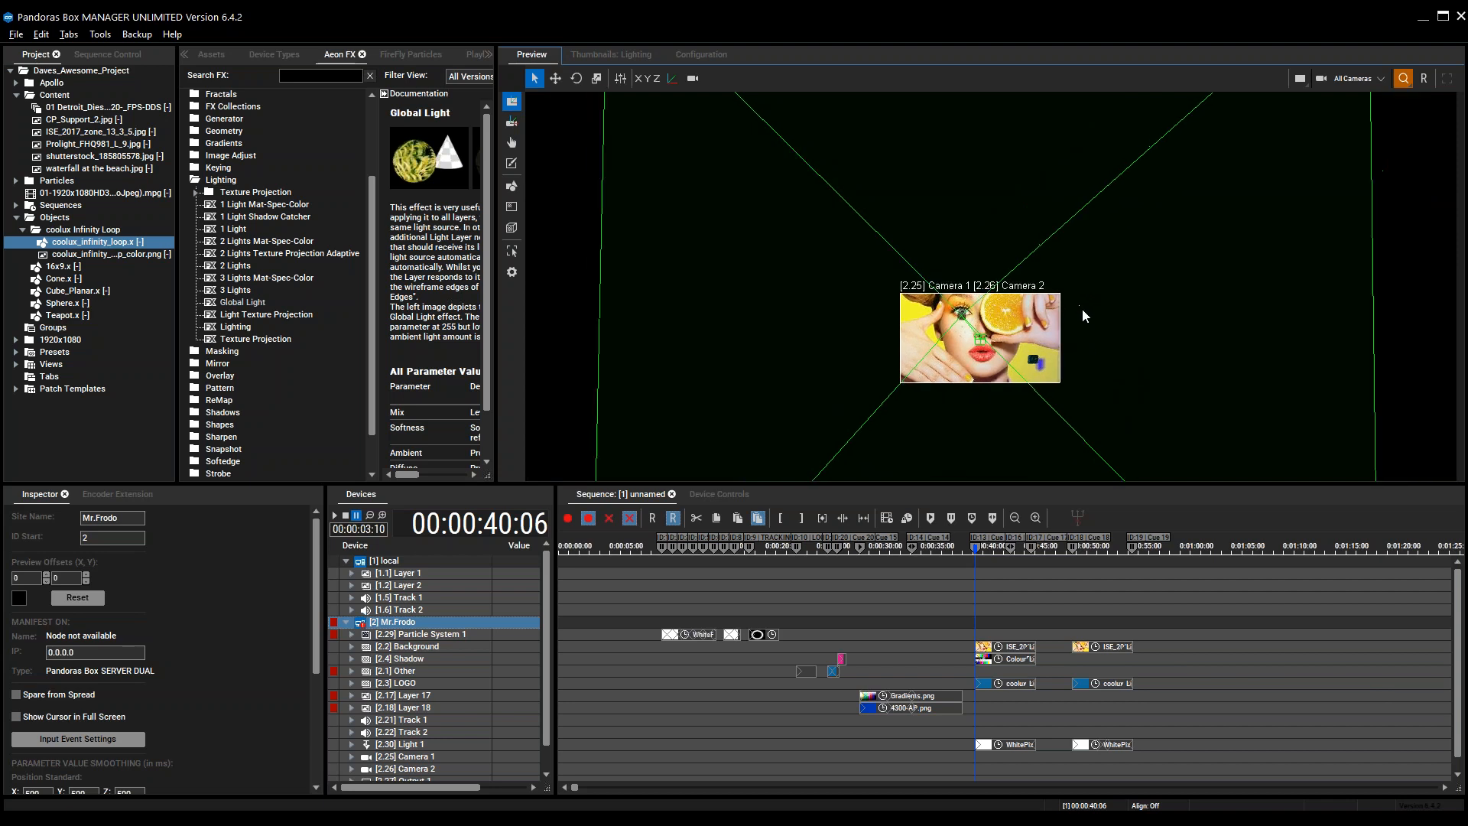
pyautogui.scroll(-3, 1080, 329)
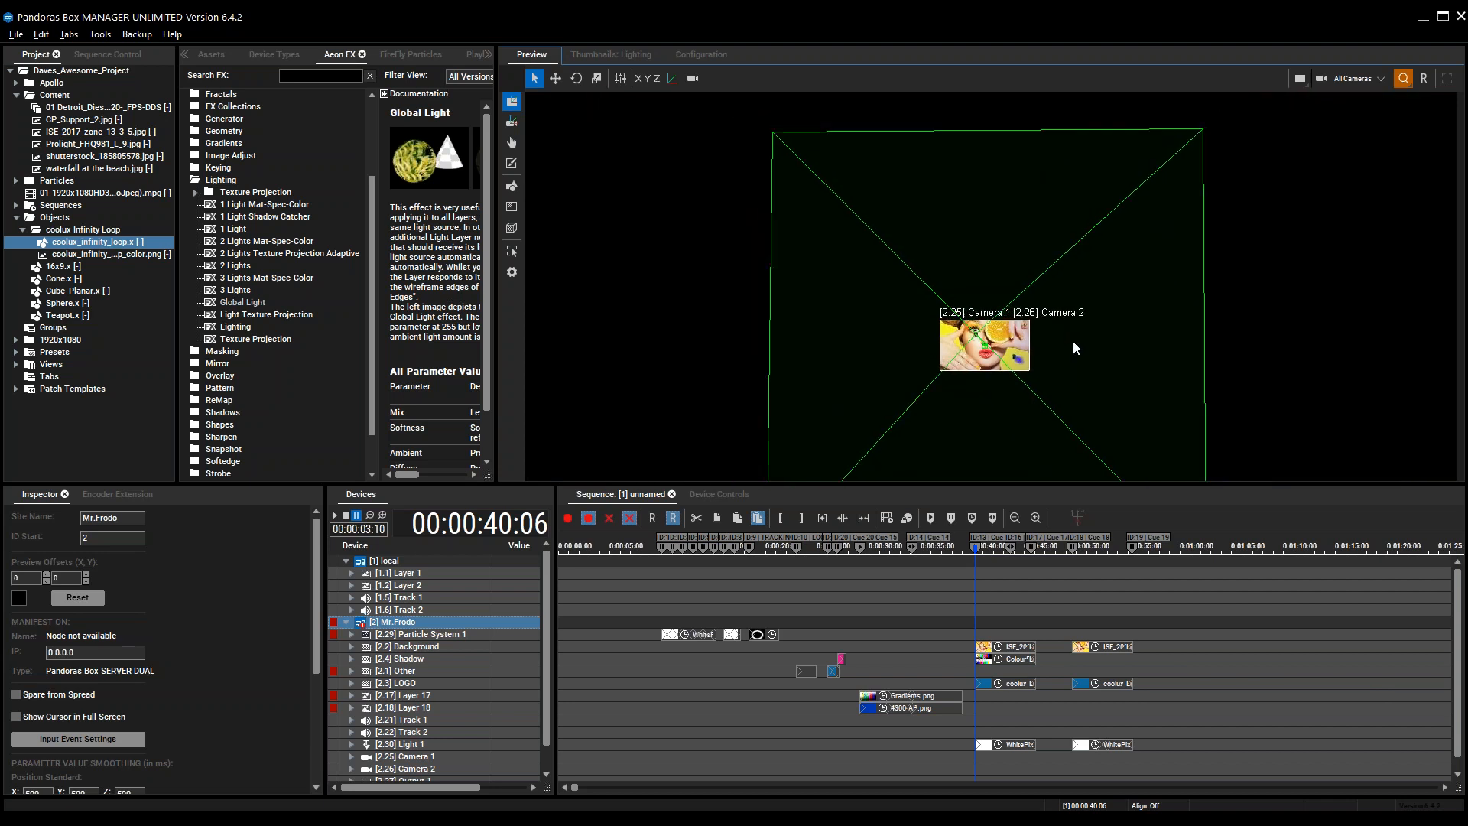
pyautogui.moveTo(1068, 319); pyautogui.dragTo(1124, 327, button='middle')
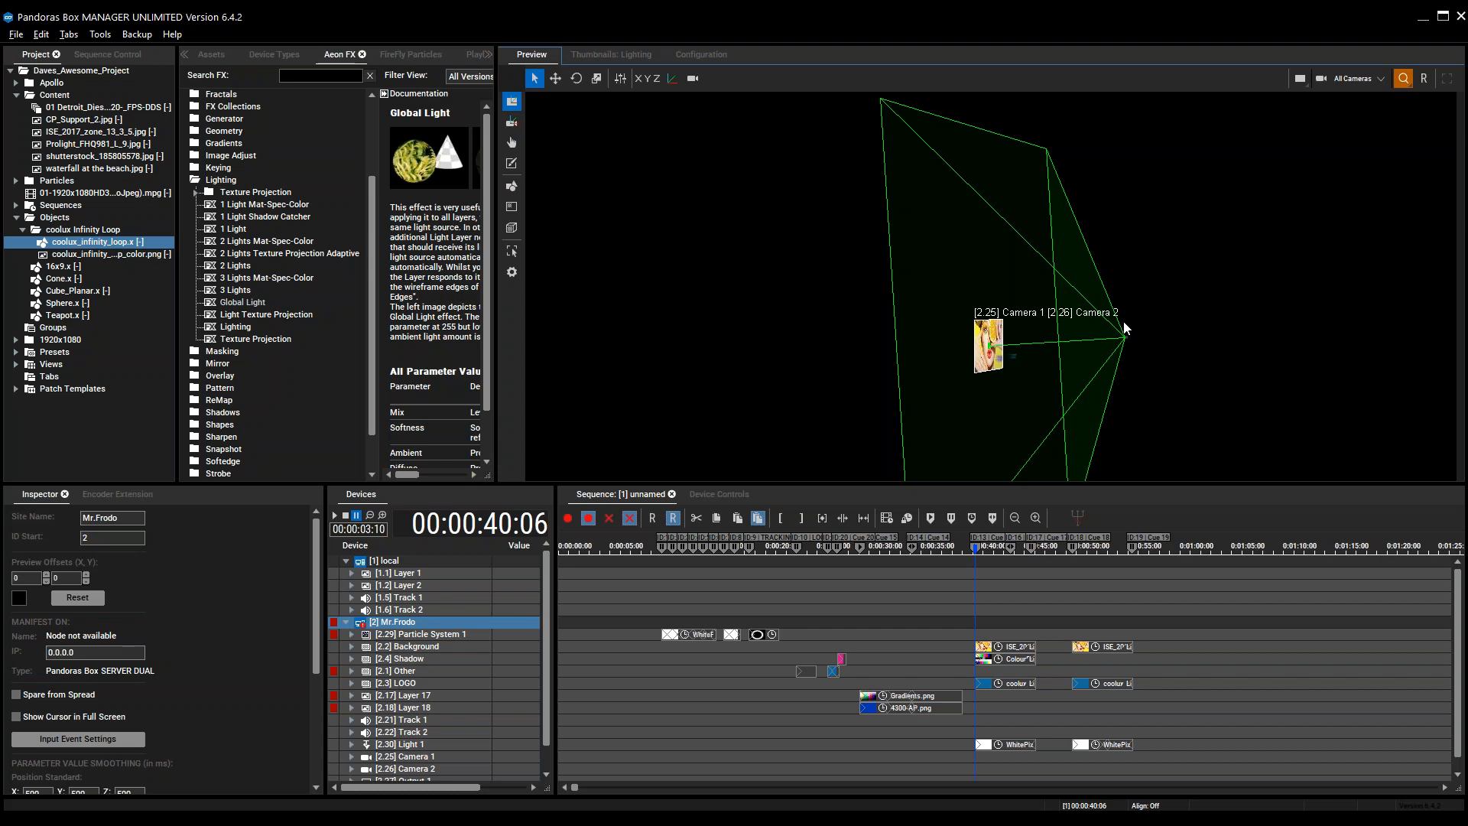
pyautogui.click(690, 77)
pyautogui.keyDown('alt'); pyautogui.moveTo(1111, 359); pyautogui.dragTo(1338, 346, button='right'); pyautogui.keyUp('alt')
pyautogui.keyDown('alt'); pyautogui.moveTo(1338, 346); pyautogui.dragTo(1076, 363, button='middle'); pyautogui.keyUp('alt')
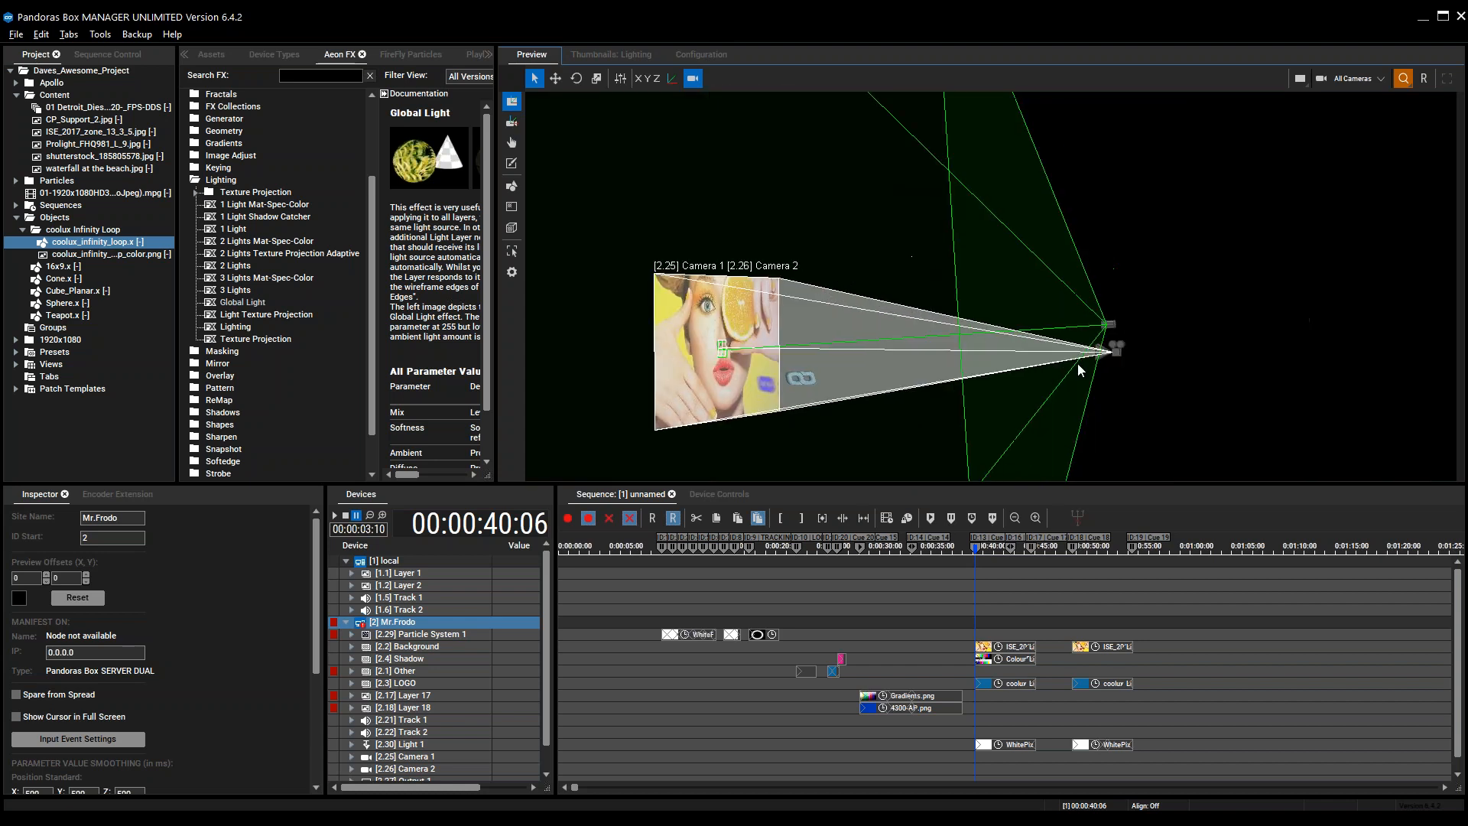
pyautogui.keyDown('alt'); pyautogui.moveTo(880, 394); pyautogui.dragTo(942, 397, button='right'); pyautogui.keyUp('alt')
pyautogui.keyDown('alt'); pyautogui.moveTo(779, 369); pyautogui.dragTo(867, 368, button='middle'); pyautogui.keyUp('alt')
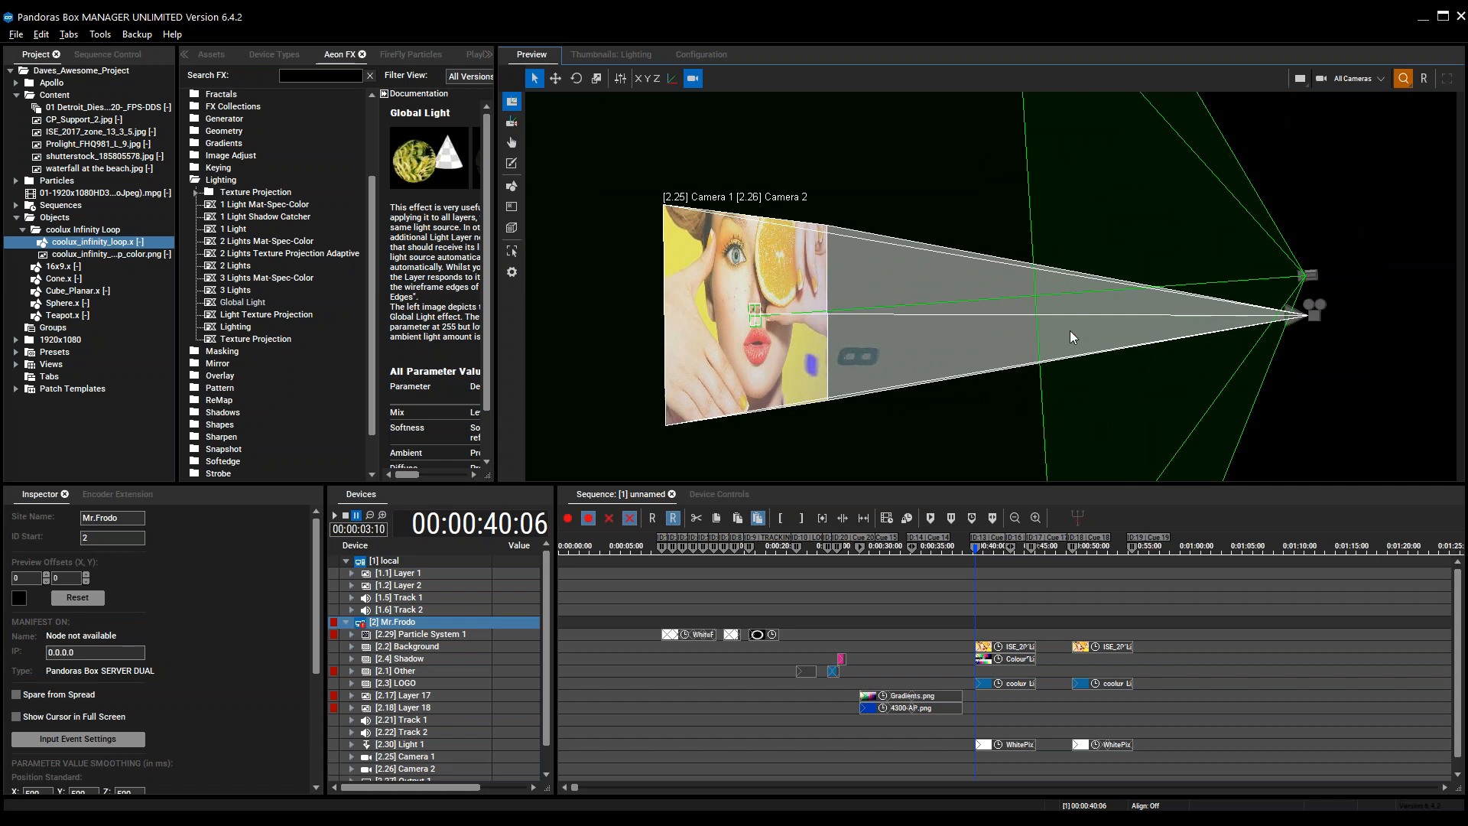
# Open the parameters of the Light 1 device on the Mr.Frodo site
pyautogui.keyDown('alt'); pyautogui.moveTo(1304, 324); pyautogui.dragTo(1415, 273, button='right'); pyautogui.keyUp('alt')
pyautogui.keyDown('alt'); pyautogui.moveTo(1415, 274); pyautogui.dragTo(1091, 330, button='middle'); pyautogui.keyUp('alt')
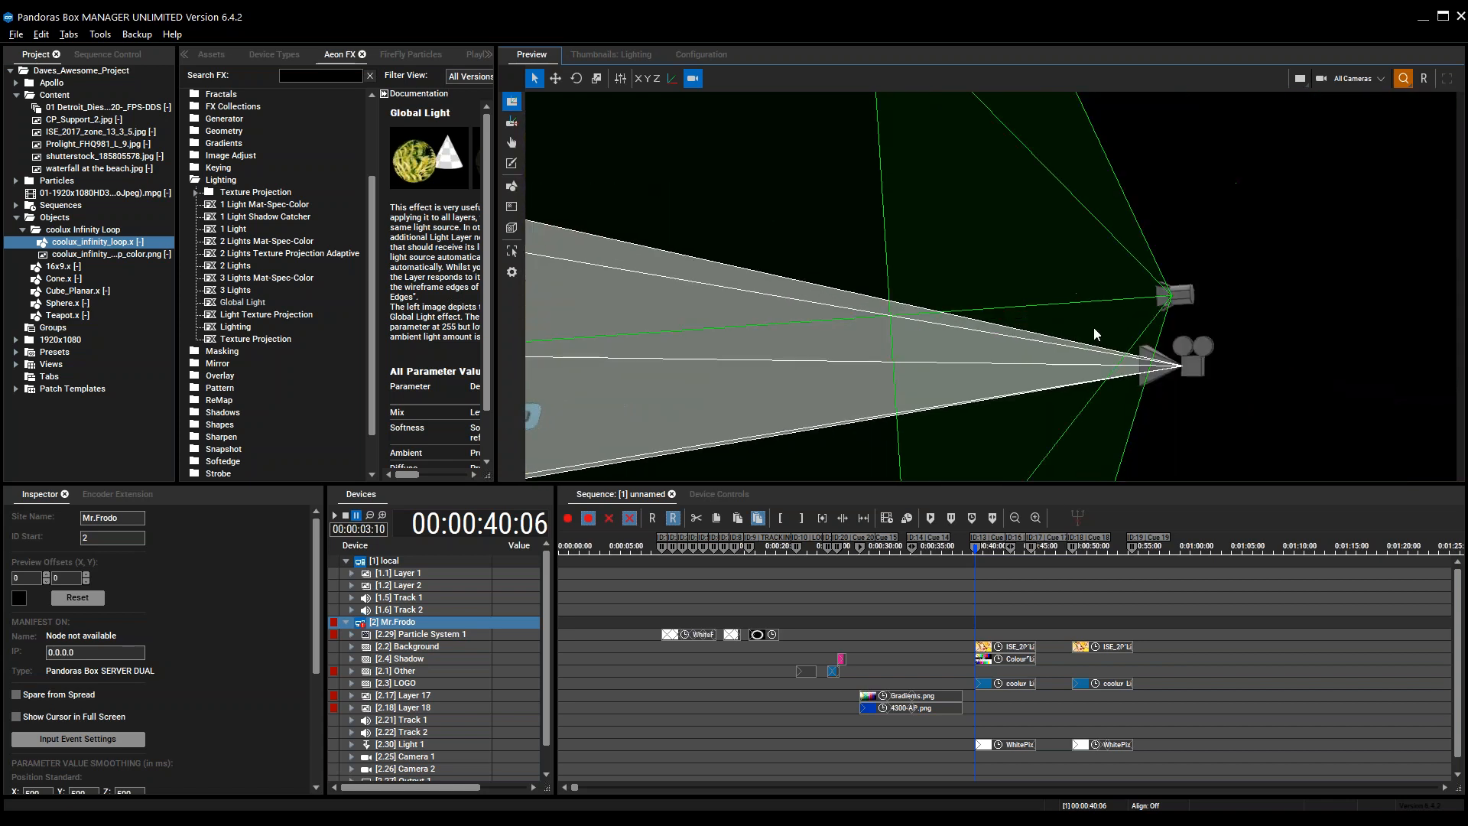
pyautogui.keyDown('alt'); pyautogui.moveTo(1092, 330); pyautogui.dragTo(1254, 324, button='right'); pyautogui.keyUp('alt')
pyautogui.keyDown('alt'); pyautogui.moveTo(1246, 323); pyautogui.dragTo(1154, 347, button='middle'); pyautogui.keyUp('alt')
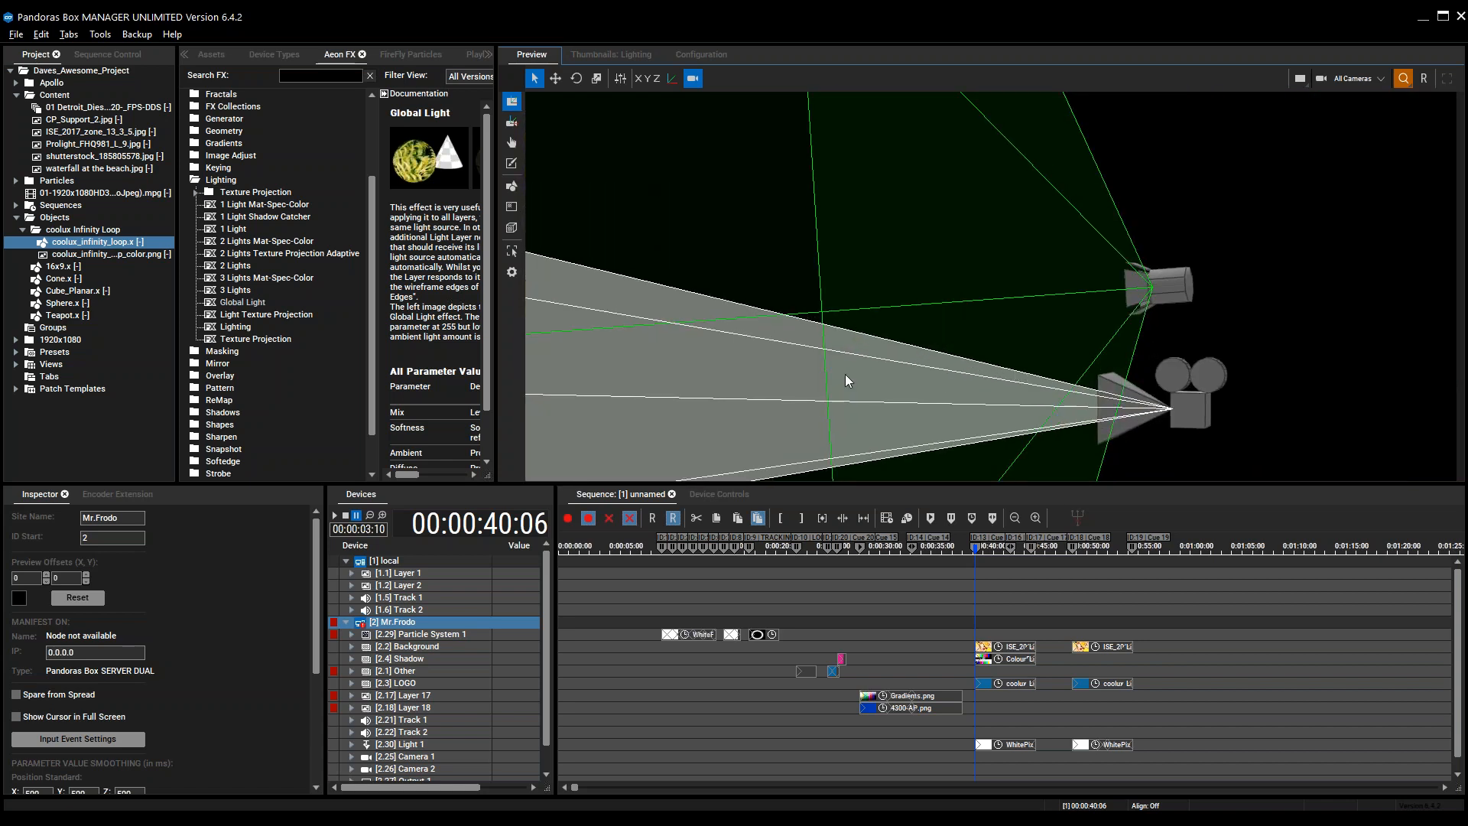
pyautogui.keyDown('alt'); pyautogui.moveTo(846, 376); pyautogui.dragTo(500, 419, button='right'); pyautogui.keyUp('alt')
pyautogui.keyDown('alt'); pyautogui.moveTo(622, 372); pyautogui.dragTo(869, 323, button='middle'); pyautogui.keyUp('alt')
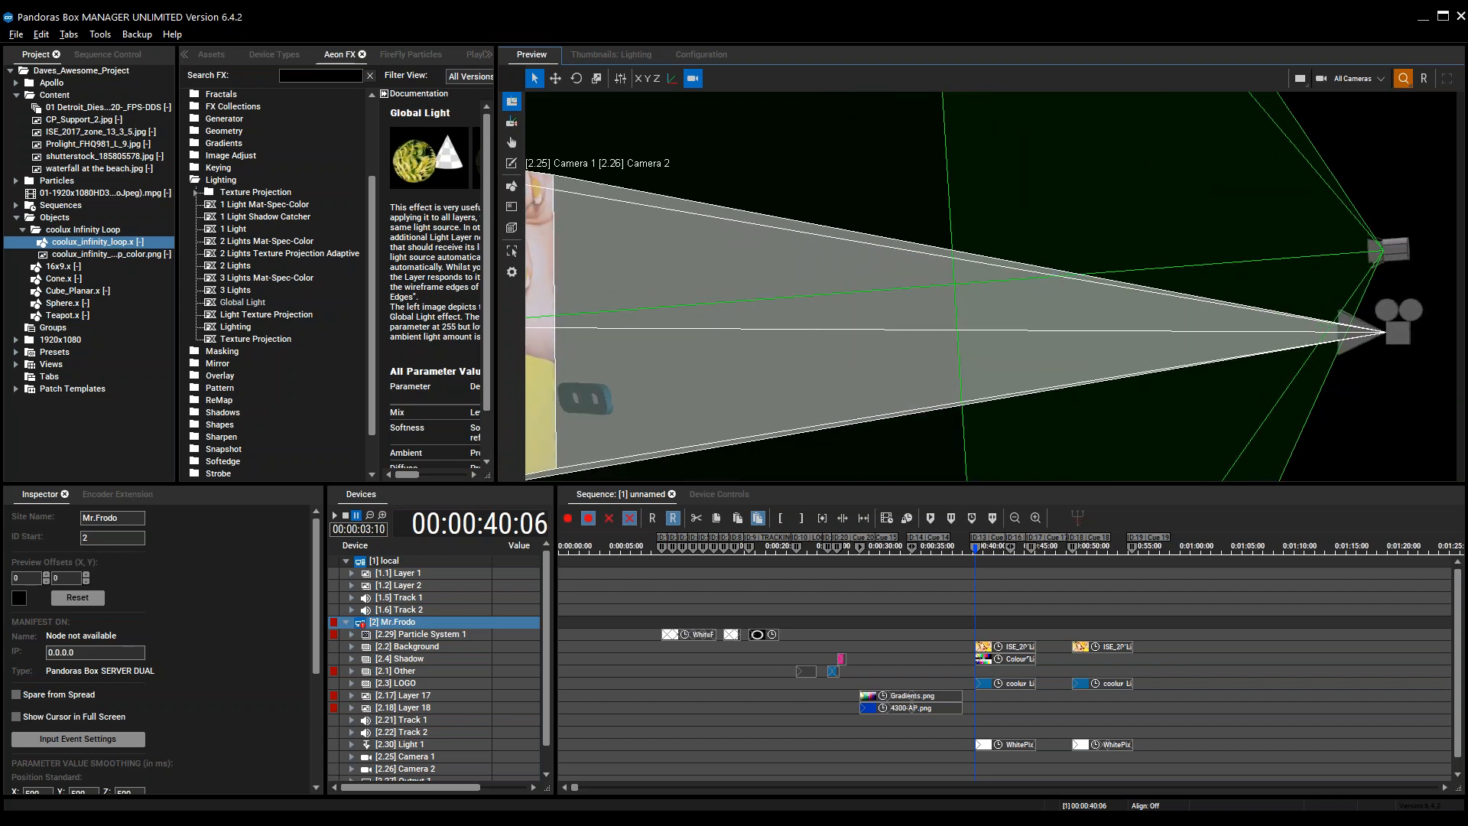
pyautogui.click(436, 744)
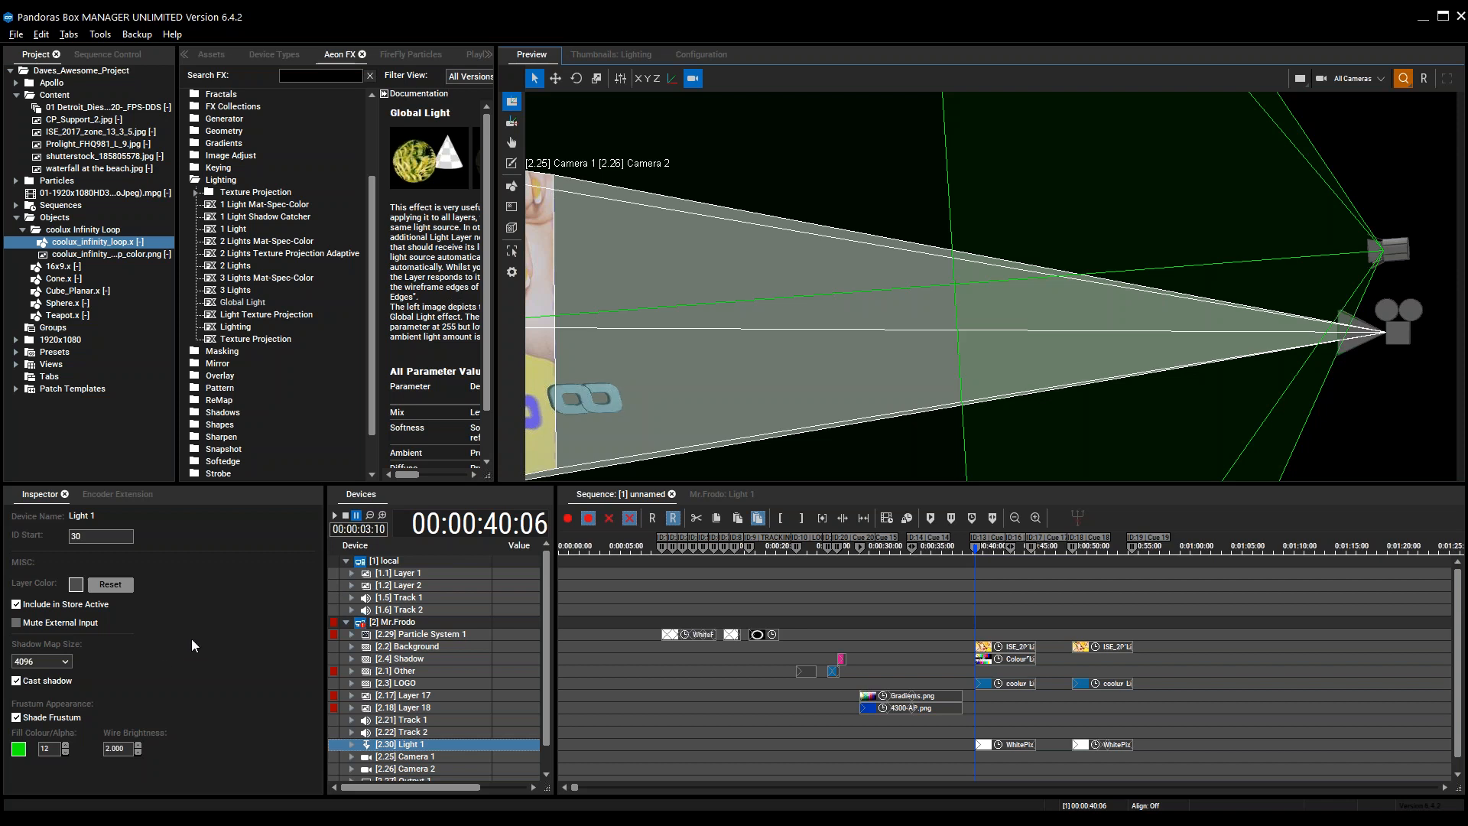
pyautogui.click(721, 495)
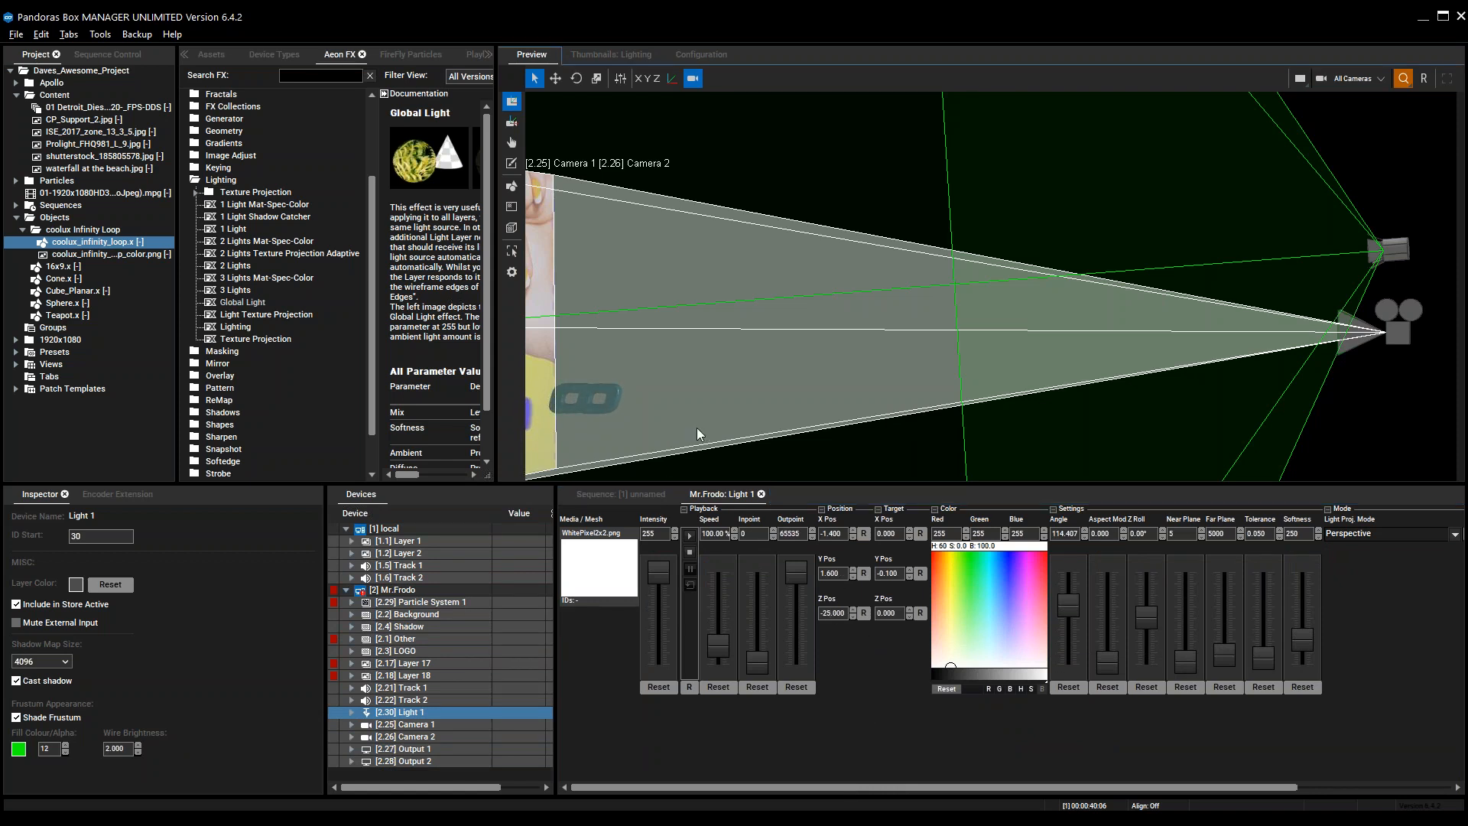
# Examine the light and camera positions relative to the background image from several angles, resetting the preview view
pyautogui.moveTo(696, 428); pyautogui.dragTo(887, 409, button='middle')
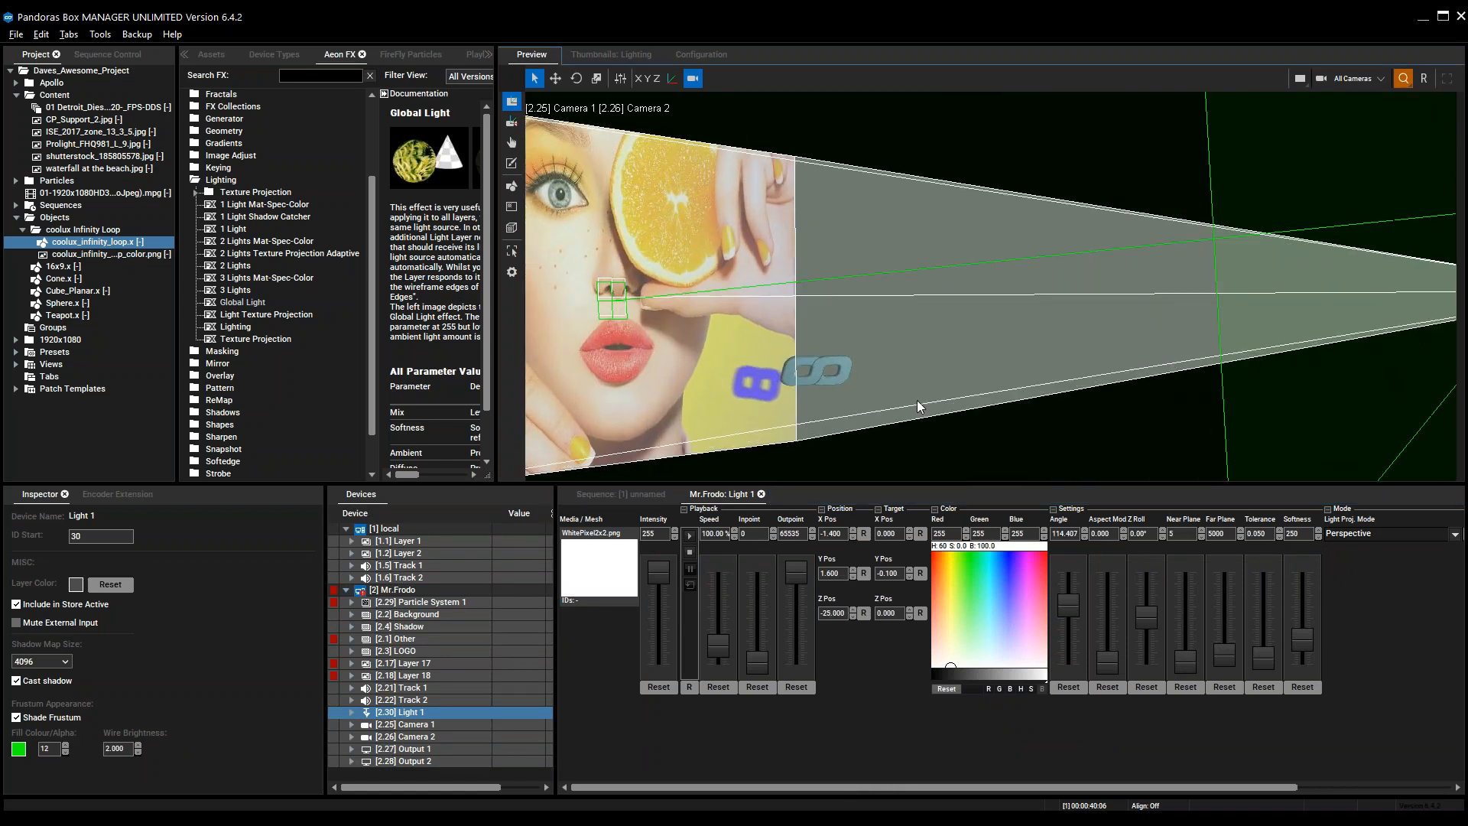
pyautogui.scroll(-5, 916, 401)
pyautogui.moveTo(891, 414); pyautogui.dragTo(891, 408, button='right')
pyautogui.scroll(-3, 1011, 419)
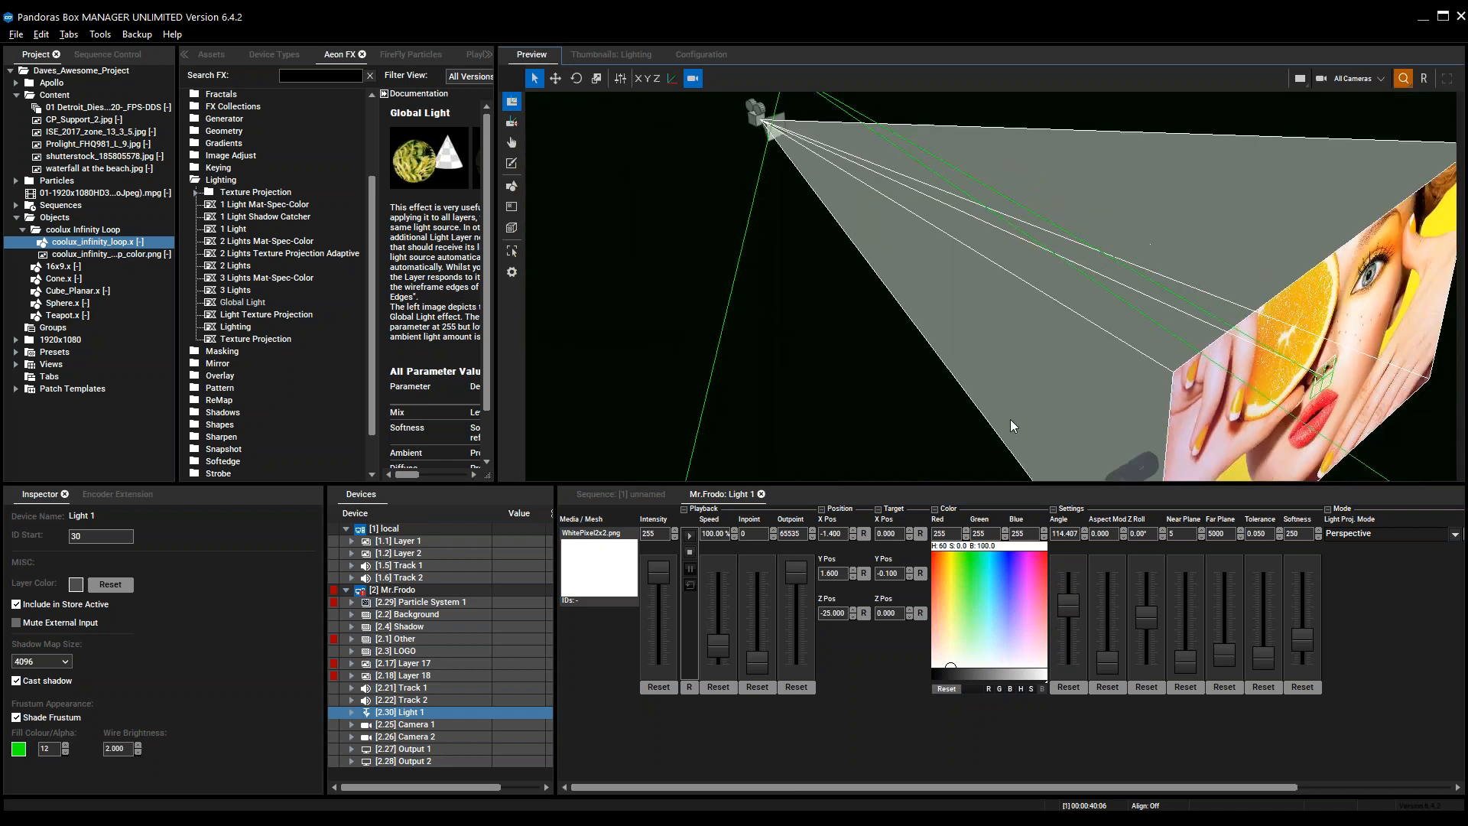
pyautogui.click(1424, 79)
pyautogui.scroll(-1, 1020, 407)
pyautogui.scroll(3, 1019, 402)
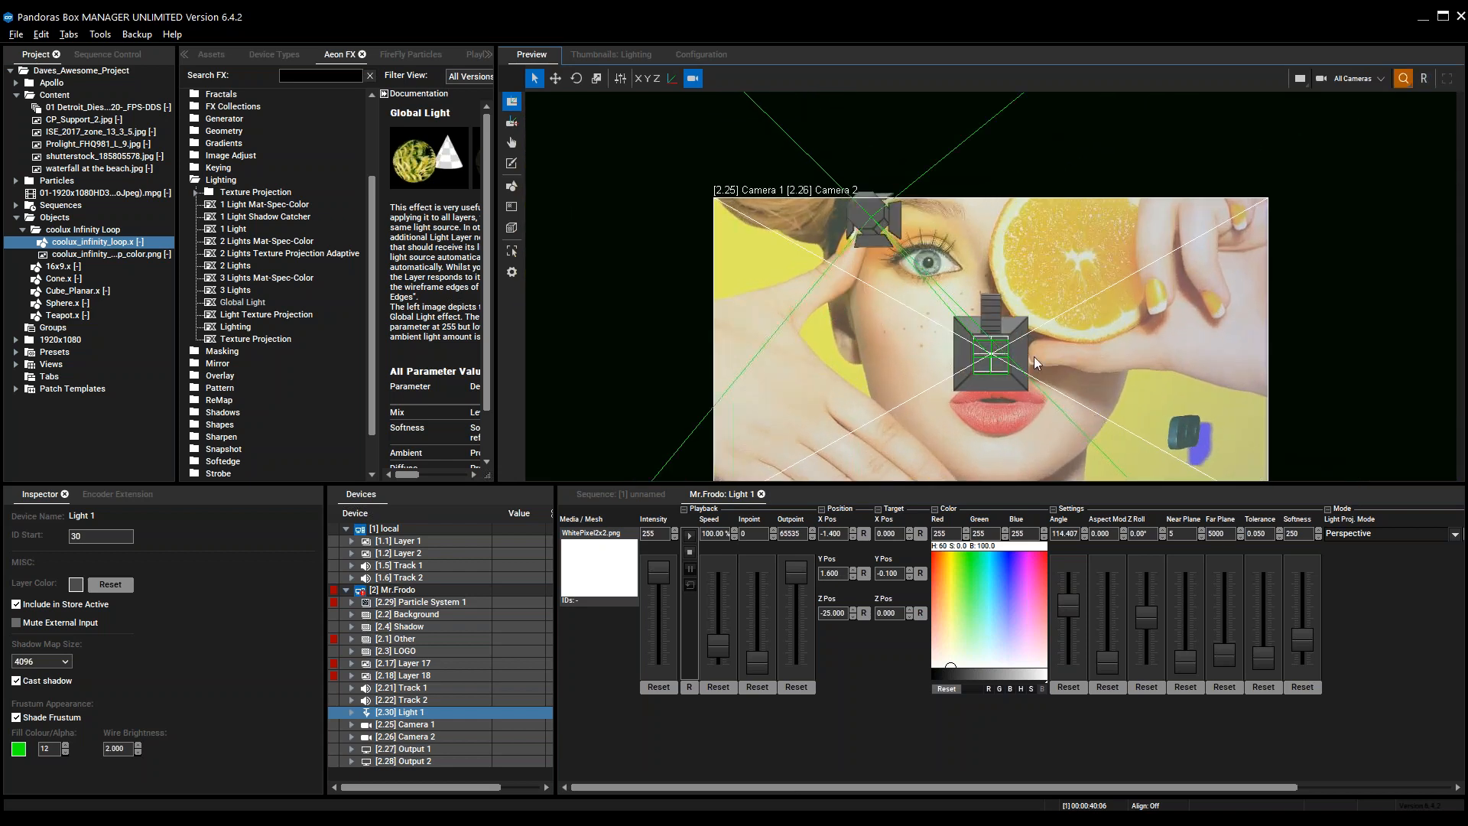
pyautogui.moveTo(1062, 396)
pyautogui.mouseDown(button='right')
pyautogui.moveTo(1049, 388)
pyautogui.moveTo(1068, 411)
pyautogui.mouseUp(button='right')
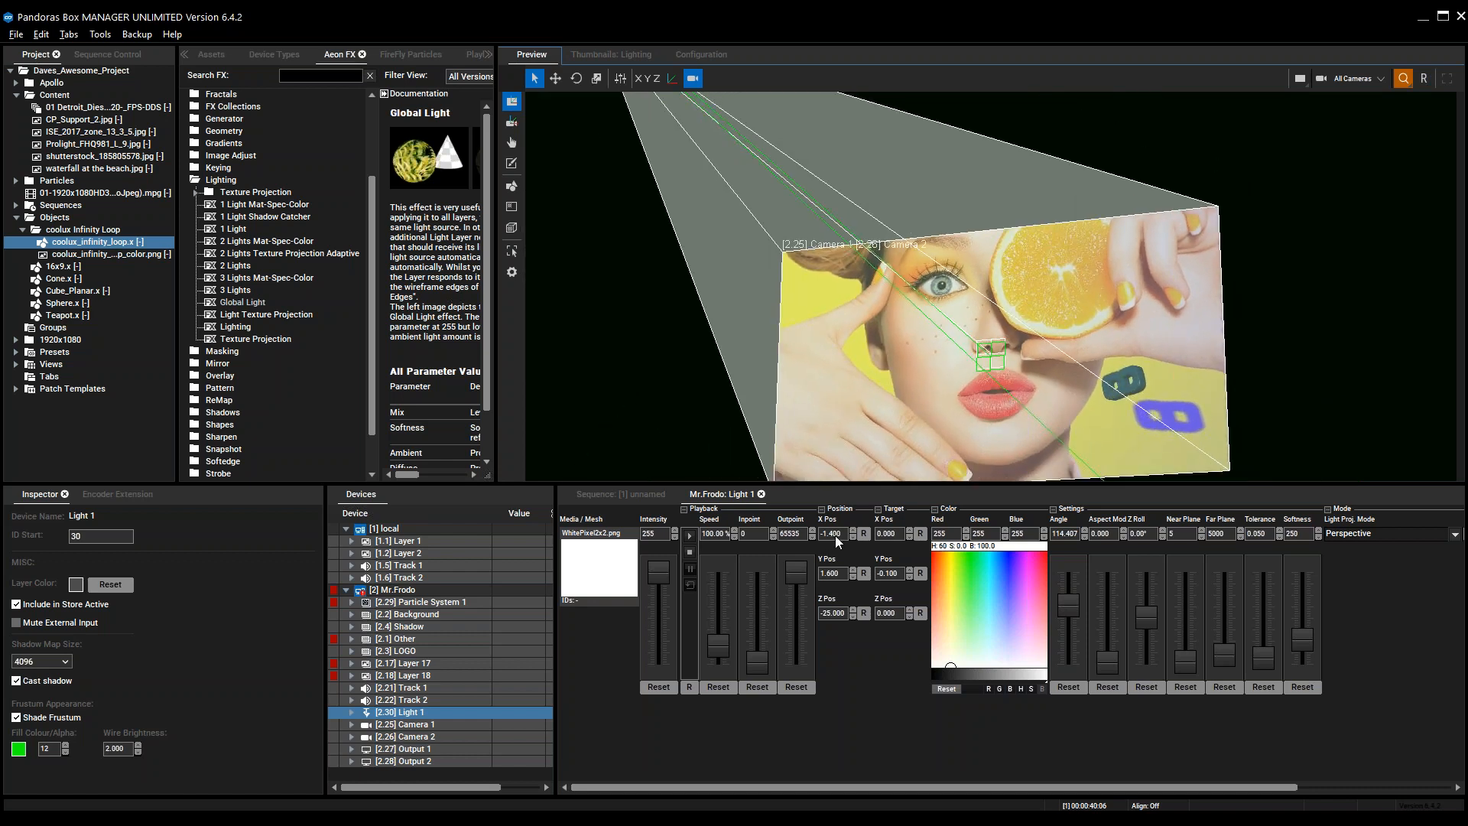
# Move Light 1 to X position 12.000 and hide the camera frustums in the preview
pyautogui.moveTo(838, 532); pyautogui.dragTo(723, 132)
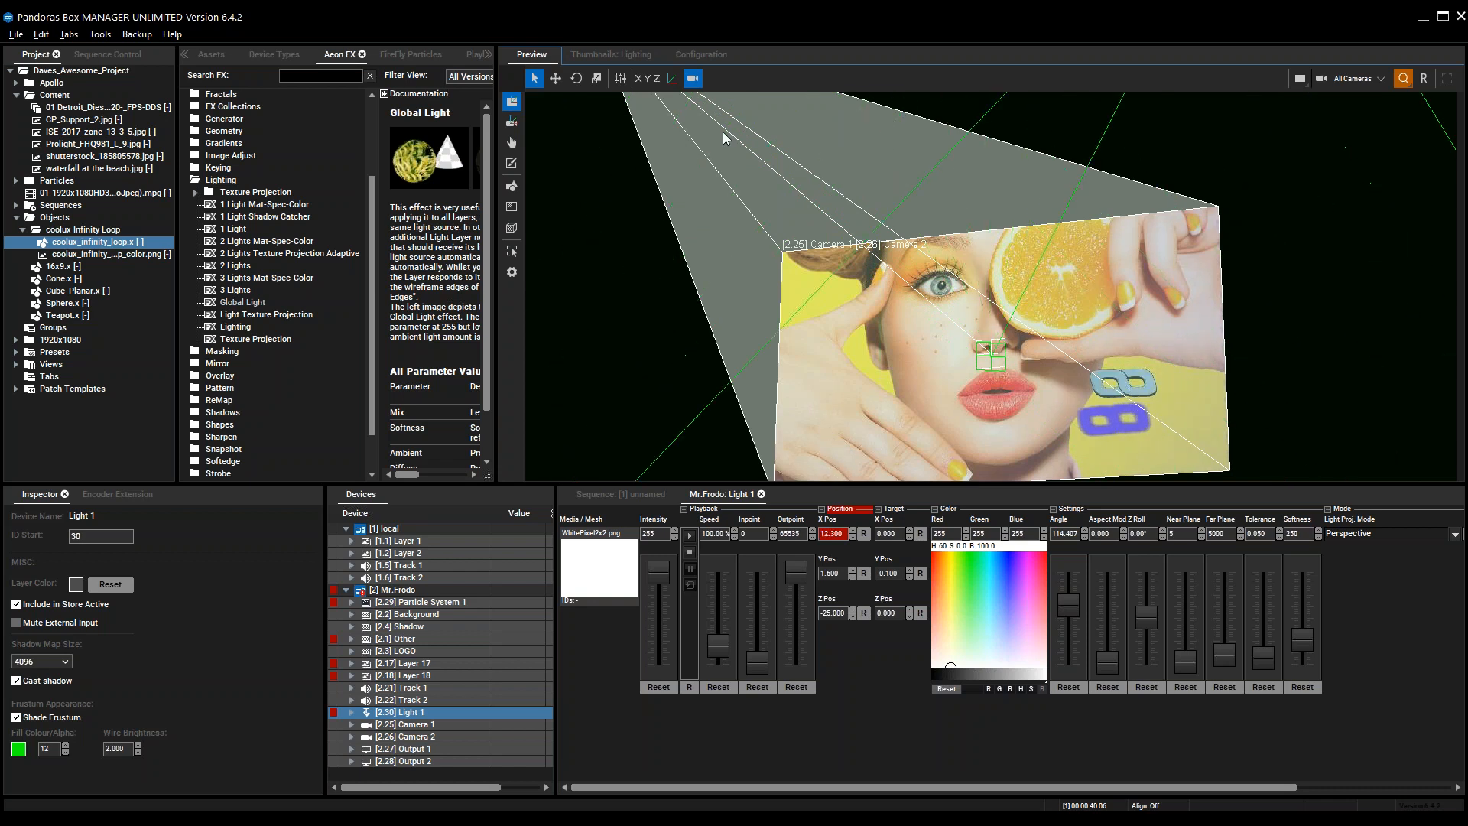
pyautogui.click(693, 78)
pyautogui.moveTo(837, 533); pyautogui.dragTo(887, 408)
pyautogui.scroll(-3, 888, 407)
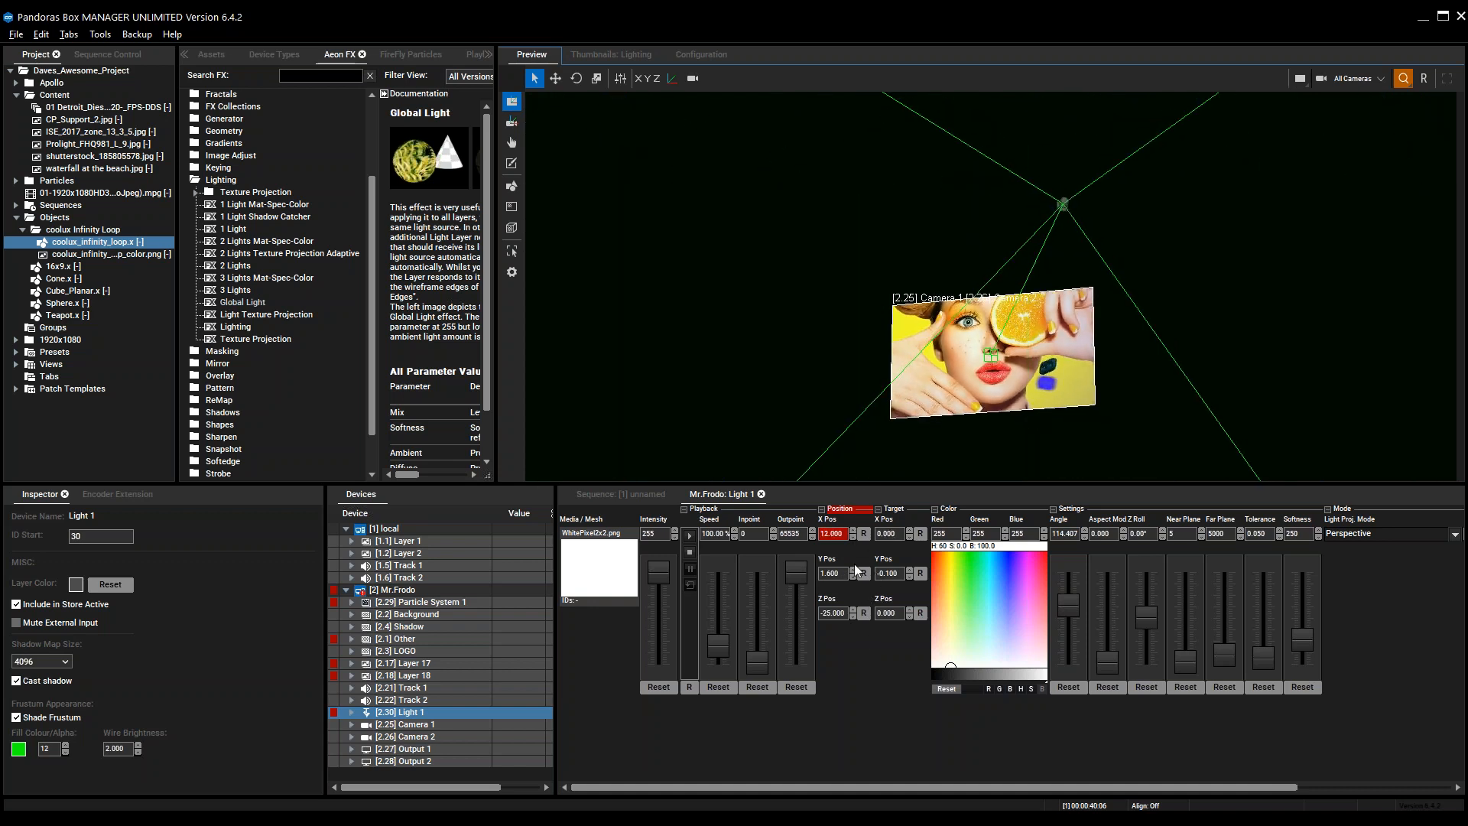
# Set Light 1's X position to 1.500, its target X position to 2.000 and its Y position to 2.700
pyautogui.moveTo(842, 530); pyautogui.dragTo(892, 636)
pyautogui.moveTo(891, 534); pyautogui.dragTo(832, 504)
pyautogui.moveTo(837, 575); pyautogui.dragTo(839, 532)
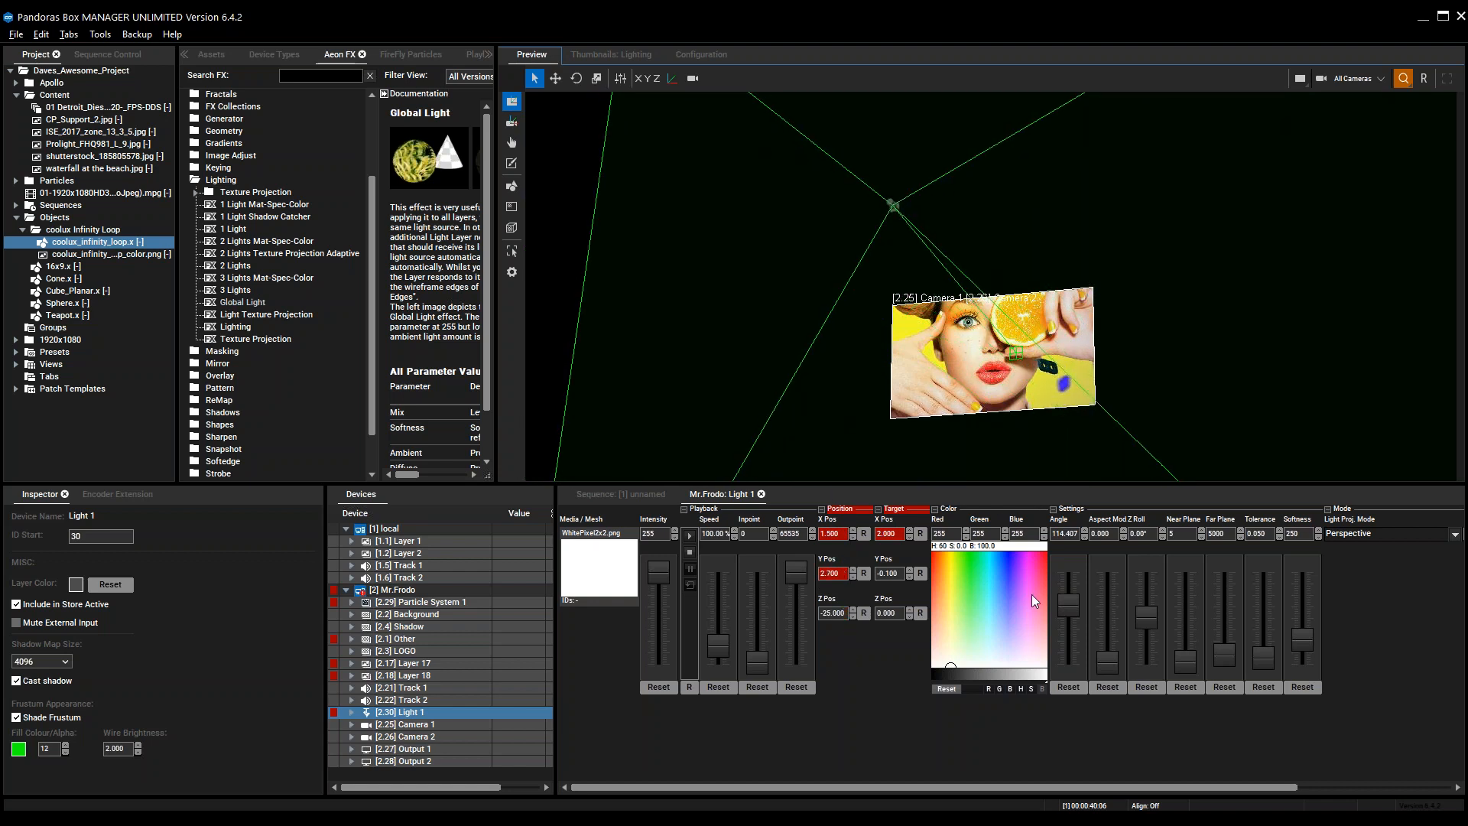
# Try Light 1 with an angle of 38.136, aspect 2.373, Z roll of -13° and tolerance of 0.449
pyautogui.moveTo(1070, 607); pyautogui.dragTo(1102, 647)
pyautogui.moveTo(1147, 537); pyautogui.dragTo(1163, 570)
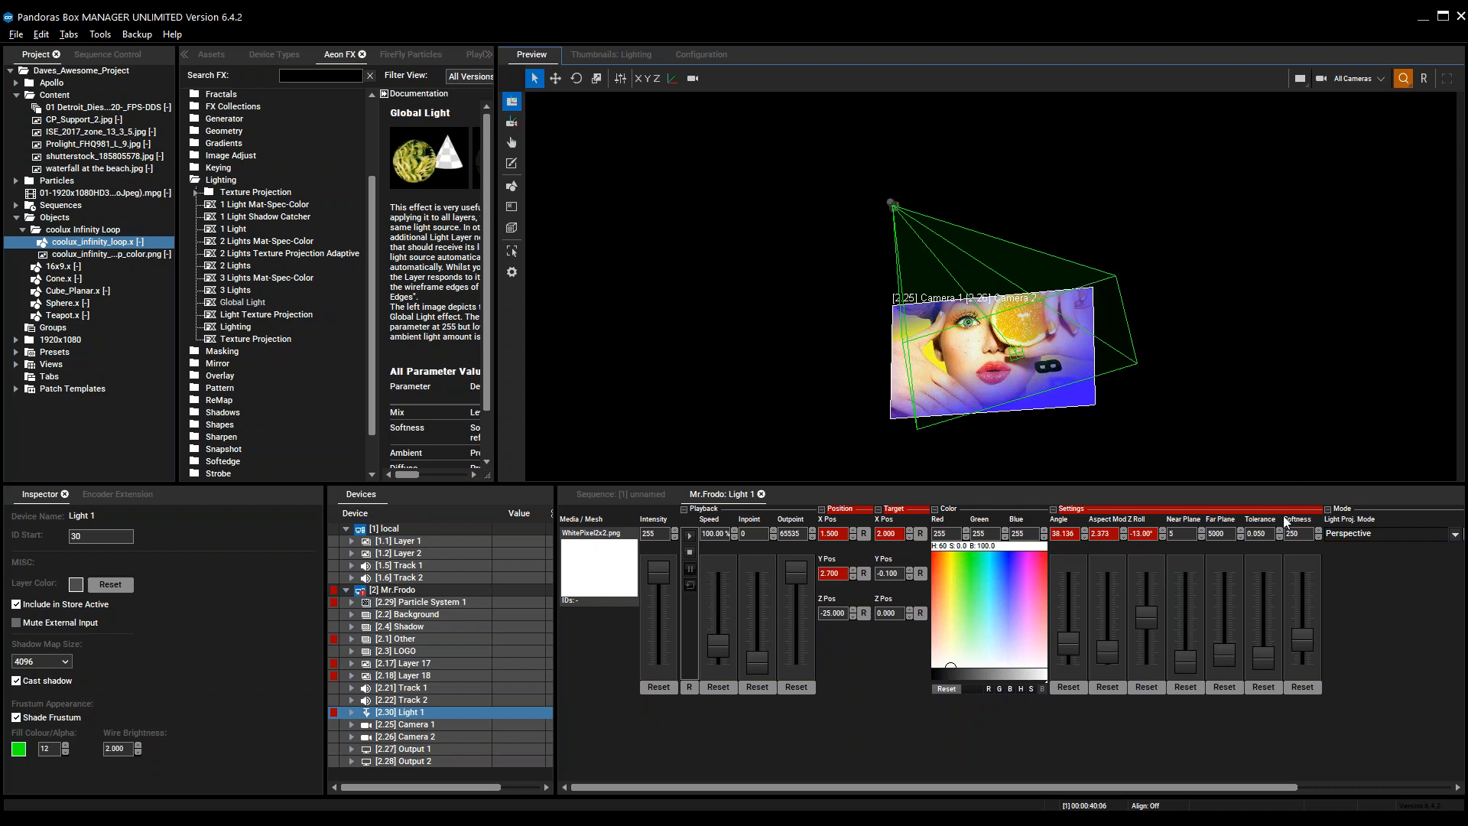
pyautogui.moveTo(1224, 658); pyautogui.dragTo(1227, 688)
pyautogui.click(1227, 688)
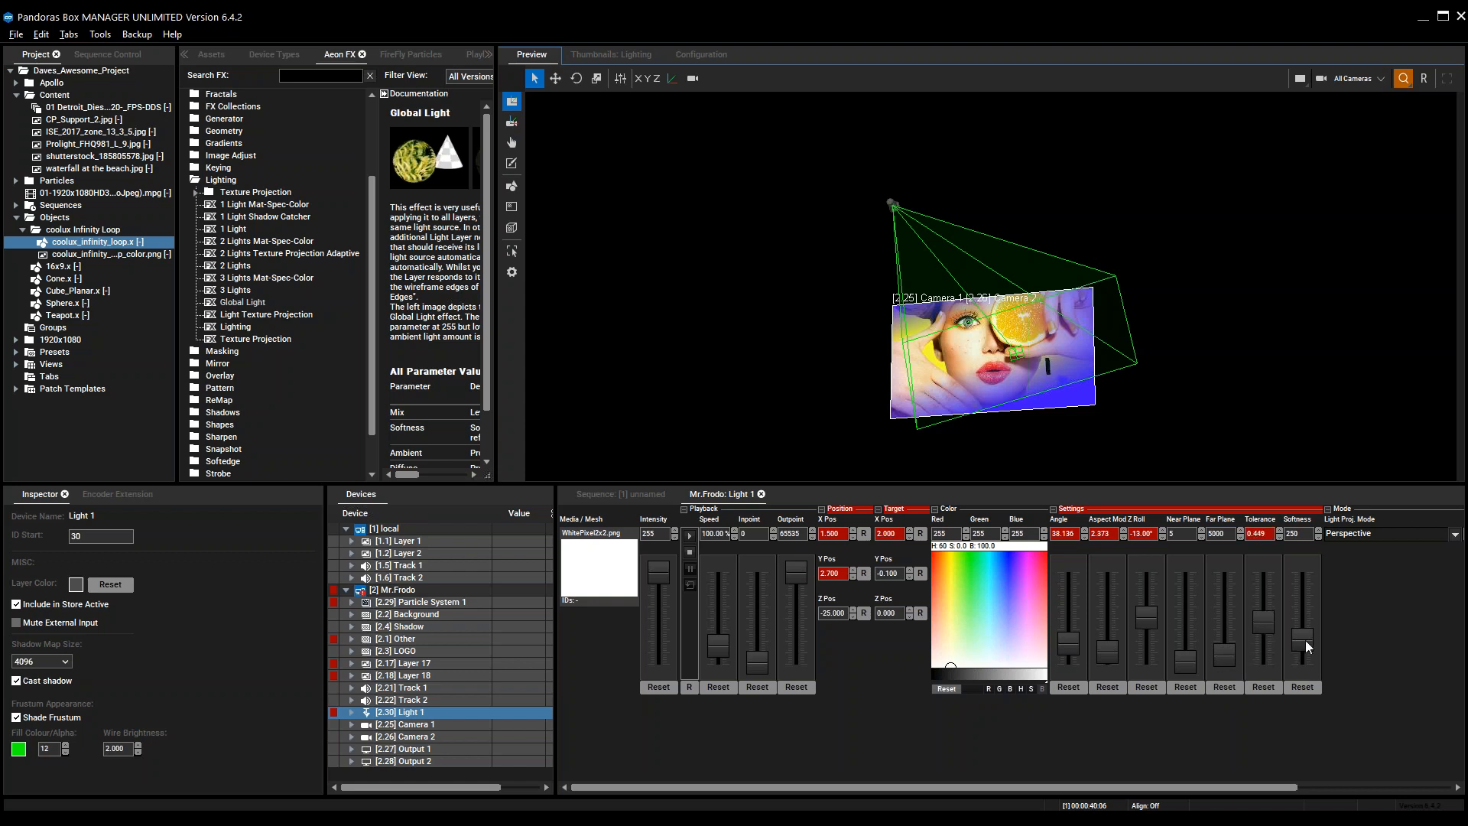
# Reset Light 1's softness, tolerance, aspect, angle and Z roll to their defaults
pyautogui.click(1302, 686)
pyautogui.click(1264, 687)
pyautogui.click(1105, 687)
pyautogui.click(1068, 687)
pyautogui.click(1159, 686)
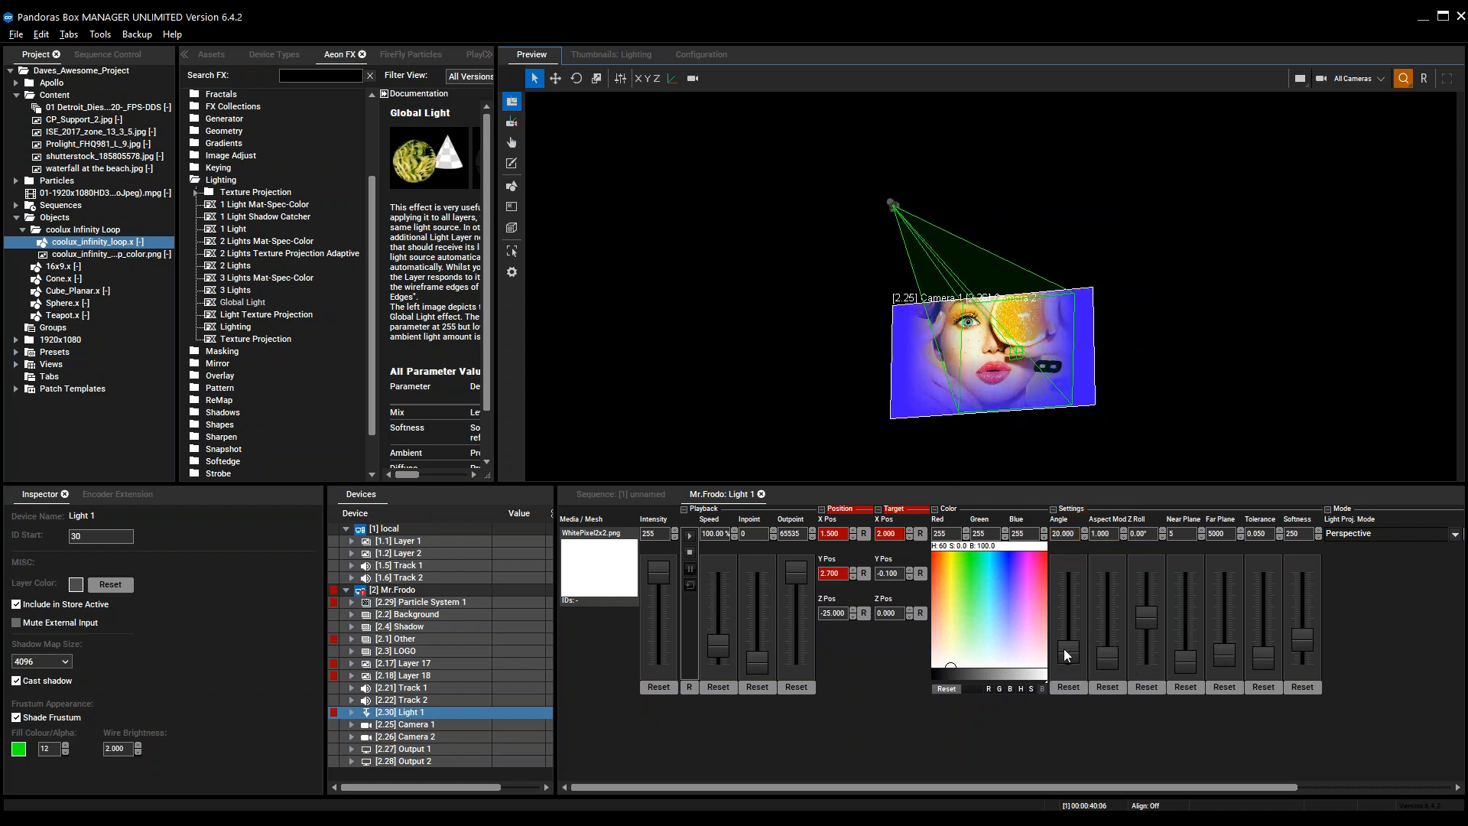
# Set Light 1's angle to 64.068 and its Y position to 3.000
pyautogui.moveTo(1063, 648); pyautogui.dragTo(1059, 627)
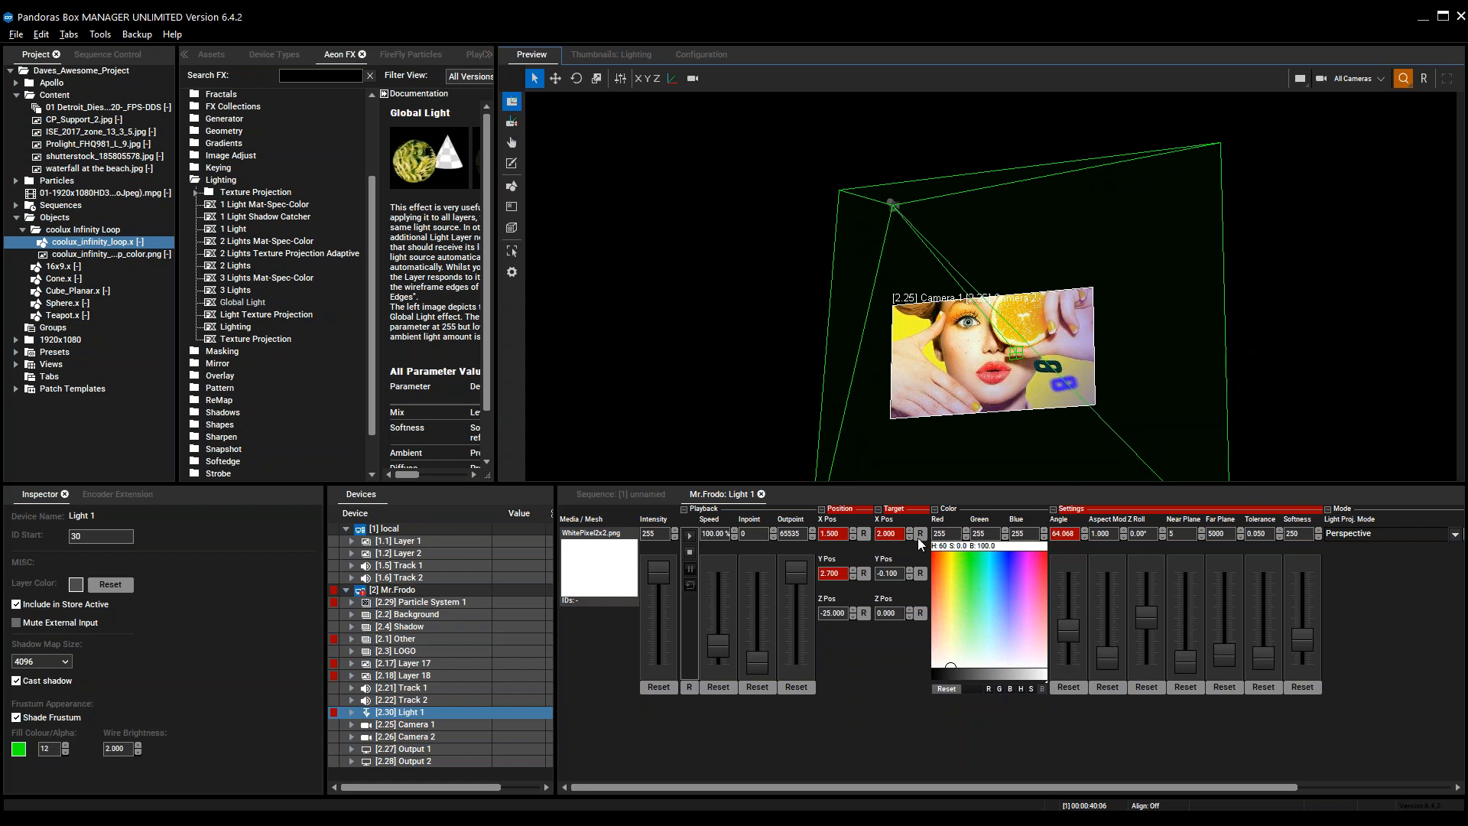
pyautogui.moveTo(832, 574)
pyautogui.mouseDown()
pyautogui.moveTo(825, 551)
pyautogui.moveTo(826, 573)
pyautogui.mouseUp()
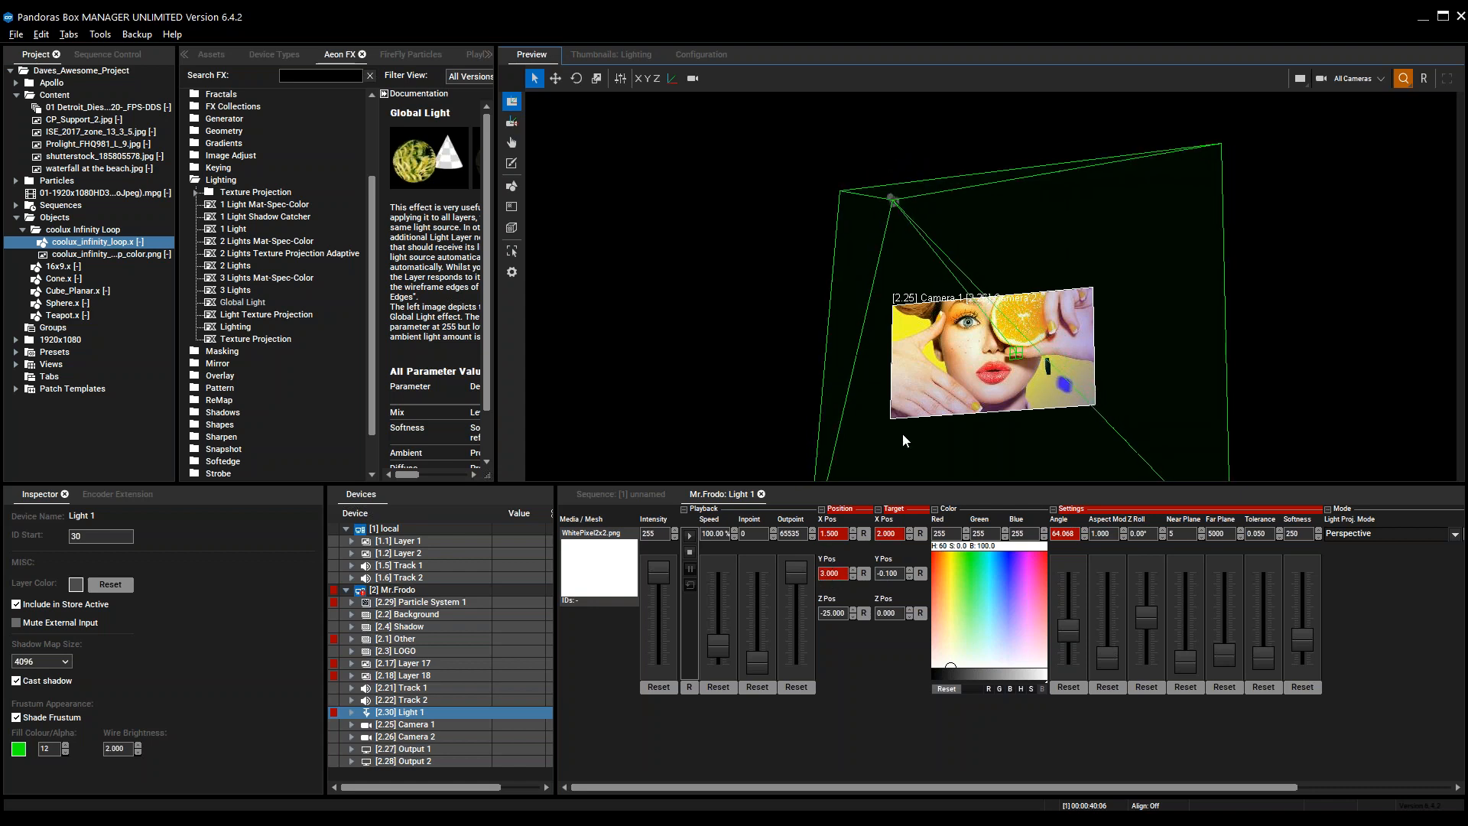
# Switch the preview to Output 1 and frame the complete output image
pyautogui.click(1376, 80)
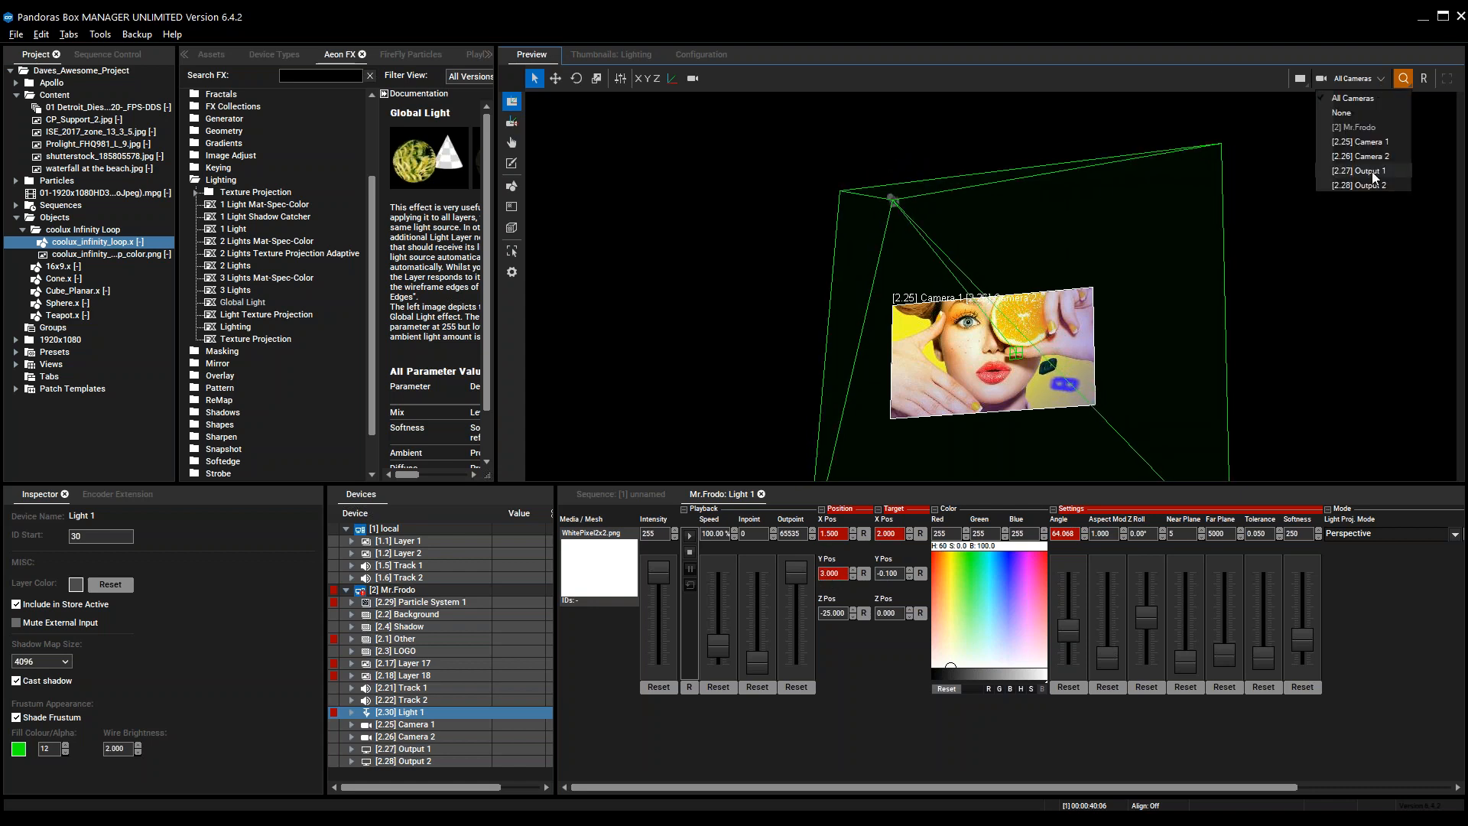
pyautogui.click(1371, 171)
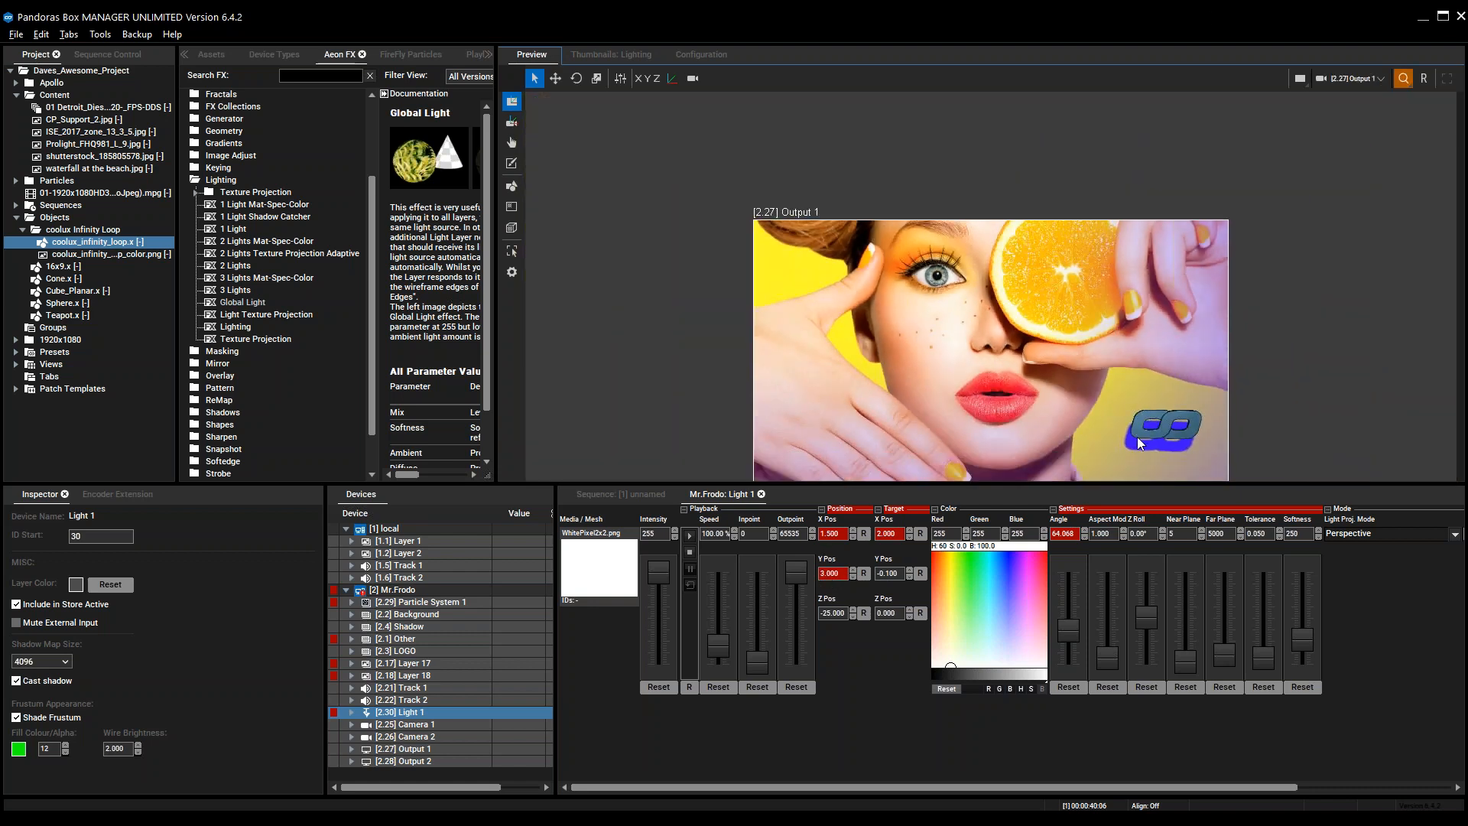
pyautogui.scroll(-1, 1045, 388)
pyautogui.moveTo(1029, 462); pyautogui.dragTo(1032, 364, button='middle')
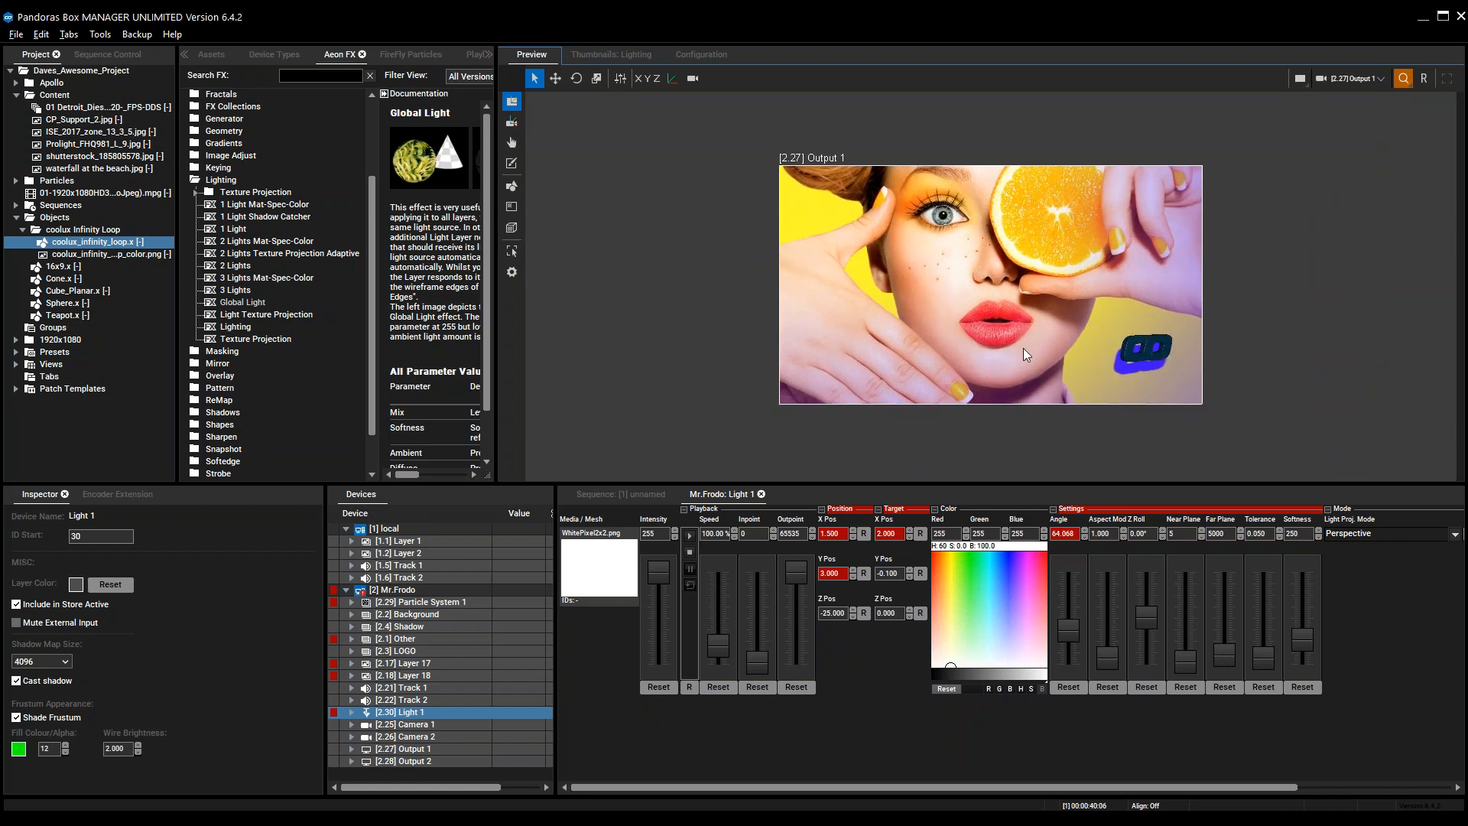
pyautogui.scroll(2, 1026, 336)
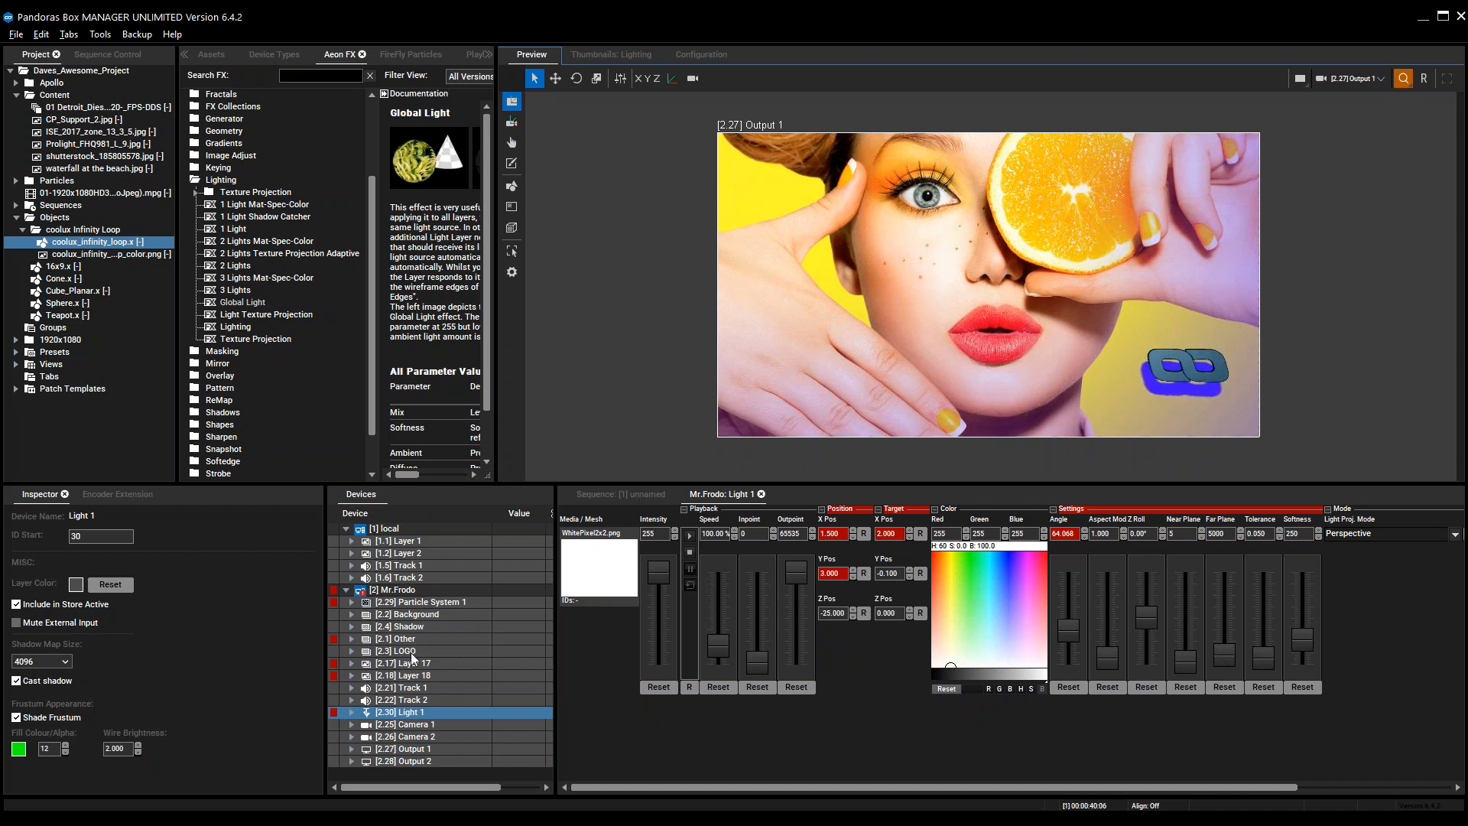
# Set the 1 Light Shadow Catcher color on the Shadow layer to black (0, 0, 0)
pyautogui.click(405, 629)
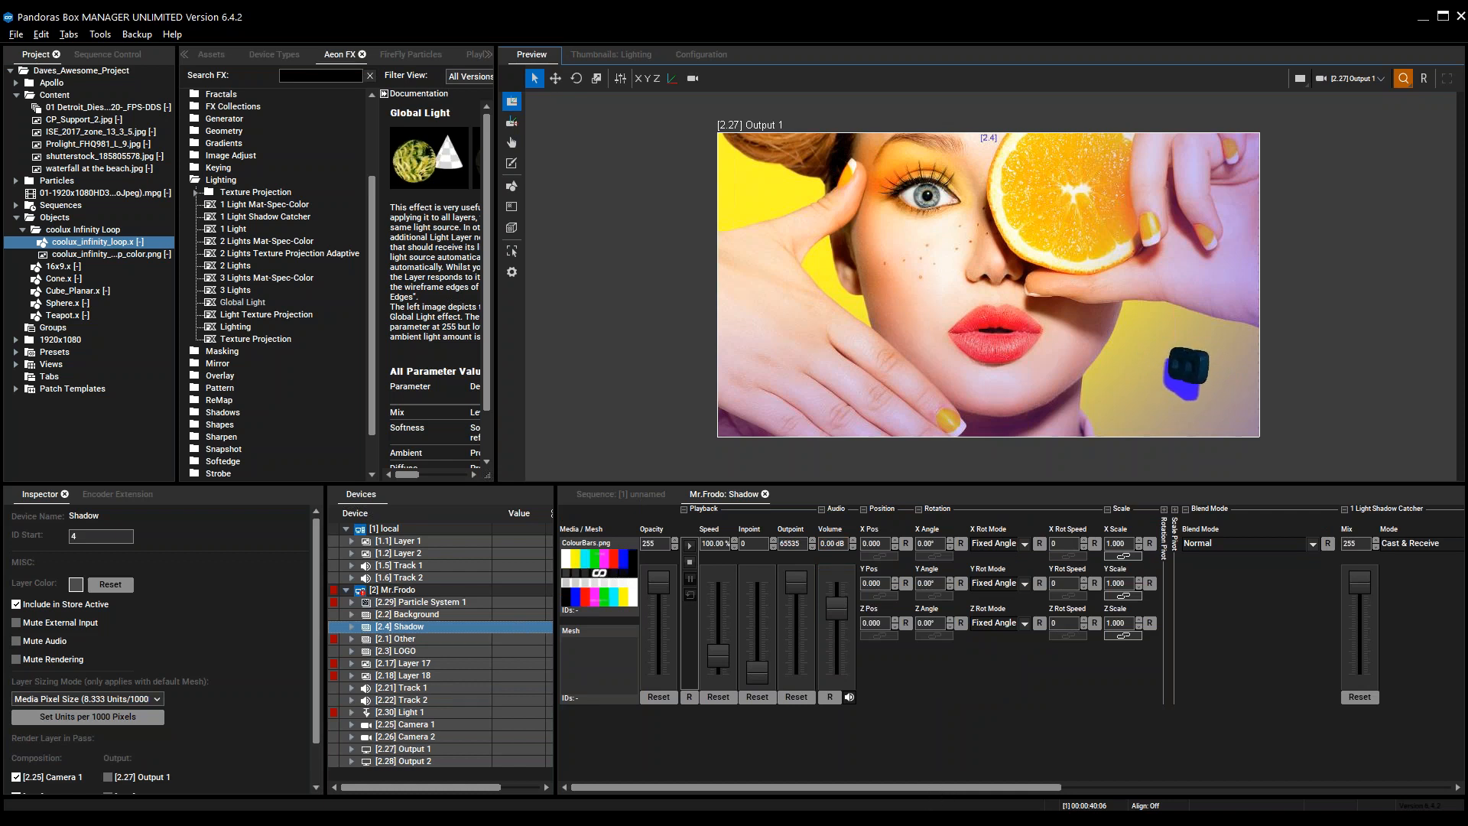
pyautogui.moveTo(951, 790); pyautogui.dragTo(1275, 811)
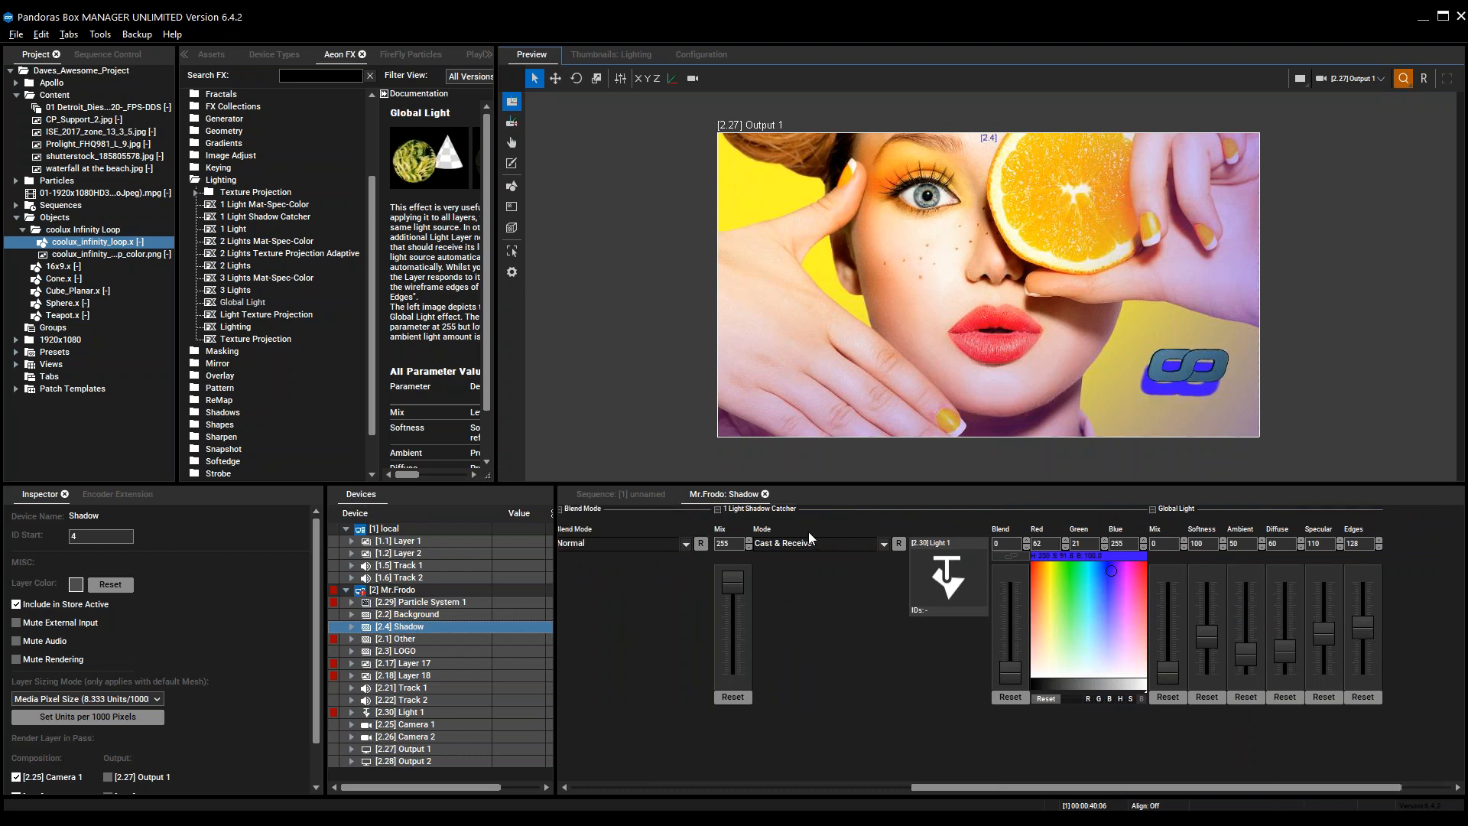
pyautogui.click(1111, 575)
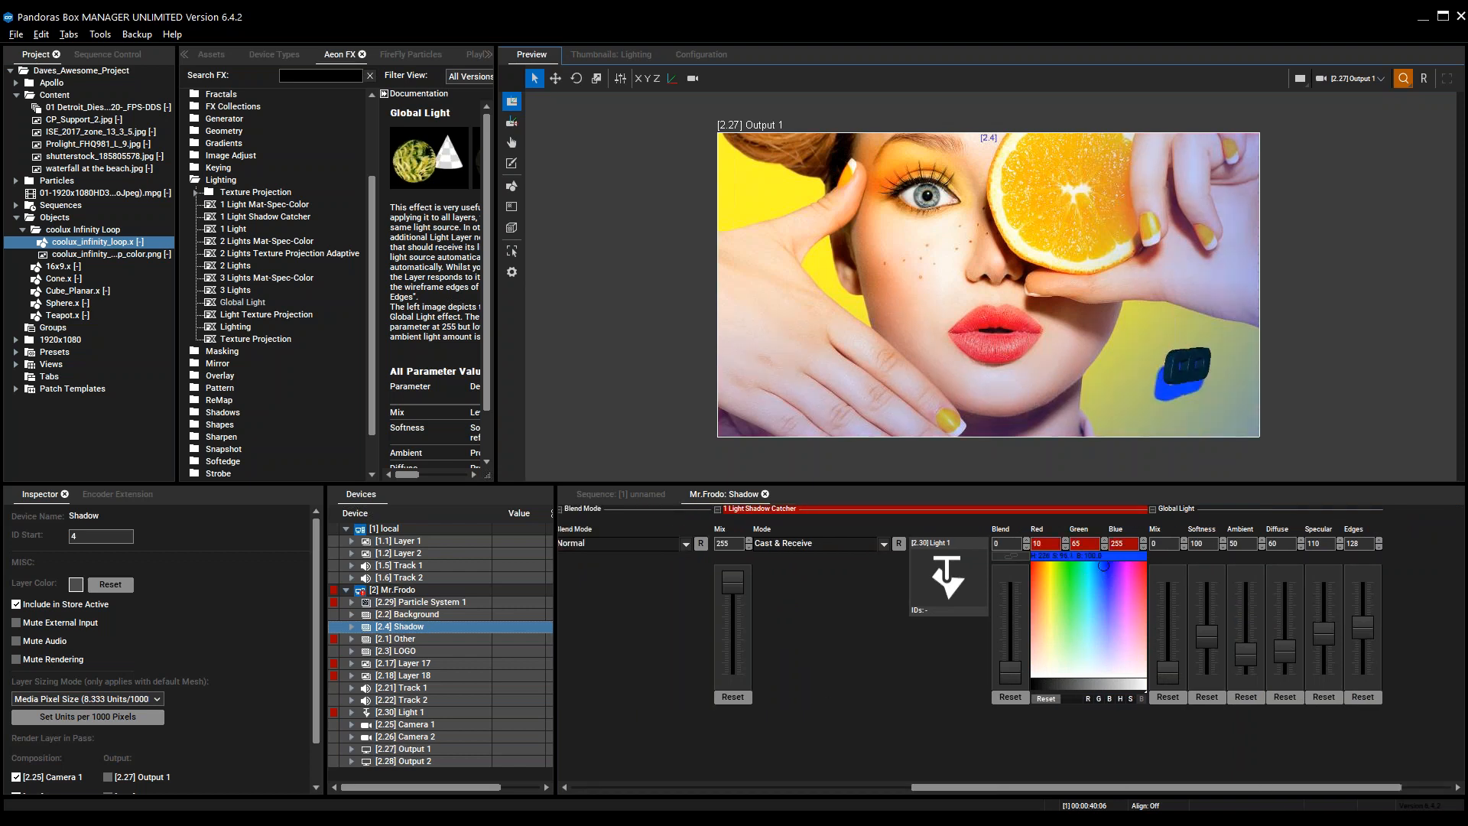
pyautogui.click(1105, 570)
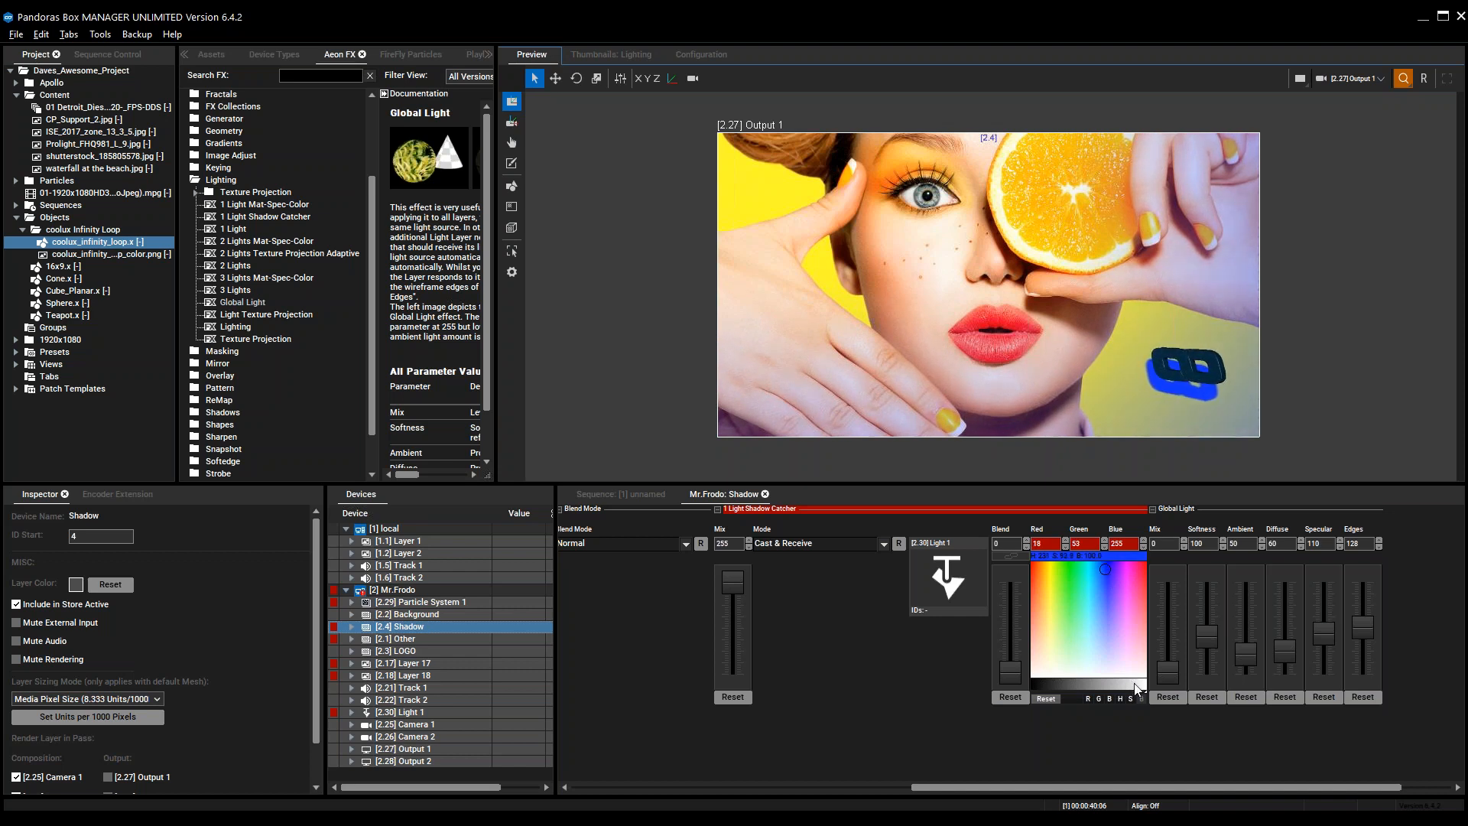
pyautogui.moveTo(1137, 688); pyautogui.dragTo(1020, 689)
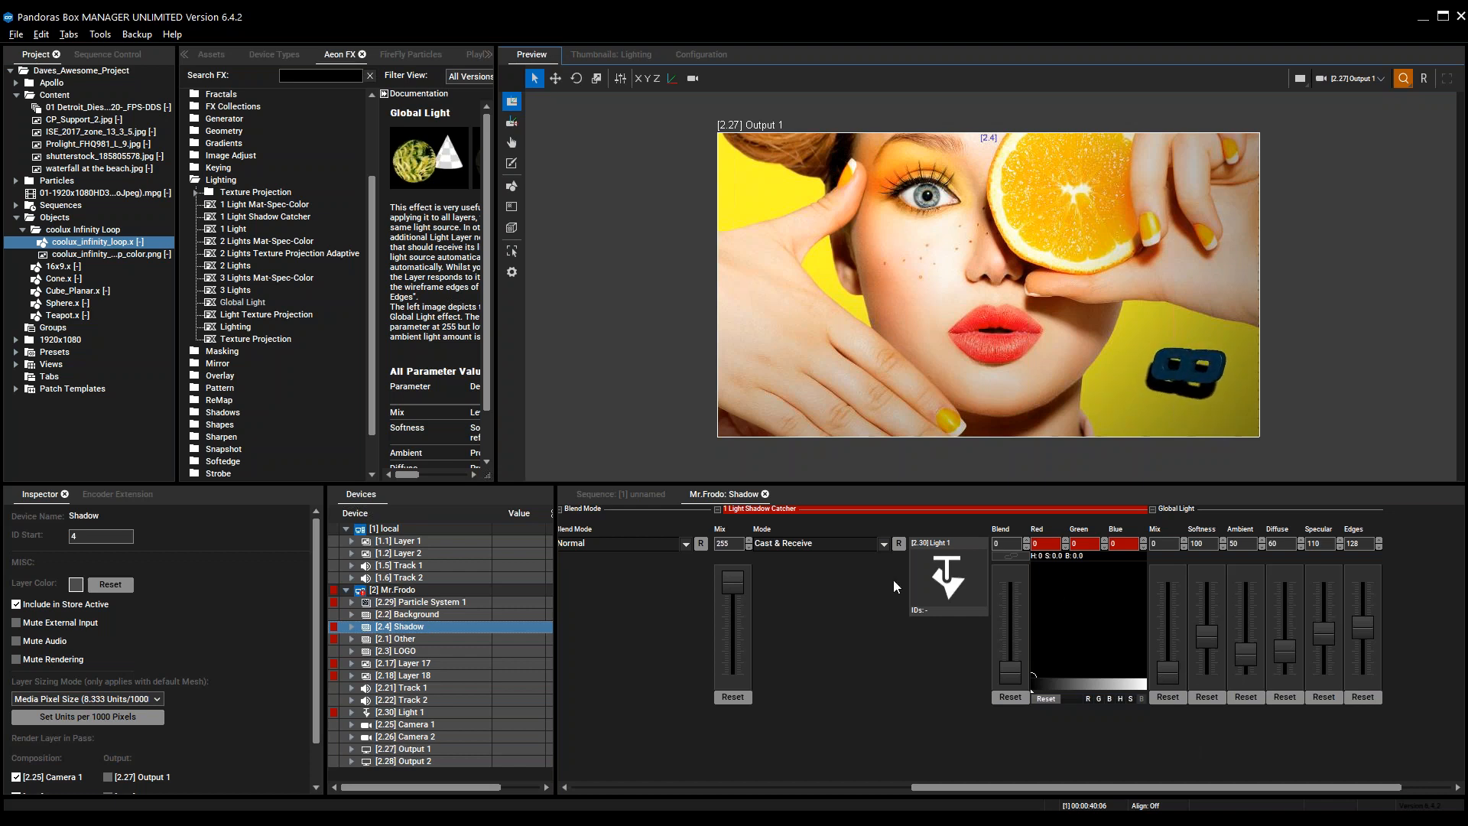
# Go to 00:00:49:15 in the sequence and examine the logo's shadow on the background in the All Cameras preview
pyautogui.click(639, 494)
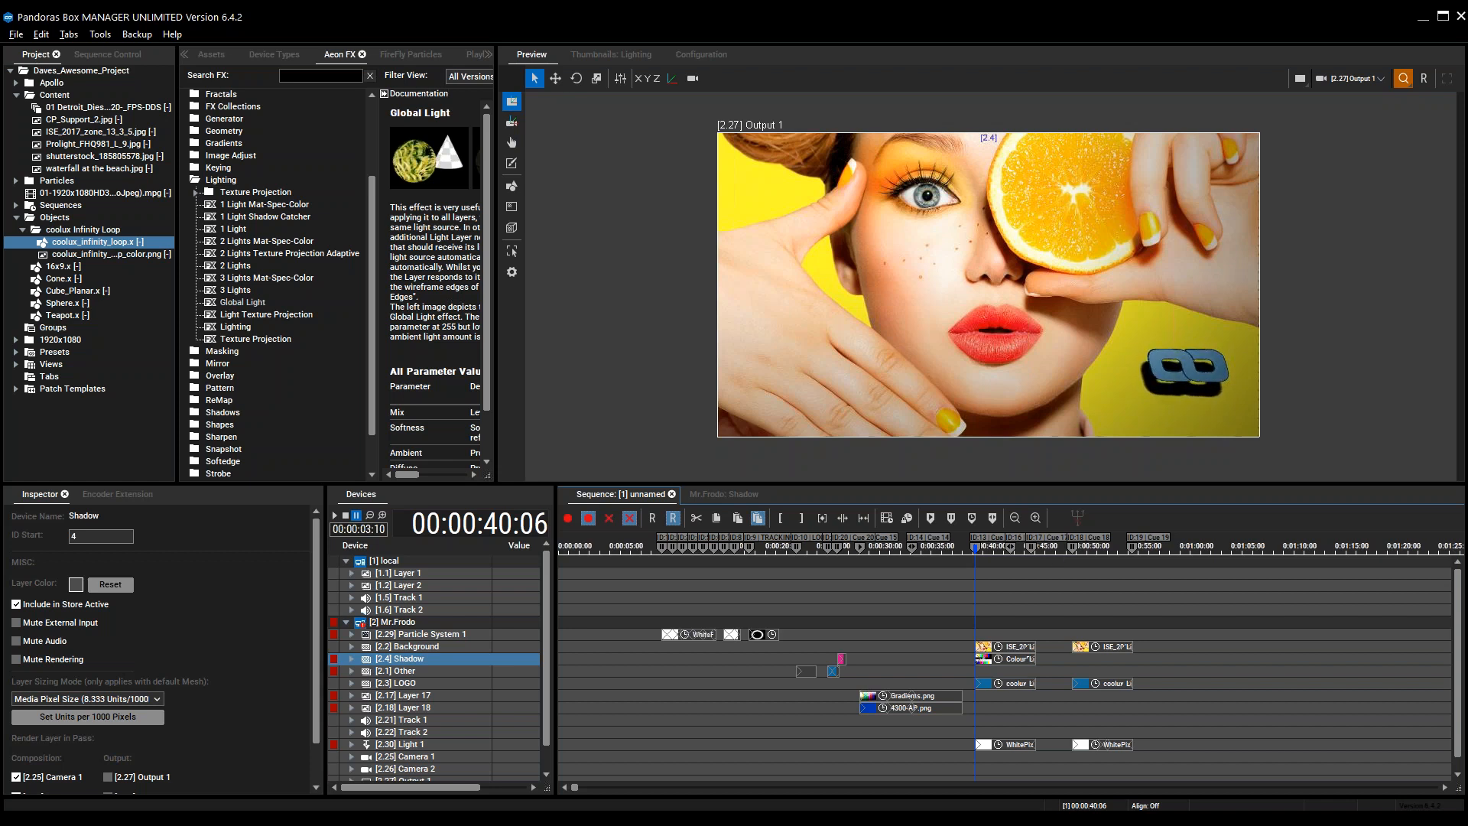
pyautogui.click(1063, 547)
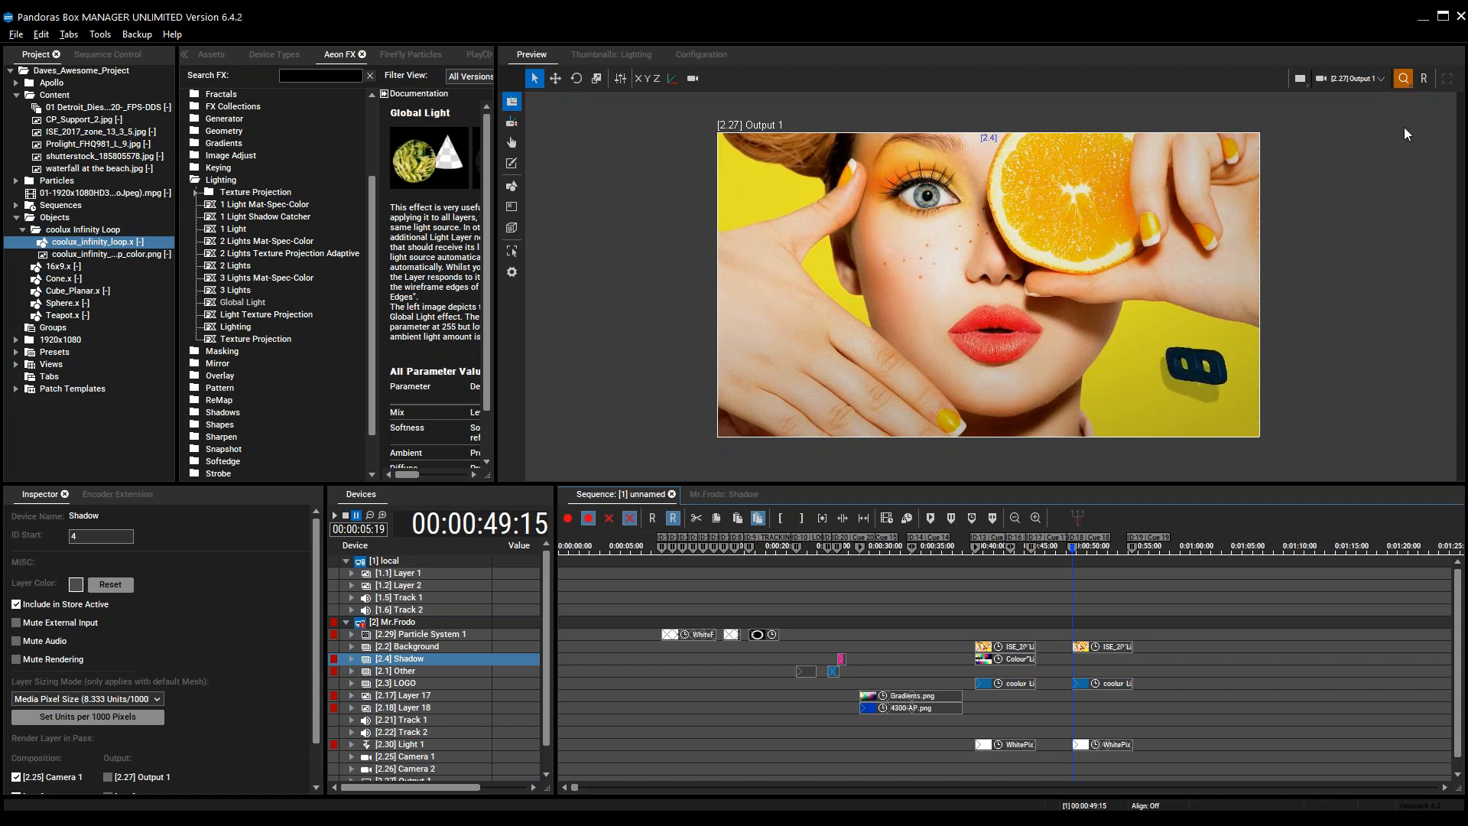
pyautogui.click(1353, 78)
pyautogui.click(1350, 98)
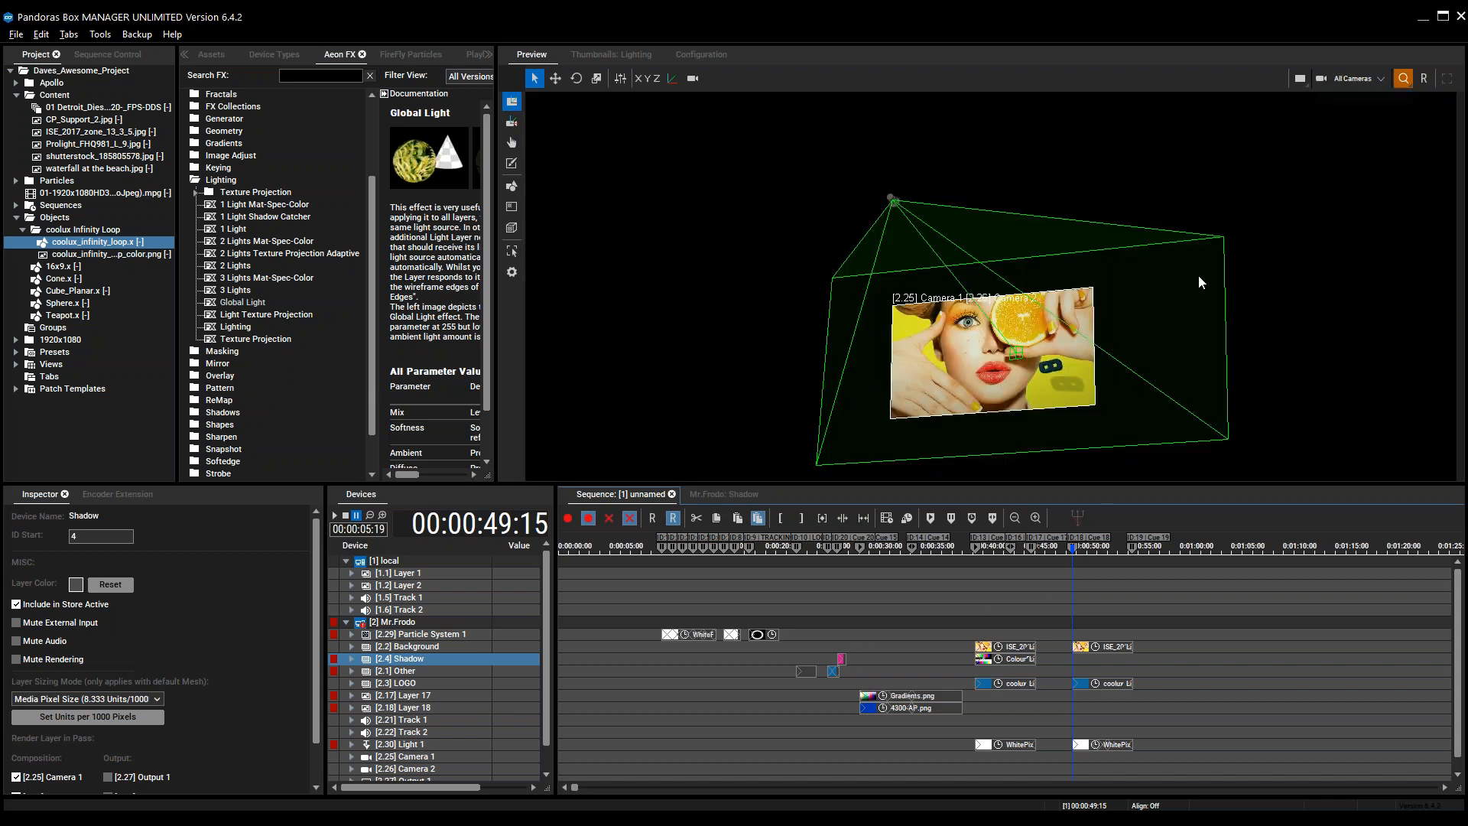
pyautogui.scroll(2, 1049, 372)
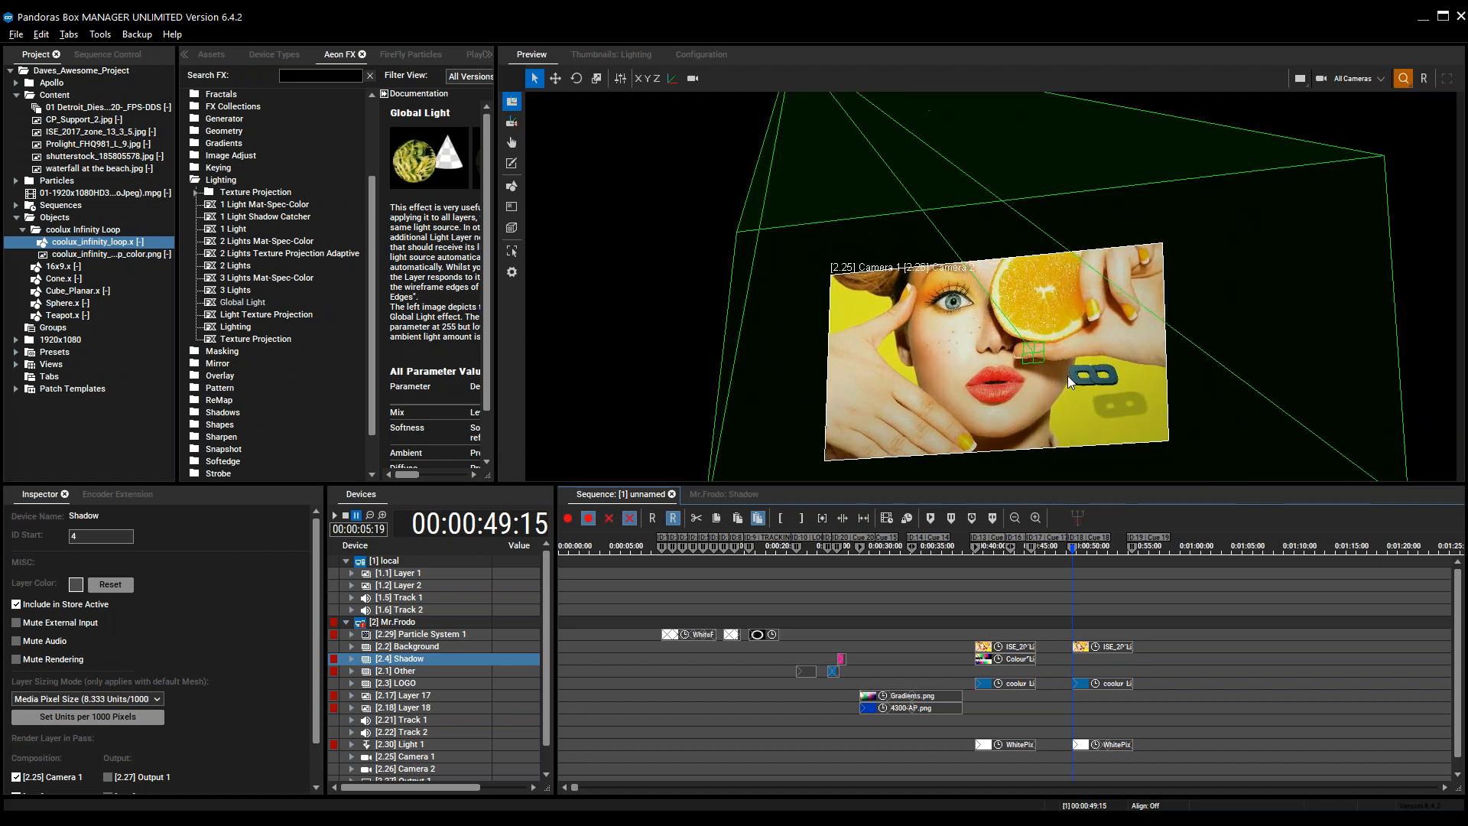
pyautogui.click(1033, 350)
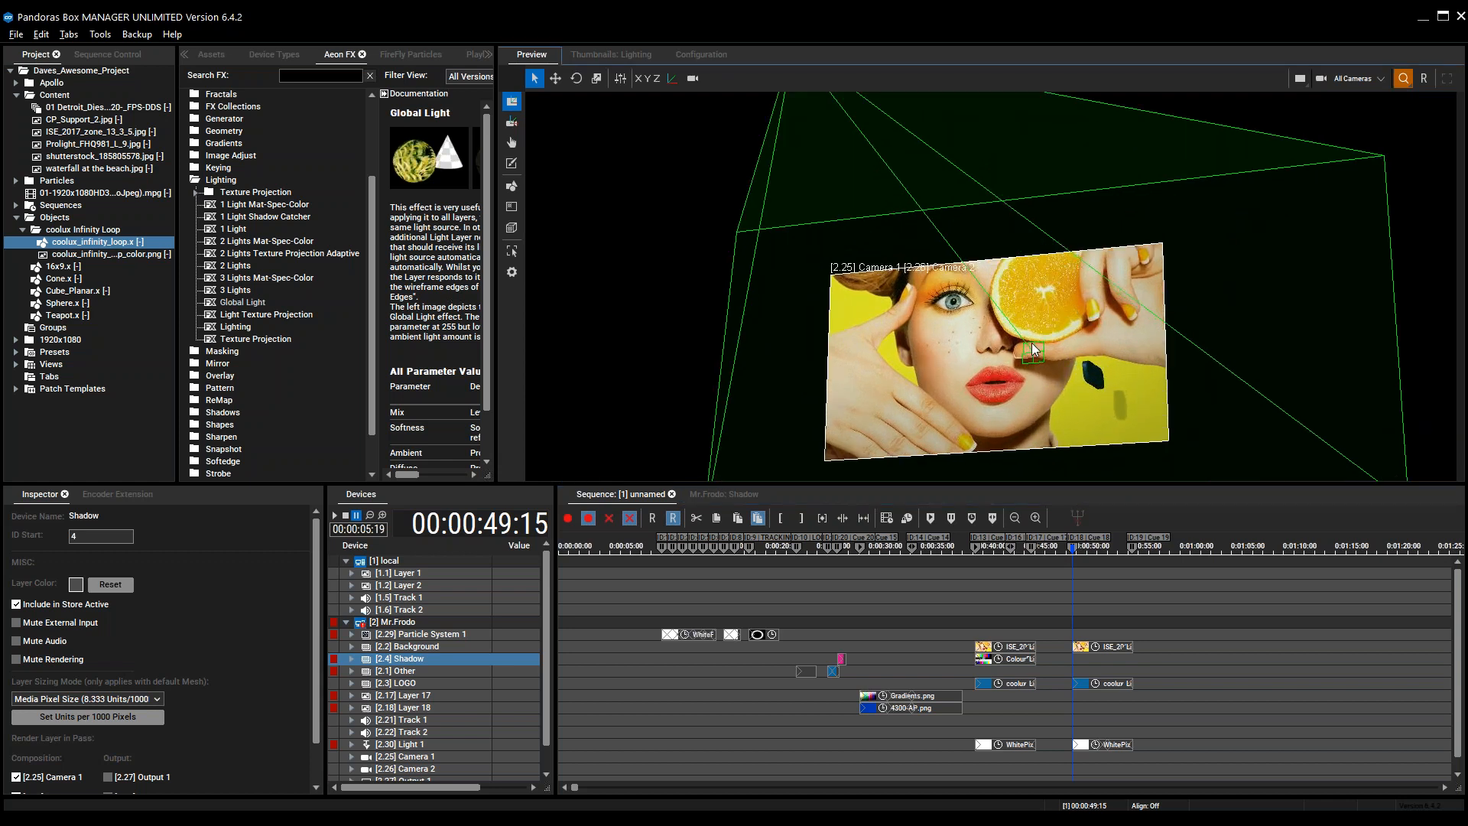
pyautogui.scroll(4, 1035, 356)
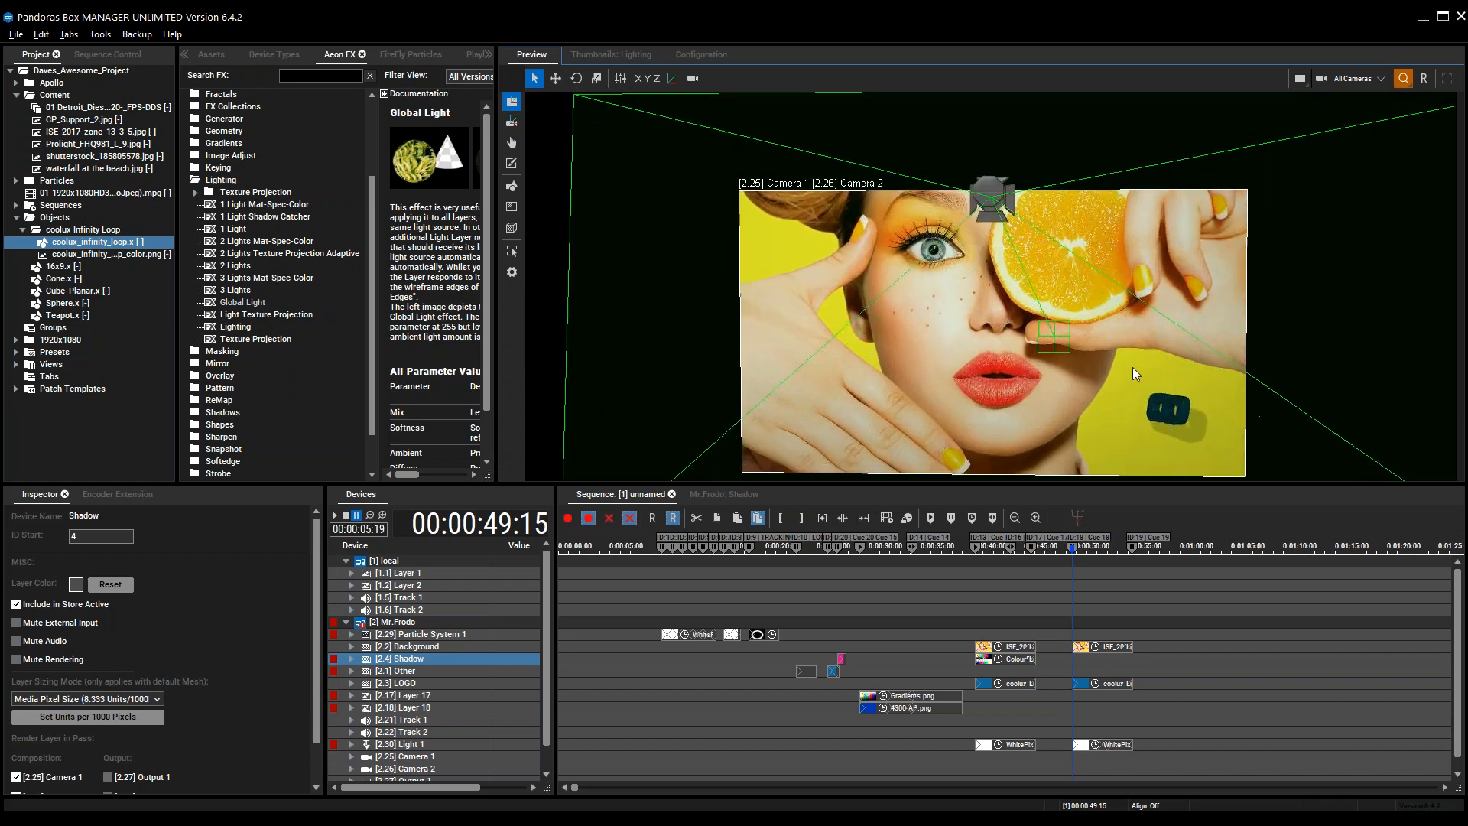
pyautogui.scroll(3, 1109, 315)
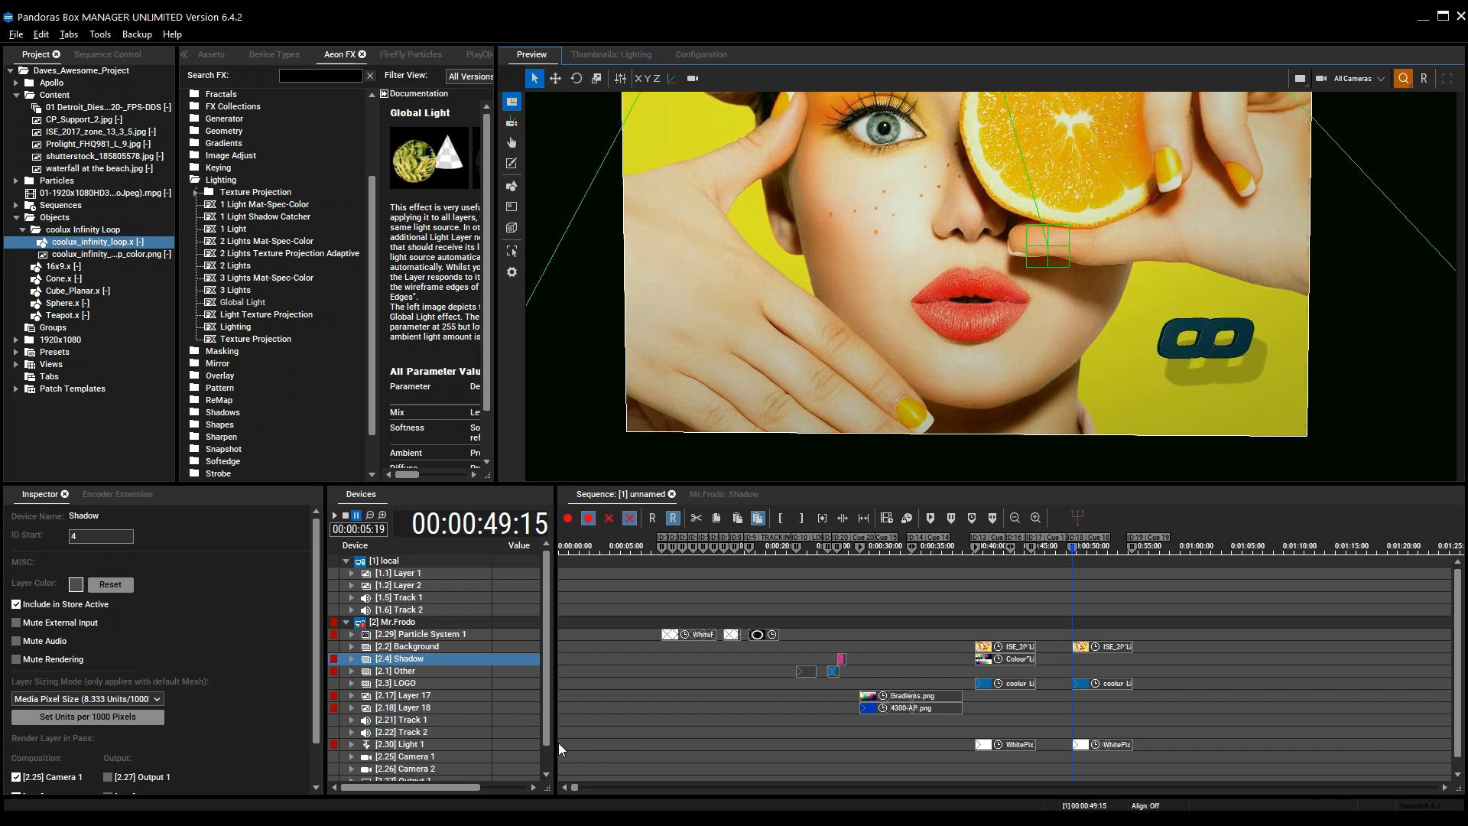
# Reset all device values on the Mr.Frodo site
pyautogui.click(673, 520)
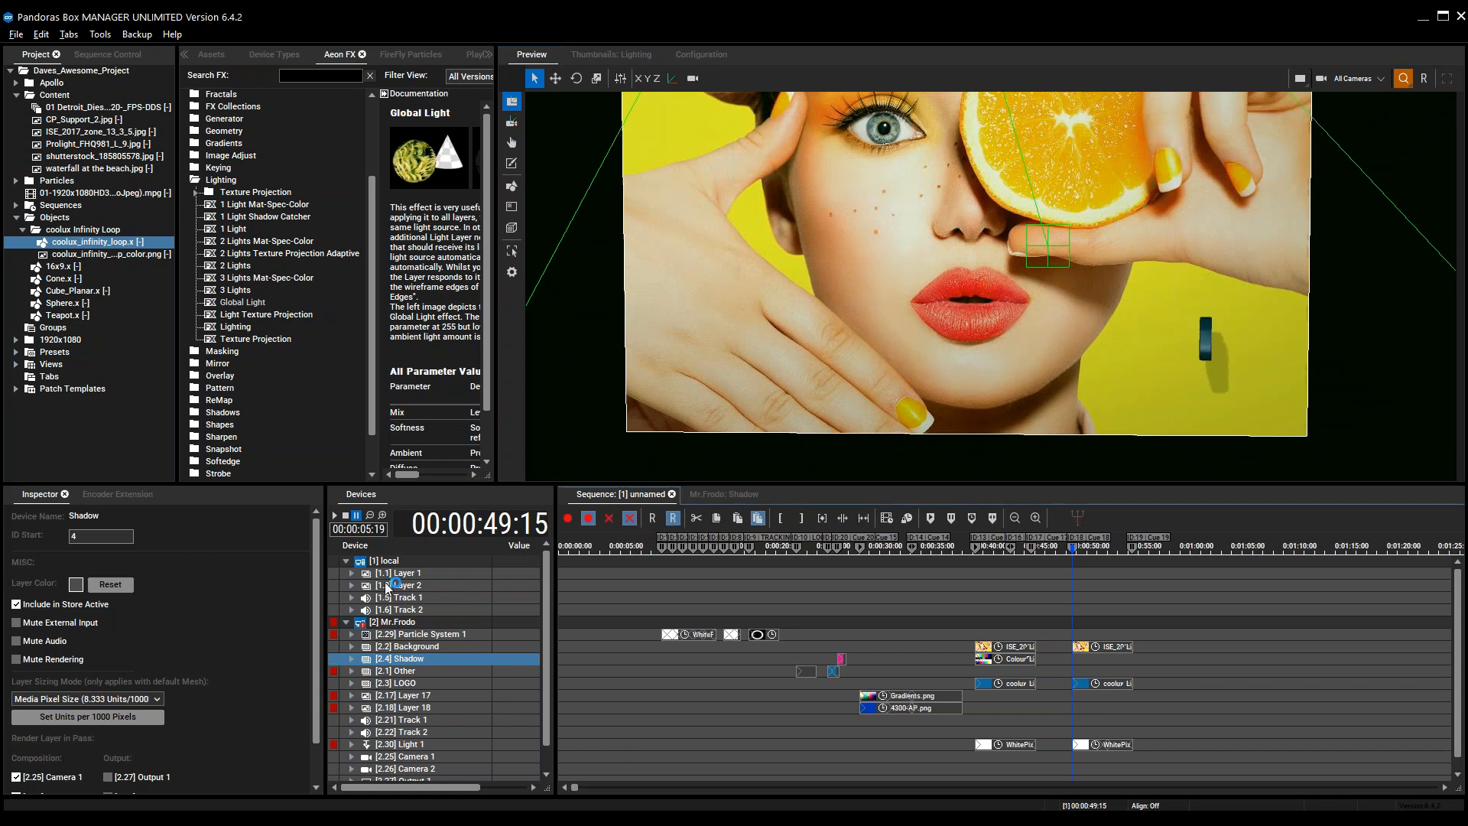
pyautogui.rightClick(392, 621)
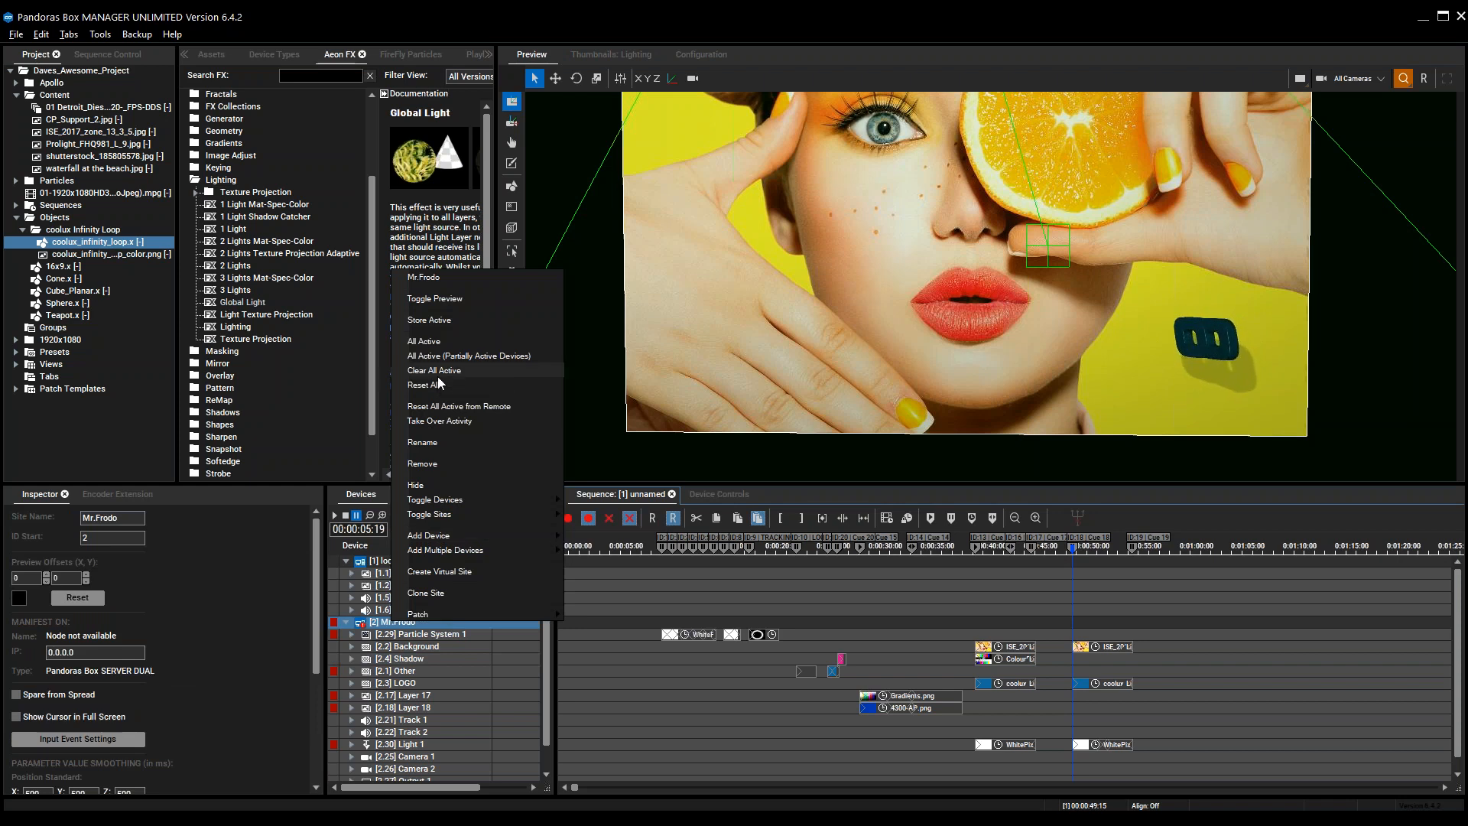
pyautogui.click(440, 385)
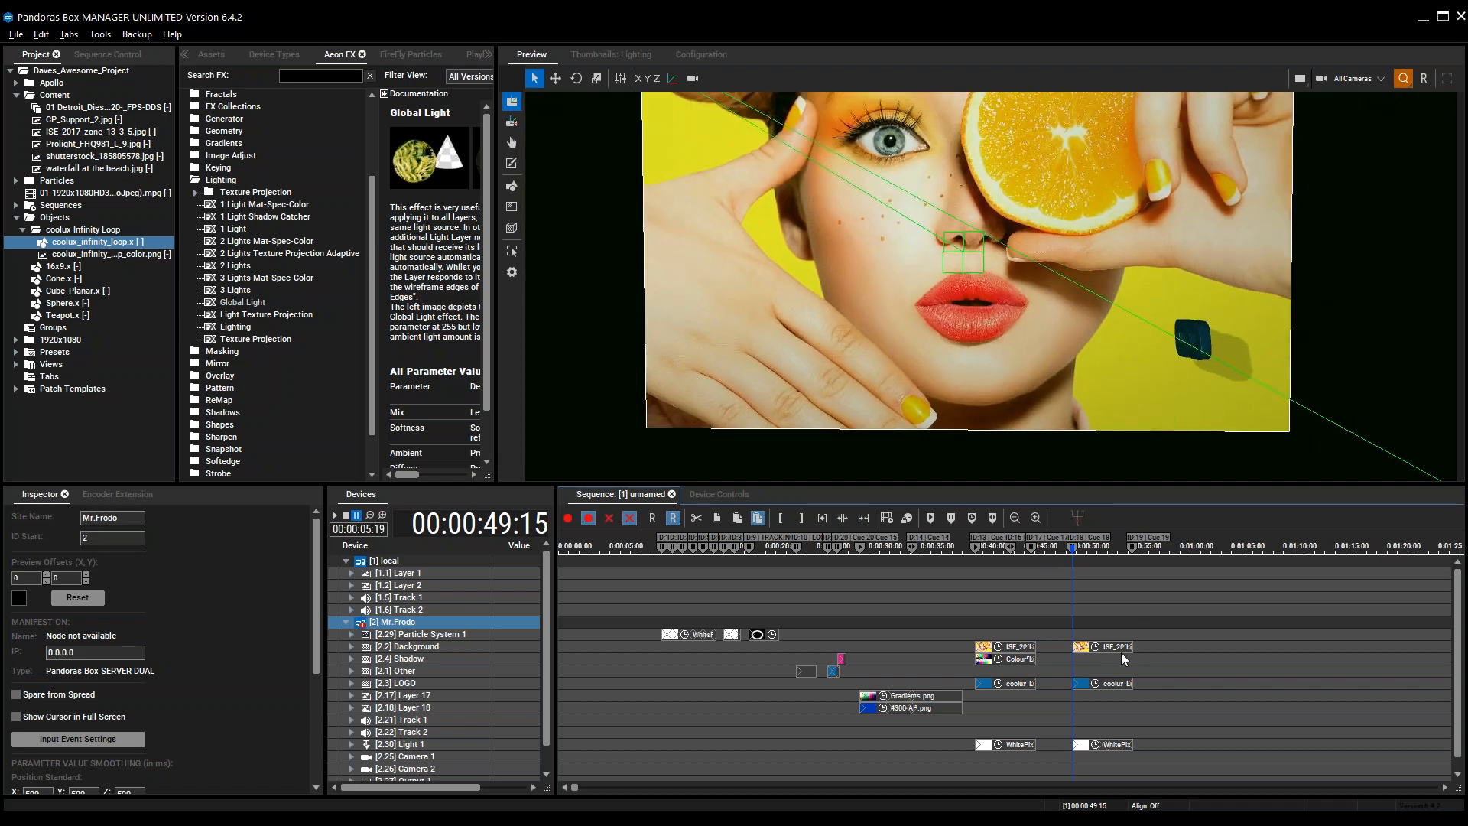
# Set the Background layer's 1 Light effect to Ambient 181, Diffuse 71 and Softness 36
pyautogui.click(469, 649)
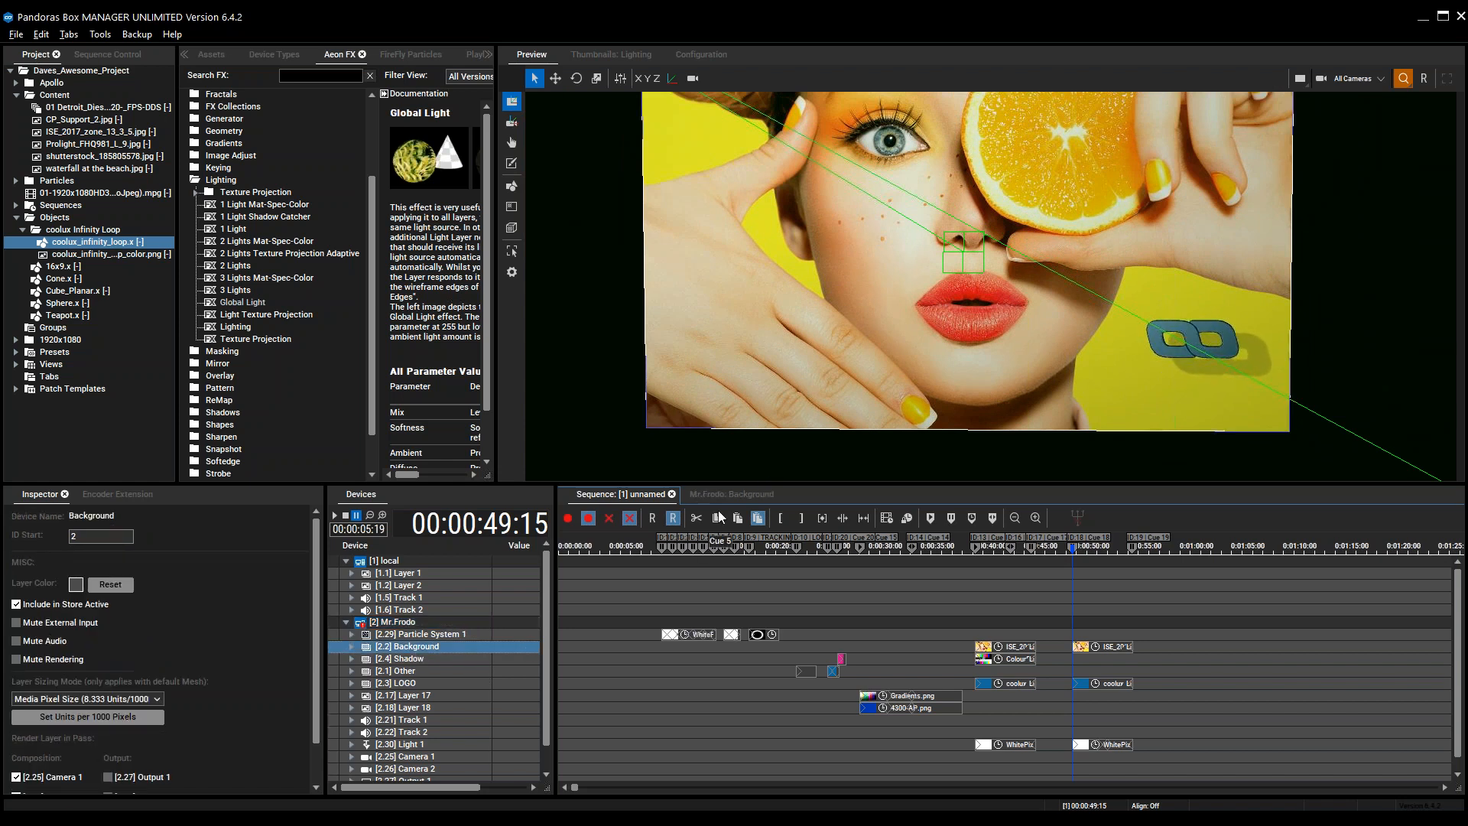
pyautogui.click(730, 494)
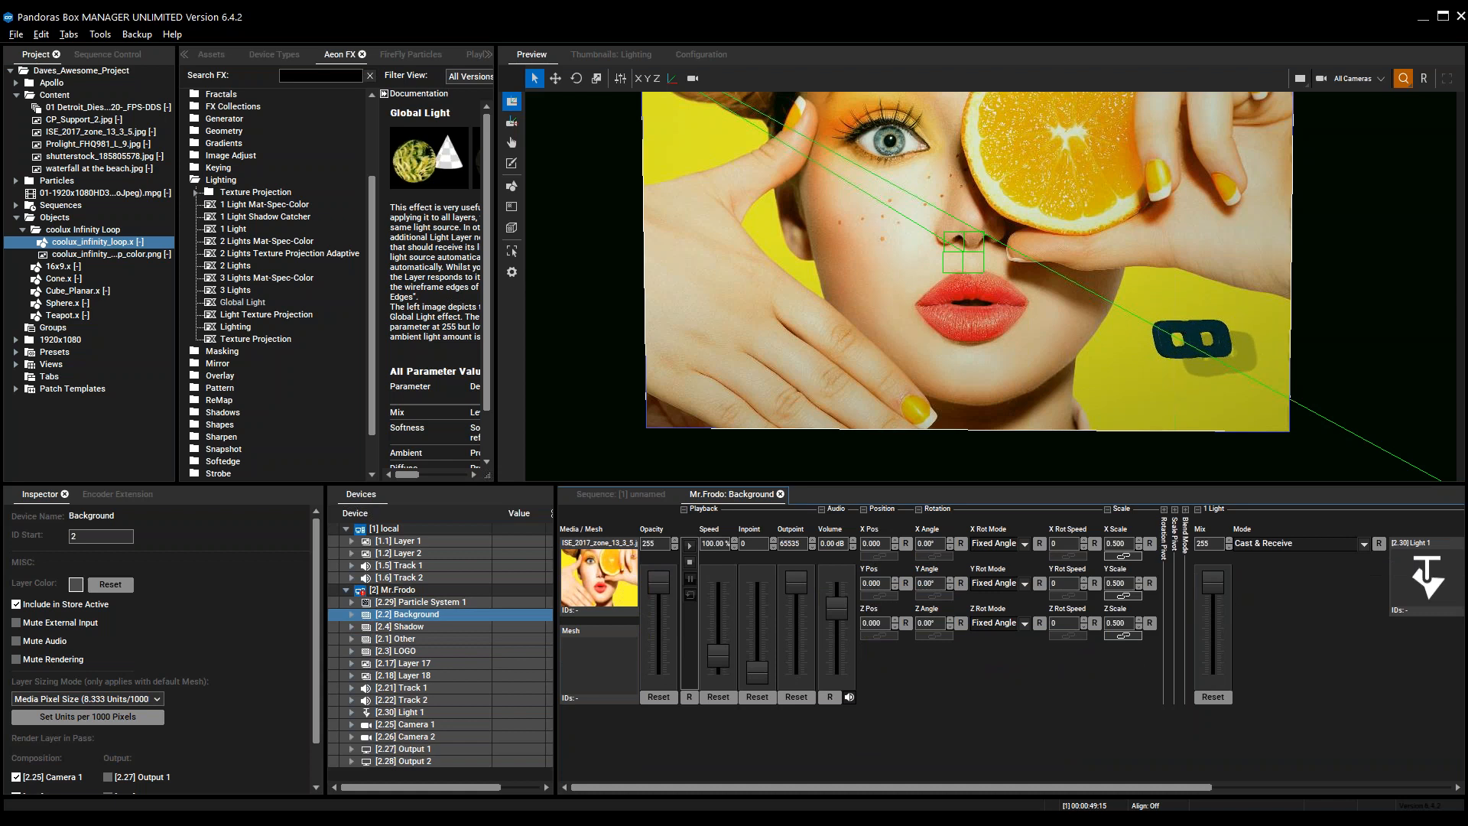
pyautogui.moveTo(1182, 787); pyautogui.dragTo(1422, 787)
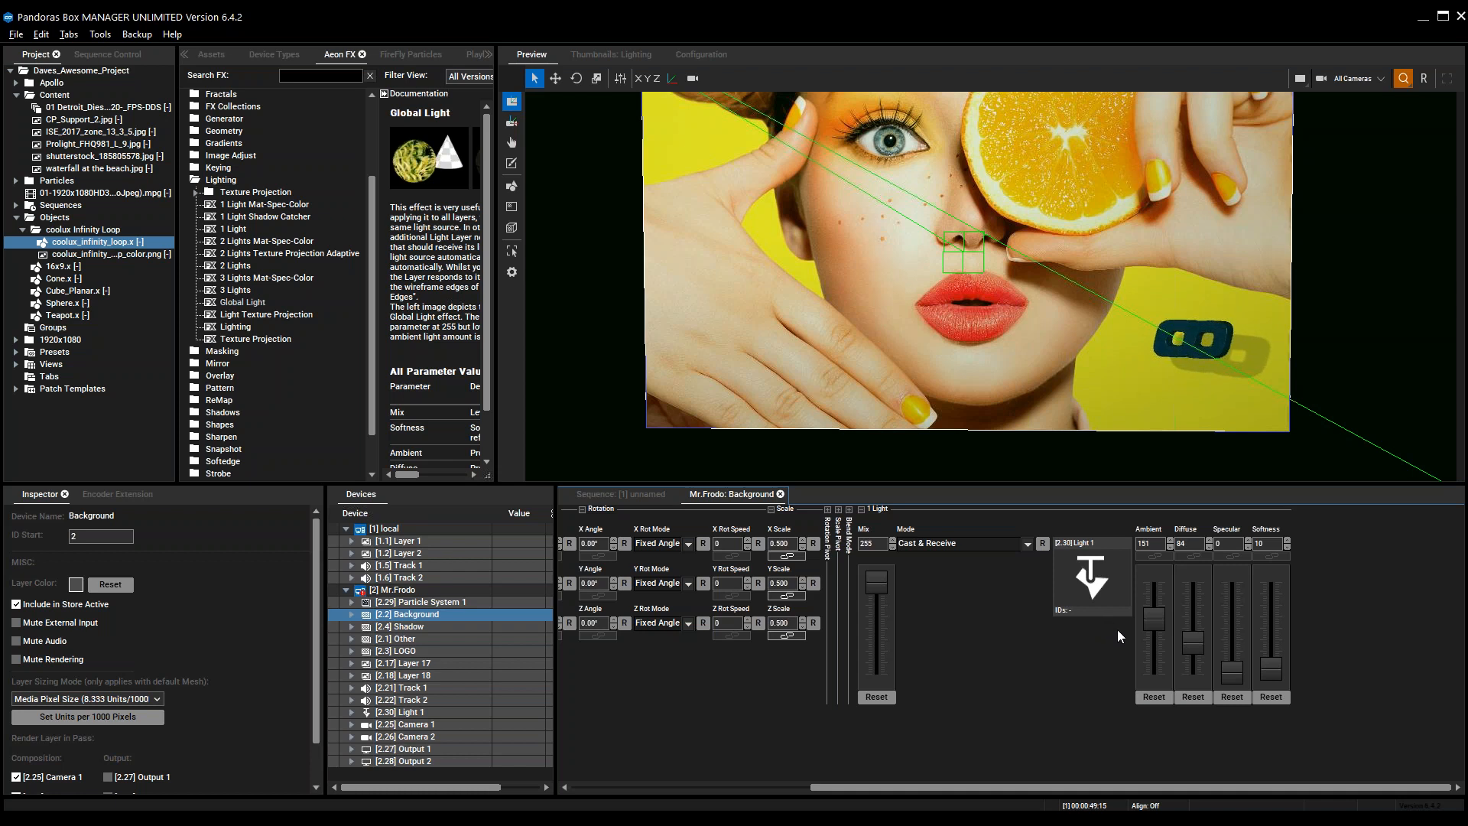
pyautogui.moveTo(1155, 617); pyautogui.dragTo(1234, 709)
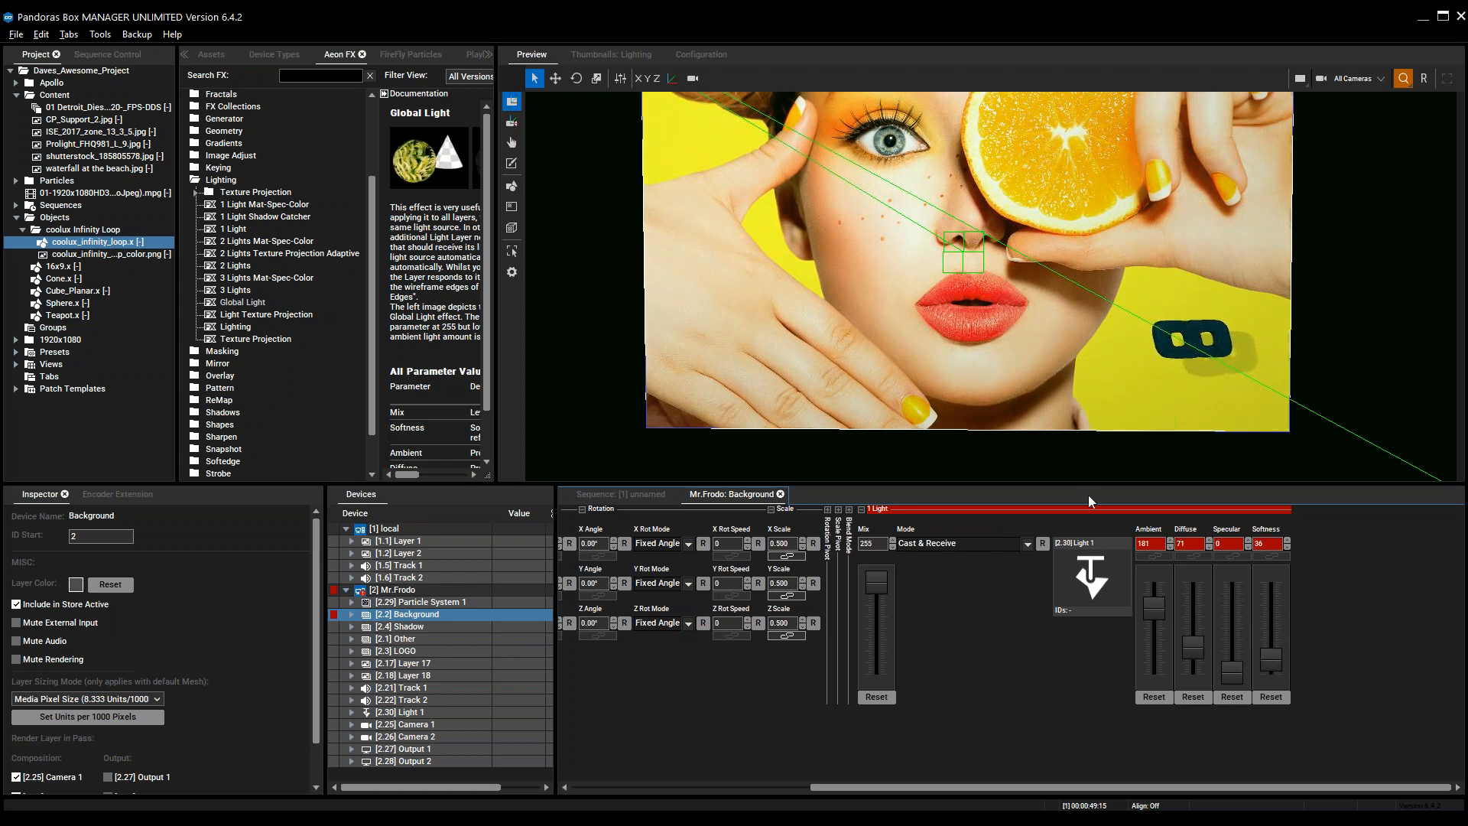
# Set Light 1's angle to 45.763 and its aspect modifier to 1.695
pyautogui.click(644, 500)
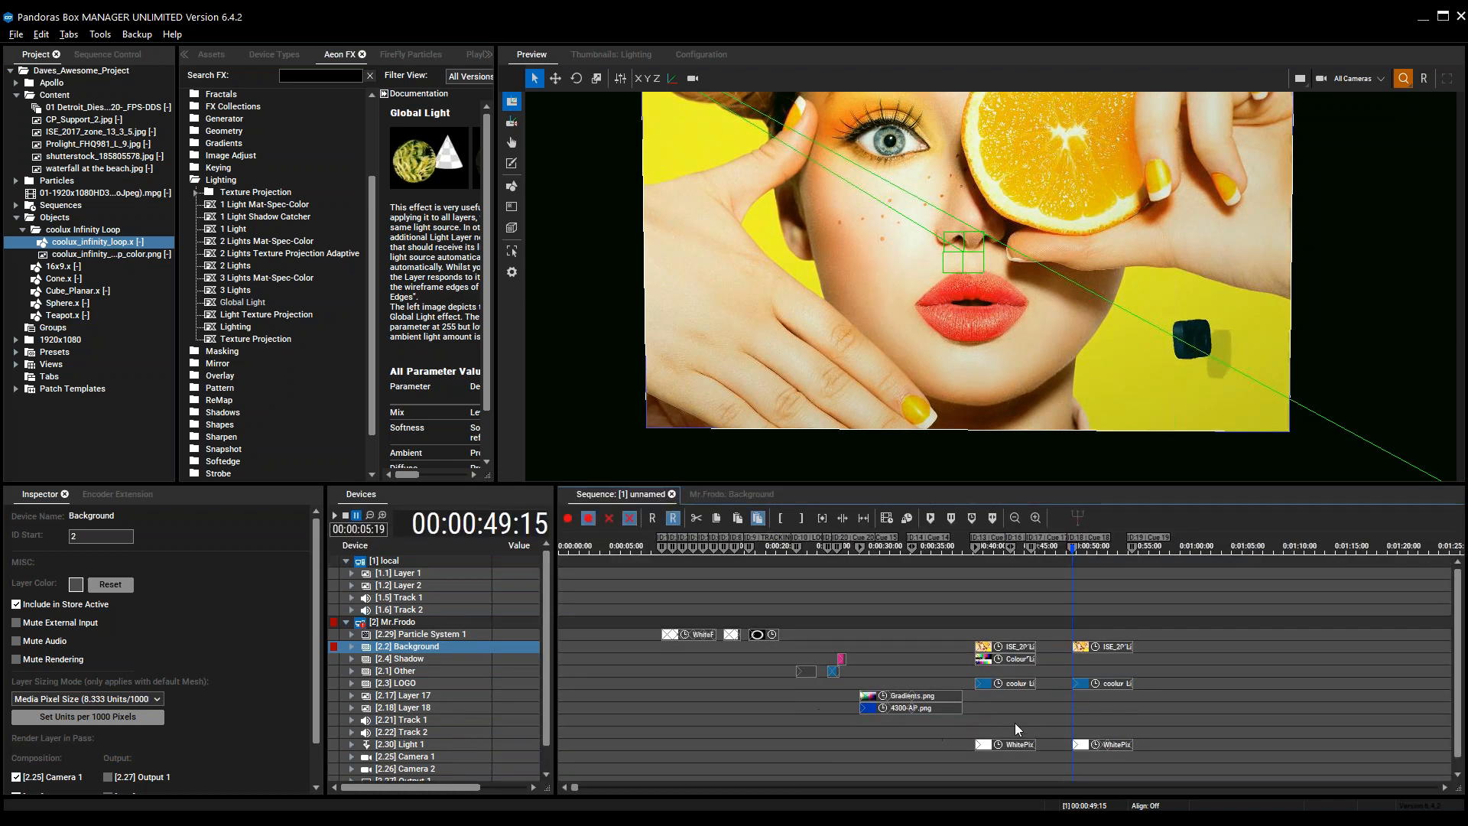
pyautogui.click(447, 742)
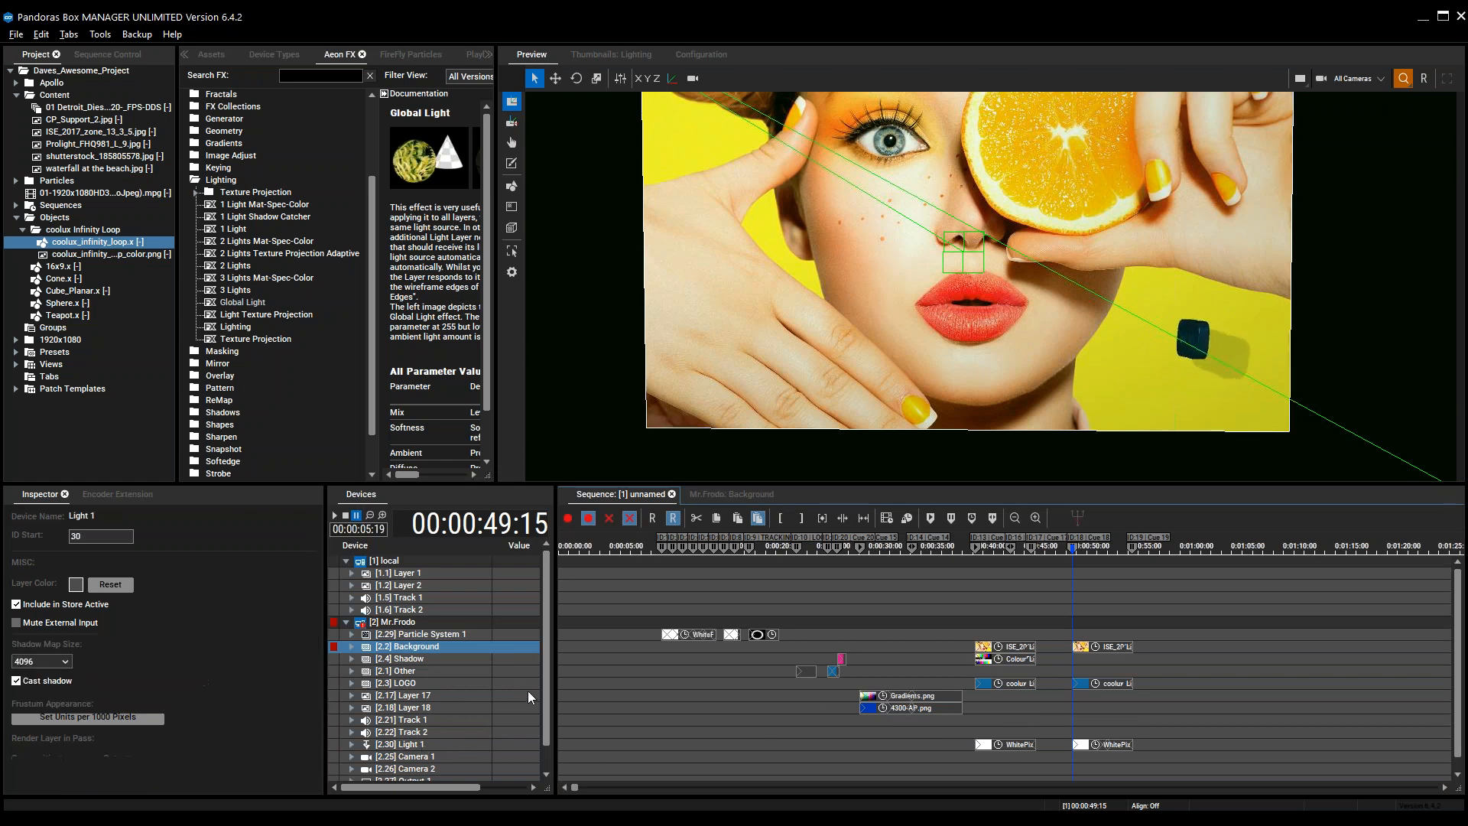
pyautogui.click(751, 496)
pyautogui.scroll(-3, 1030, 366)
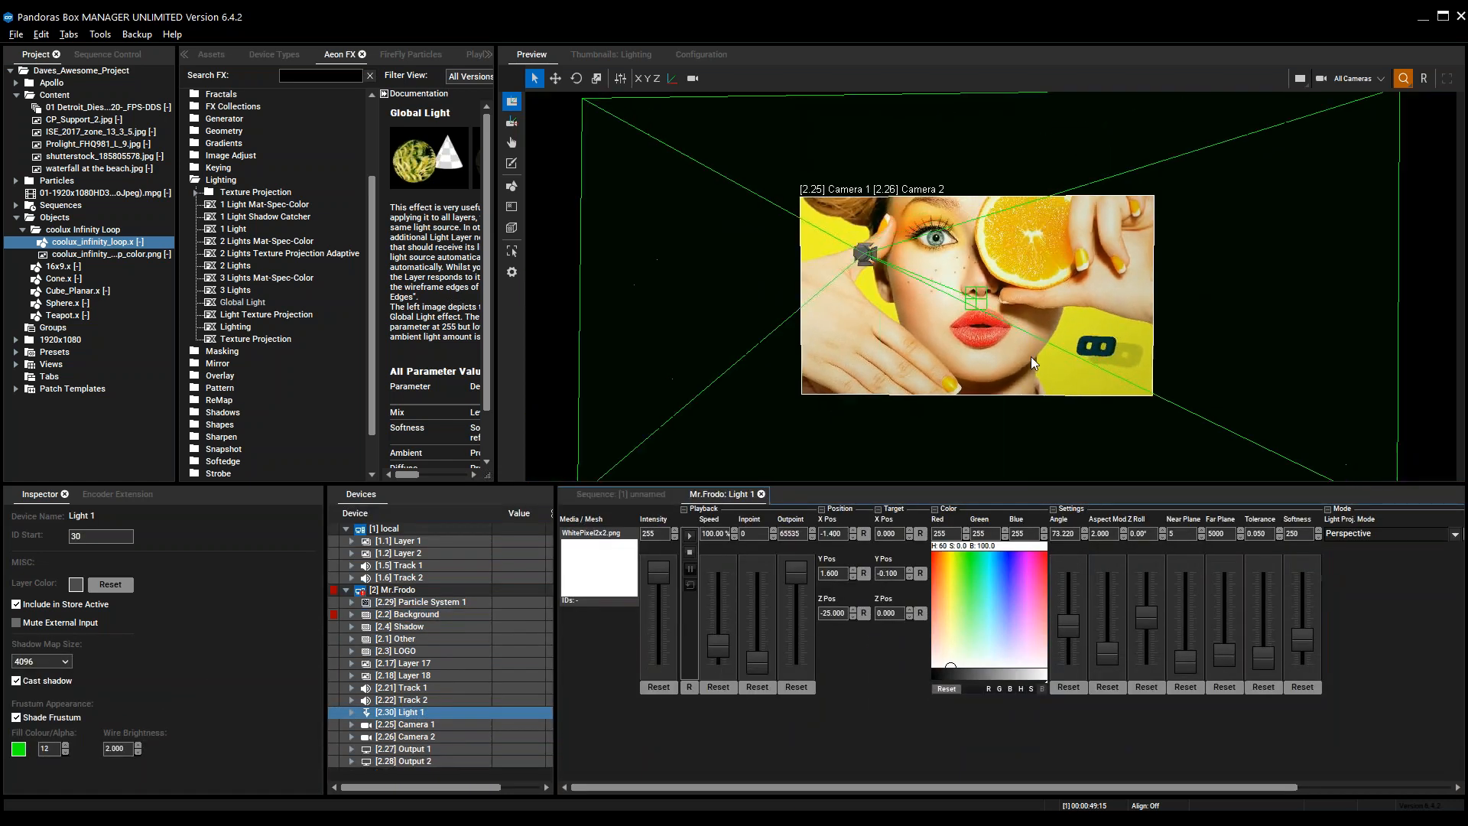
pyautogui.moveTo(1071, 626); pyautogui.dragTo(1112, 652)
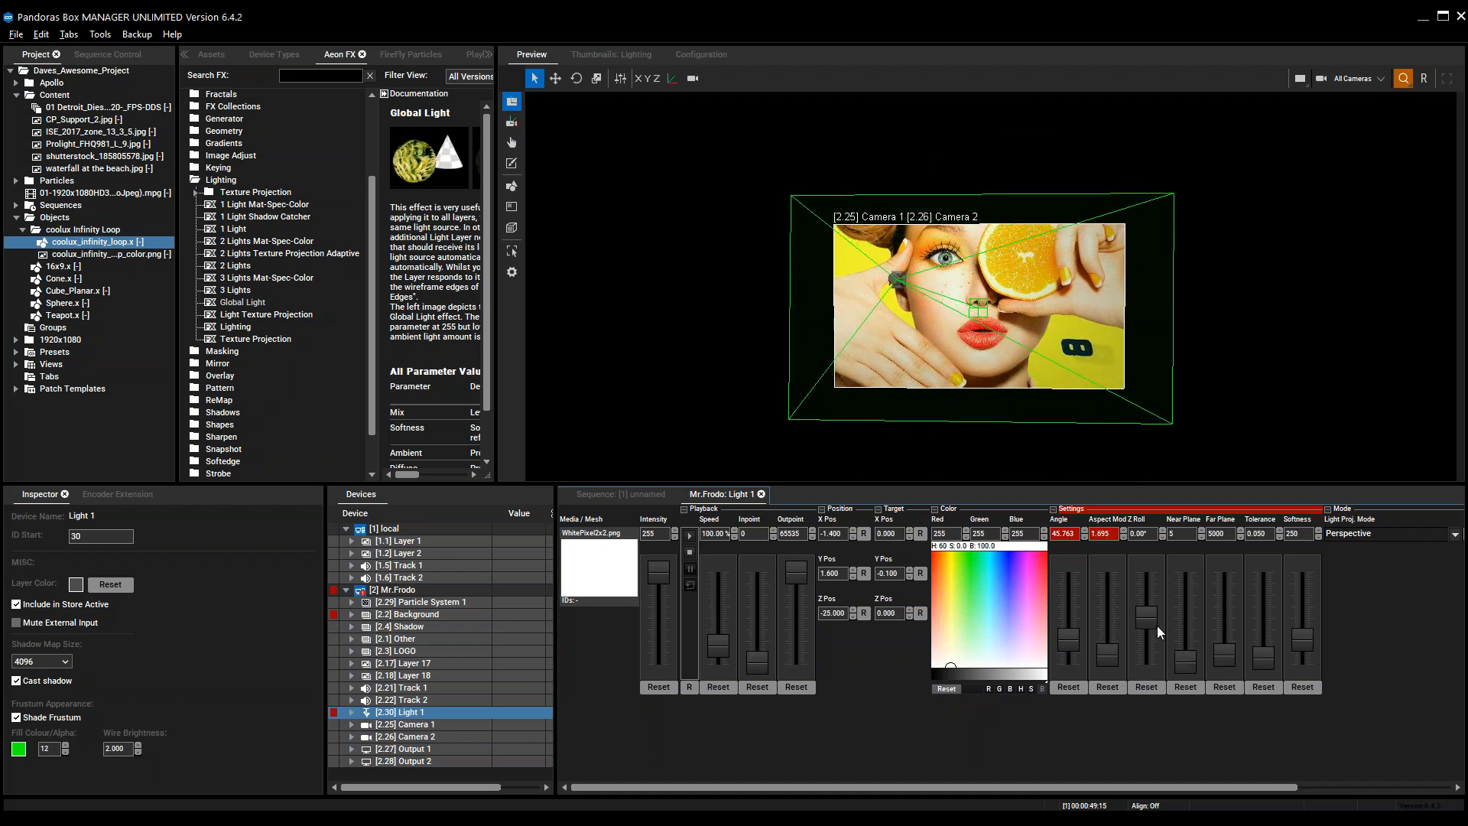
# Try the Orthogonal projection mode on Light 1 and return it to Perspective
pyautogui.click(1342, 537)
pyautogui.click(1342, 563)
pyautogui.click(1356, 532)
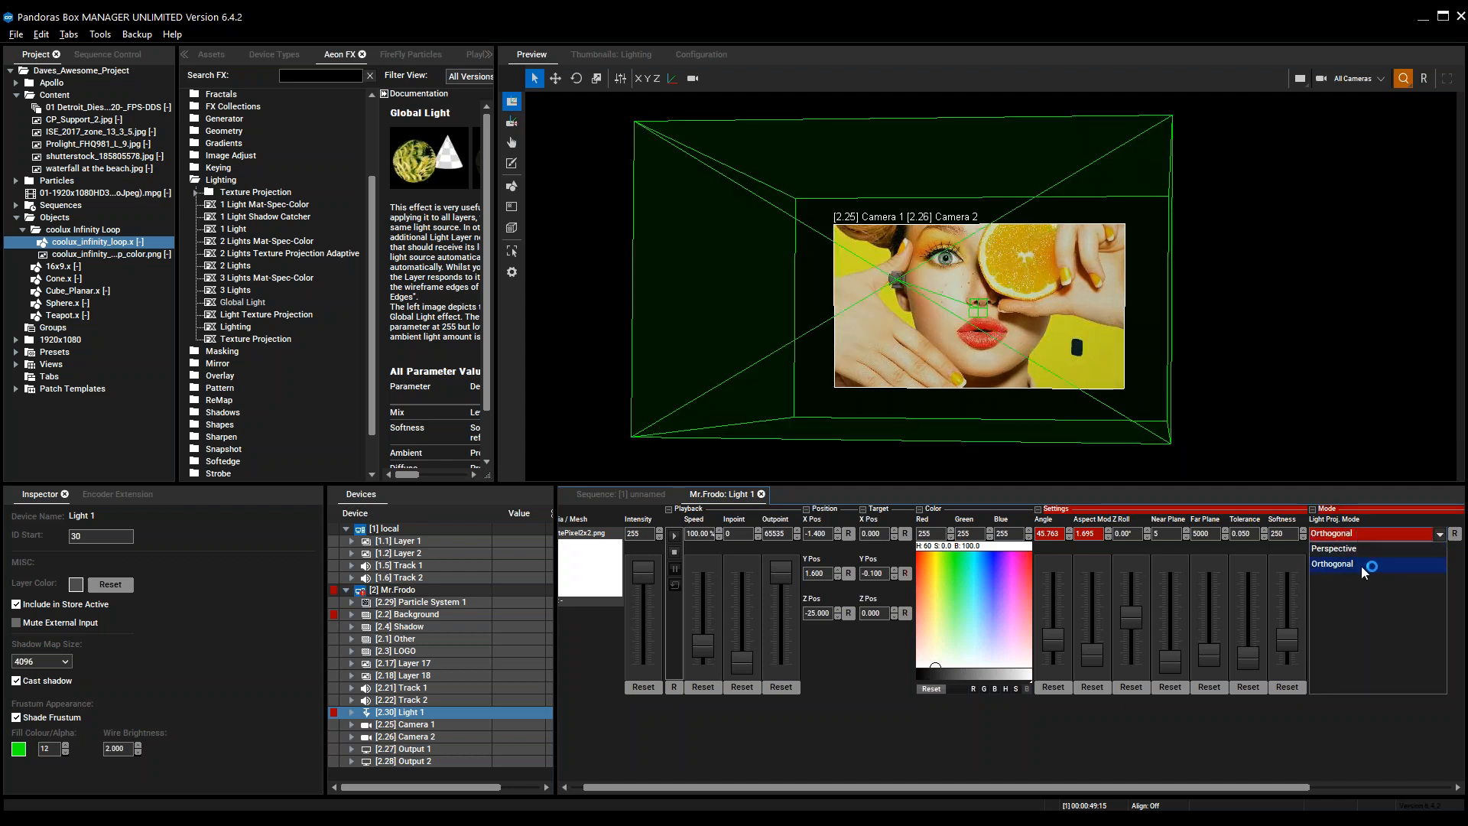
pyautogui.click(1361, 548)
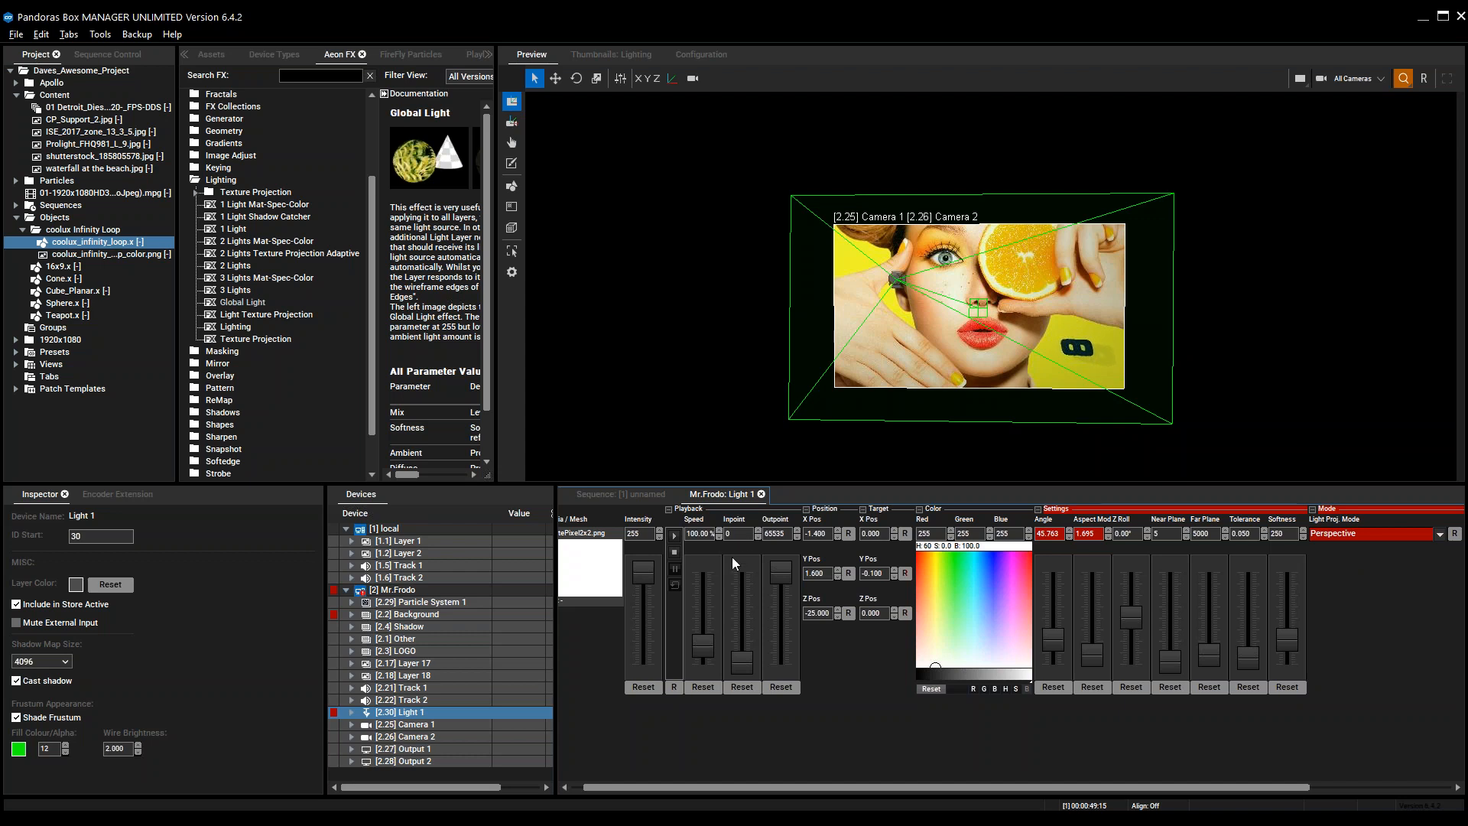
# Review the Background layer's 1 Light parameters and Light 1's own settings against the sequence
pyautogui.click(627, 495)
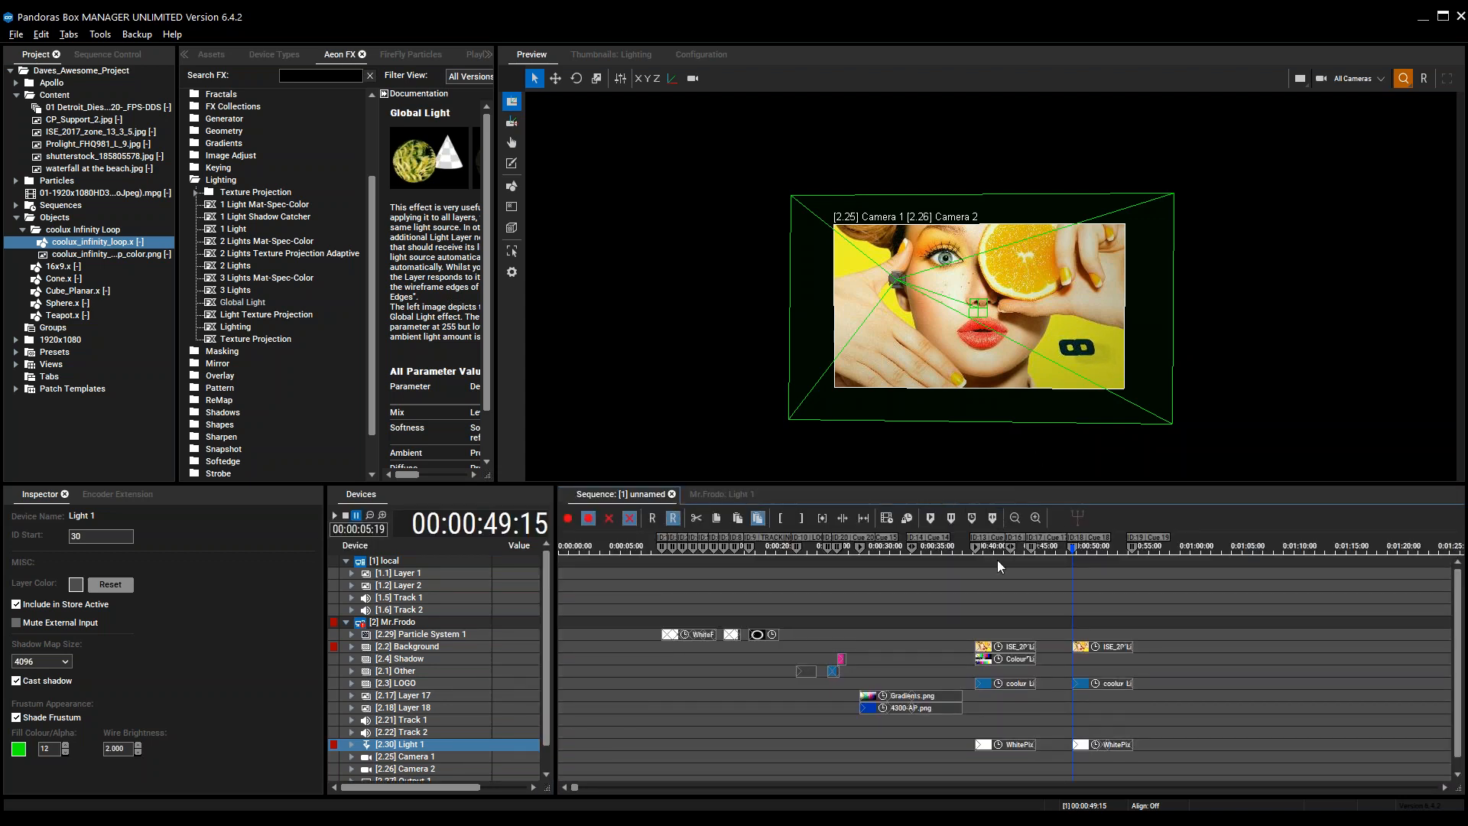
pyautogui.moveTo(549, 667); pyautogui.dragTo(549, 683)
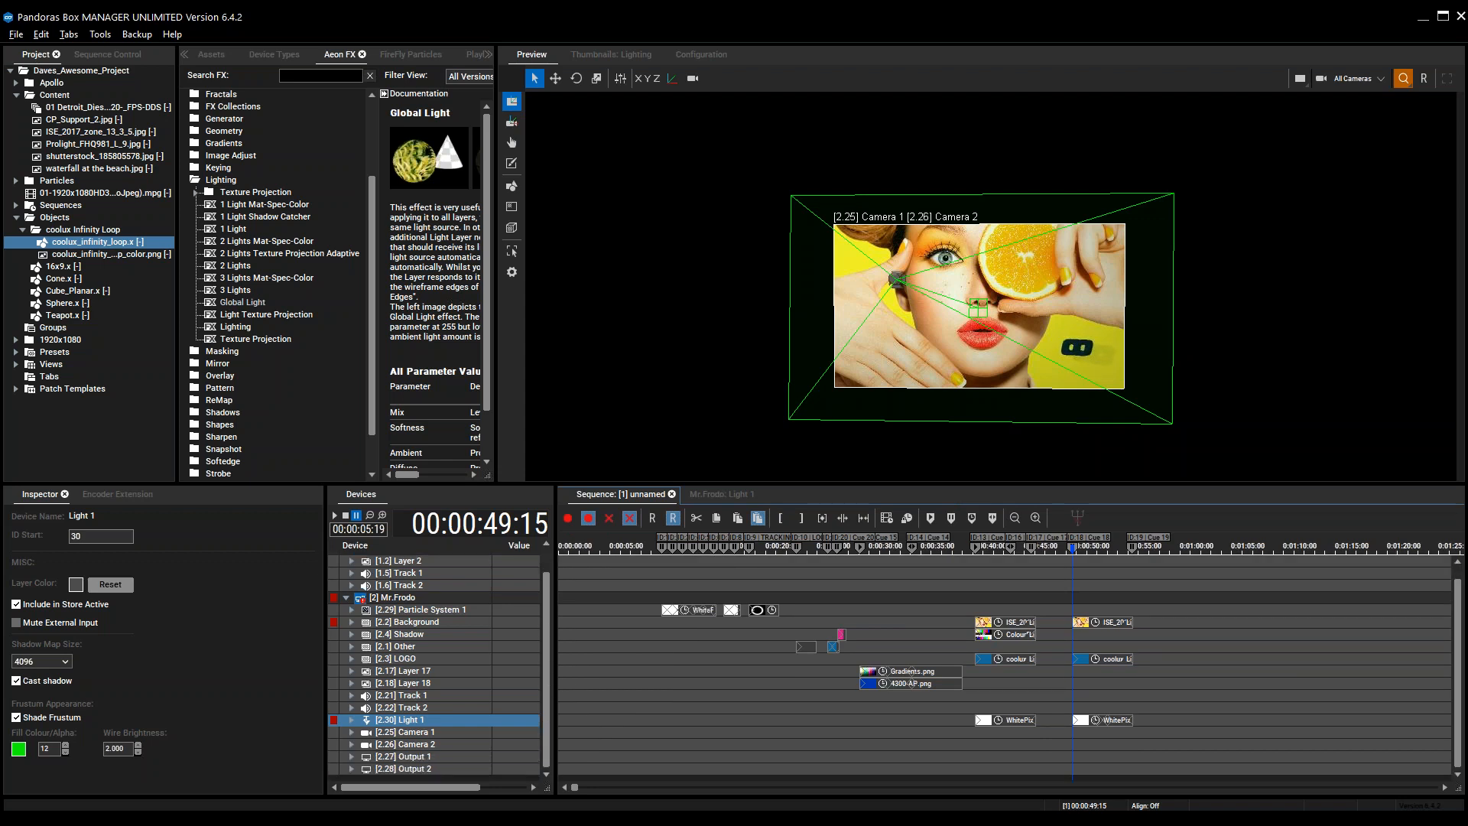
pyautogui.click(727, 495)
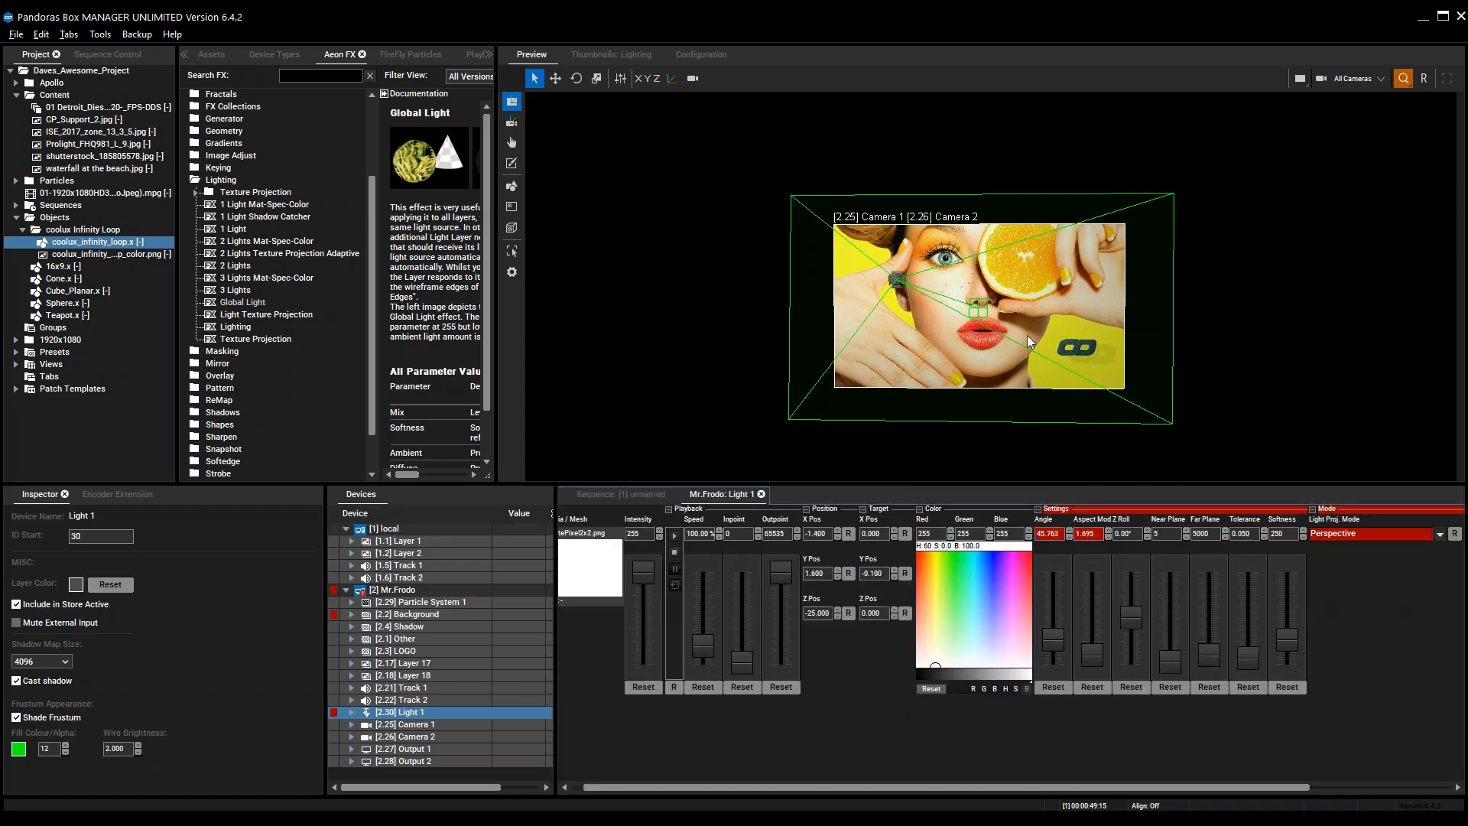
pyautogui.click(623, 494)
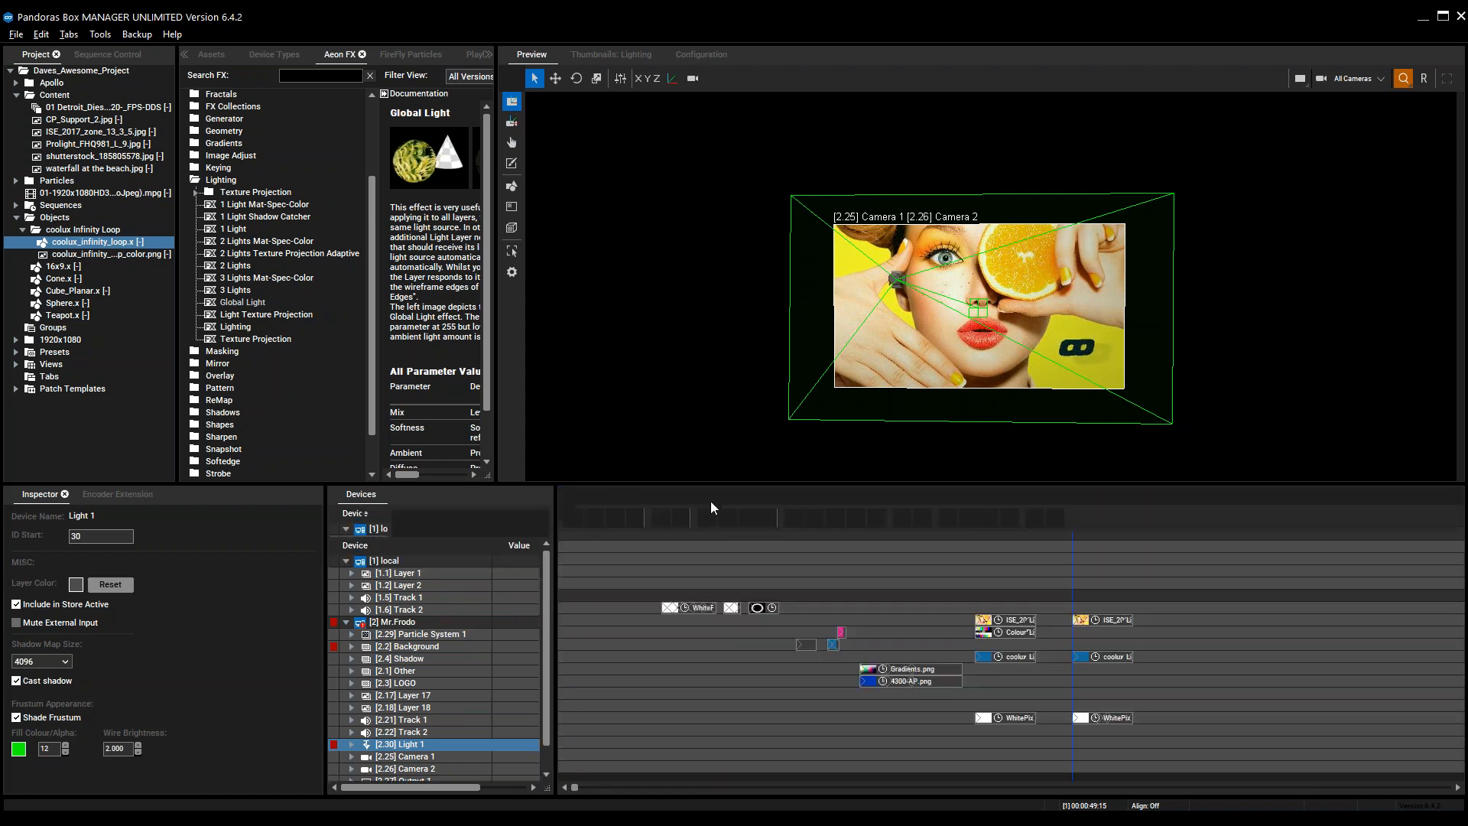
pyautogui.click(397, 649)
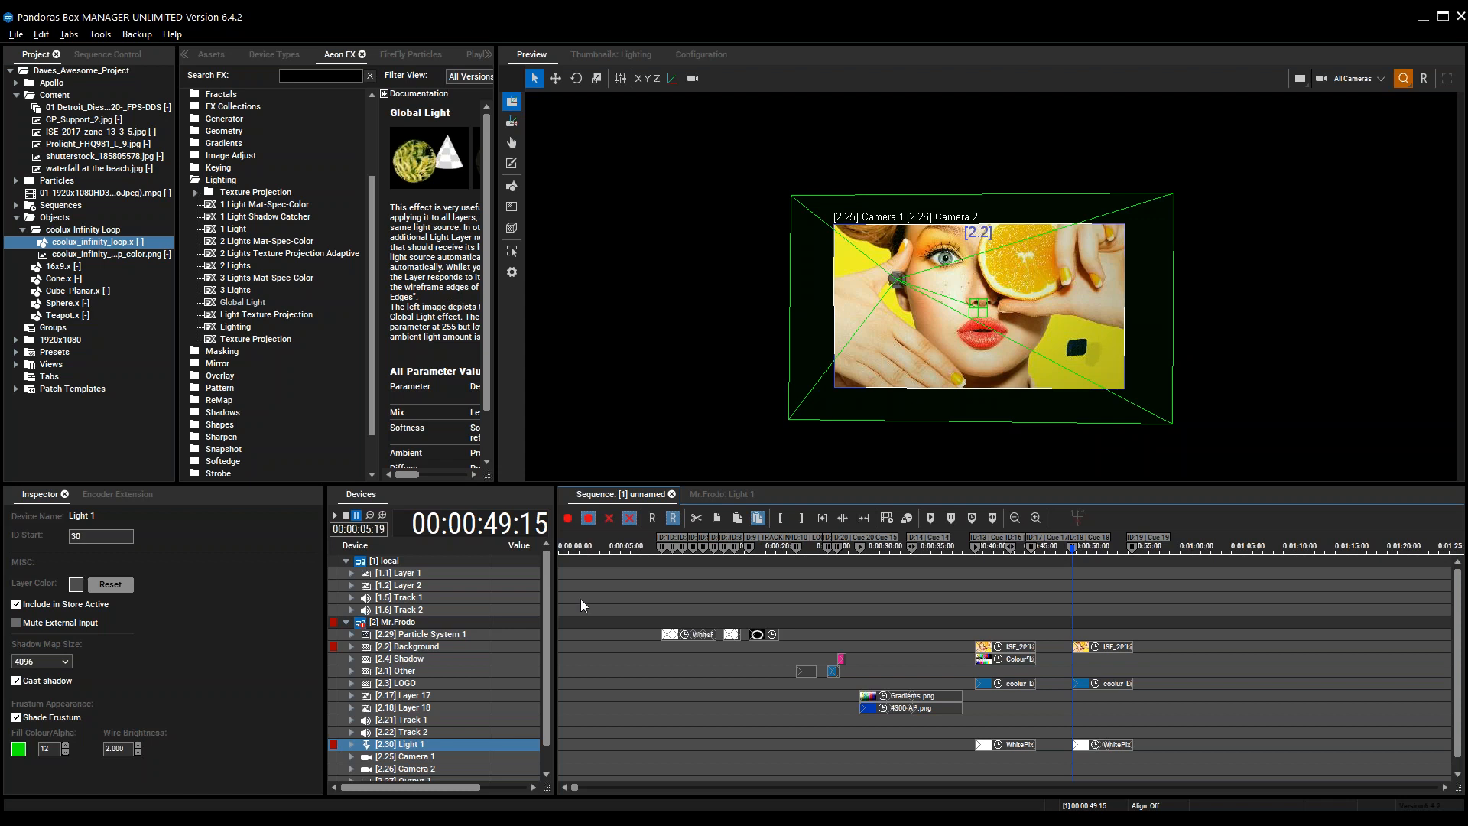
pyautogui.click(723, 494)
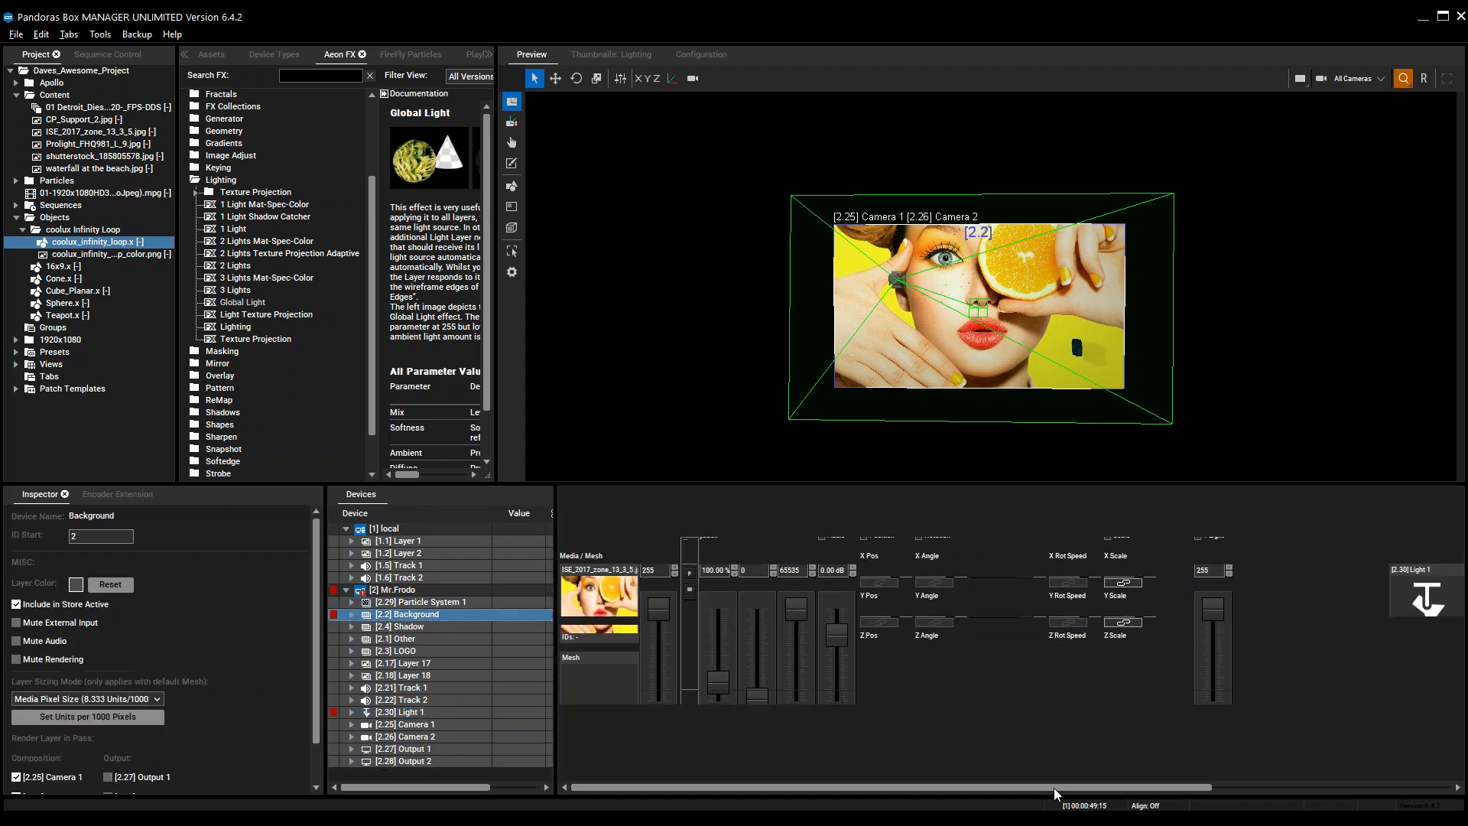
pyautogui.moveTo(1052, 788); pyautogui.dragTo(1387, 756)
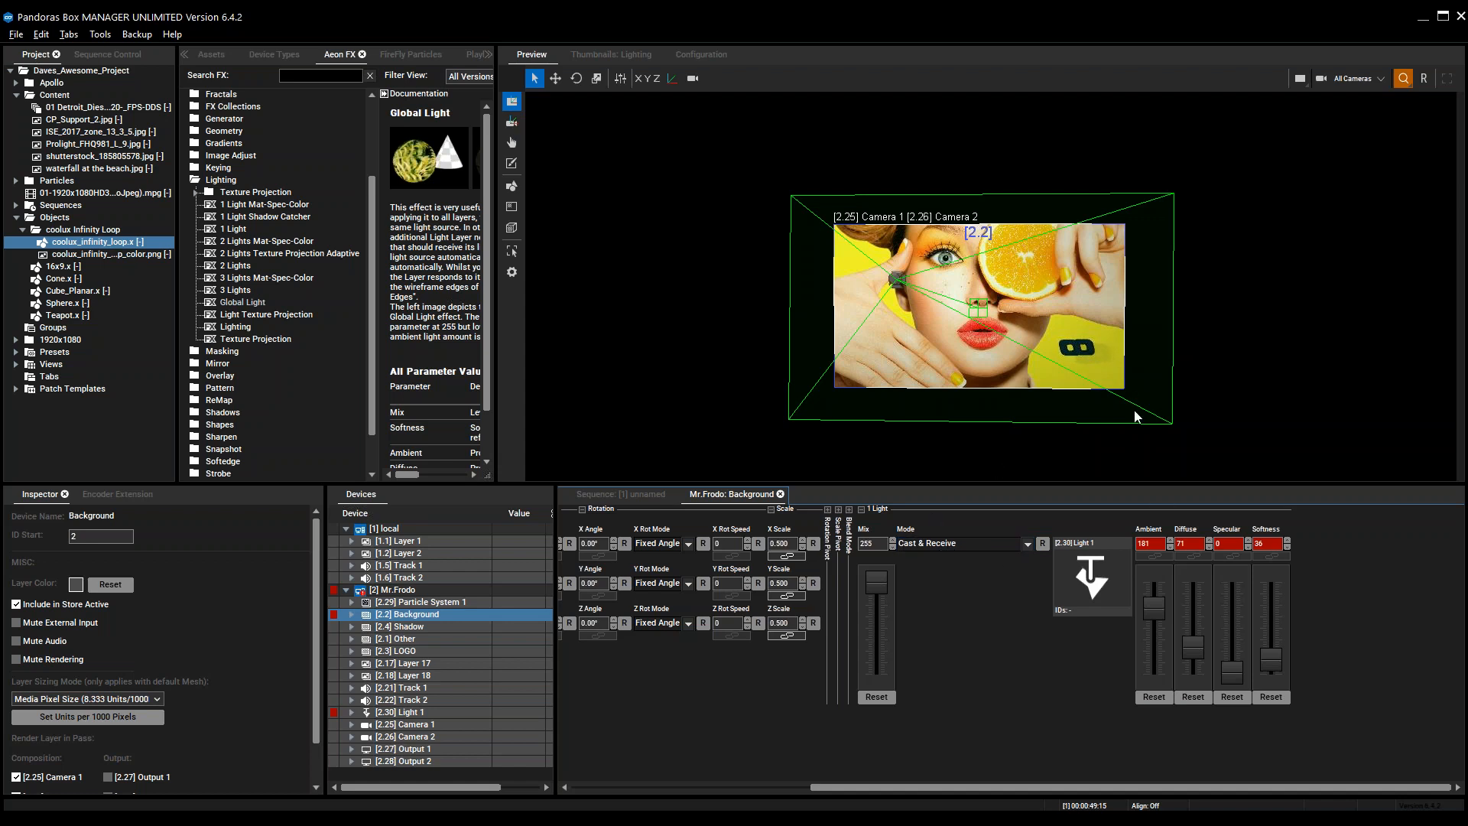
pyautogui.click(414, 713)
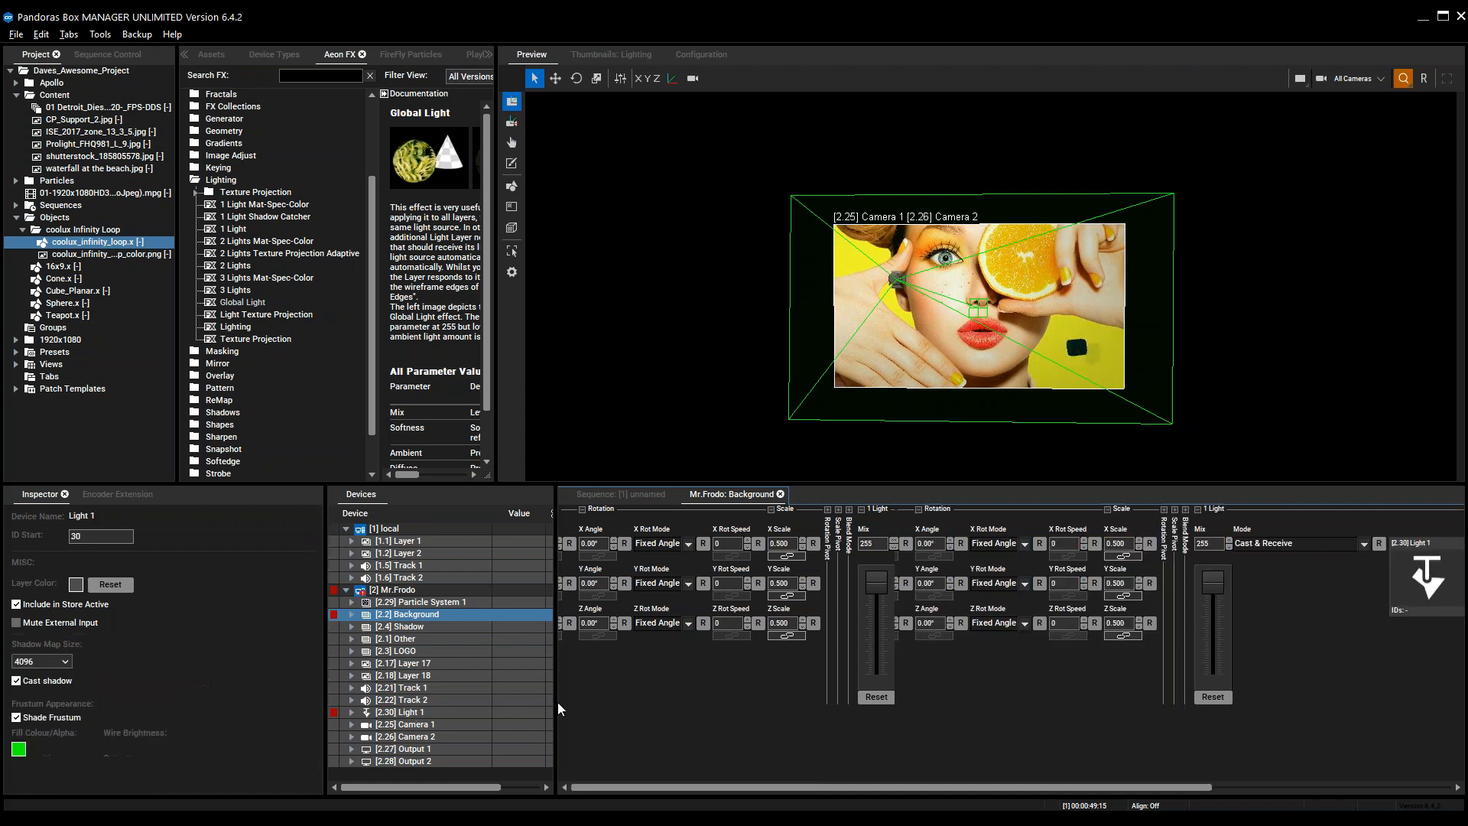
pyautogui.moveTo(764, 787); pyautogui.dragTo(961, 788)
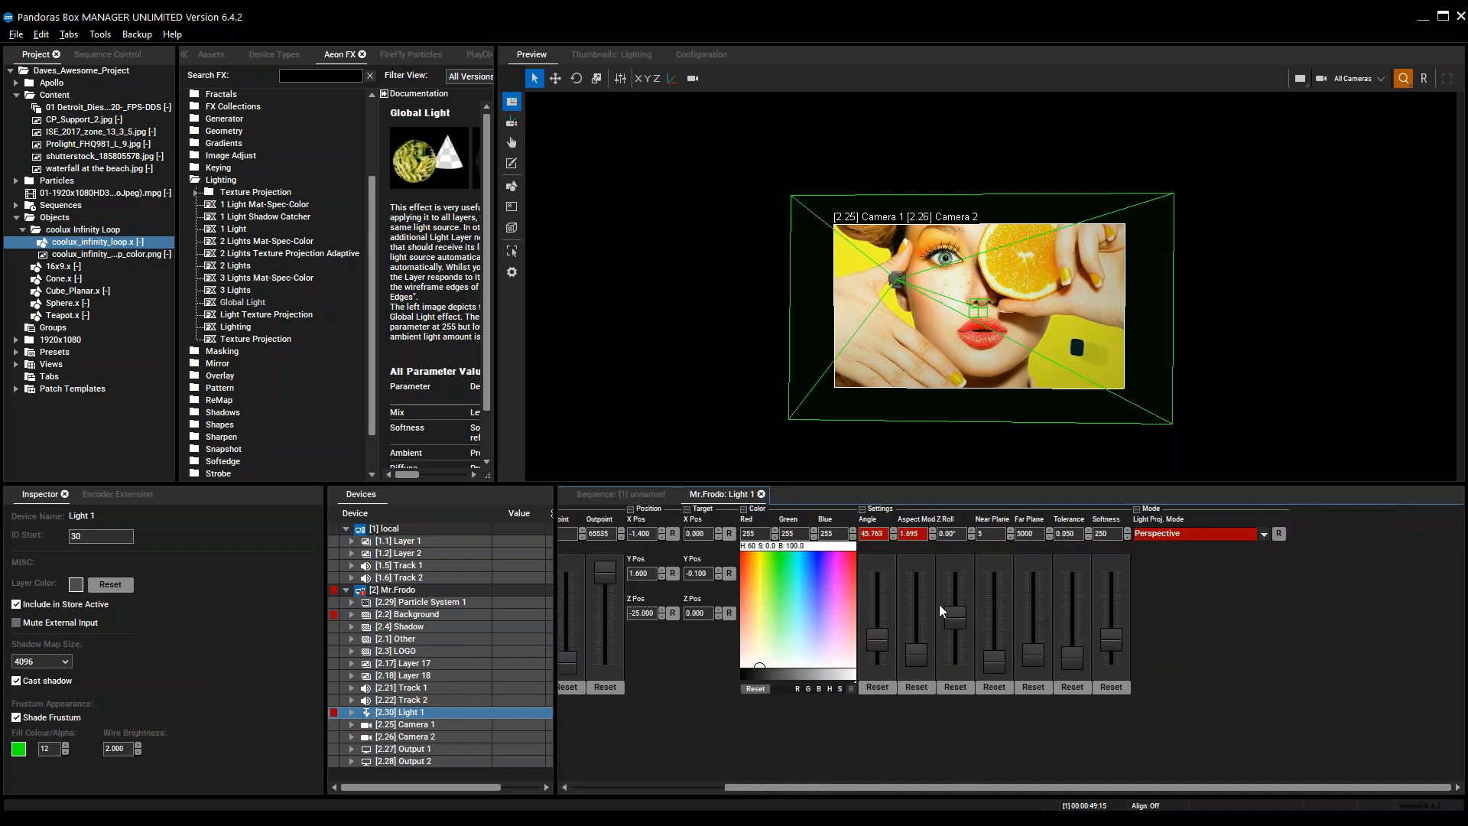
# Switch the preview to Output 1 and fit the whole output image in view
pyautogui.scroll(5, 1145, 349)
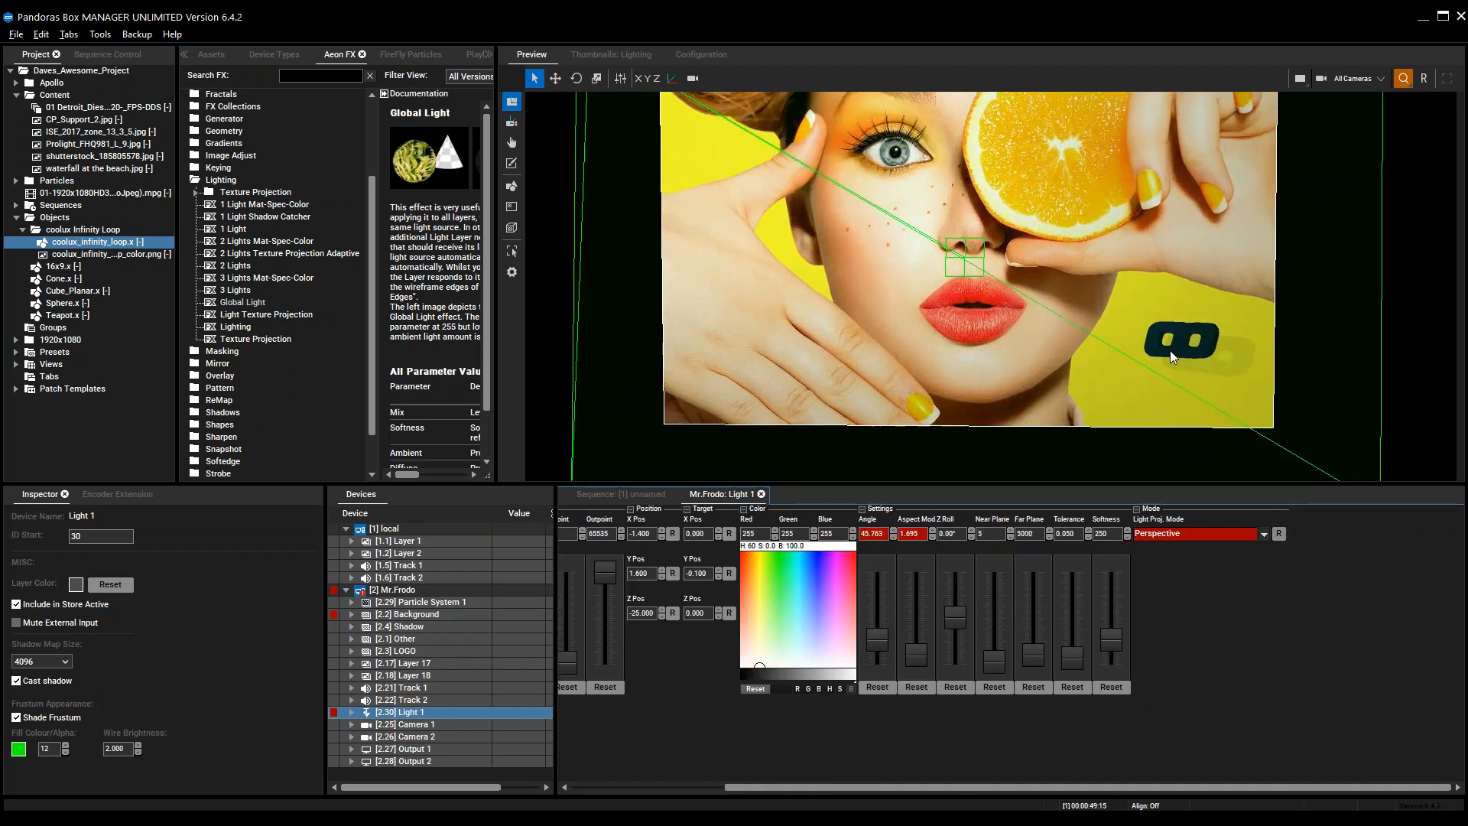
pyautogui.click(1359, 73)
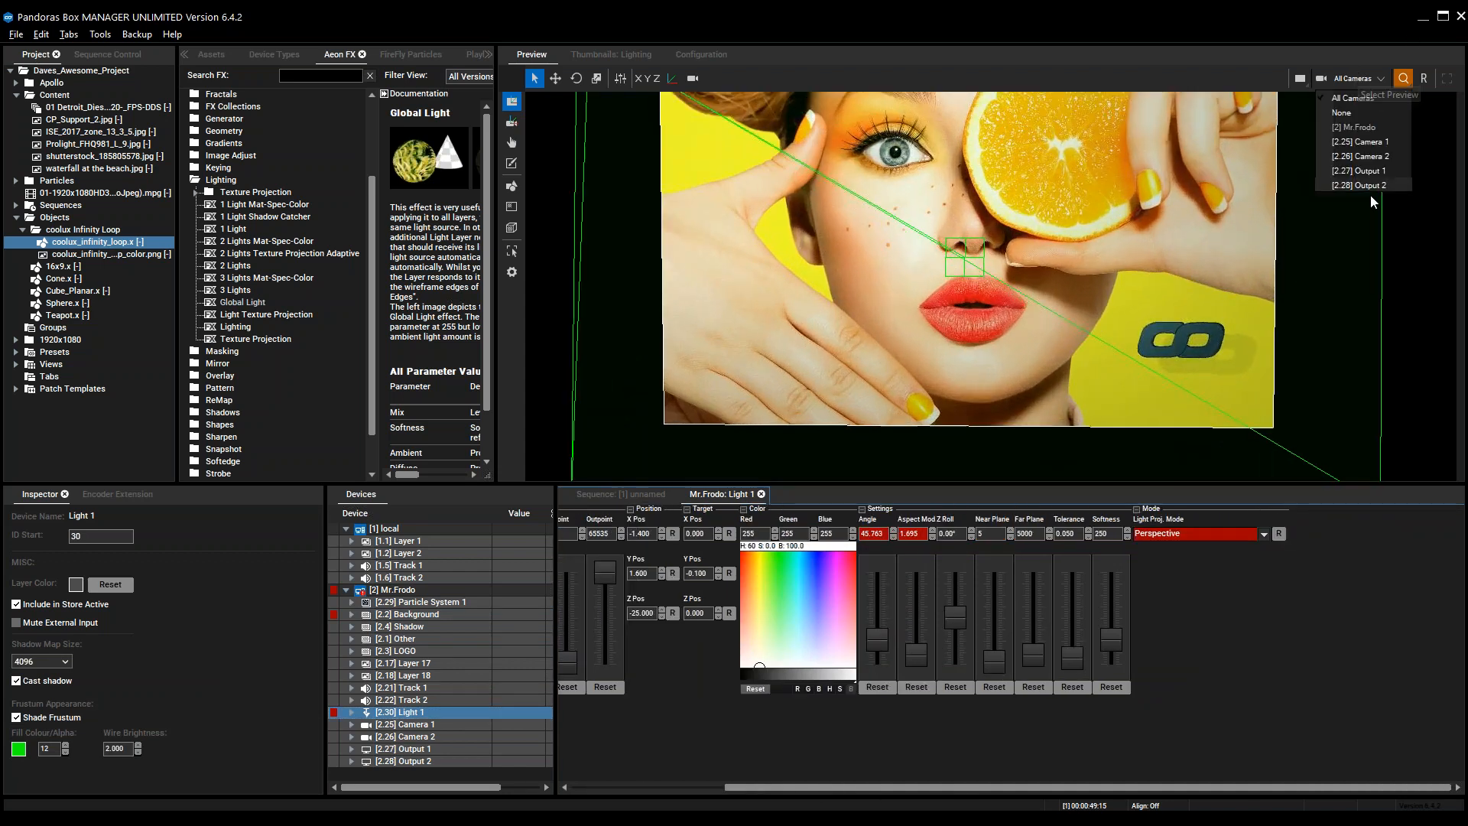
pyautogui.click(1376, 174)
pyautogui.scroll(-5, 1204, 292)
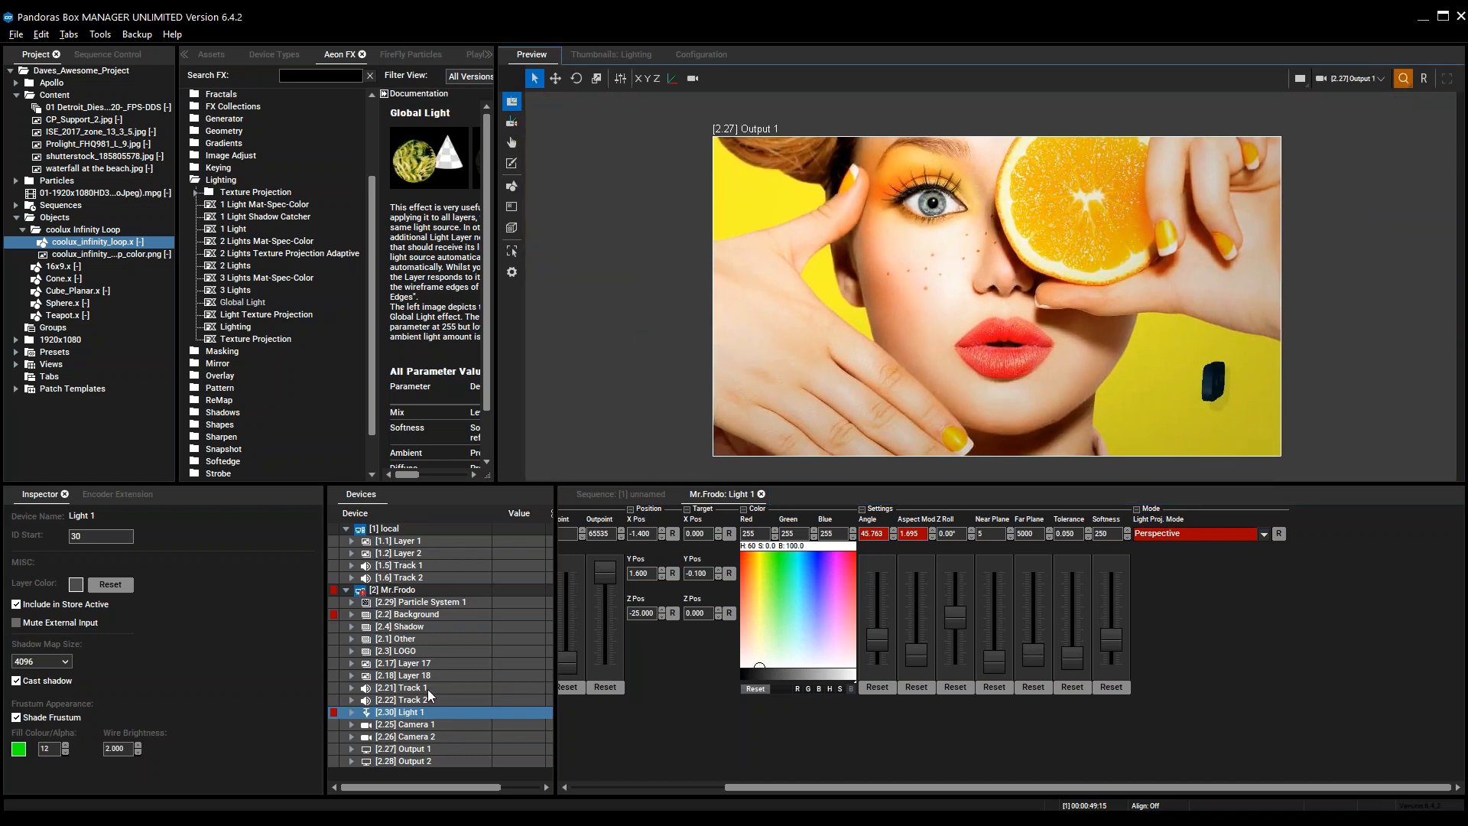
# Set the LOGO layer's 1 Light effect to Ambient 190, Diffuse 118 and Specular 155
pyautogui.click(543, 650)
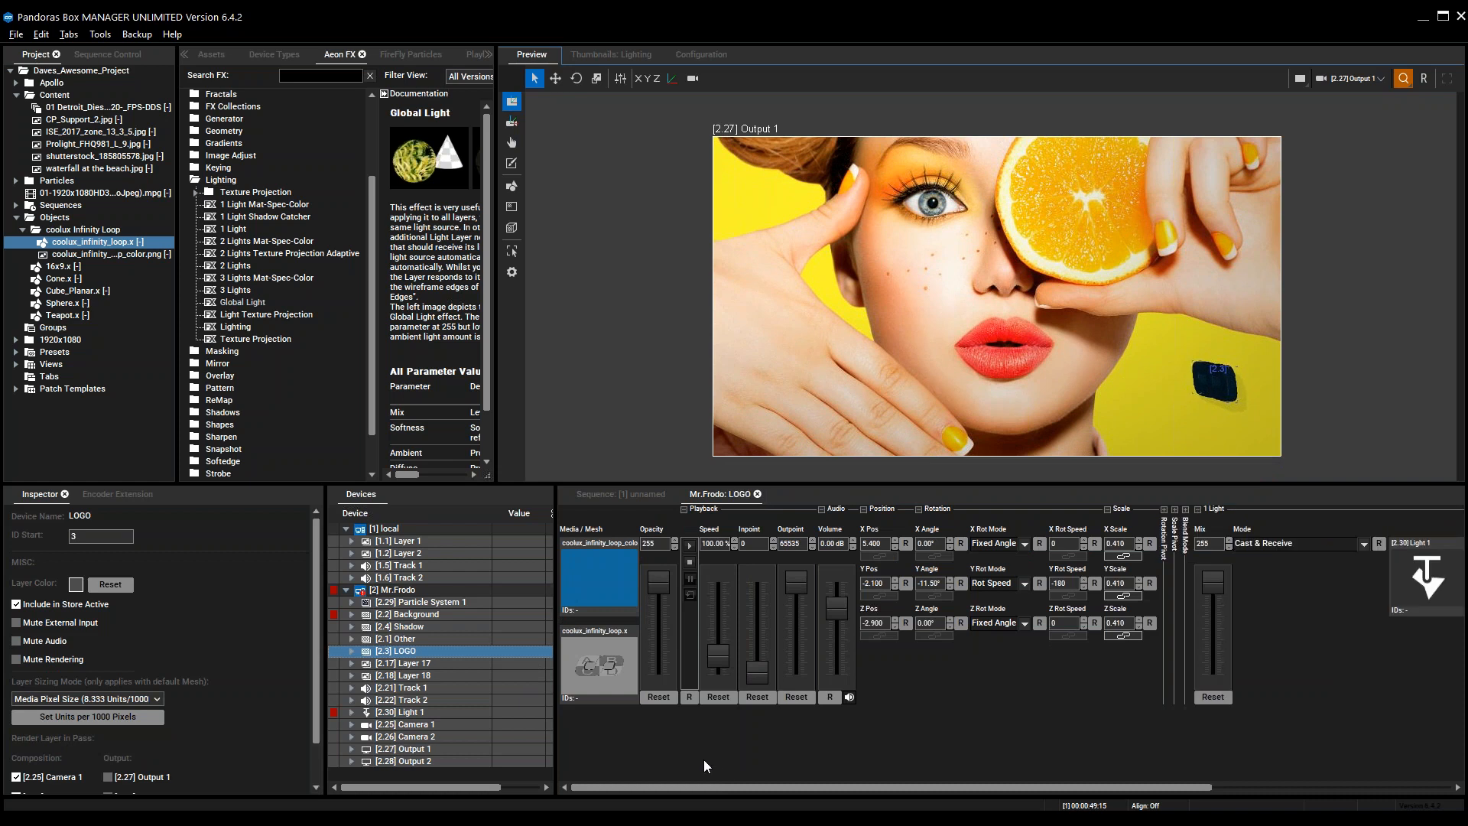
pyautogui.moveTo(789, 786); pyautogui.dragTo(1030, 786)
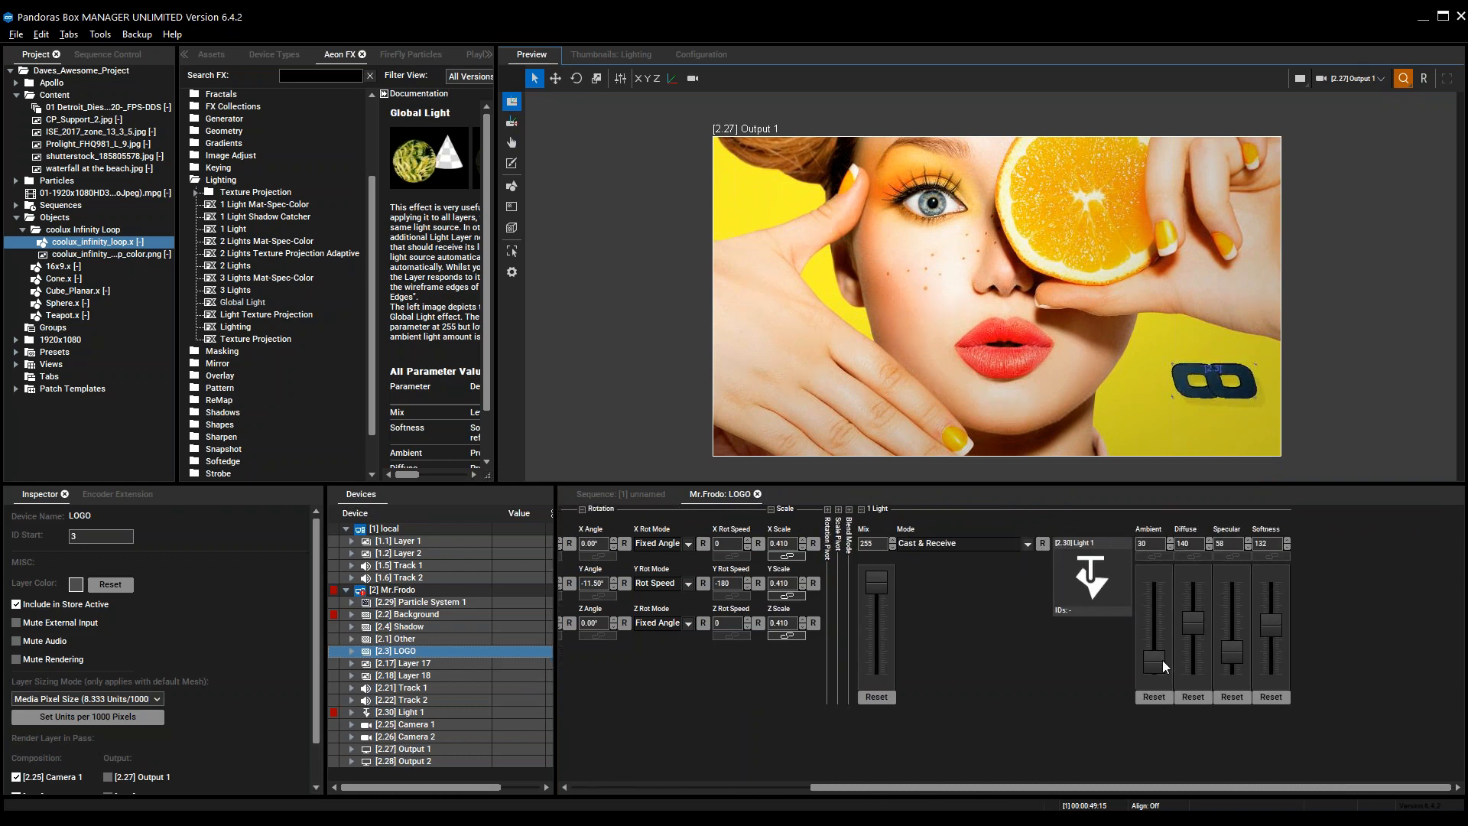
pyautogui.moveTo(1157, 659); pyautogui.dragTo(1230, 612)
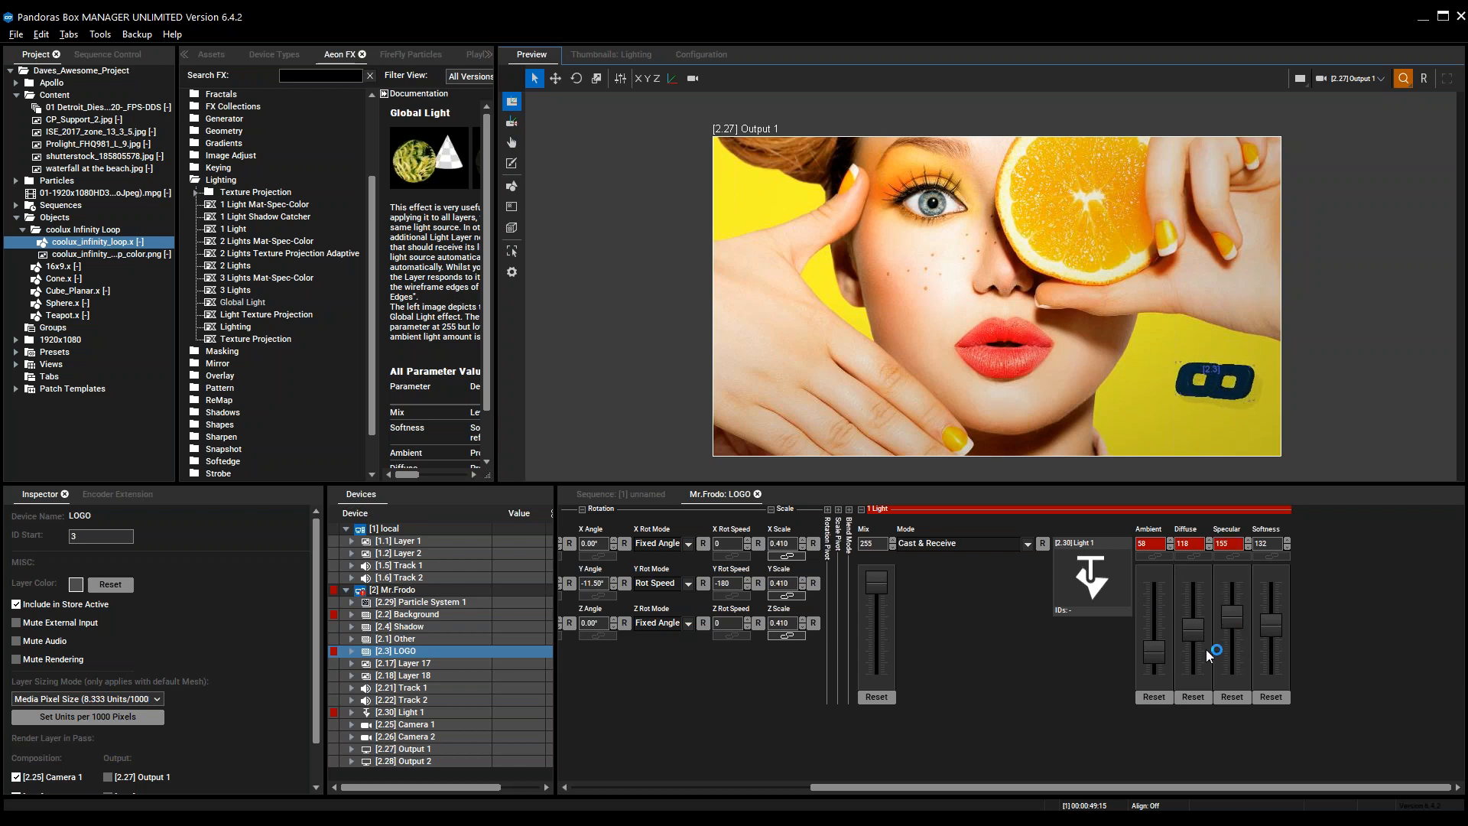
pyautogui.moveTo(1149, 650); pyautogui.dragTo(1145, 604)
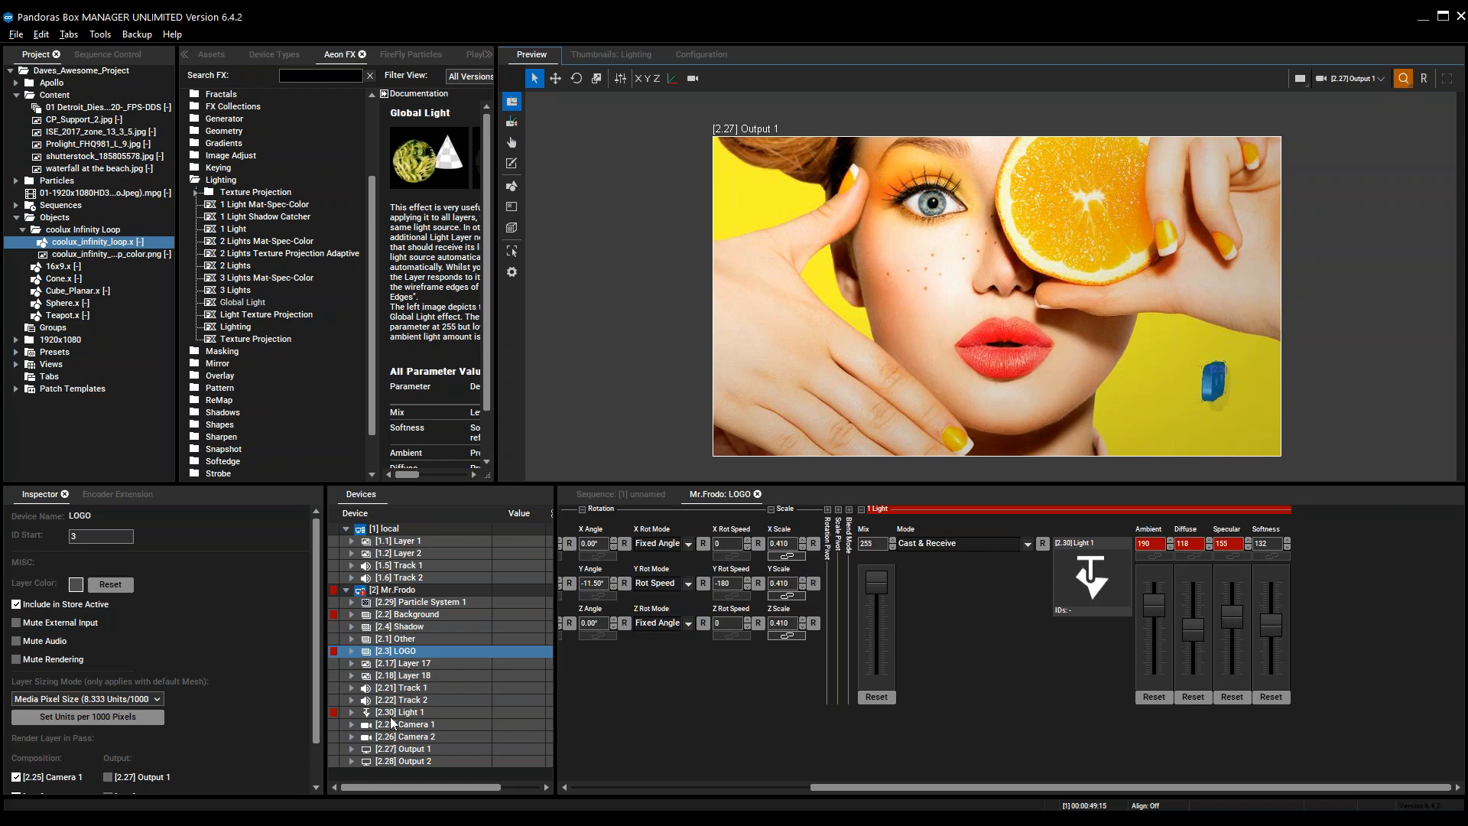
# Set the Background layer's 1 Light Ambient to 108 and Diffuse to 198
pyautogui.click(406, 616)
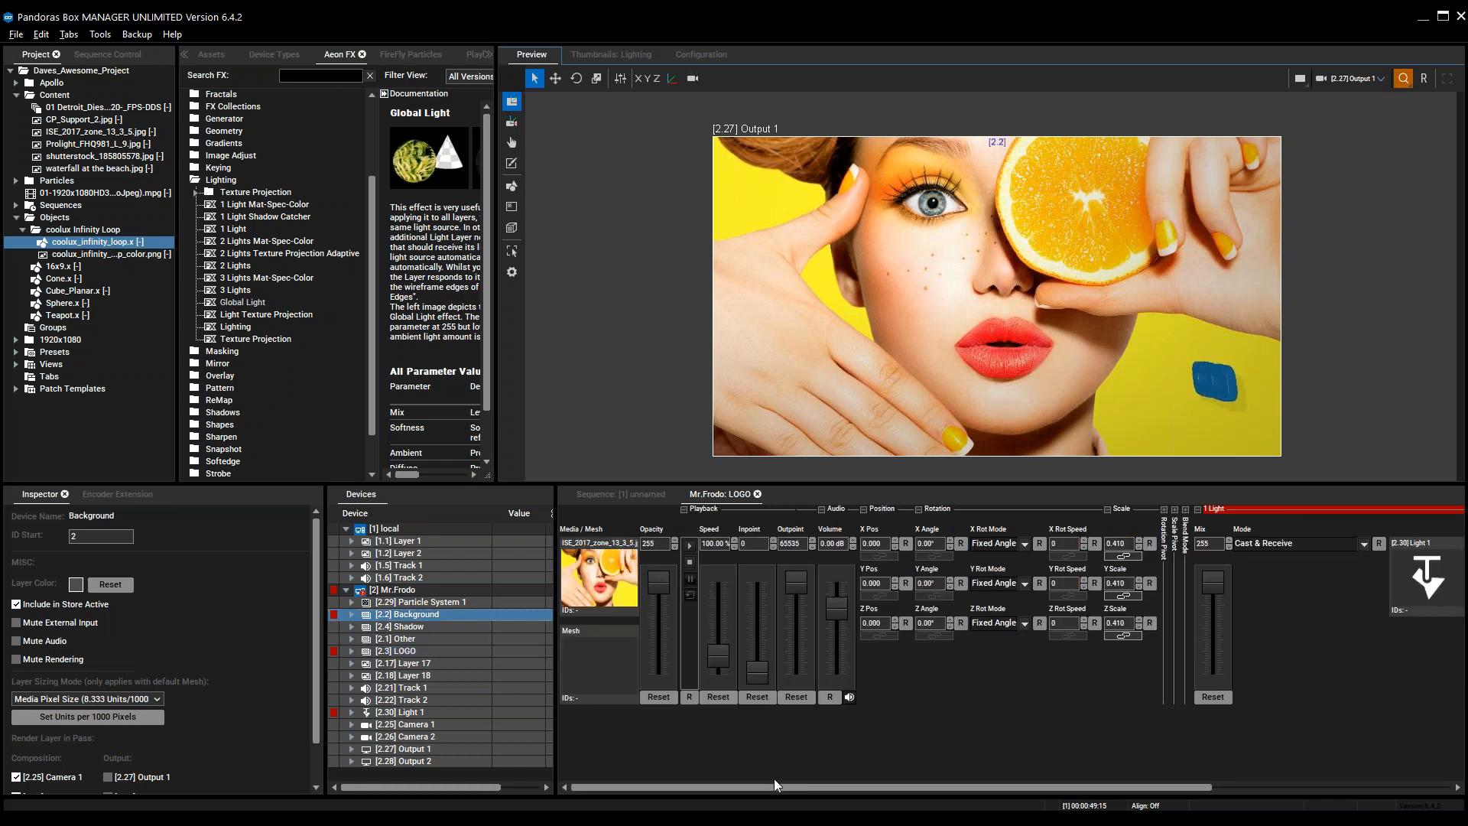
pyautogui.moveTo(787, 784); pyautogui.dragTo(1099, 786)
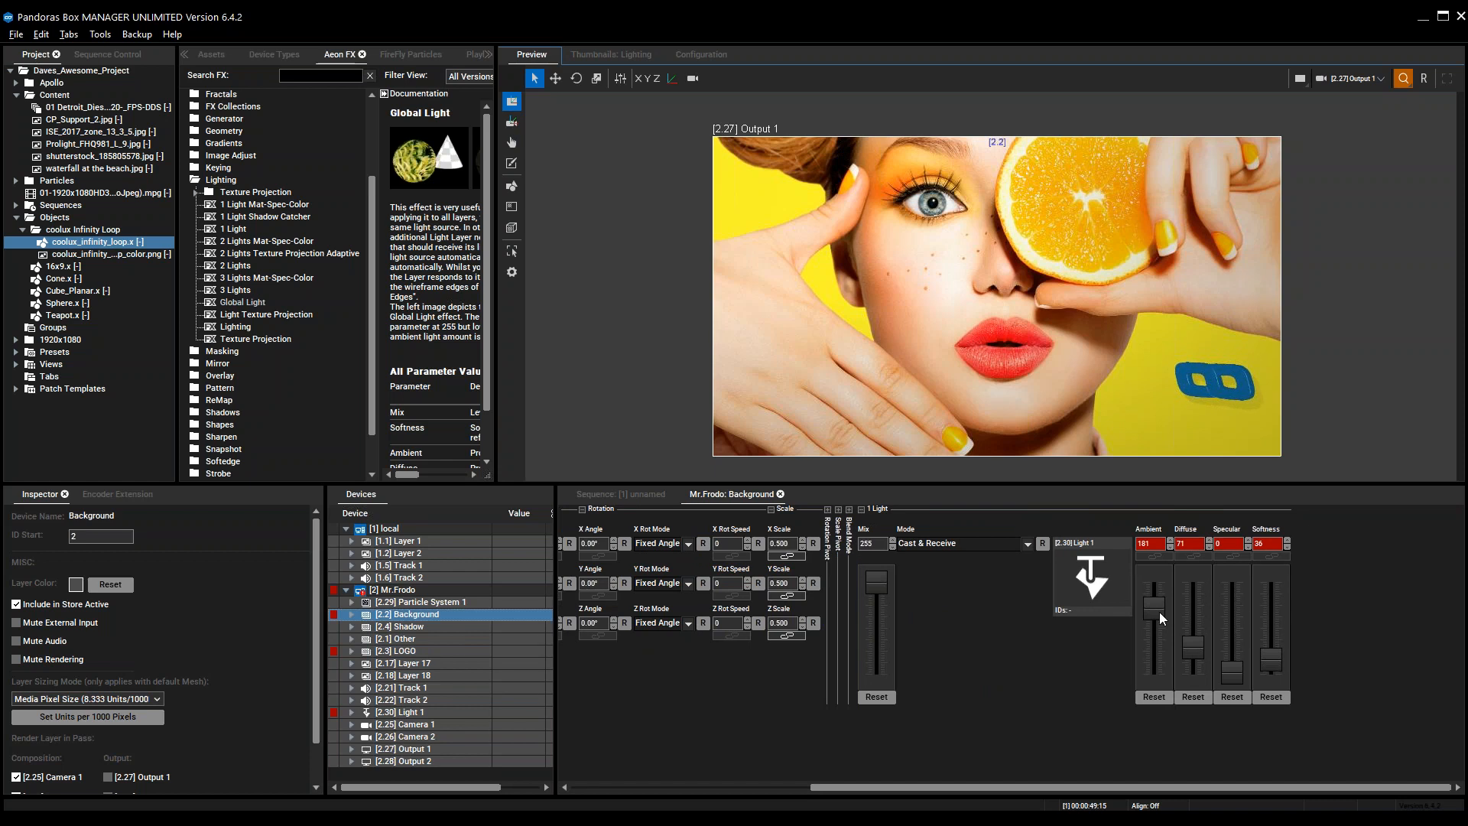
pyautogui.moveTo(1153, 605); pyautogui.dragTo(1155, 683)
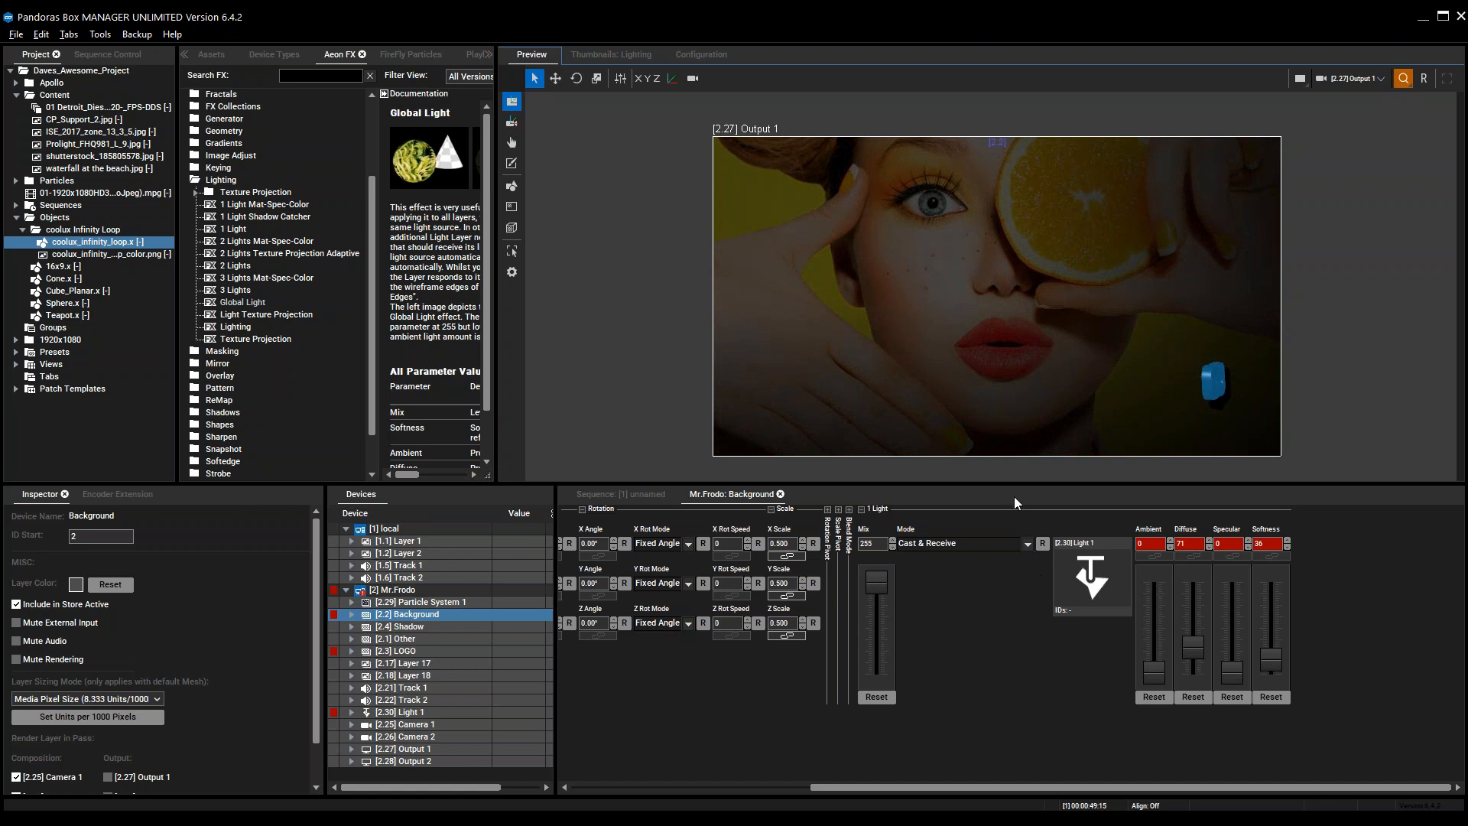
pyautogui.moveTo(1158, 661); pyautogui.dragTo(1189, 602)
pyautogui.moveTo(1237, 675)
pyautogui.mouseDown()
pyautogui.moveTo(1232, 634)
pyautogui.moveTo(1224, 678)
pyautogui.mouseUp()
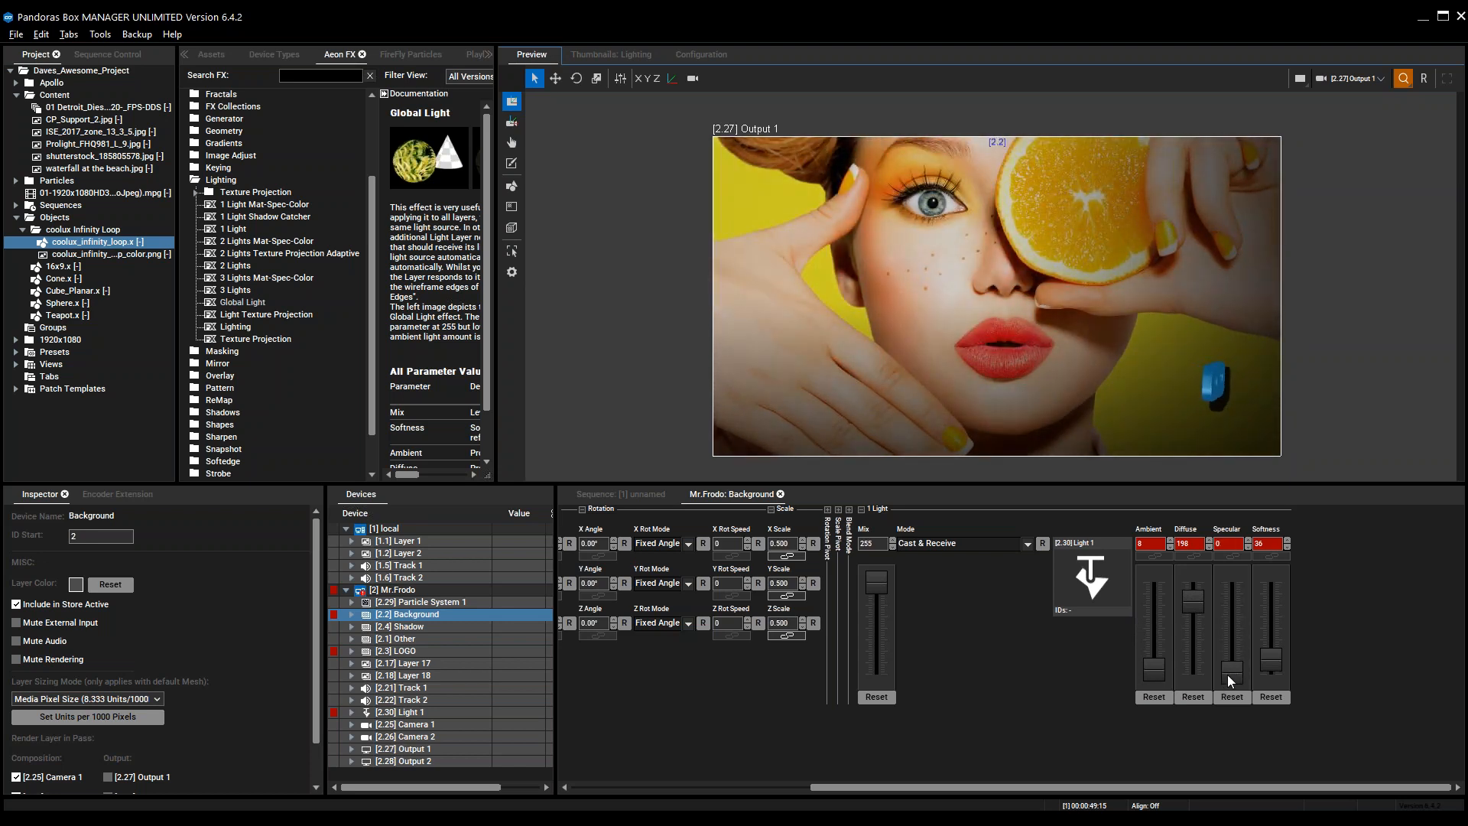
pyautogui.moveTo(1236, 671); pyautogui.dragTo(1153, 632)
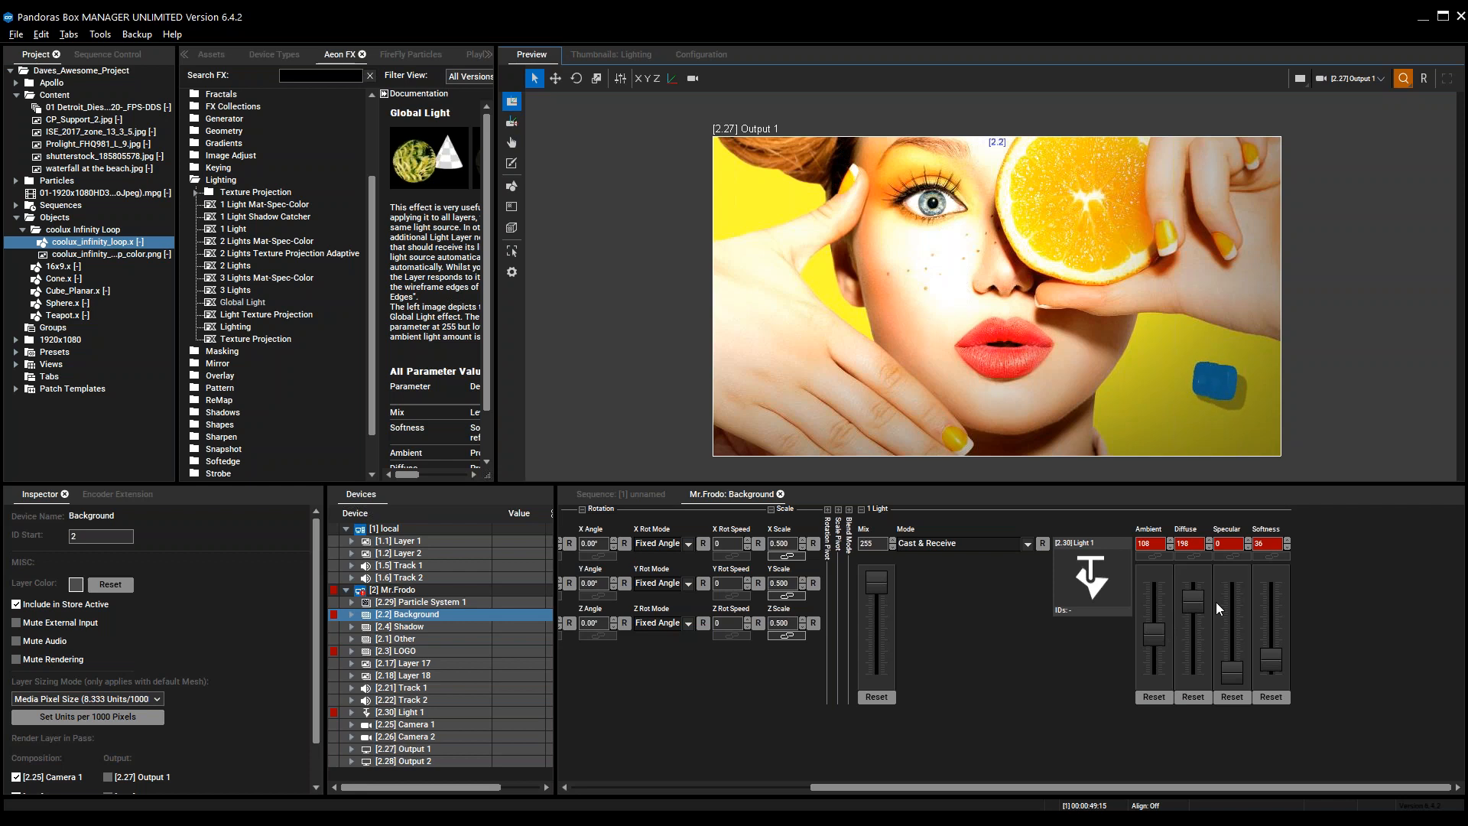
# Set Light 1's Y position to 3.500
pyautogui.click(409, 712)
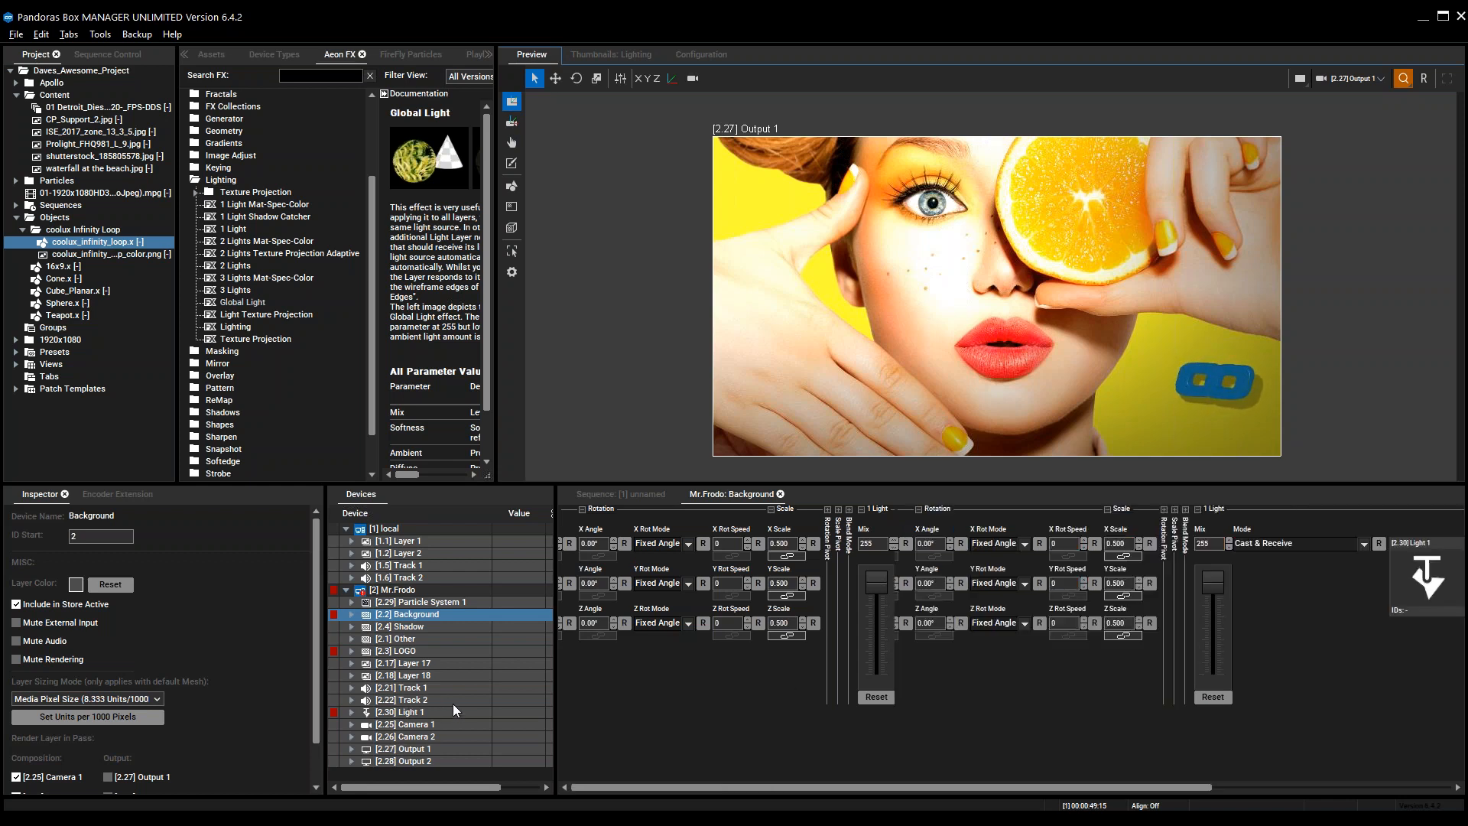
pyautogui.moveTo(650, 786)
pyautogui.mouseDown()
pyautogui.moveTo(731, 786)
pyautogui.moveTo(668, 789)
pyautogui.mouseUp()
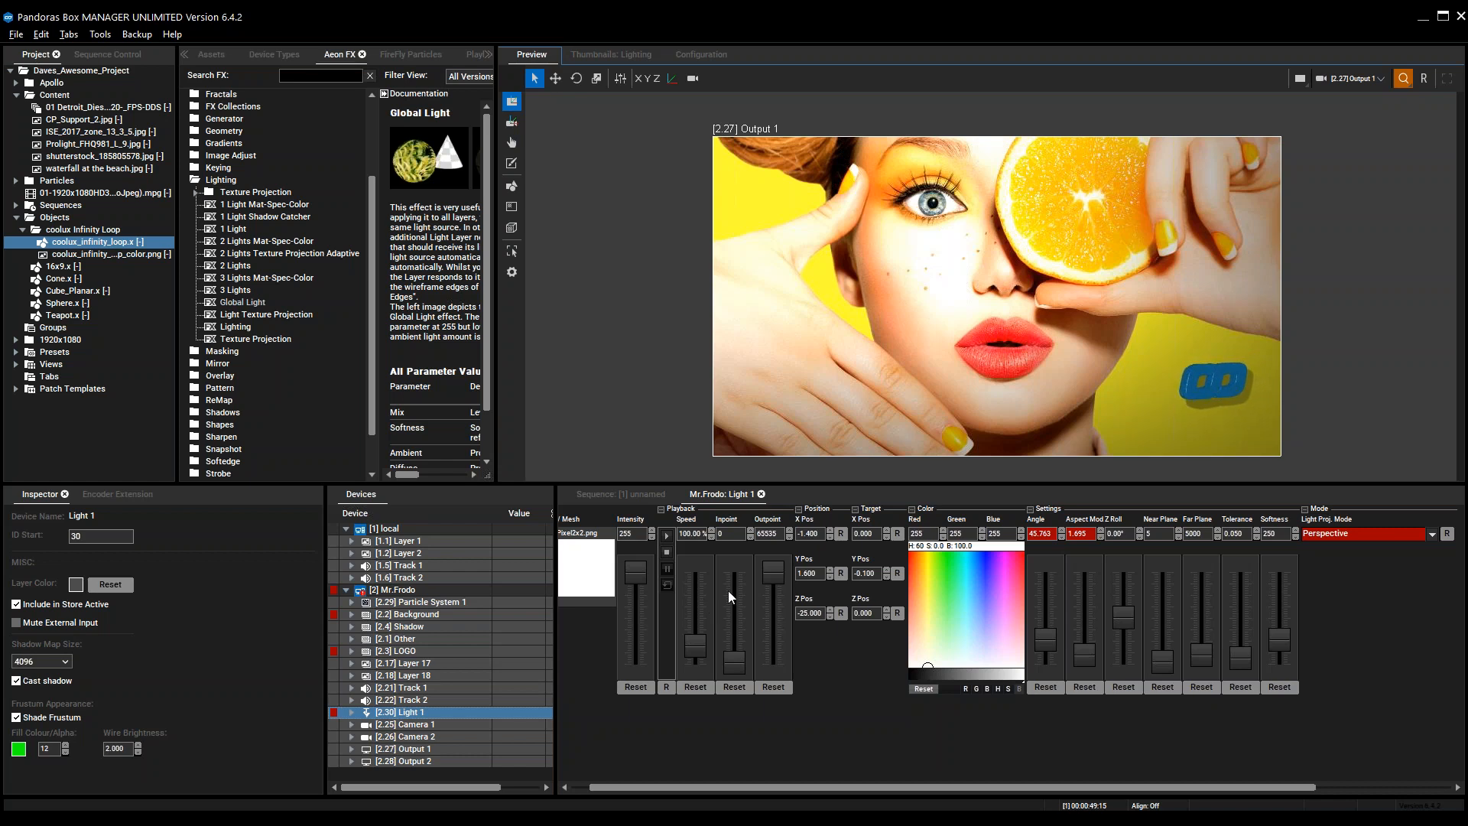
pyautogui.moveTo(815, 573)
pyautogui.mouseDown()
pyautogui.moveTo(812, 535)
pyautogui.moveTo(822, 576)
pyautogui.moveTo(822, 558)
pyautogui.mouseUp()
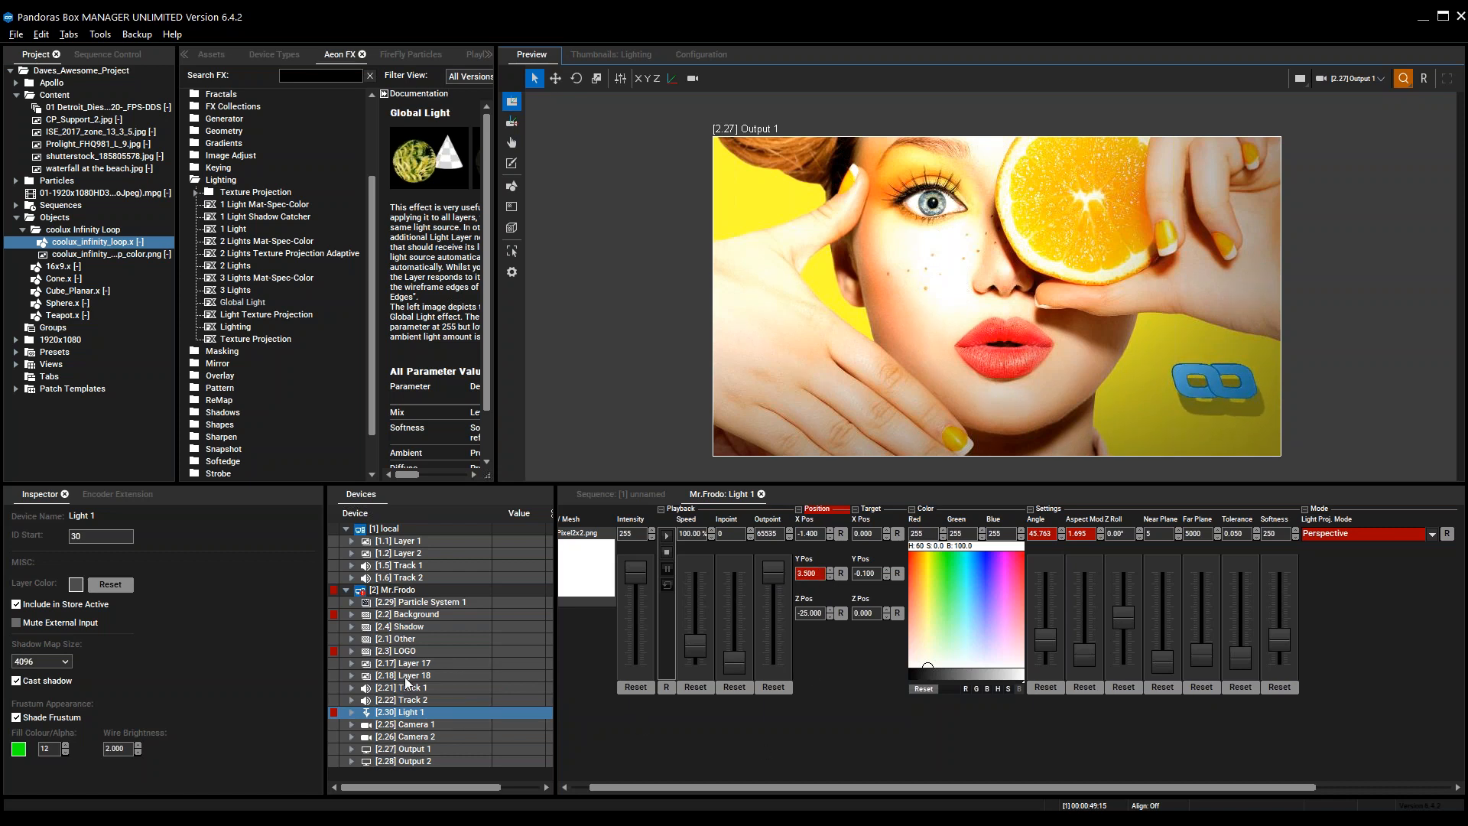
# Move the LOGO layer to X position -2.000 and Z position -6.000
pyautogui.click(411, 649)
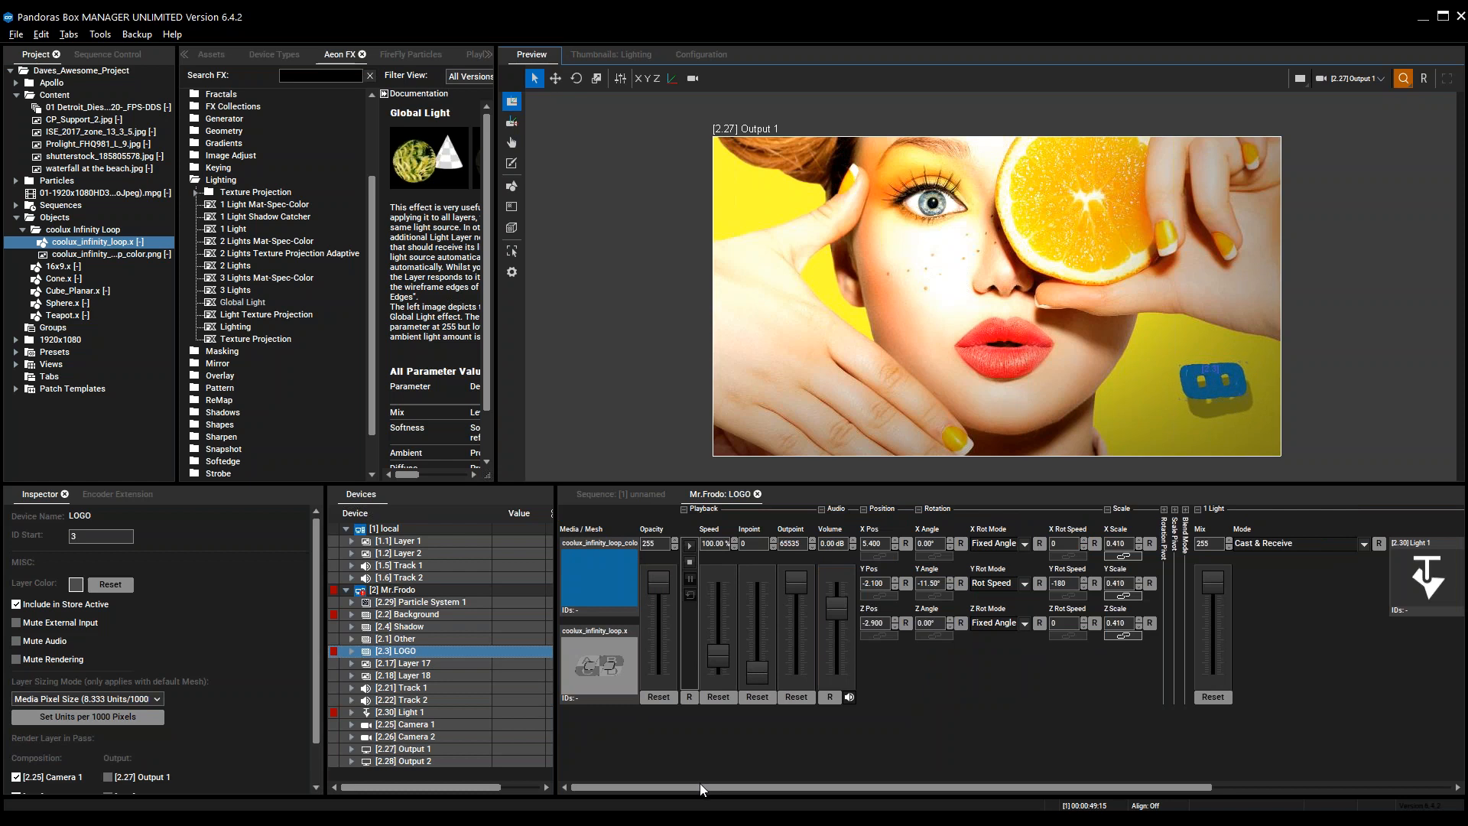
pyautogui.moveTo(701, 787); pyautogui.dragTo(898, 665)
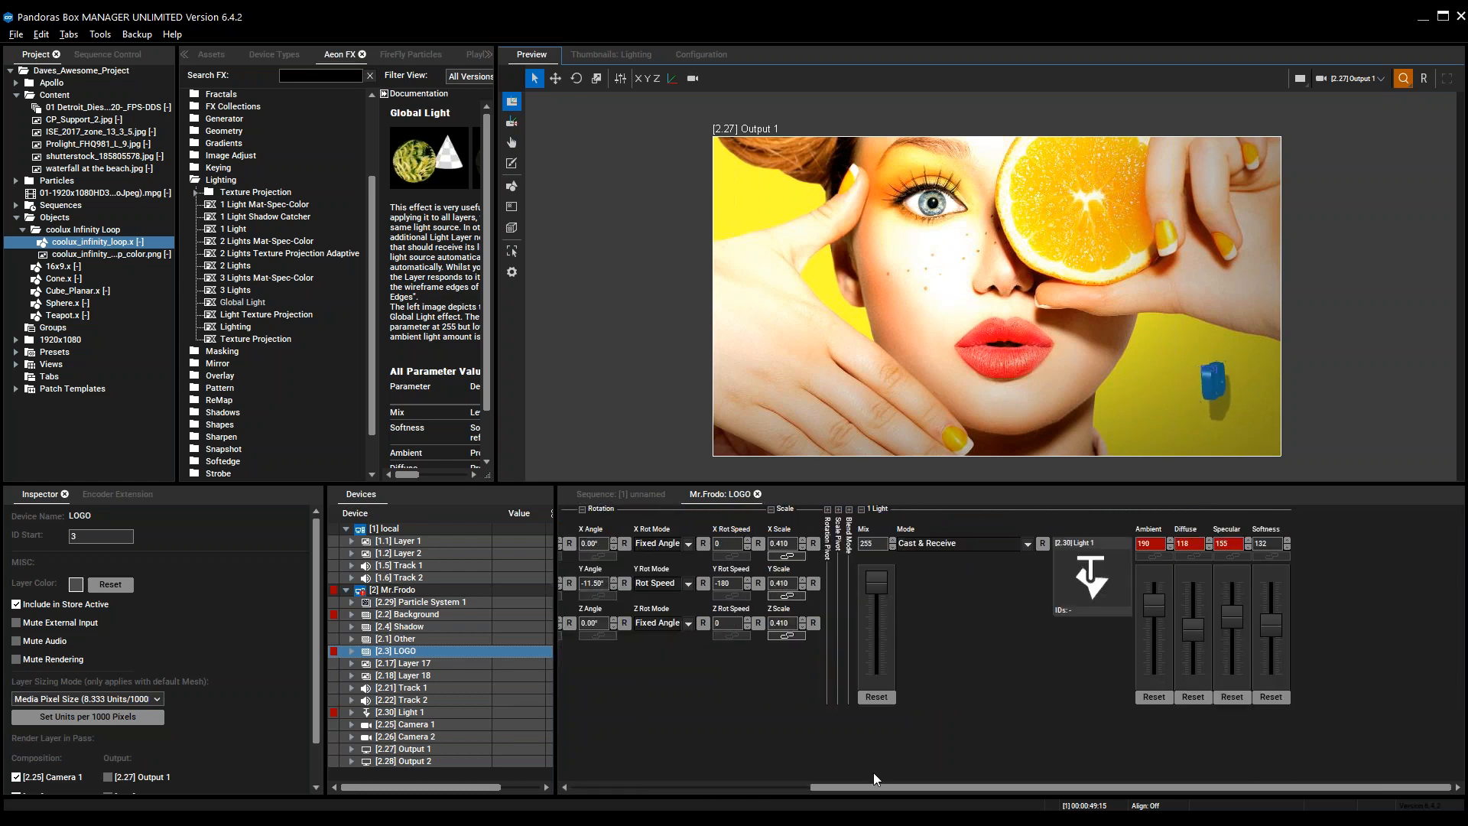
pyautogui.moveTo(874, 787); pyautogui.dragTo(675, 787)
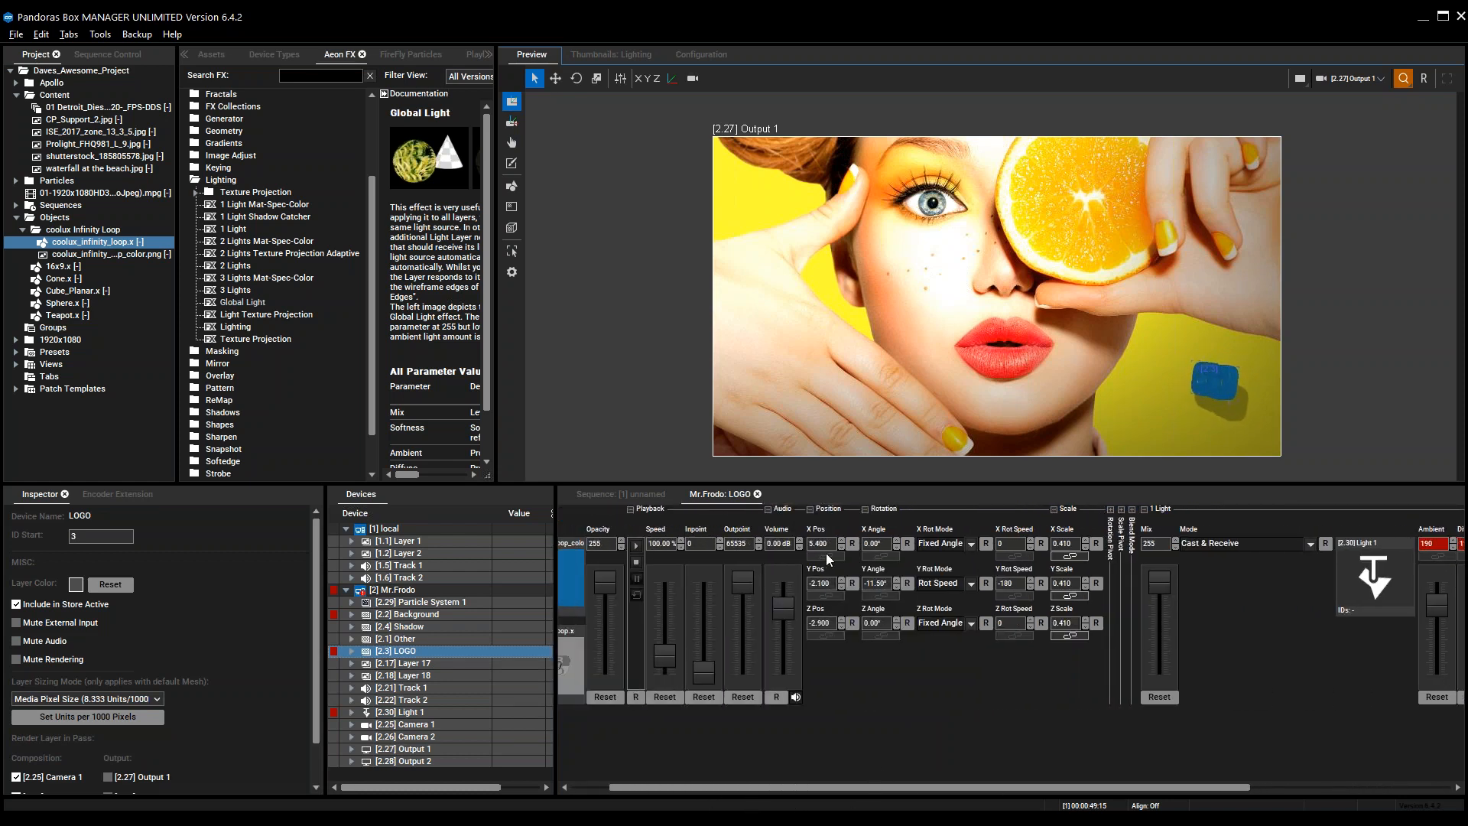
pyautogui.moveTo(825, 556); pyautogui.dragTo(828, 634)
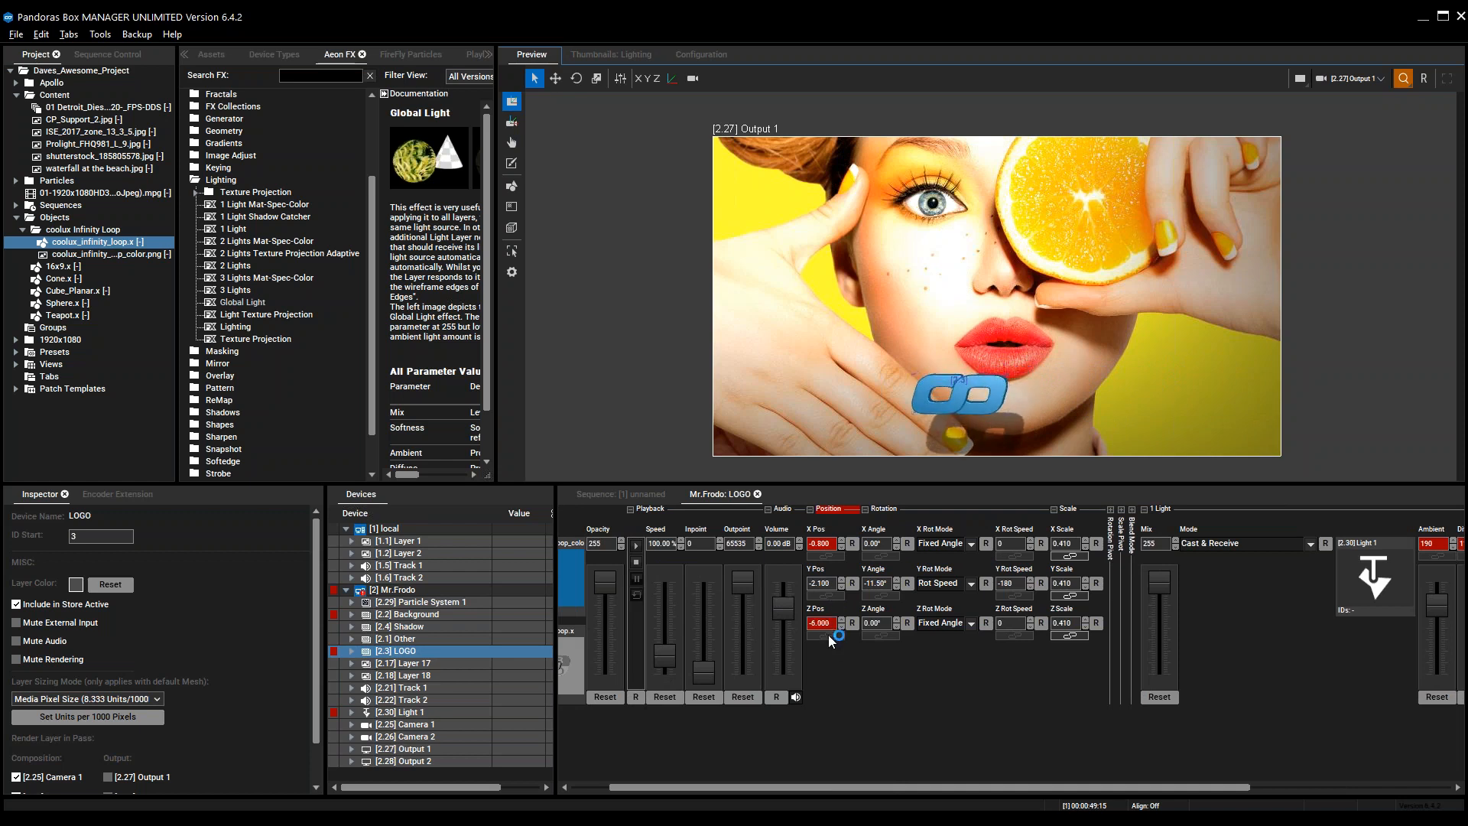
pyautogui.moveTo(825, 542); pyautogui.dragTo(825, 549)
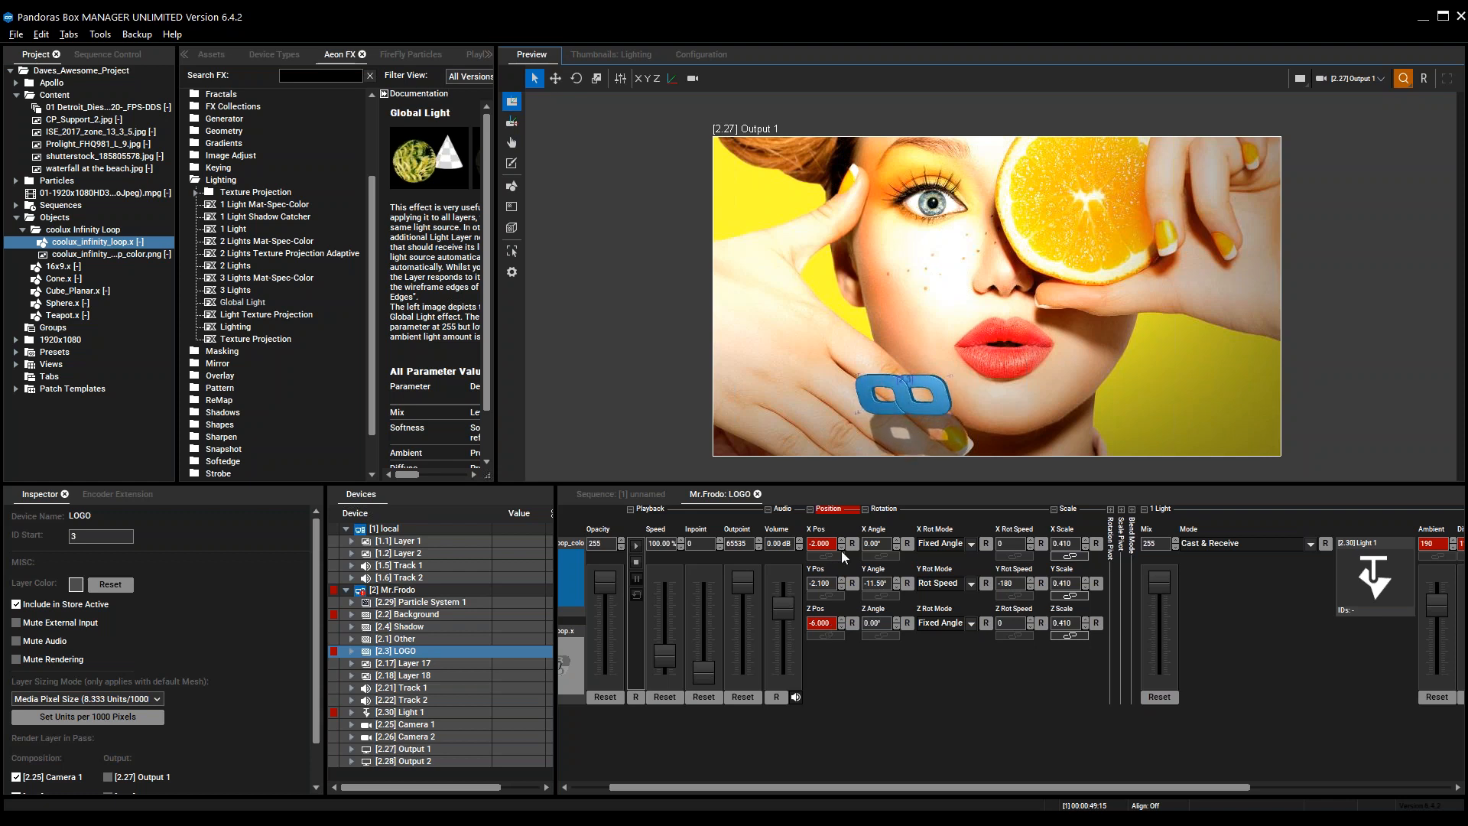
# Show the scene from the side with All Cameras and set the LOGO layer's Y position to 0.700
pyautogui.click(1343, 78)
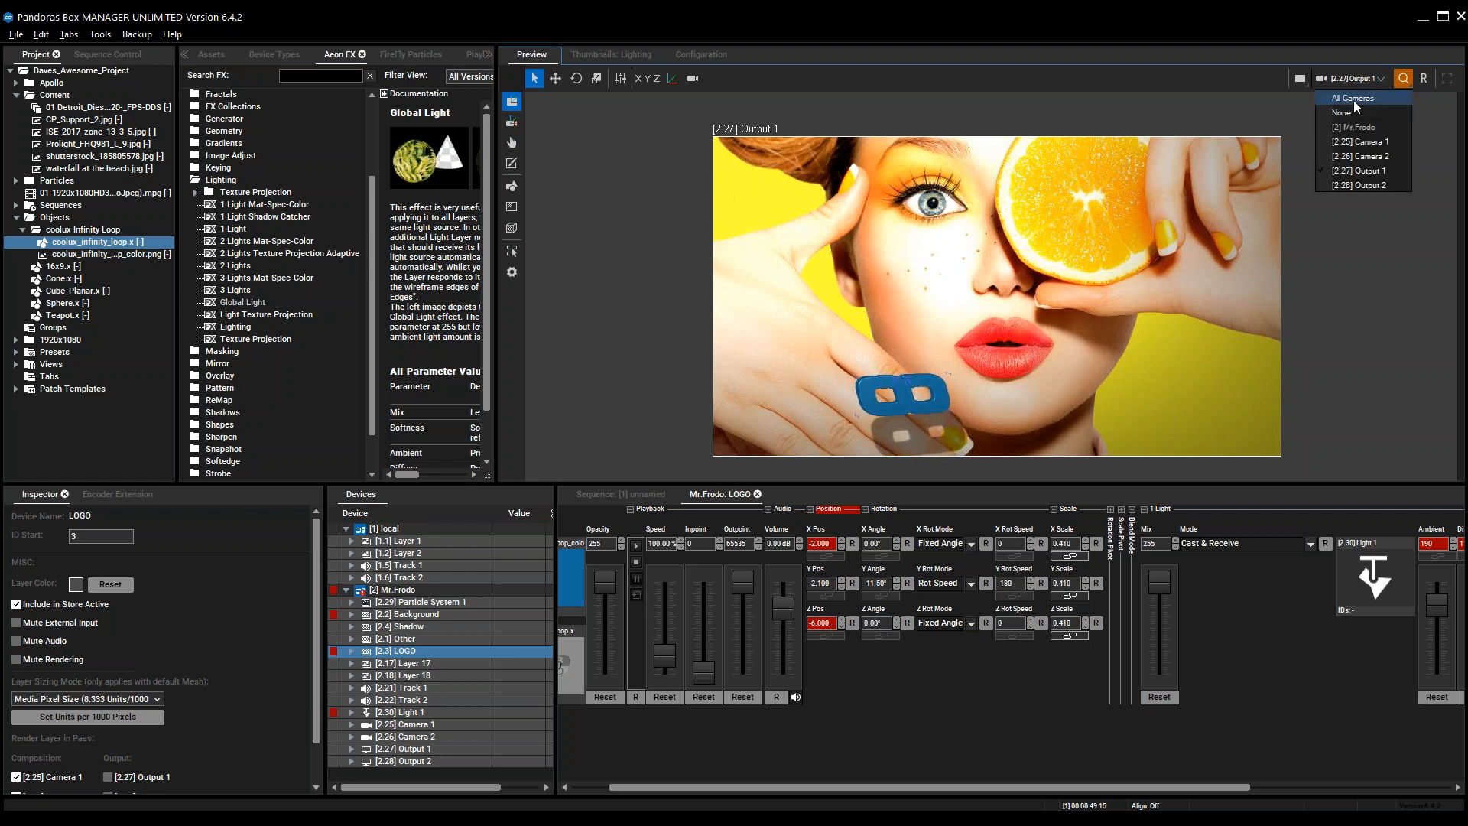
pyautogui.click(1354, 99)
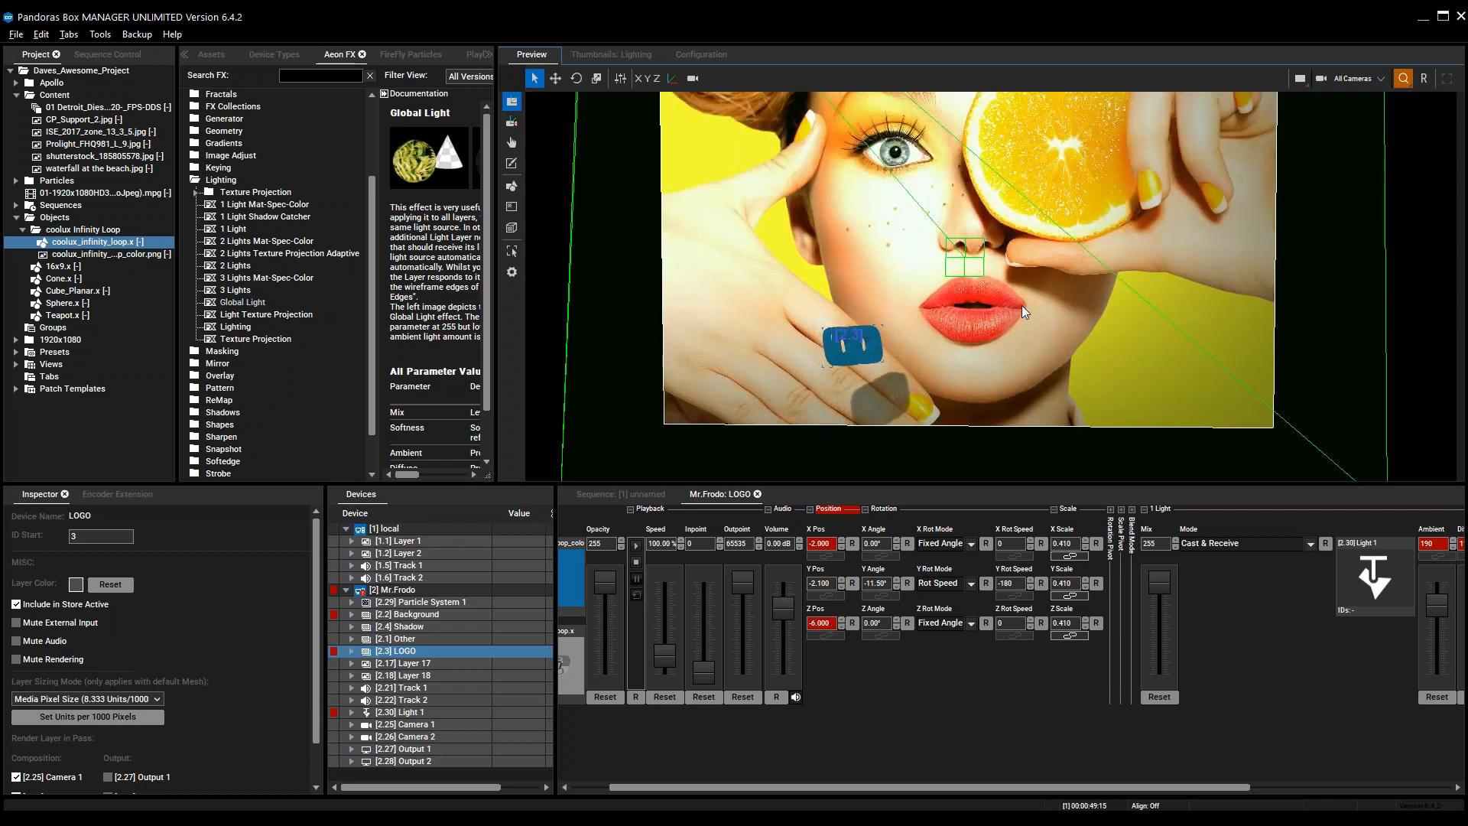
pyautogui.moveTo(1025, 301); pyautogui.dragTo(1103, 362, button='middle')
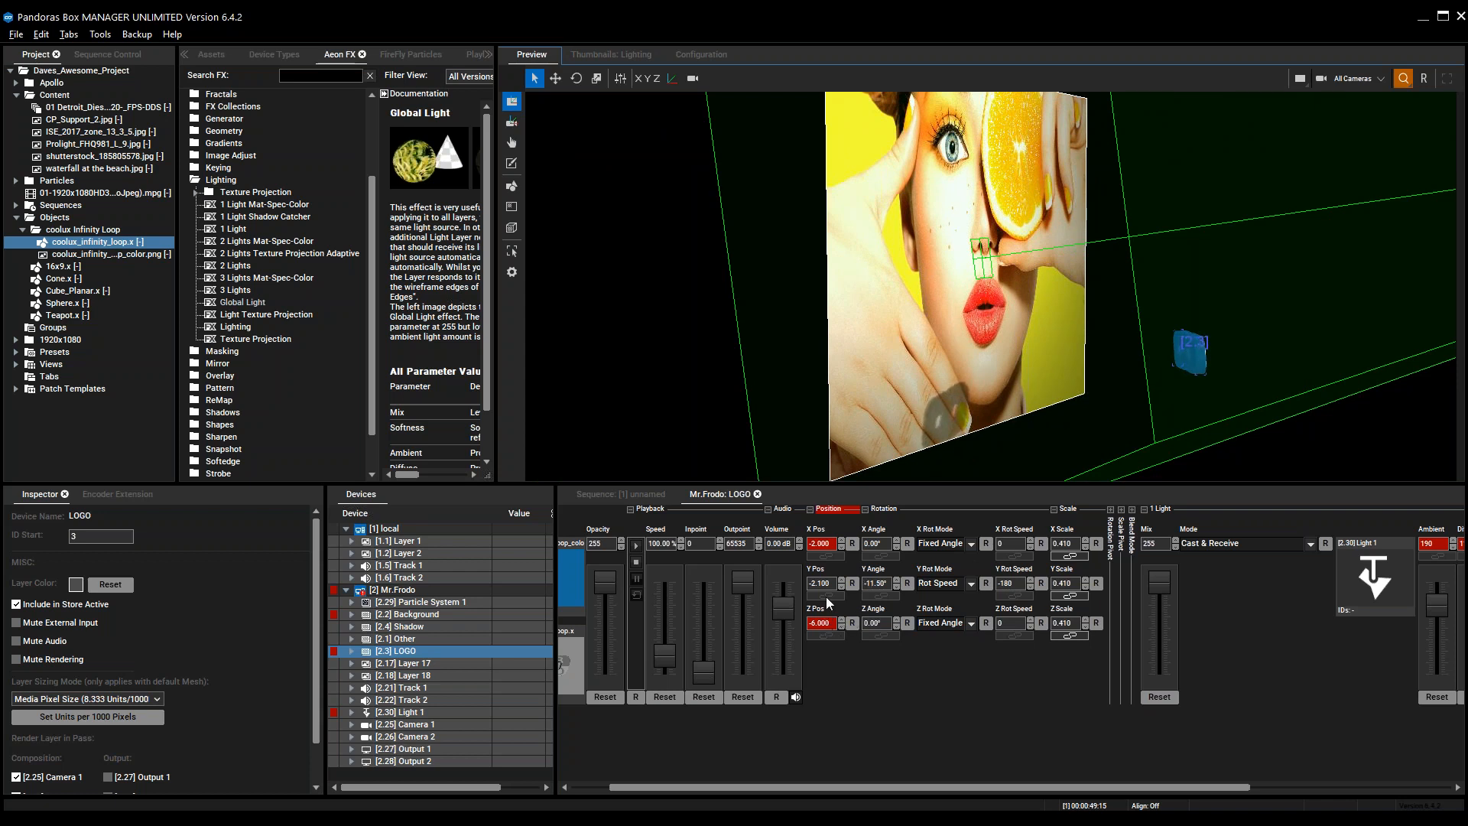
pyautogui.moveTo(826, 587); pyautogui.dragTo(824, 564)
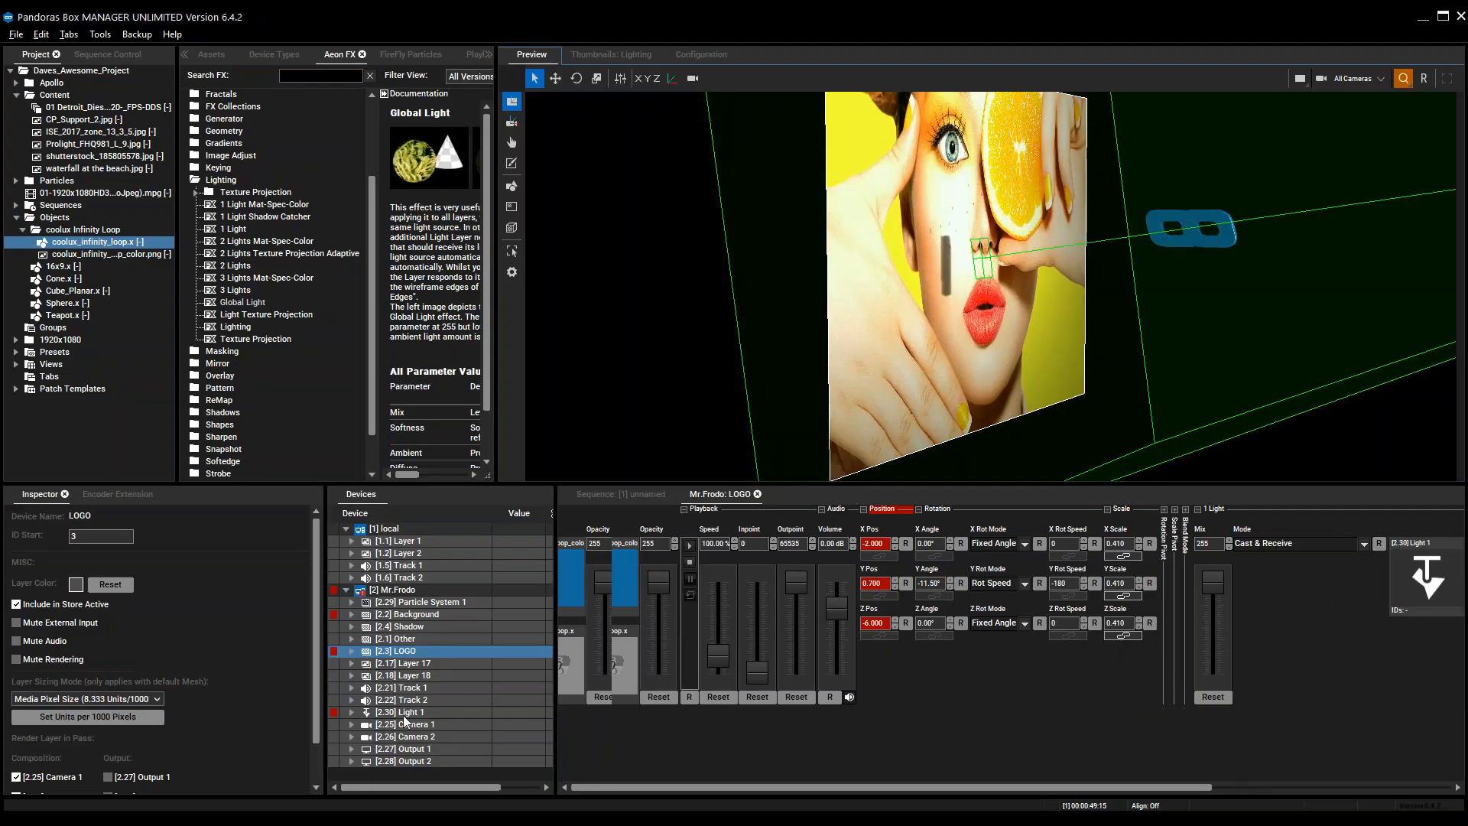
# Look closely at the logo's shadow on the background and set Light 1's Shadow Map Size to 1024
pyautogui.click(405, 712)
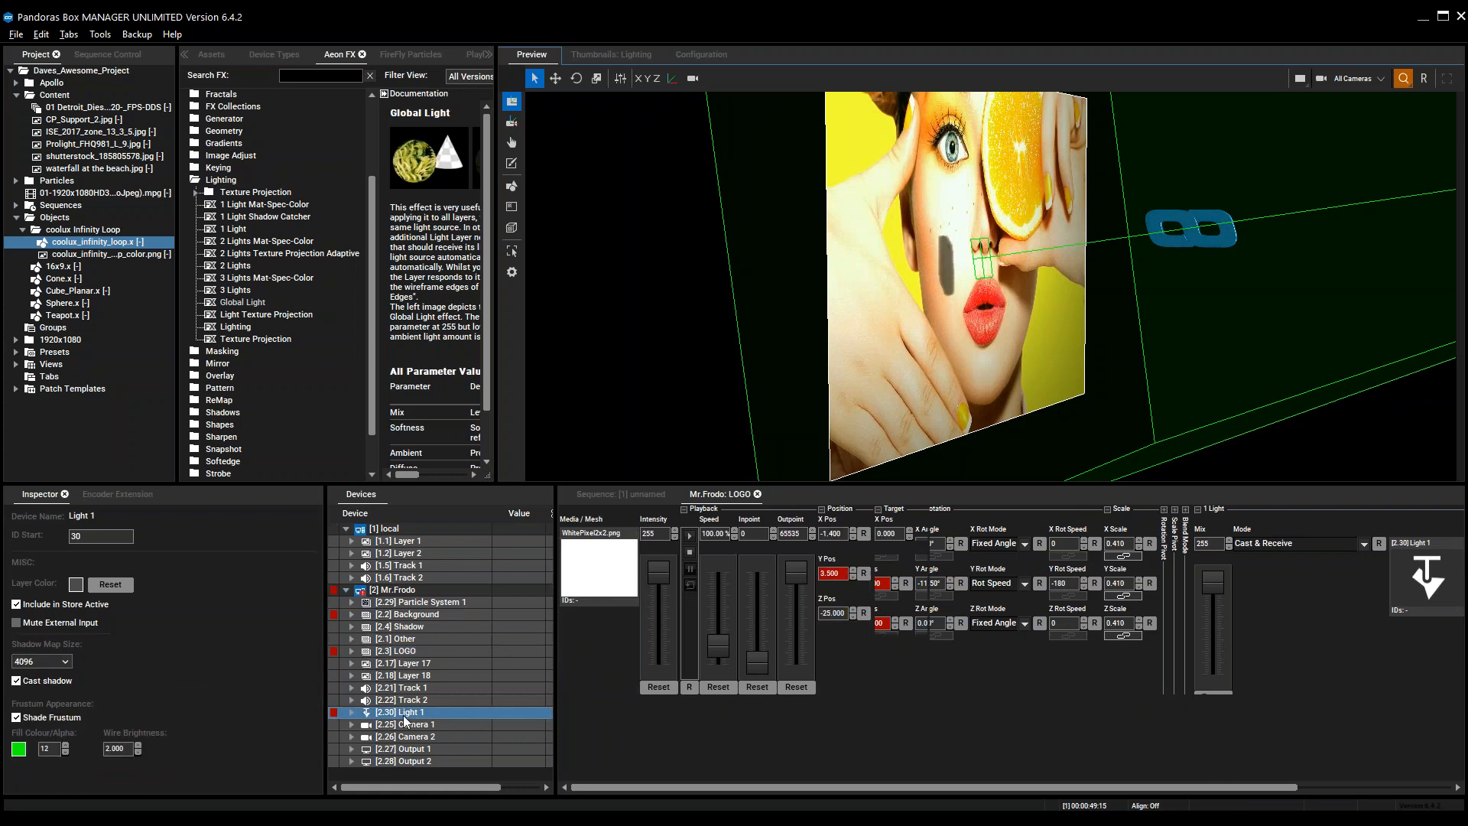
pyautogui.scroll(4, 981, 250)
pyautogui.scroll(-1, 976, 251)
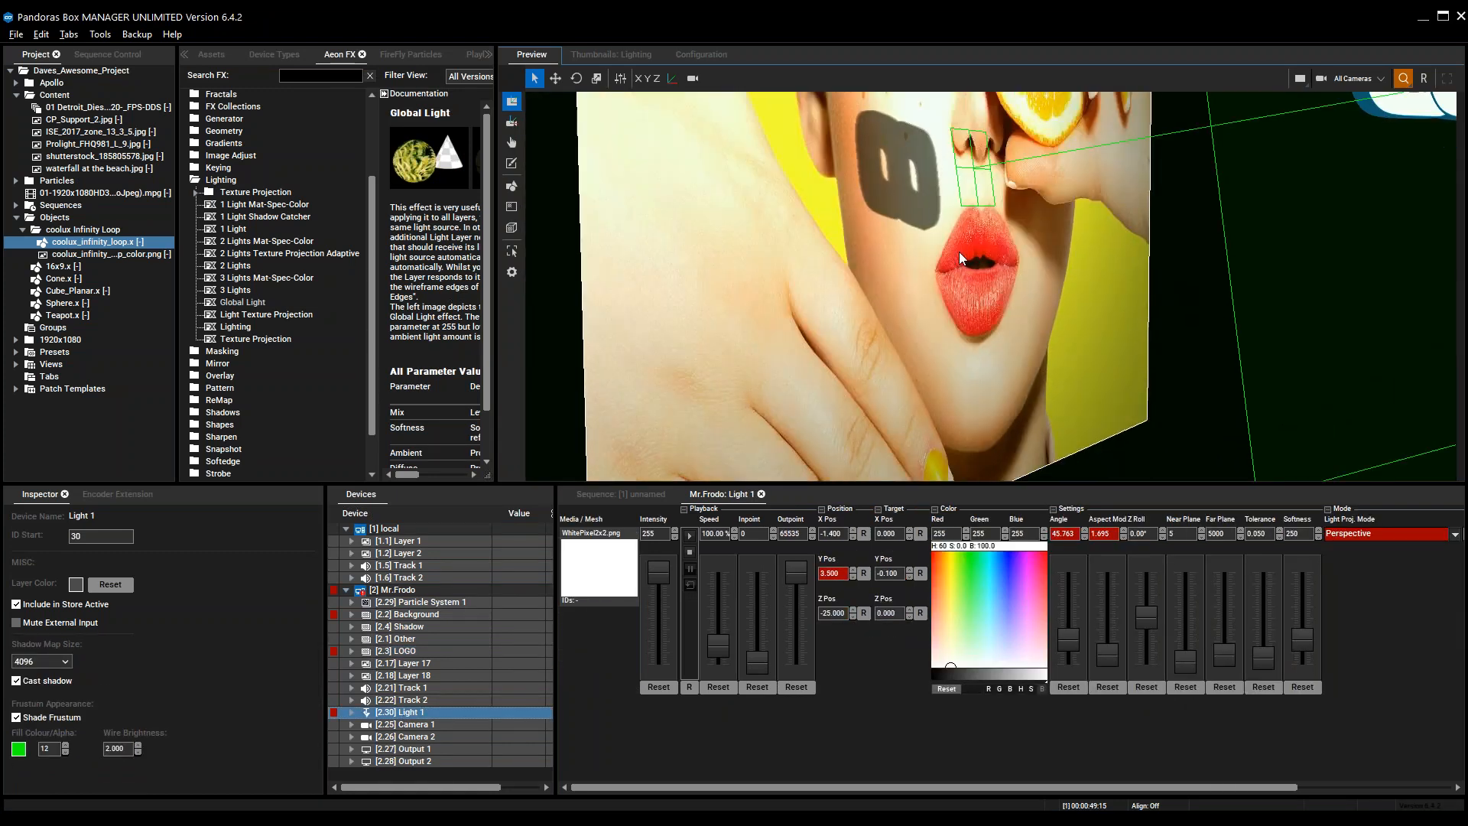
pyautogui.moveTo(895, 170); pyautogui.dragTo(912, 250, button='middle')
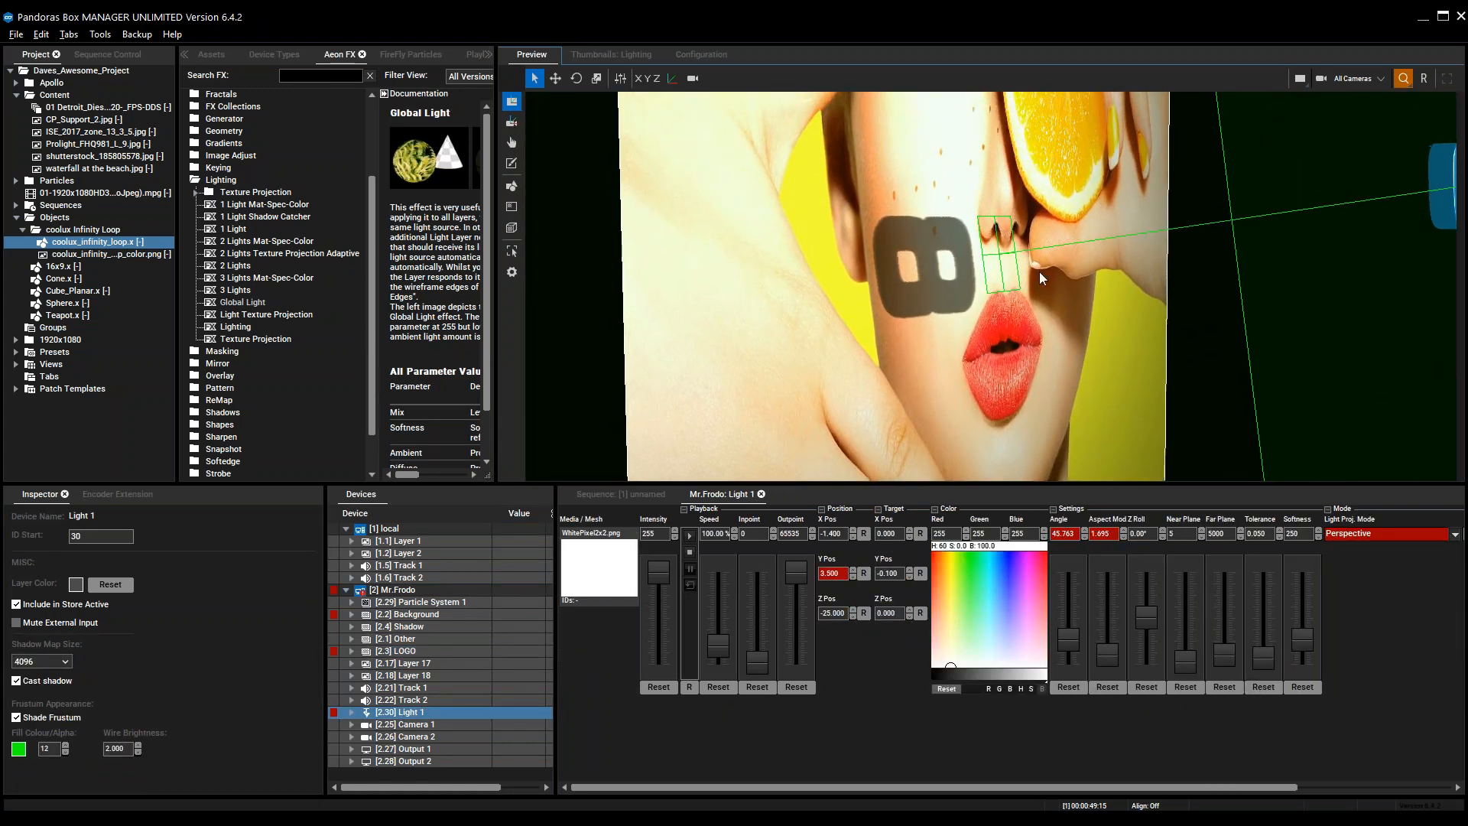
pyautogui.click(65, 661)
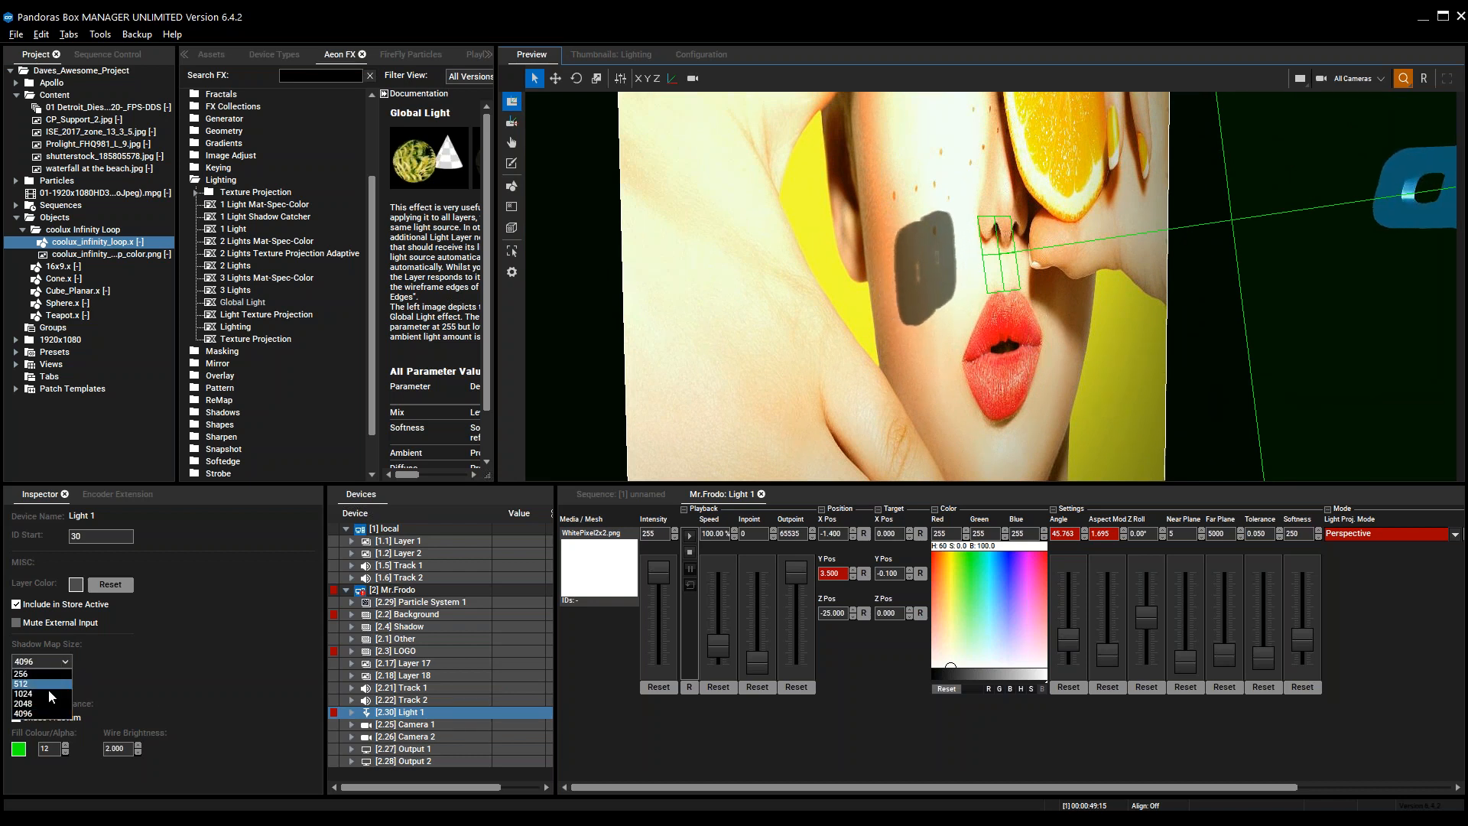
pyautogui.click(44, 693)
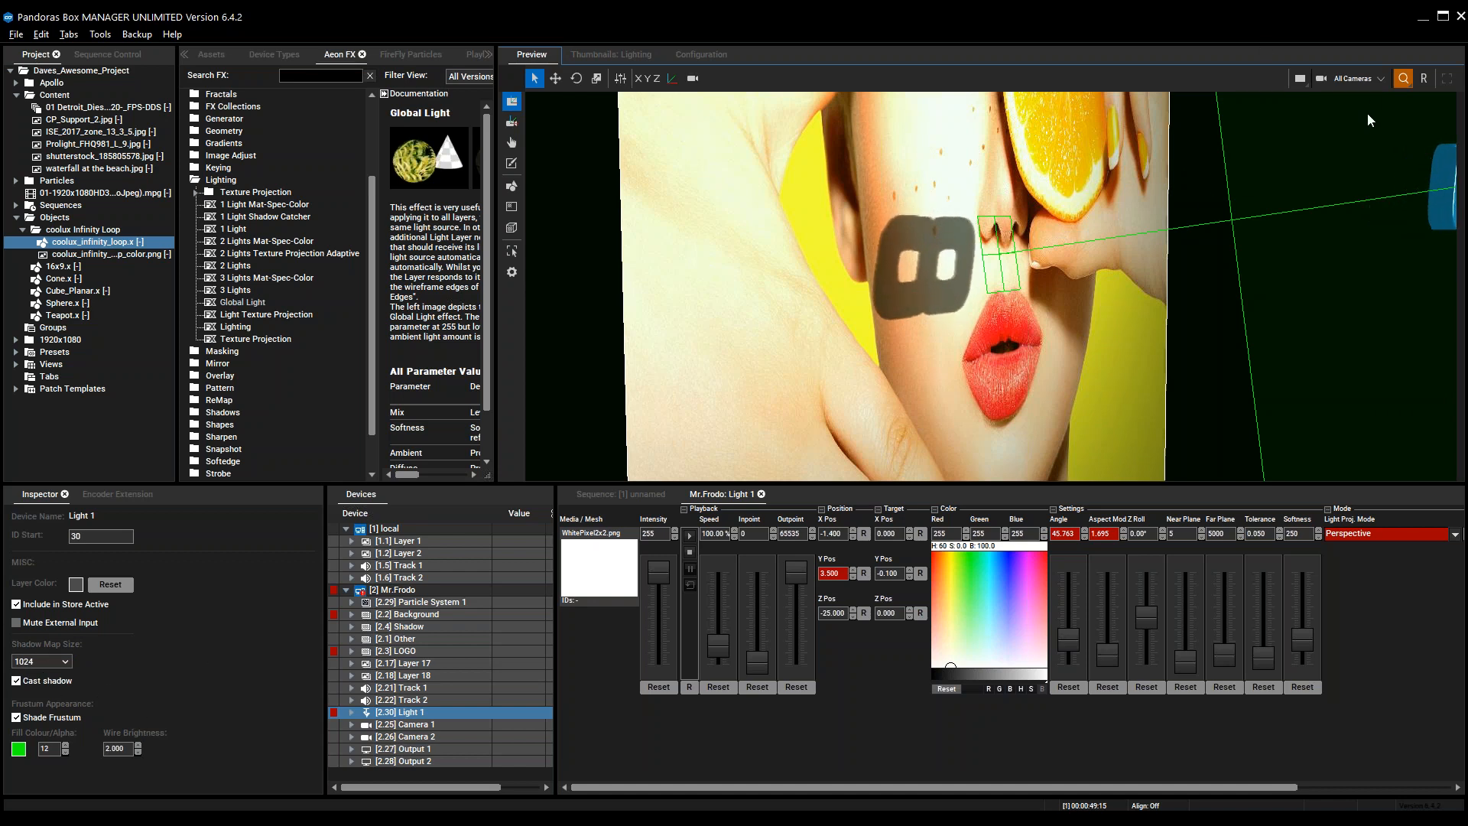
# Preview Output 1 and reduce Light 1's Shadow Map Size to 512
pyautogui.click(1372, 82)
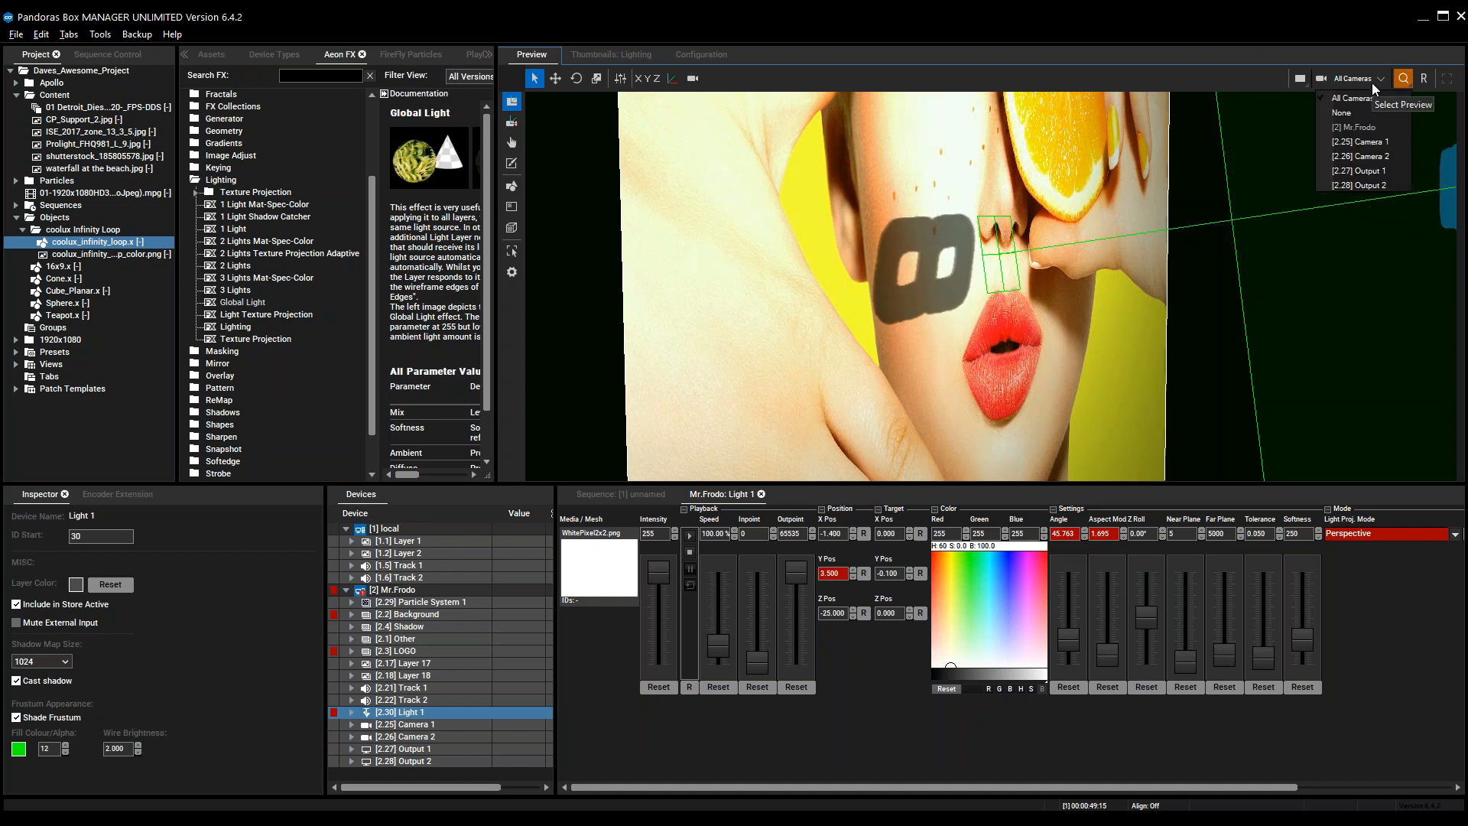
pyautogui.click(1378, 169)
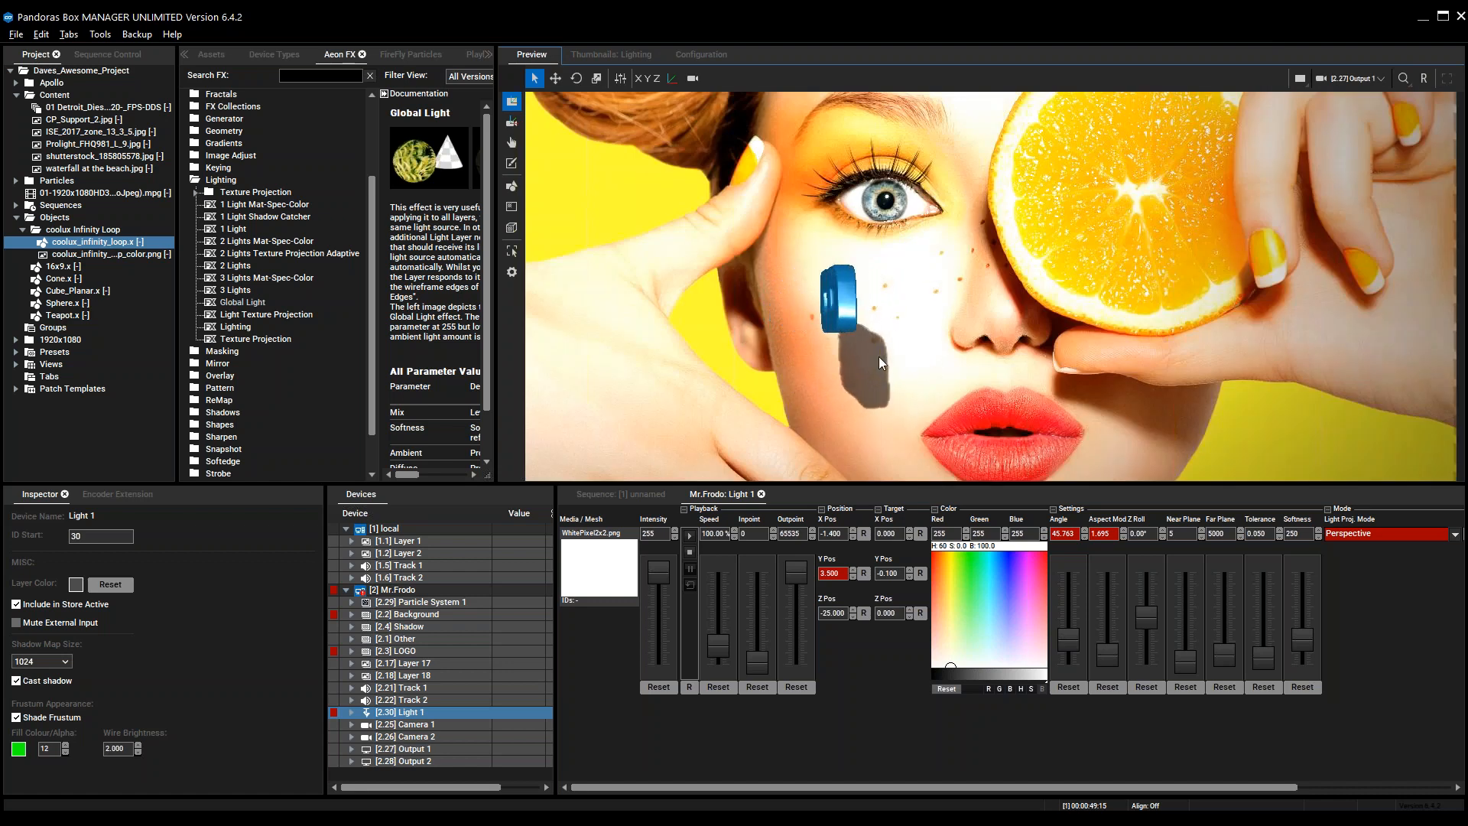
pyautogui.click(49, 662)
pyautogui.click(38, 681)
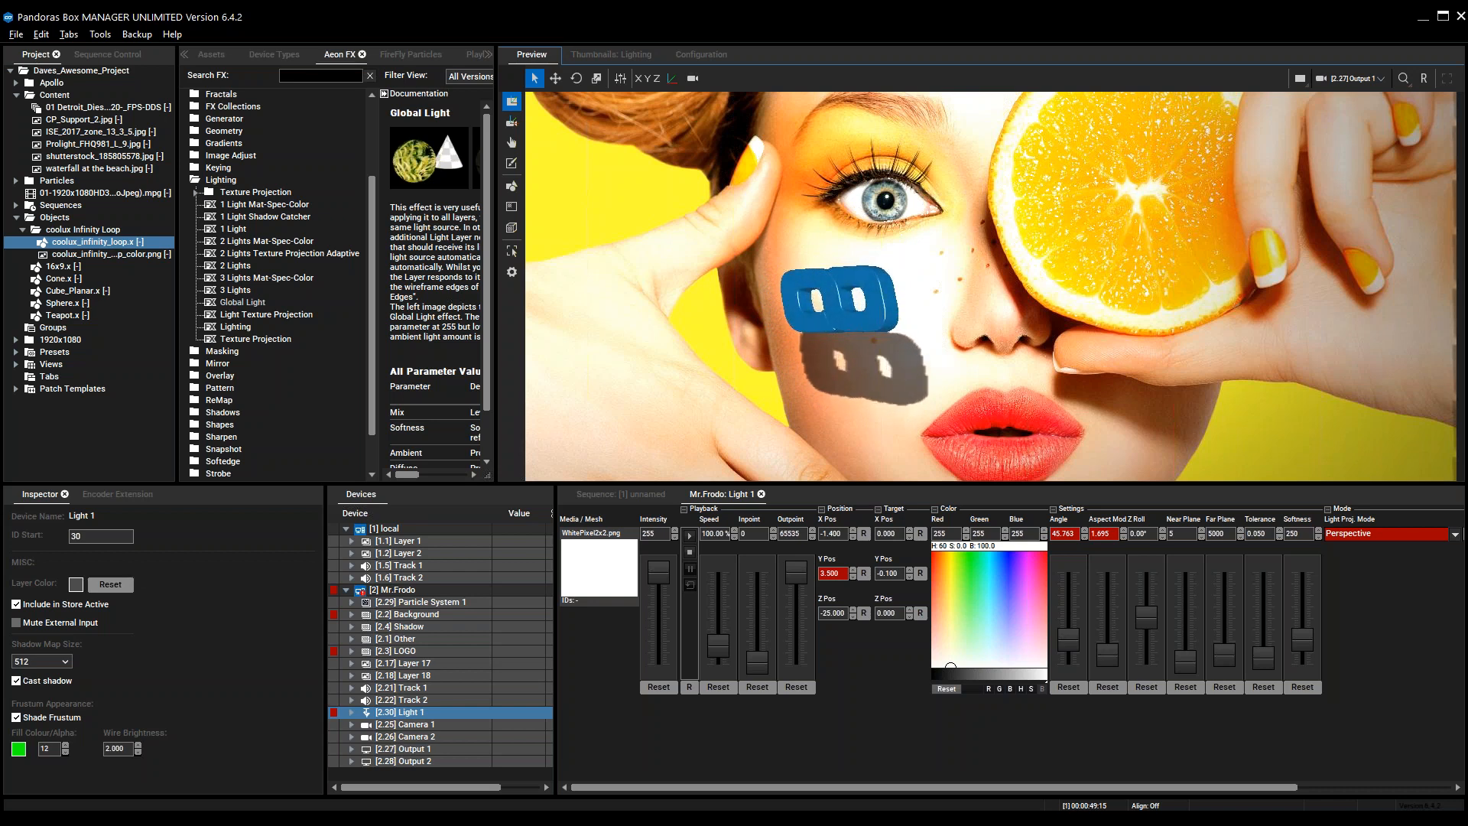
# Set Light 1's Shadow Map Size back to 4096 and review its remaining parameters
pyautogui.click(62, 660)
pyautogui.click(50, 714)
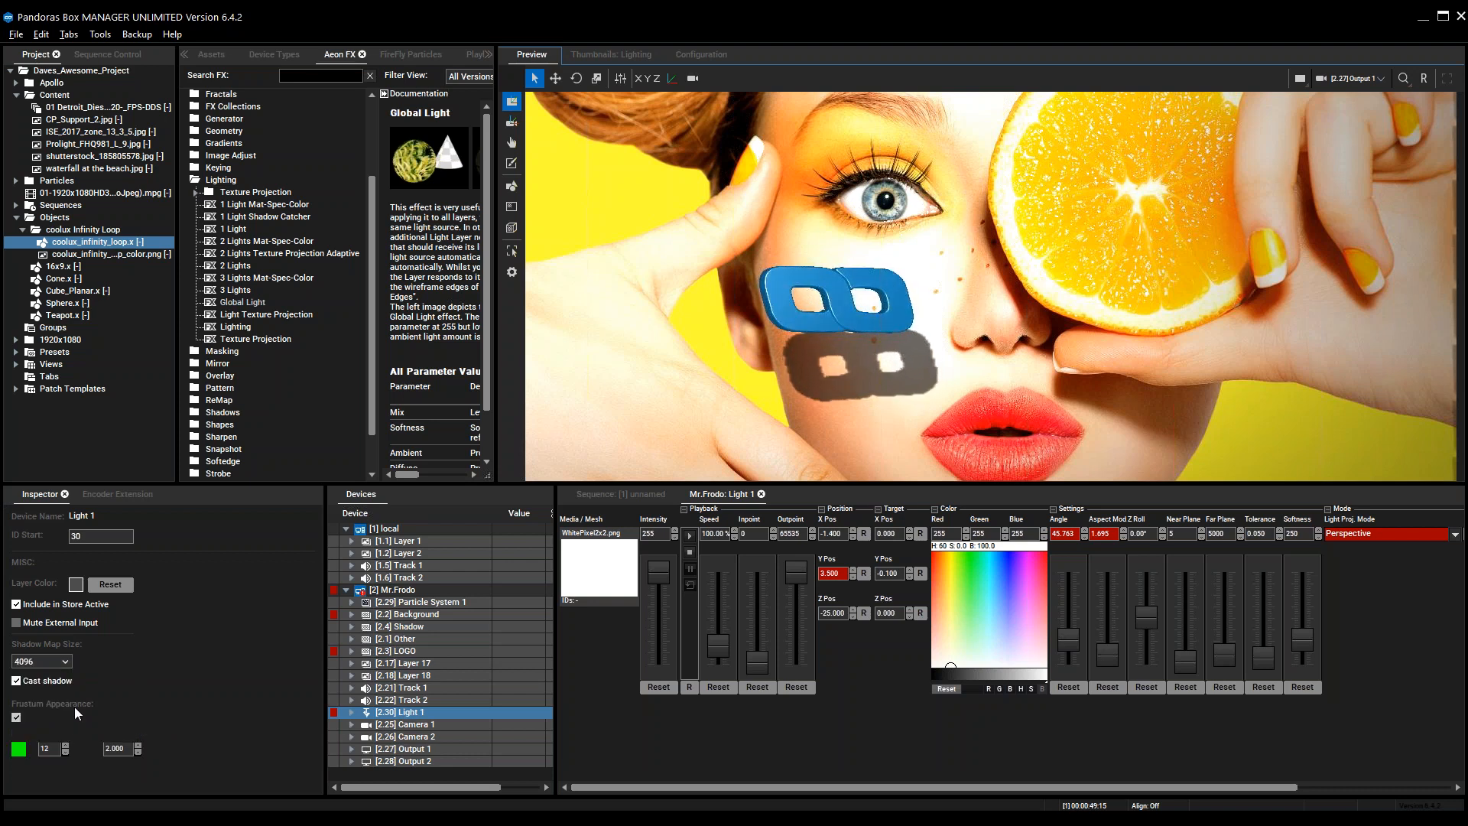
pyautogui.moveTo(1079, 786); pyautogui.dragTo(1283, 773)
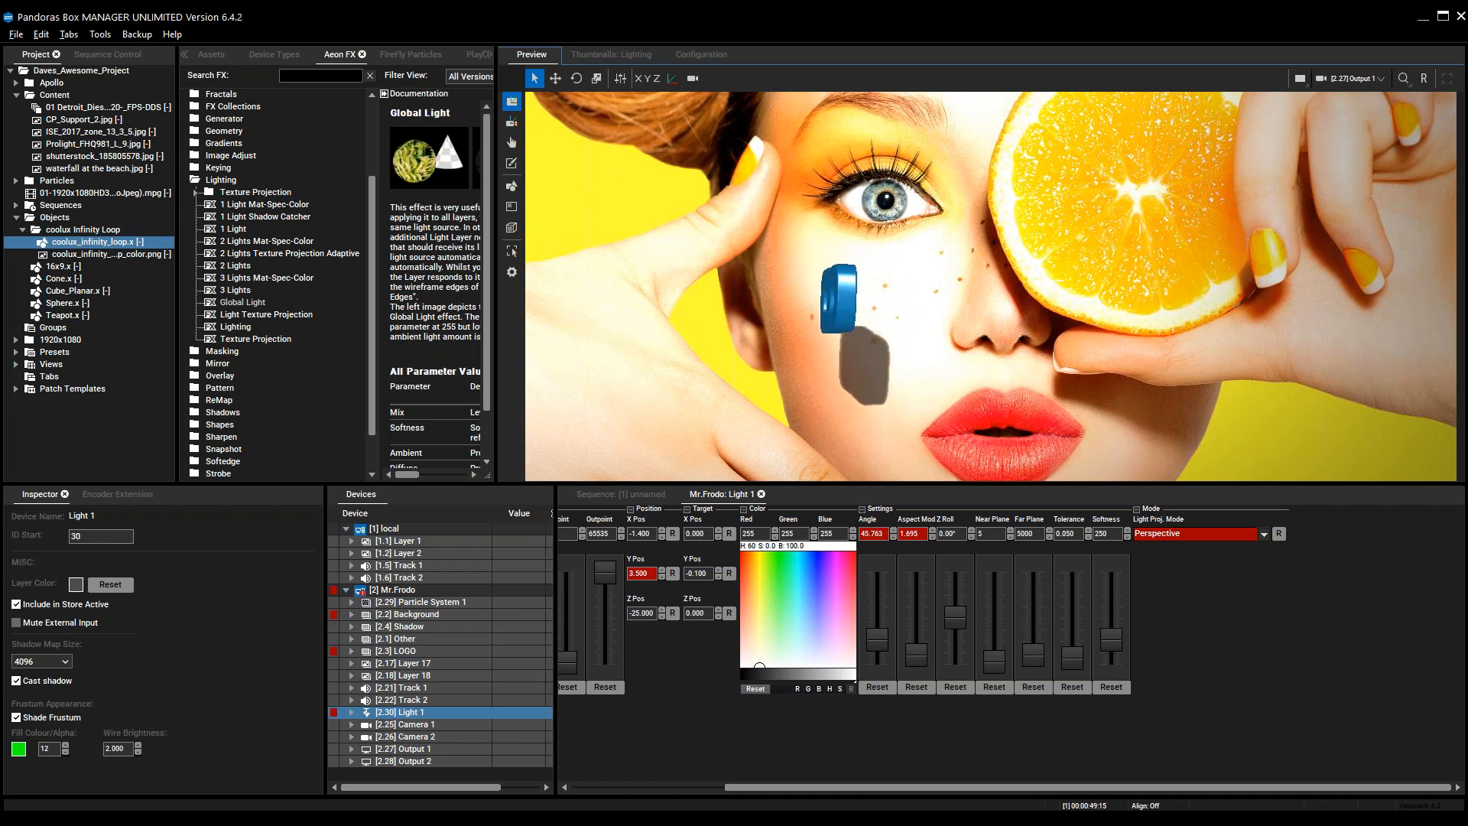
# Return to the sequence timeline and zoom the Output 1 preview out to see the composition
pyautogui.click(613, 494)
pyautogui.click(1404, 78)
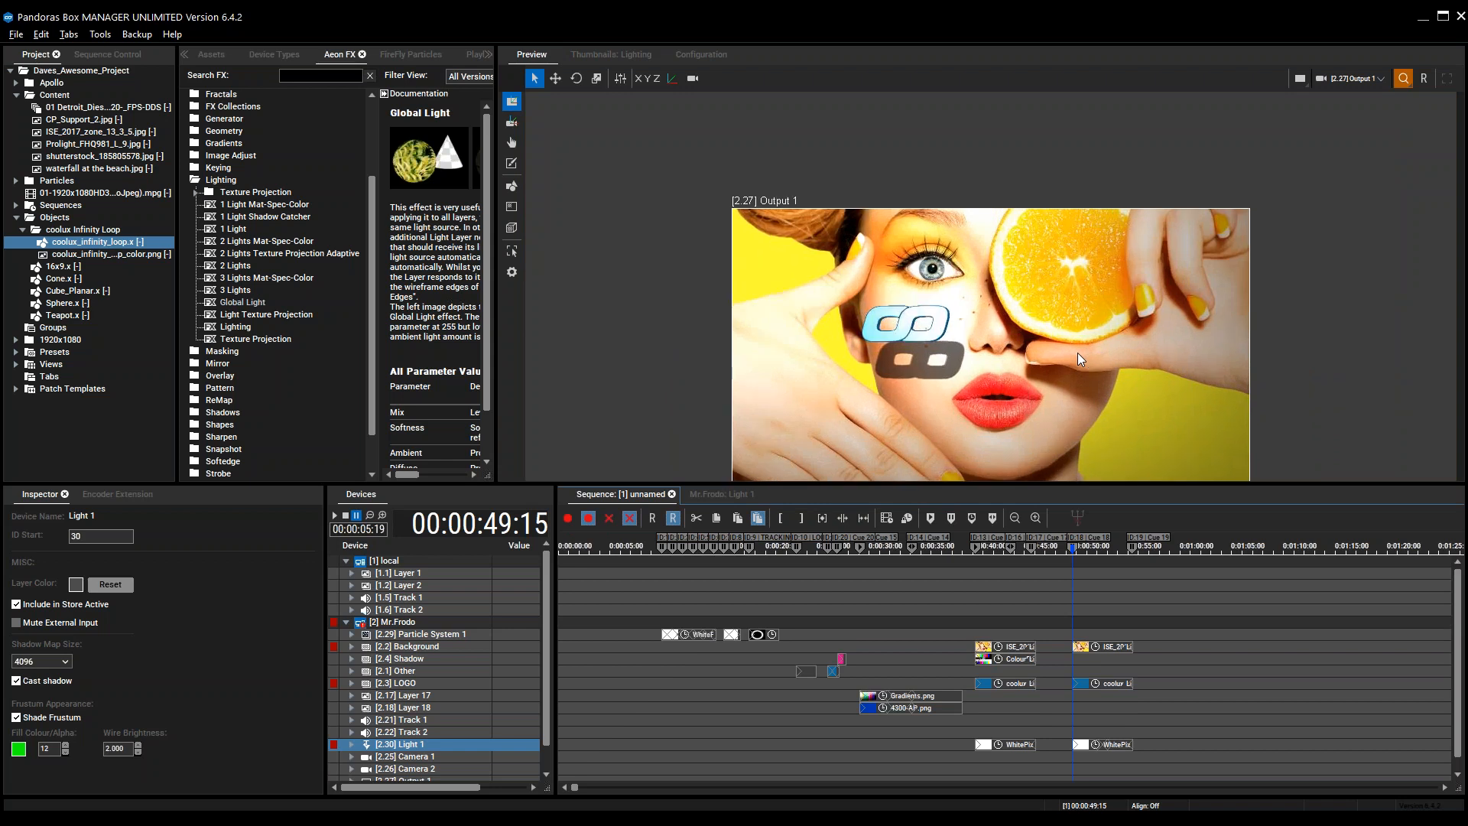
pyautogui.click(1374, 78)
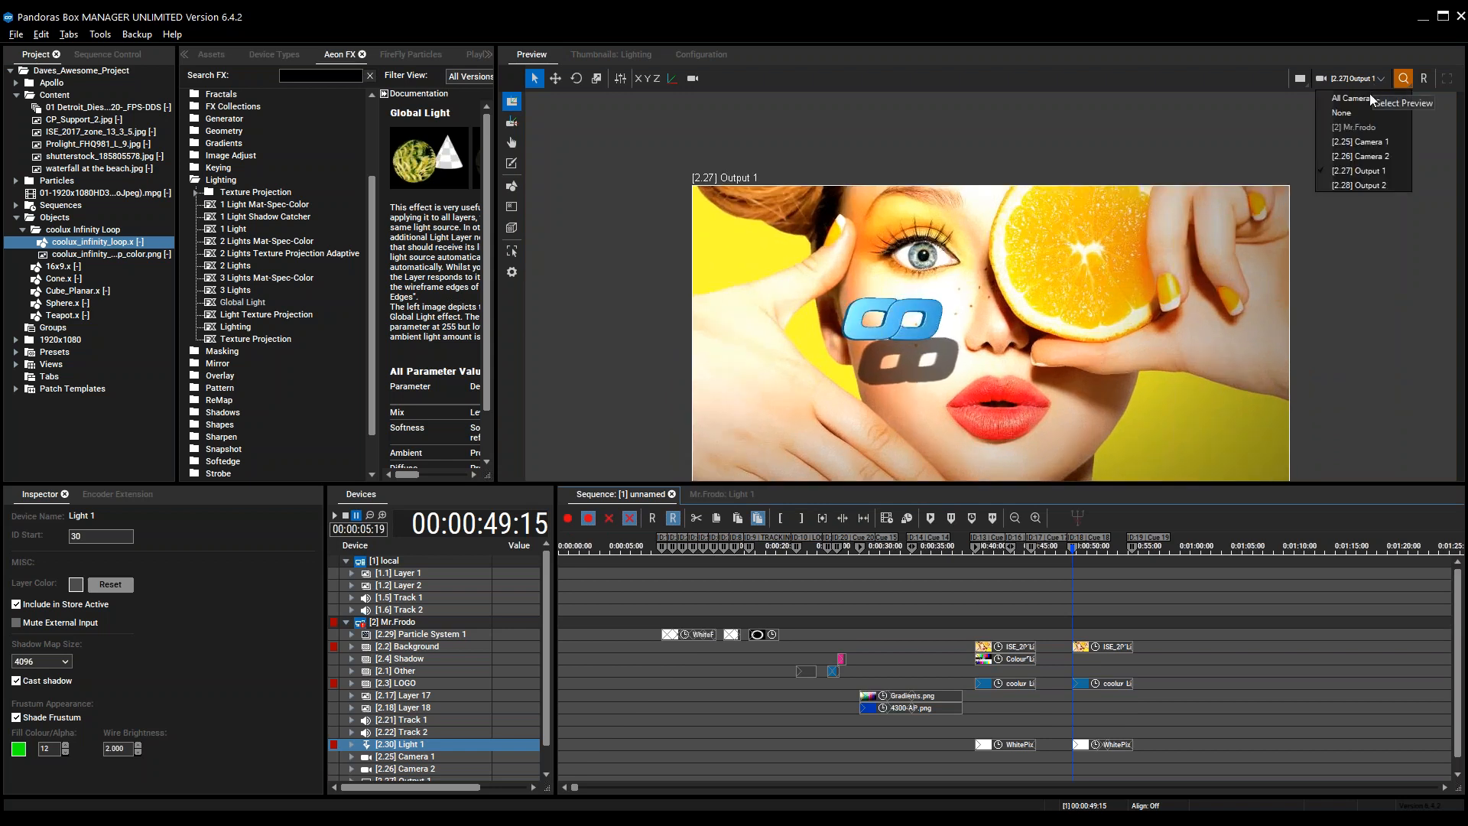
pyautogui.click(1248, 342)
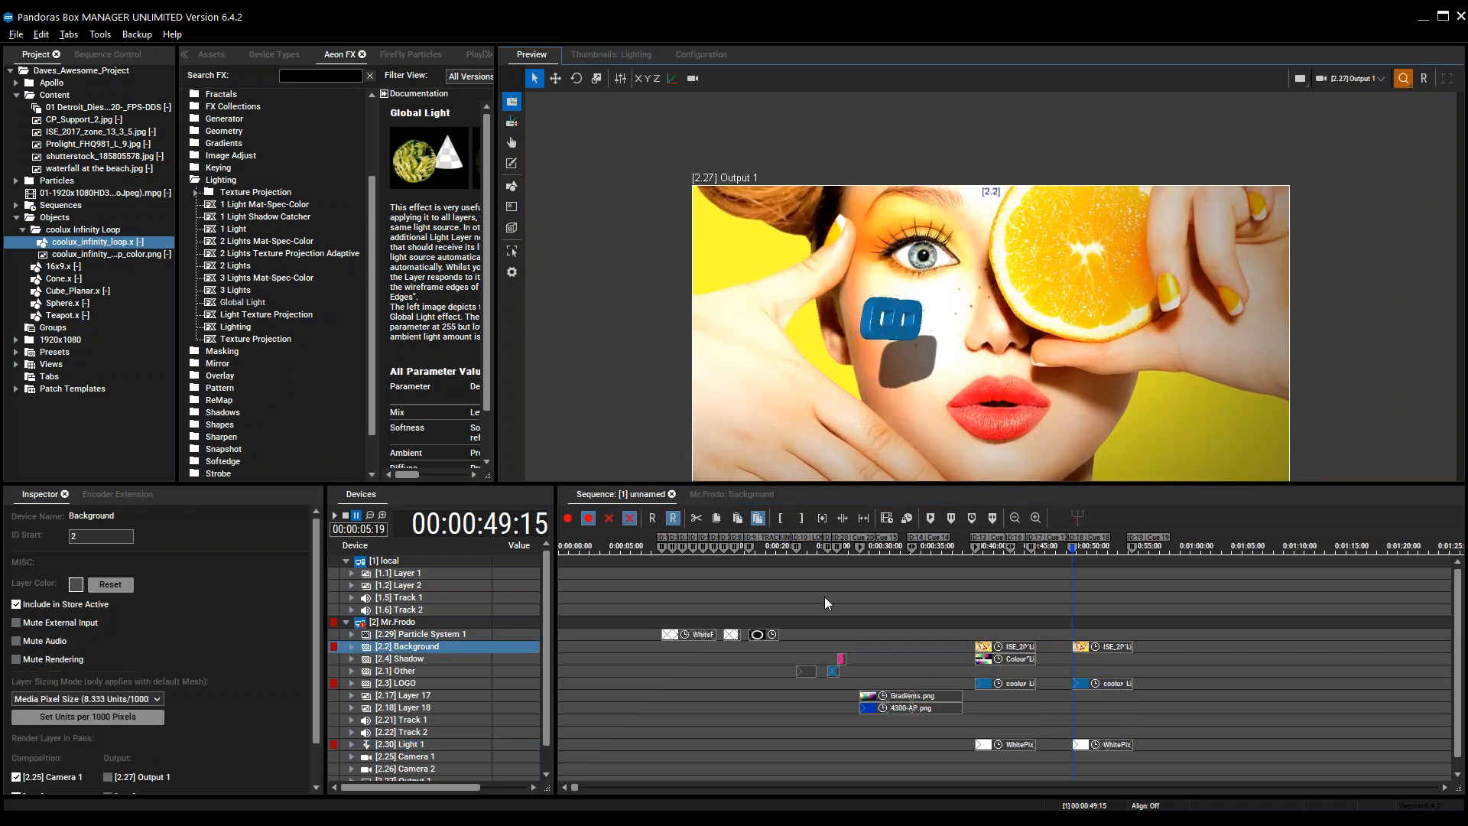
# Raise Light 1's Y position to 14.000 with the whole Output 1 image in view
pyautogui.click(400, 744)
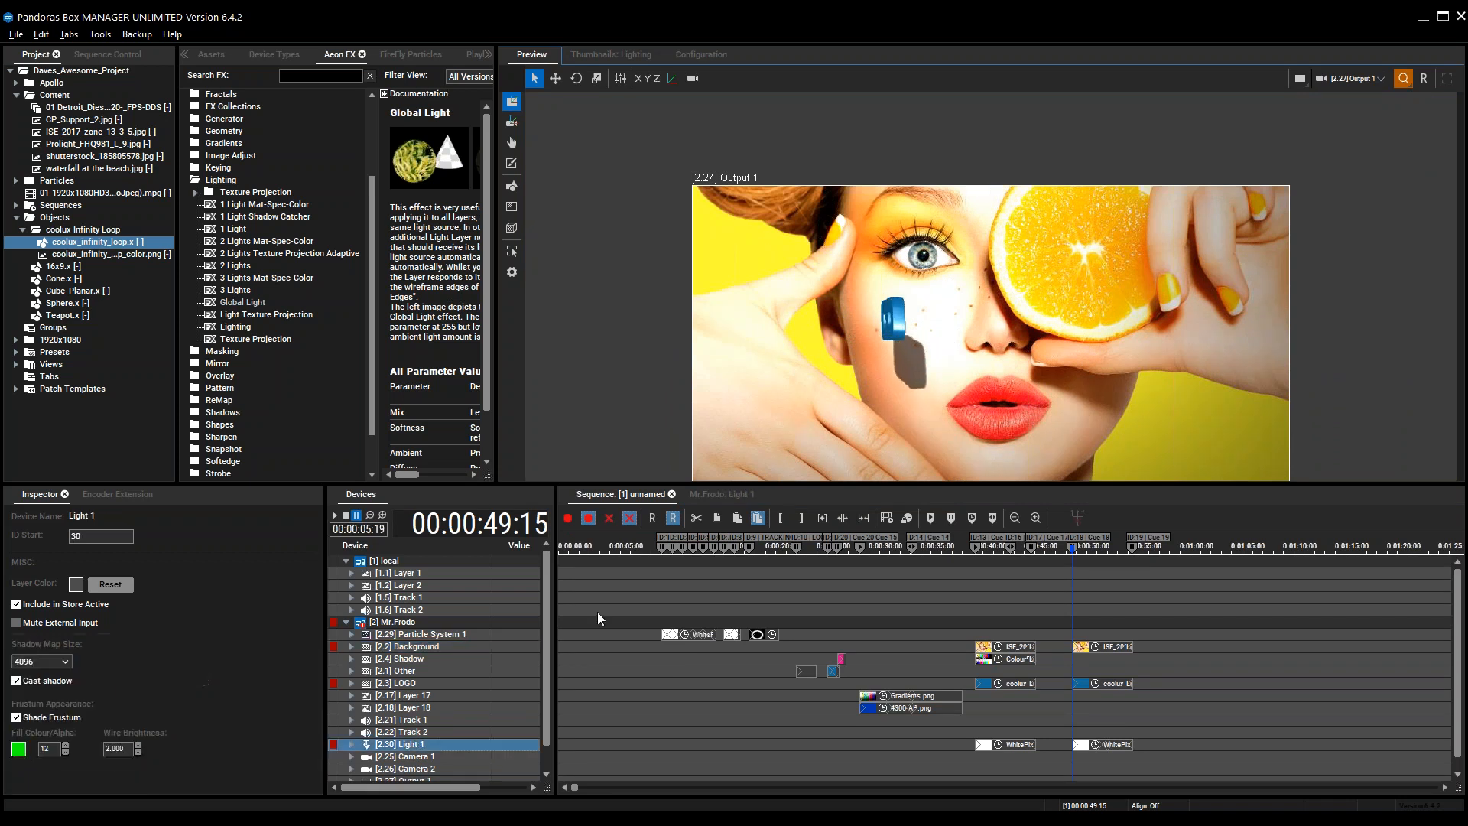
pyautogui.click(719, 494)
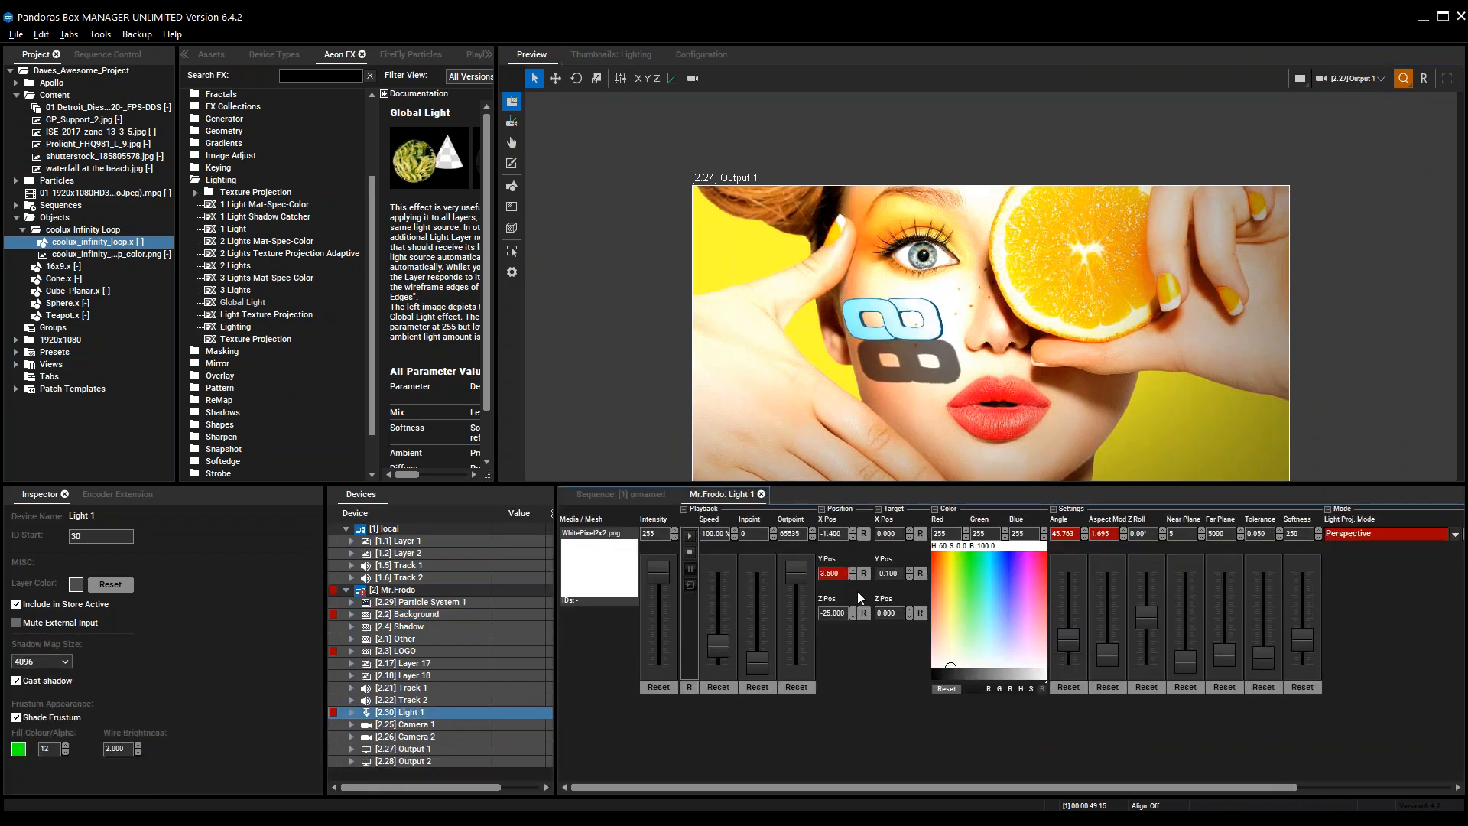
pyautogui.moveTo(837, 574); pyautogui.dragTo(956, 376)
pyautogui.moveTo(957, 376); pyautogui.dragTo(970, 334, button='middle')
pyautogui.moveTo(835, 564)
pyautogui.mouseDown()
pyautogui.moveTo(839, 594)
pyautogui.moveTo(838, 570)
pyautogui.mouseUp()
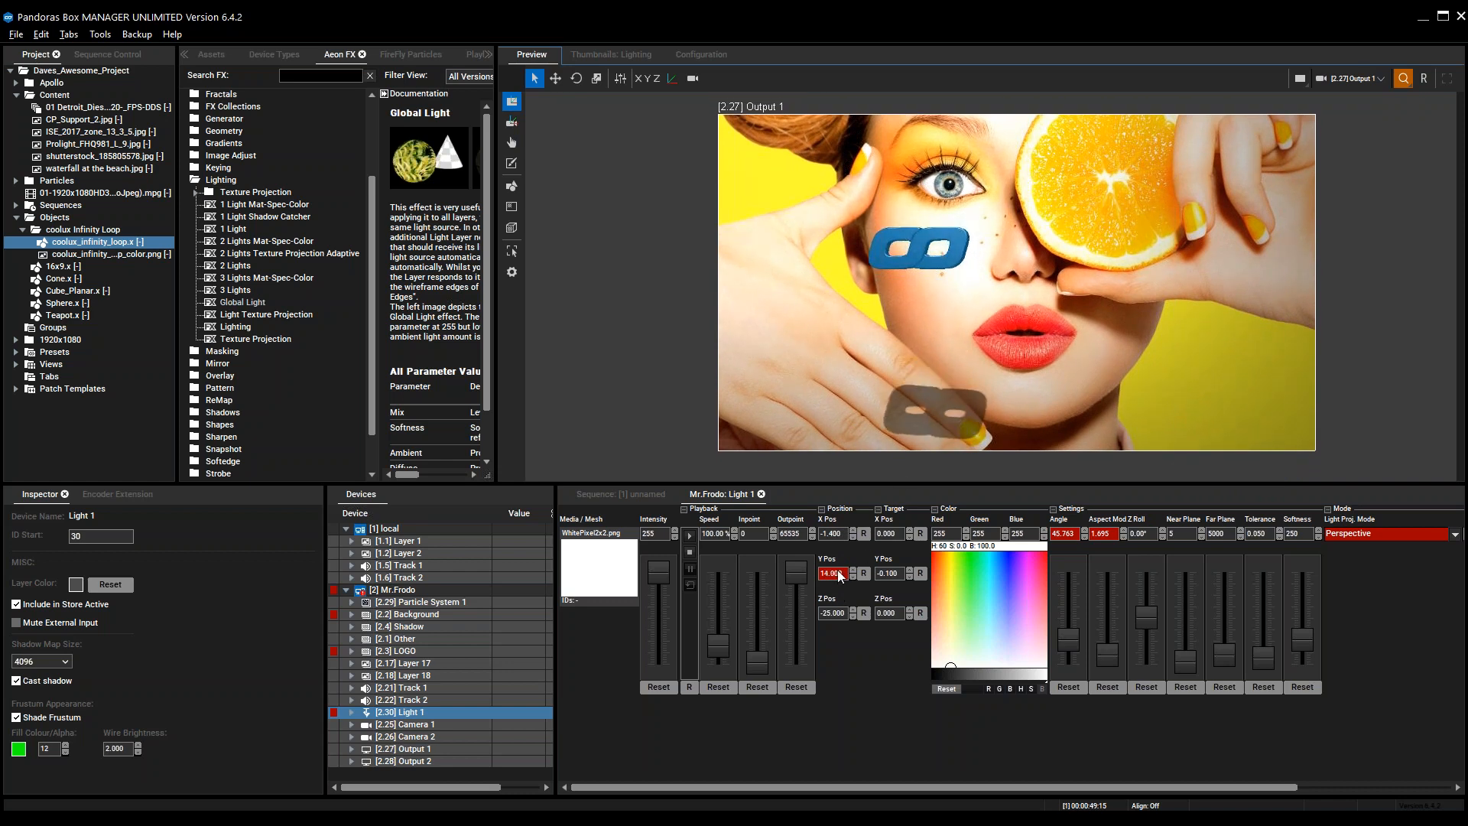
# With All Cameras showing the light frustum, set Light 1's Y position to 13.600, Angle to 53.390 and Aspect Mod to 1.356
pyautogui.click(1372, 80)
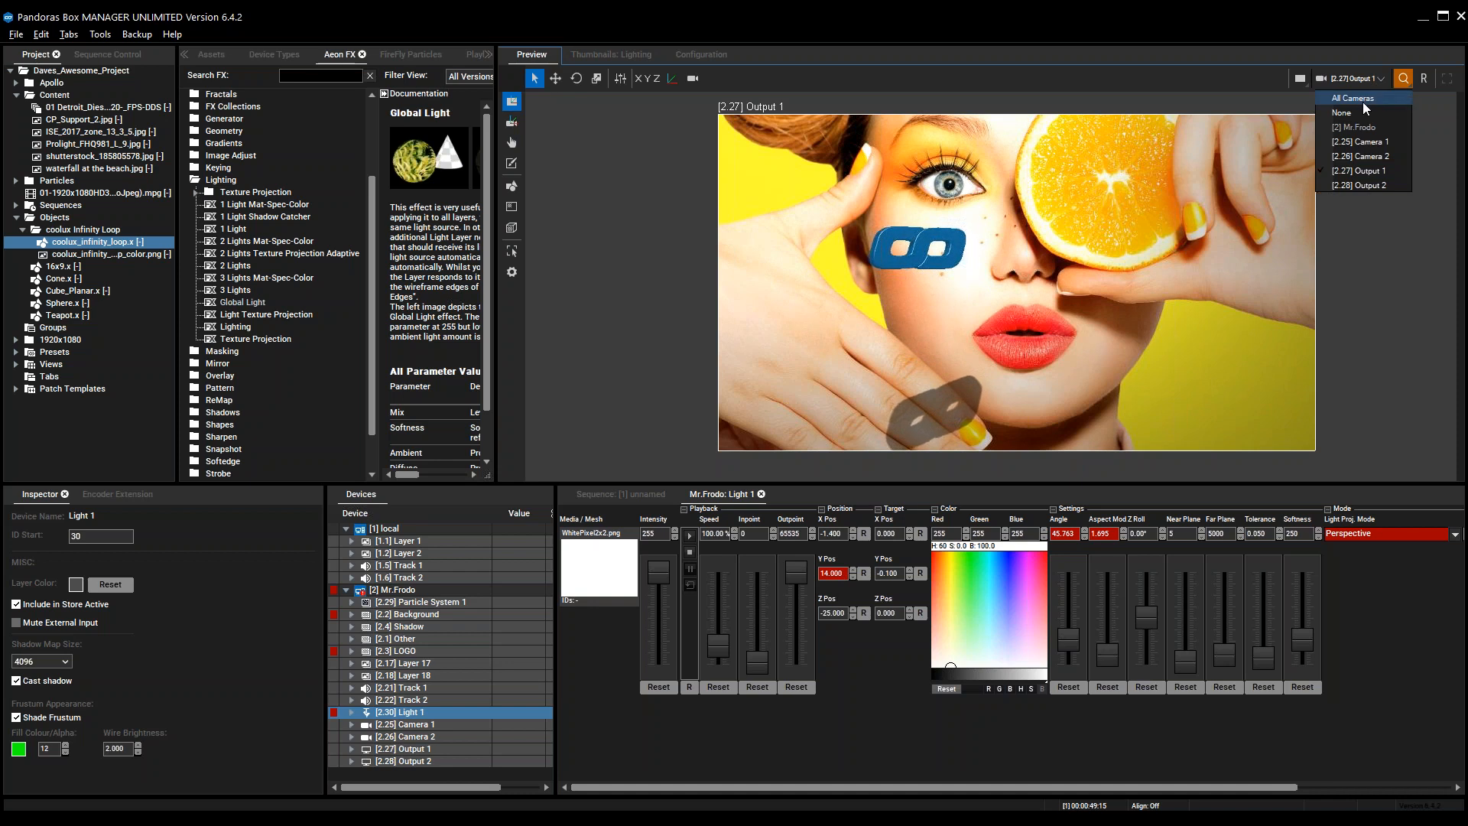
pyautogui.click(1362, 102)
pyautogui.scroll(-5, 1285, 344)
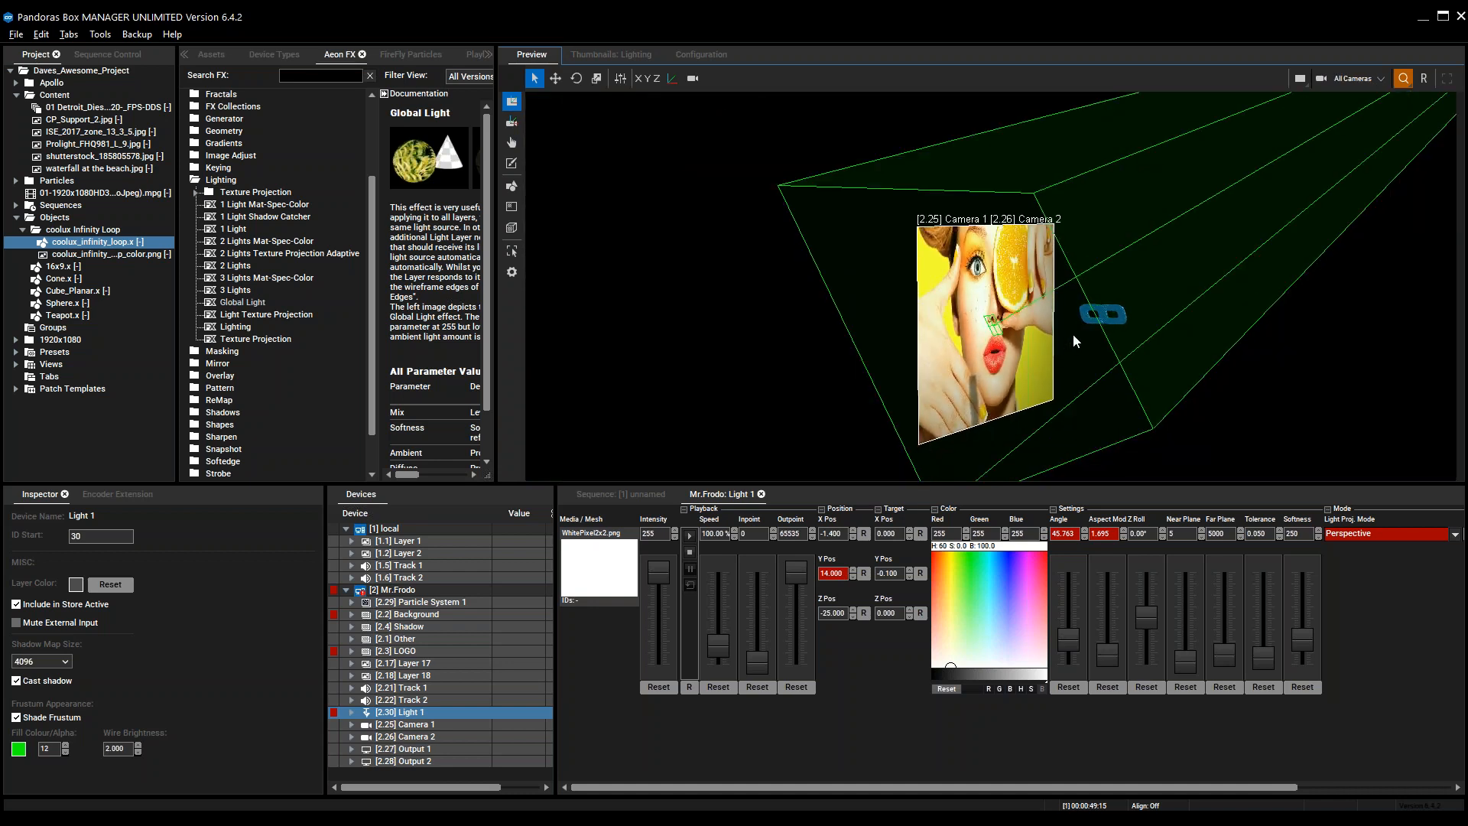
pyautogui.moveTo(1076, 332); pyautogui.dragTo(1054, 333, button='middle')
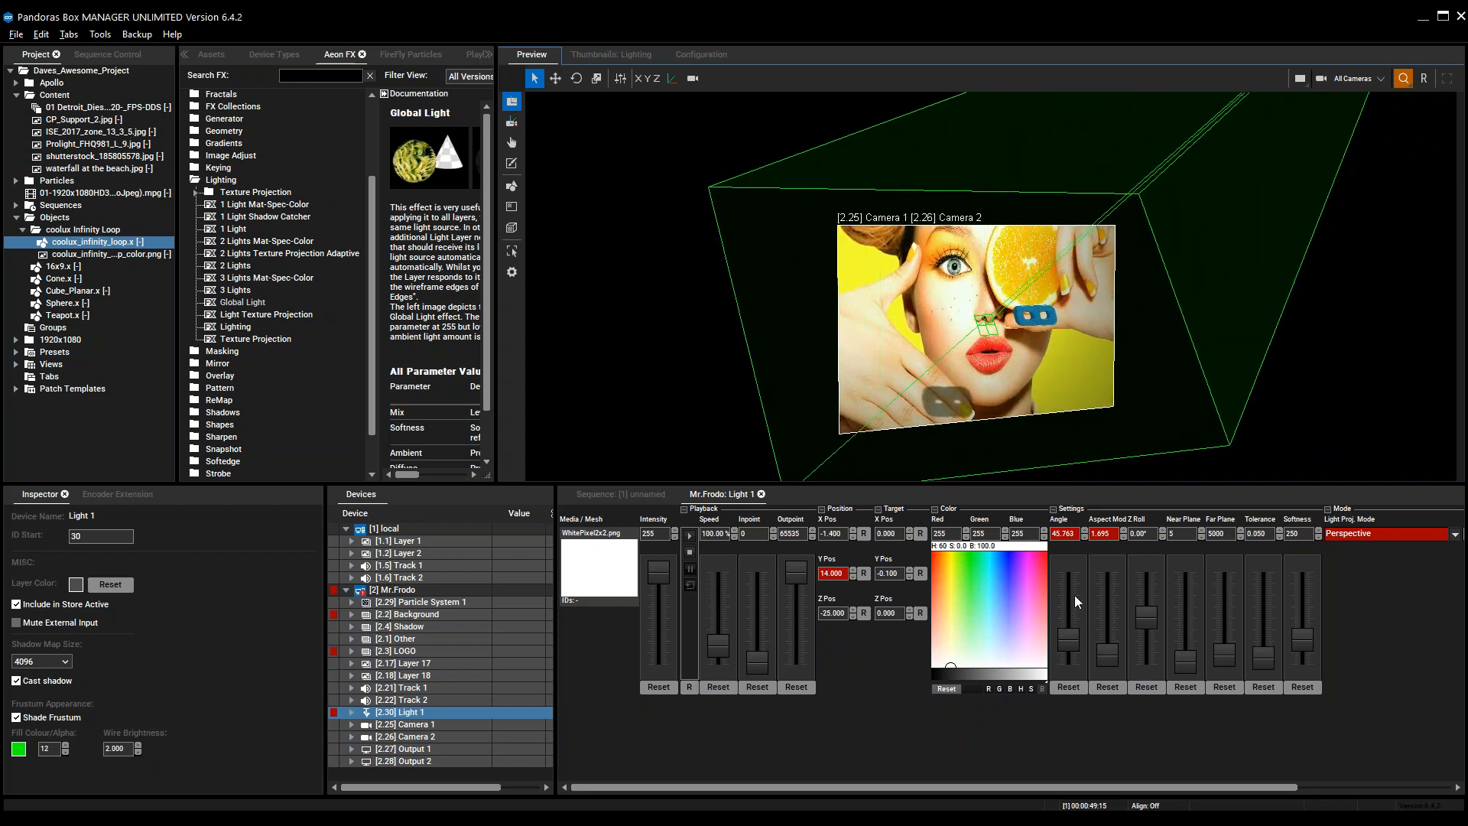
pyautogui.moveTo(833, 575); pyautogui.dragTo(867, 570)
pyautogui.moveTo(1067, 635); pyautogui.dragTo(1177, 676)
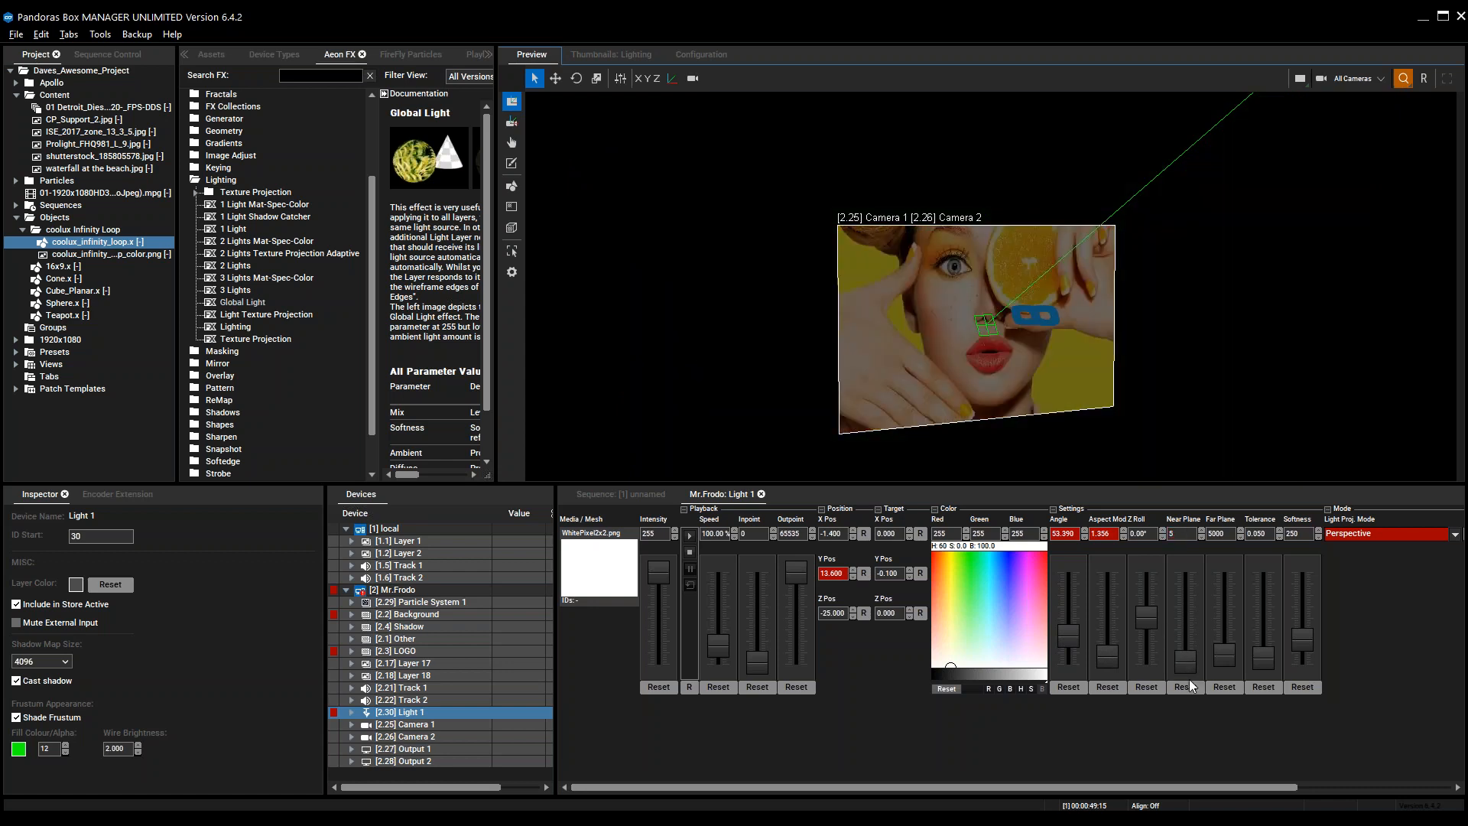
# Reset Light 1's Near Plane, try a different Far Plane, and reset that as well
pyautogui.click(1185, 687)
pyautogui.moveTo(1228, 645); pyautogui.dragTo(1228, 626)
pyautogui.click(1228, 690)
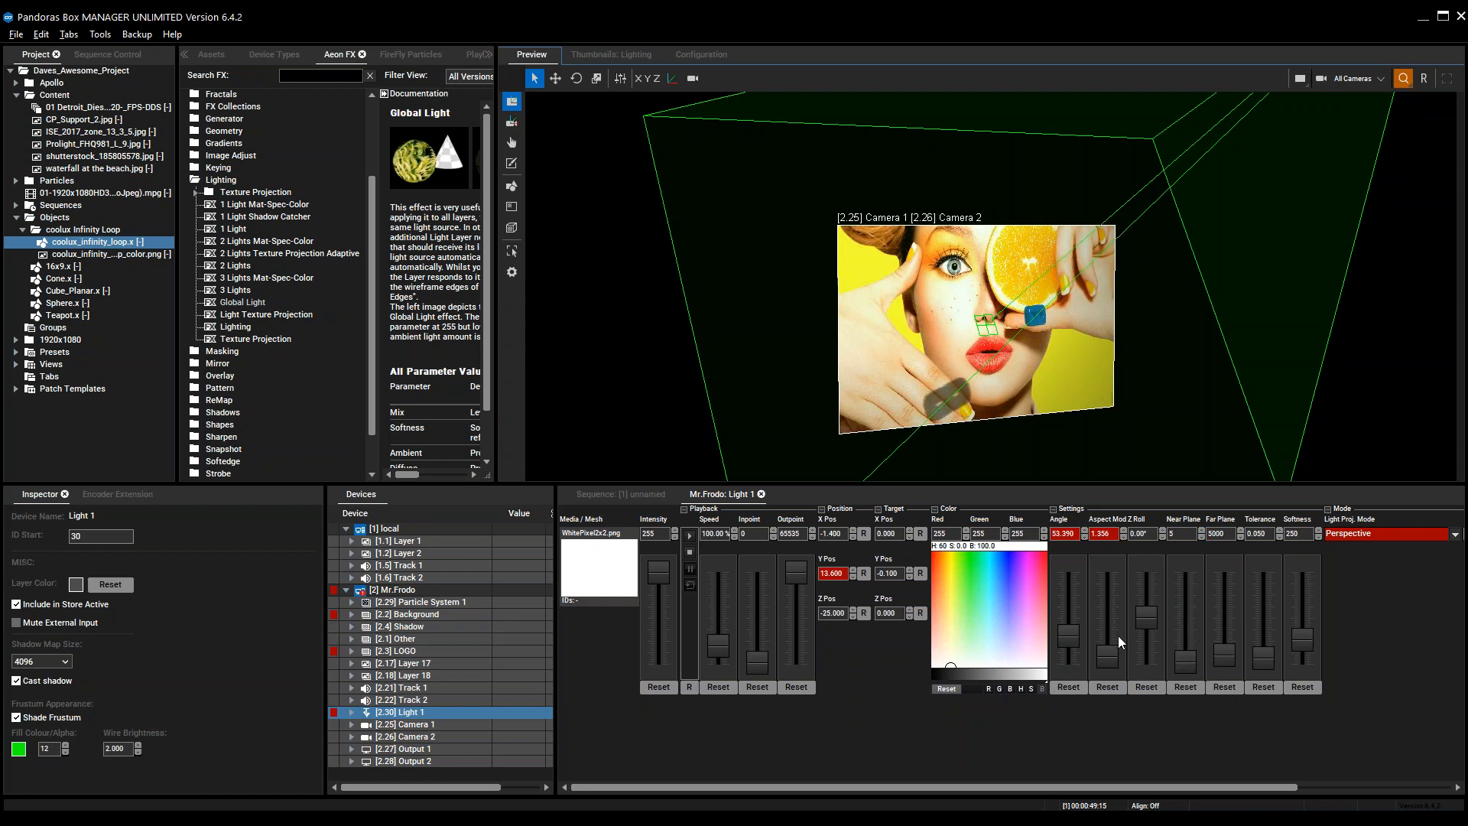
# Bring Light 1 close to the logo at Y position 0.500 and Z position -7.600, and widen its Angle to 86.890
pyautogui.moveTo(837, 613)
pyautogui.mouseDown()
pyautogui.moveTo(838, 533)
pyautogui.moveTo(852, 682)
pyautogui.moveTo(837, 586)
pyautogui.mouseUp()
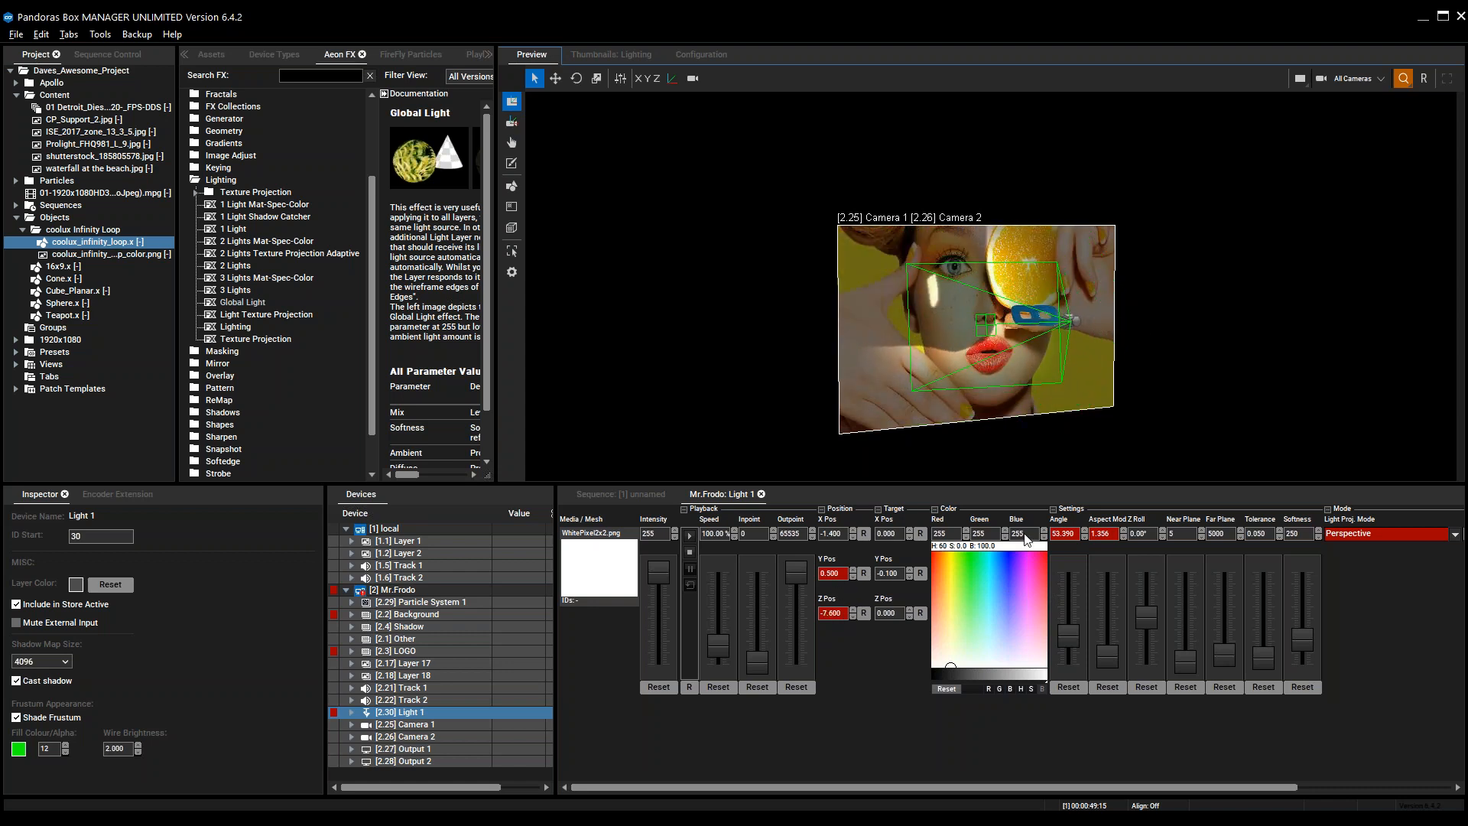
pyautogui.moveTo(1072, 530); pyautogui.dragTo(1066, 469)
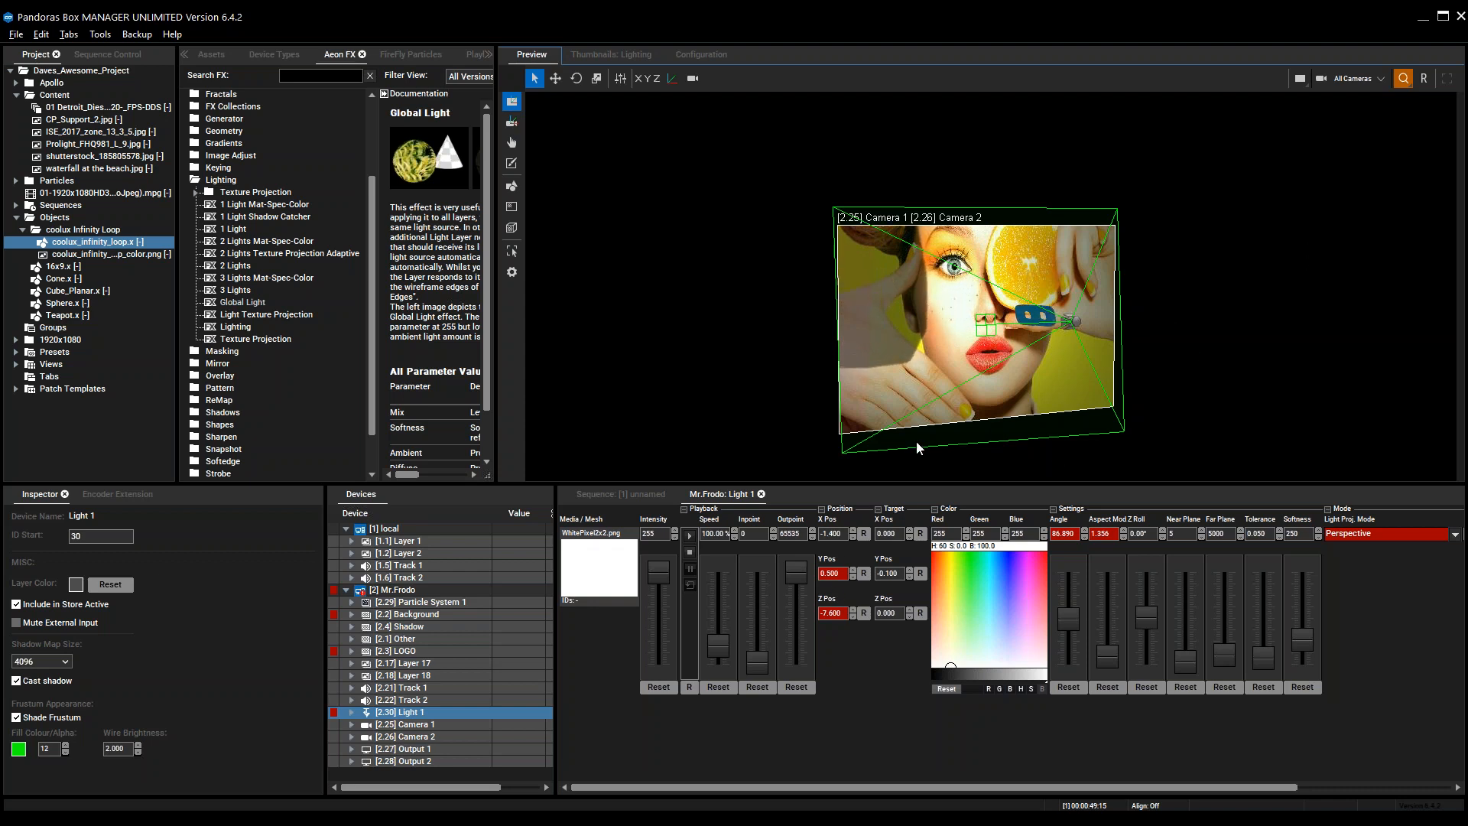
# In the Output 1 view, set Light 1's Y position to 0.800 and its X position to -2.700
pyautogui.click(1355, 81)
pyautogui.click(1374, 173)
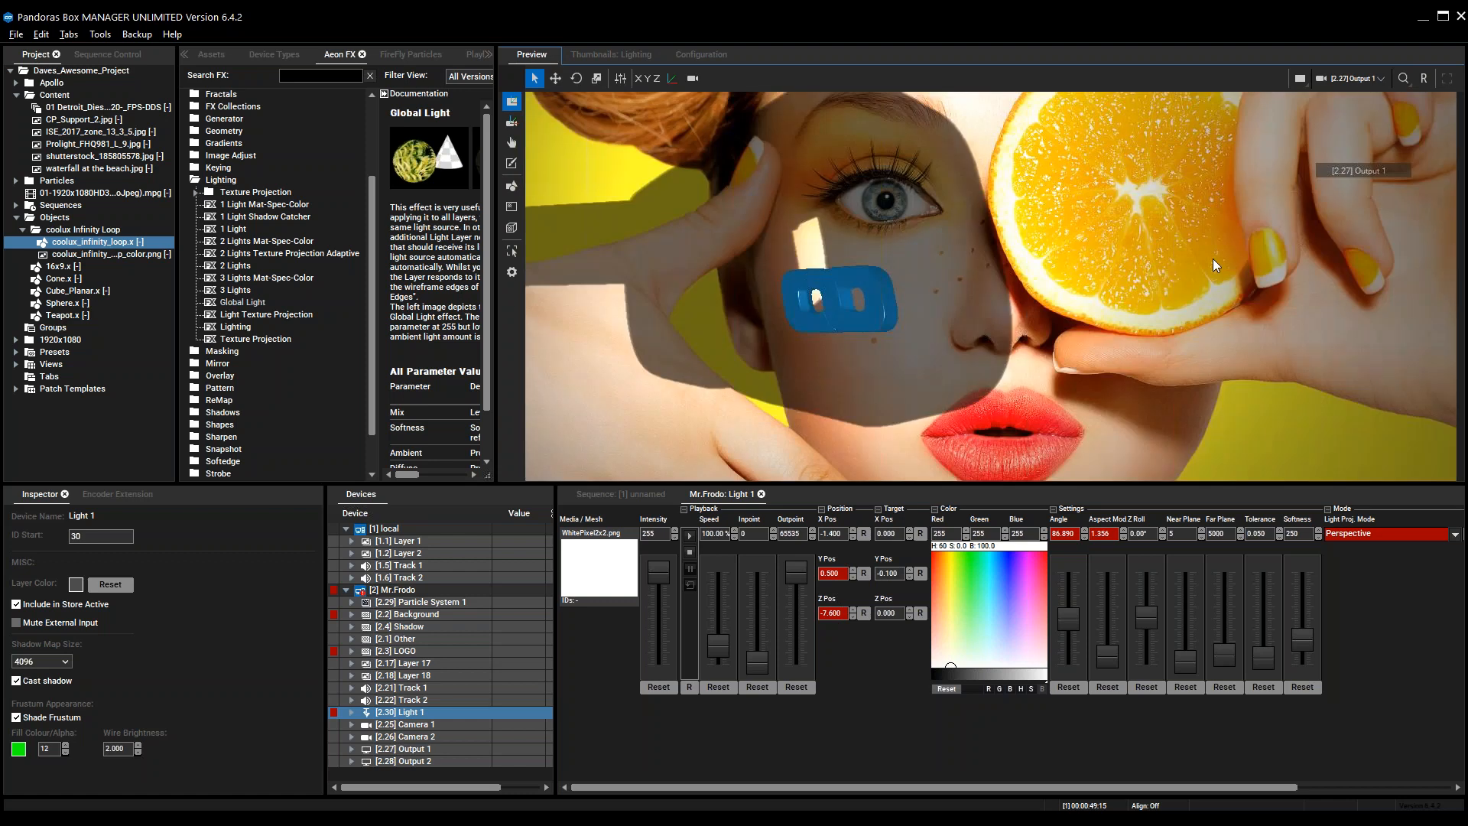
pyautogui.scroll(4, 838, 569)
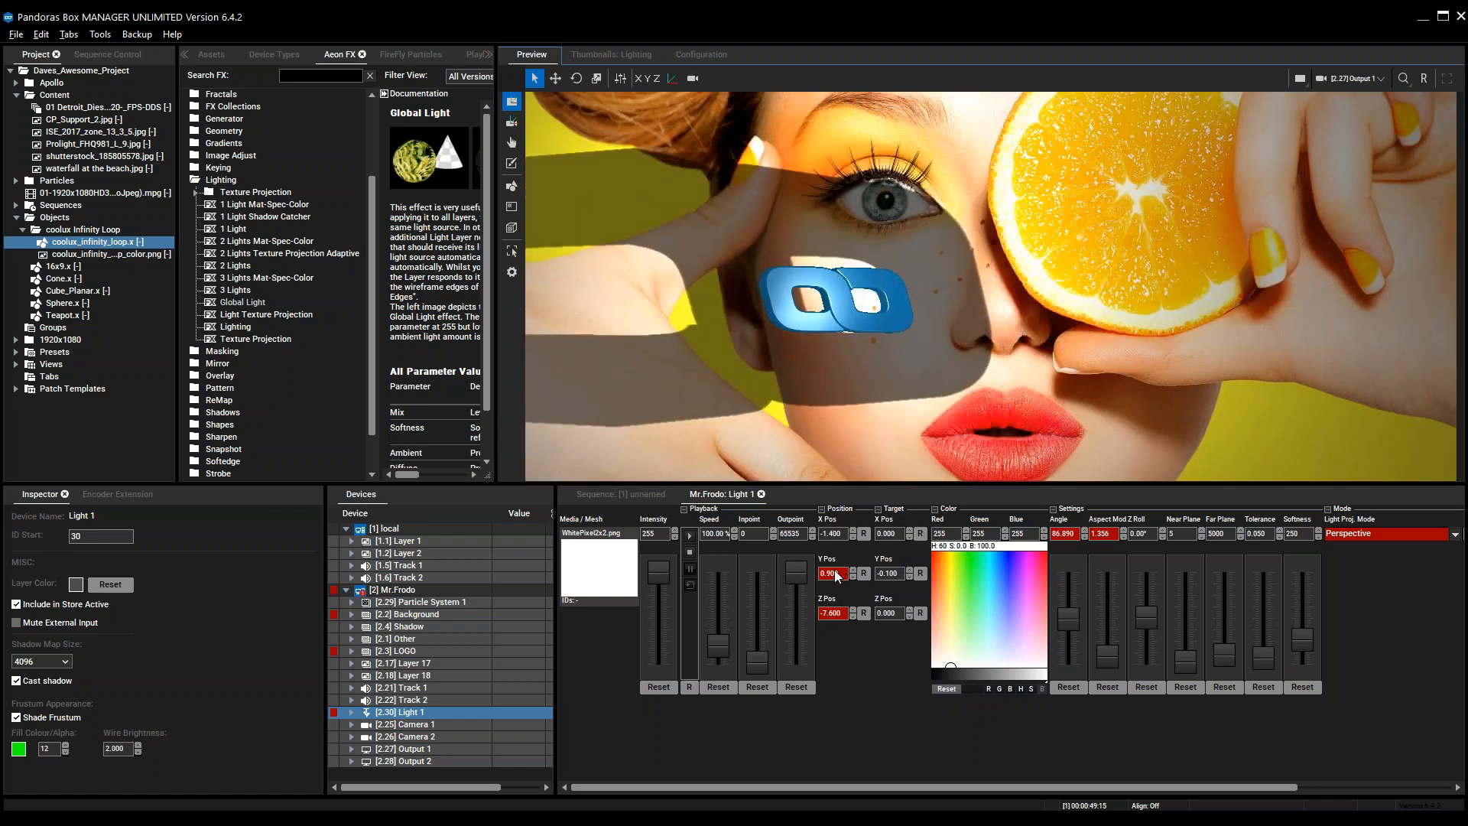
pyautogui.scroll(-1, 838, 575)
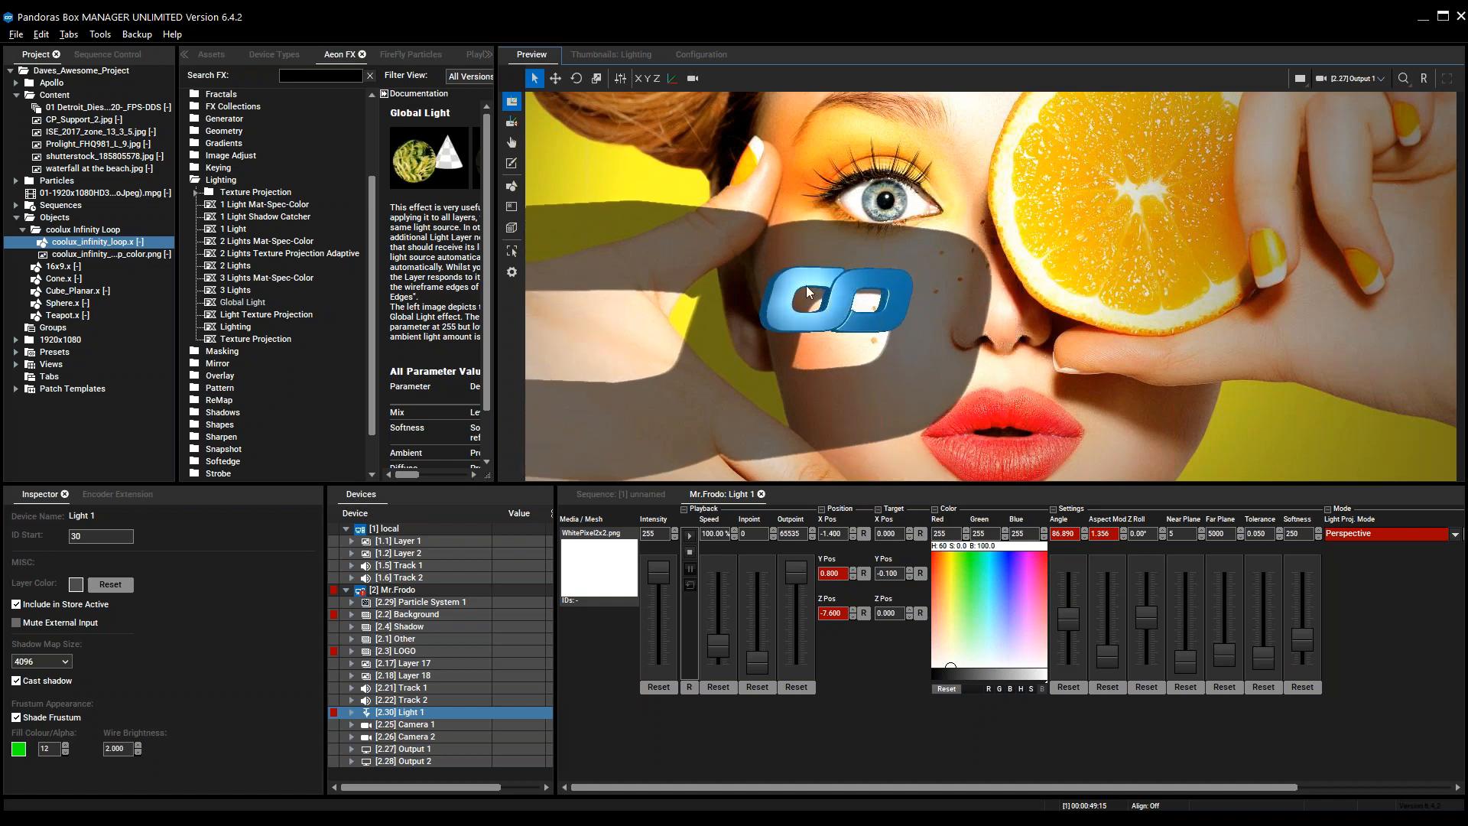
pyautogui.moveTo(829, 533); pyautogui.dragTo(838, 543)
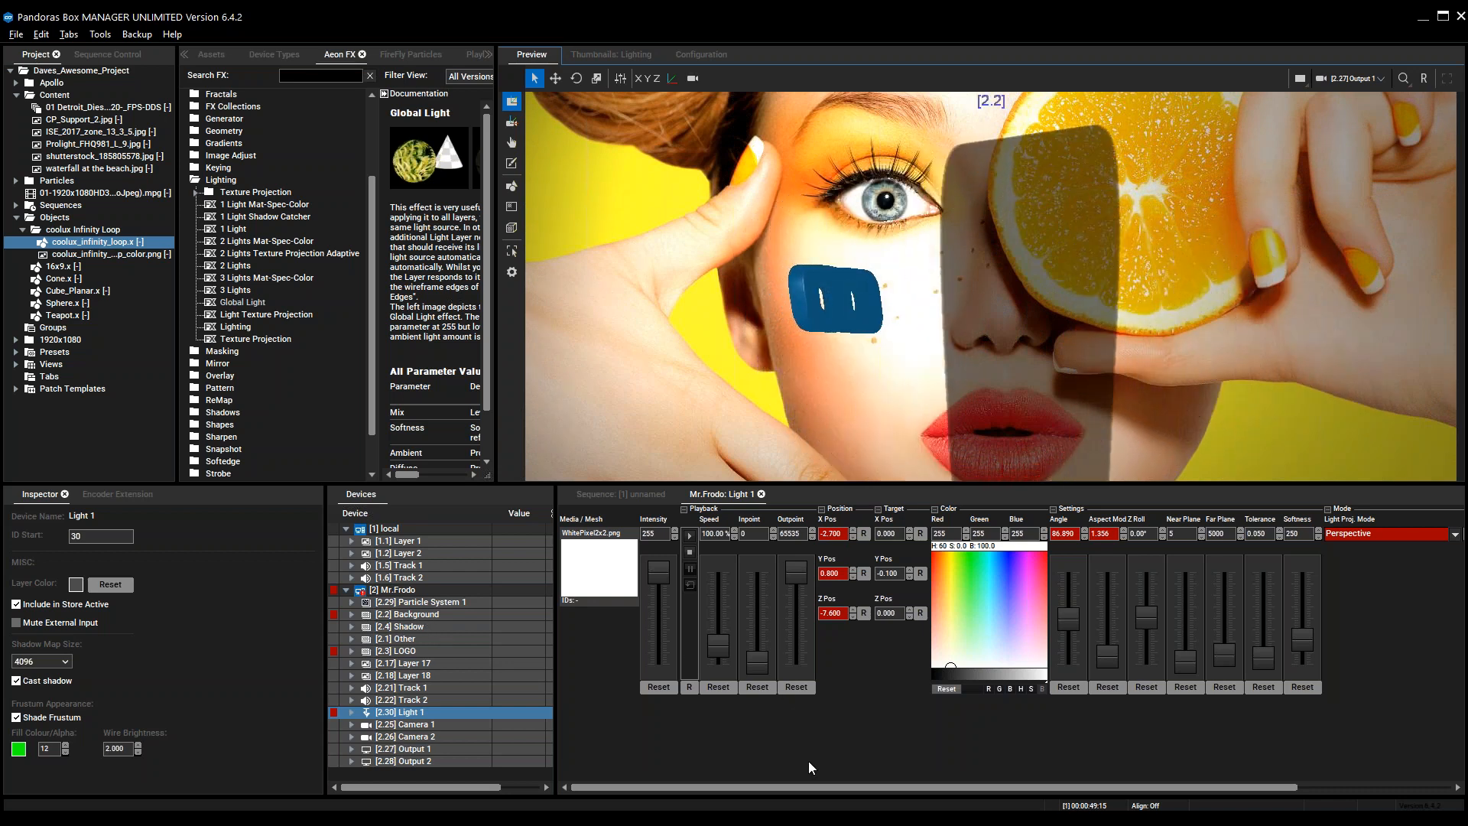
# Set the Background layer's 1 Light effect to Ambient 125, Diffuse 185, Specular 0 and Softness 181
pyautogui.click(407, 615)
pyautogui.moveTo(906, 786); pyautogui.dragTo(1278, 733)
pyautogui.moveTo(1266, 647); pyautogui.dragTo(1270, 597)
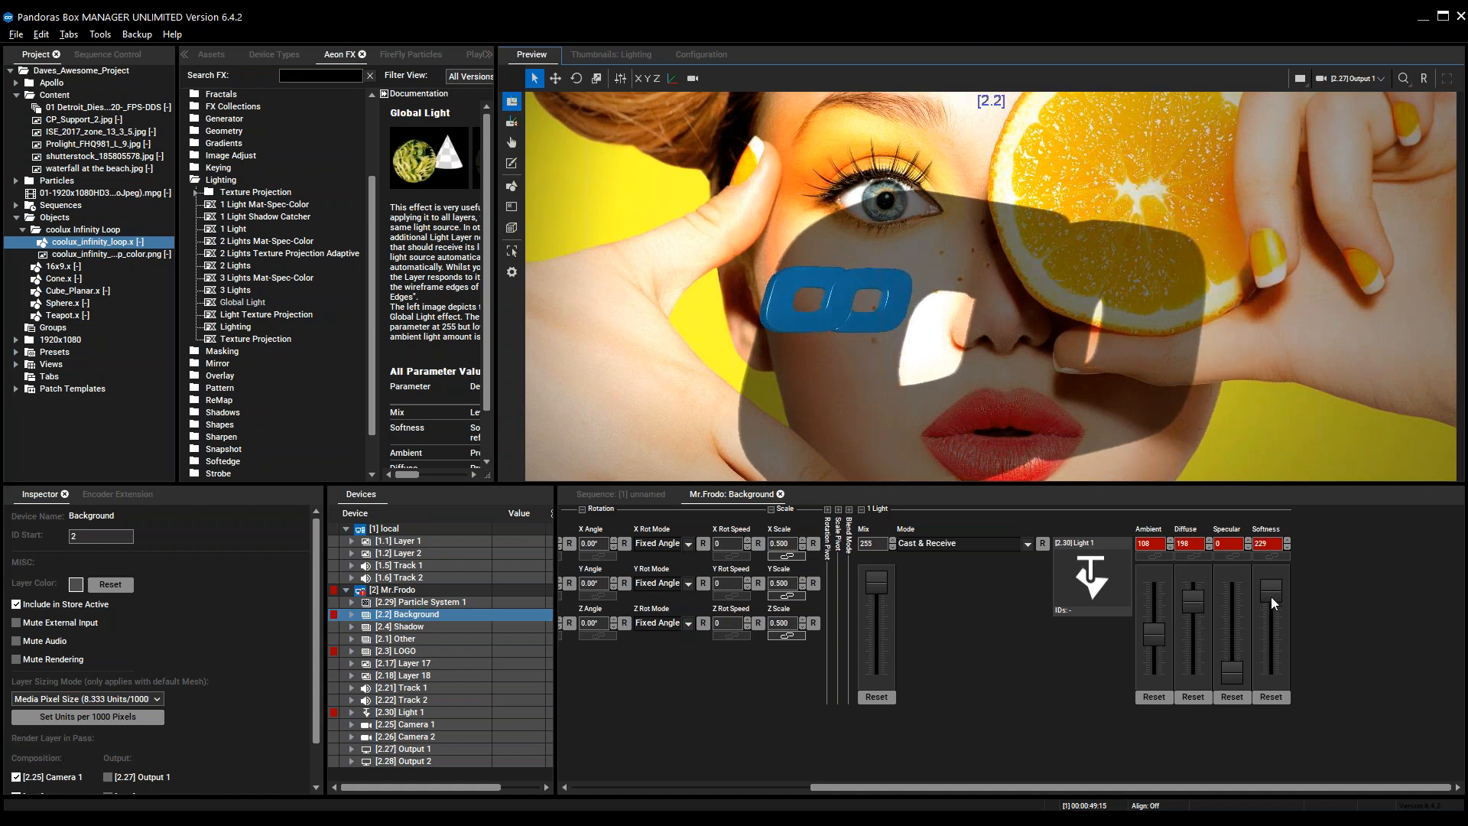
pyautogui.moveTo(1239, 657)
pyautogui.mouseDown()
pyautogui.moveTo(1237, 618)
pyautogui.moveTo(1236, 659)
pyautogui.mouseUp()
pyautogui.moveTo(1196, 600); pyautogui.dragTo(1150, 627)
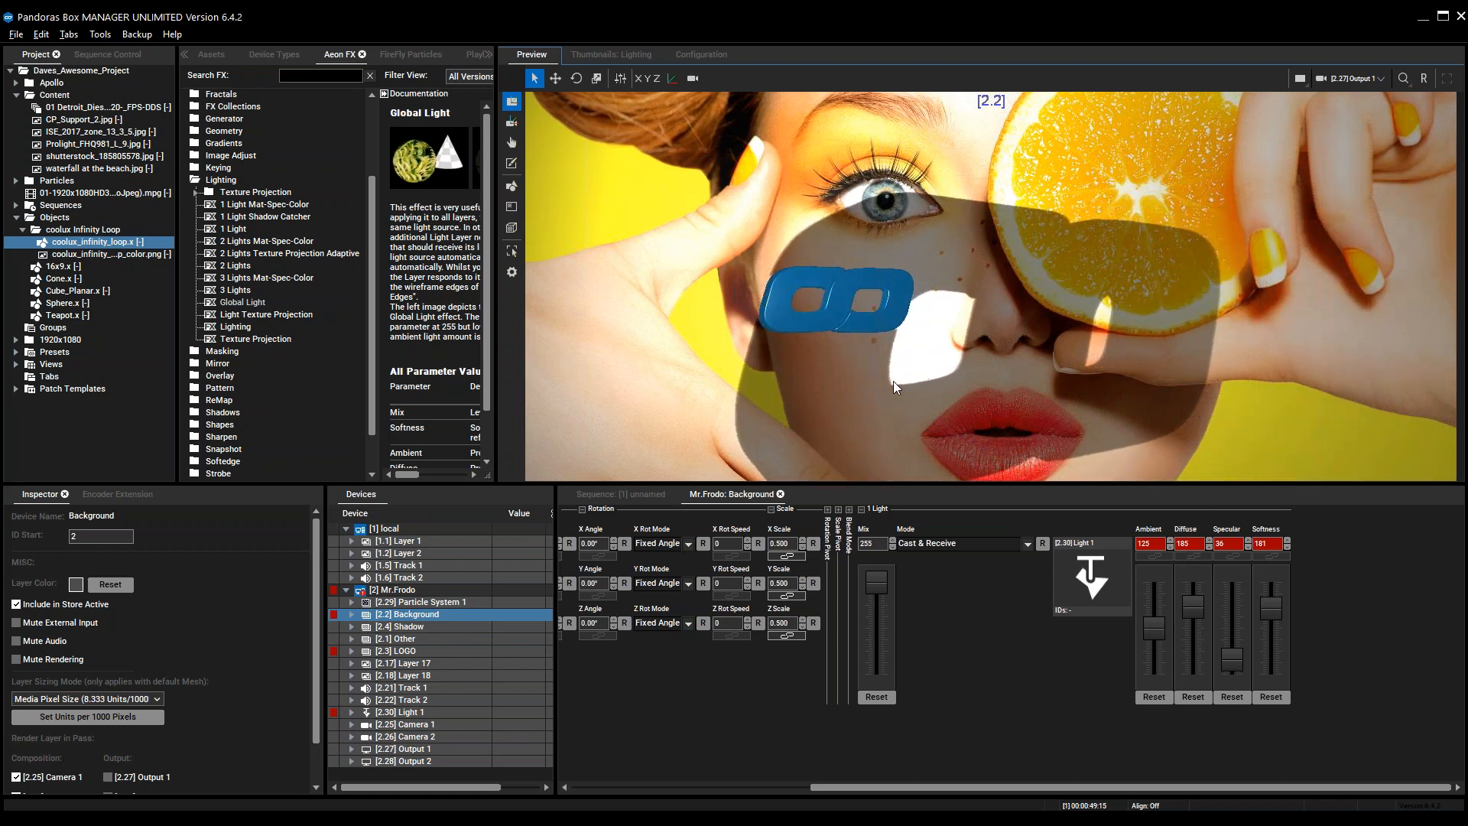
pyautogui.moveTo(1233, 654)
pyautogui.mouseDown()
pyautogui.moveTo(1234, 639)
pyautogui.moveTo(1238, 681)
pyautogui.mouseUp()
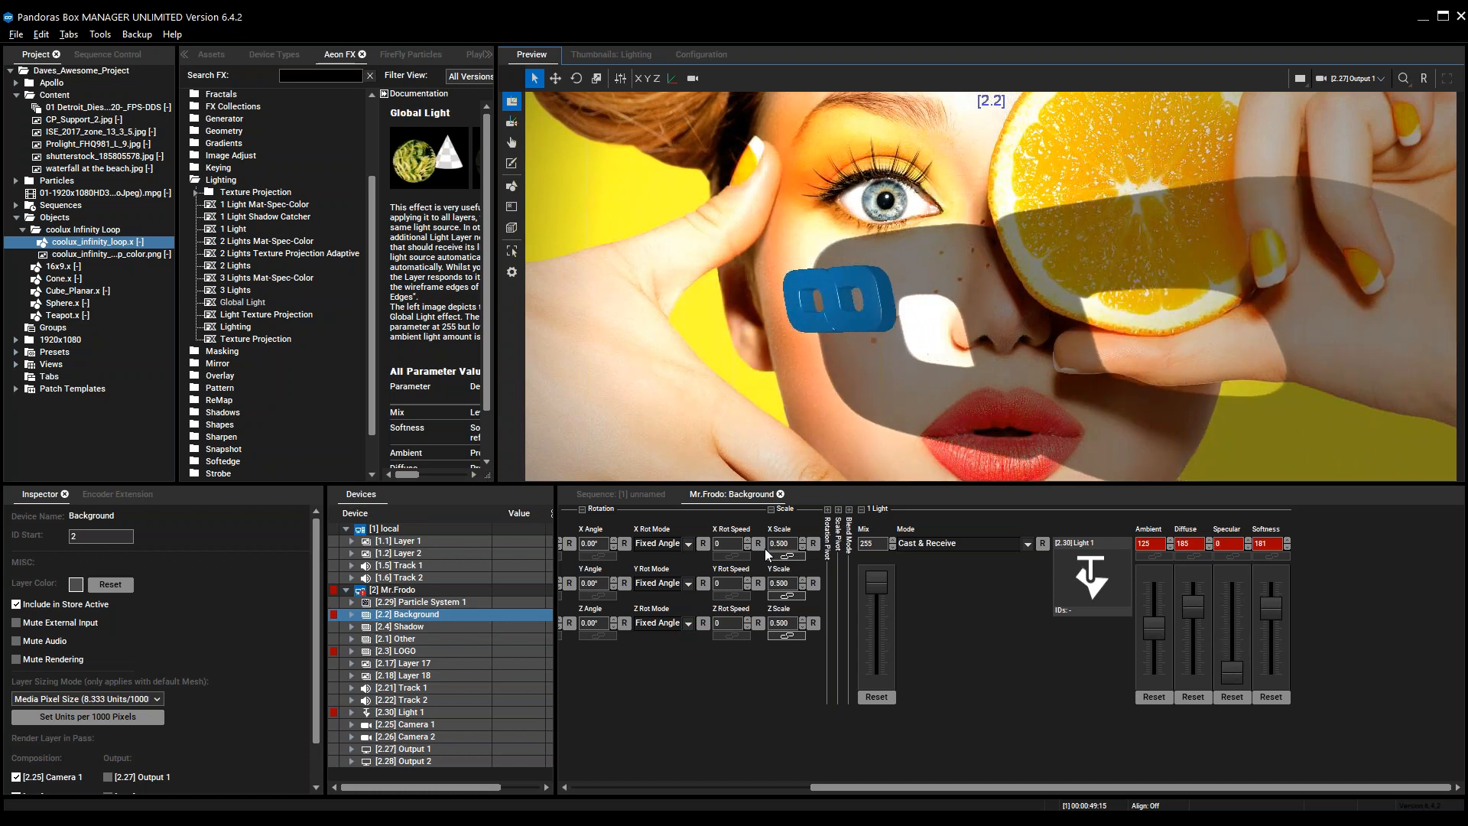
# With All Cameras shown, set Light 1's Z position to -7.900, X position to -1.600 and Angle to 98.890
pyautogui.click(613, 497)
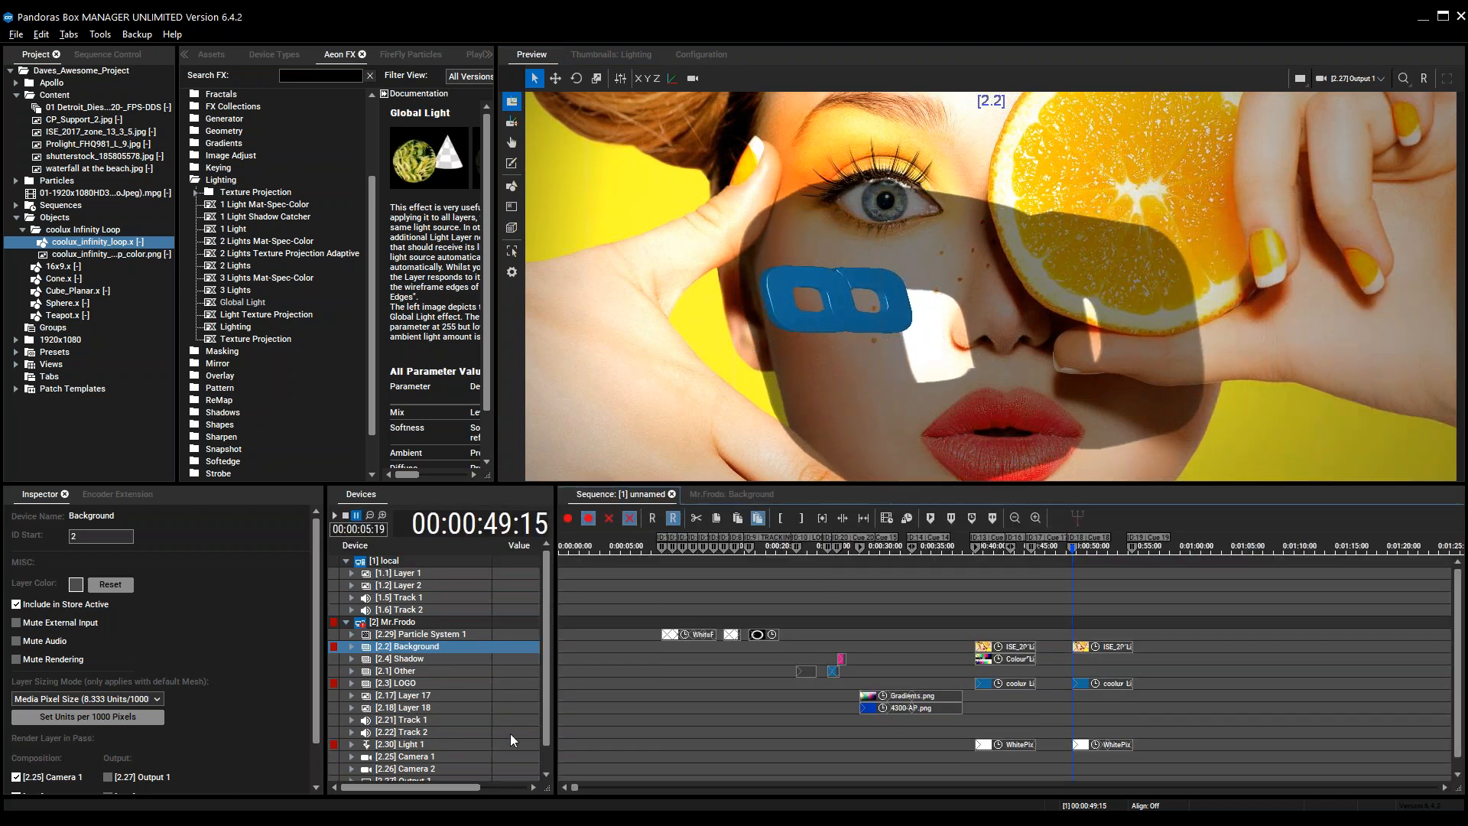
pyautogui.click(408, 746)
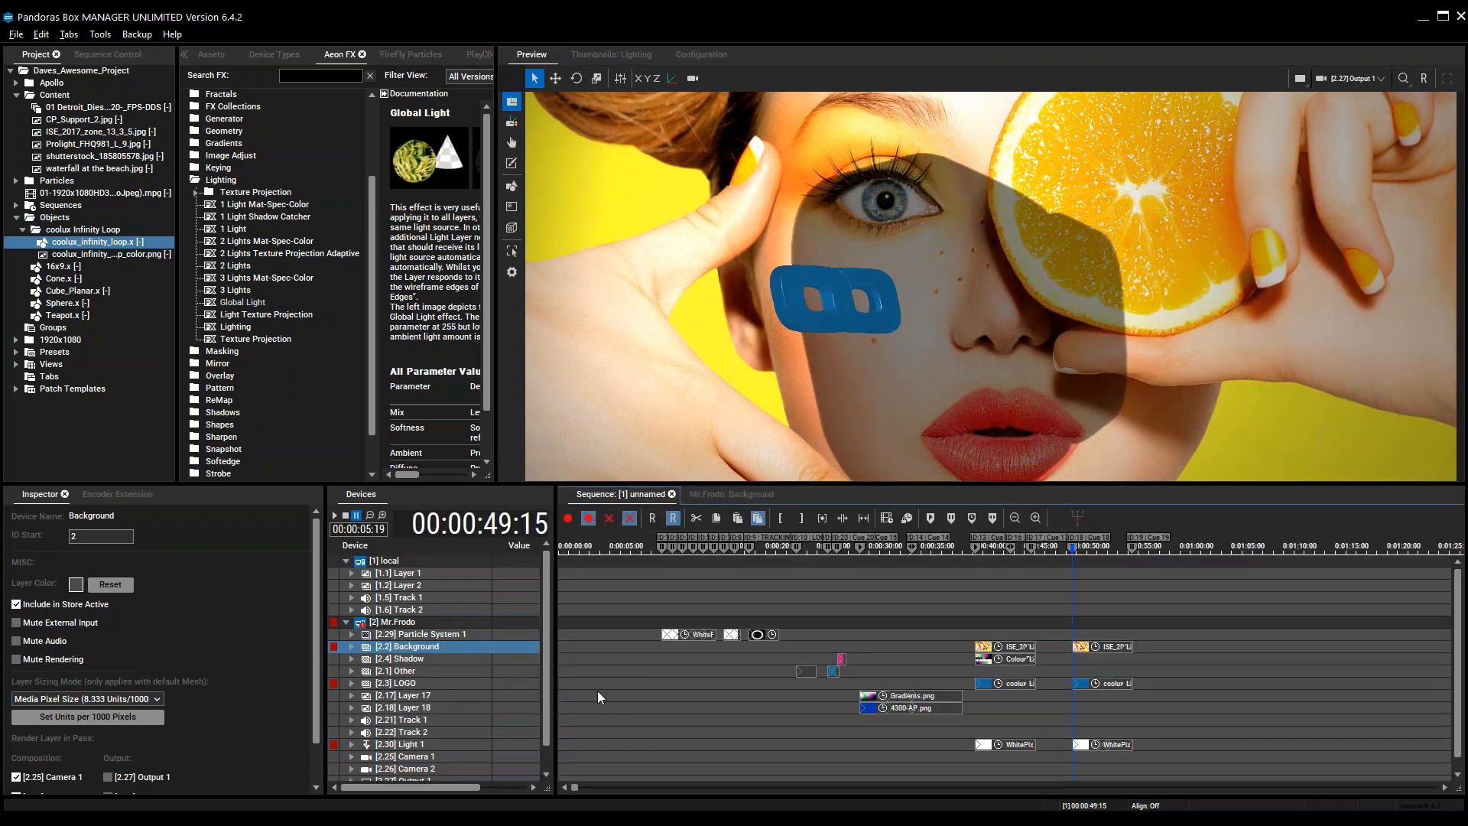
pyautogui.click(718, 498)
pyautogui.click(1362, 78)
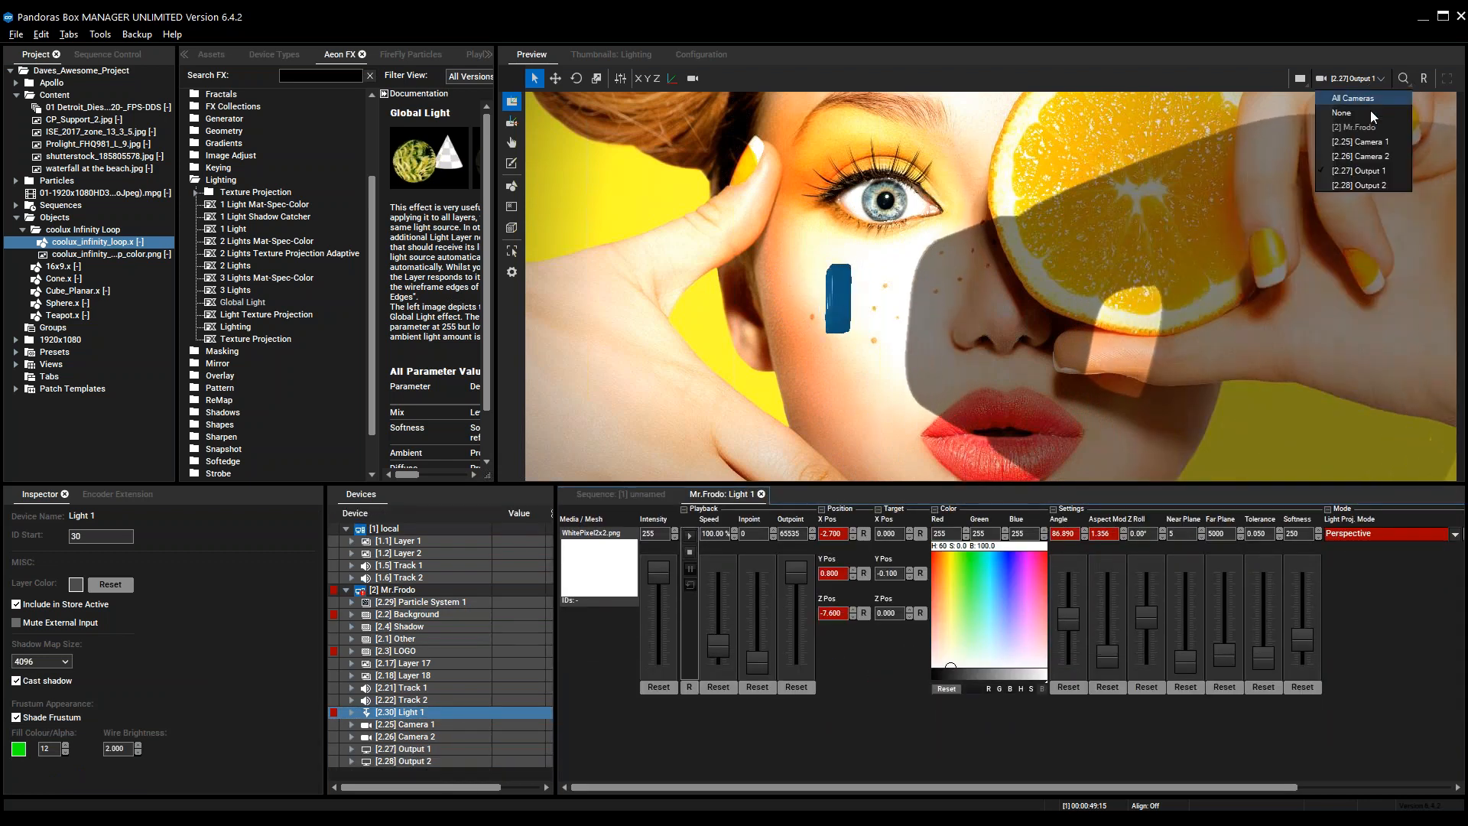
pyautogui.click(1367, 105)
pyautogui.moveTo(1044, 347); pyautogui.dragTo(1068, 396, button='middle')
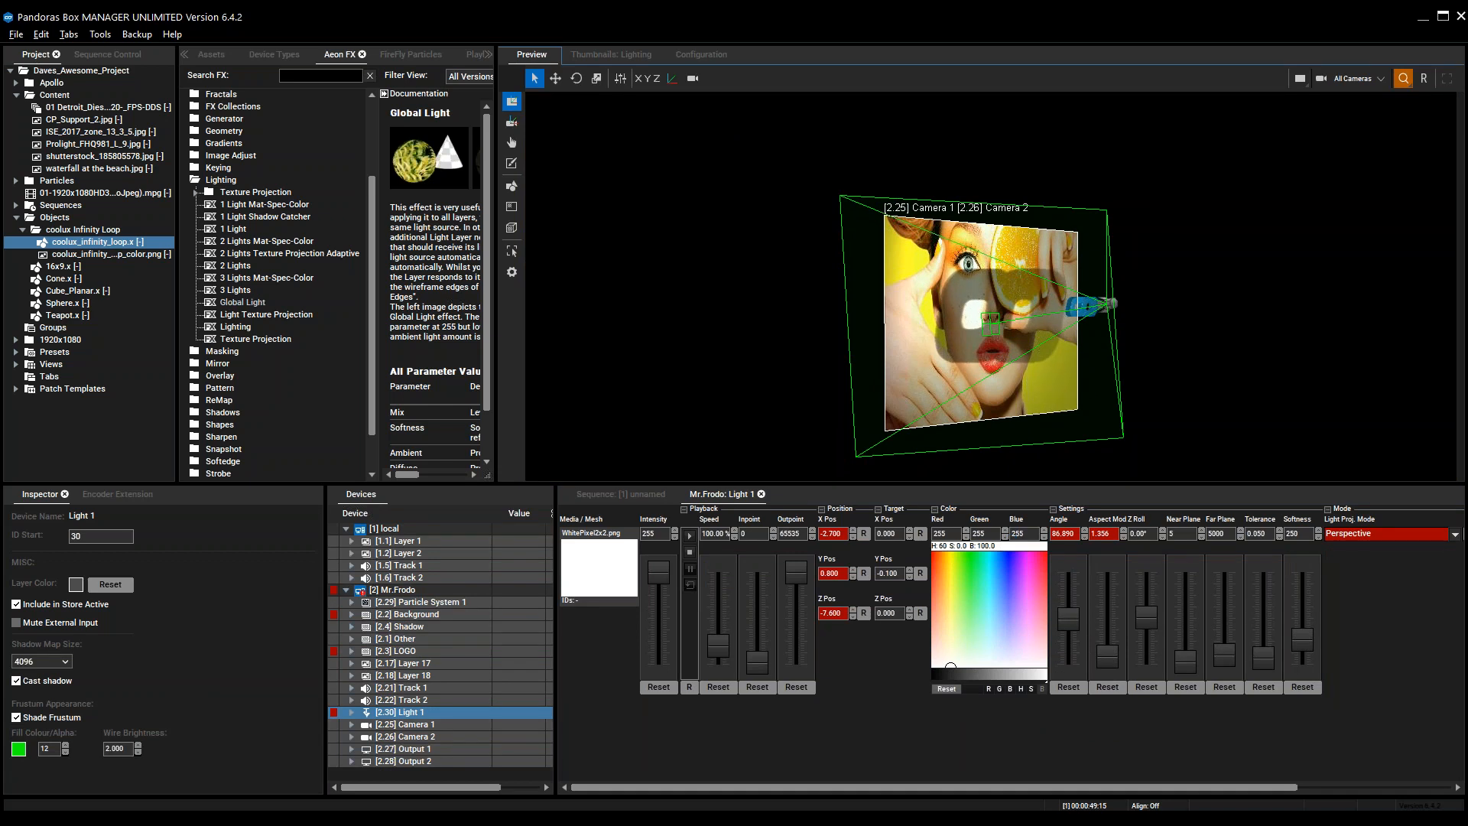
pyautogui.moveTo(837, 614)
pyautogui.mouseDown()
pyautogui.moveTo(860, 790)
pyautogui.moveTo(841, 600)
pyautogui.moveTo(843, 611)
pyautogui.mouseUp()
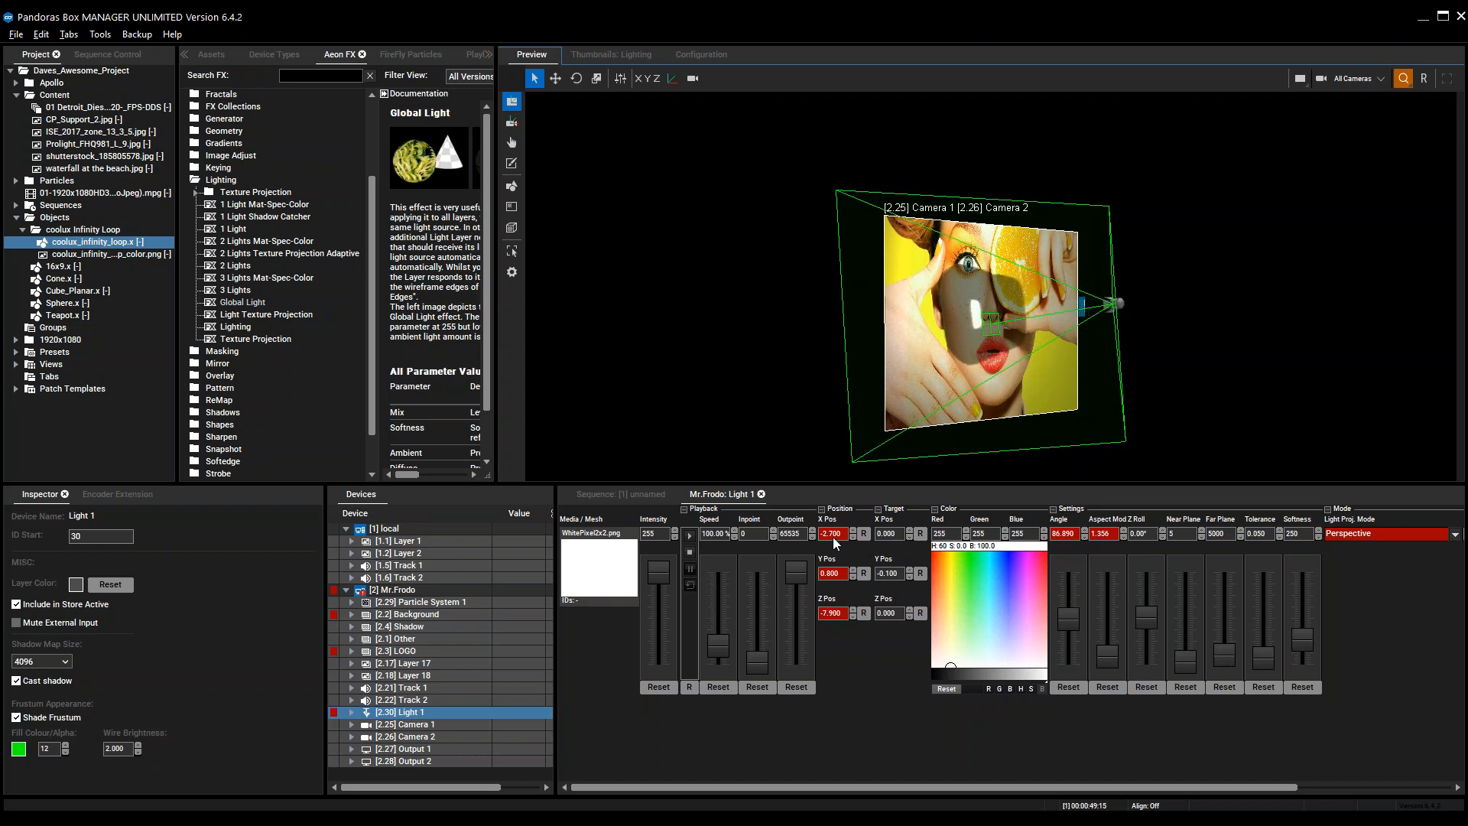
pyautogui.moveTo(832, 533)
pyautogui.mouseDown()
pyautogui.moveTo(841, 562)
pyautogui.moveTo(845, 534)
pyautogui.mouseUp()
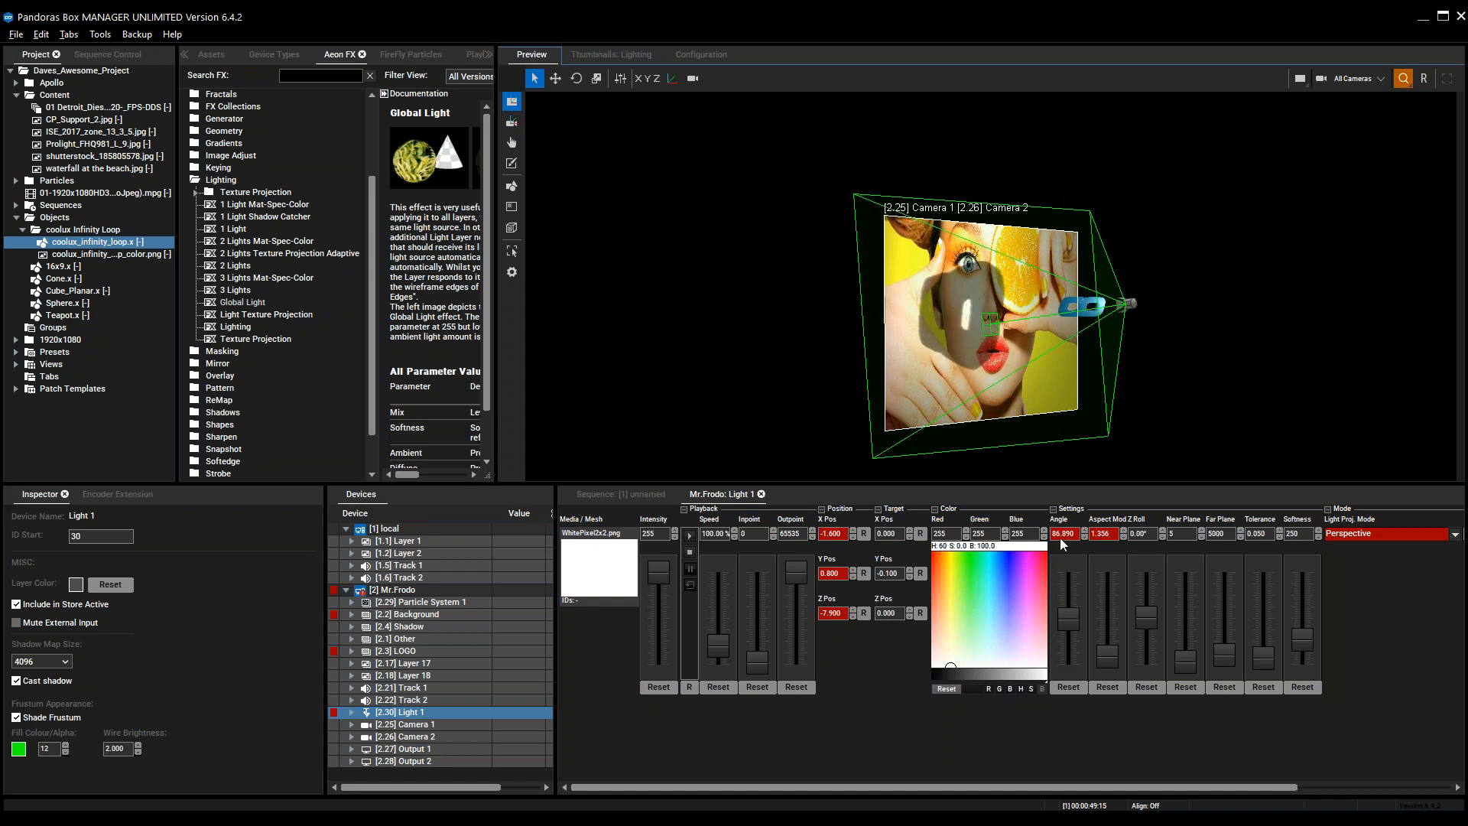
pyautogui.moveTo(1068, 538); pyautogui.dragTo(1061, 513)
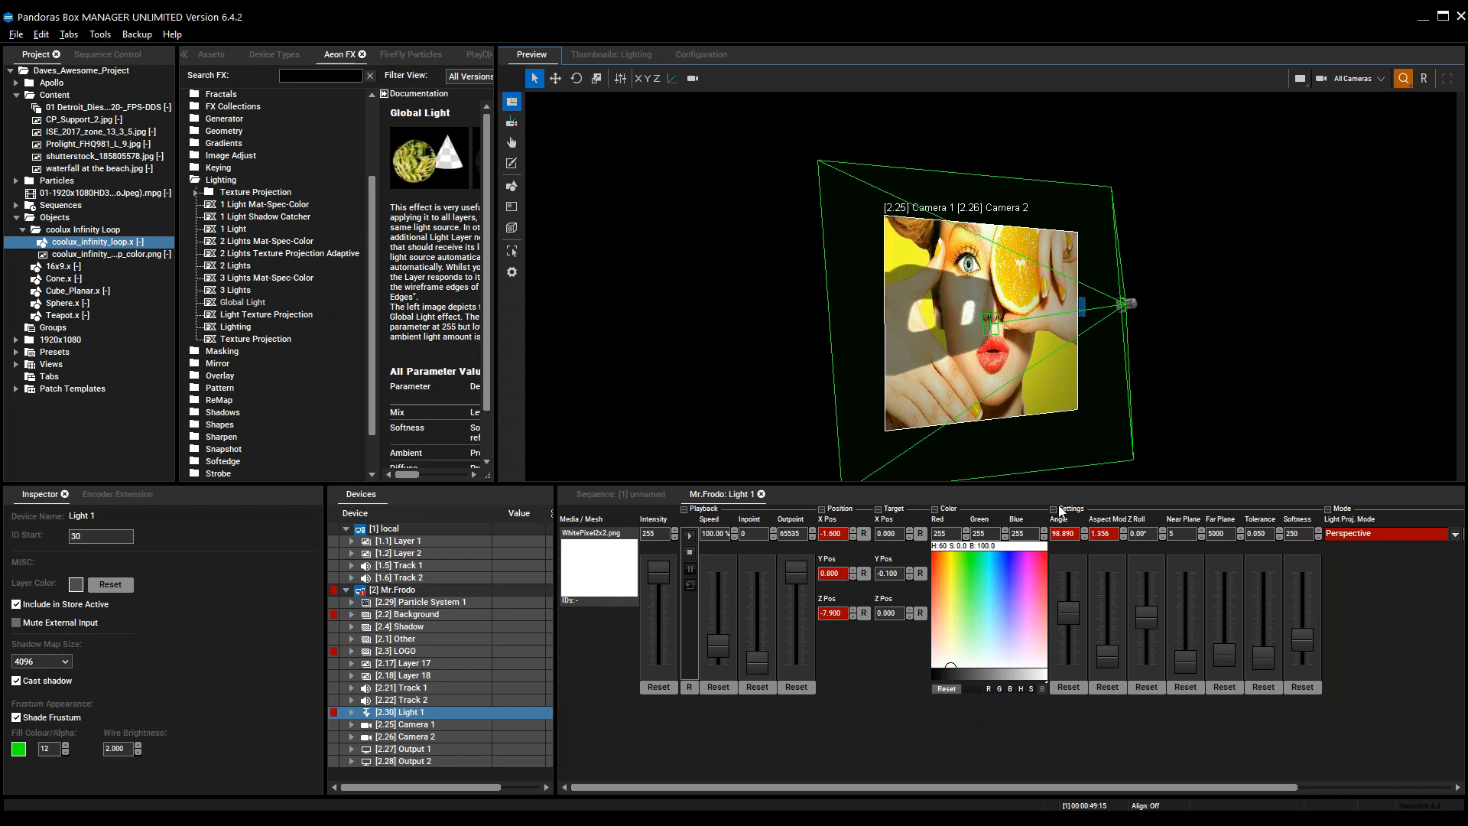
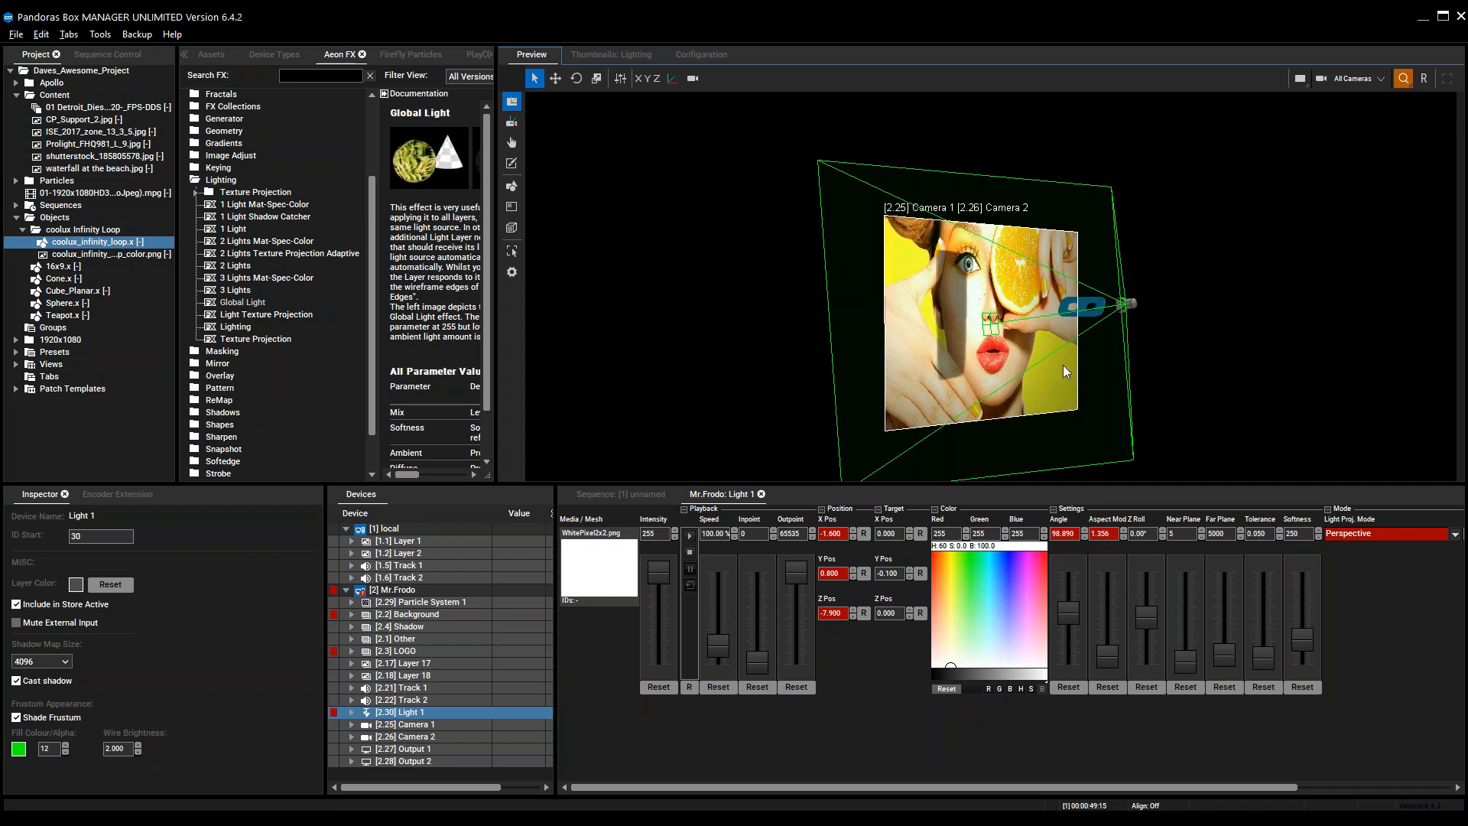
# Assign the 01-1920x1080HD30fpsRev3(AE_QT_PhotoJpeg).mpg video to Light 1 as its projected media and start its playback
pyautogui.scroll(5, 1072, 364)
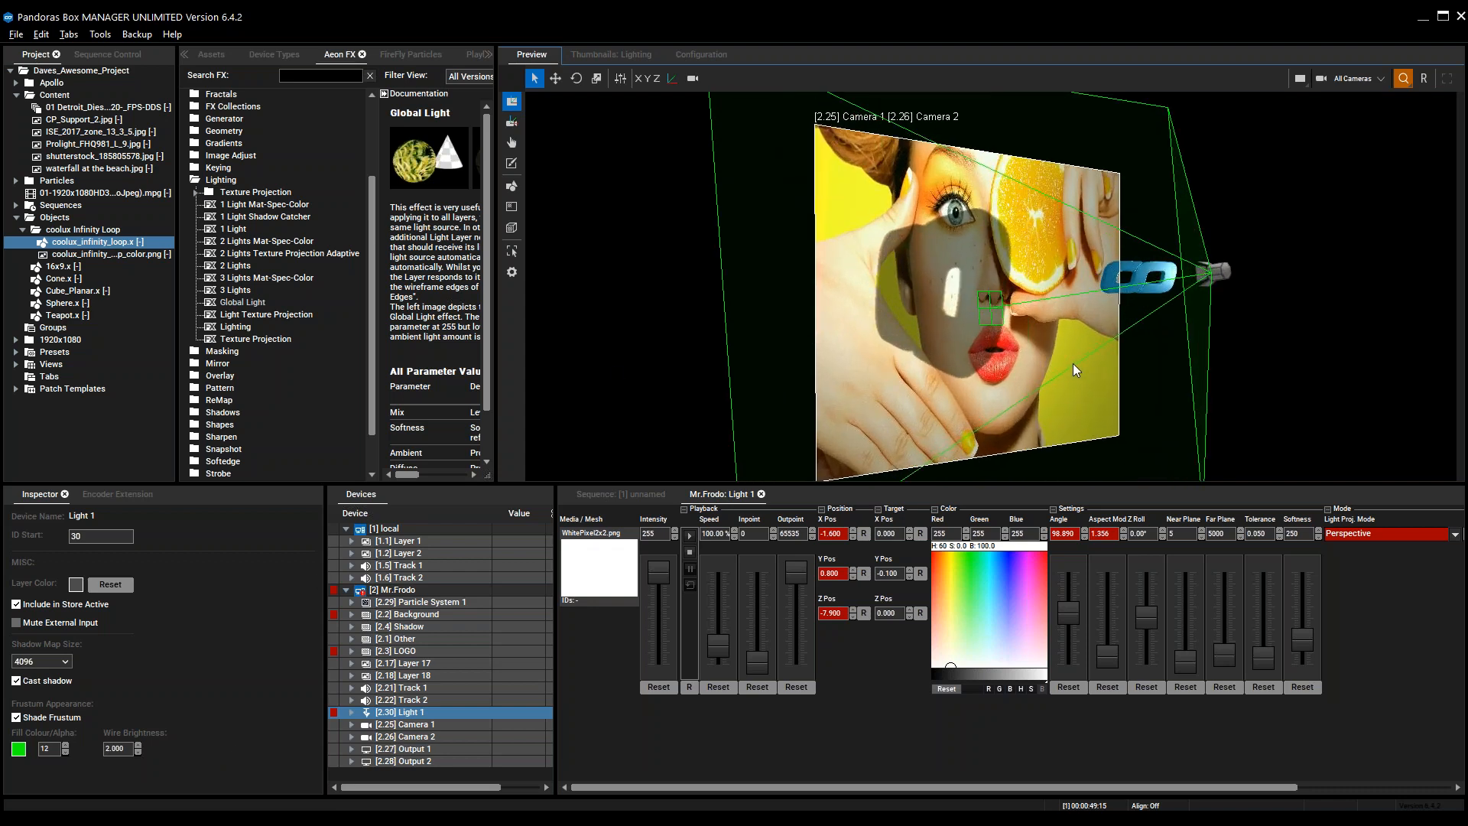
pyautogui.moveTo(1072, 364); pyautogui.dragTo(1002, 350, button='middle')
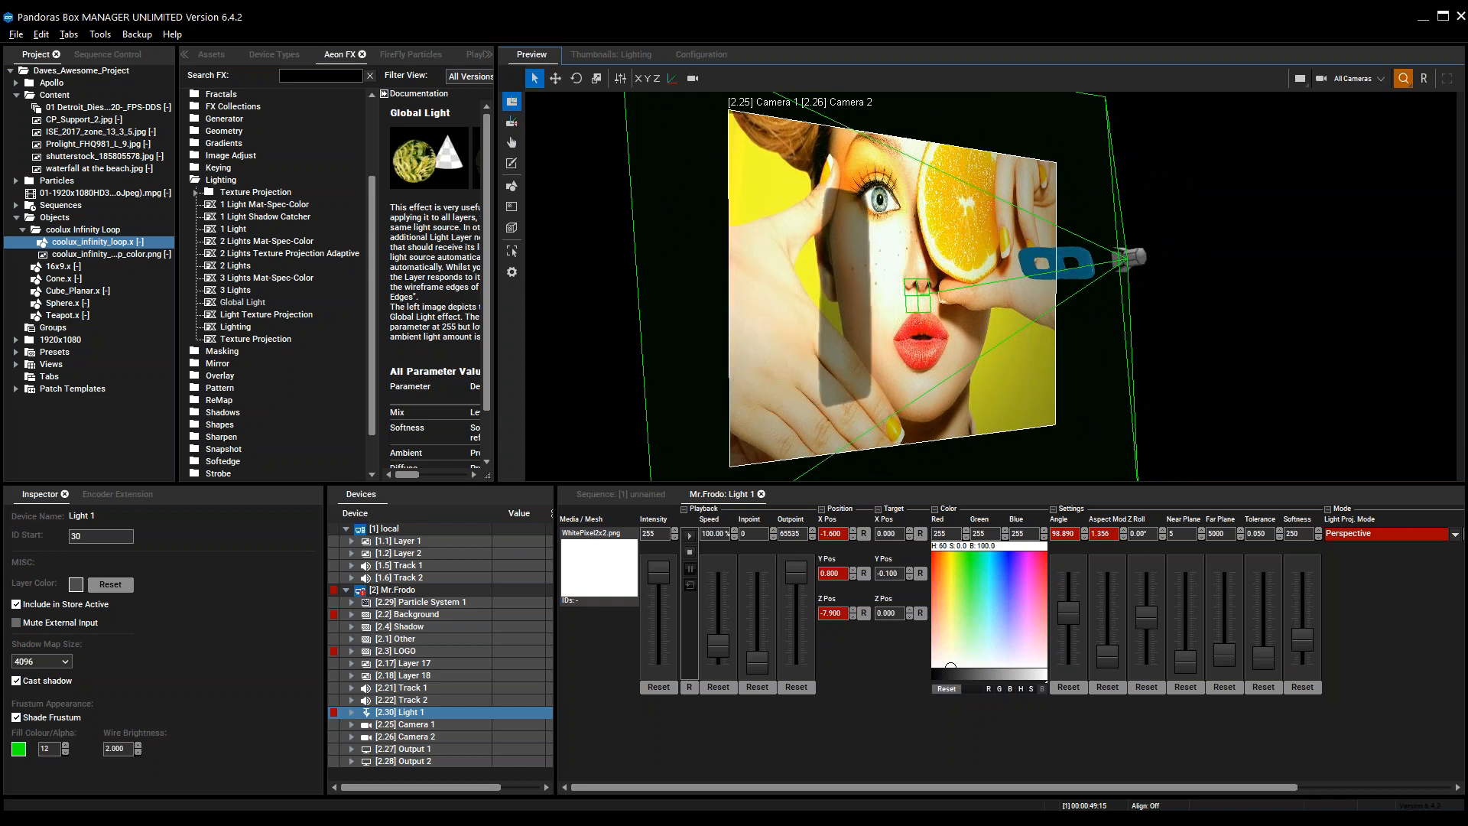
pyautogui.click(115, 193)
pyautogui.moveTo(68, 196); pyautogui.dragTo(600, 570)
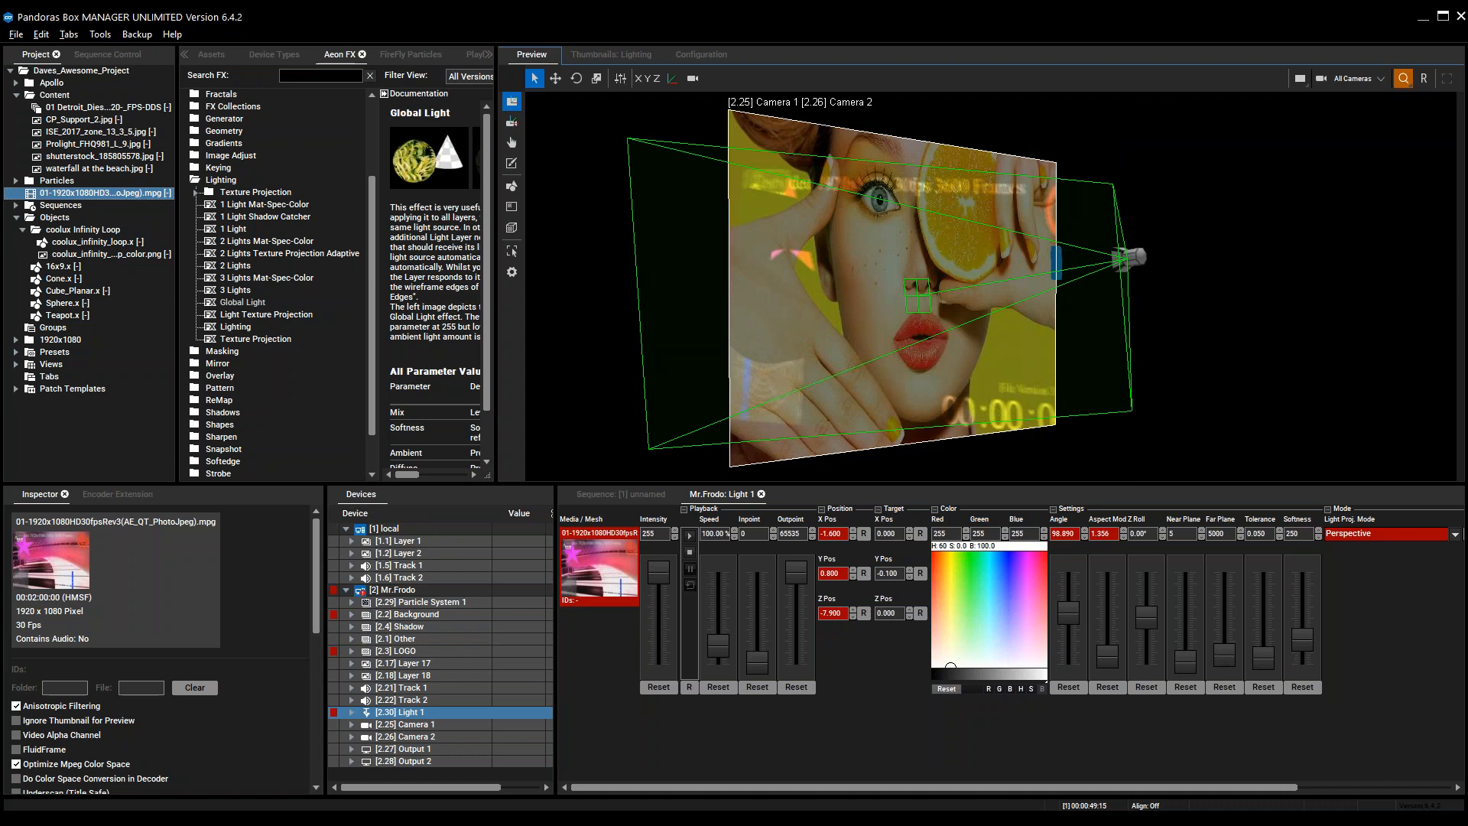
pyautogui.click(690, 537)
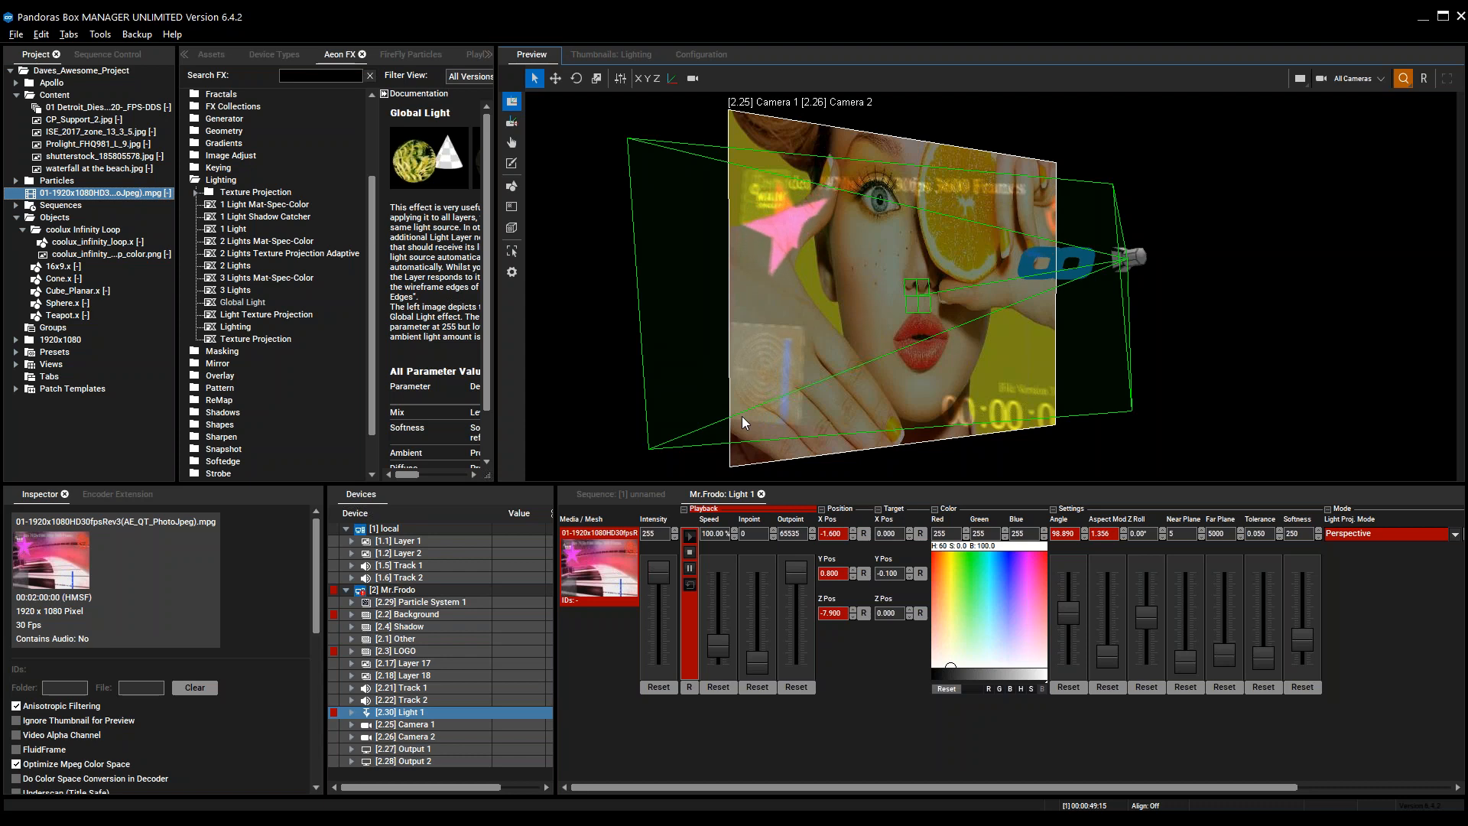
# Place the Sphere.x mesh on the LOGO layer at 00:00:59:03 in the sequence and texture it with coolux_infinity_loop_color.png
pyautogui.click(621, 494)
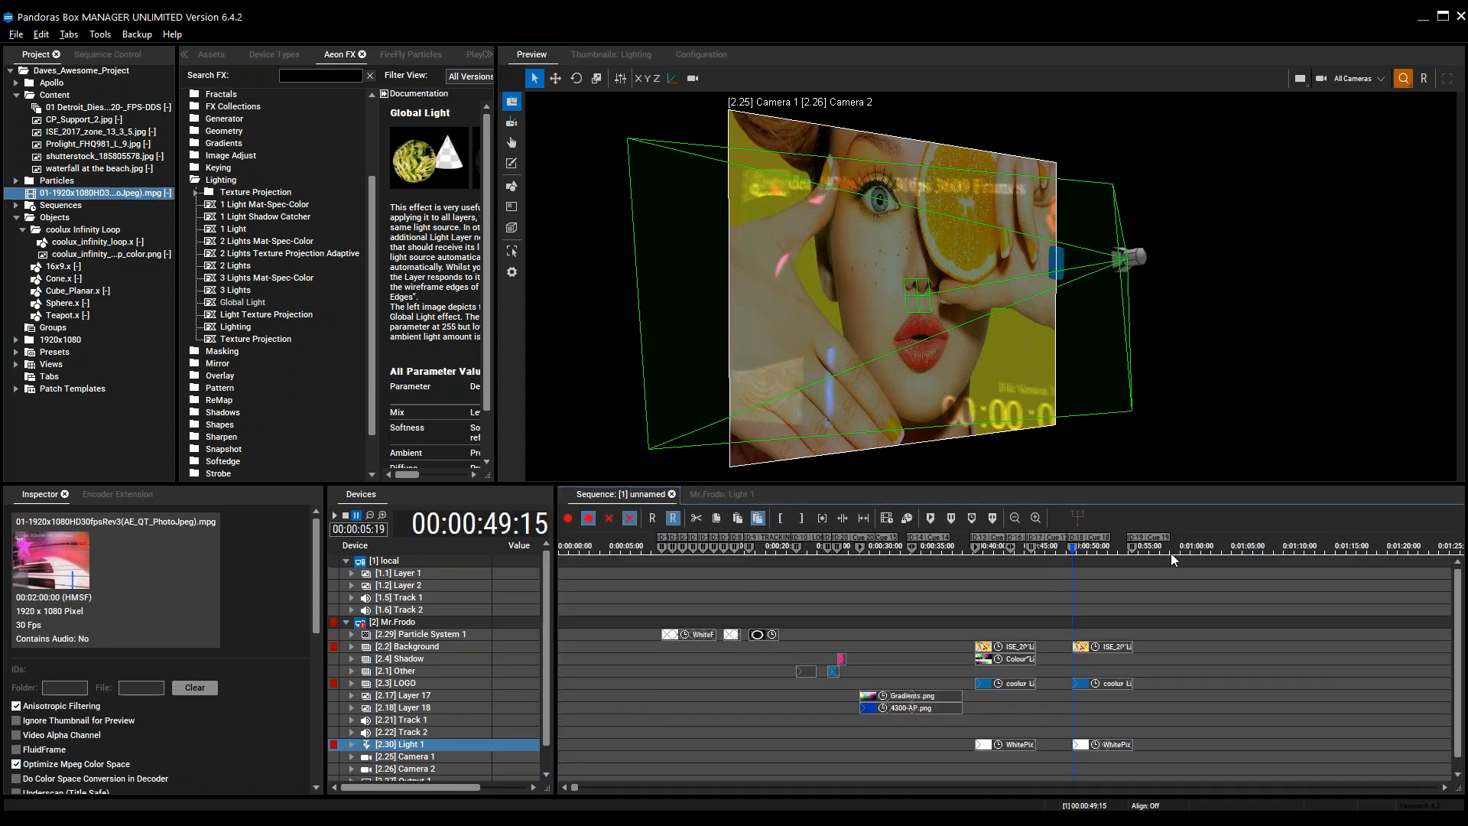
pyautogui.click(1173, 551)
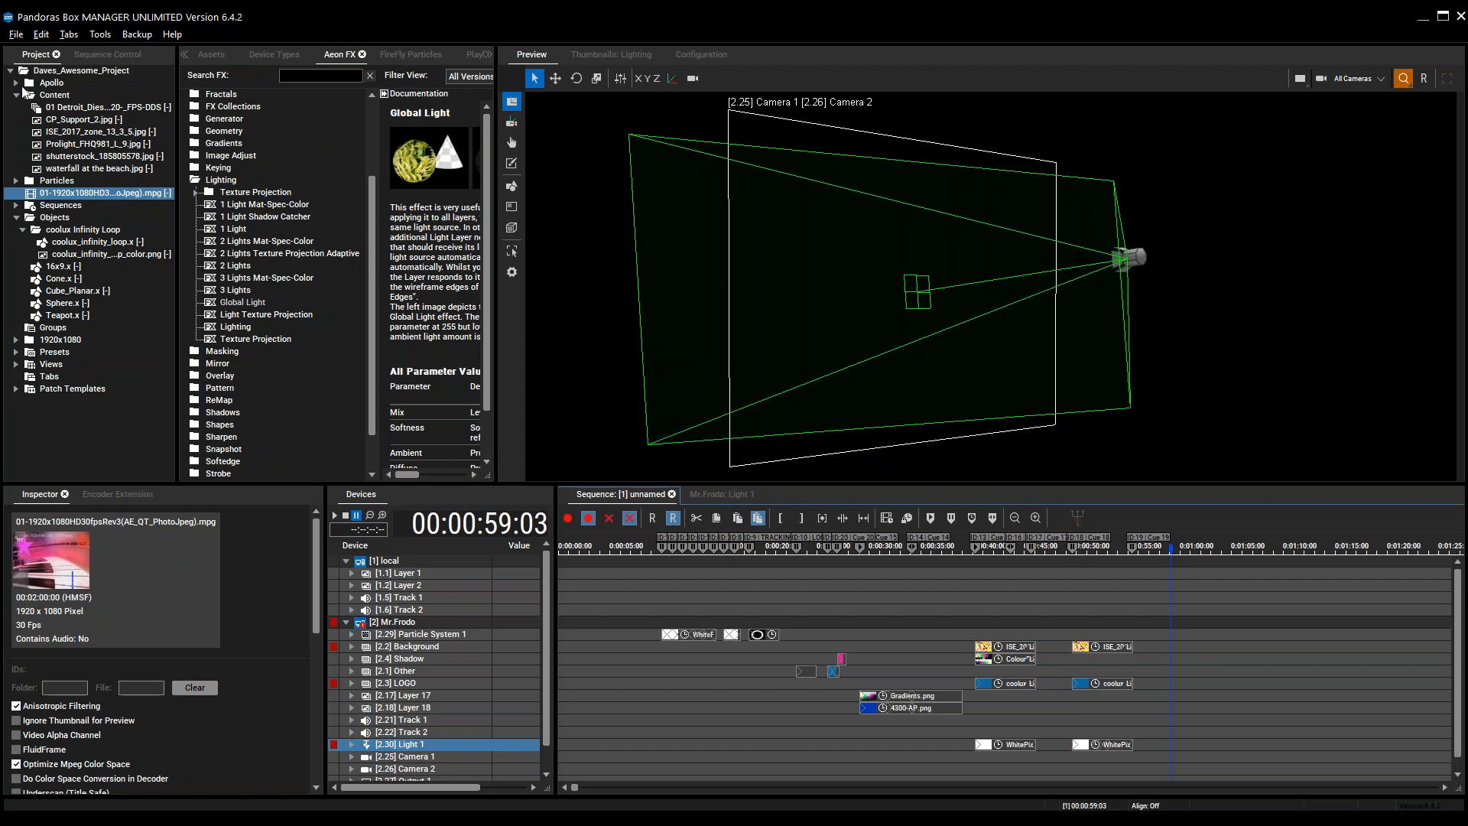
pyautogui.click(77, 121)
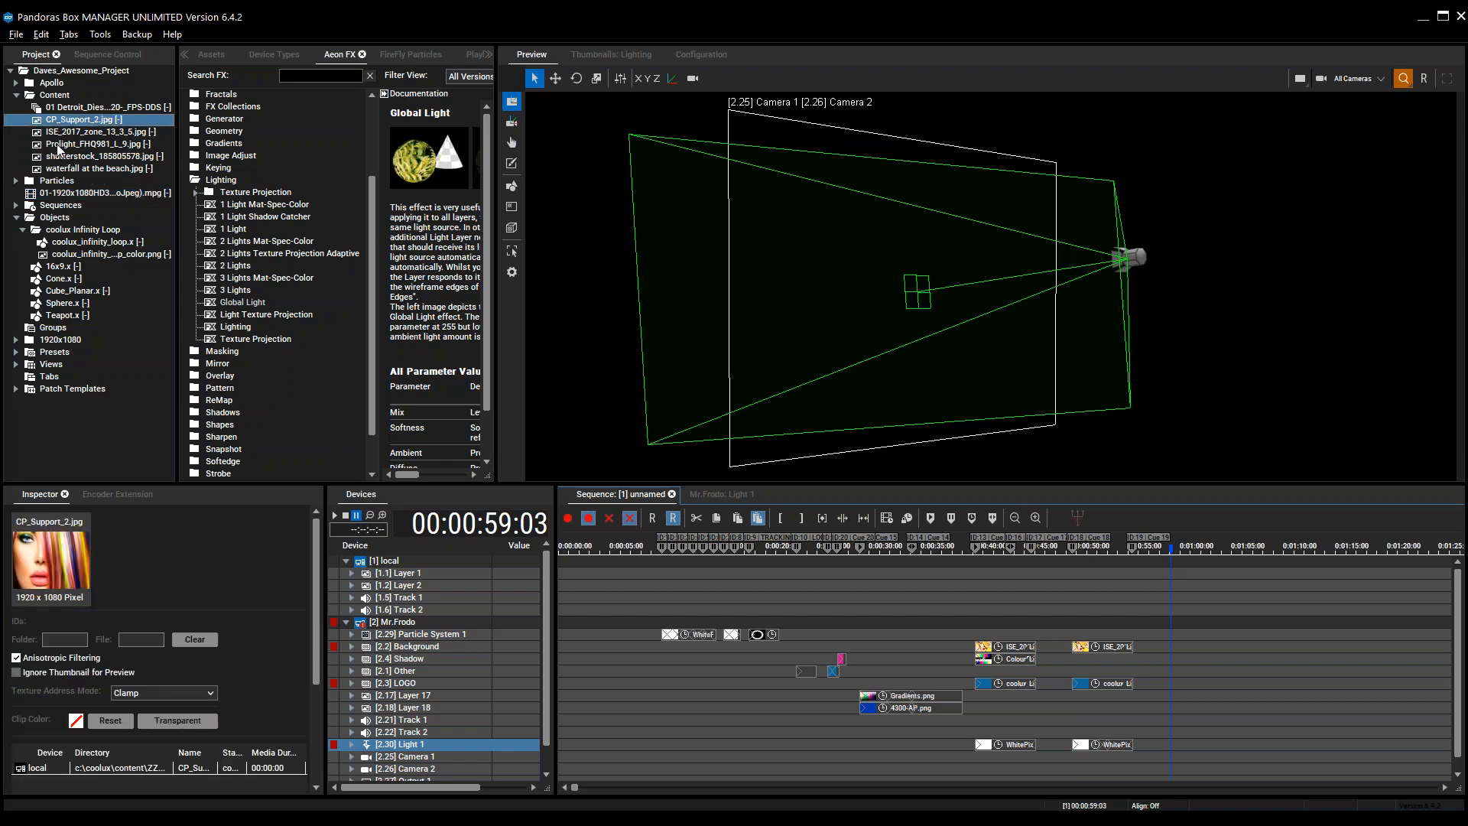
pyautogui.click(101, 195)
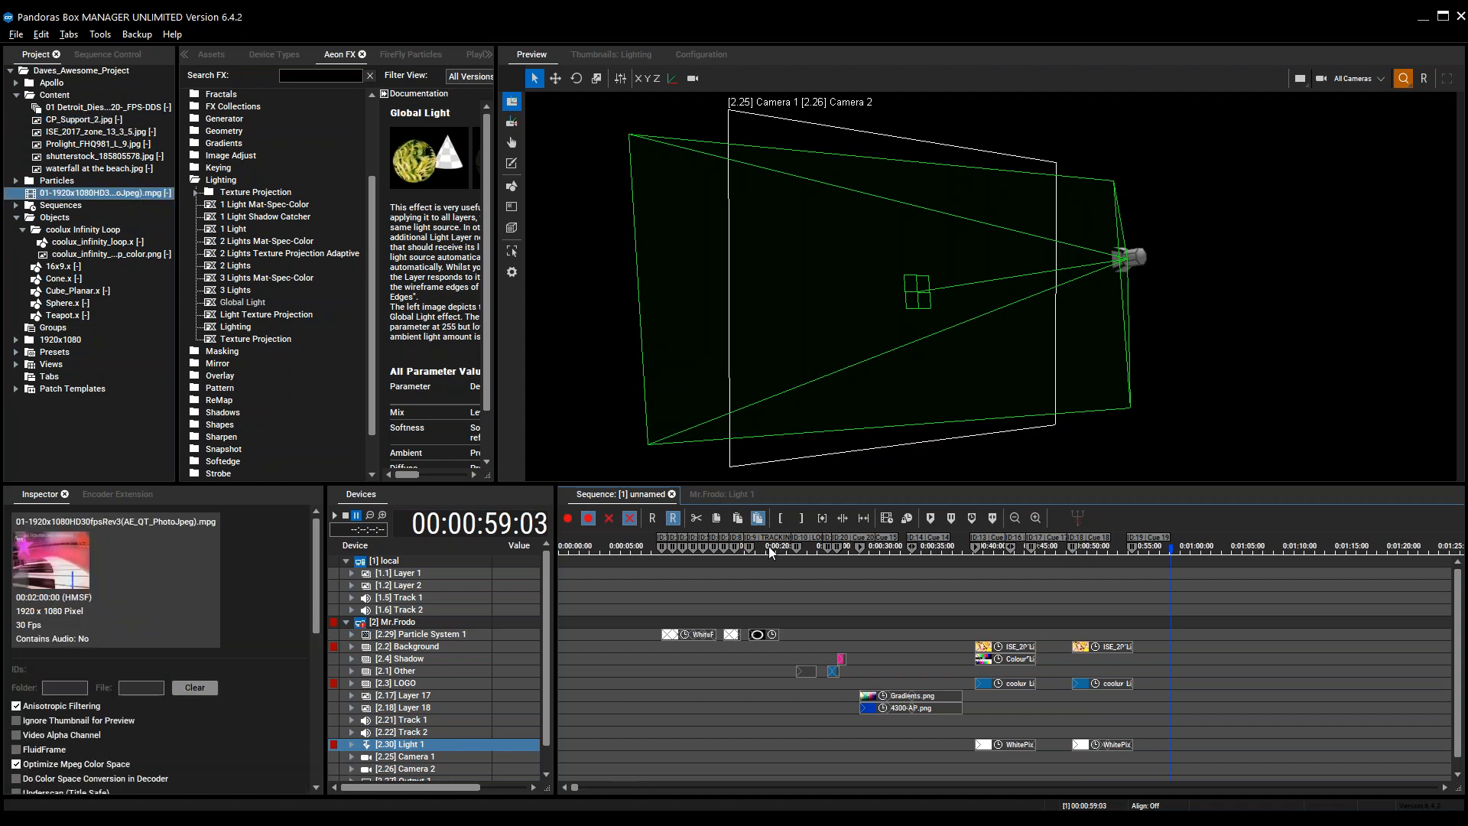
pyautogui.click(728, 496)
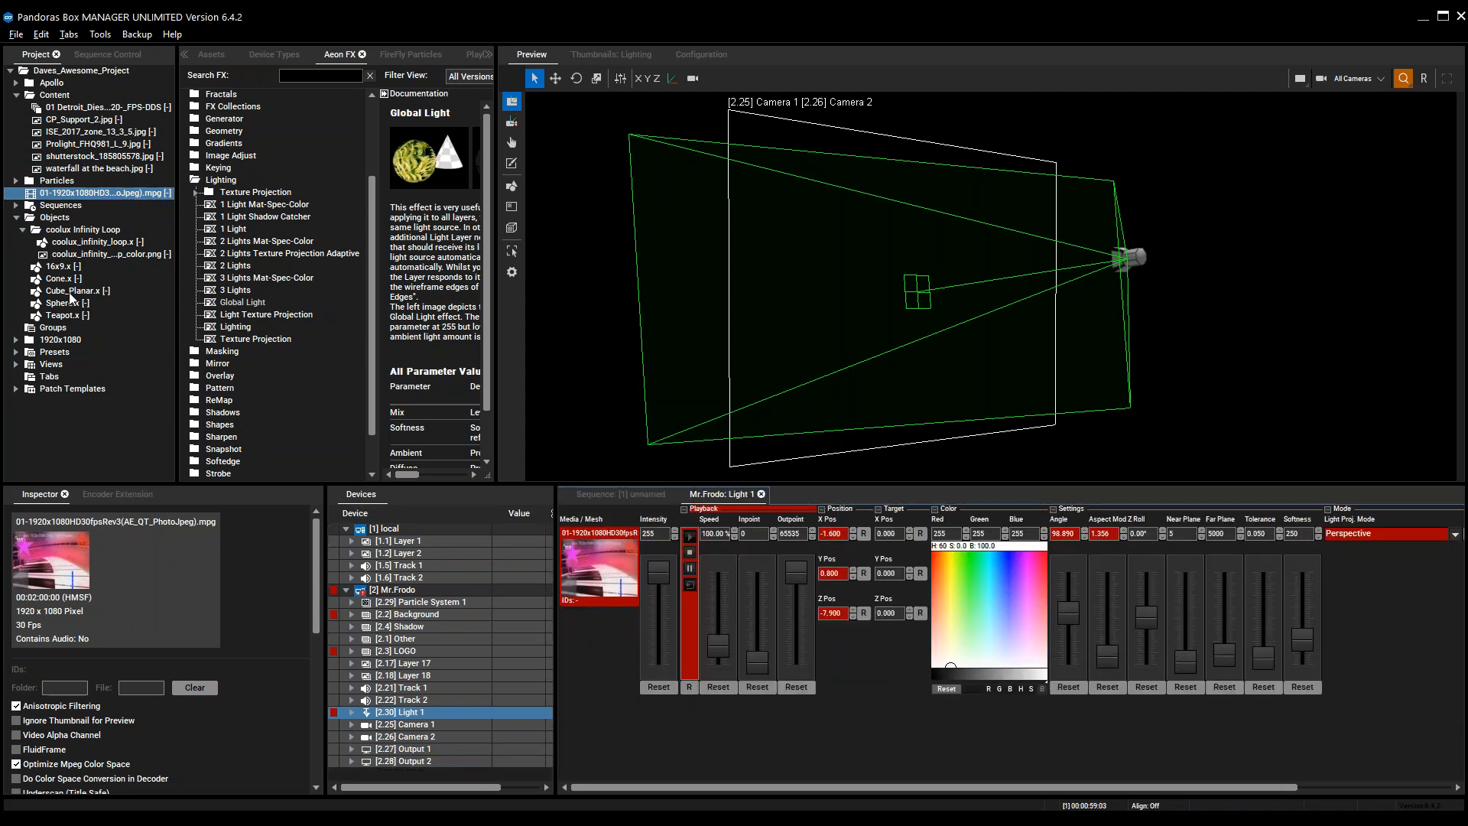
pyautogui.click(85, 296)
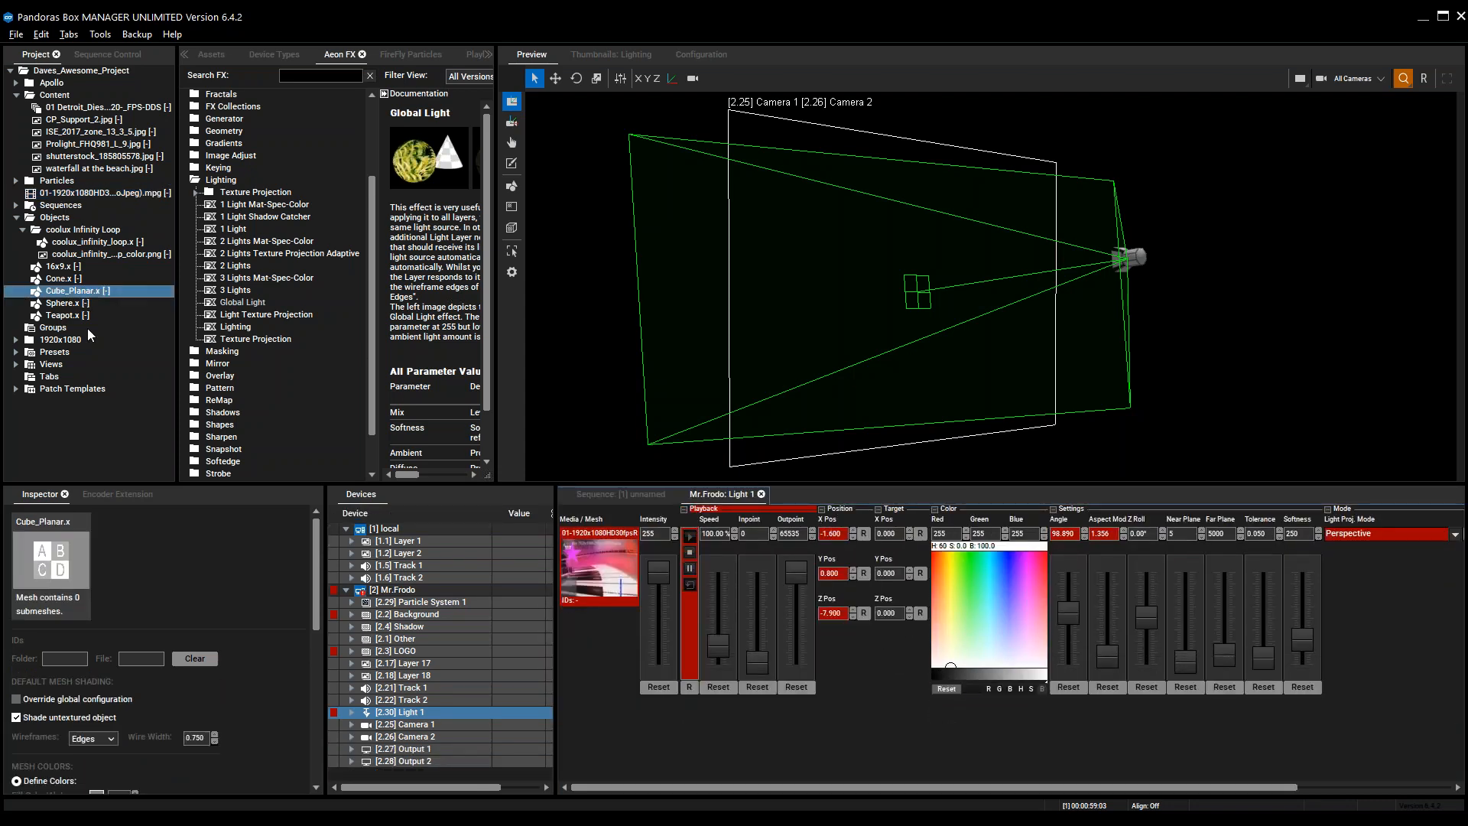
pyautogui.click(64, 303)
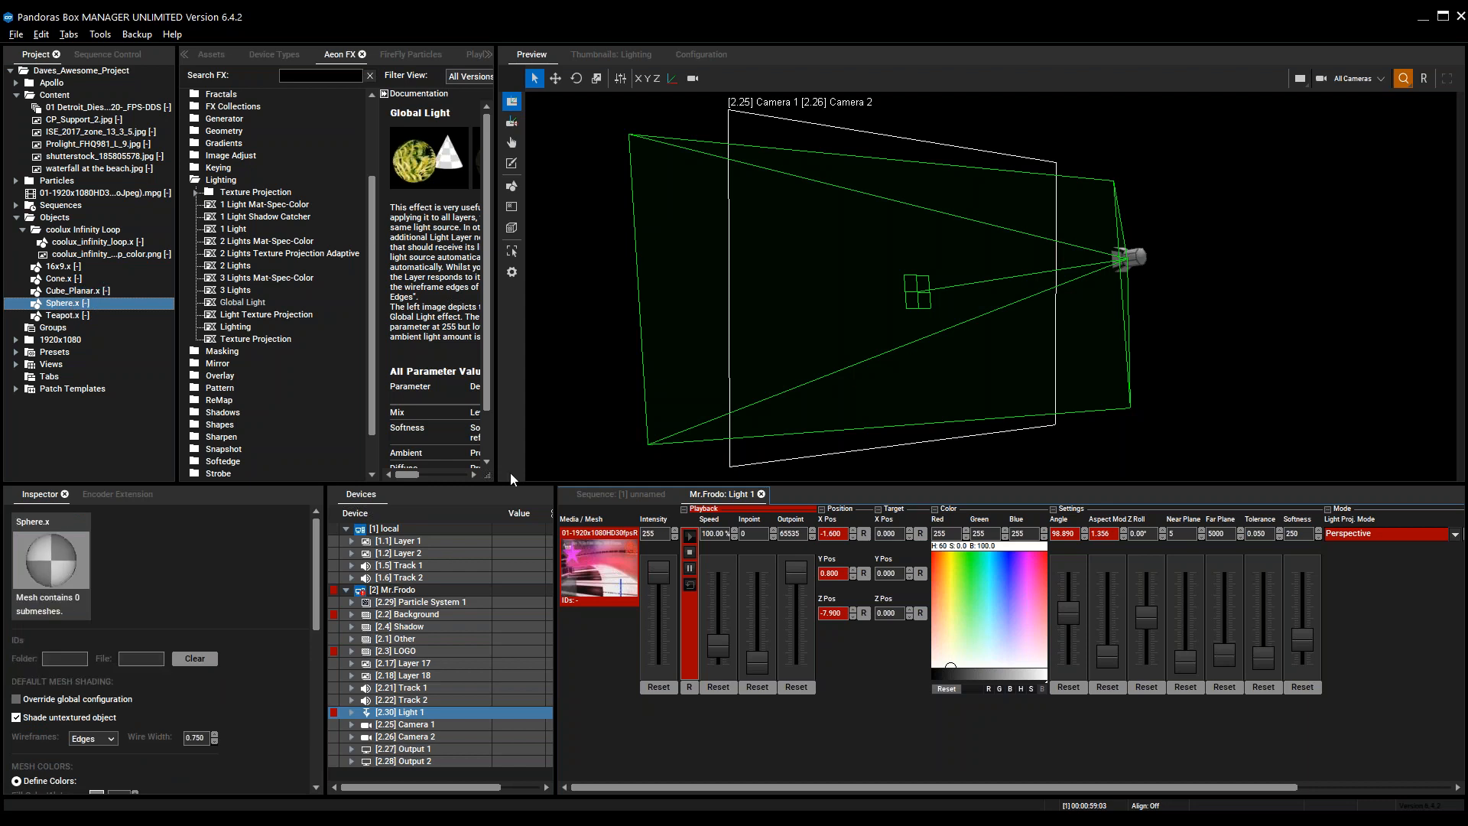
pyautogui.click(599, 497)
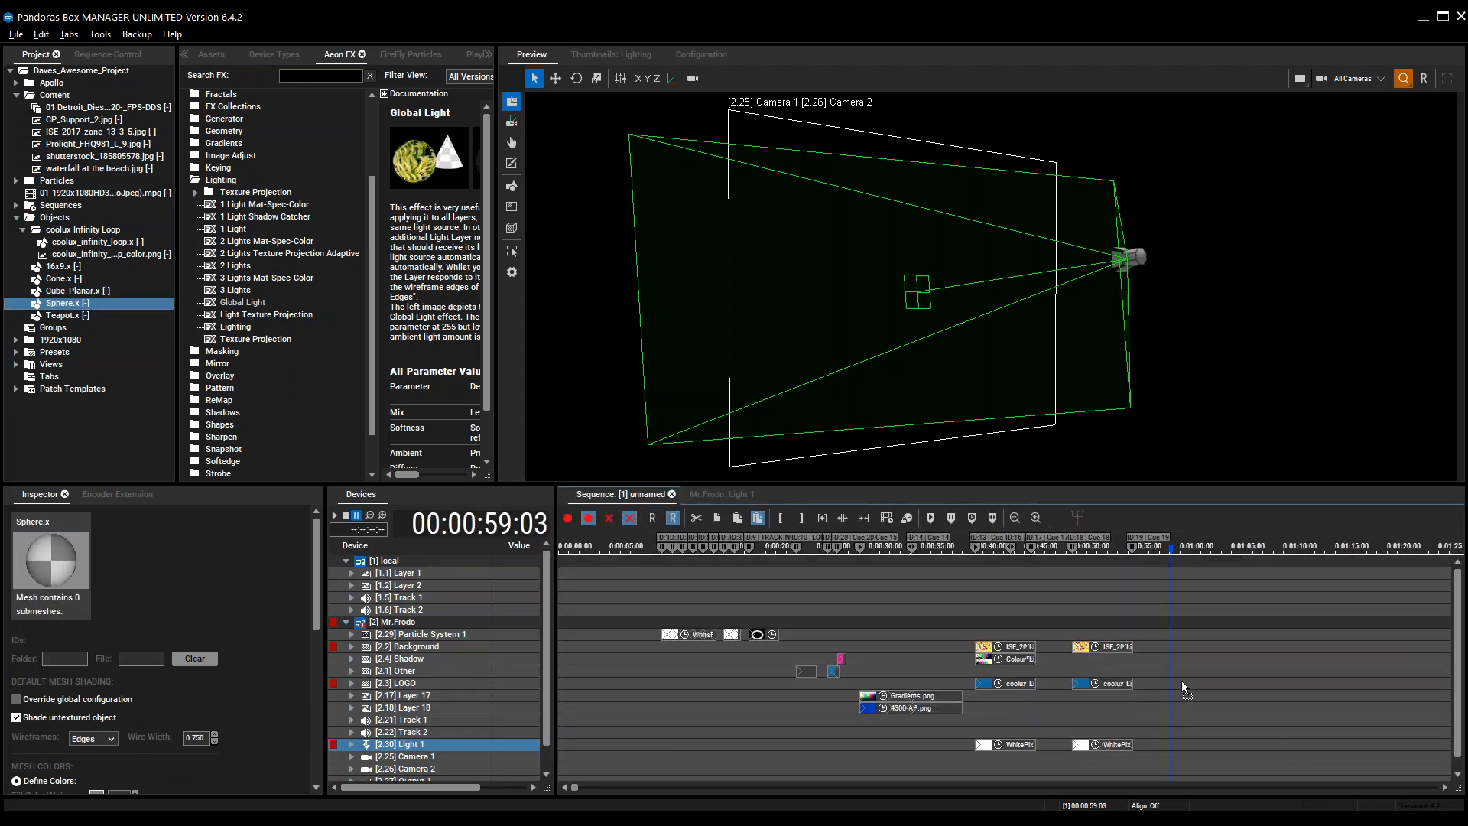
pyautogui.moveTo(1185, 689); pyautogui.dragTo(1183, 688)
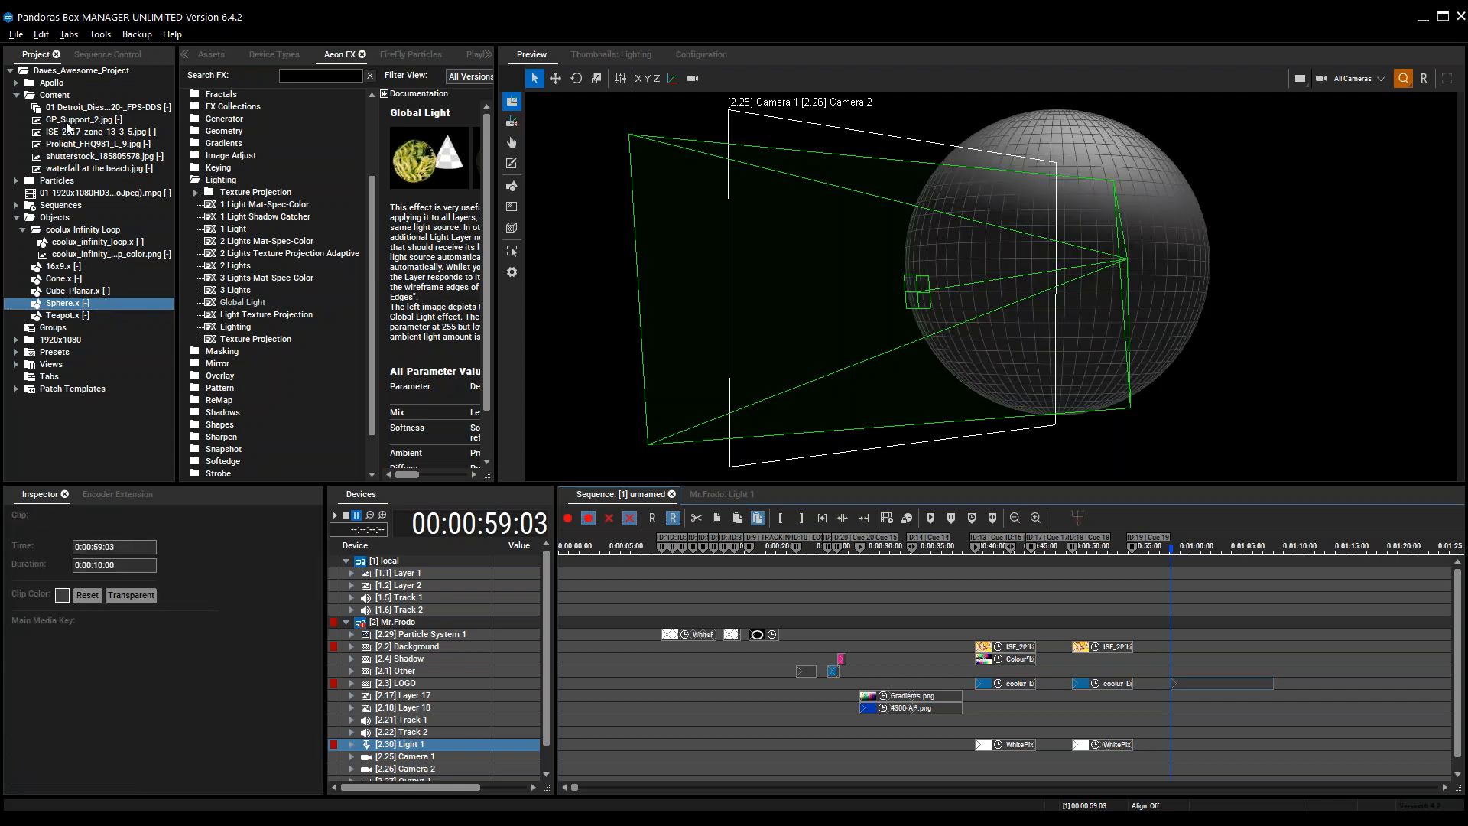
pyautogui.click(82, 254)
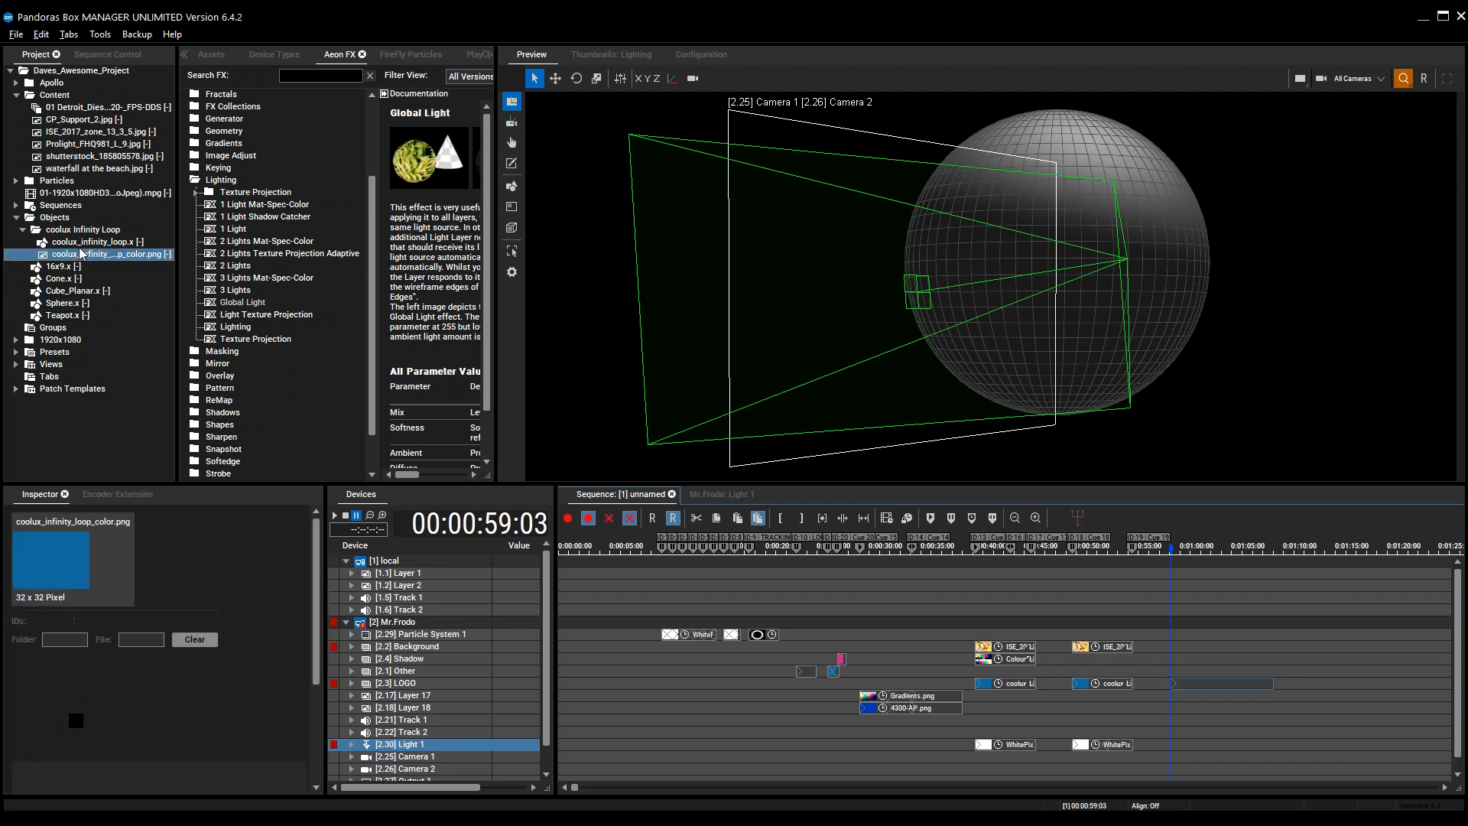
pyautogui.moveTo(885, 552); pyautogui.dragTo(1207, 688)
# Copy Light 1's last WhitePixel2x2.png clip and align the copy with the sphere clip's start at 0:00:59:03
pyautogui.moveTo(1172, 555); pyautogui.dragTo(1194, 548)
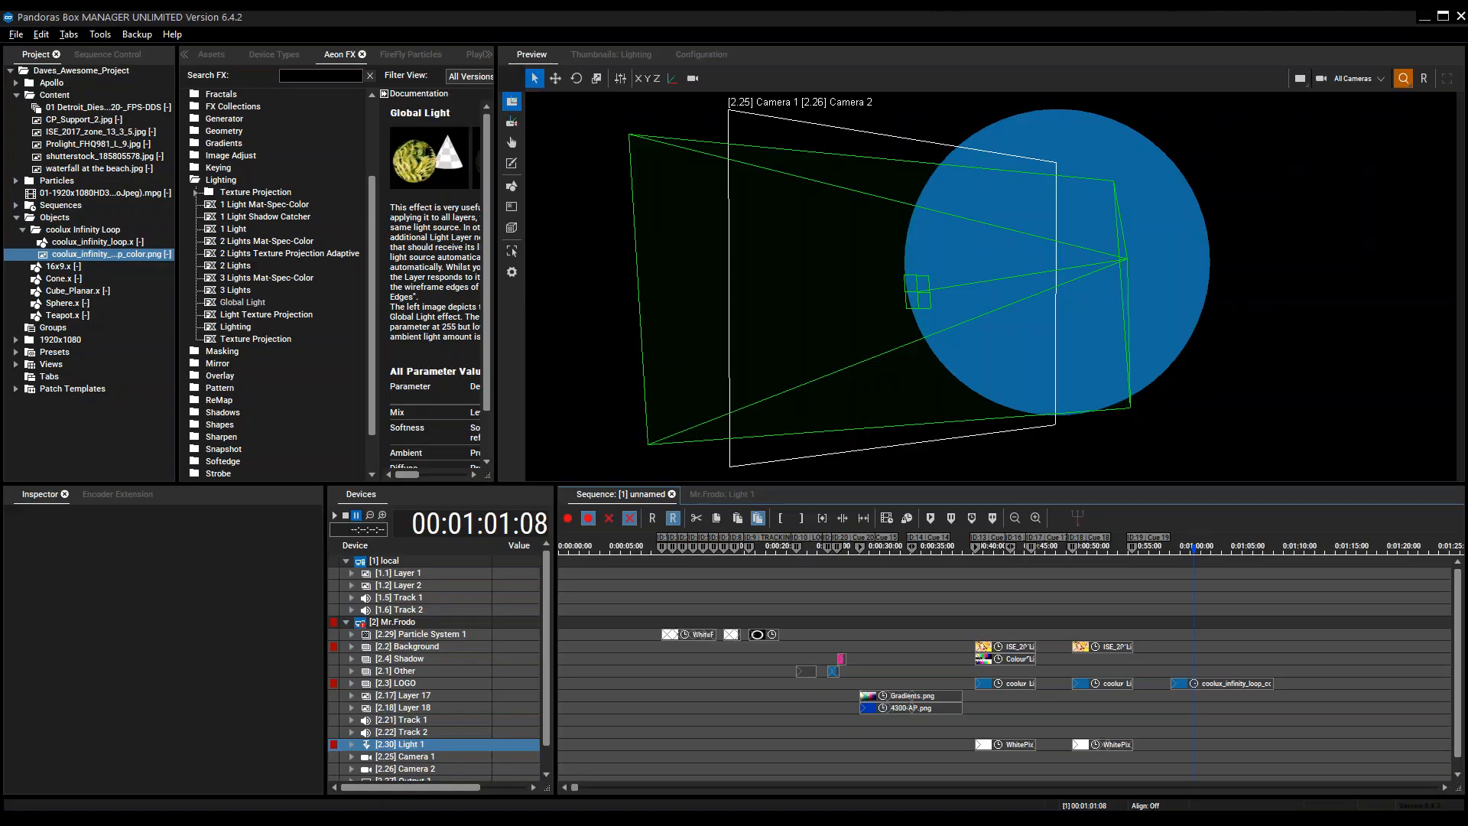
pyautogui.click(1130, 747)
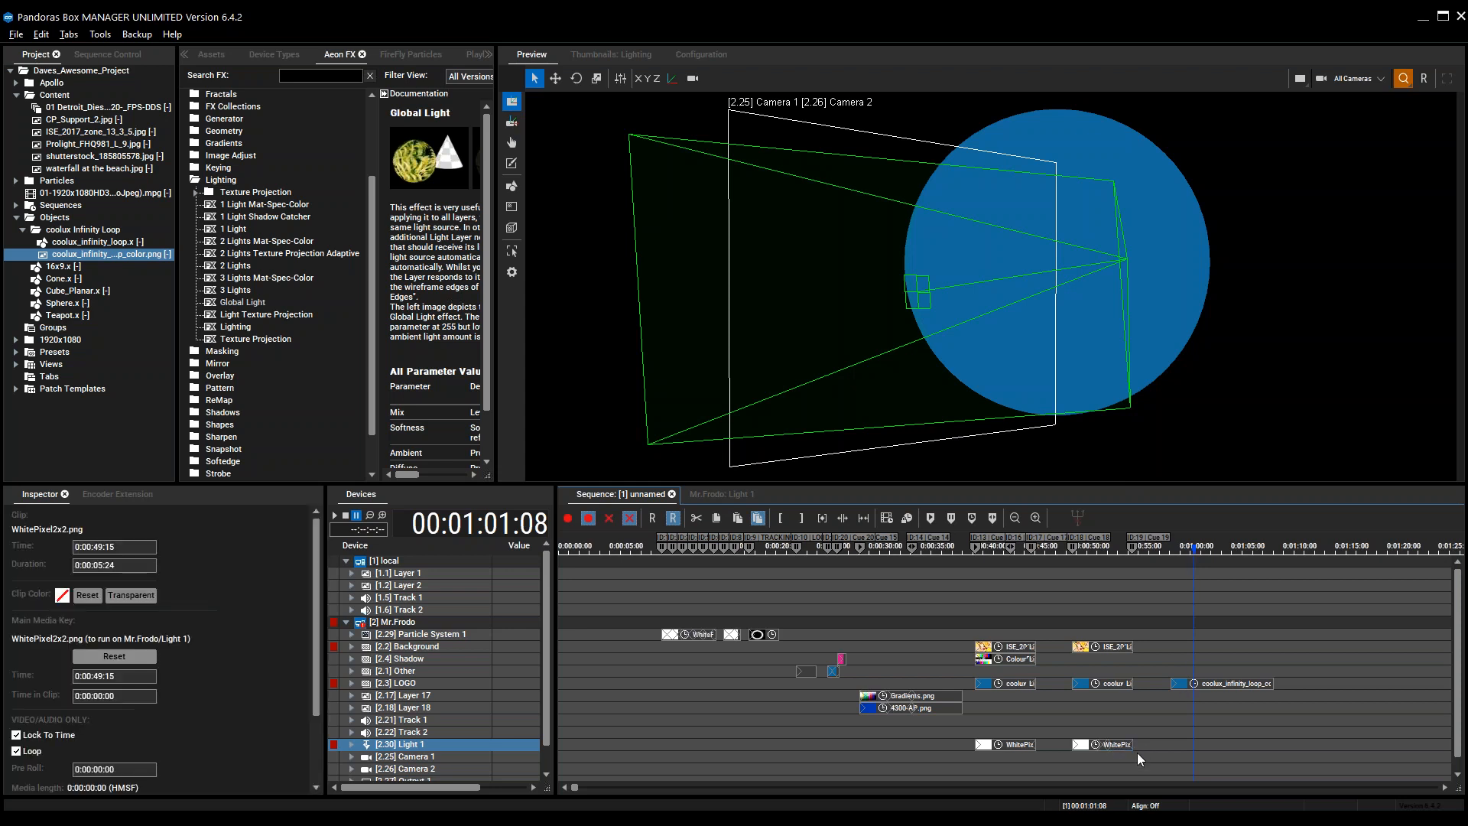
pyautogui.hotkey('ctrl', 'v')
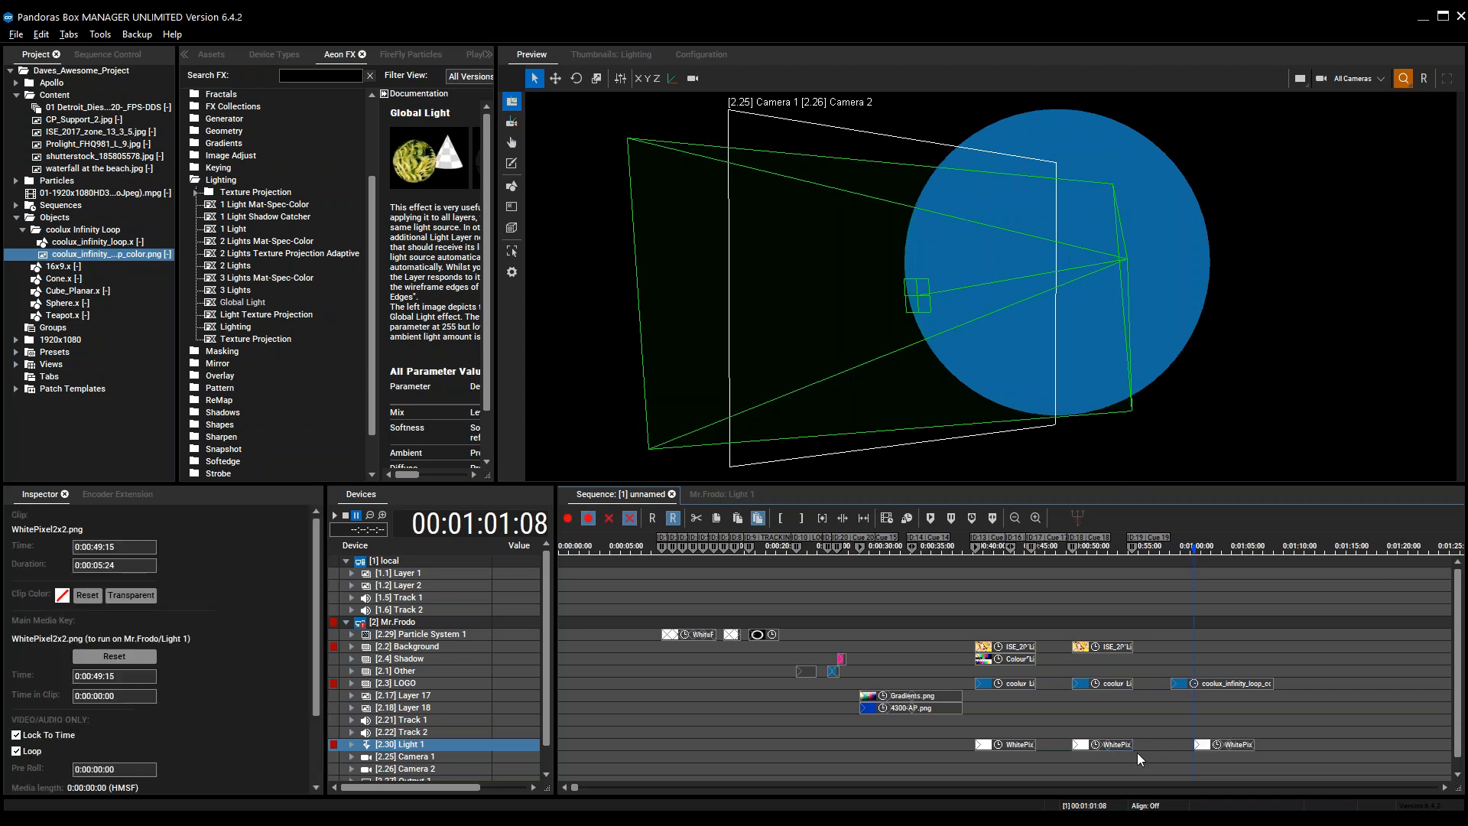
pyautogui.click(1215, 749)
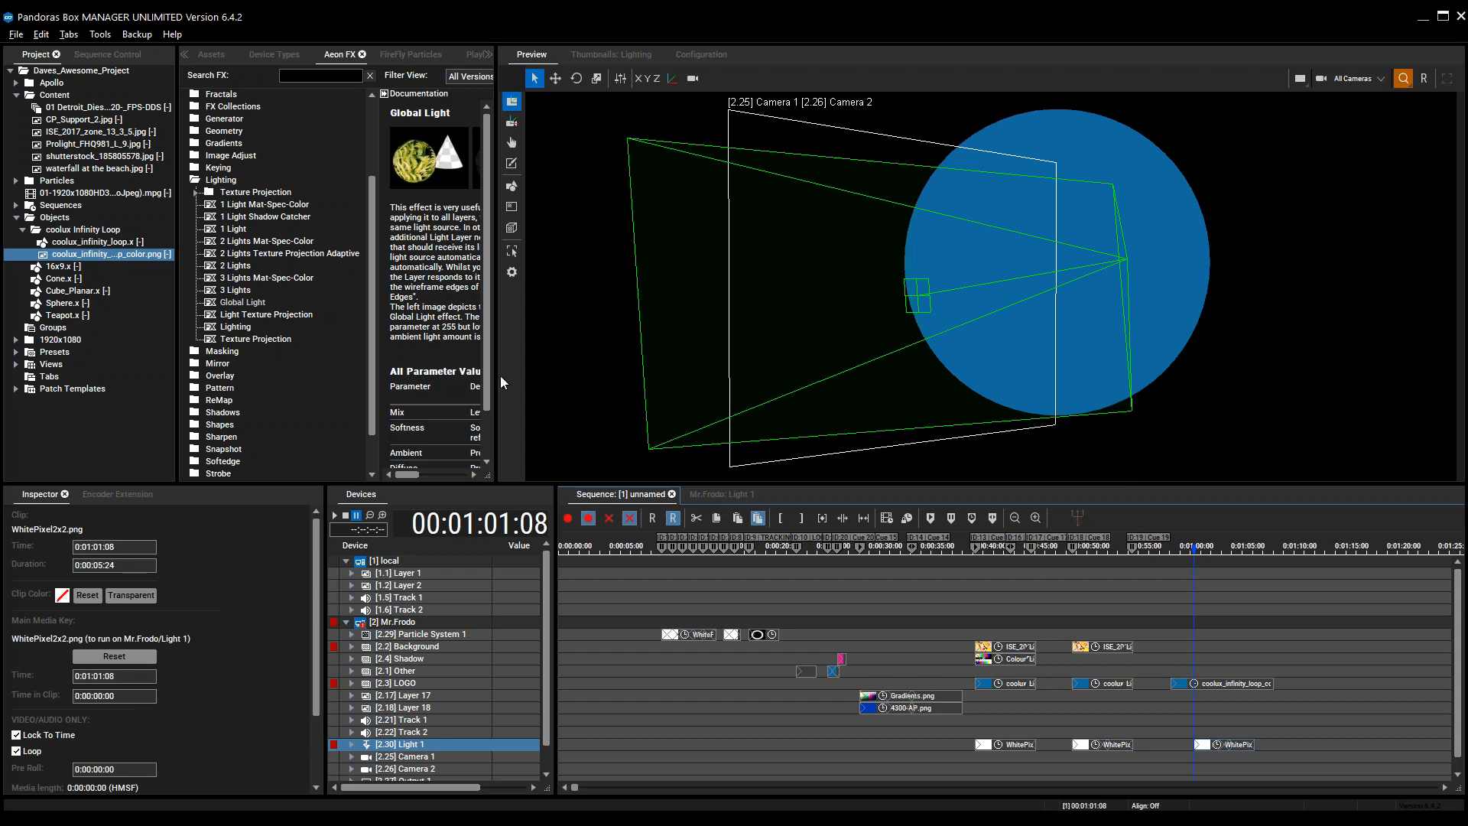
pyautogui.click(272, 340)
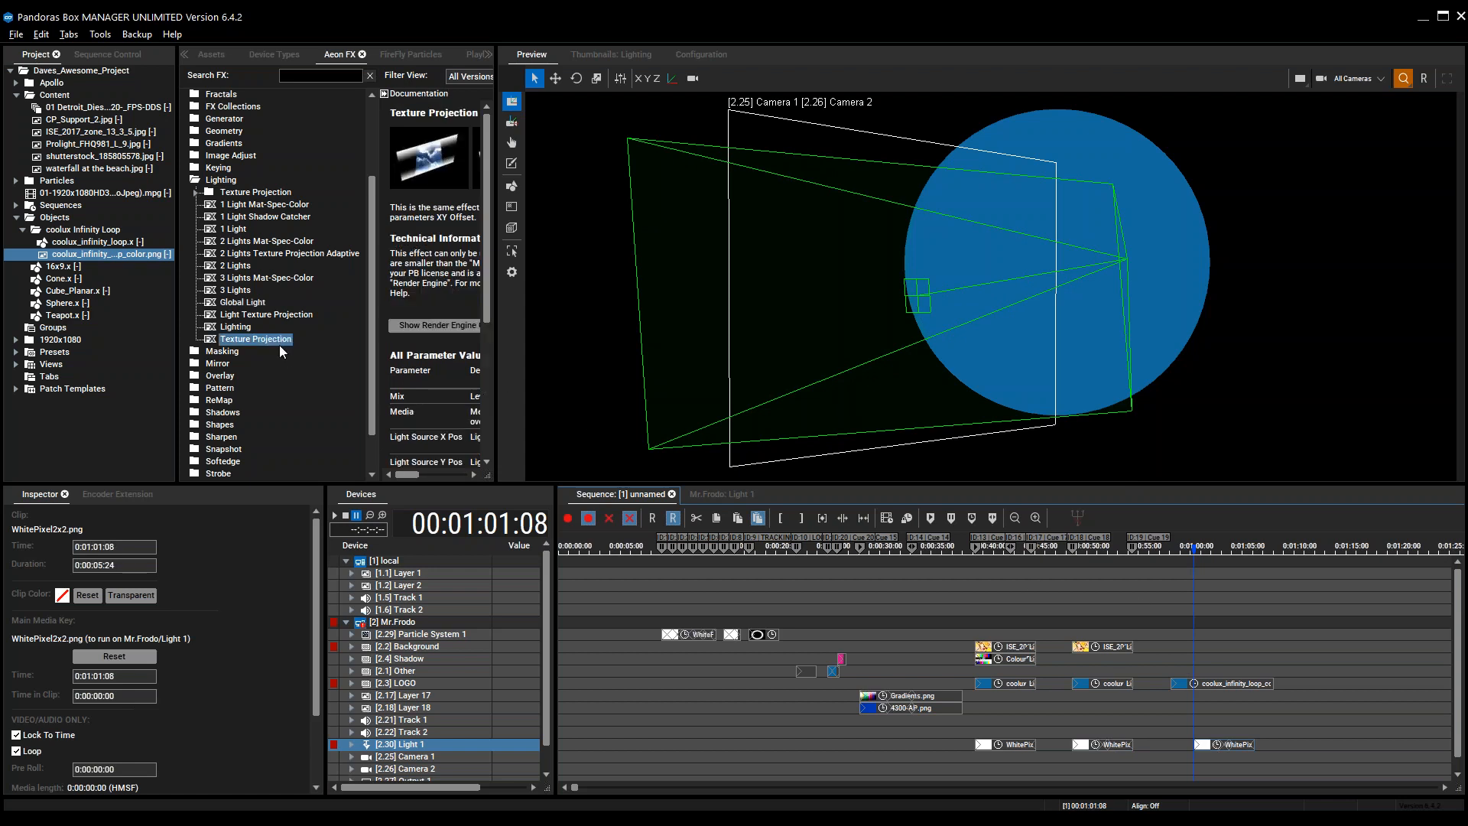
pyautogui.moveTo(1242, 752); pyautogui.dragTo(1222, 748)
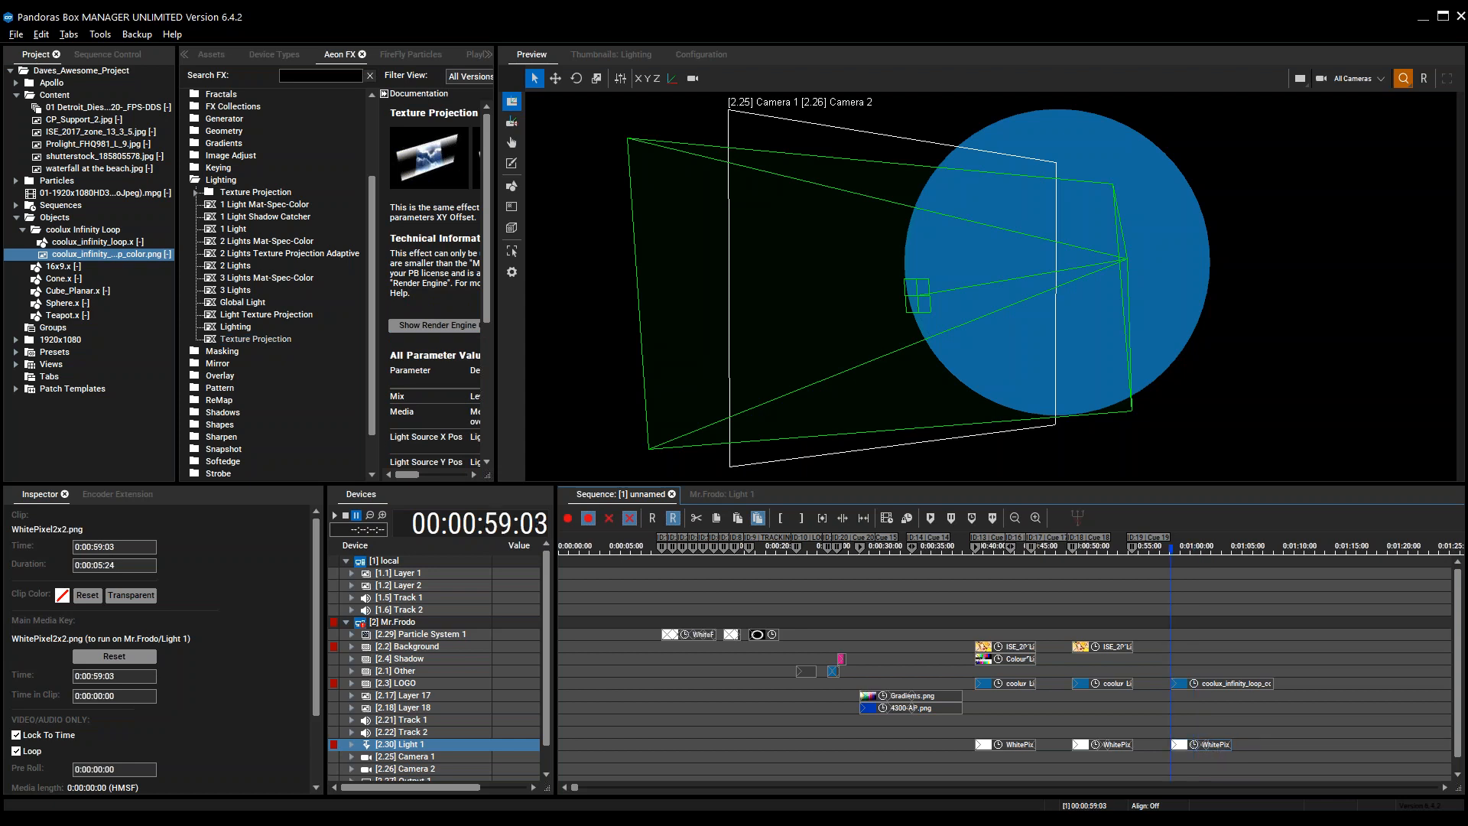
# Reset Light 1's Z position and Y position to their default values of -25.000 and 10.000
pyautogui.click(736, 494)
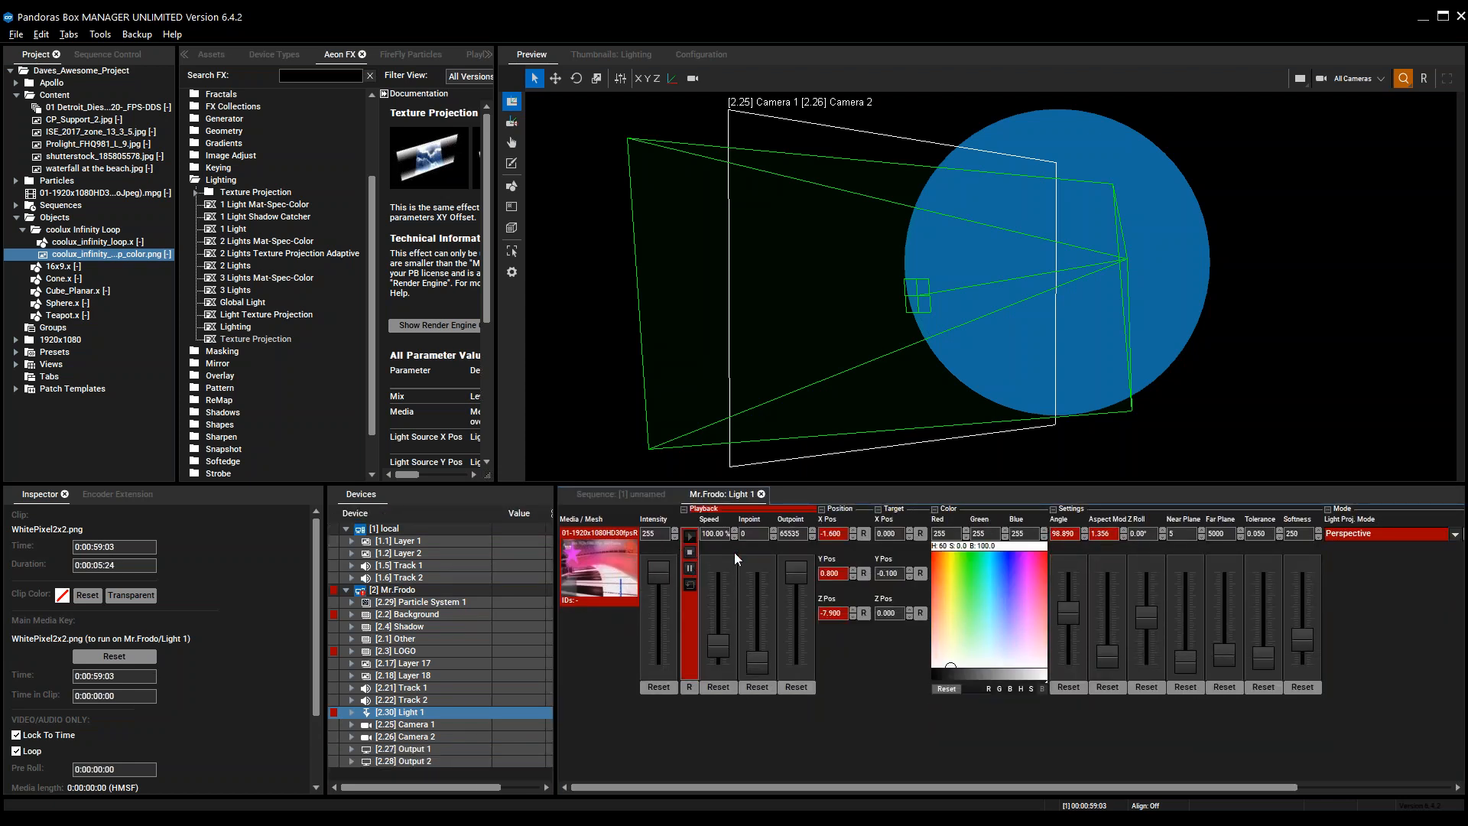
pyautogui.click(863, 613)
pyautogui.click(864, 573)
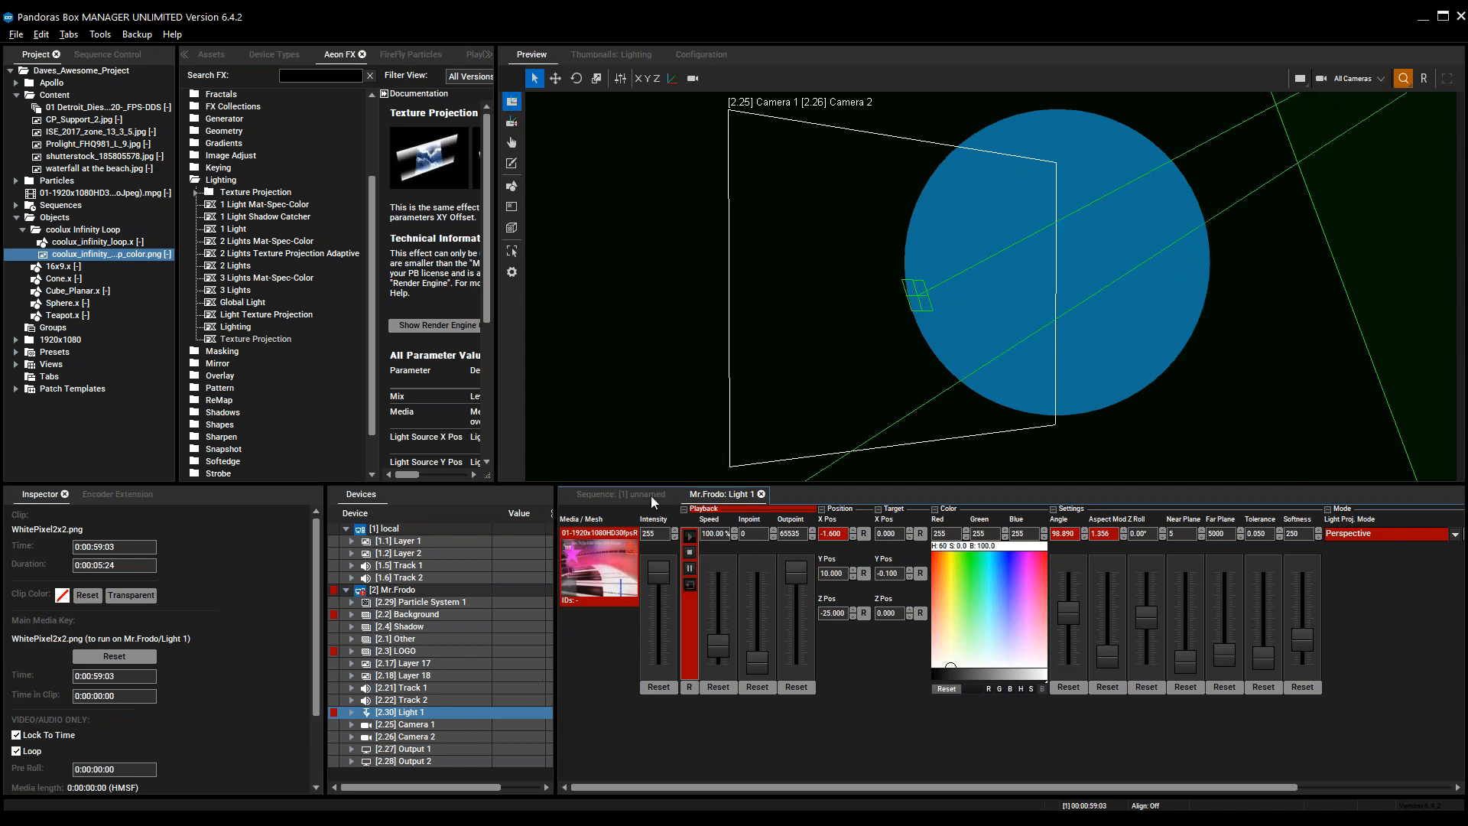
# Share the texture of the [2.30] Light 1 layer with the 1 Light effect on the LOGO layer
pyautogui.click(412, 652)
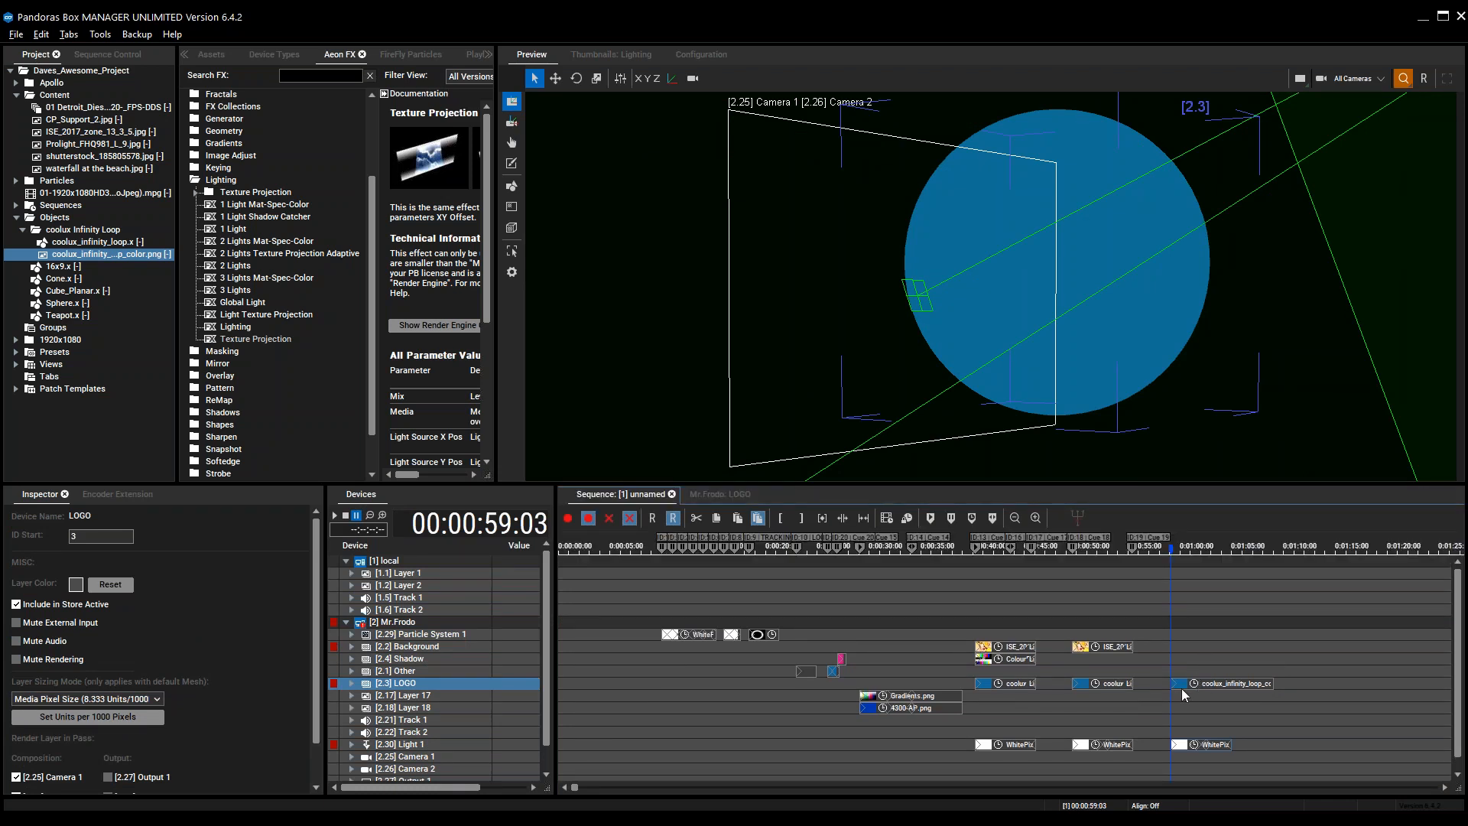
pyautogui.click(708, 501)
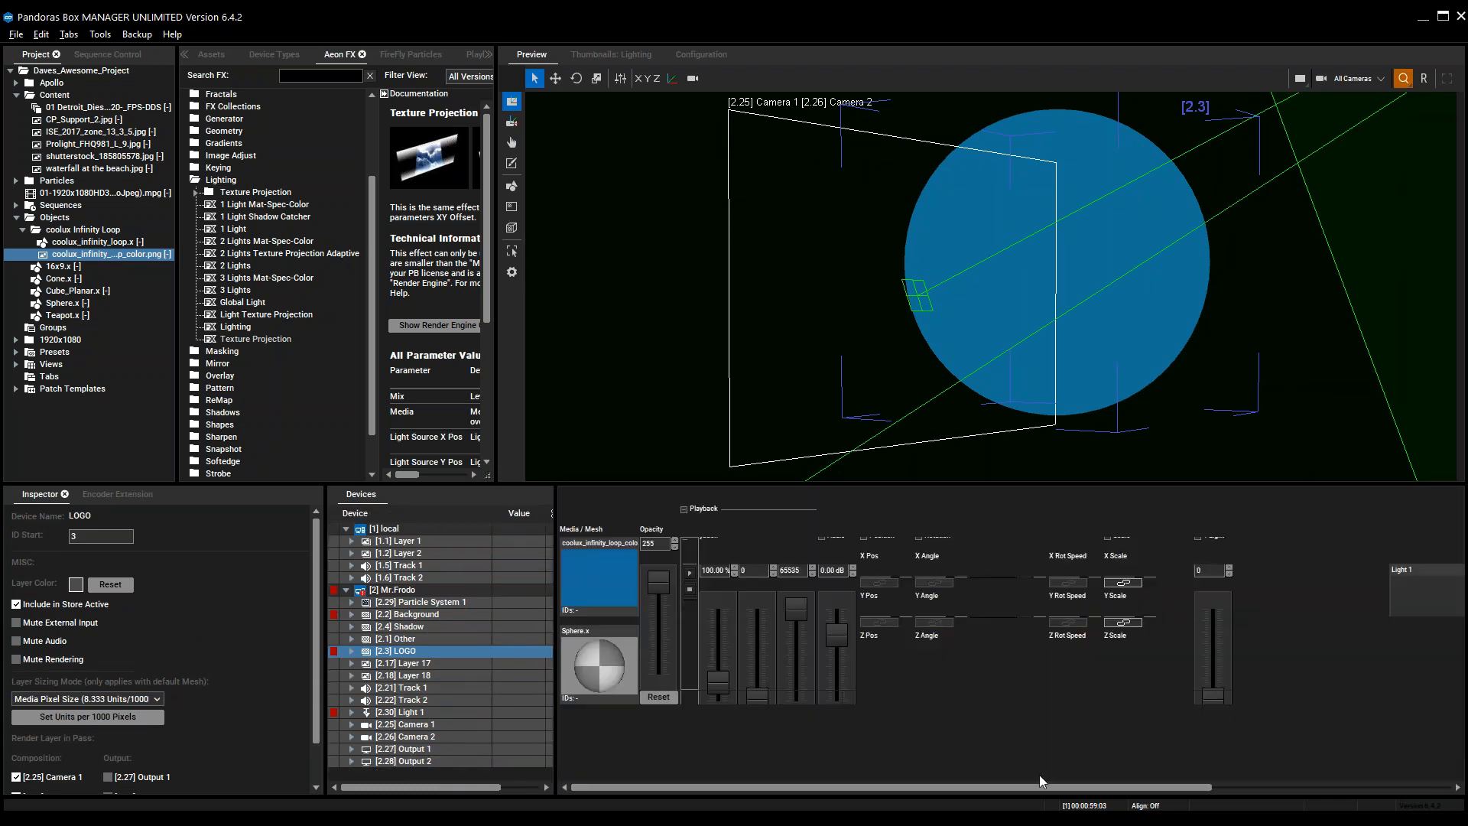
pyautogui.moveTo(1048, 787); pyautogui.dragTo(1402, 778)
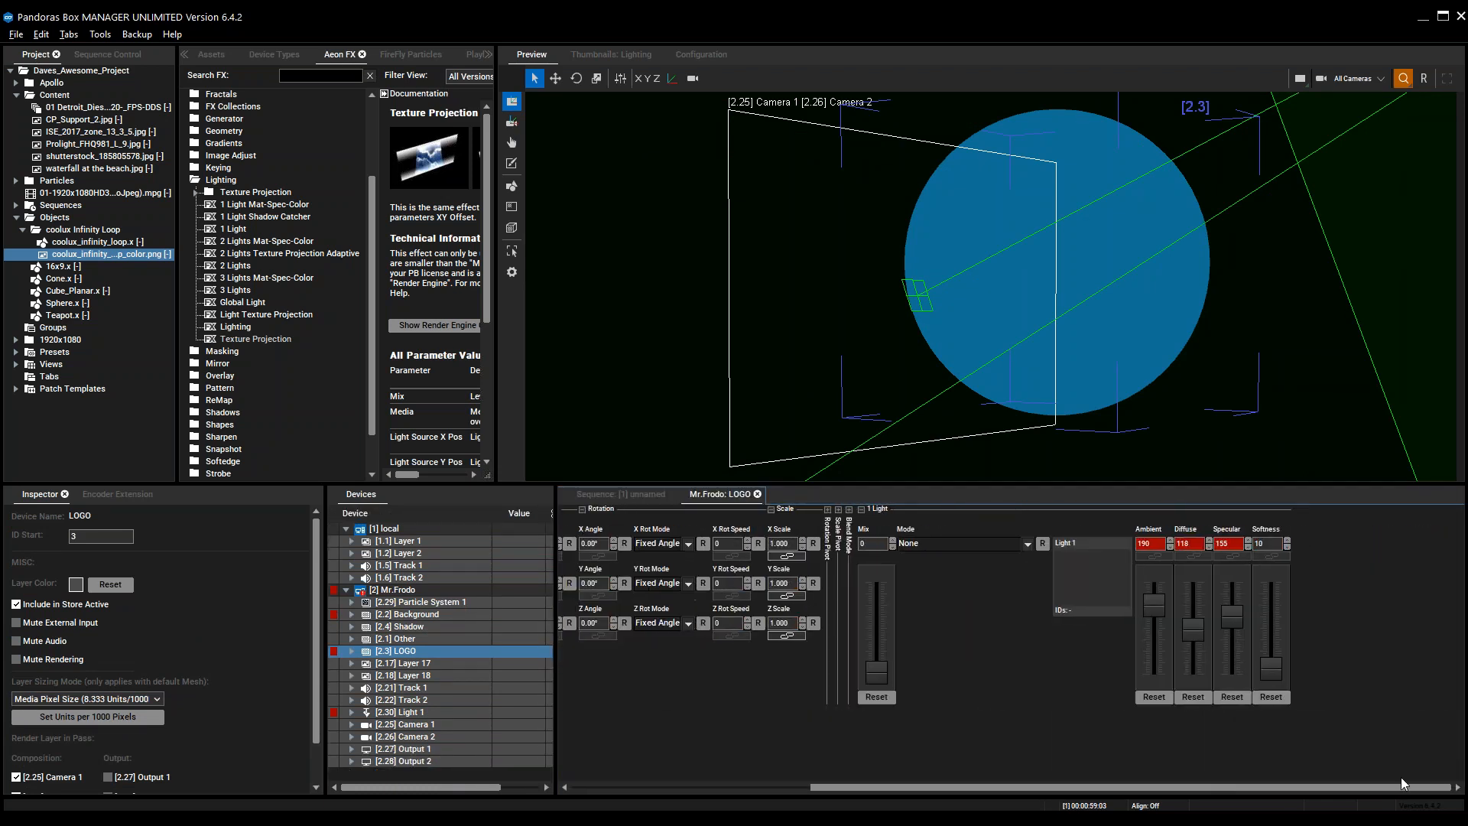
pyautogui.rightClick(1088, 574)
pyautogui.moveTo(1166, 719)
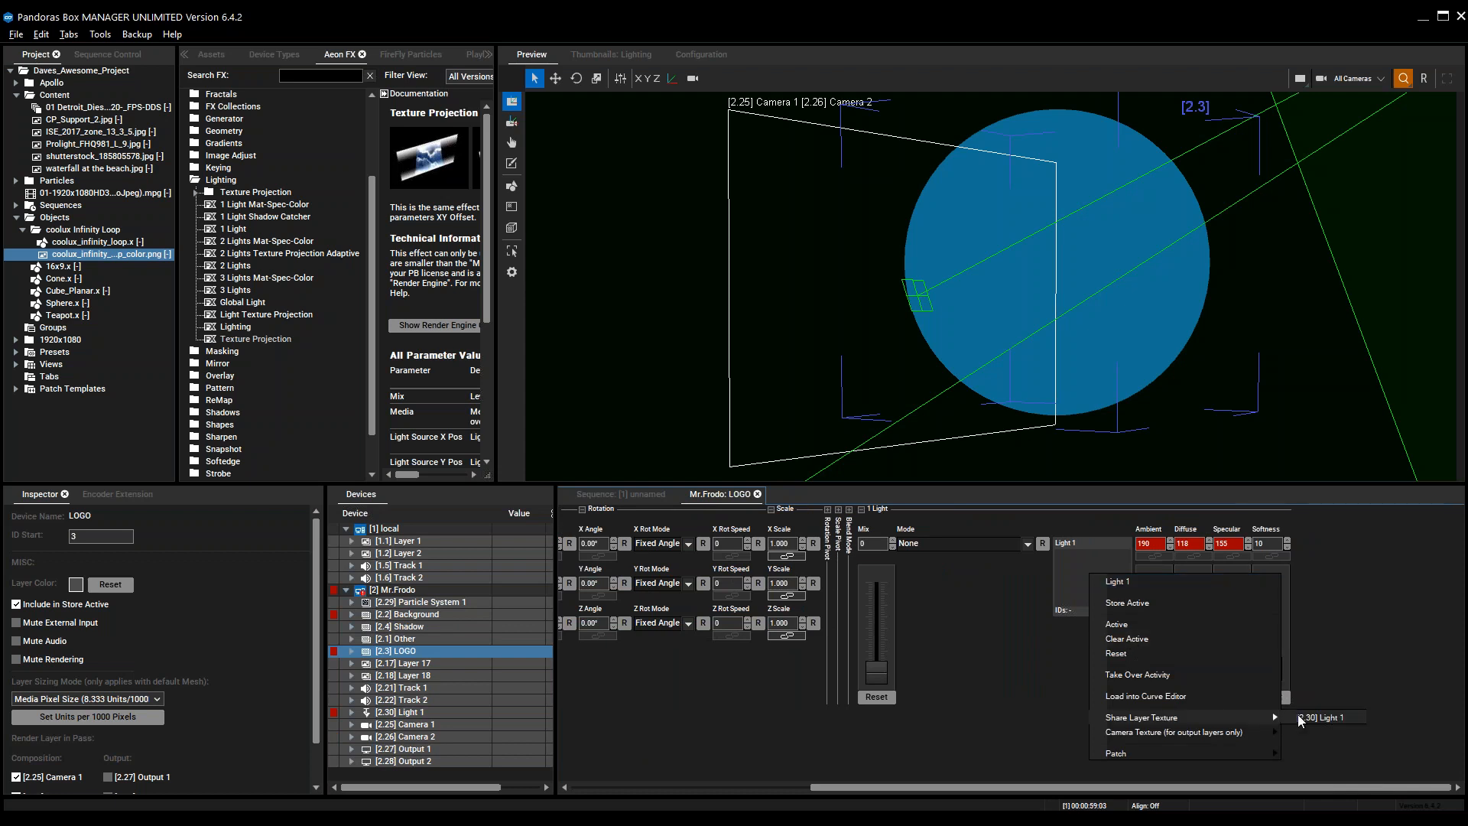
pyautogui.click(1300, 718)
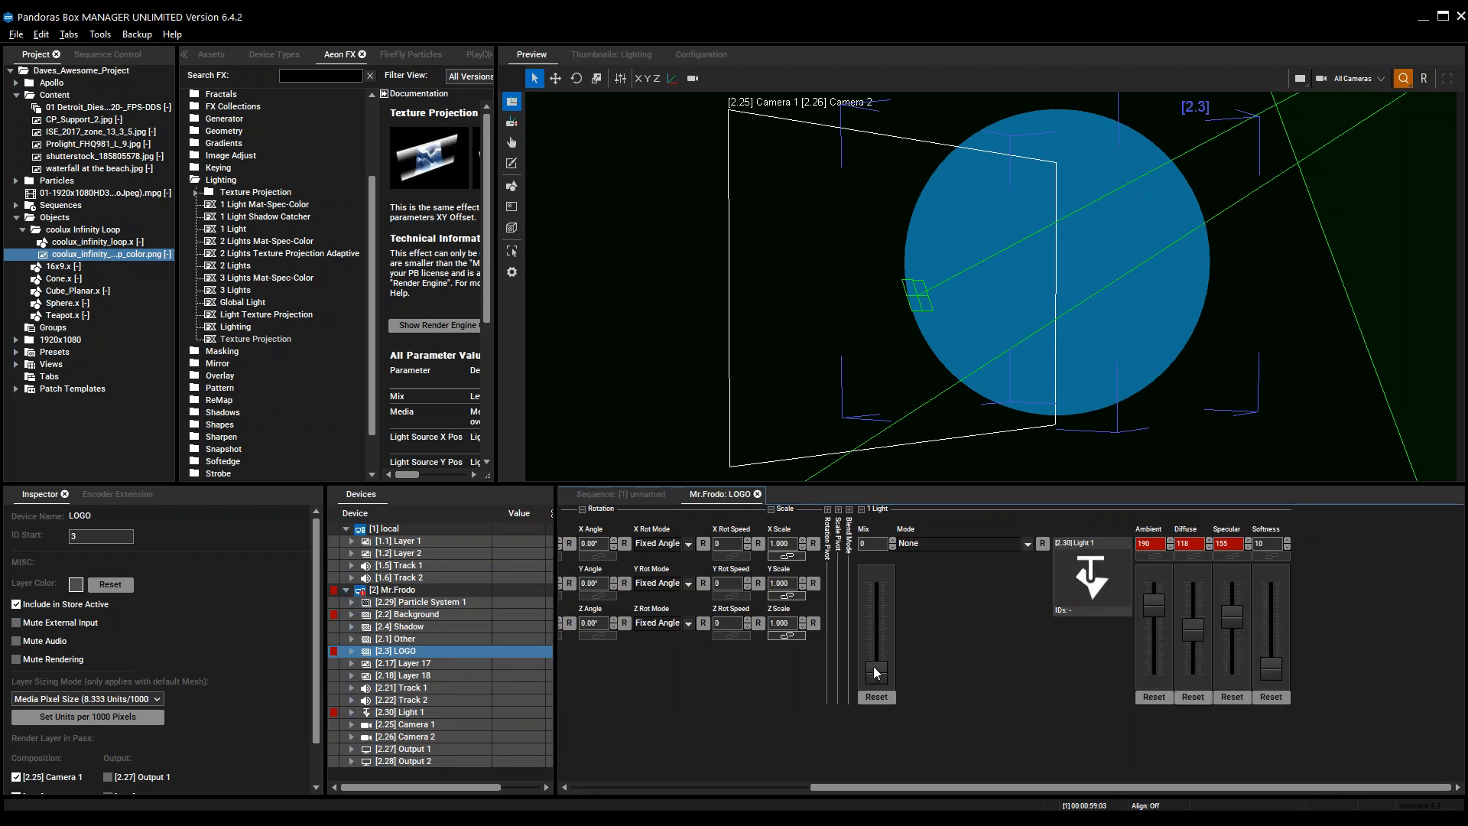
# Set the LOGO layer's 1 Light effect to a Mix of 255 and the mode Cast & Receive
pyautogui.moveTo(876, 673); pyautogui.dragTo(876, 581)
pyautogui.click(1024, 543)
pyautogui.click(992, 572)
# Examine the video projected on the sphere from several angles in All Cameras and in the [2.27] Output 1 preview
pyautogui.moveTo(1191, 247); pyautogui.dragTo(1029, 282, button='middle')
pyautogui.scroll(5, 1025, 294)
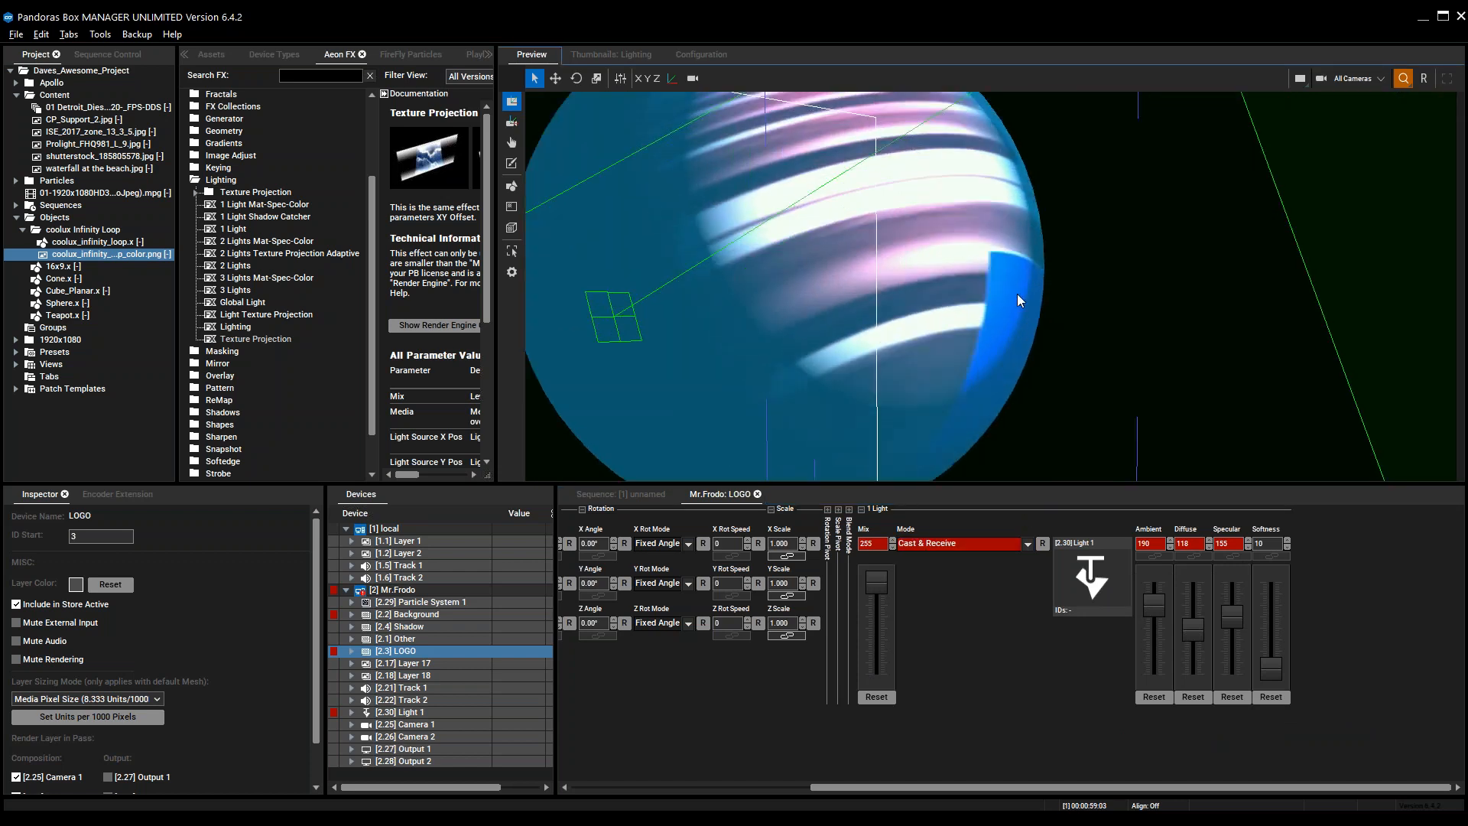
pyautogui.scroll(-5, 1017, 294)
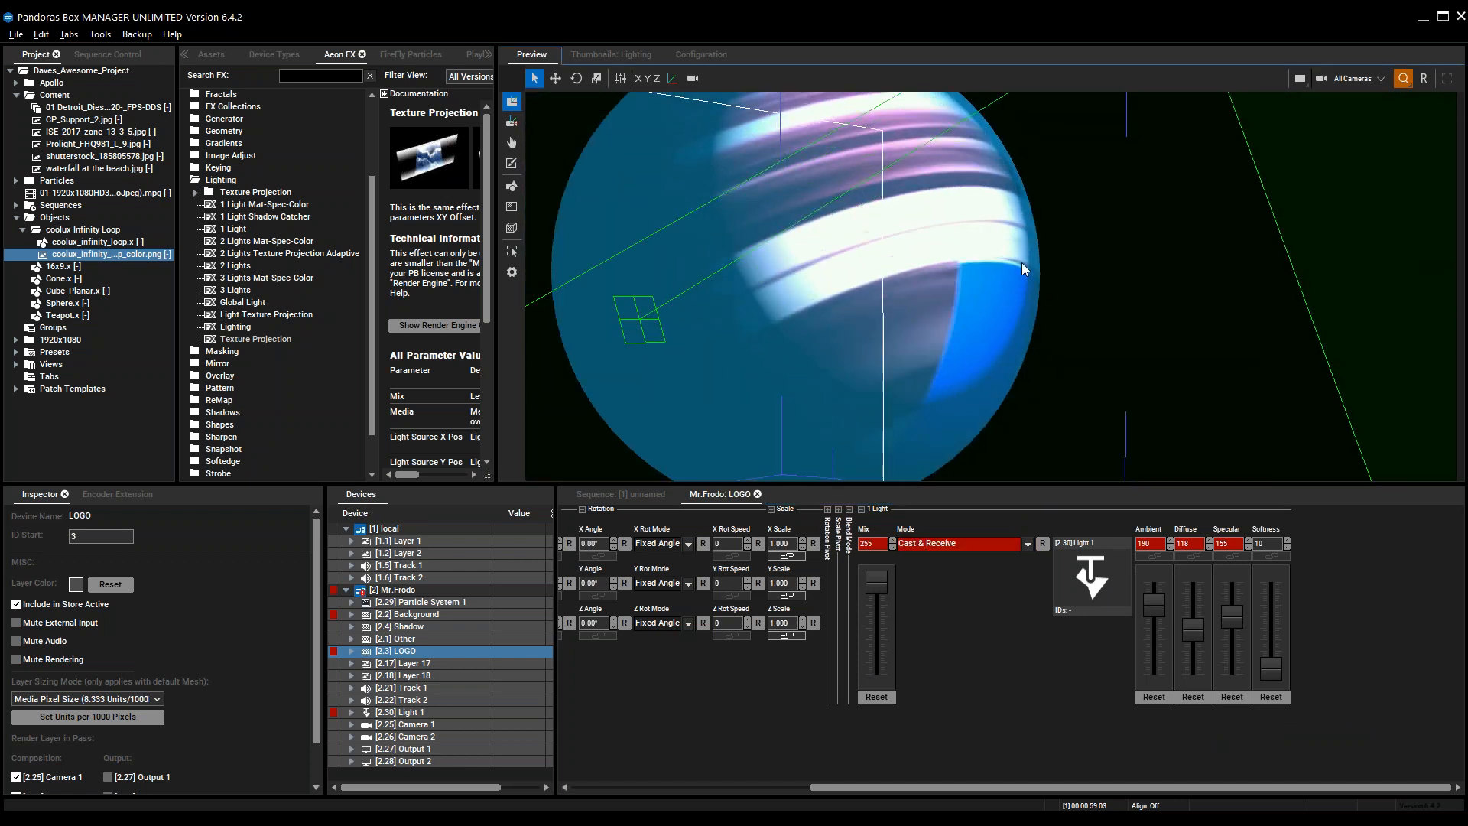
pyautogui.click(1375, 80)
pyautogui.click(1369, 172)
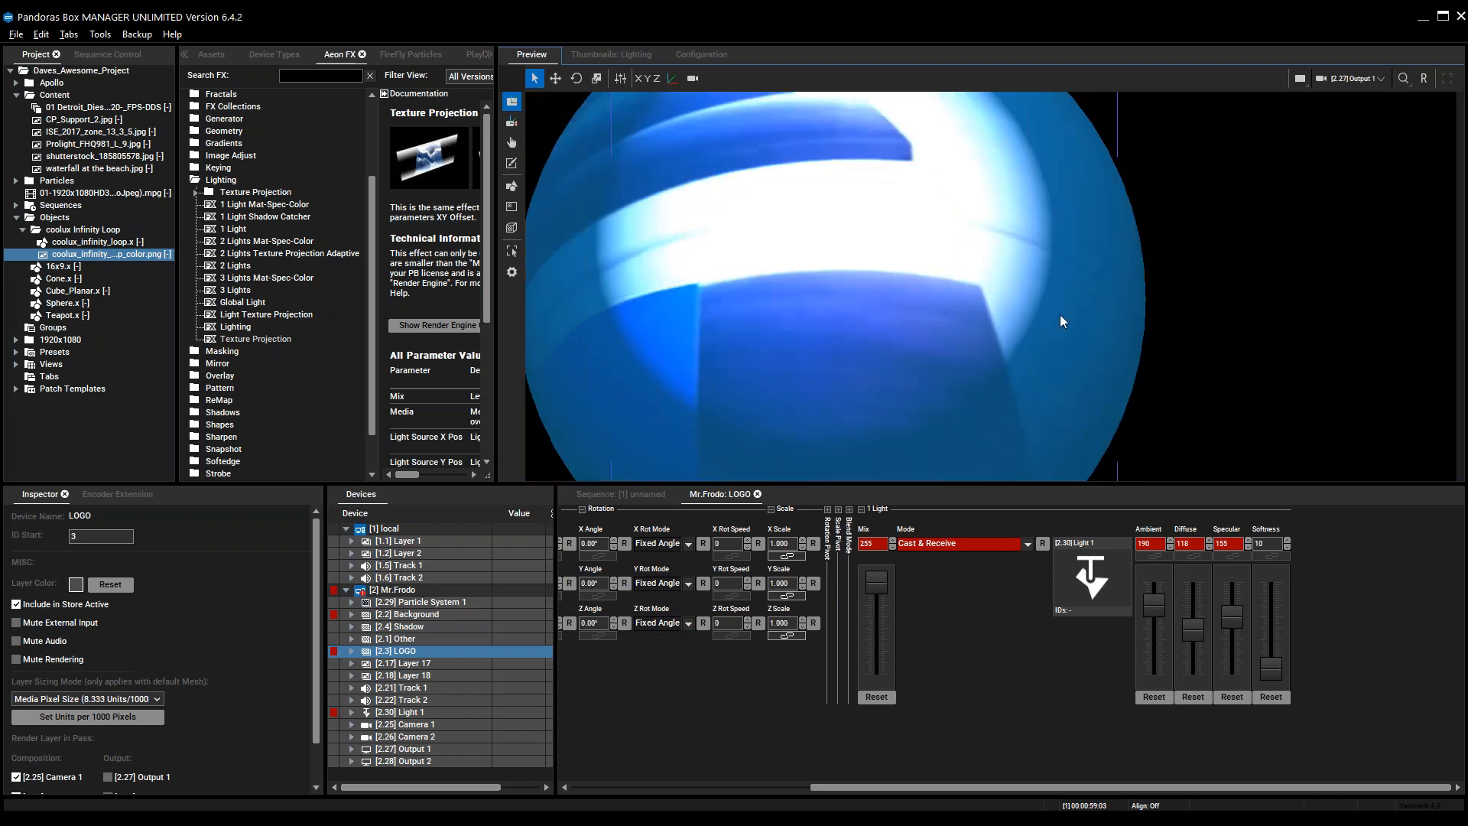
pyautogui.scroll(-5, 1057, 347)
pyautogui.scroll(3, 1054, 365)
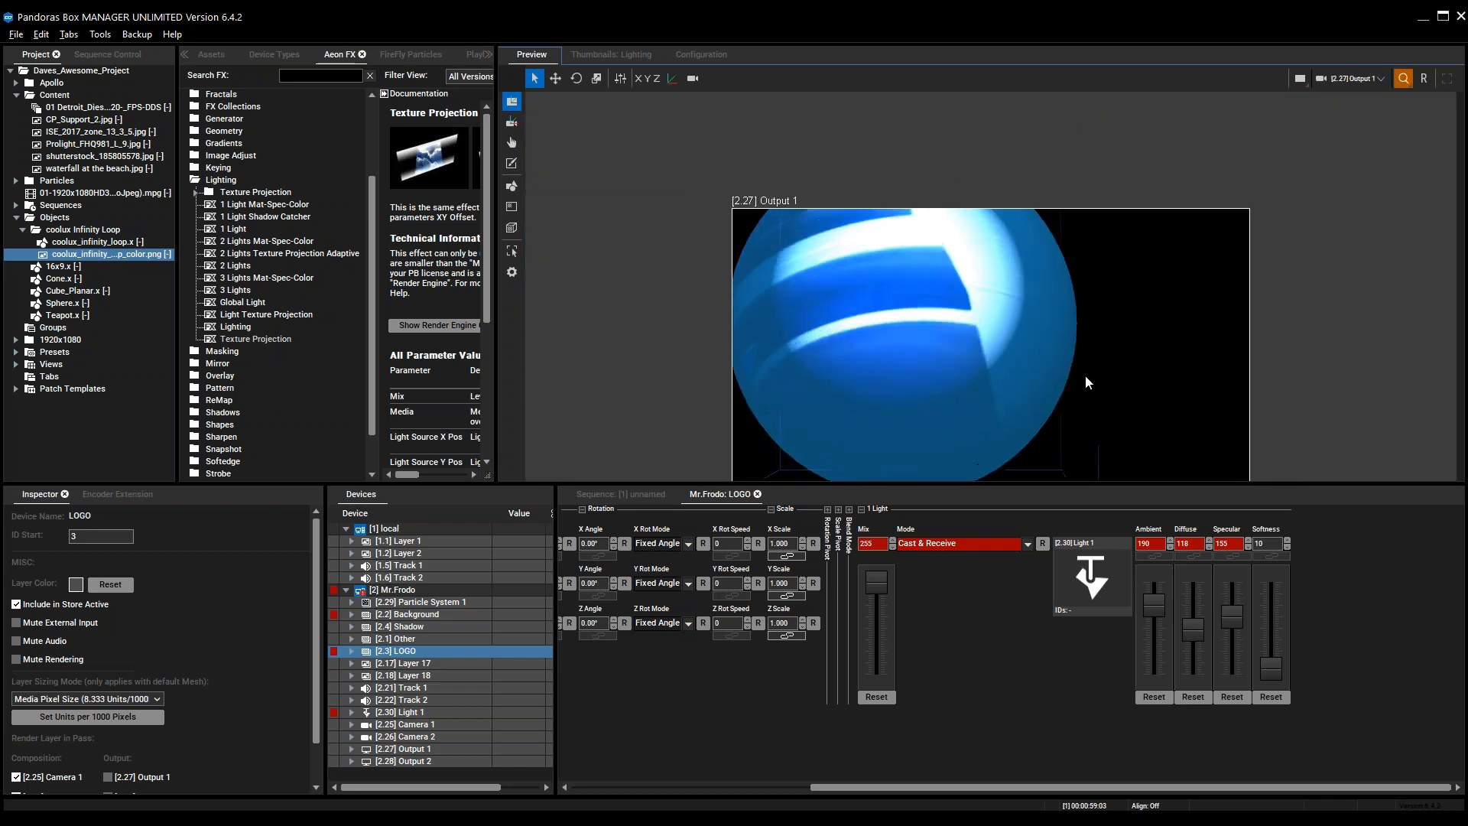
pyautogui.scroll(3, 1074, 341)
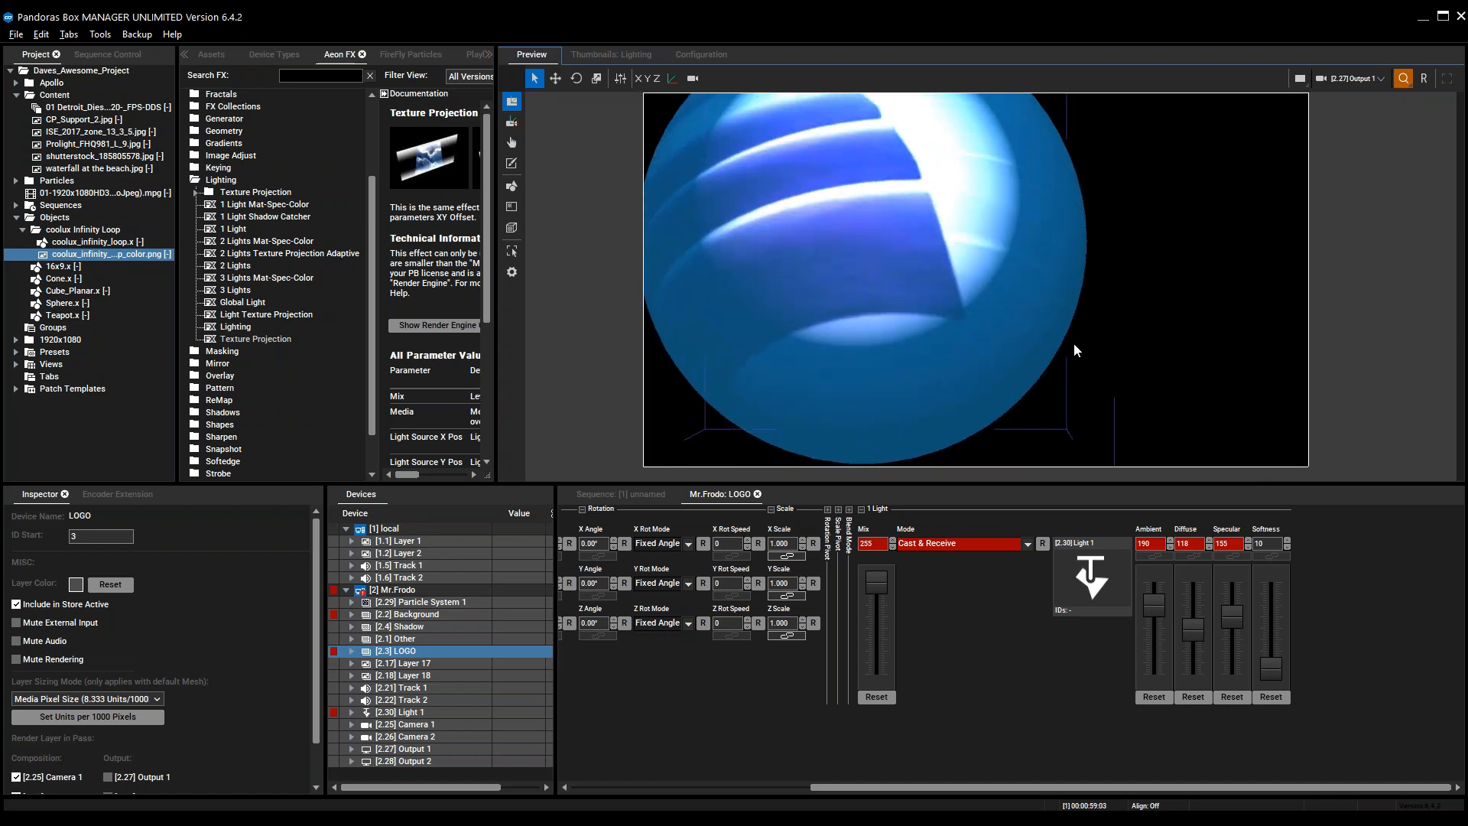
# Replace Light 1's projected media with the 01 Detroit_Diesel_120-_FPS-DDS clip from the Content folder
pyautogui.click(621, 494)
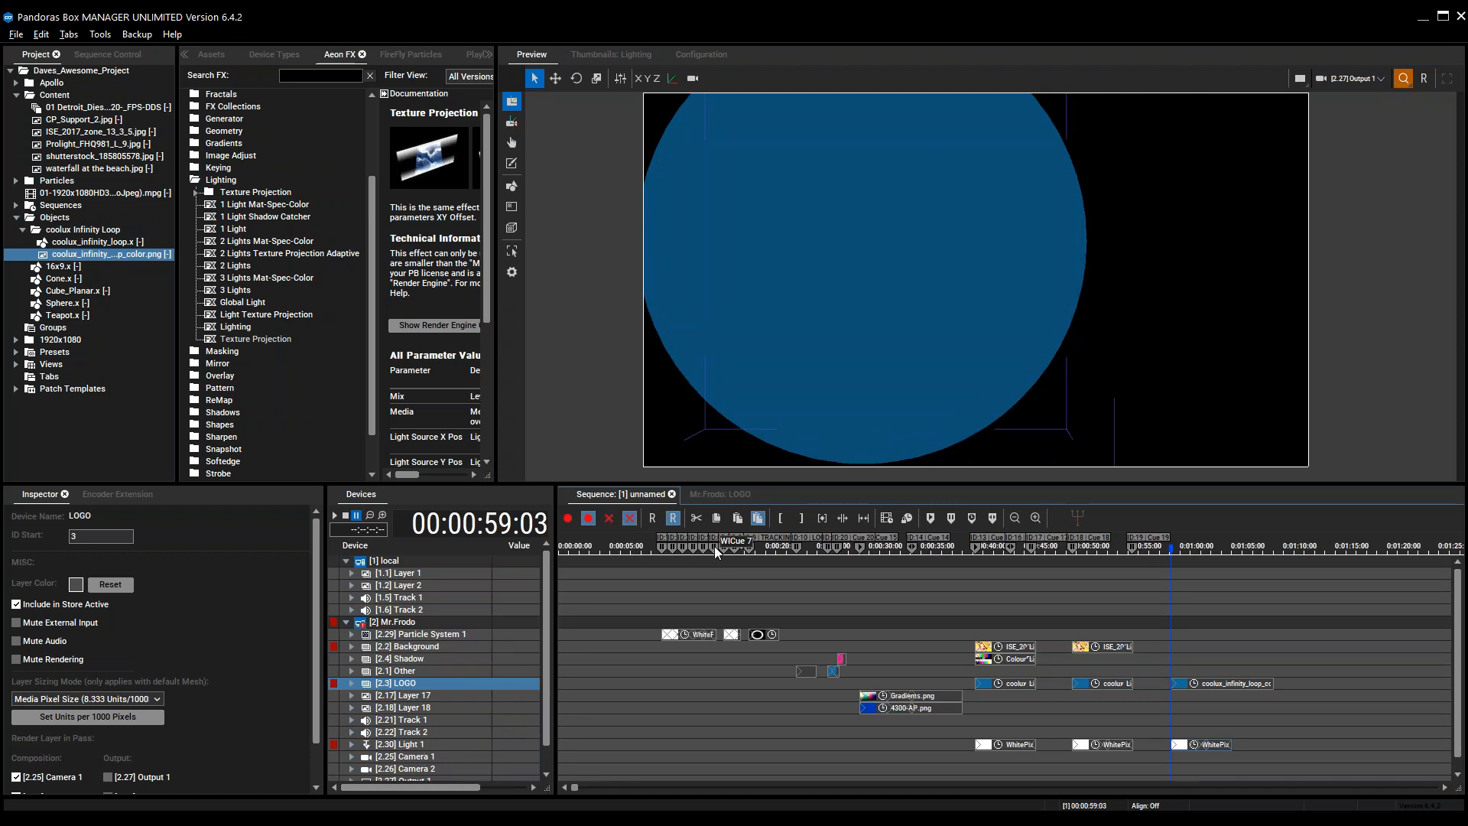
pyautogui.click(713, 494)
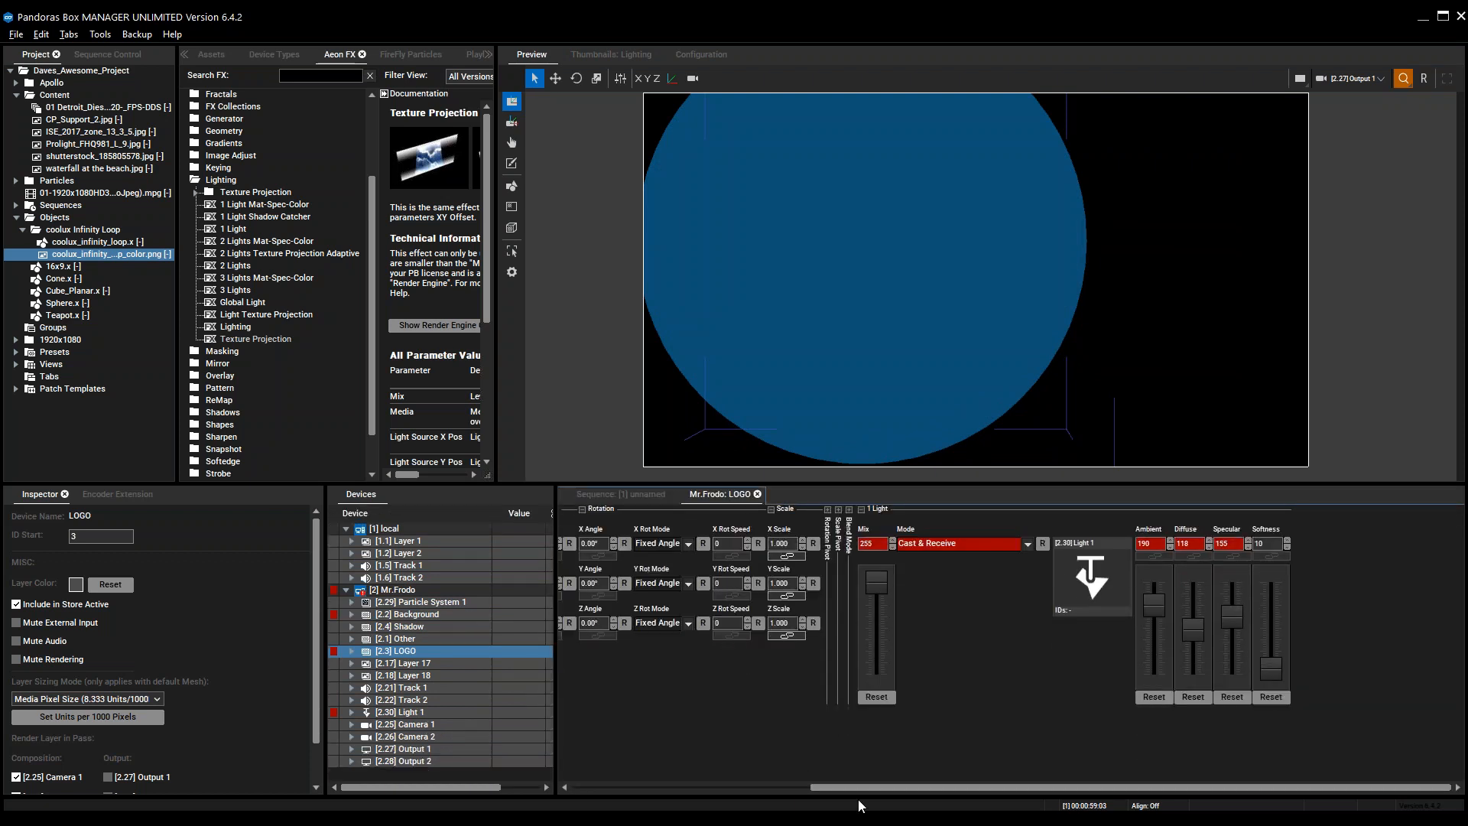
pyautogui.moveTo(863, 788); pyautogui.dragTo(667, 787)
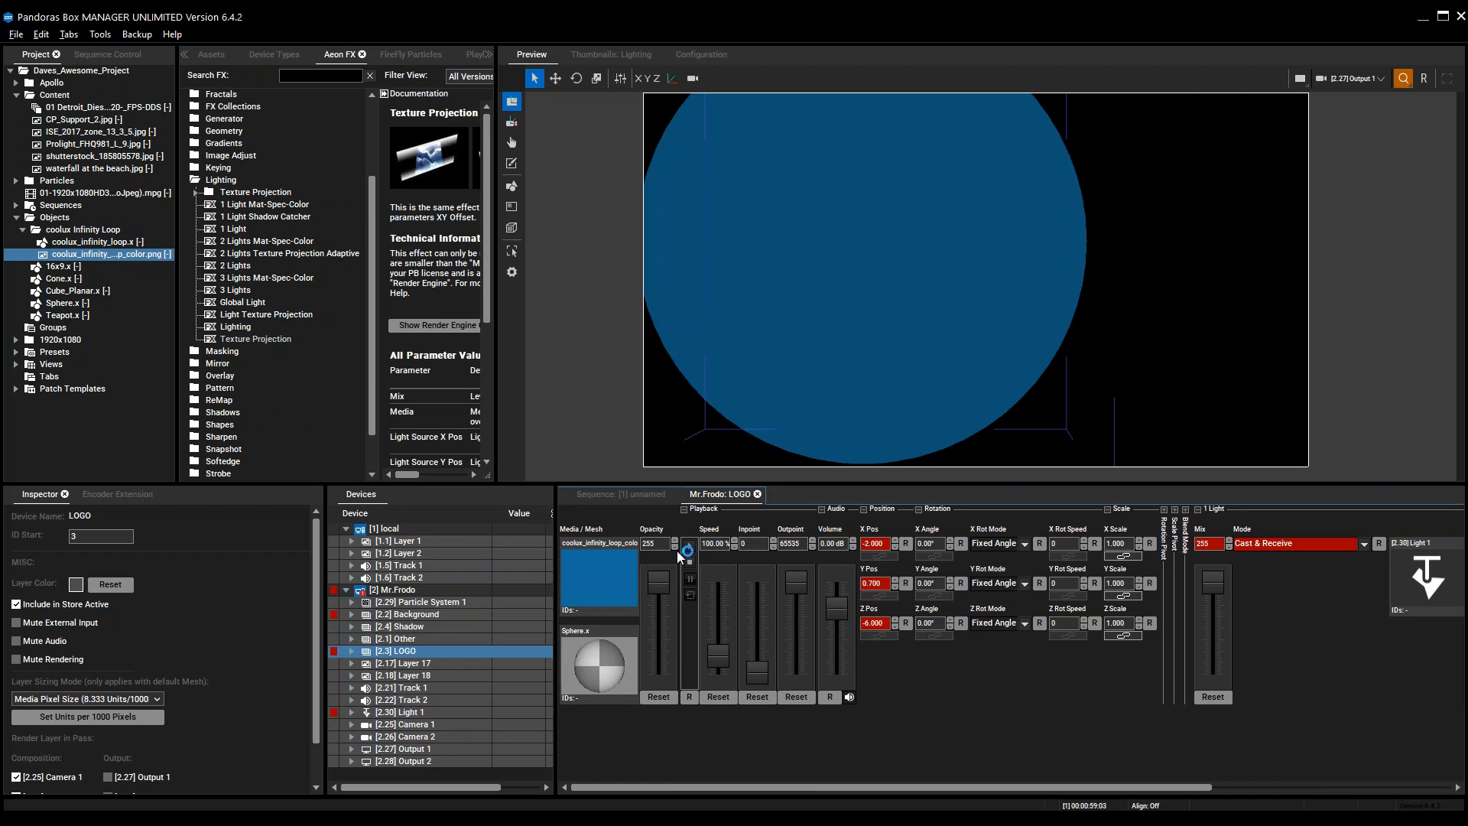
pyautogui.click(411, 713)
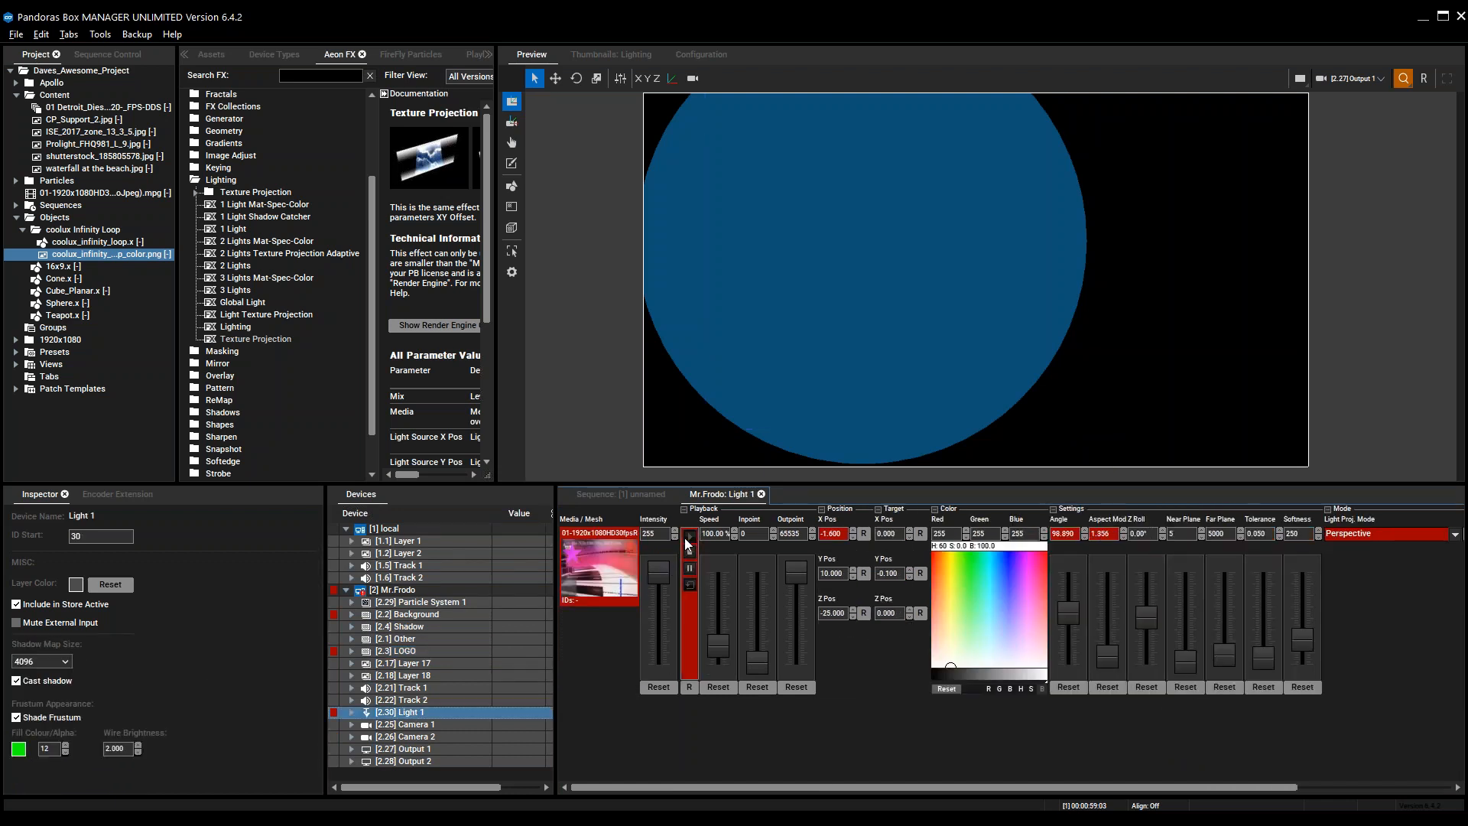
pyautogui.moveTo(82, 115); pyautogui.dragTo(616, 574)
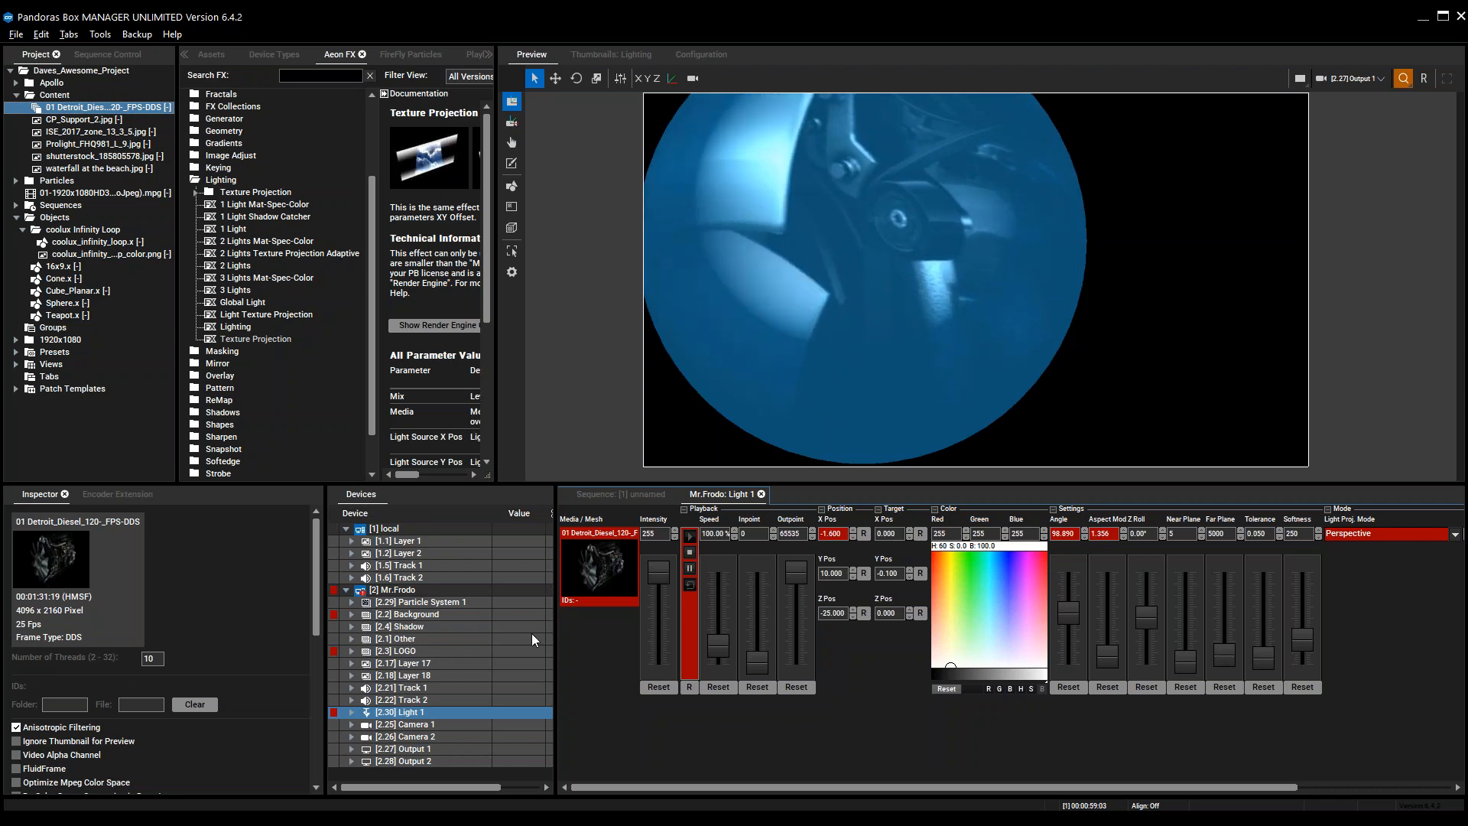
# Scale the sphere on the LOGO layer to 0.500 on the X, Y and Z axes
pyautogui.click(612, 495)
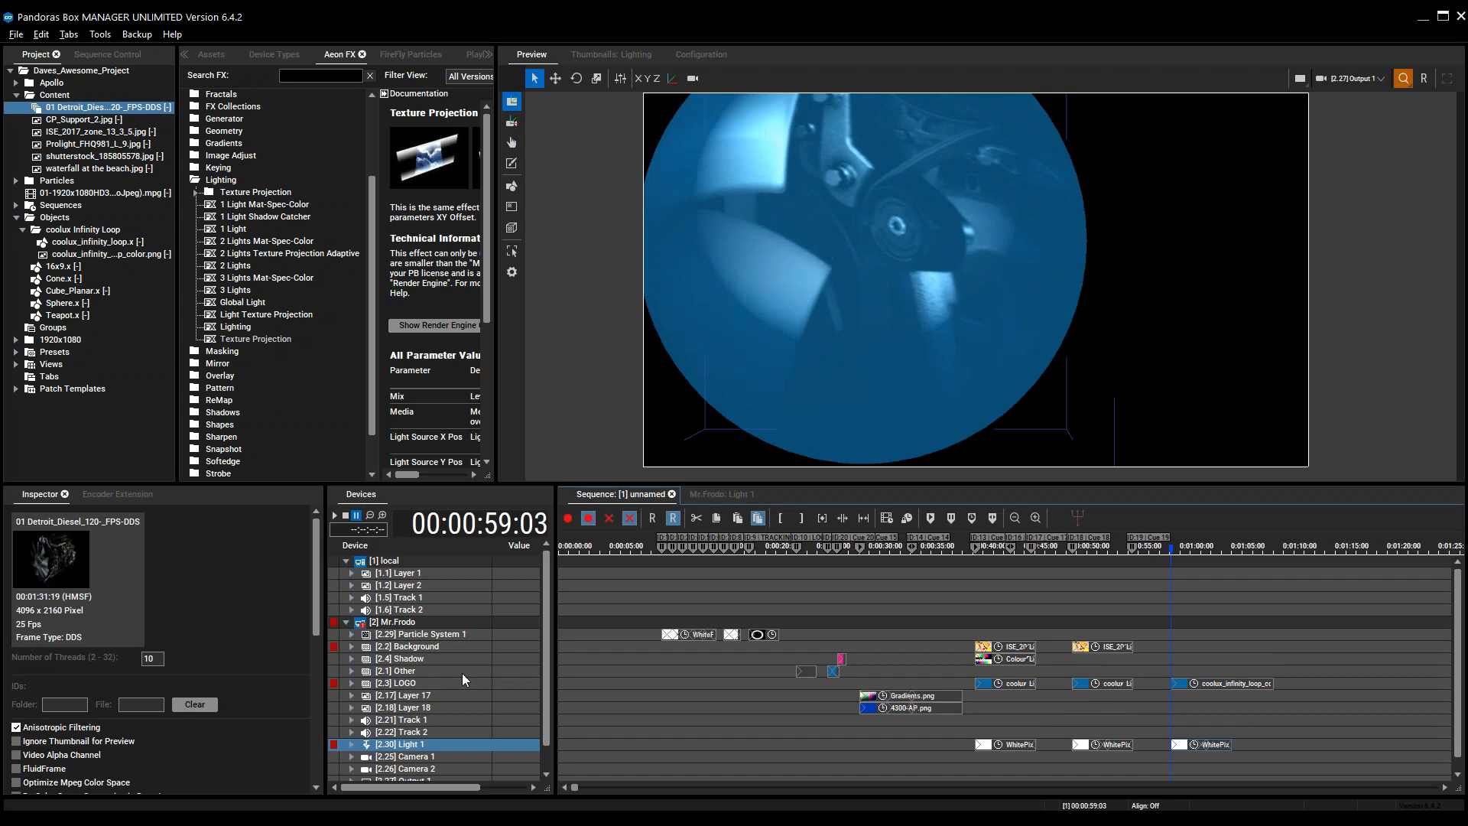
pyautogui.click(465, 687)
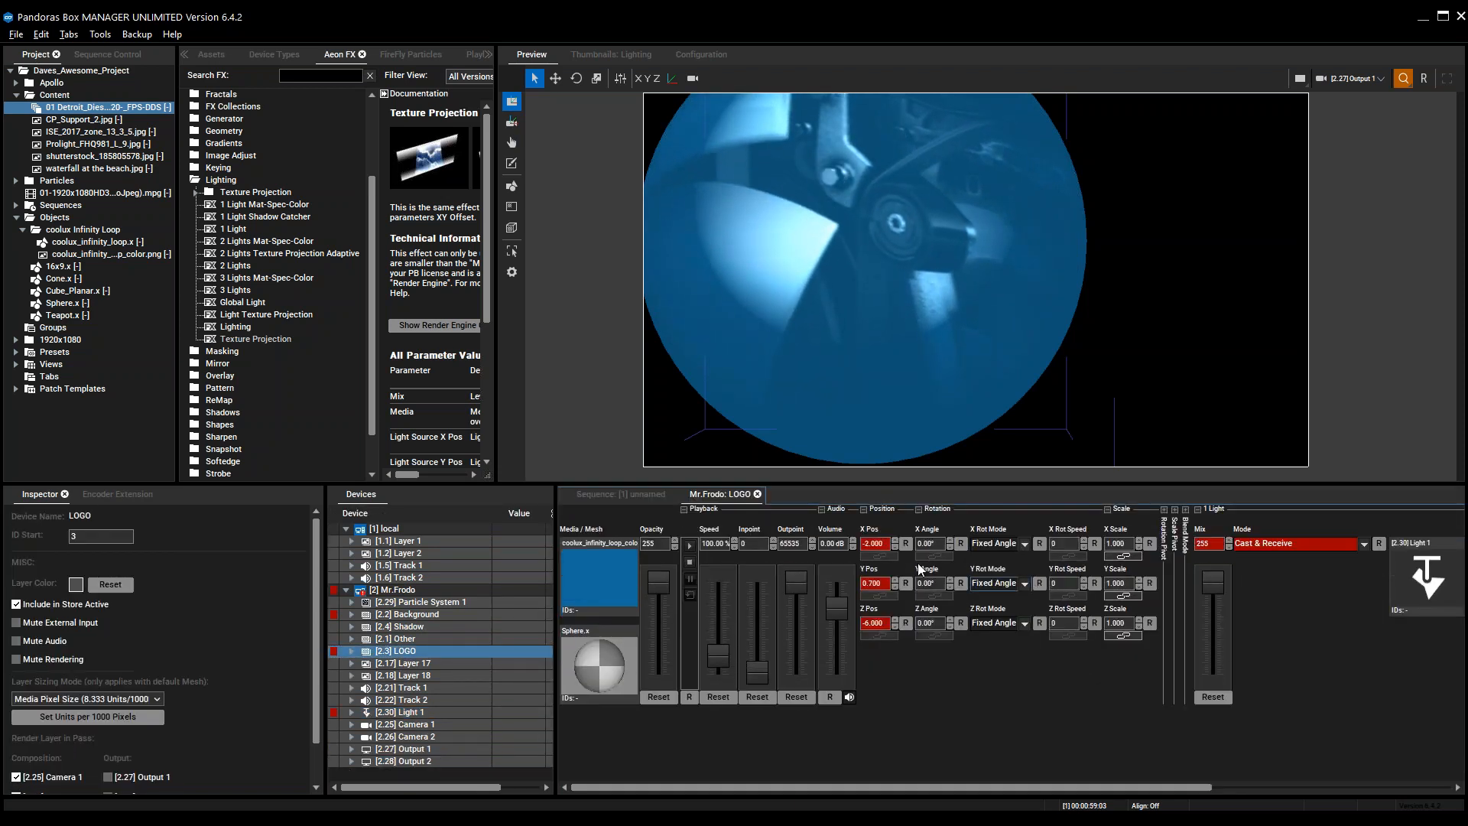
pyautogui.moveTo(1115, 548); pyautogui.dragTo(1123, 588)
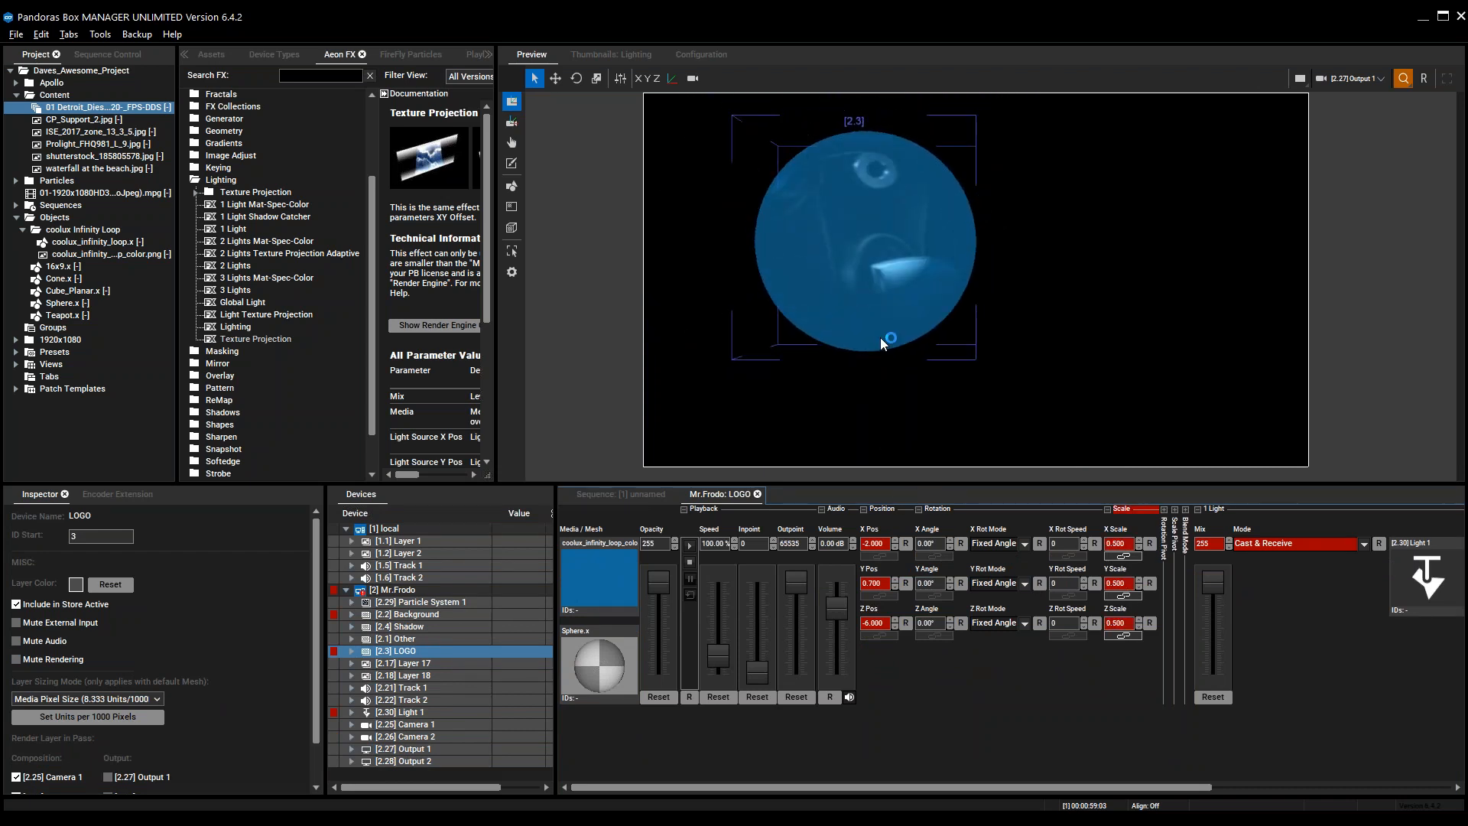
# Set the LOGO layer's 1 Light effect to Ambient 10, Diffuse 162 and Specular 88
pyautogui.moveTo(822, 787); pyautogui.dragTo(1003, 788)
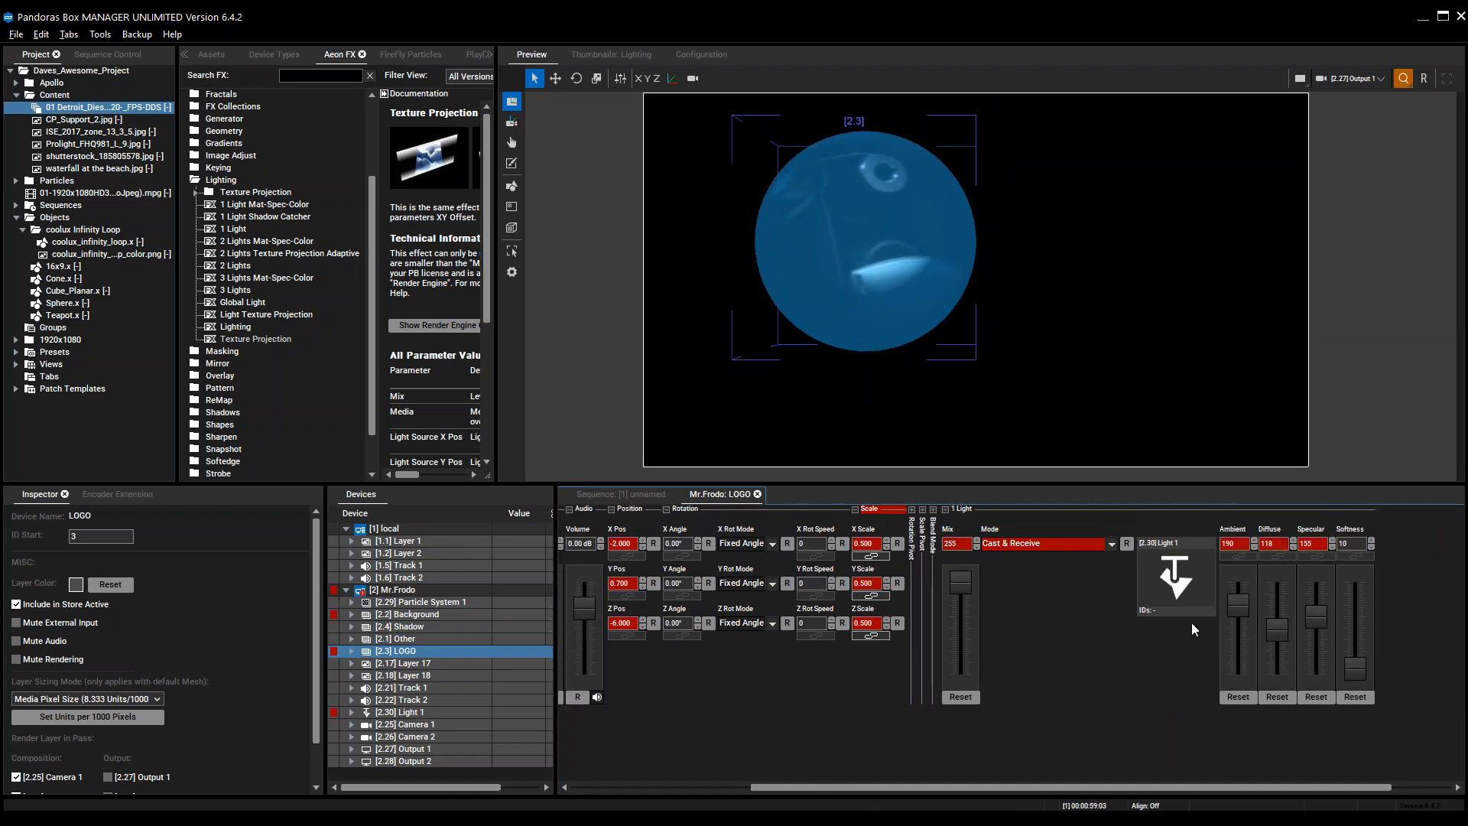
pyautogui.moveTo(1238, 609); pyautogui.dragTo(1260, 672)
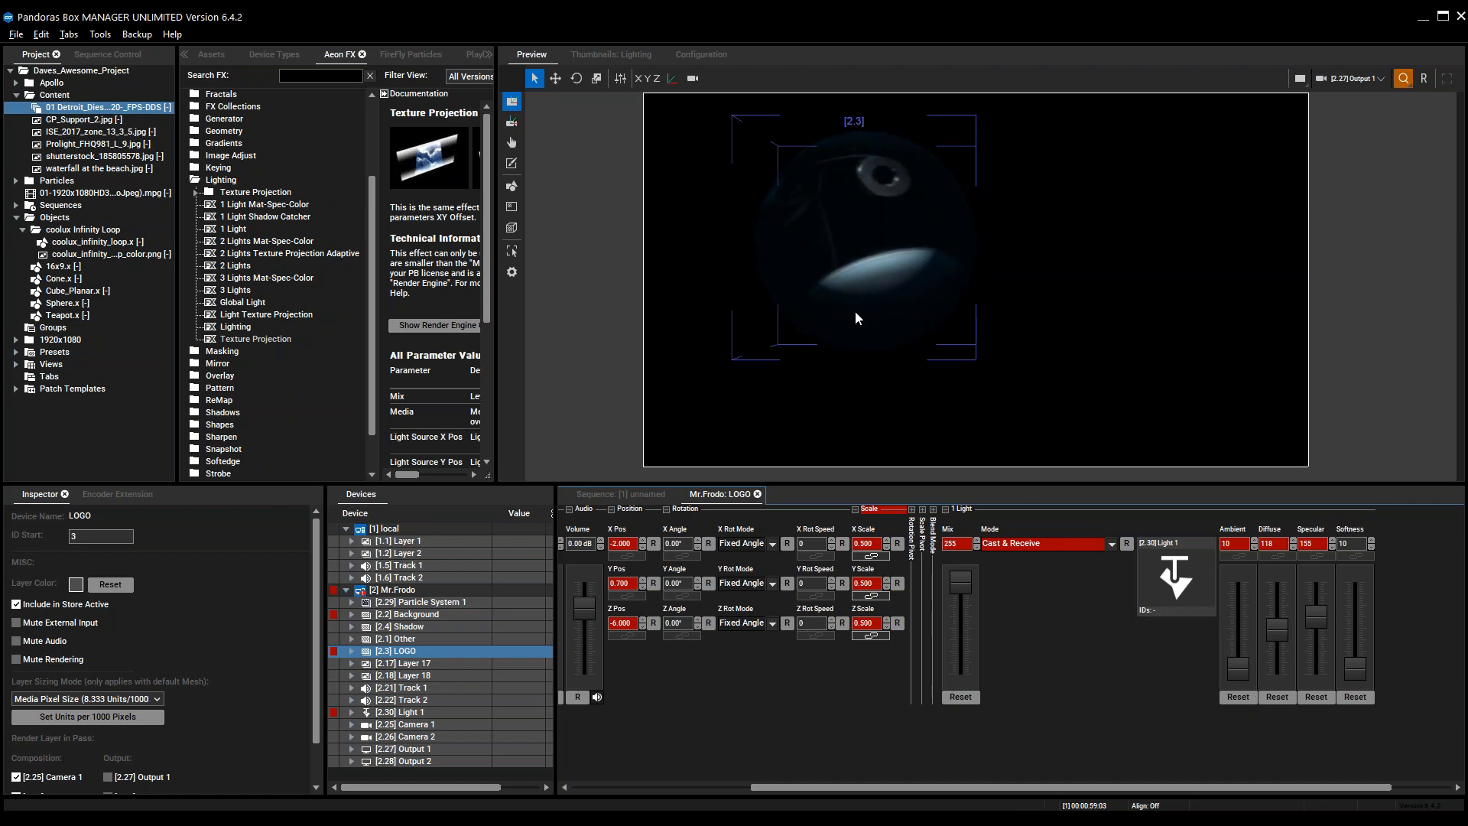
pyautogui.click(1314, 696)
pyautogui.click(1288, 693)
pyautogui.moveTo(1314, 653); pyautogui.dragTo(1314, 688)
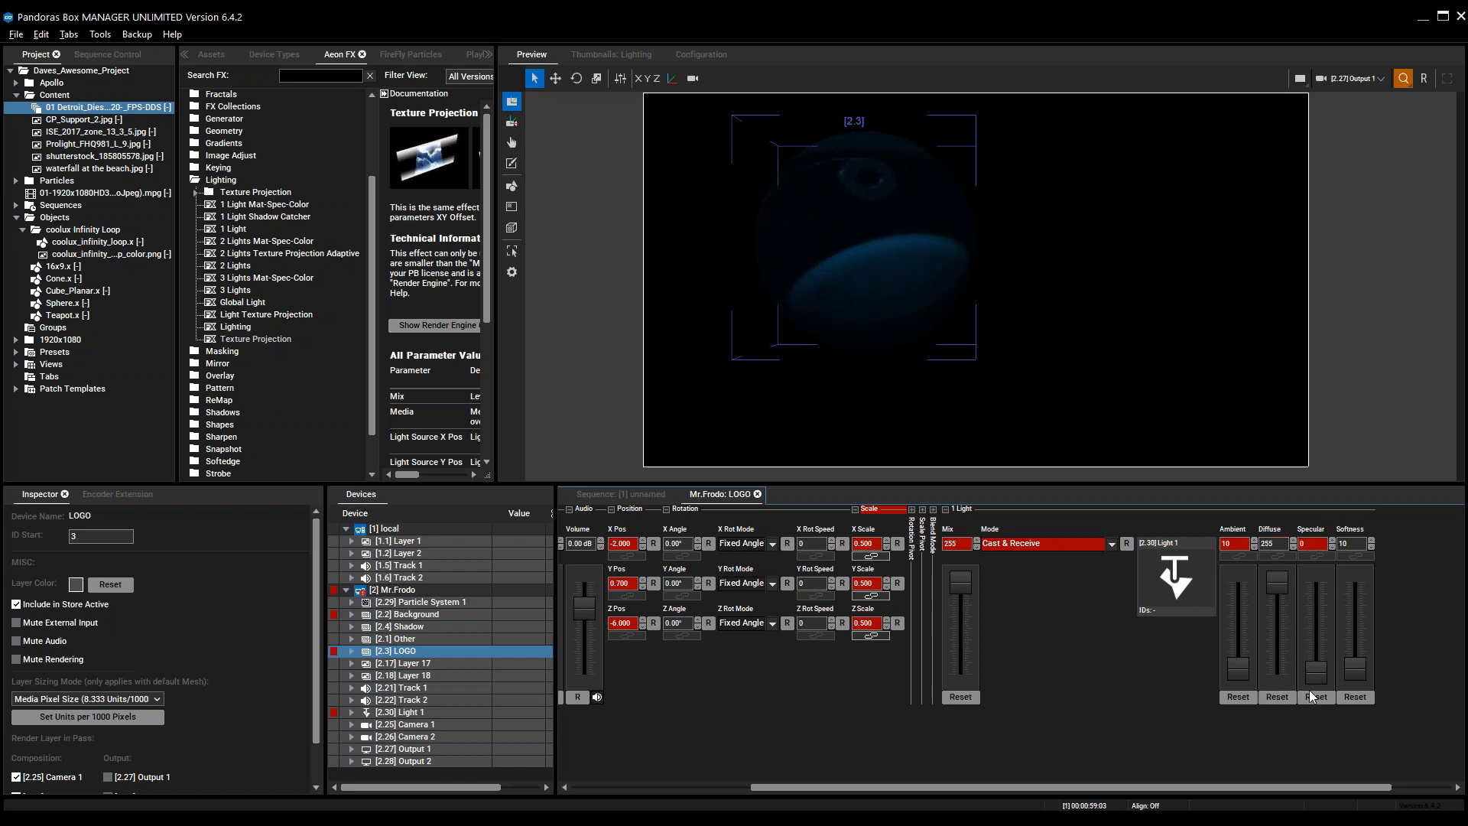
pyautogui.moveTo(1279, 587); pyautogui.dragTo(1288, 618)
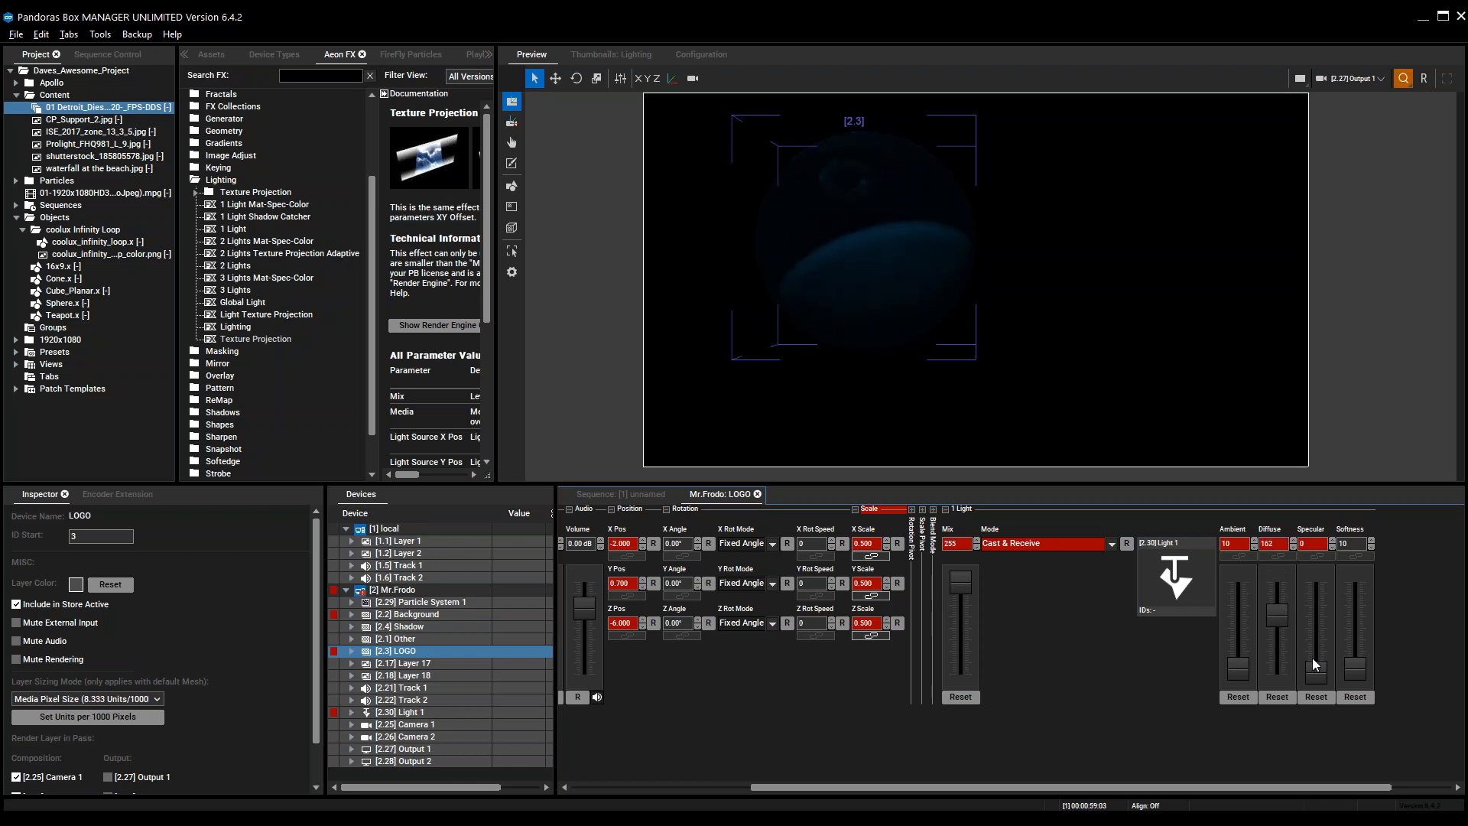
pyautogui.moveTo(1316, 673)
pyautogui.mouseDown()
pyautogui.moveTo(1310, 636)
pyautogui.moveTo(1309, 649)
pyautogui.mouseUp()
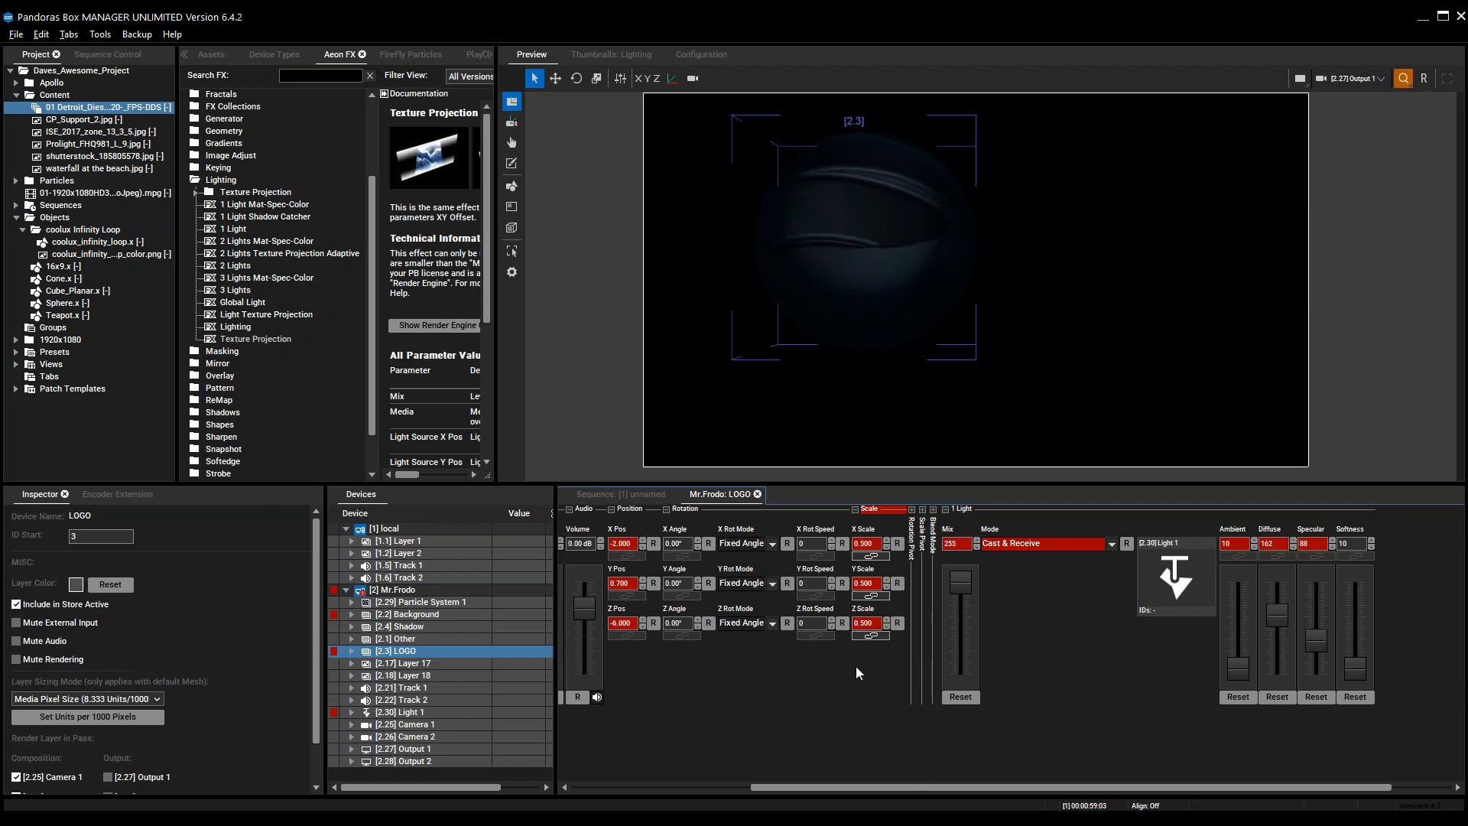
# With All Cameras shown, narrow Light 1's Angle to 54.915, and switch the preview back to [2.27] Output 1
pyautogui.click(1367, 79)
pyautogui.click(1360, 99)
pyautogui.scroll(-10, 1068, 373)
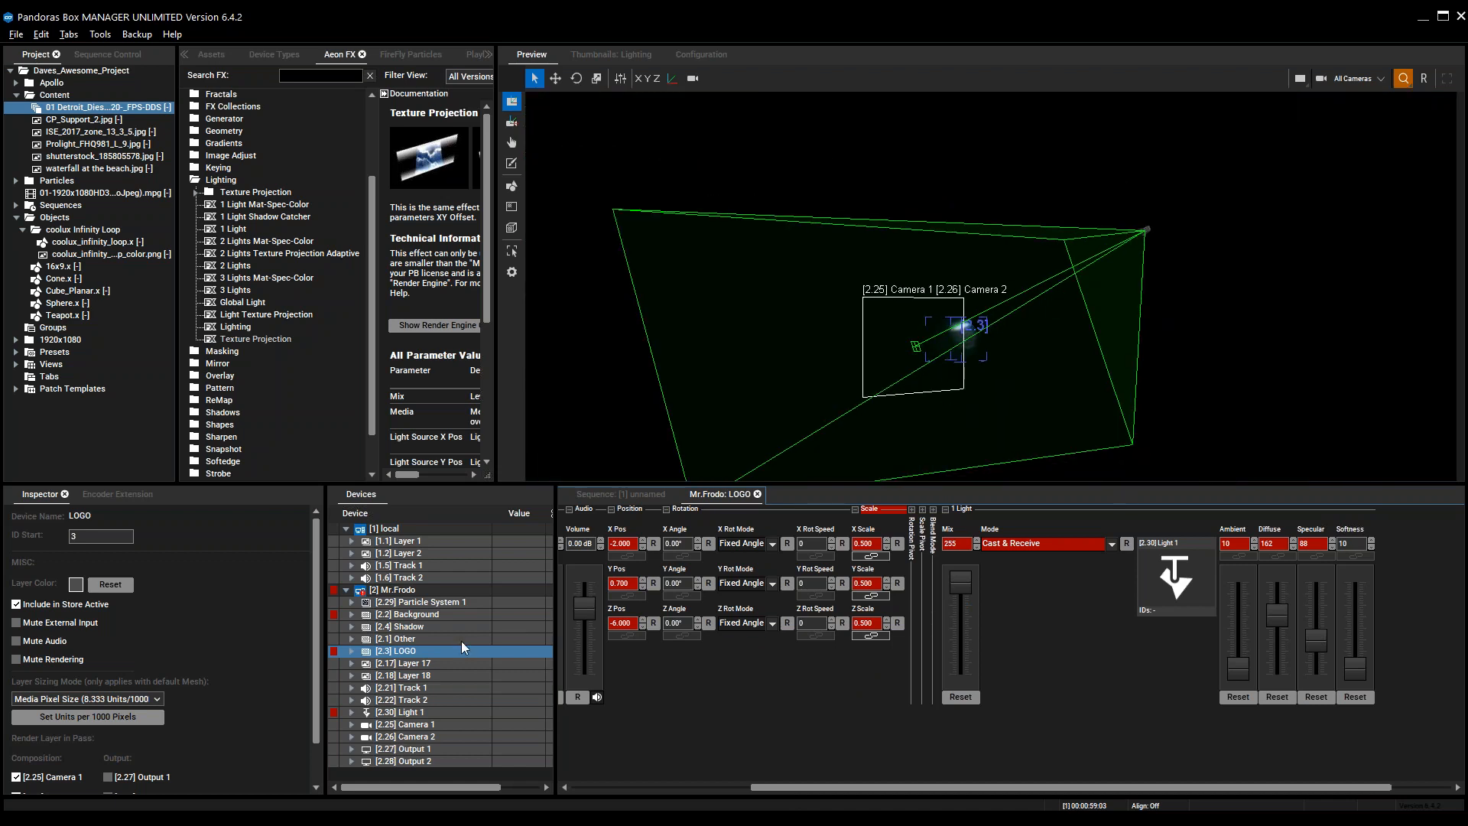
pyautogui.click(405, 714)
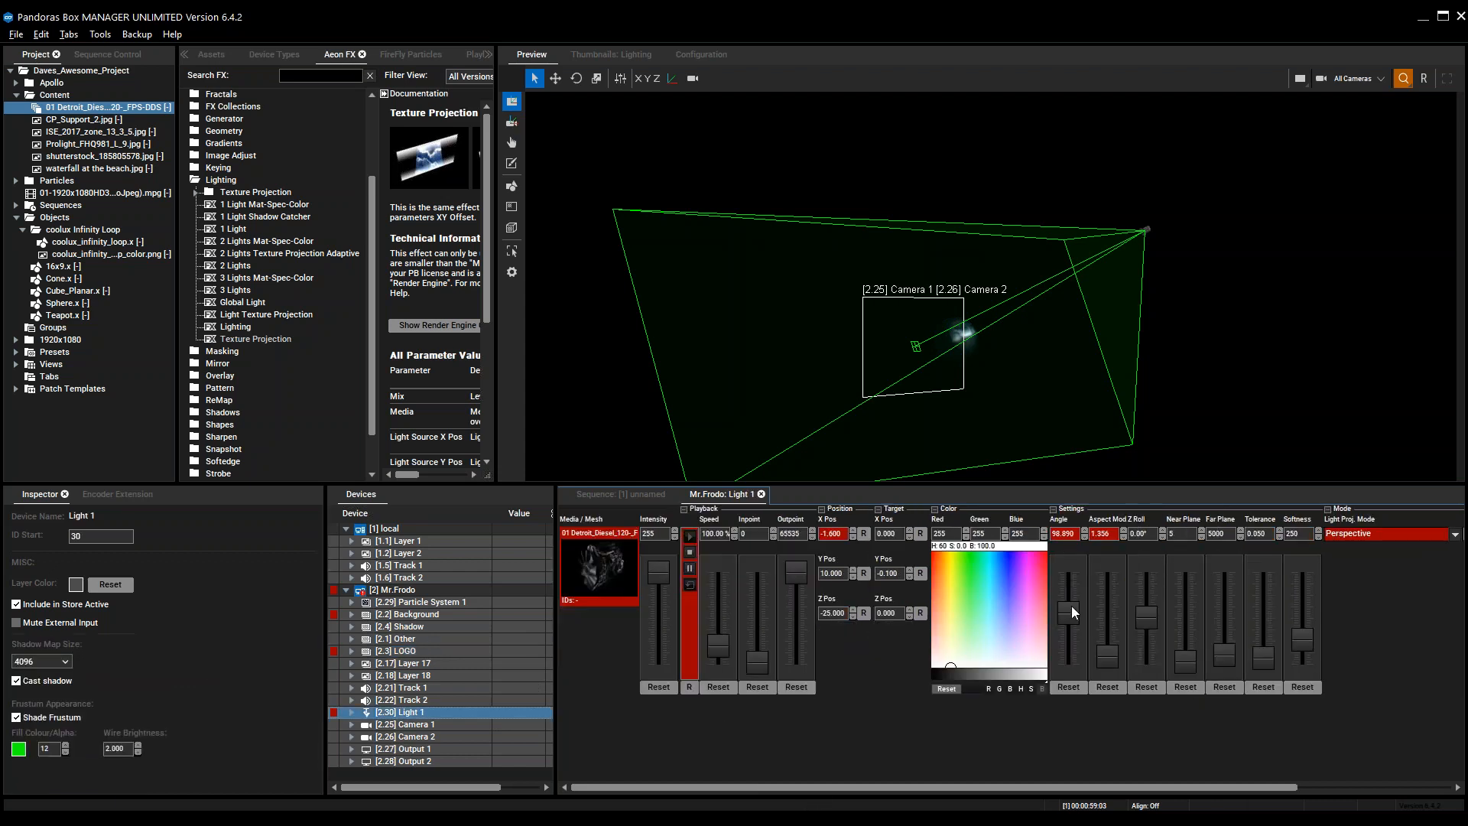
pyautogui.moveTo(1072, 618)
pyautogui.mouseDown()
pyautogui.moveTo(1076, 636)
pyautogui.moveTo(1064, 630)
pyautogui.mouseUp()
pyautogui.scroll(4, 1105, 532)
pyautogui.scroll(-5, 1103, 533)
pyautogui.scroll(1, 1103, 534)
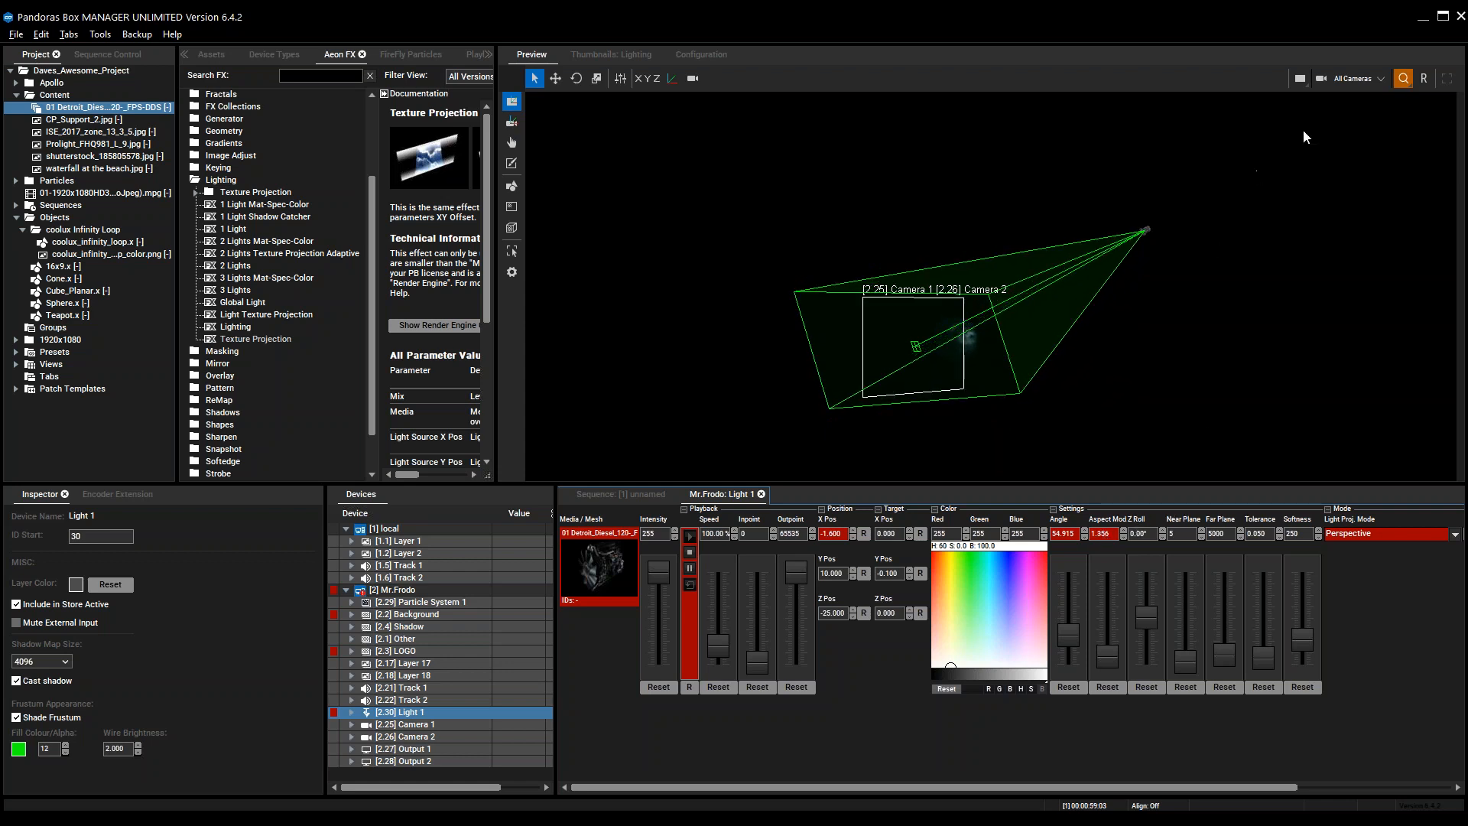
pyautogui.click(1367, 79)
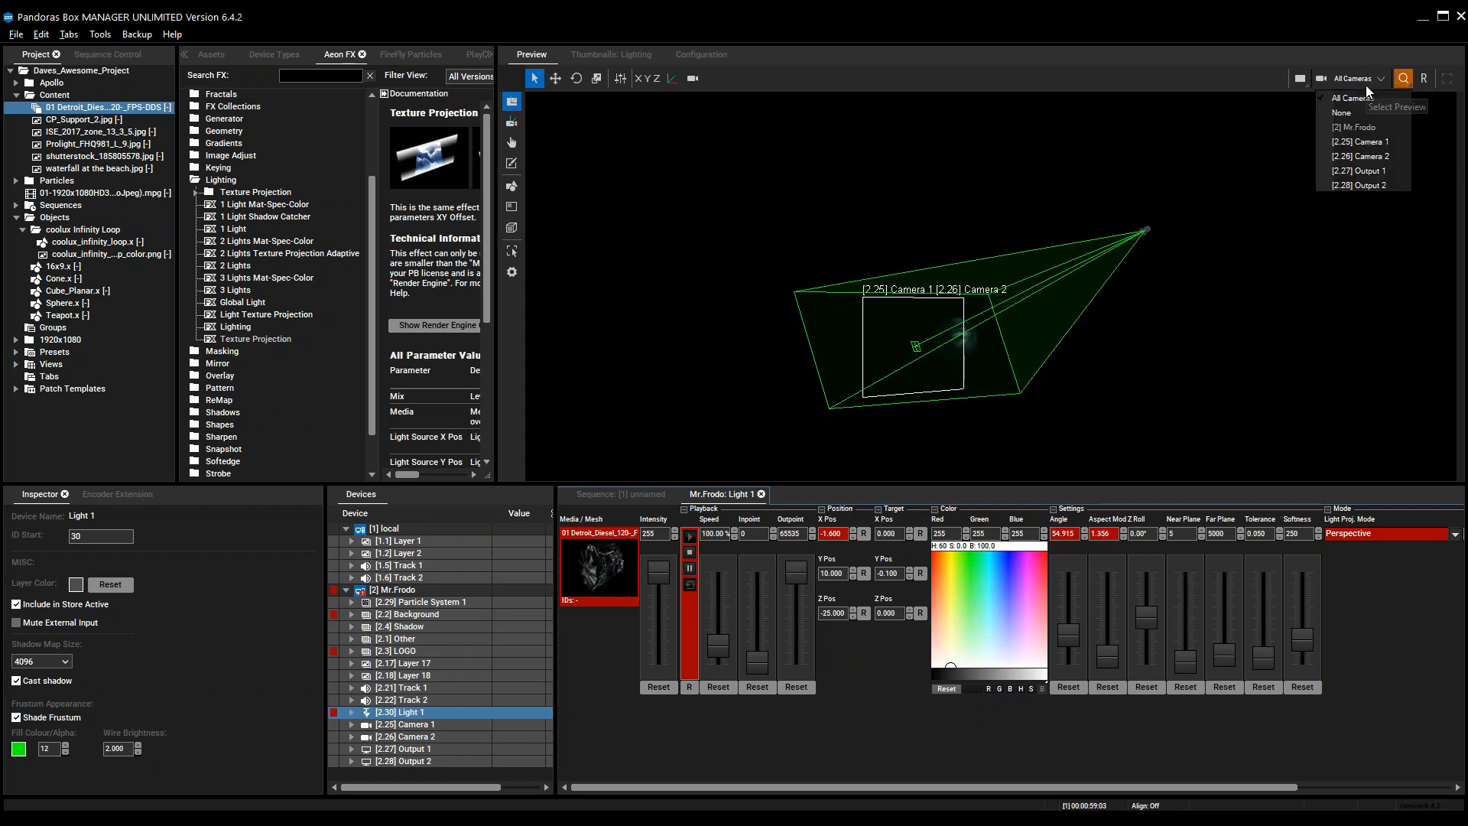
pyautogui.click(1361, 171)
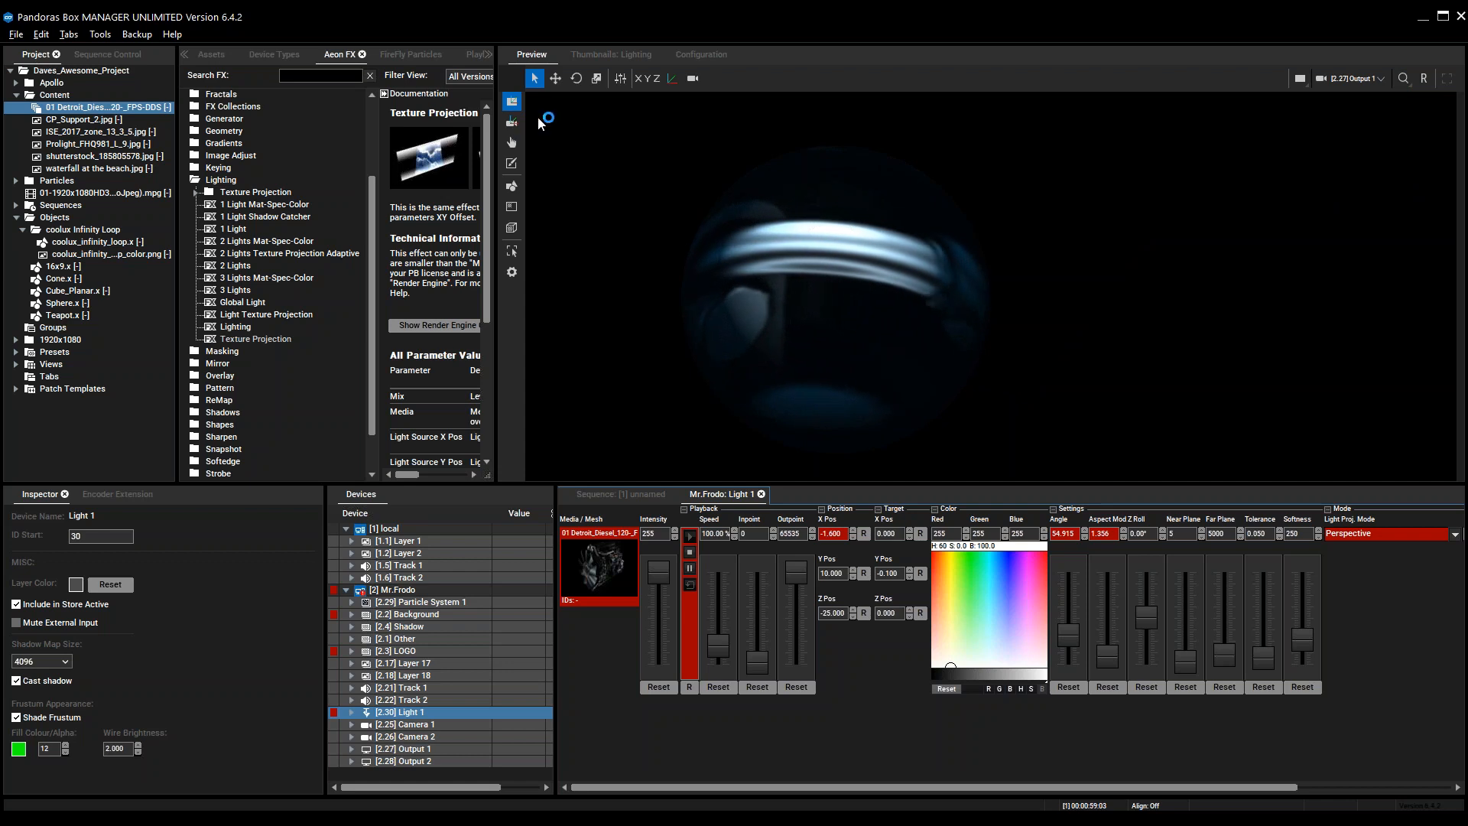
# Assign the 16x9.x mesh to the Background layer
pyautogui.click(621, 494)
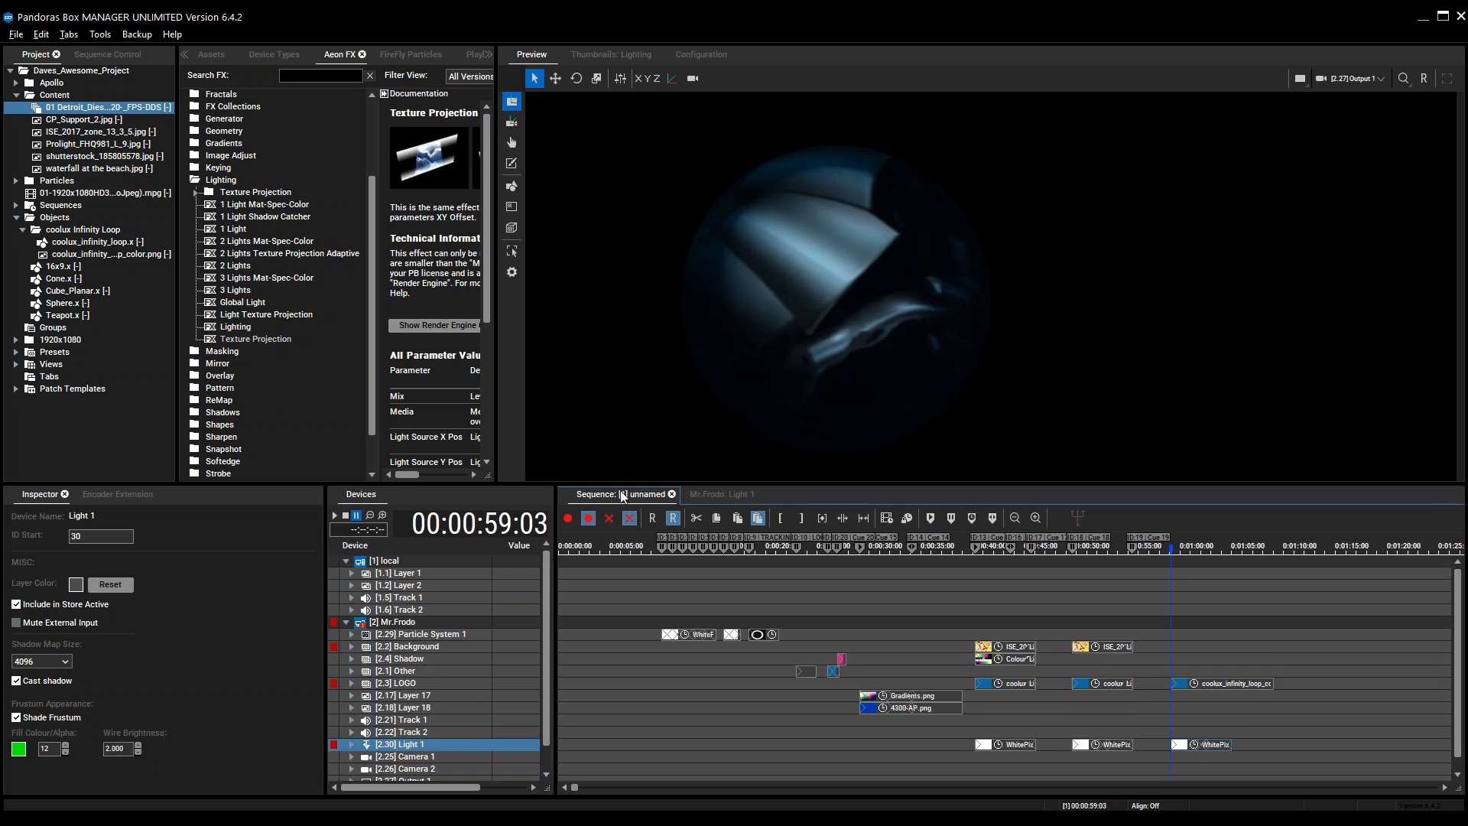
pyautogui.click(727, 493)
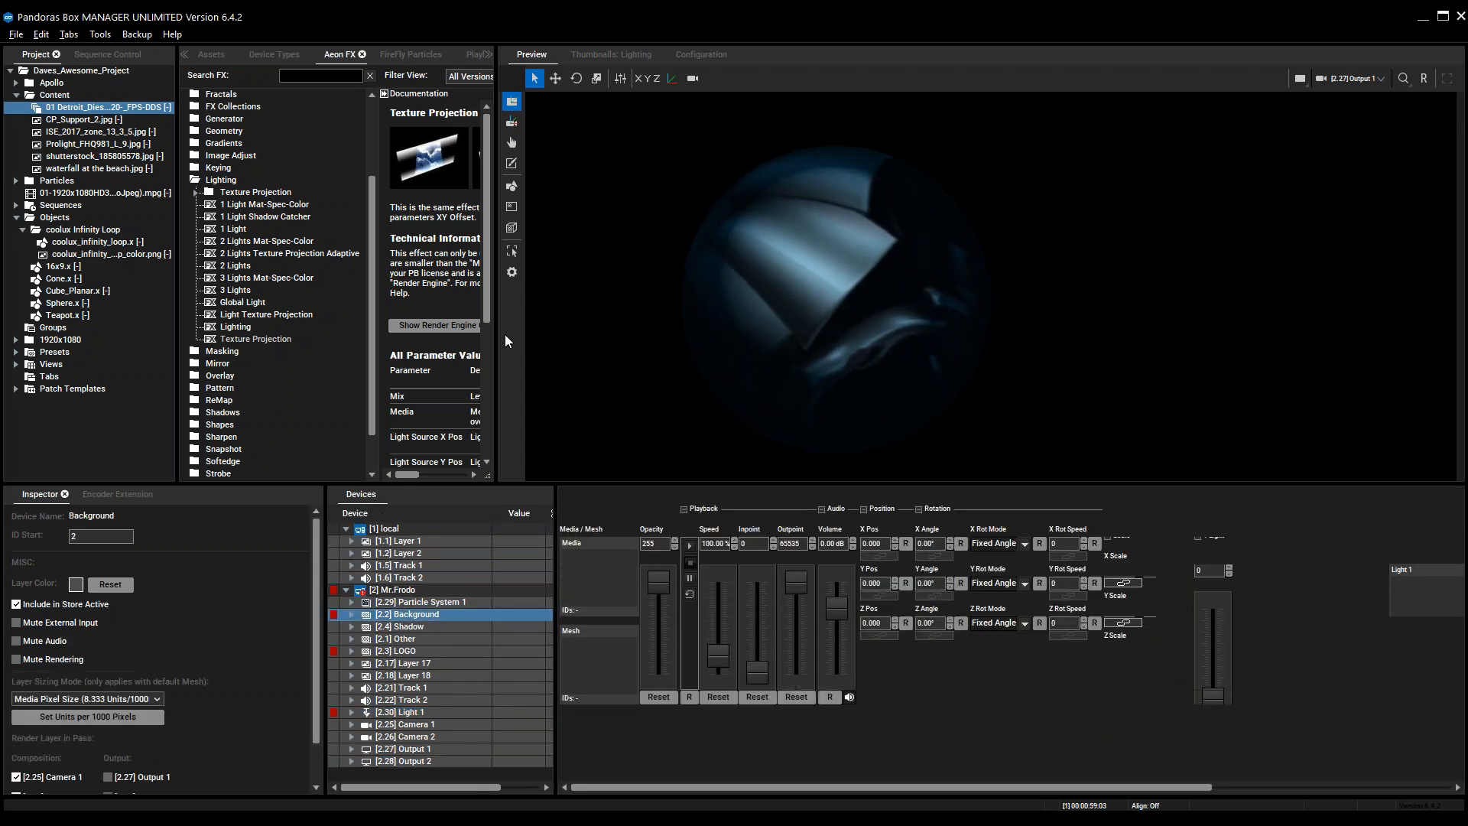
pyautogui.click(135, 267)
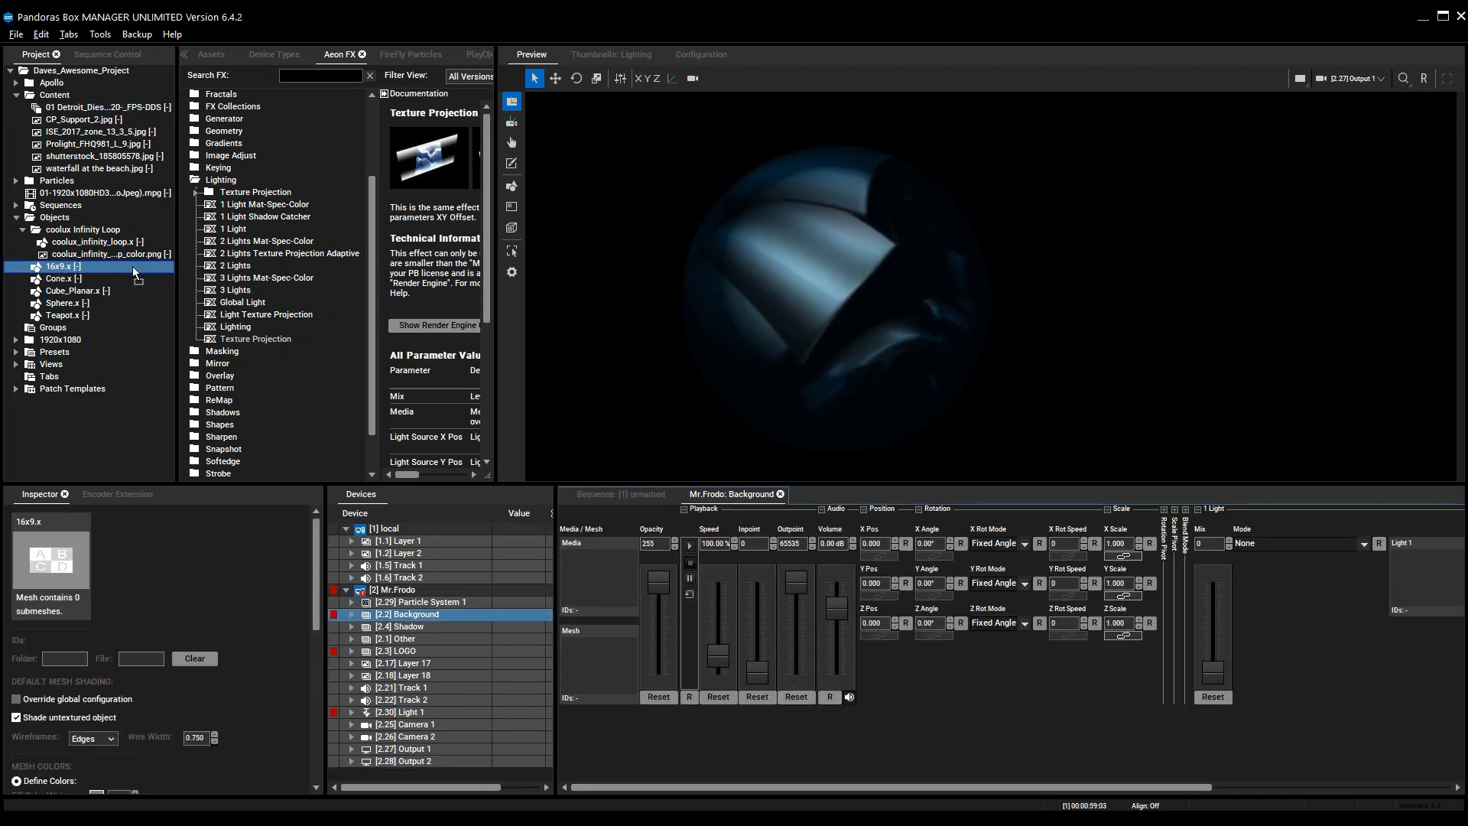
pyautogui.moveTo(580, 648); pyautogui.dragTo(585, 652)
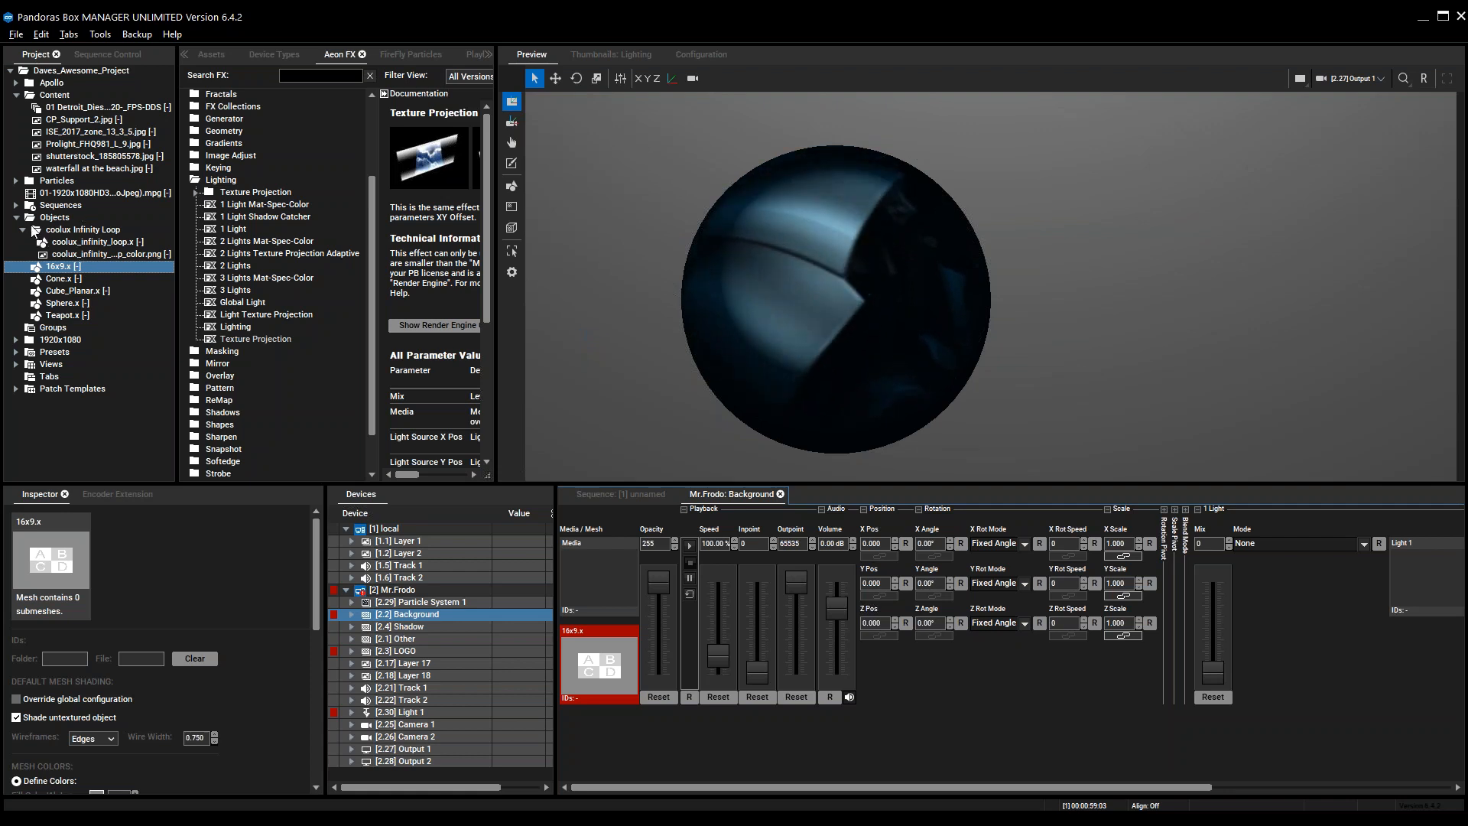
# Apply WhitePixel2x2.png from the Particles folder as the media of the Background layer
pyautogui.click(16, 181)
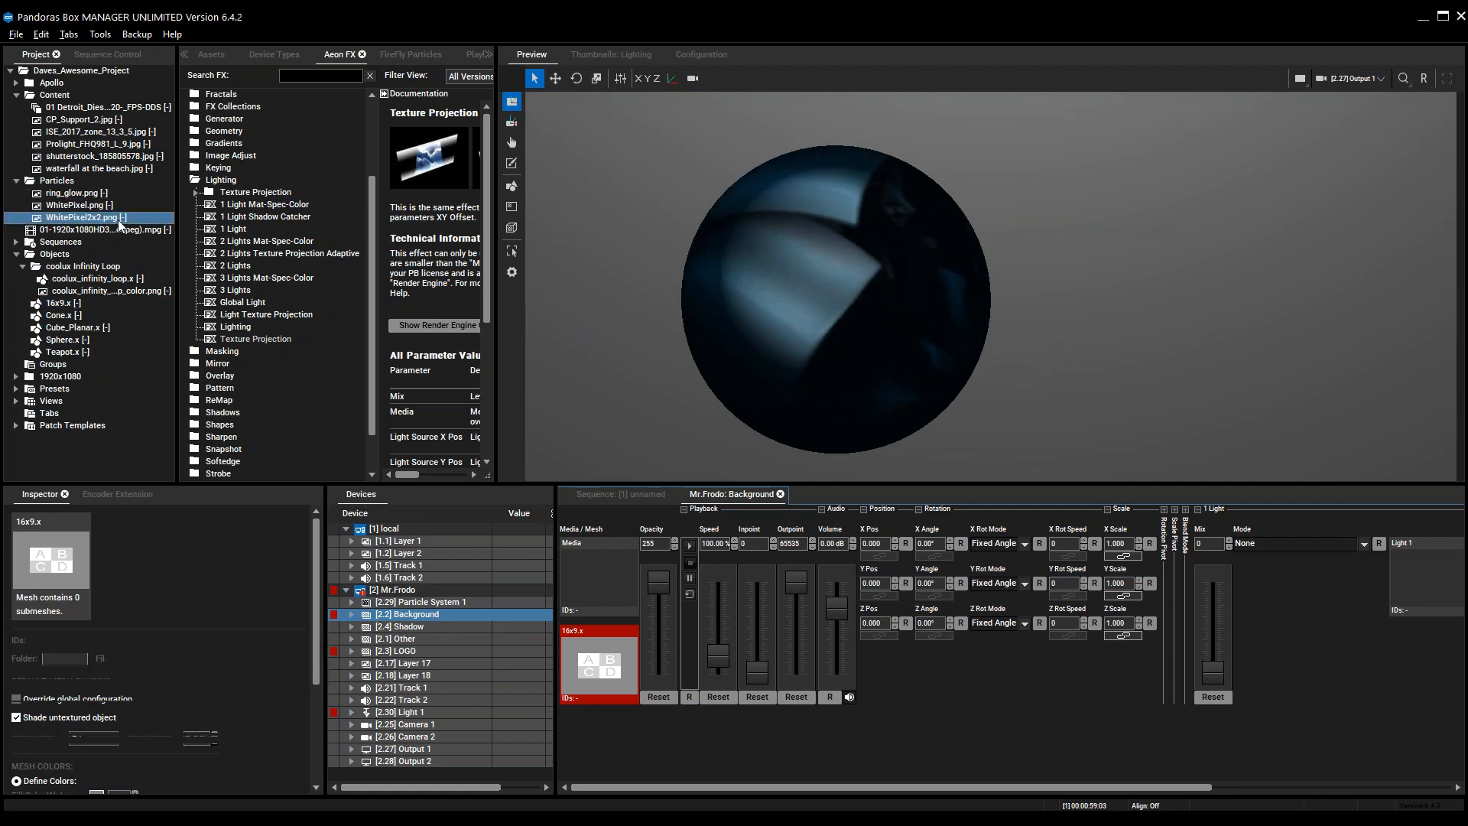
pyautogui.moveTo(86, 218); pyautogui.dragTo(598, 579)
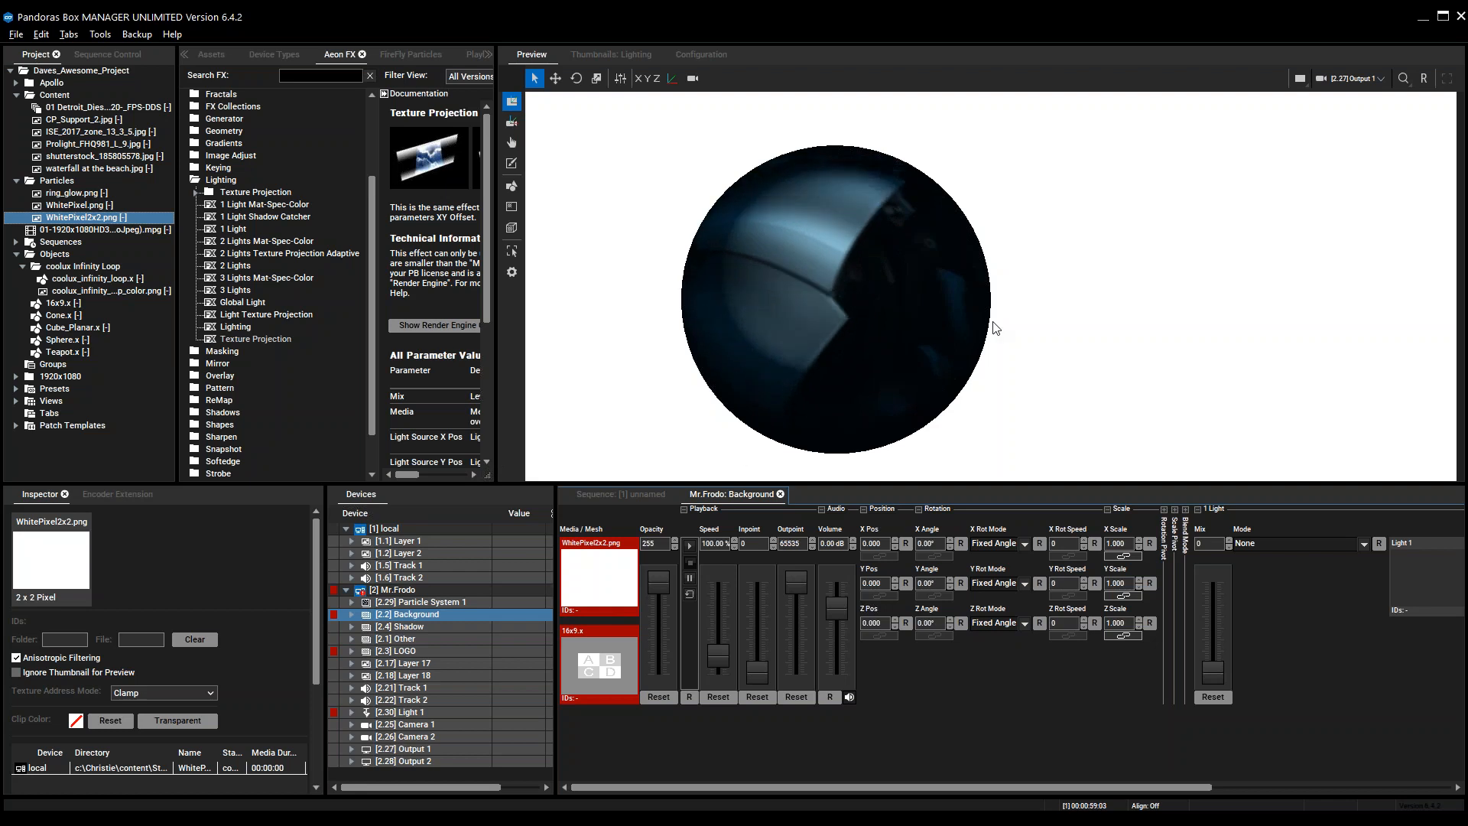
pyautogui.scroll(-3, 994, 327)
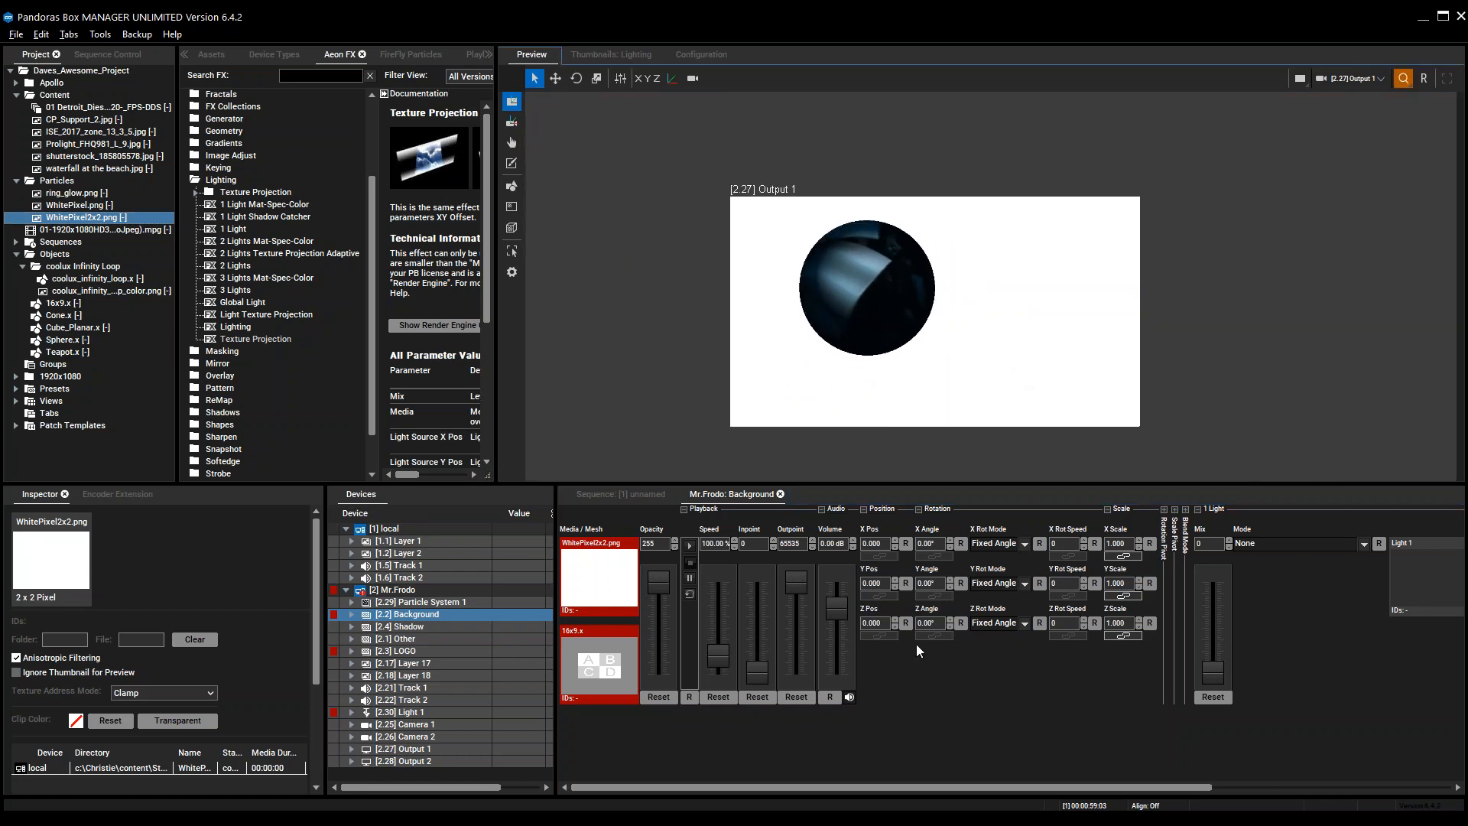
# Switch the preview to All Cameras and examine the white background plane and the sphere from the side
pyautogui.click(1347, 78)
pyautogui.click(1369, 98)
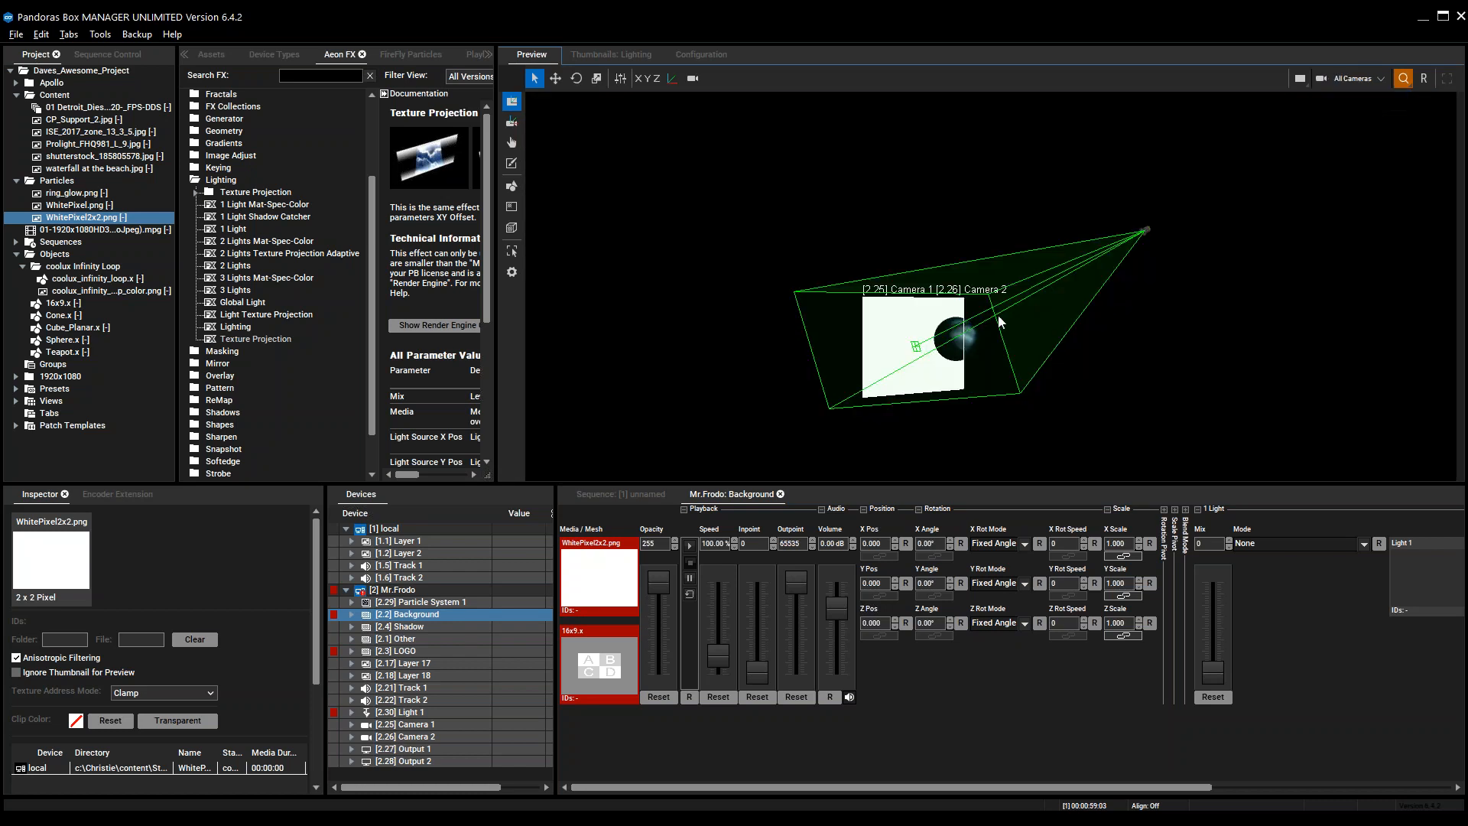
pyautogui.moveTo(954, 360); pyautogui.dragTo(967, 353, button='middle')
pyautogui.scroll(6, 966, 354)
pyautogui.scroll(5, 998, 377)
pyautogui.scroll(-5, 998, 377)
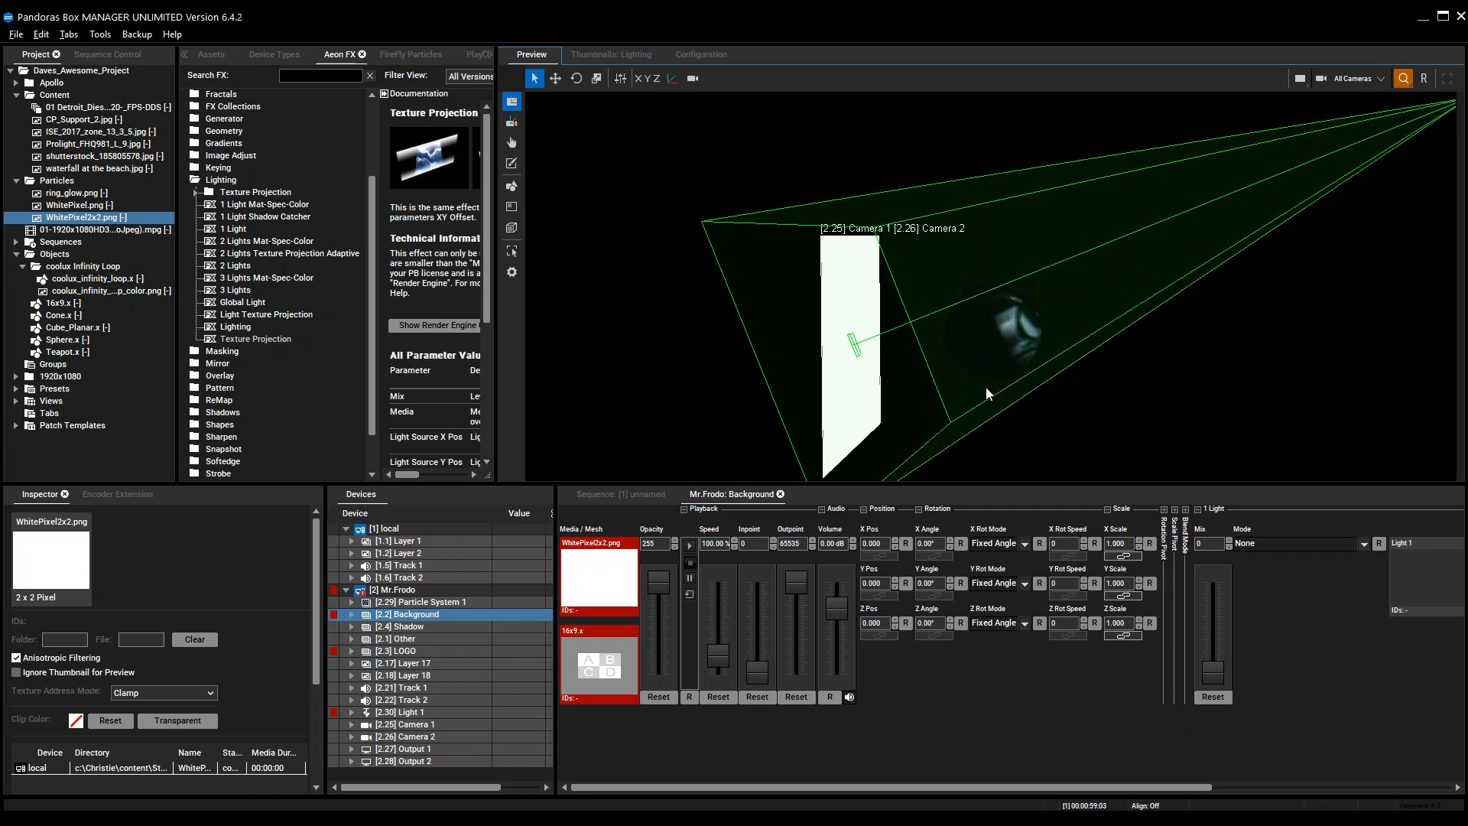
# Set the Background layer's 1 Light effect to Cast & Receive with Mix 255, and share [2.30] Light 1 as its light input
pyautogui.moveTo(895, 790); pyautogui.dragTo(1096, 791)
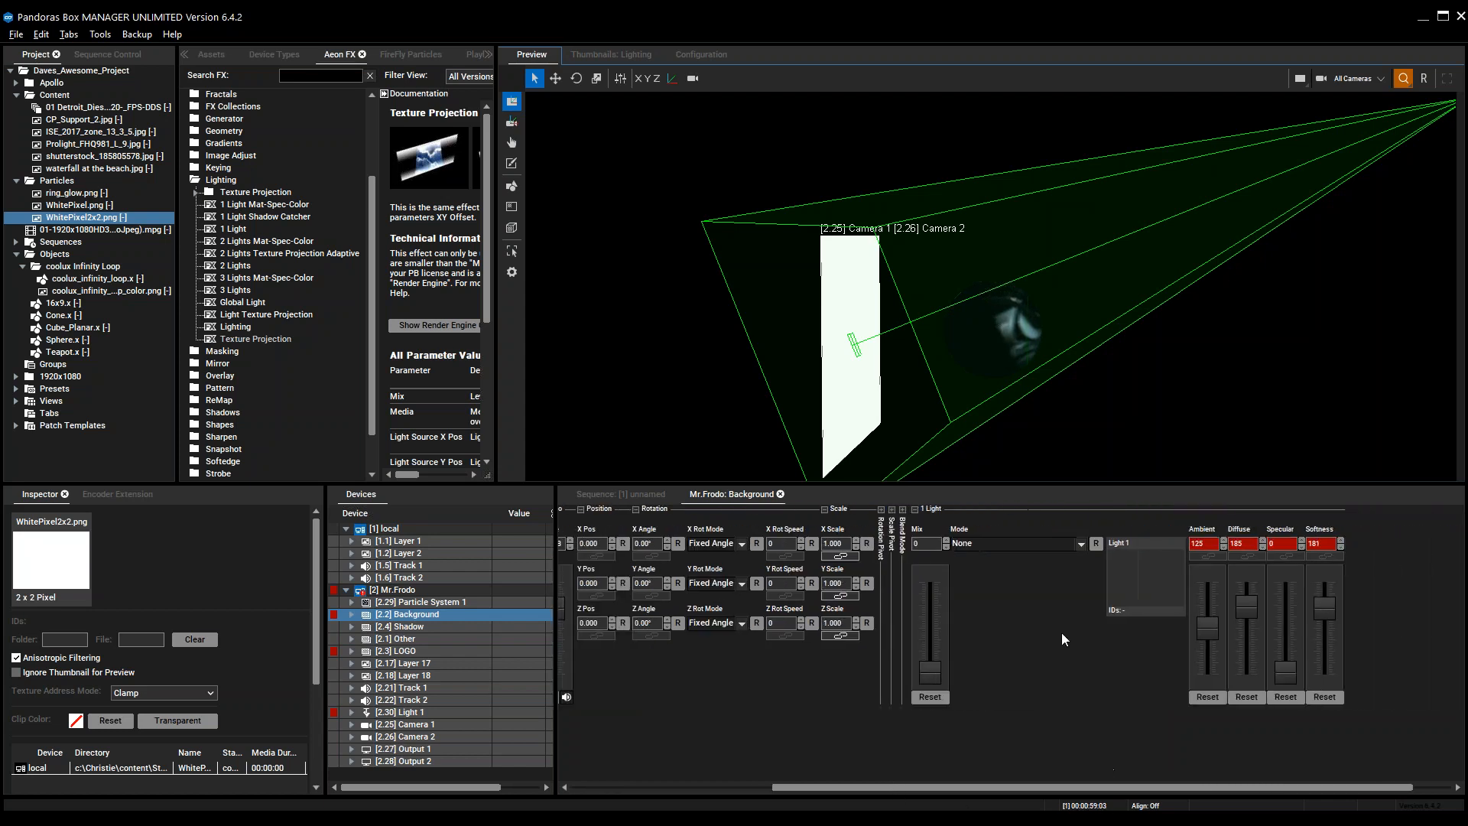
pyautogui.click(1029, 545)
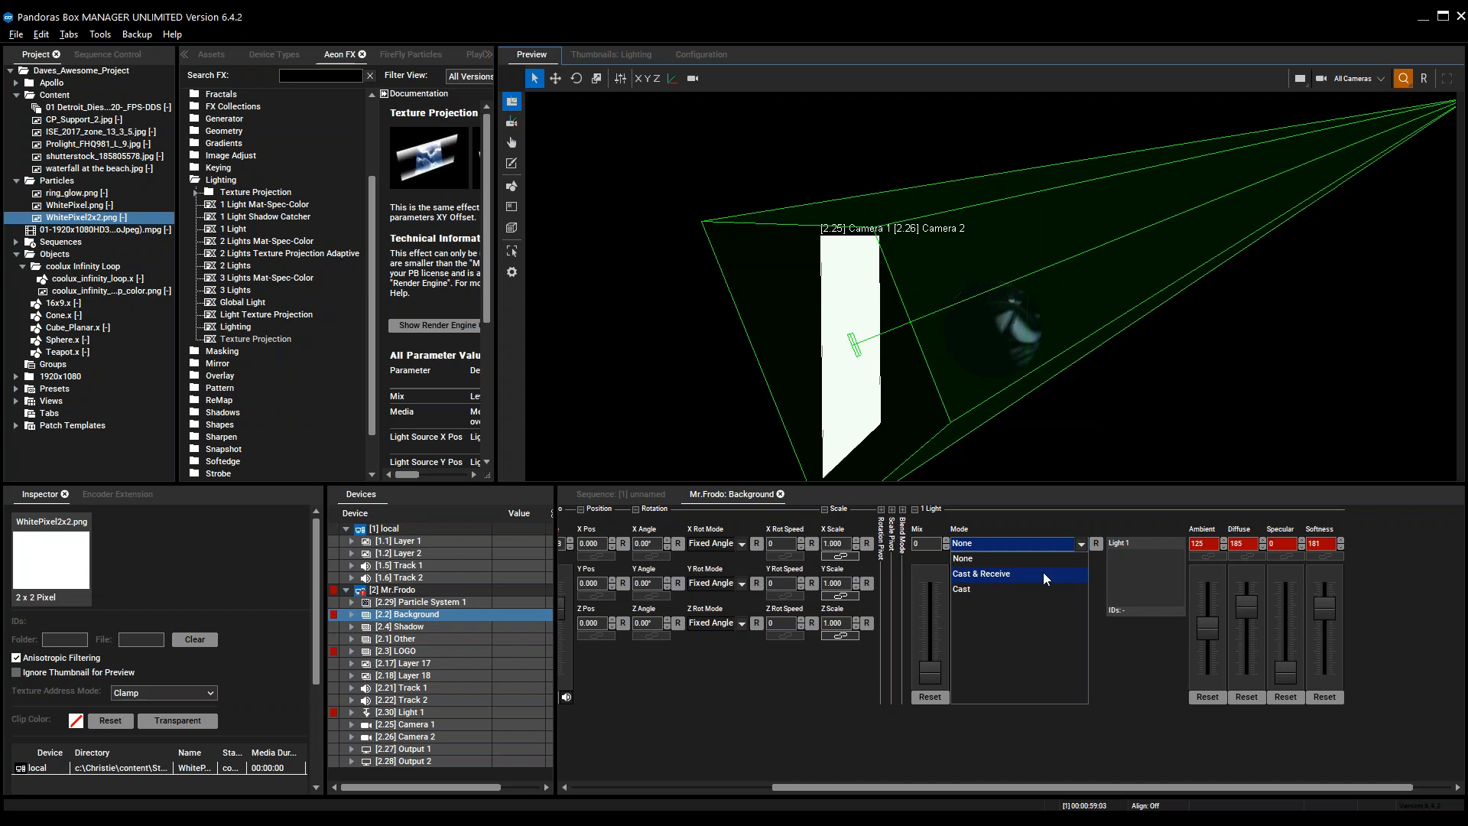
pyautogui.click(1043, 572)
pyautogui.moveTo(936, 667); pyautogui.dragTo(960, 542)
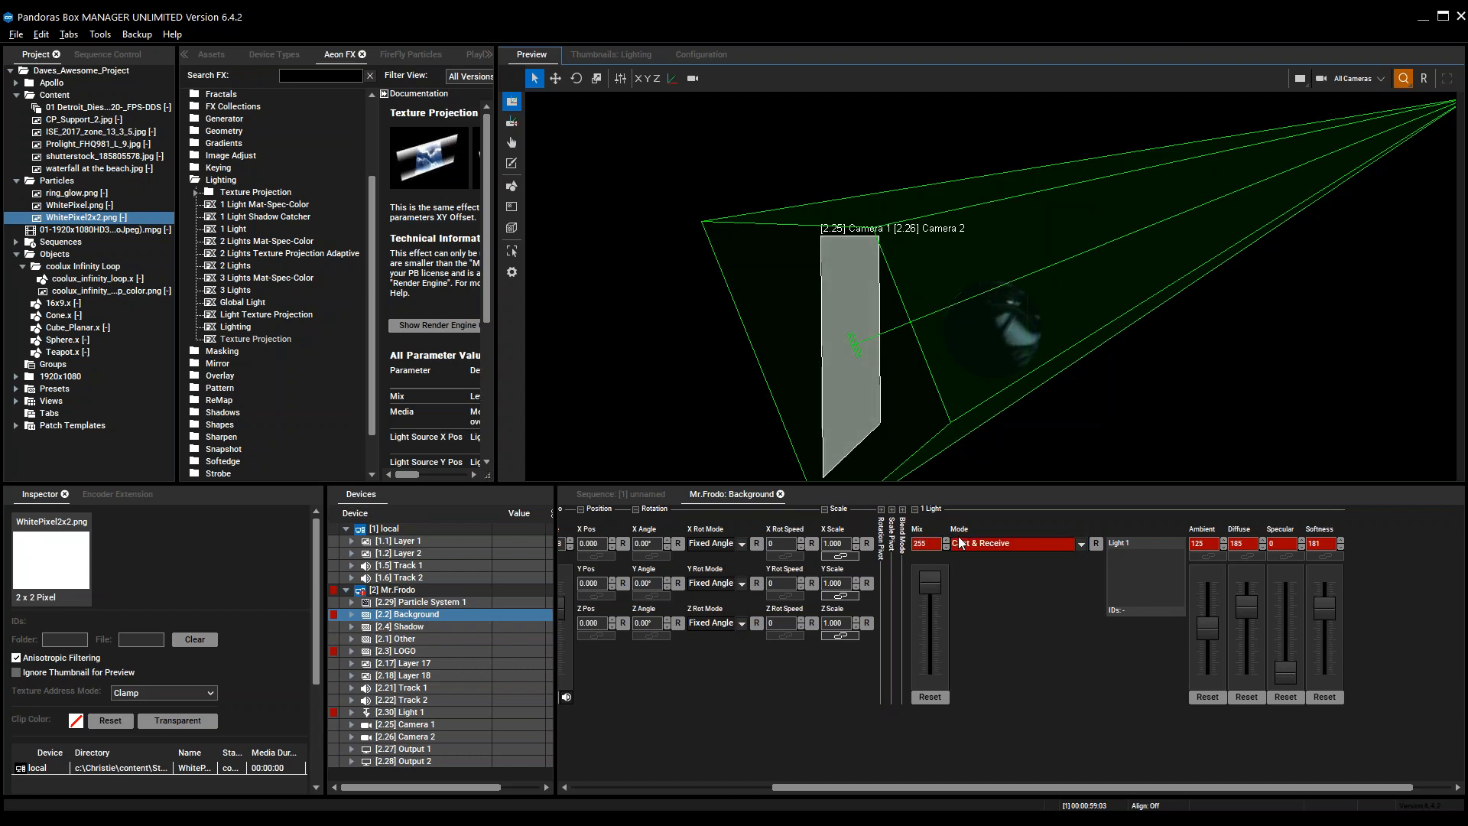
pyautogui.rightClick(1145, 570)
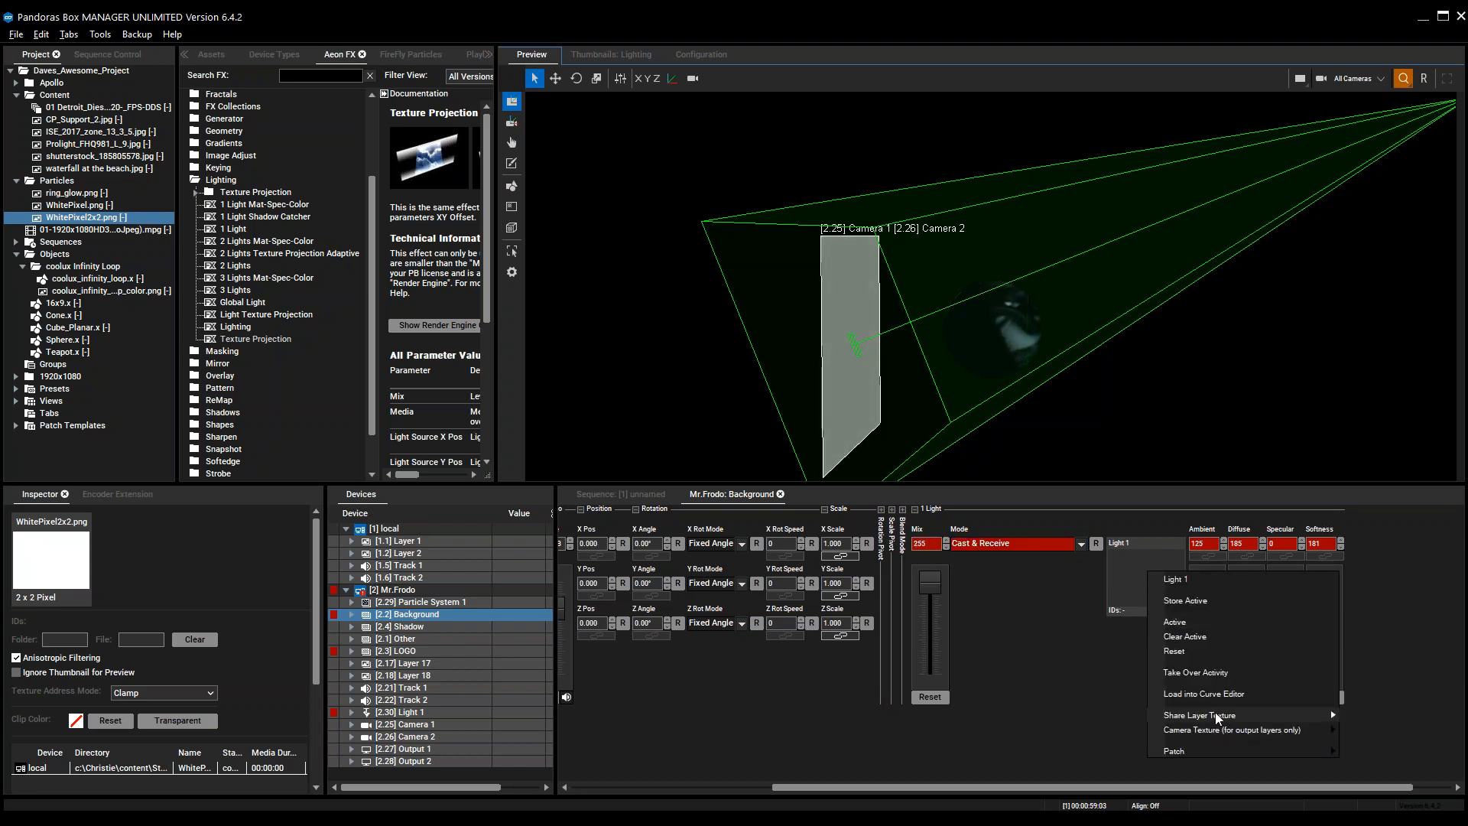
pyautogui.click(1380, 716)
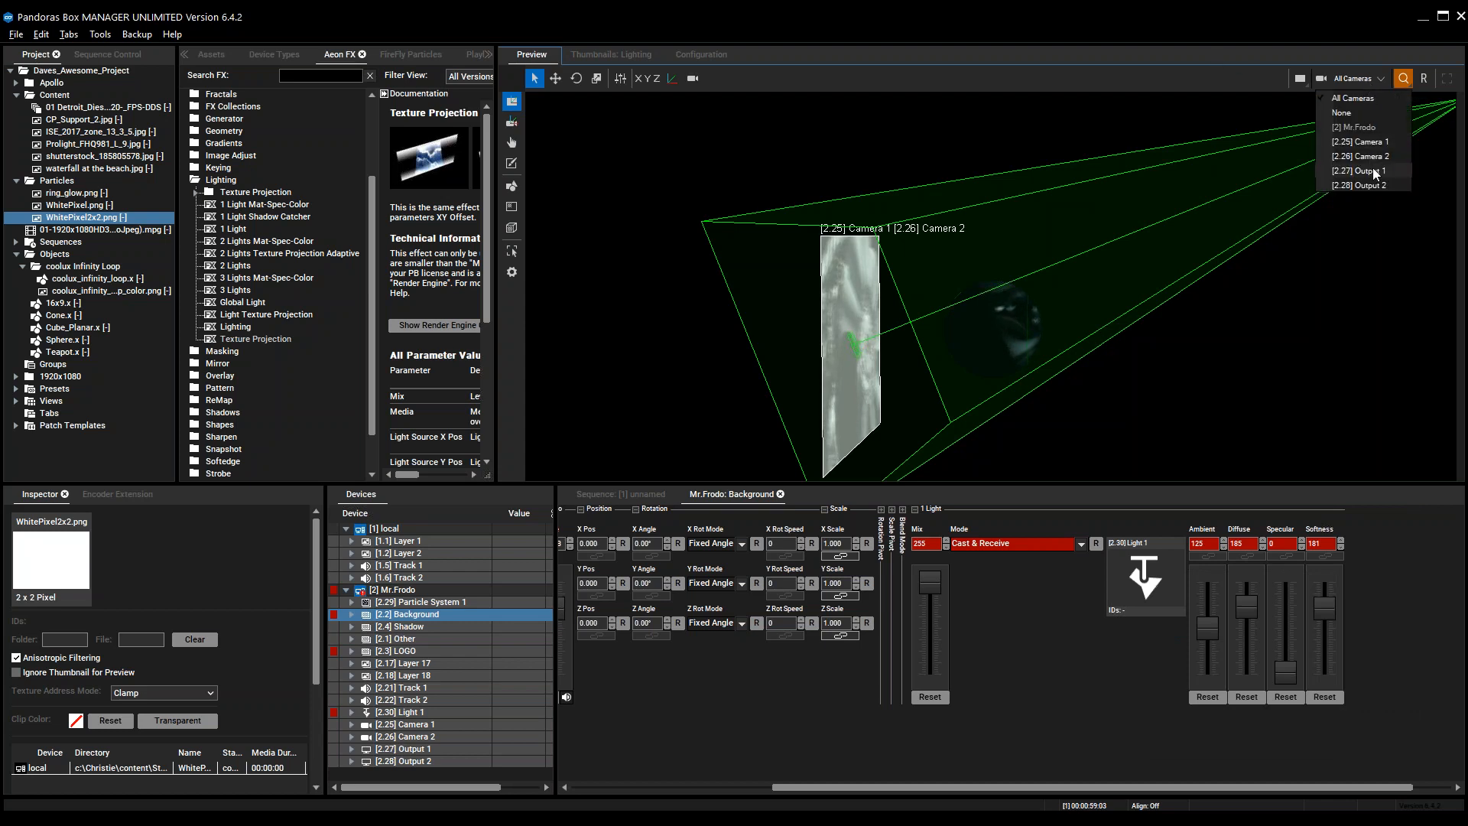
# Switch the preview to [2.27] Output 1 and examine the sphere's shadow and the footage projected on the background
pyautogui.click(1361, 171)
pyautogui.scroll(-8, 1052, 308)
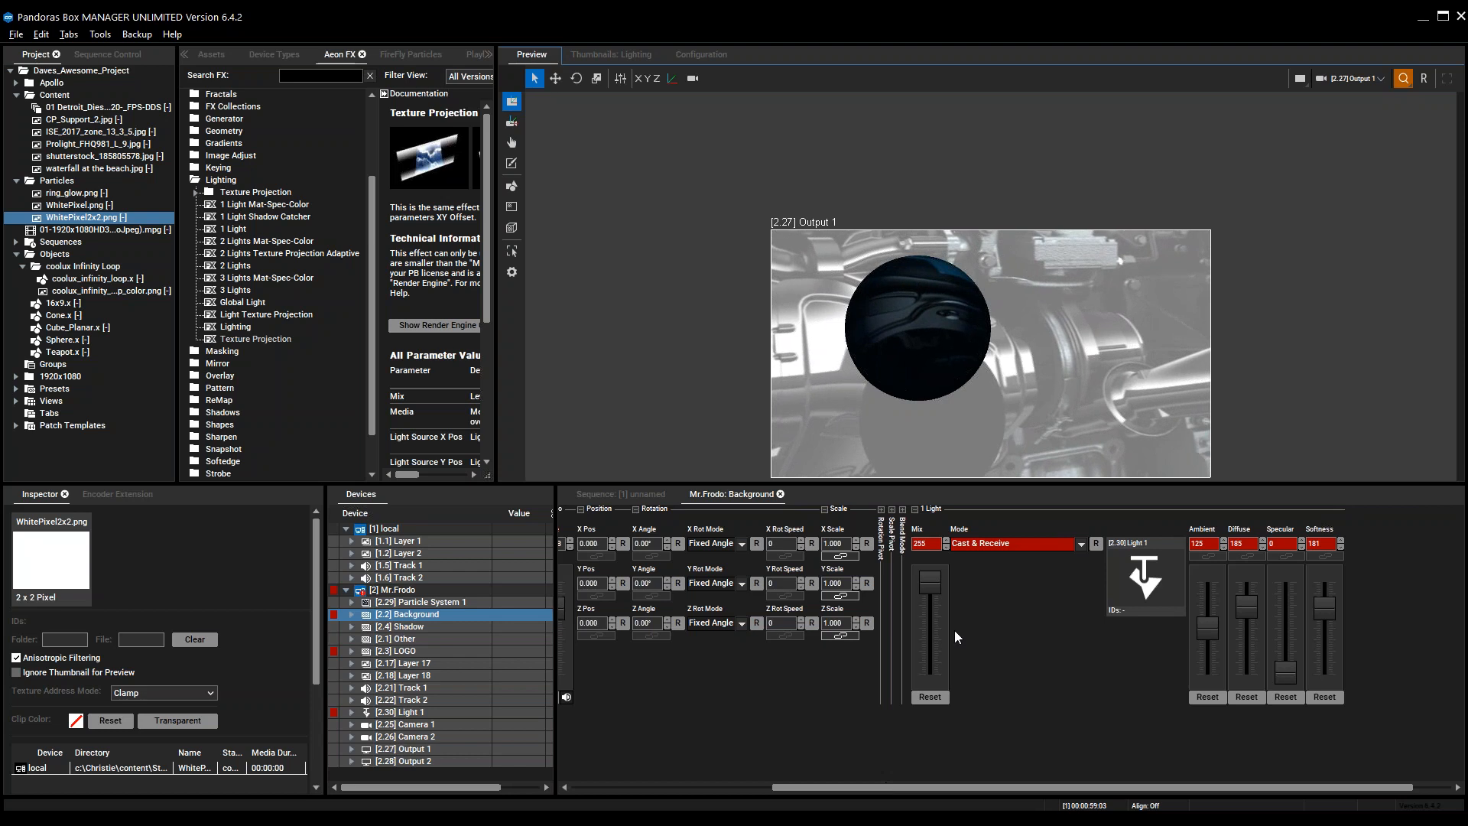
pyautogui.moveTo(1105, 357); pyautogui.dragTo(1153, 167, button='middle')
pyautogui.scroll(-1, 1153, 167)
pyautogui.moveTo(1089, 205); pyautogui.dragTo(1076, 296, button='middle')
pyautogui.scroll(2, 1077, 296)
pyautogui.moveTo(1065, 225); pyautogui.dragTo(1024, 260, button='middle')
pyautogui.scroll(1, 1023, 260)
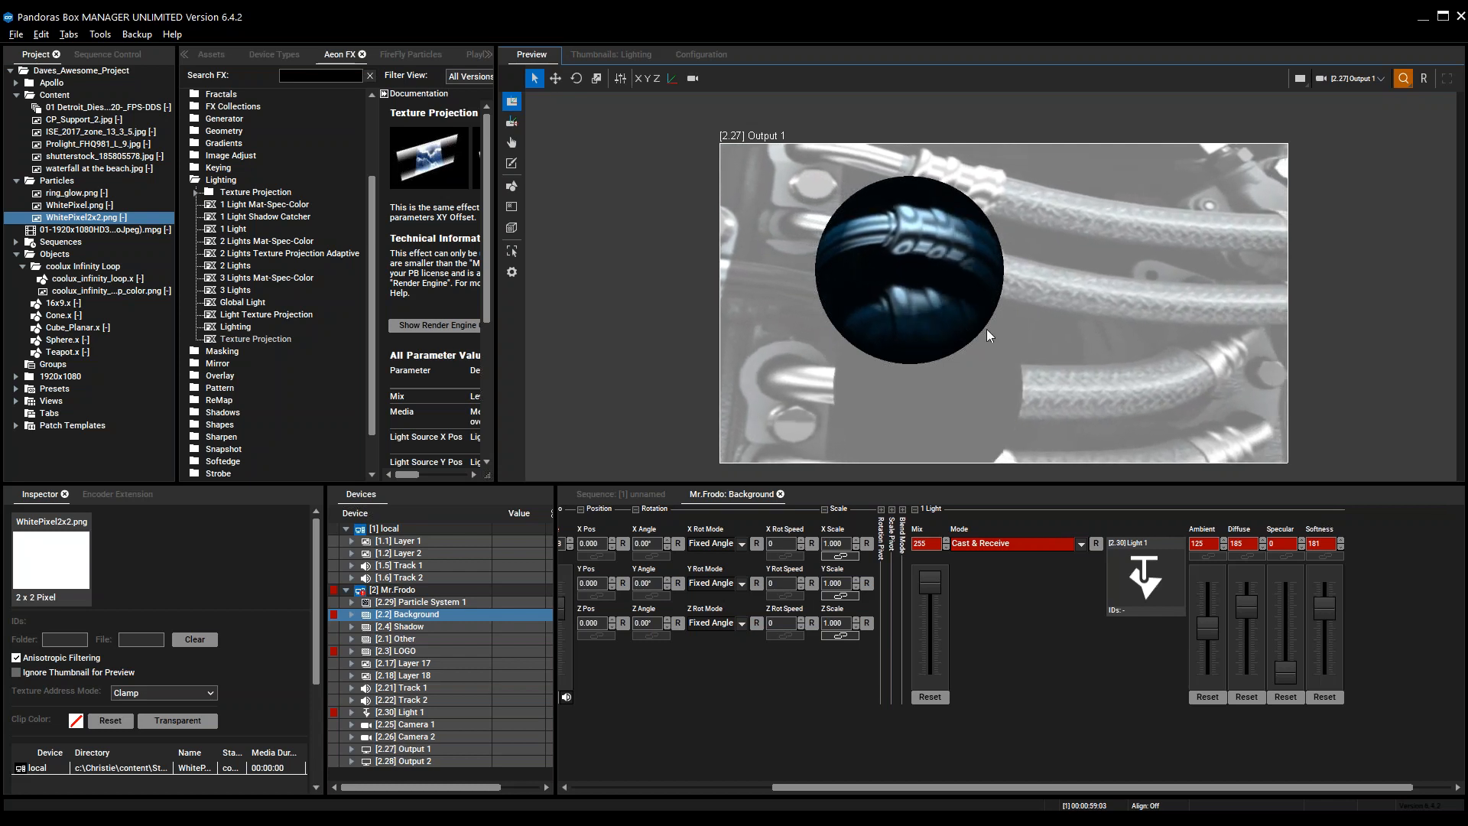
# Set the Background layer's 1 Light effect to Ambient 36, Diffuse 194 and Specular 123
pyautogui.moveTo(855, 789); pyautogui.dragTo(889, 783)
pyautogui.moveTo(1171, 626); pyautogui.dragTo(1186, 659)
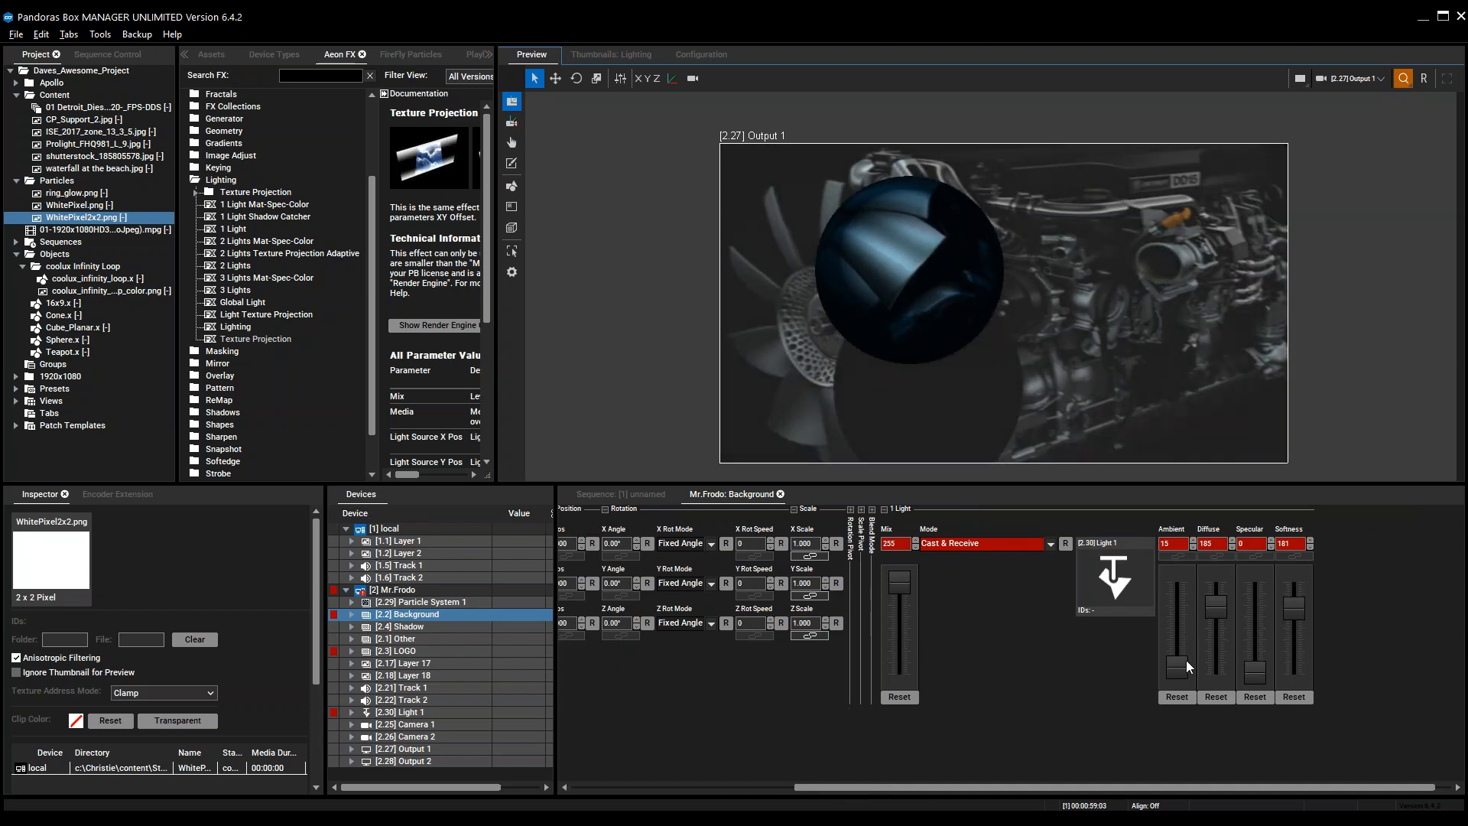
pyautogui.moveTo(1216, 606)
pyautogui.mouseDown()
pyautogui.moveTo(1216, 637)
pyautogui.moveTo(1219, 606)
pyautogui.mouseUp()
pyautogui.moveTo(1253, 671); pyautogui.dragTo(1253, 639)
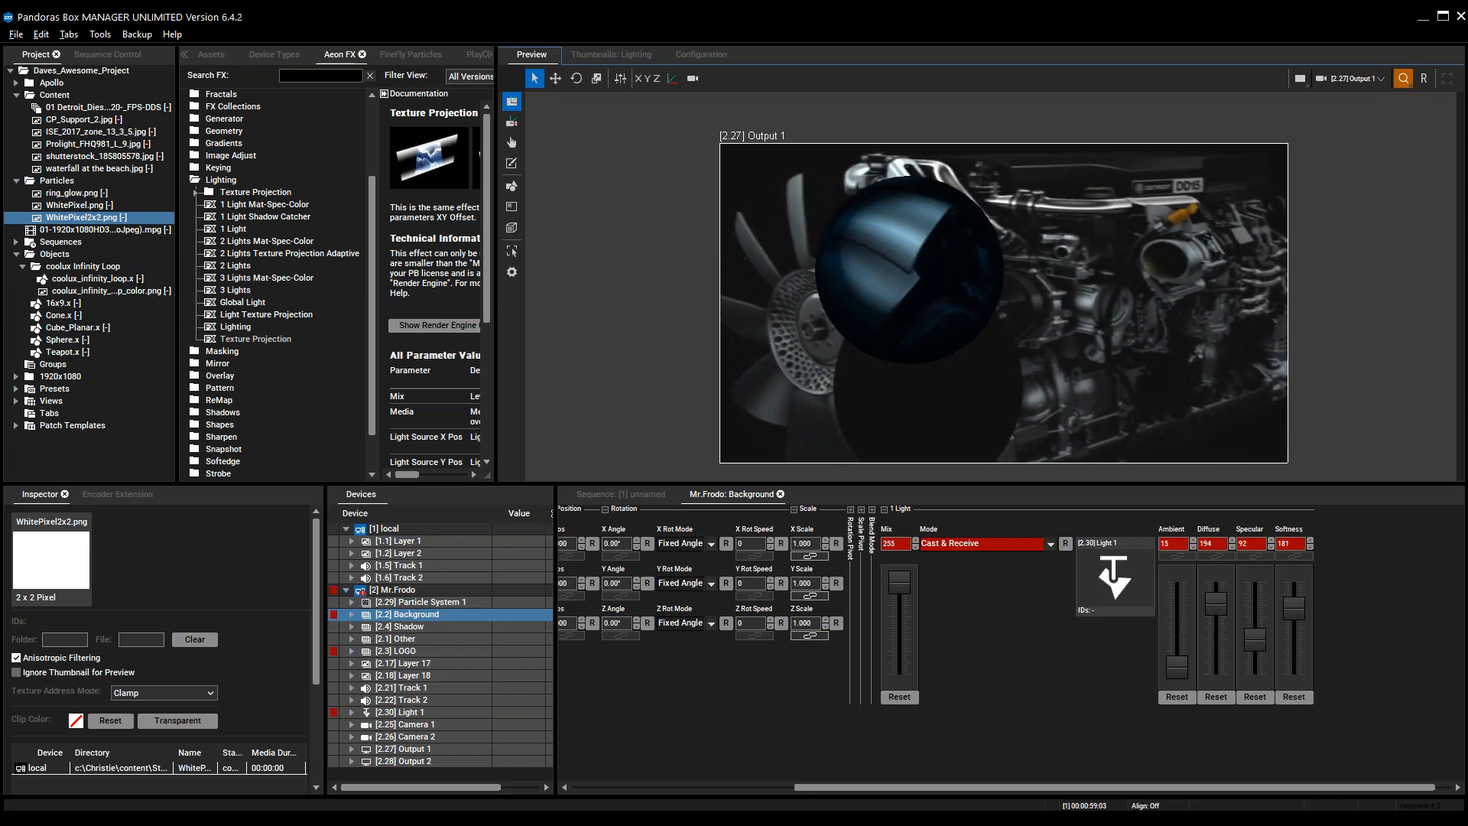
pyautogui.moveTo(1253, 638); pyautogui.dragTo(1253, 627)
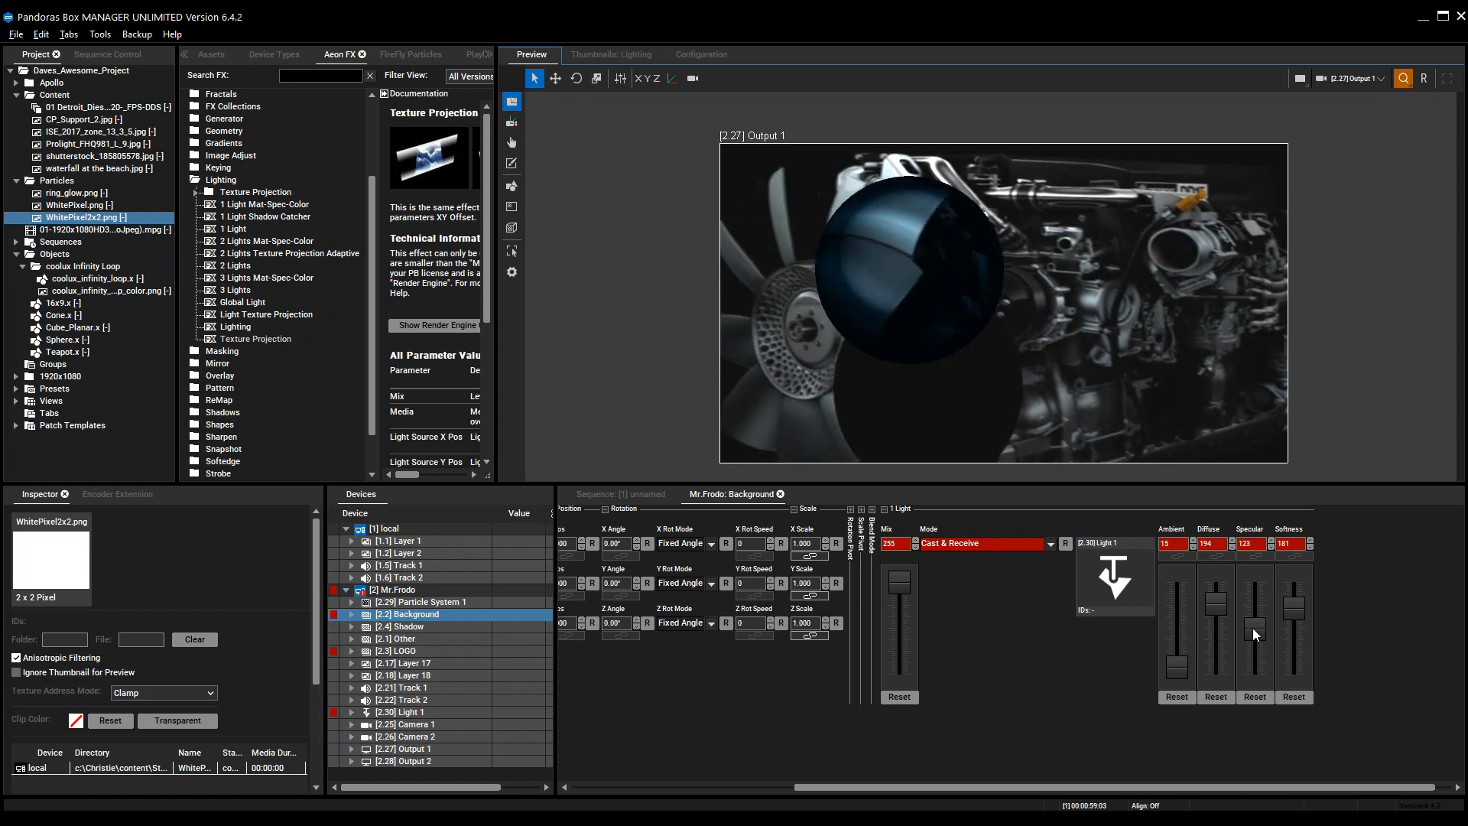
pyautogui.moveTo(1172, 651)
pyautogui.mouseDown()
pyautogui.moveTo(1182, 570)
pyautogui.moveTo(1195, 664)
pyautogui.mouseUp()
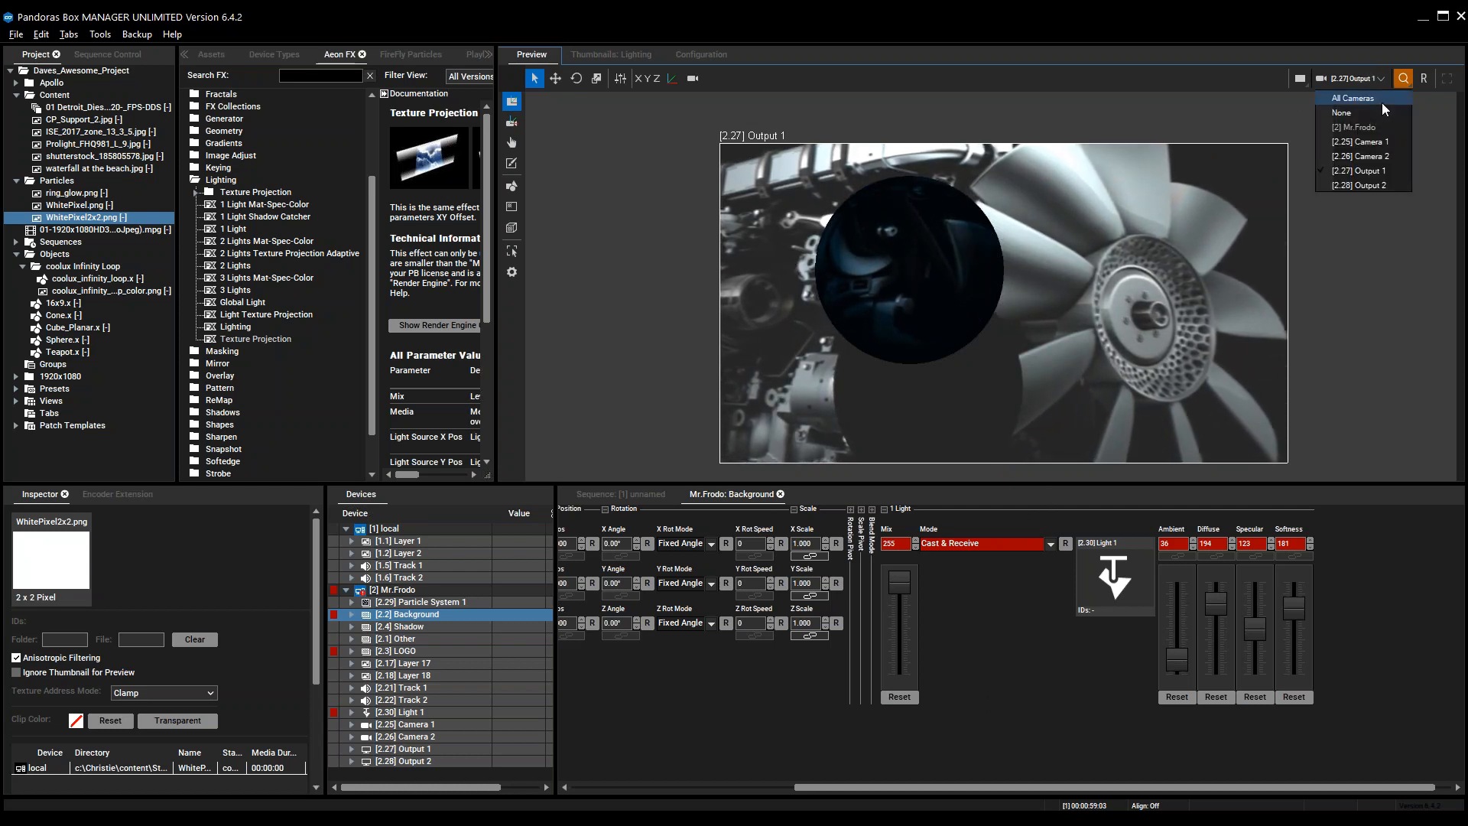
# Inspect the lit sphere and background with All Cameras shown, and return the preview to [2.27] Output 1
pyautogui.click(1382, 103)
pyautogui.moveTo(1057, 370); pyautogui.dragTo(1029, 309, button='middle')
pyautogui.scroll(2, 952, 314)
pyautogui.scroll(2, 1029, 309)
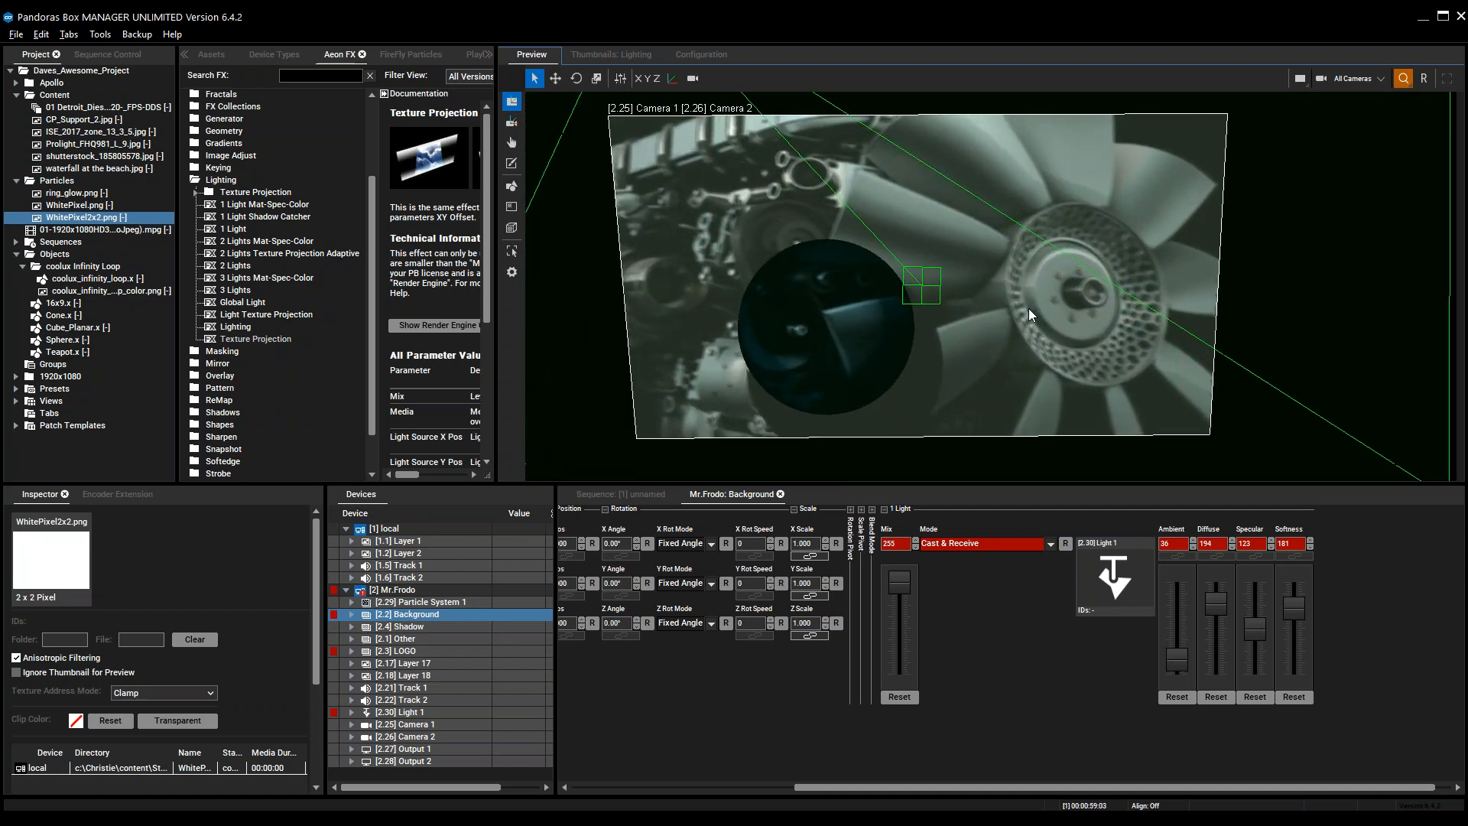
pyautogui.click(1347, 78)
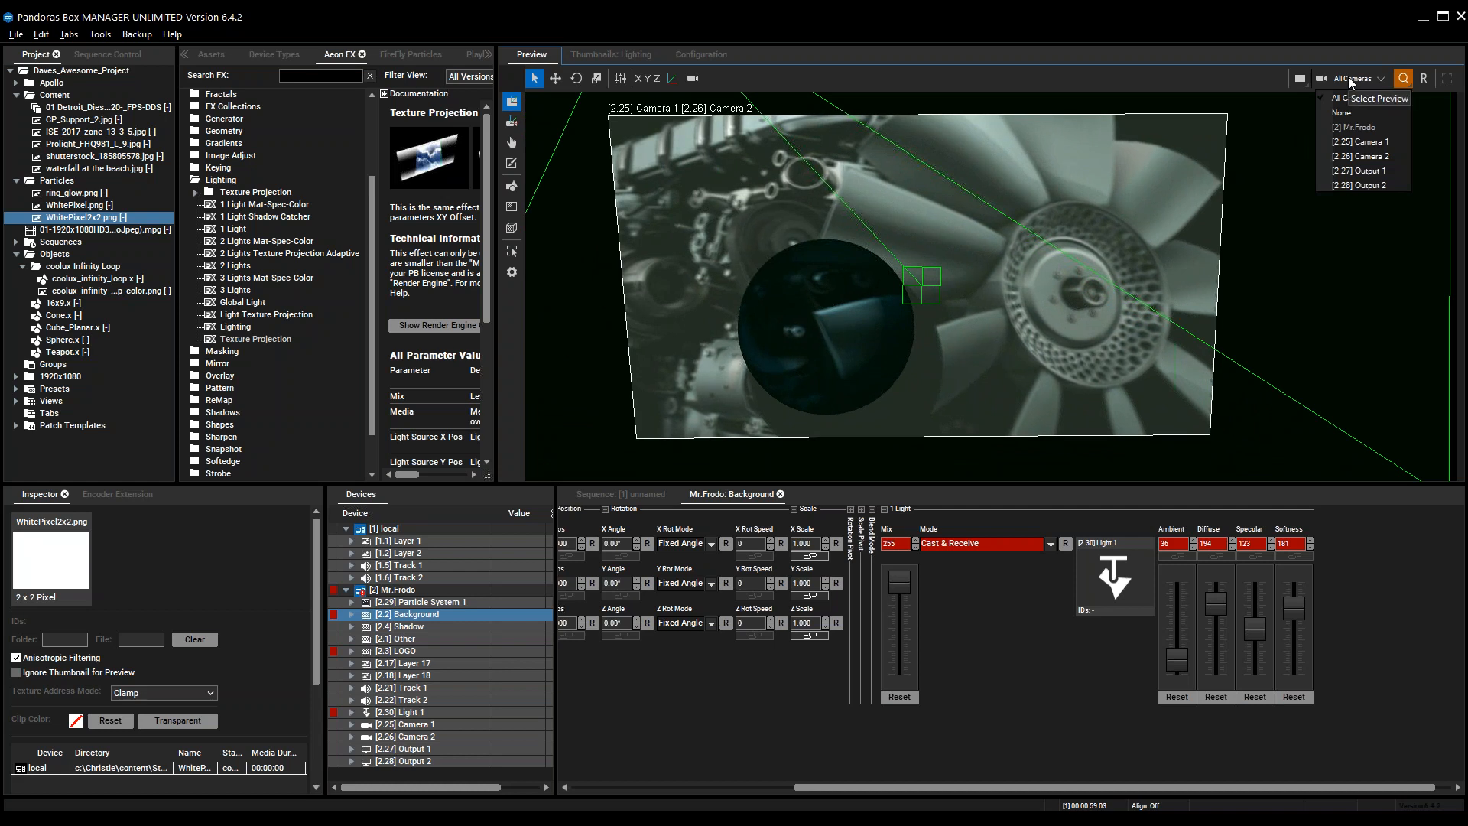
pyautogui.click(1358, 171)
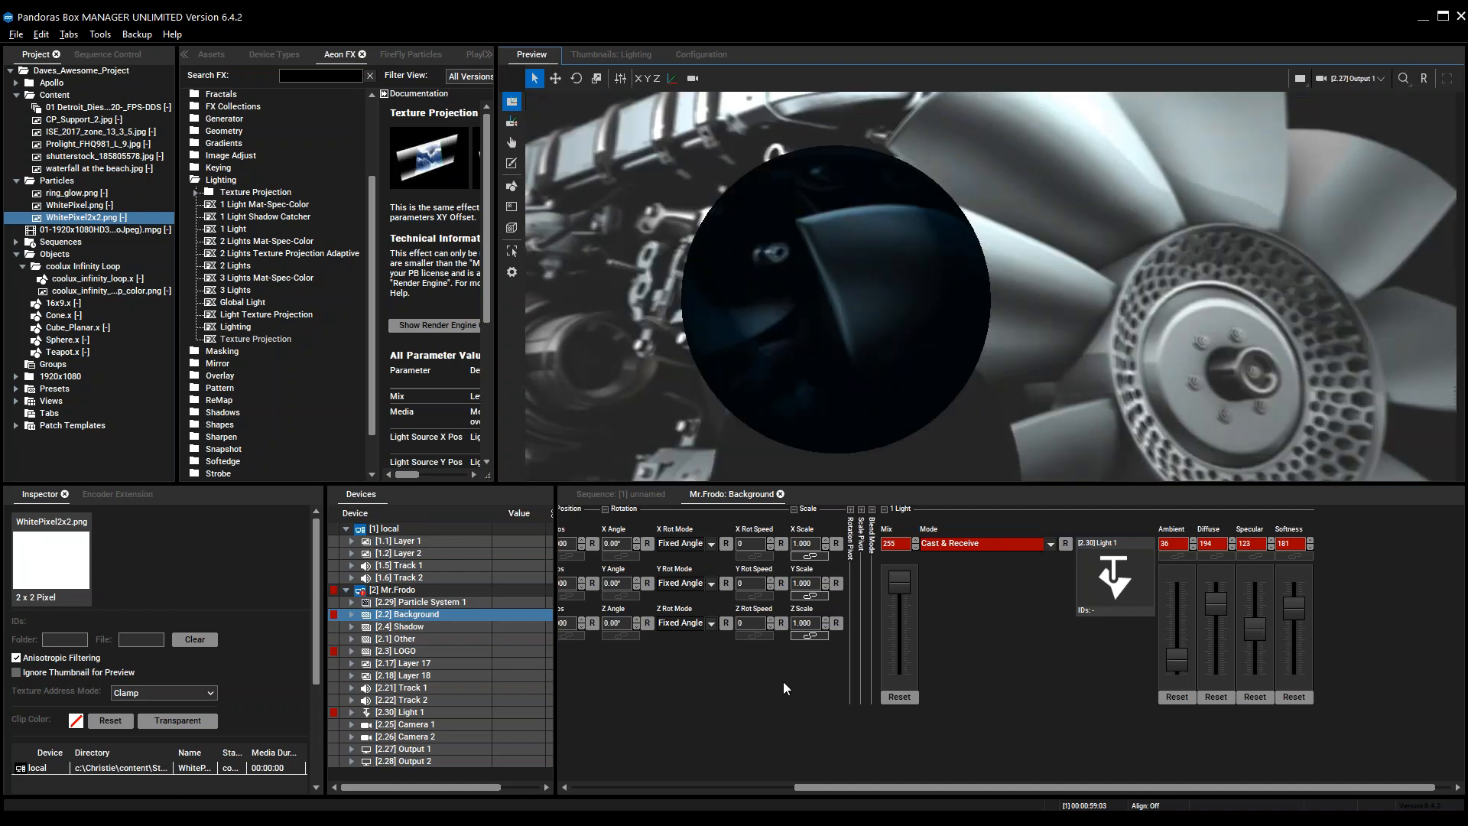
# Review the Background layer's media, mesh and 1 Light parameters, including the texture sharing options of its light input
pyautogui.moveTo(806, 790); pyautogui.dragTo(539, 794)
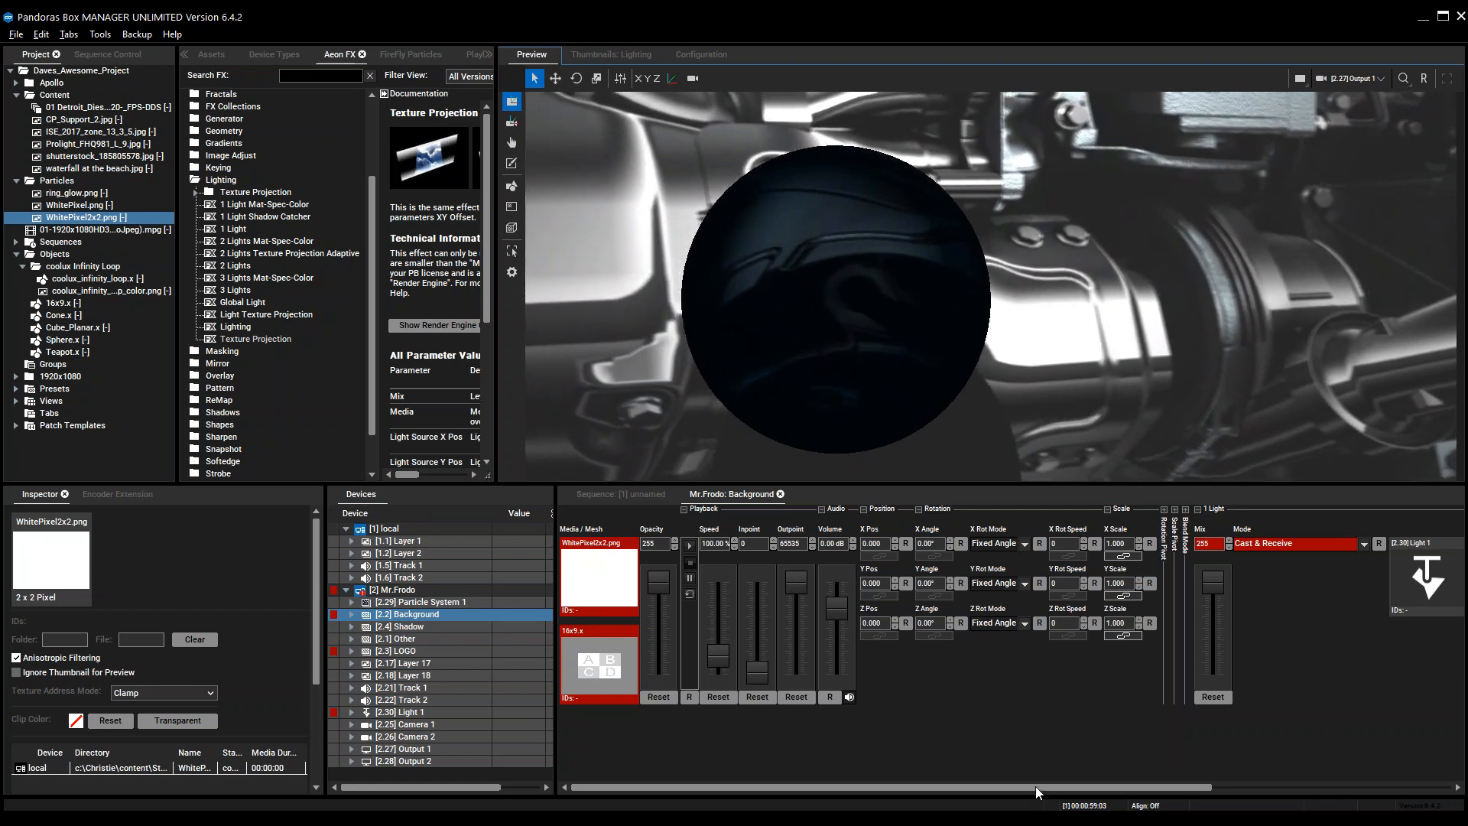
pyautogui.moveTo(1036, 786); pyautogui.dragTo(1247, 797)
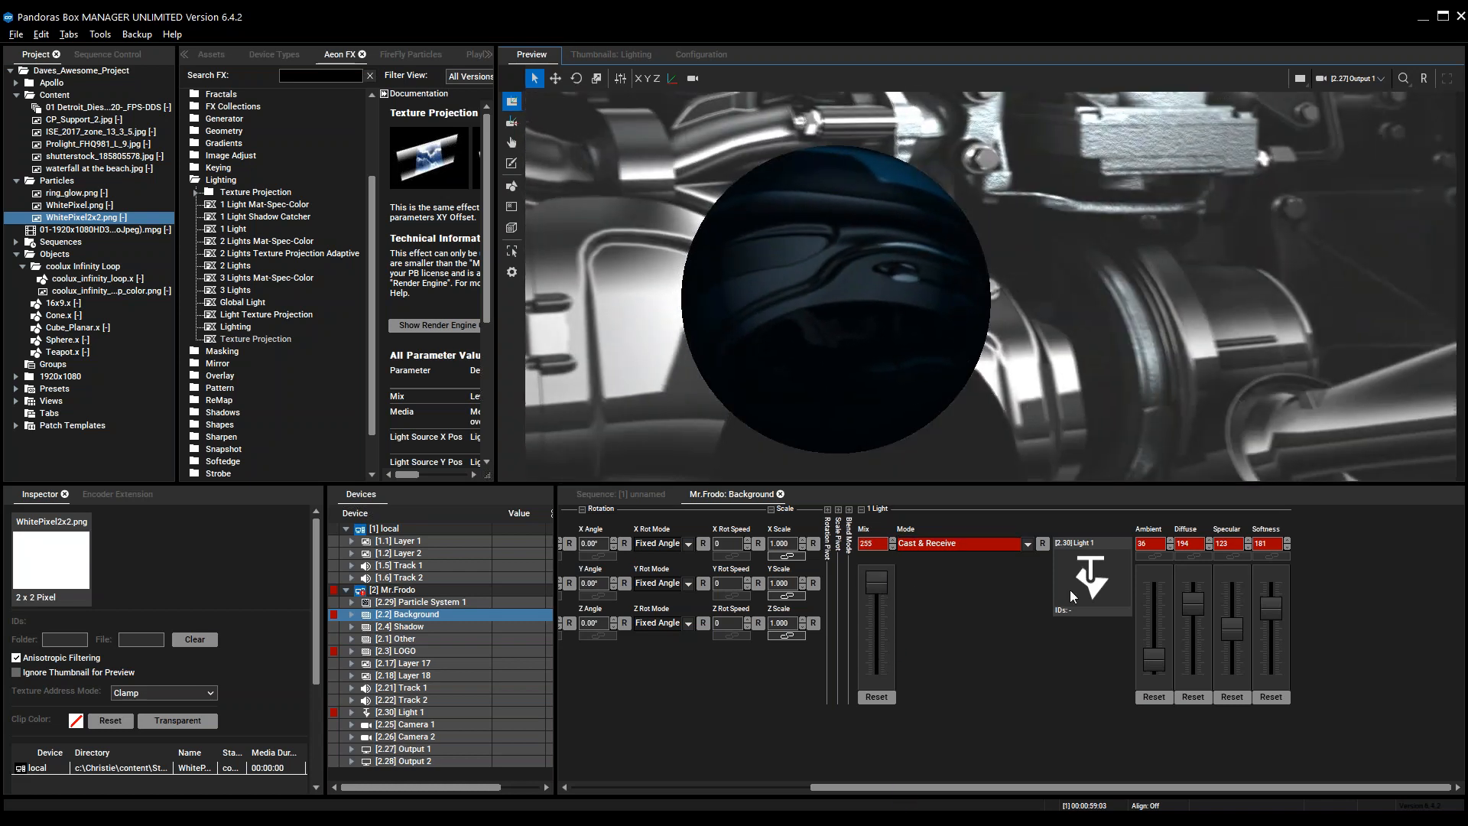
pyautogui.rightClick(1089, 584)
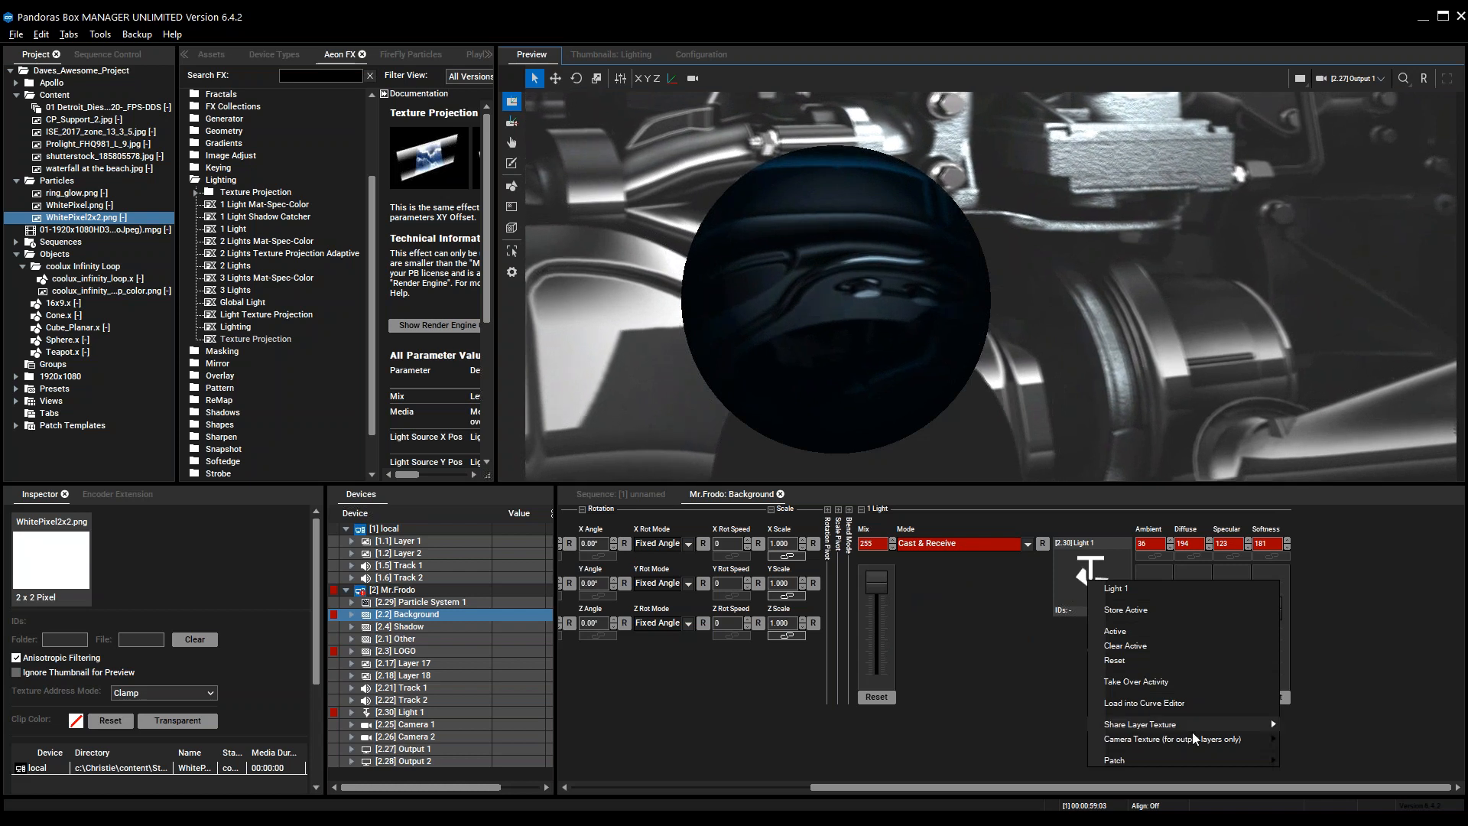
pyautogui.moveTo(1193, 723)
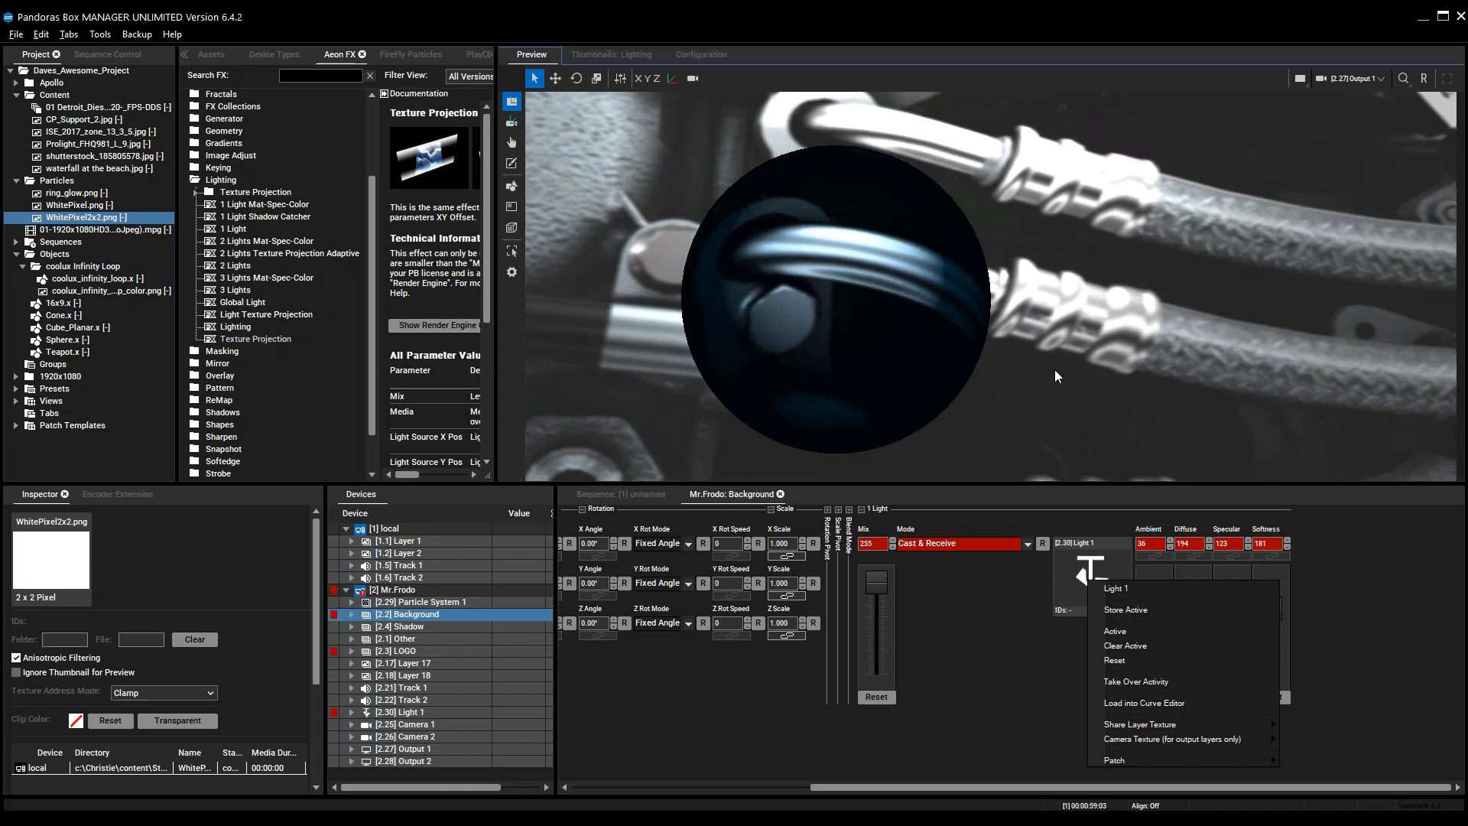
pyautogui.click(1376, 79)
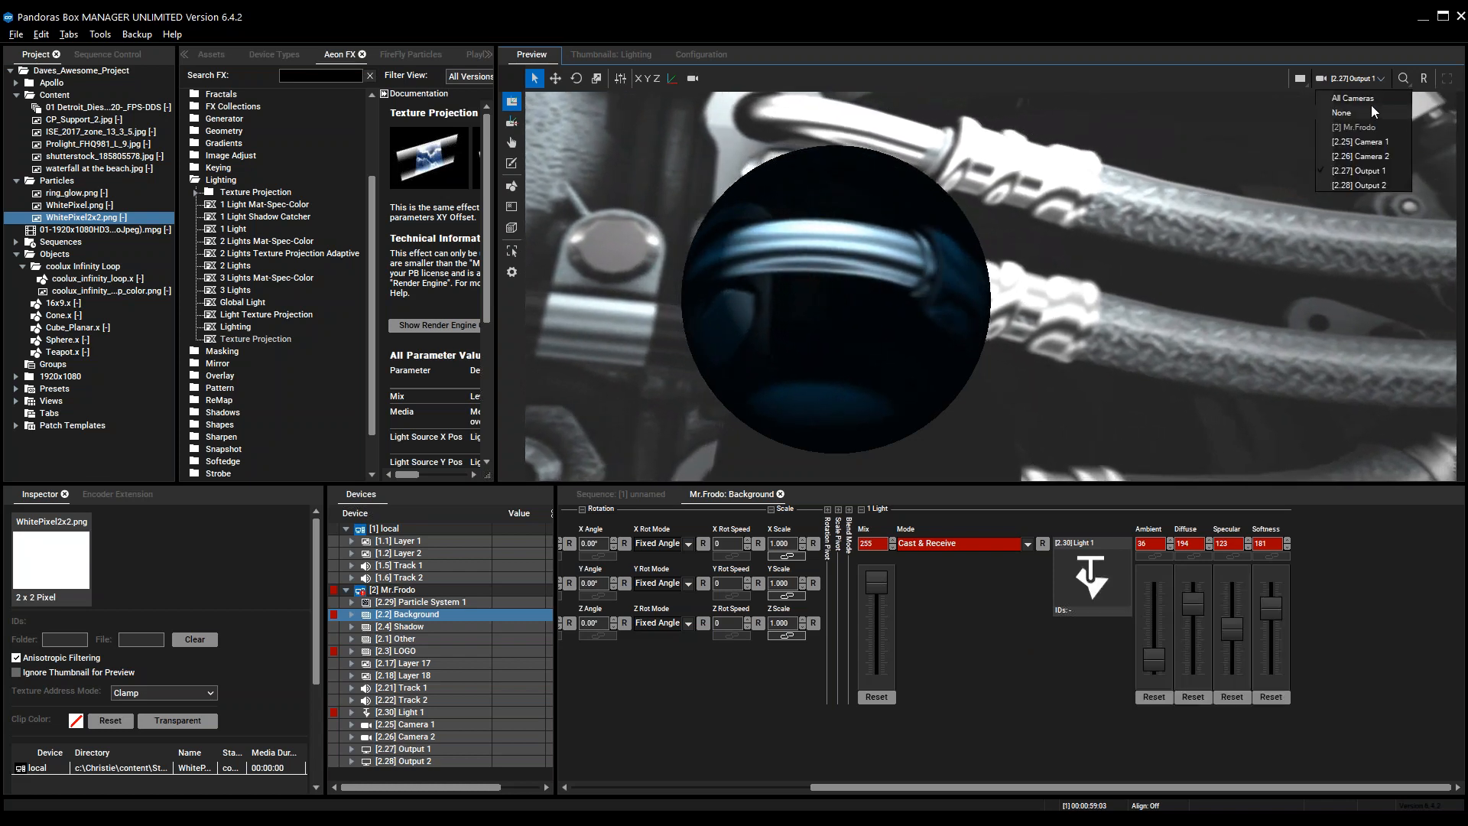
pyautogui.click(1374, 170)
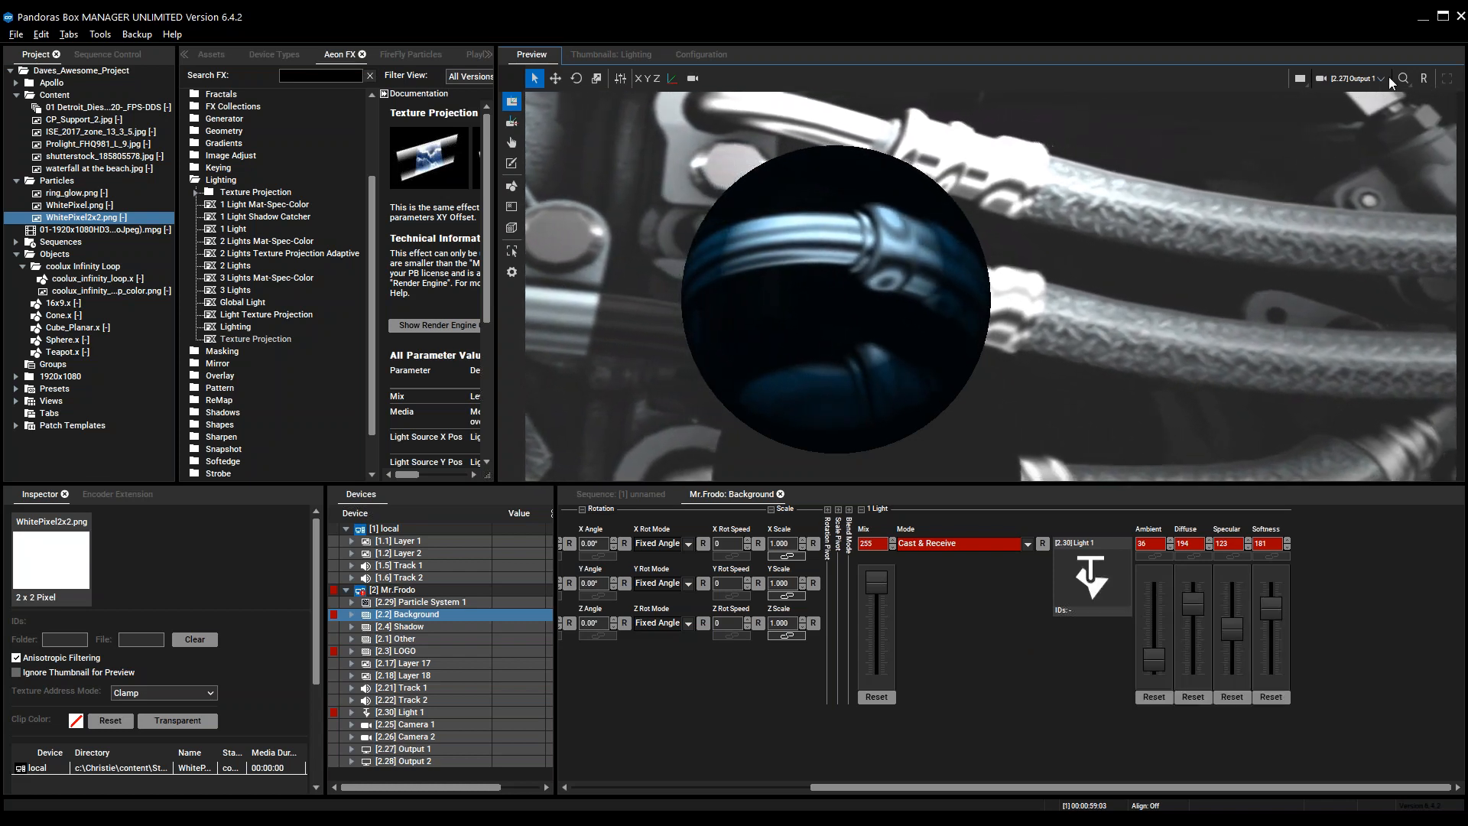
# With All Cameras shown, move the LOGO layer's sphere to X -0.700, Y 0.000 and Z -6.200
pyautogui.click(1351, 79)
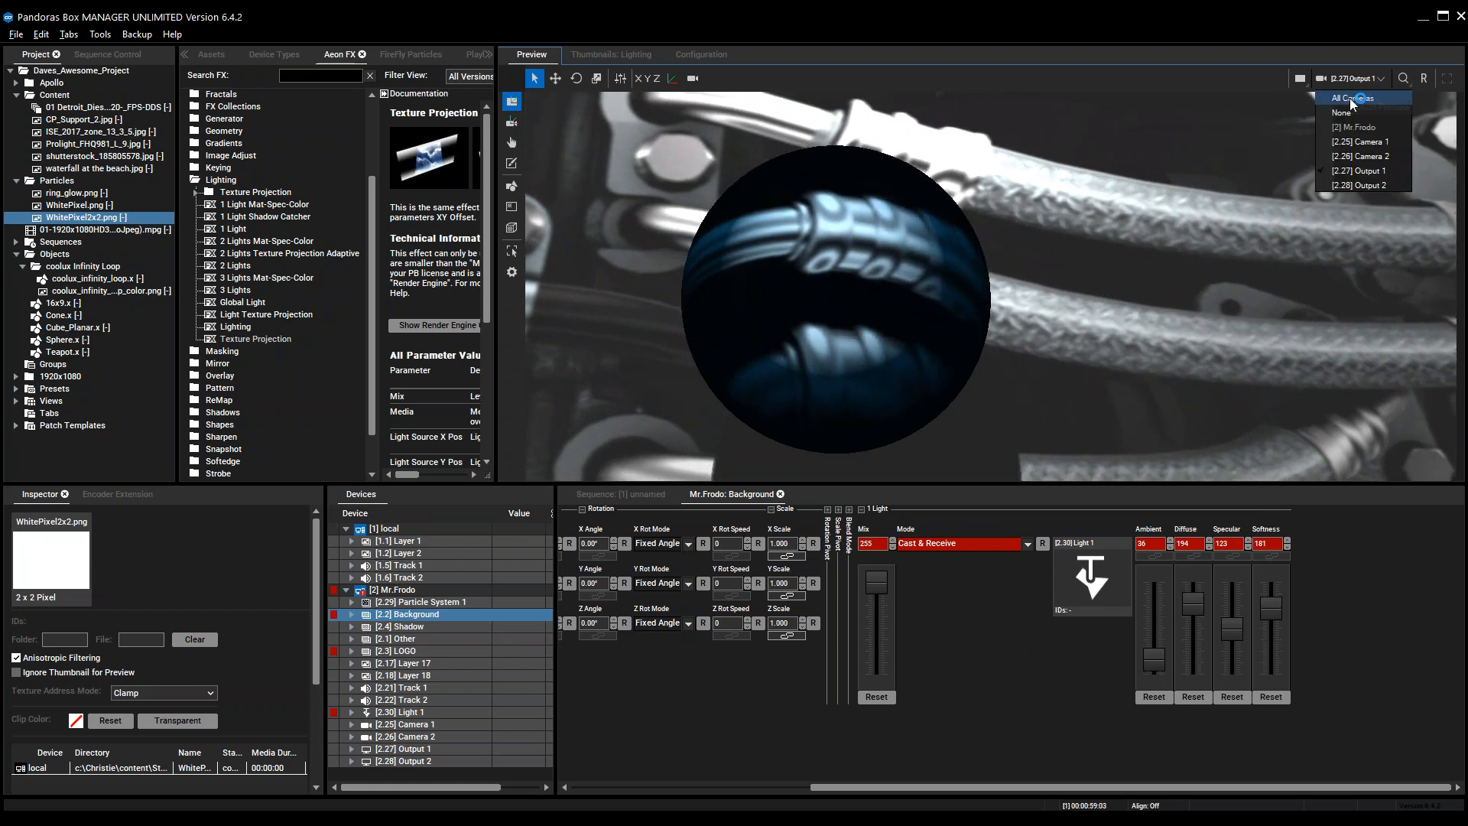
pyautogui.click(1351, 100)
pyautogui.scroll(1, 996, 300)
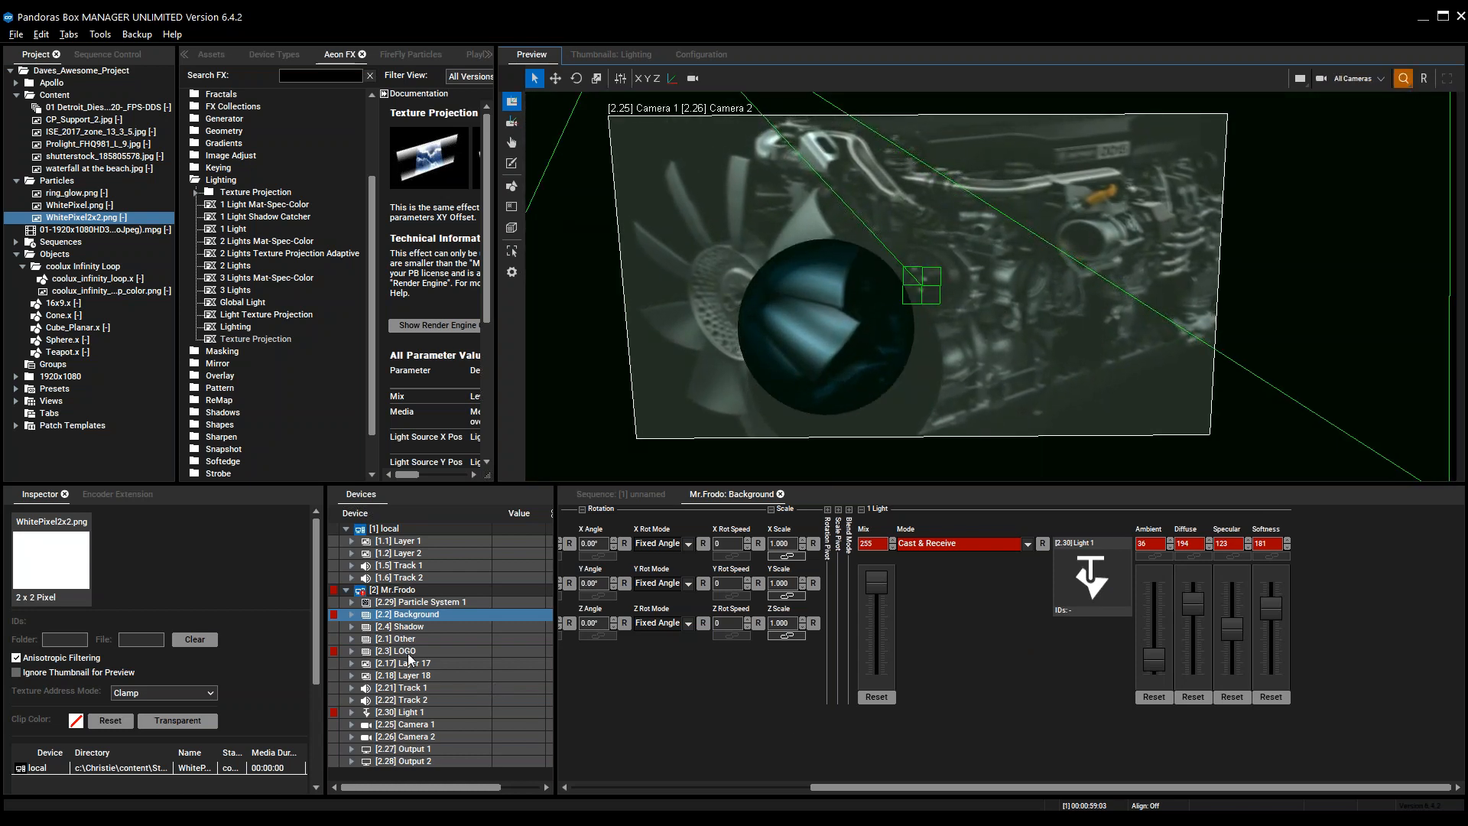
pyautogui.click(465, 652)
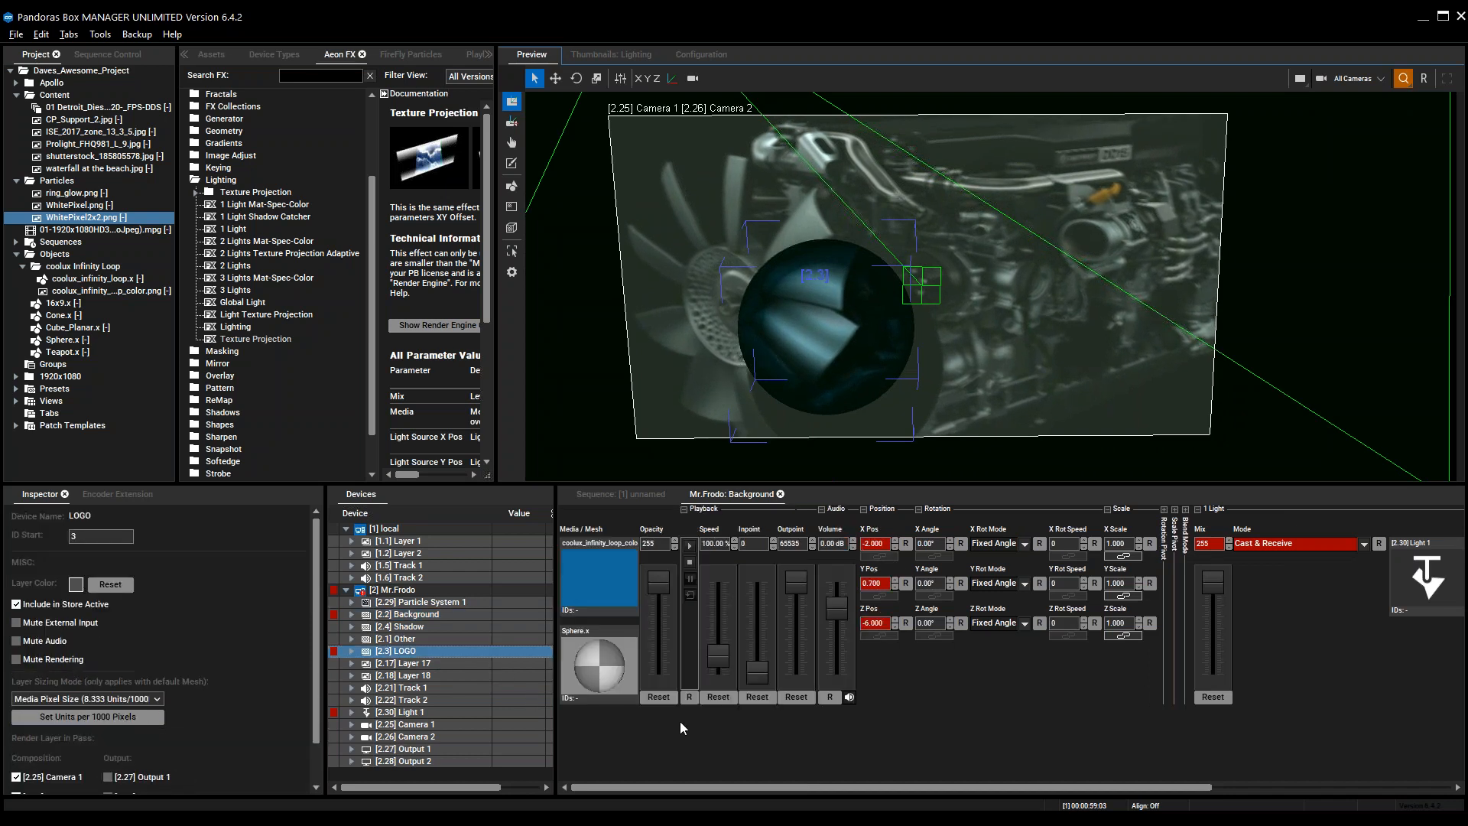
pyautogui.moveTo(883, 588)
pyautogui.mouseDown()
pyautogui.moveTo(883, 483)
pyautogui.moveTo(891, 561)
pyautogui.mouseUp()
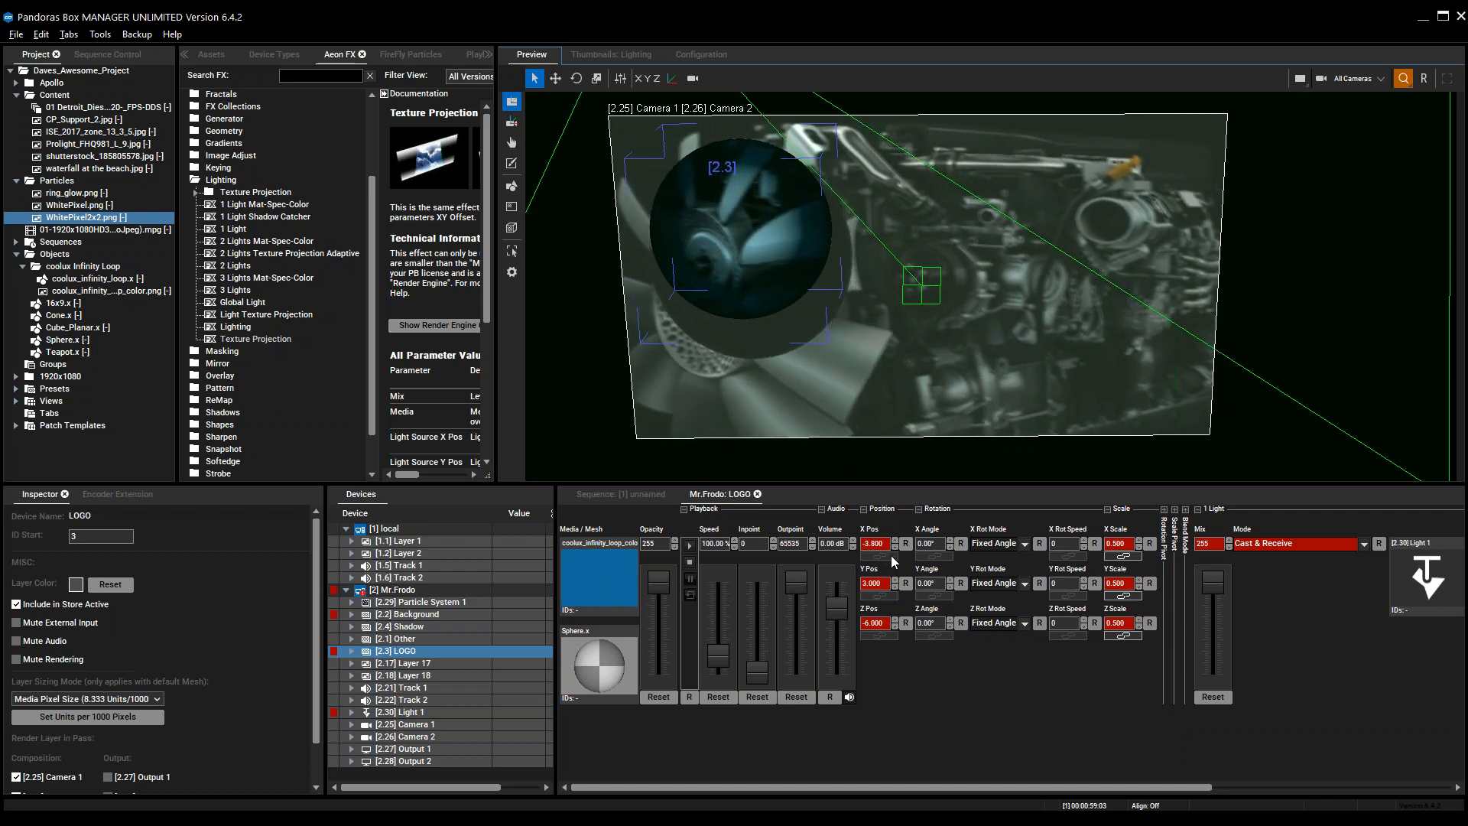
pyautogui.moveTo(885, 583); pyautogui.dragTo(884, 658)
pyautogui.moveTo(874, 545); pyautogui.dragTo(874, 519)
pyautogui.moveTo(879, 626)
pyautogui.mouseDown()
pyautogui.moveTo(879, 653)
pyautogui.moveTo(881, 538)
pyautogui.moveTo(879, 649)
pyautogui.mouseUp()
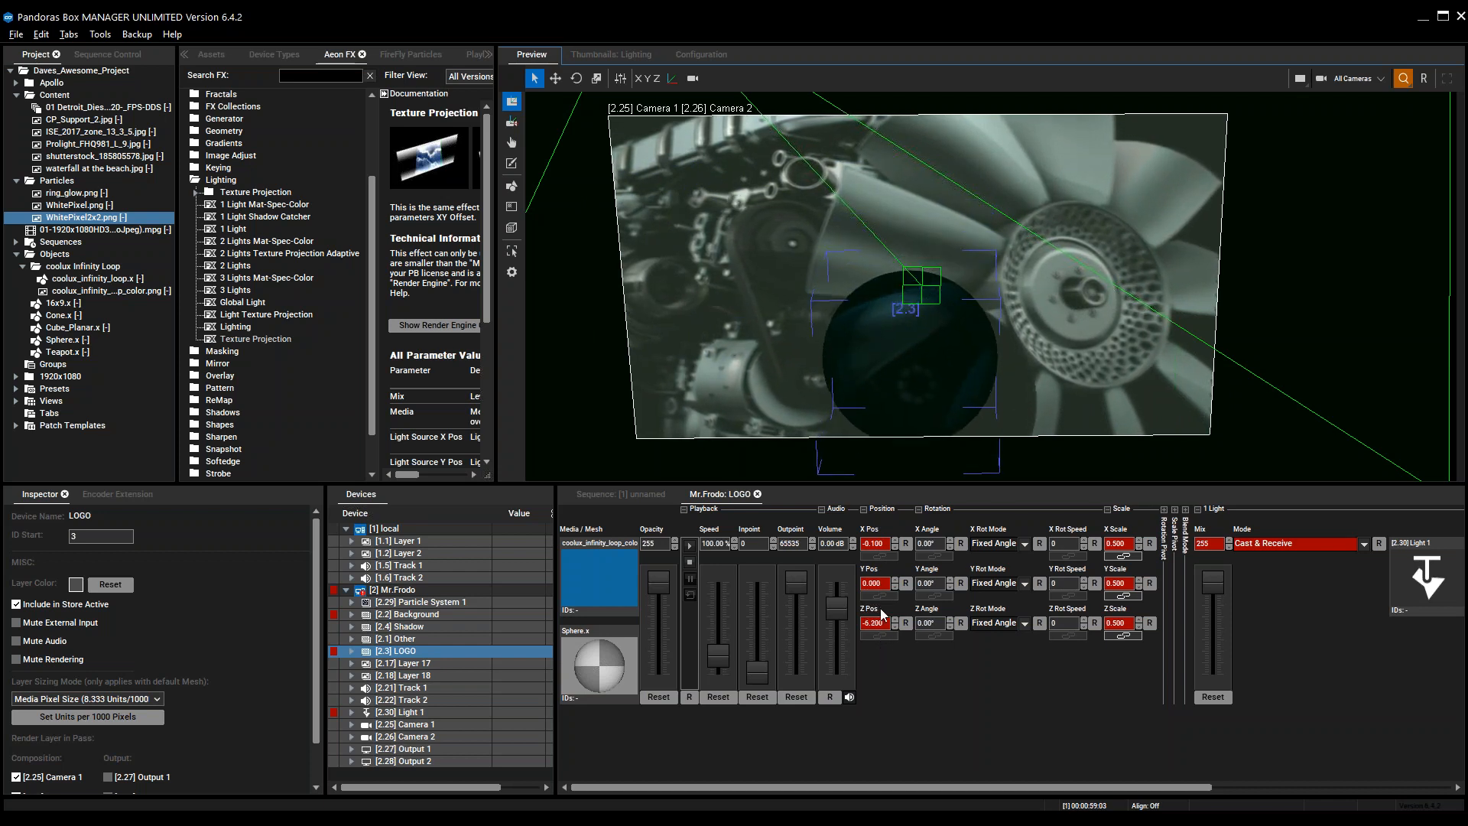
pyautogui.moveTo(879, 542); pyautogui.dragTo(881, 556)
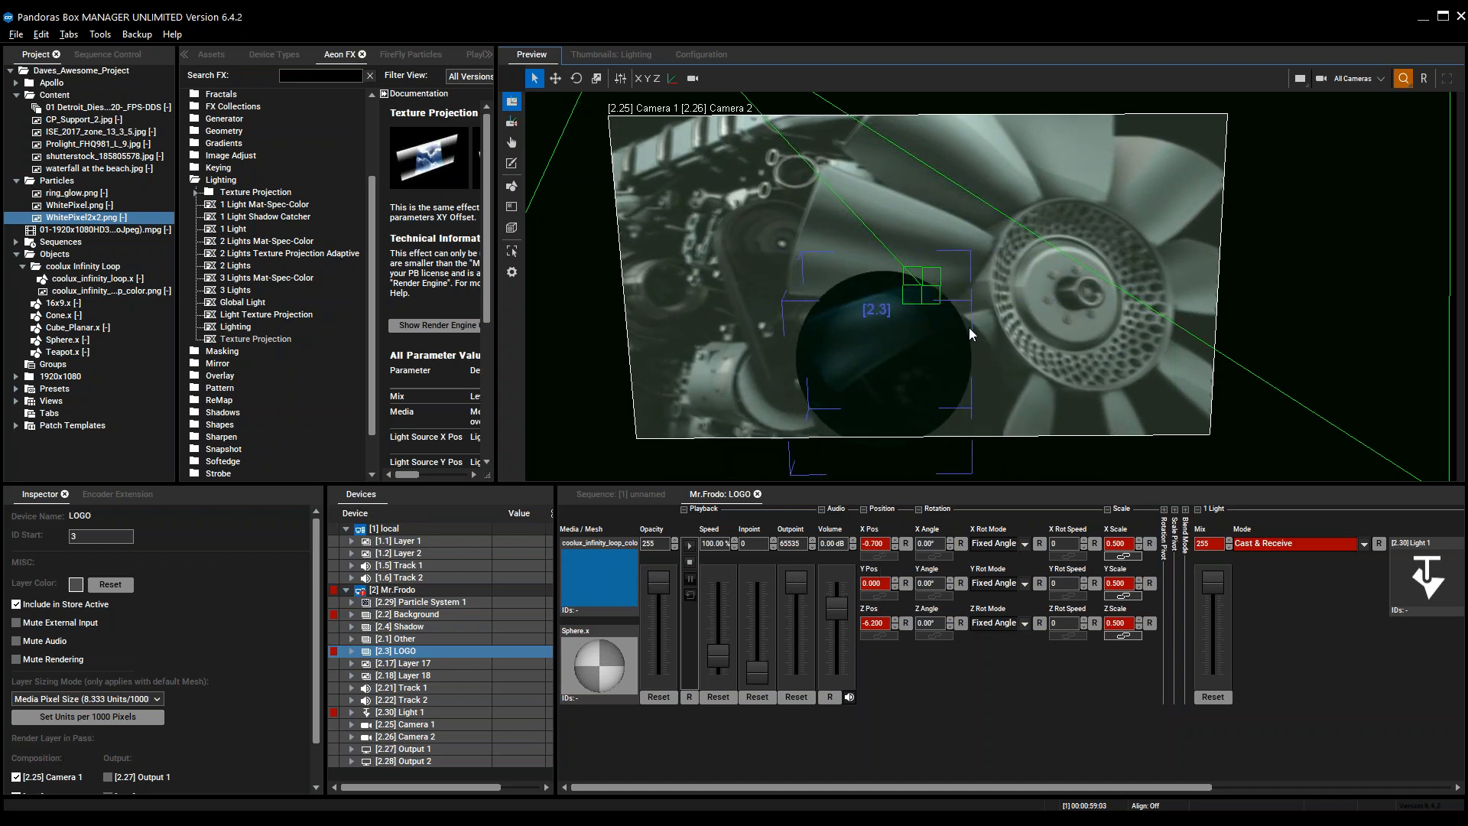
pyautogui.moveTo(984, 288); pyautogui.dragTo(1084, 309, button='middle')
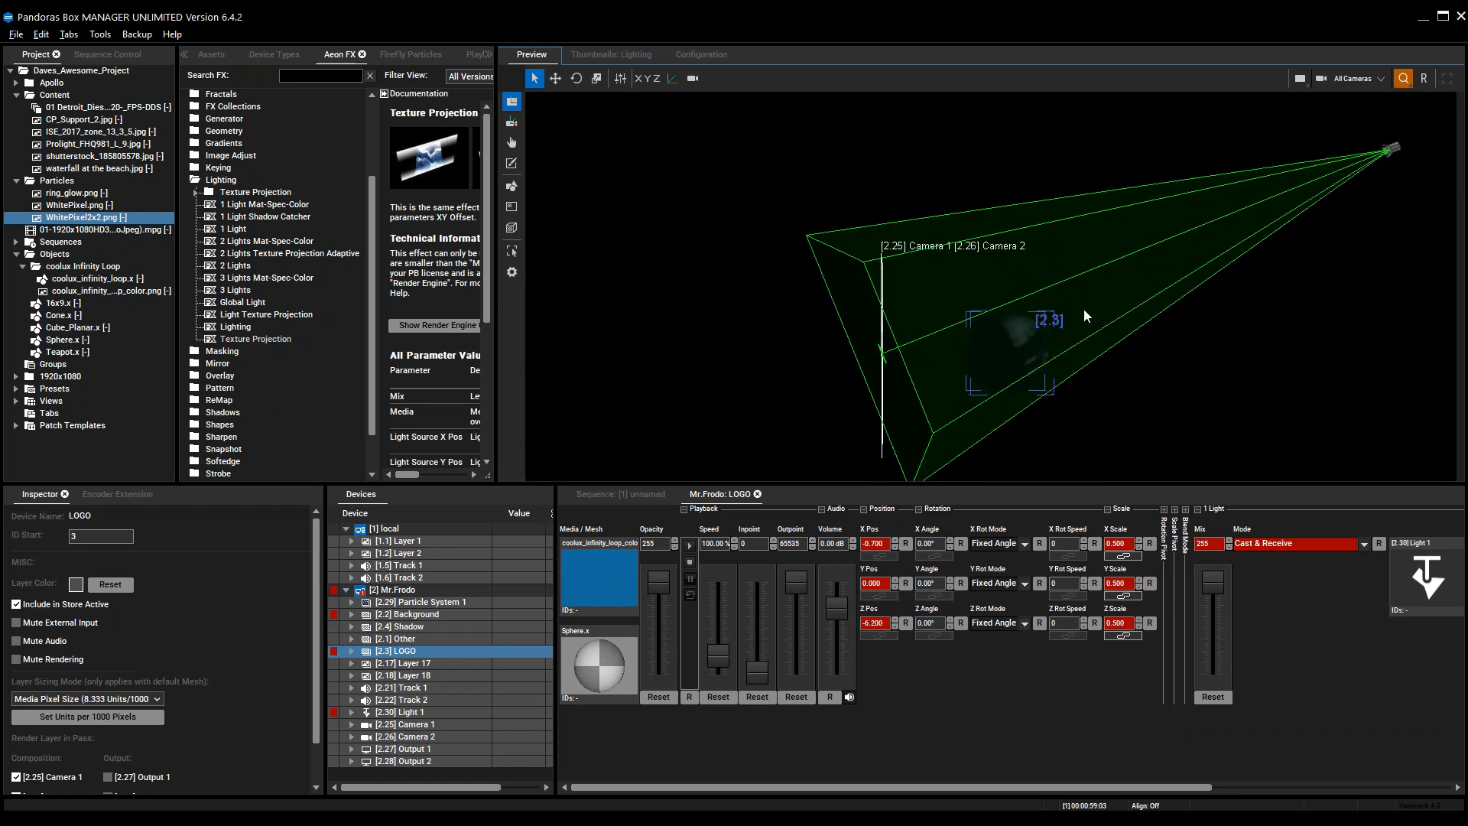